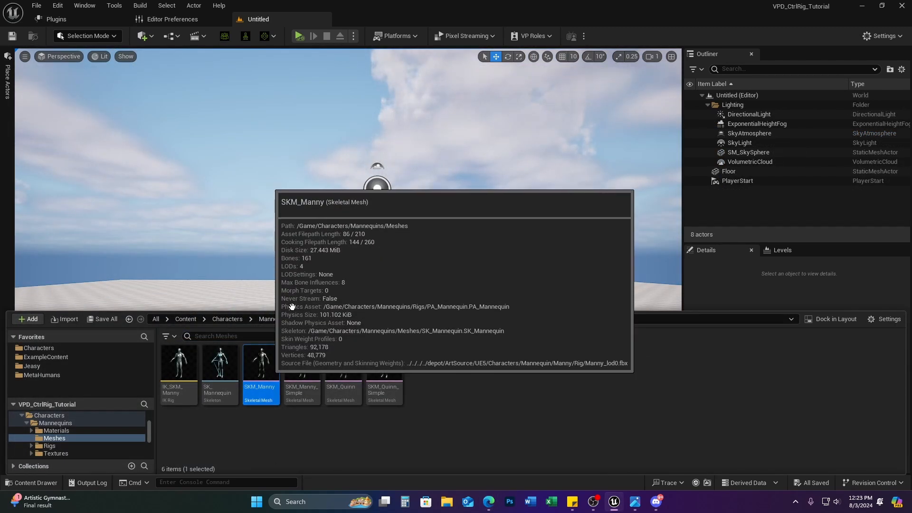
Step: Place SKM_Manny in the level at location 0,0,0 with Z rotation 90
drag(387, 208, 370, 348)
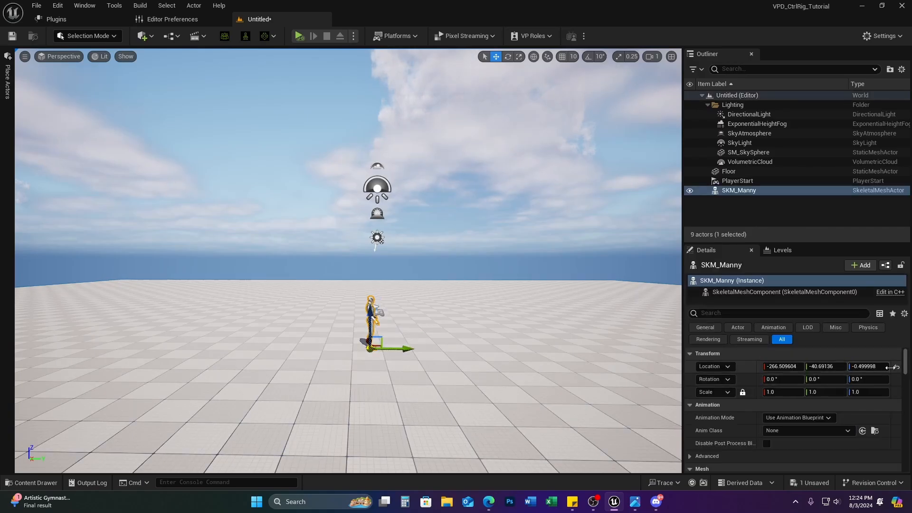
click(896, 367)
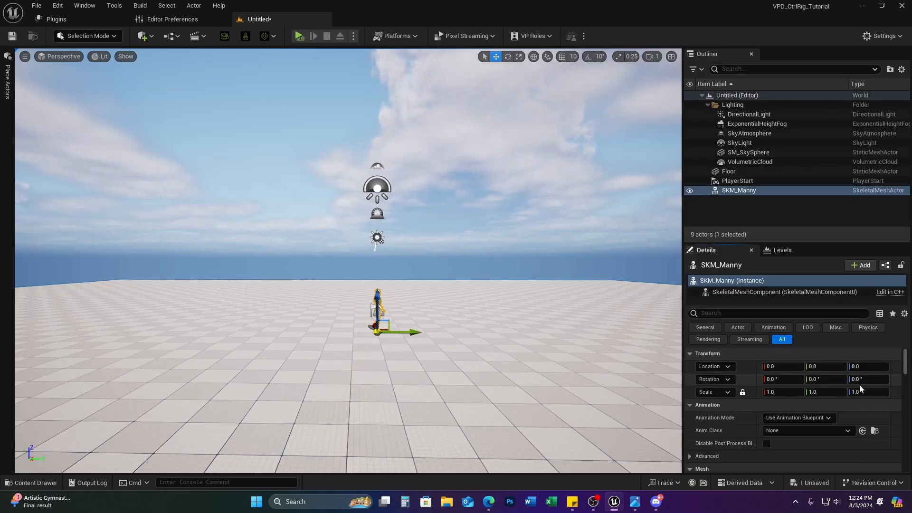
click(861, 378)
text(90)
key(Return)
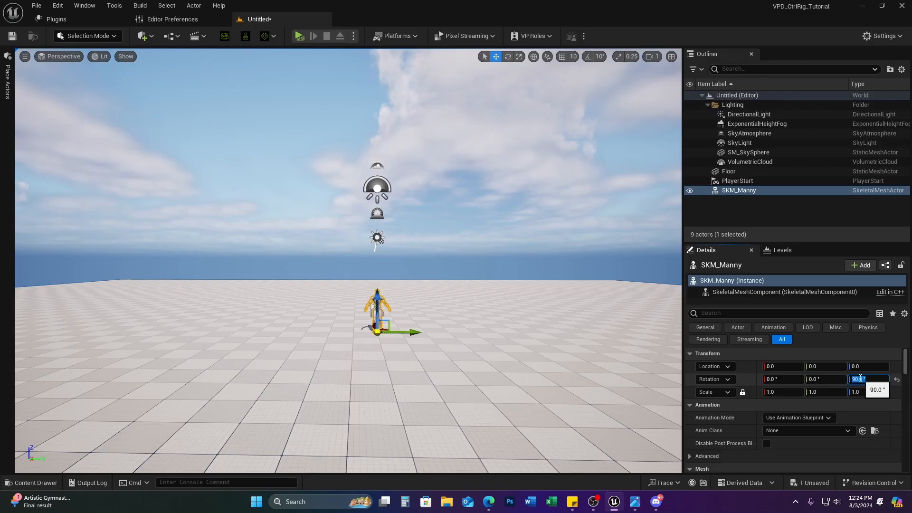
Step: Frame the mannequin in the viewport and tilt the view down toward it
text(f)
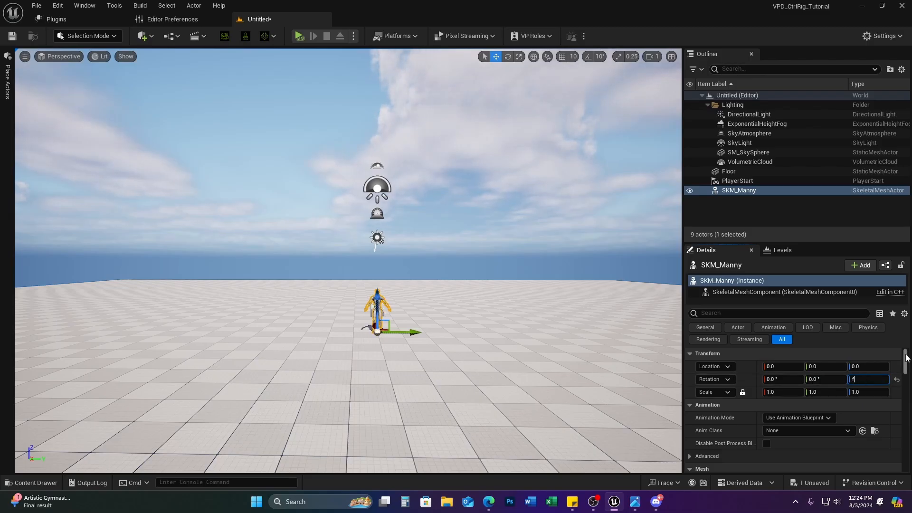
click(759, 190)
key(f)
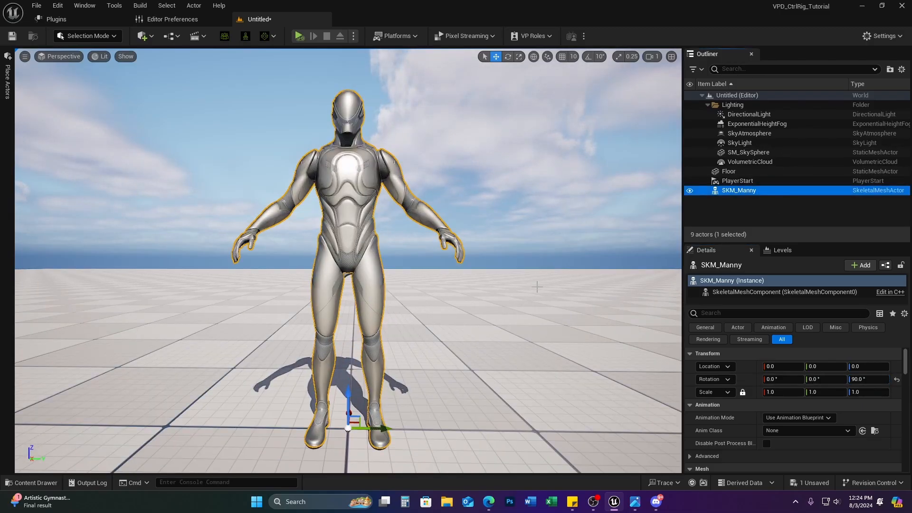
key(Escape)
right_drag(477, 269, 477, 302)
scroll(477, 291, down, 3)
Step: Create a level sequence named Manny_Test saved in the Cinematics folder
key(e)
key(a)
key(s)
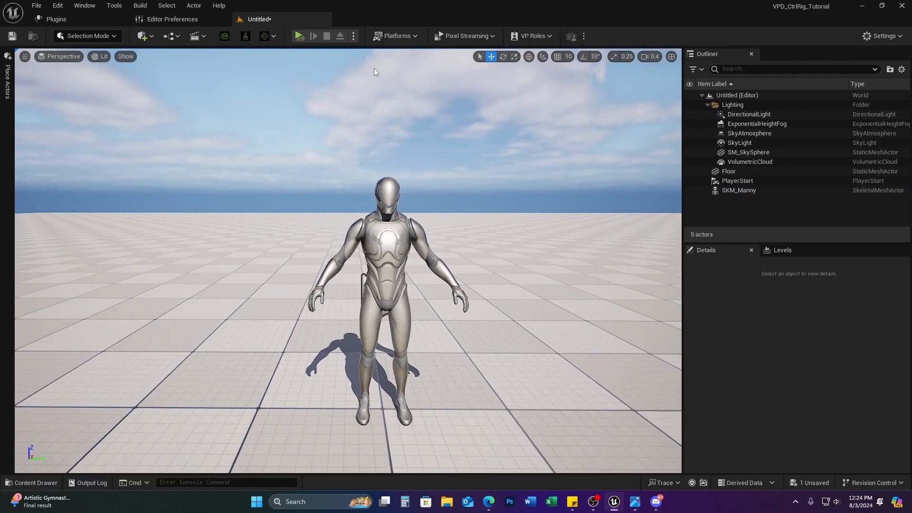
click(200, 39)
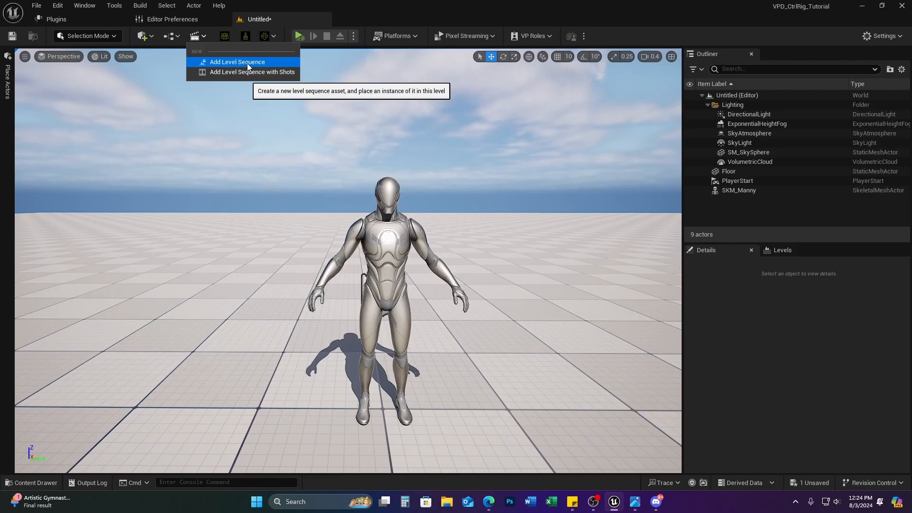
click(248, 63)
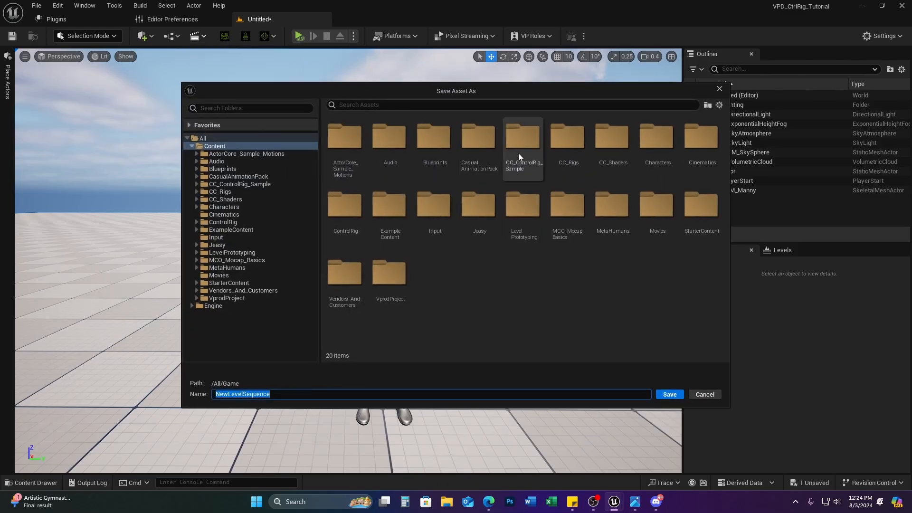
double_click(702, 140)
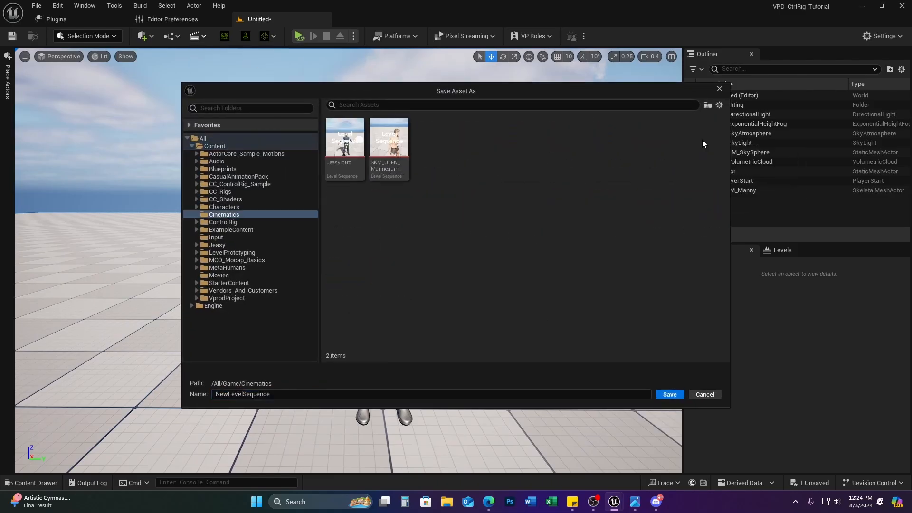
click(298, 390)
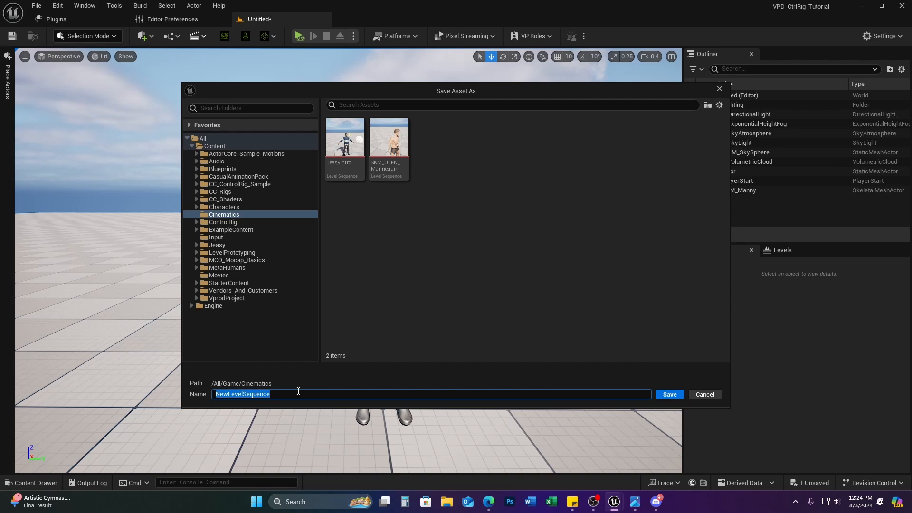
text(Manny_Te)
key(Return)
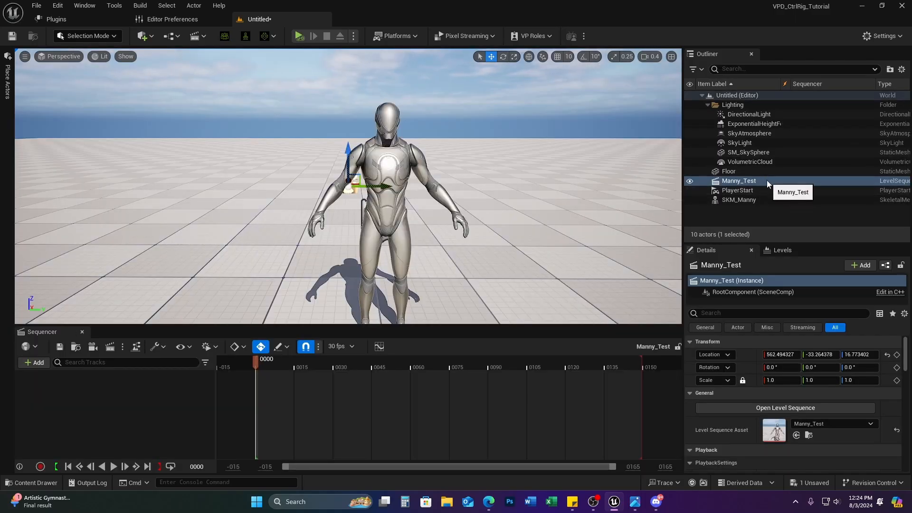
Step: Delete the PlayerStart actor from the level
click(748, 183)
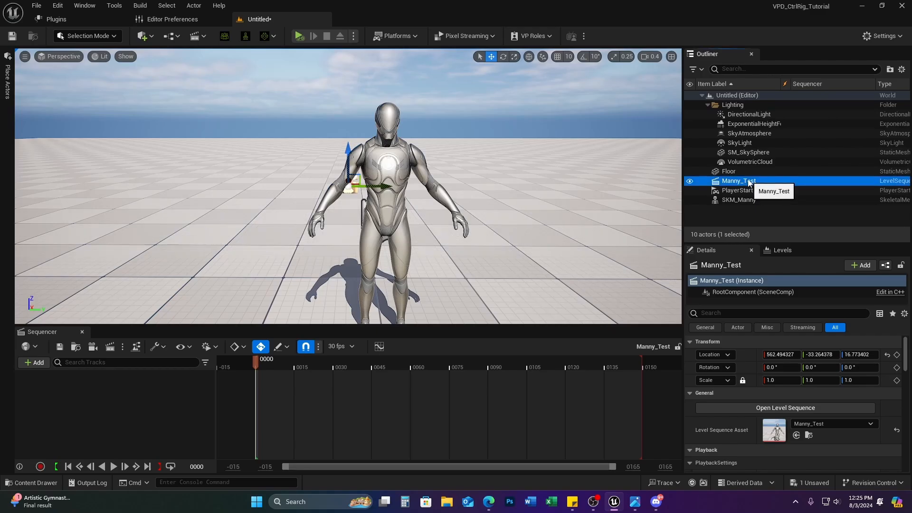
click(747, 200)
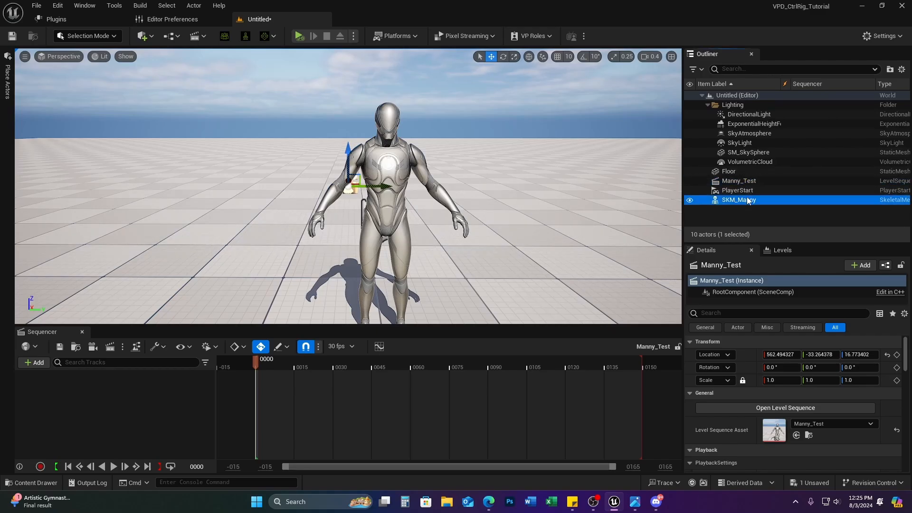
click(748, 192)
key(Delete)
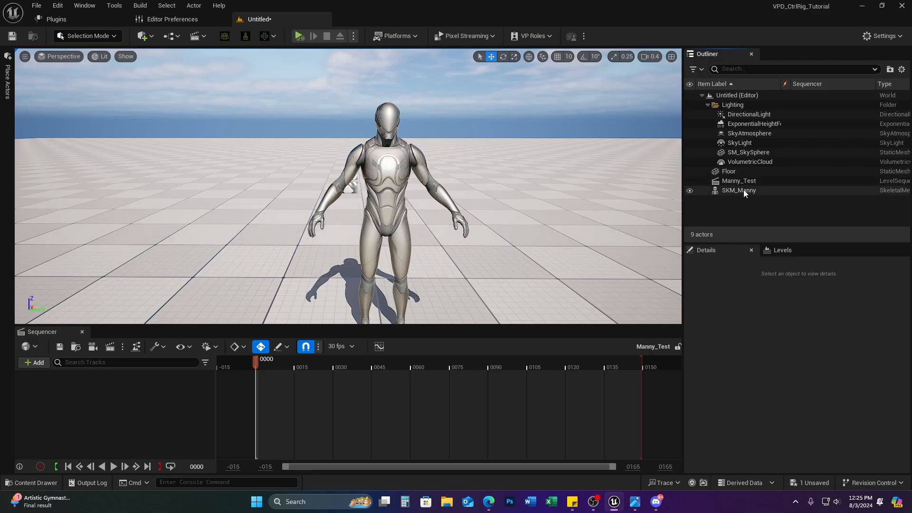
Step: Add SKM_Manny from the Outliner as a track in the Manny_Test sequence
click(743, 190)
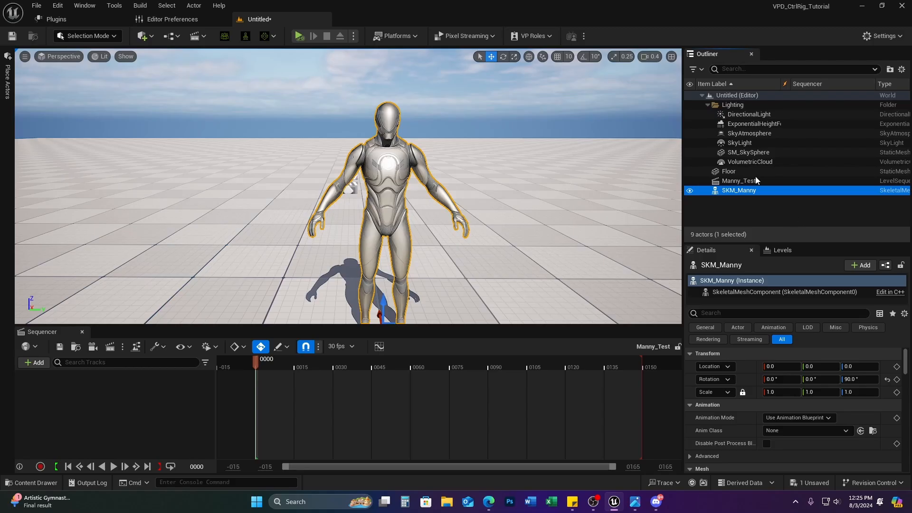
drag(739, 190, 100, 398)
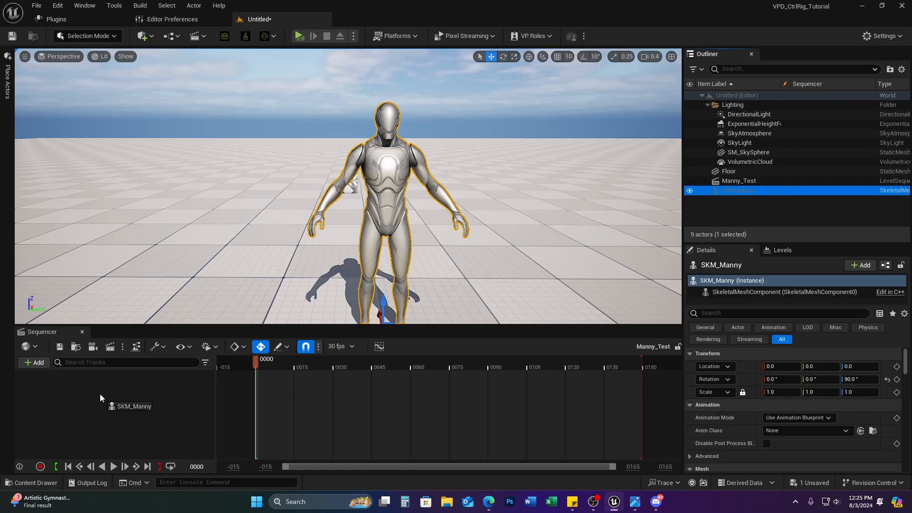
drag(100, 394, 99, 395)
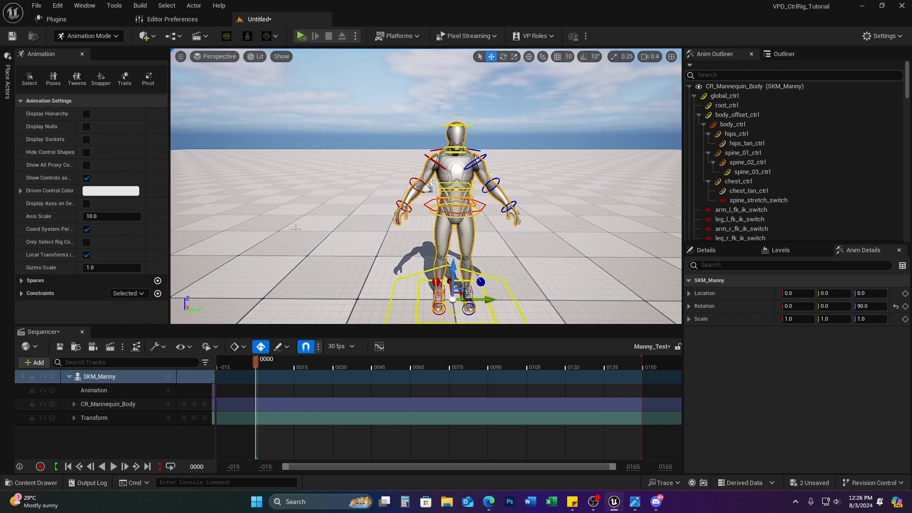
mouse_move(485, 251)
right_down()
mouse_move(515, 280)
mouse_move(505, 252)
mouse_move(533, 261)
mouse_move(519, 258)
mouse_move(519, 247)
mouse_move(472, 256)
right_up()
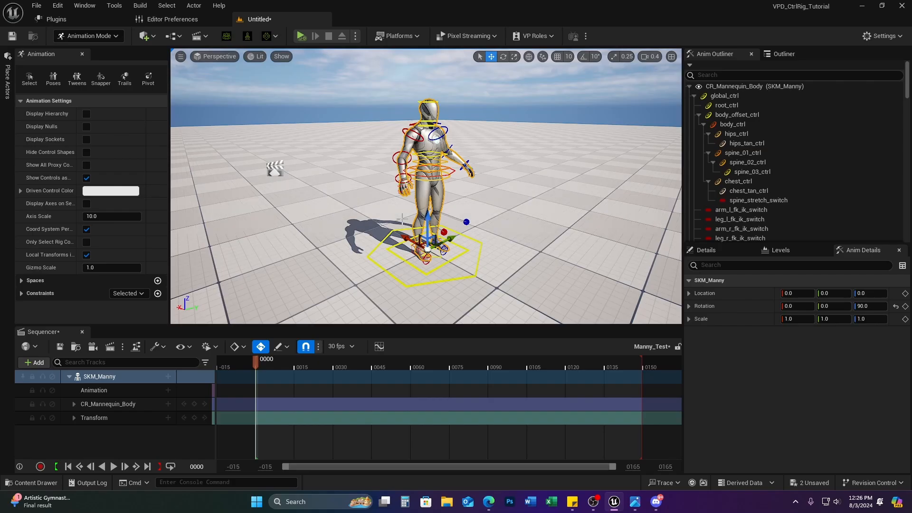
key(alt+Tab)
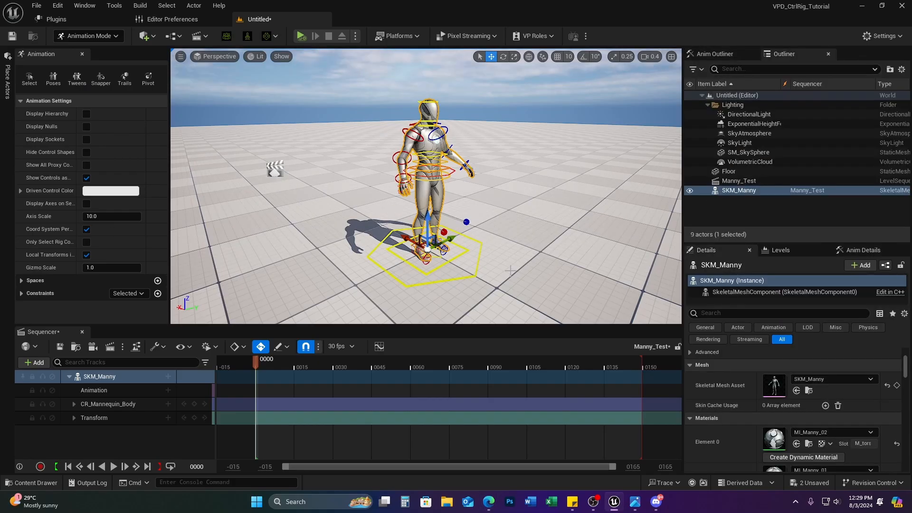
right_drag(427, 190, 412, 206)
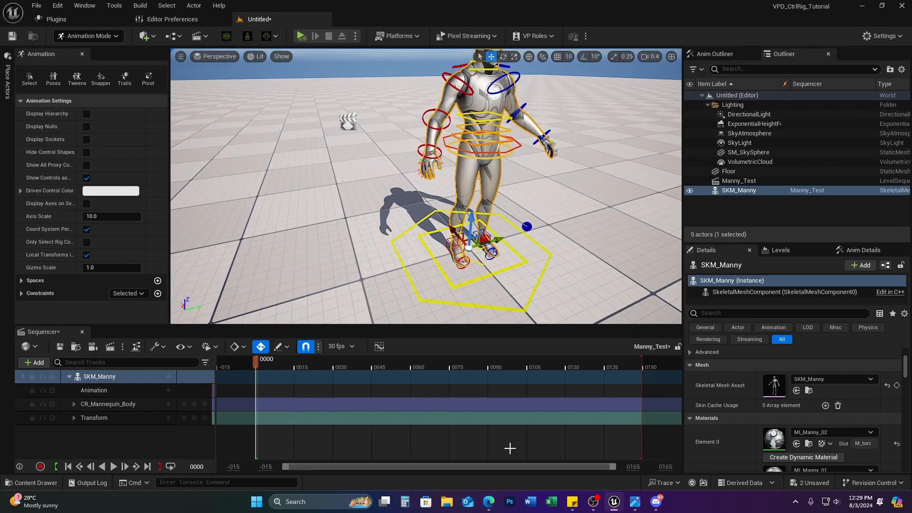
click(448, 244)
drag(455, 205, 459, 187)
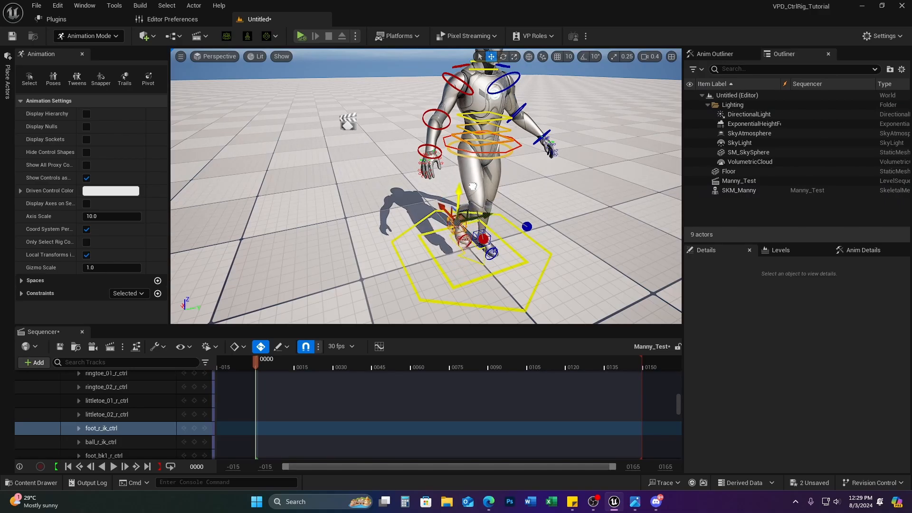
drag(450, 223, 491, 216)
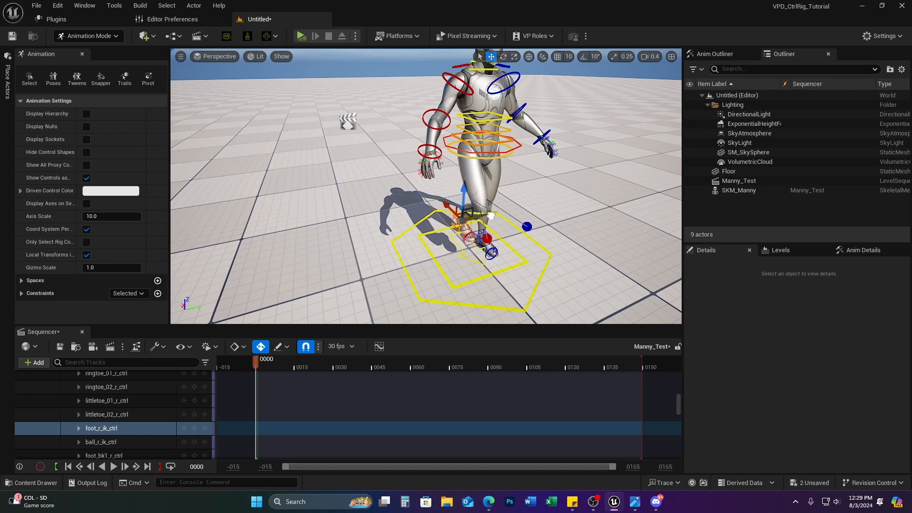
drag(455, 212, 481, 243)
click(483, 239)
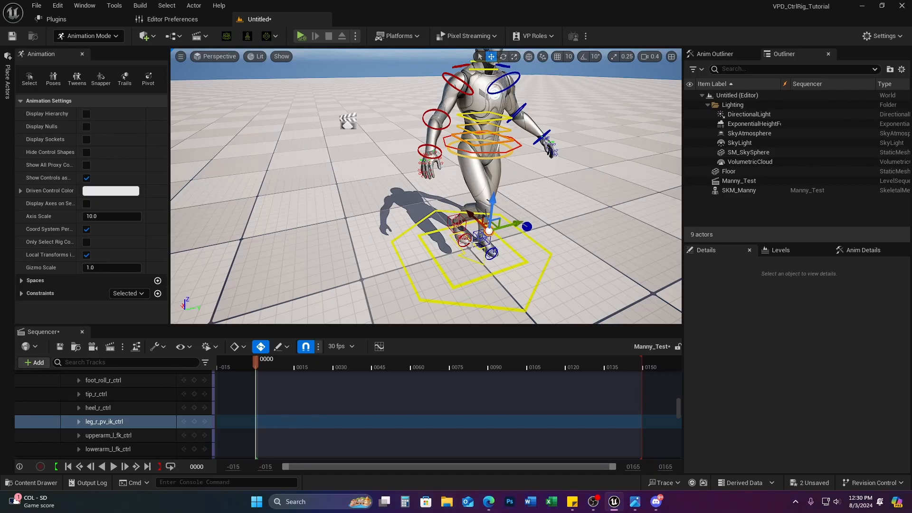
key(ctrl+z)
mouse_move(548, 282)
right_down()
mouse_move(513, 245)
mouse_move(547, 287)
right_up()
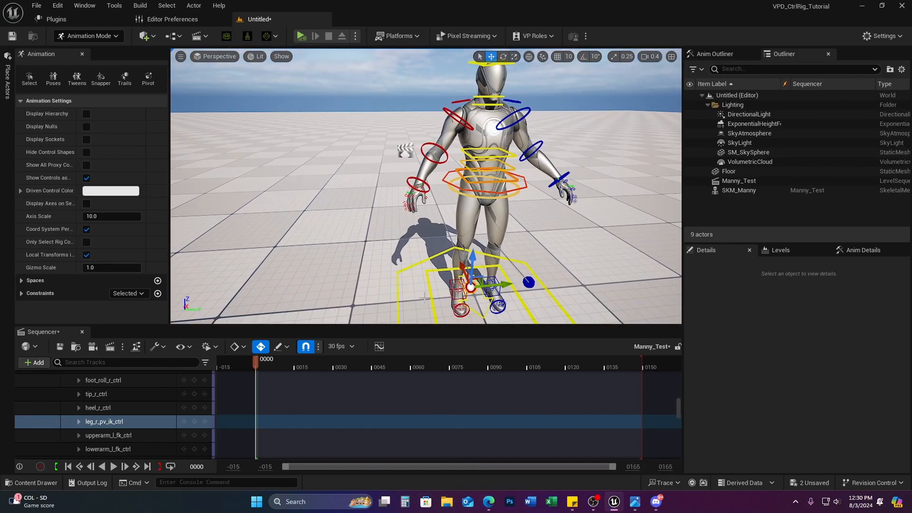
click(457, 287)
drag(458, 277, 465, 204)
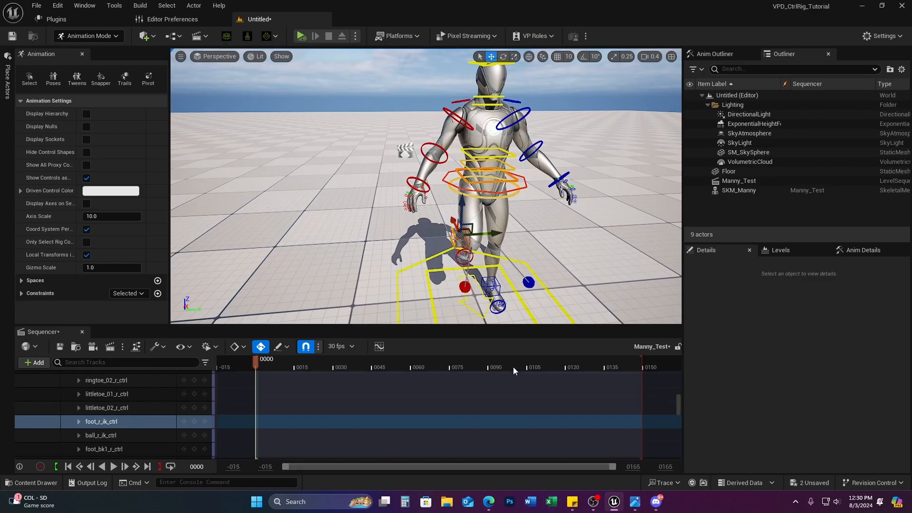
key(ctrl+z)
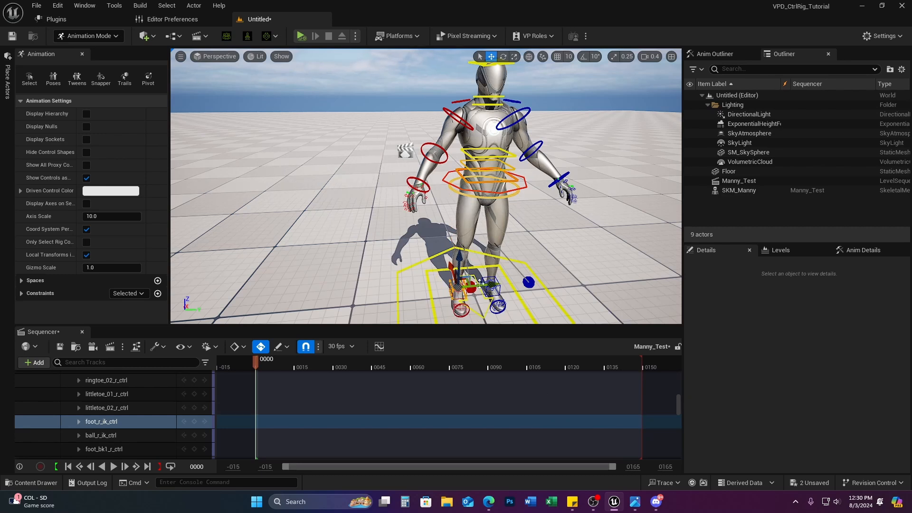
drag(458, 255, 461, 220)
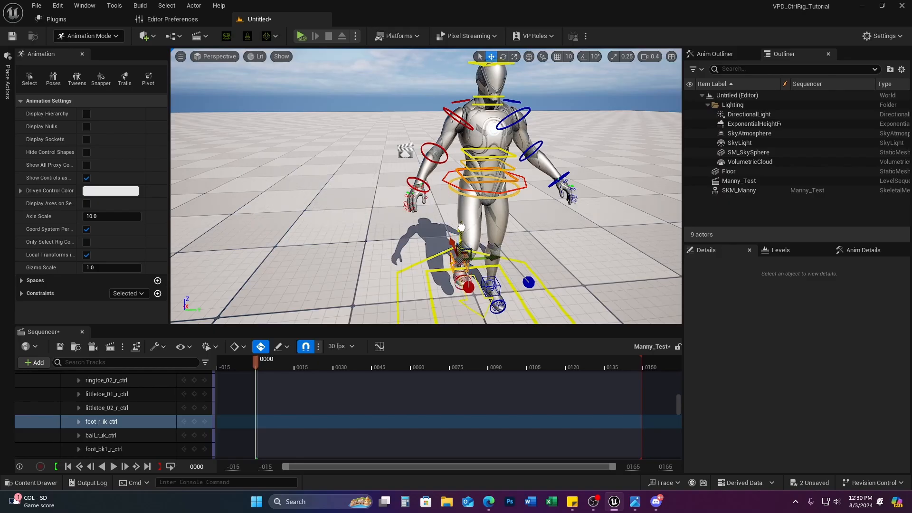
key(ctrl+z)
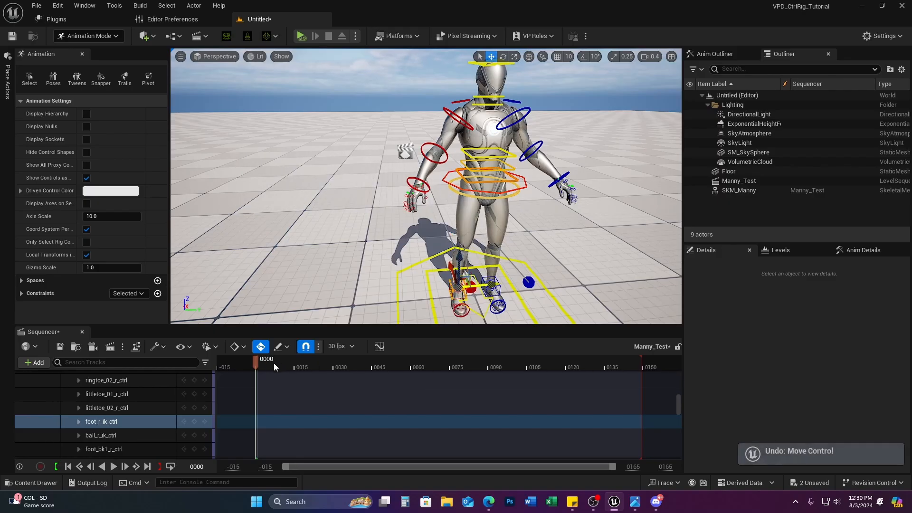
scroll(112, 419, up, 10)
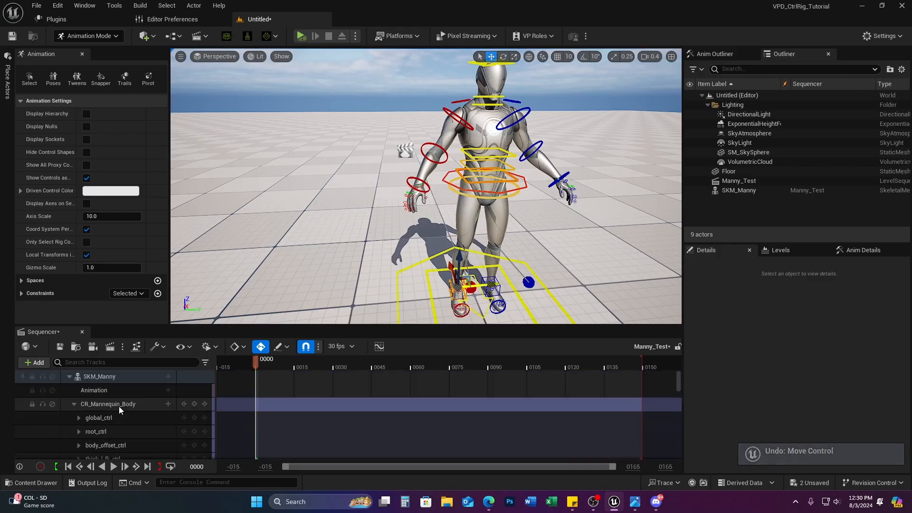
Step: Select the CR_Mannequin_Body track and switch the display rate to 24 fps (film)
click(73, 404)
click(101, 377)
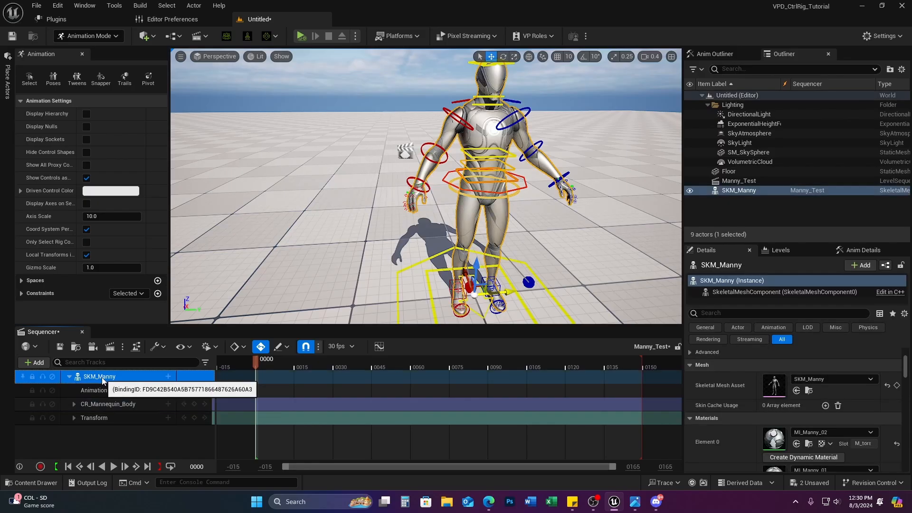
click(107, 390)
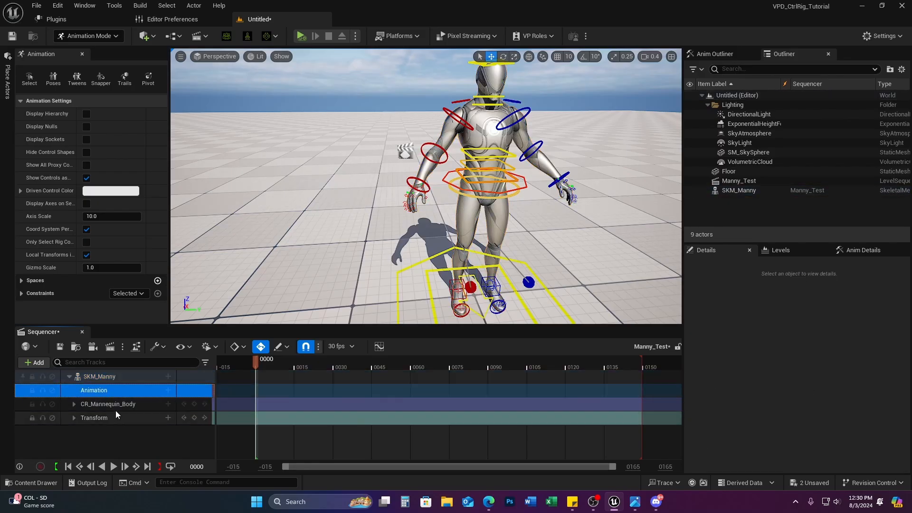
click(101, 421)
click(117, 407)
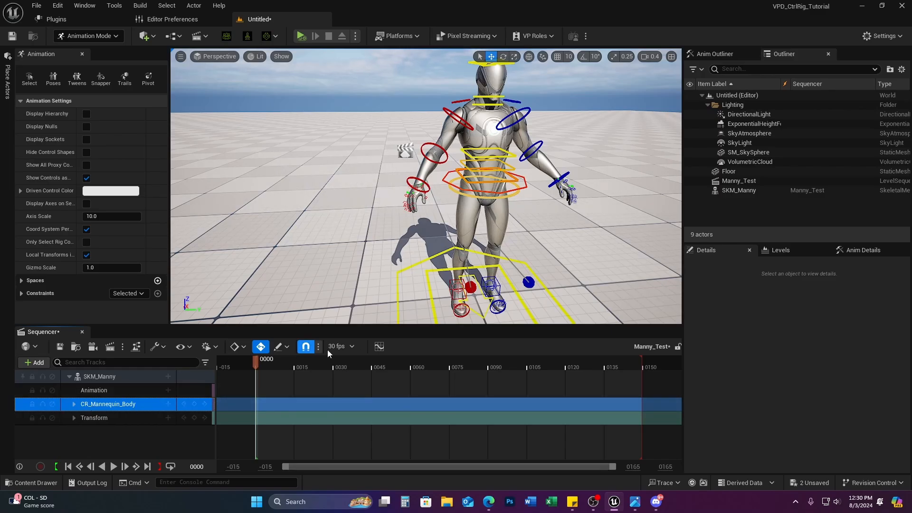
click(350, 346)
click(375, 164)
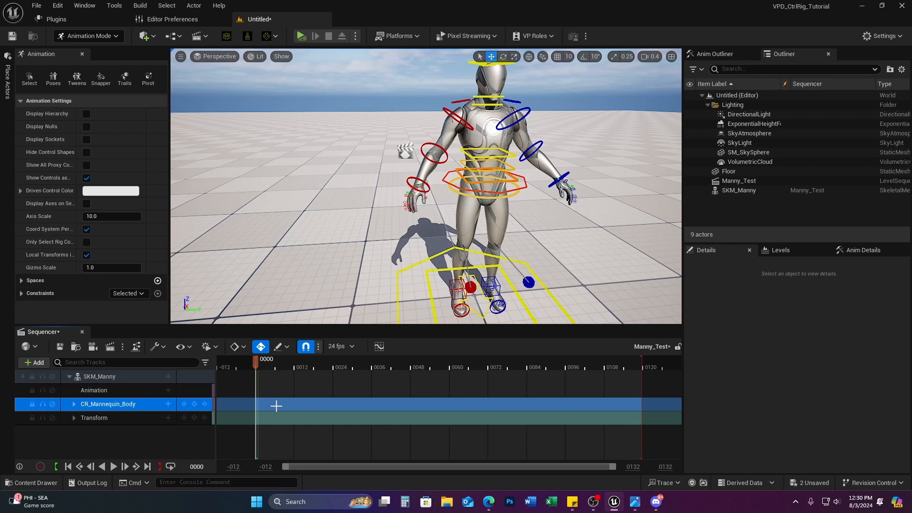
Step: Scrub the playhead between frames -009 and 0036 to preview, ending at 0007
click(216, 347)
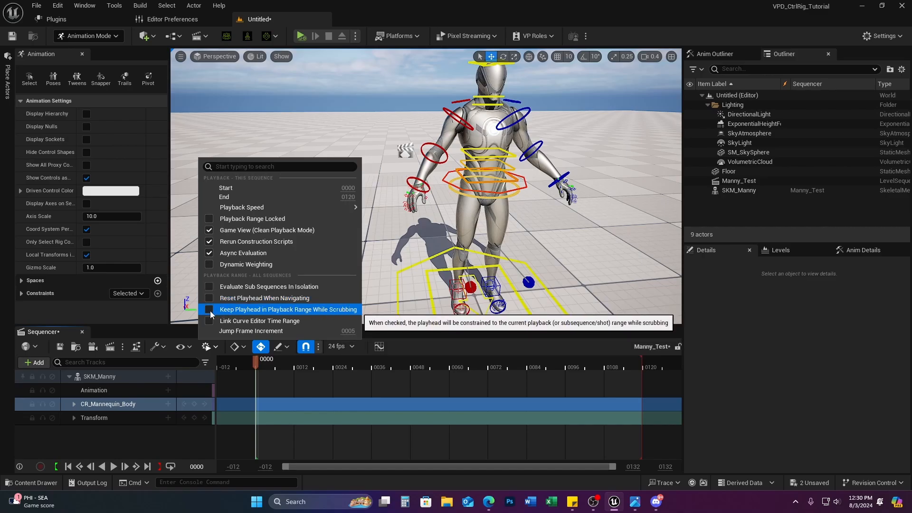
click(201, 416)
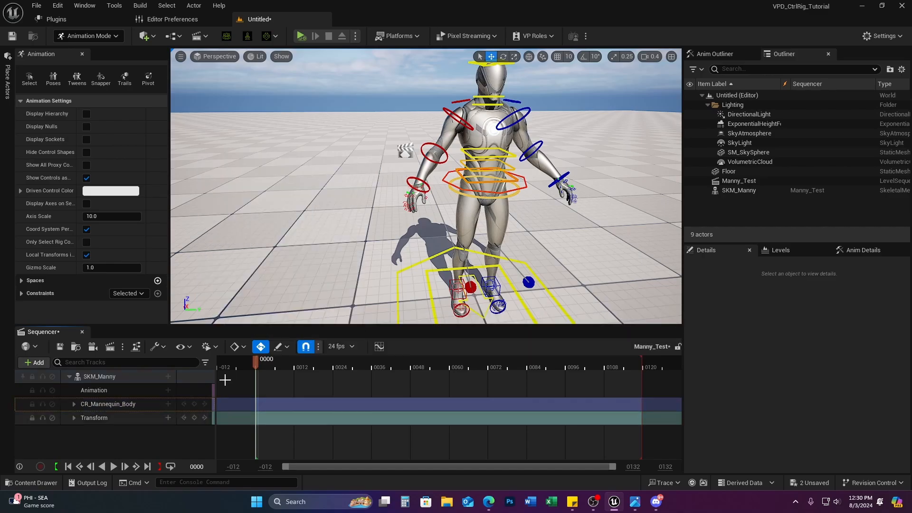
drag(256, 361, 226, 389)
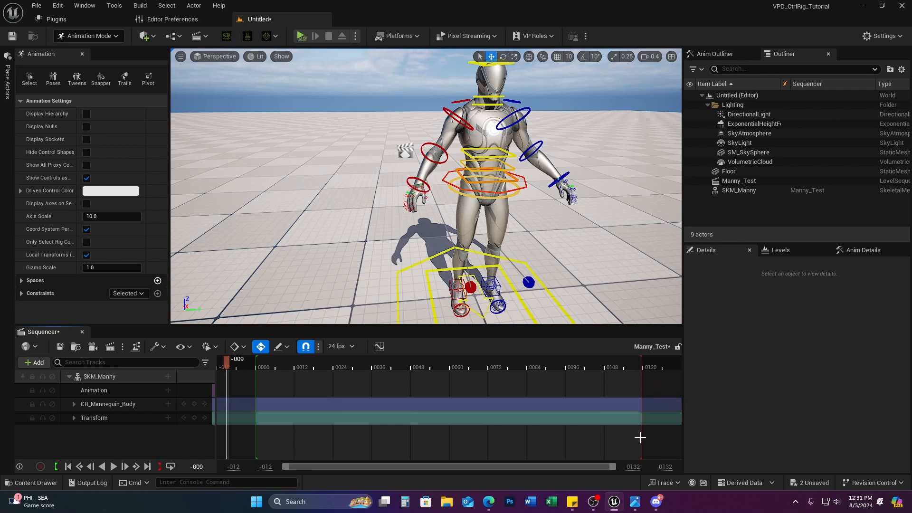
drag(227, 363, 372, 364)
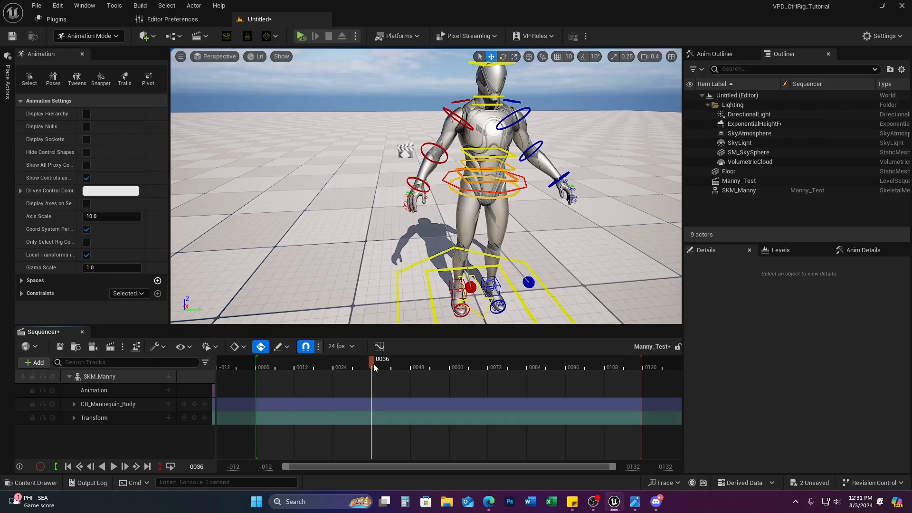
drag(372, 360, 278, 371)
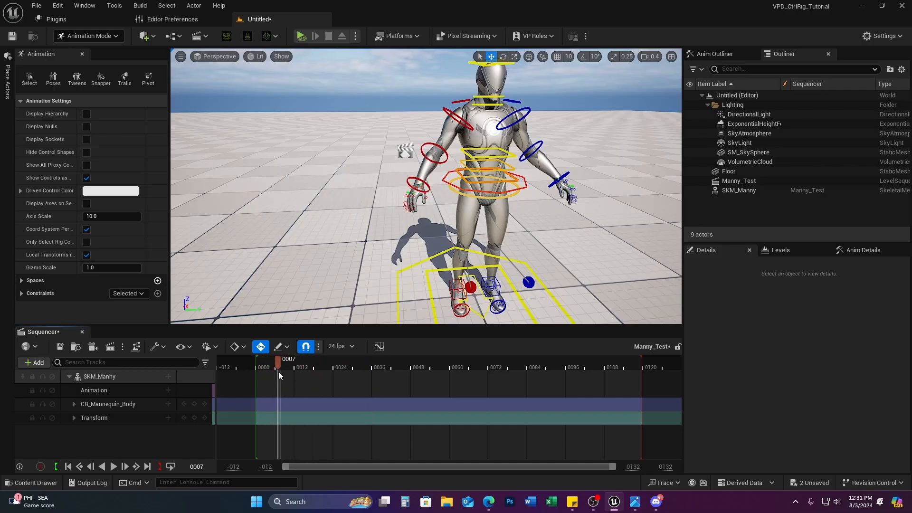
Step: Enable Keep Playhead in Playback Range While Scrubbing and scrub to frame 0001
click(218, 348)
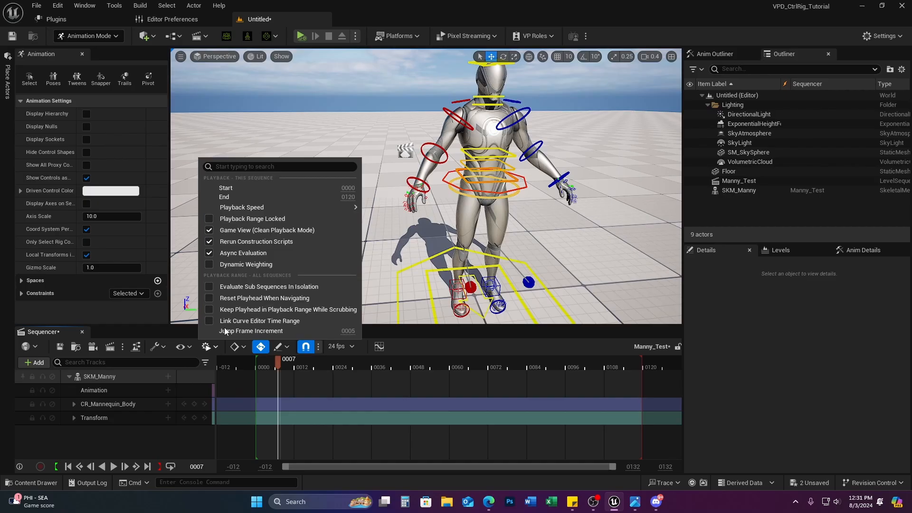
click(254, 312)
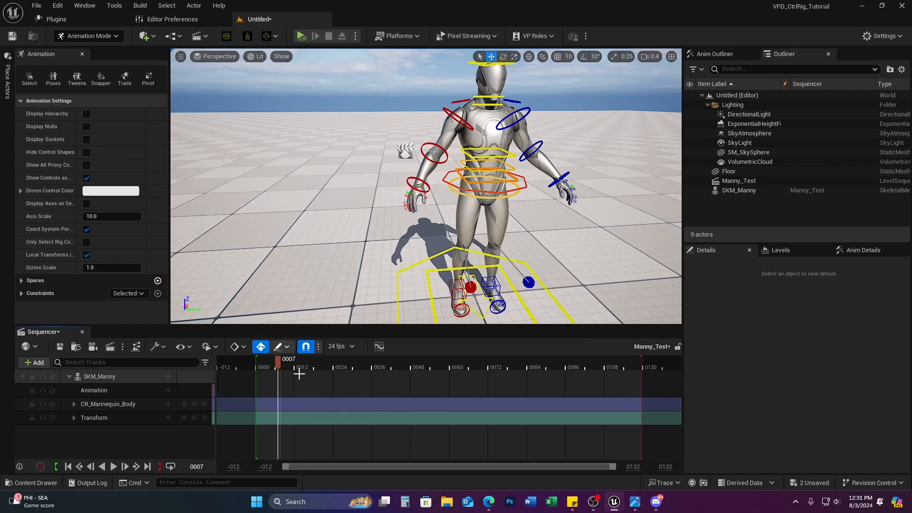
drag(278, 360, 301, 382)
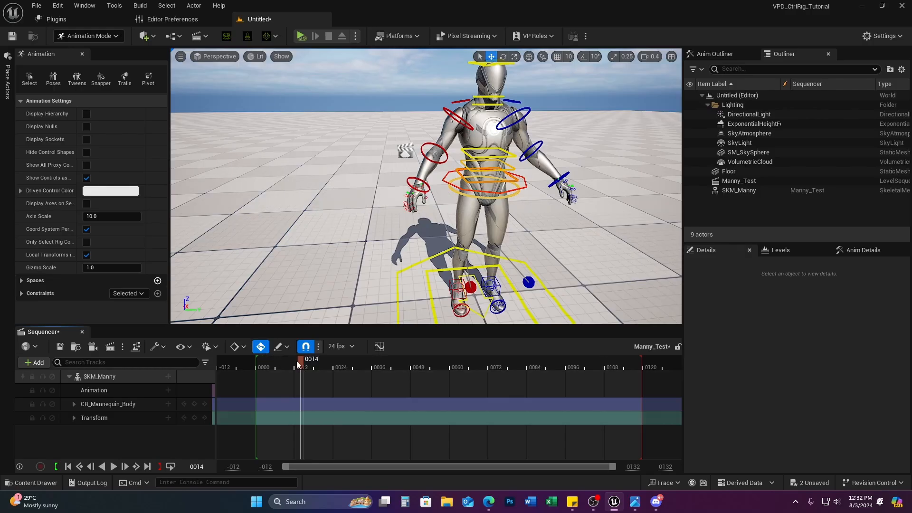
Step: Key CR_Mannequin_Body at frame 0000, then scrub frames 0005–0010 to check it
drag(297, 361, 255, 363)
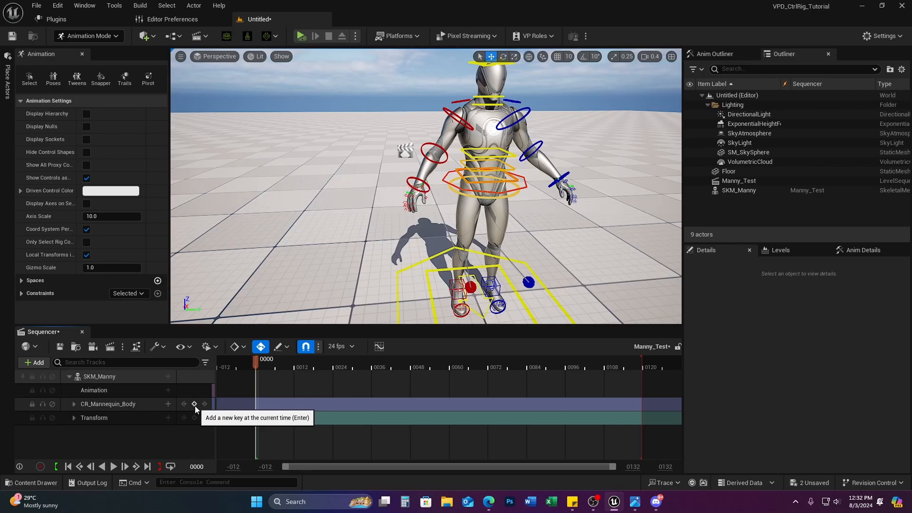
click(127, 405)
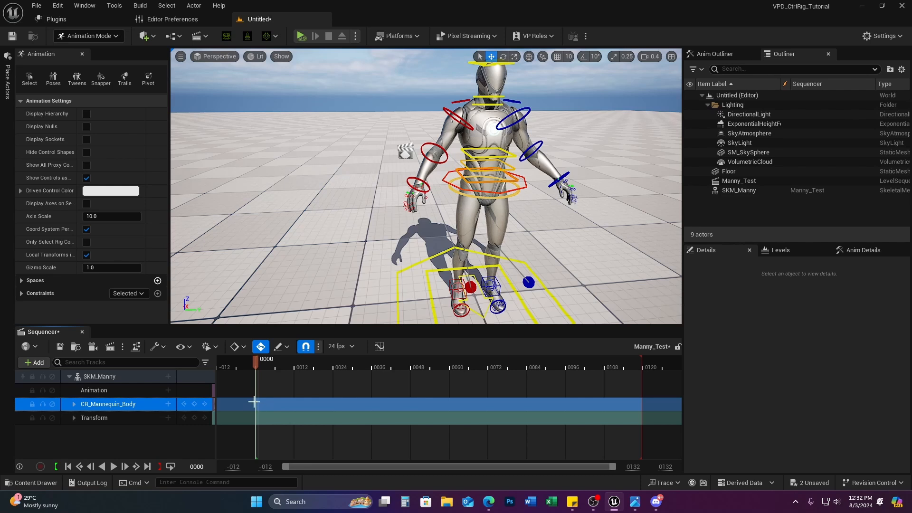
click(195, 405)
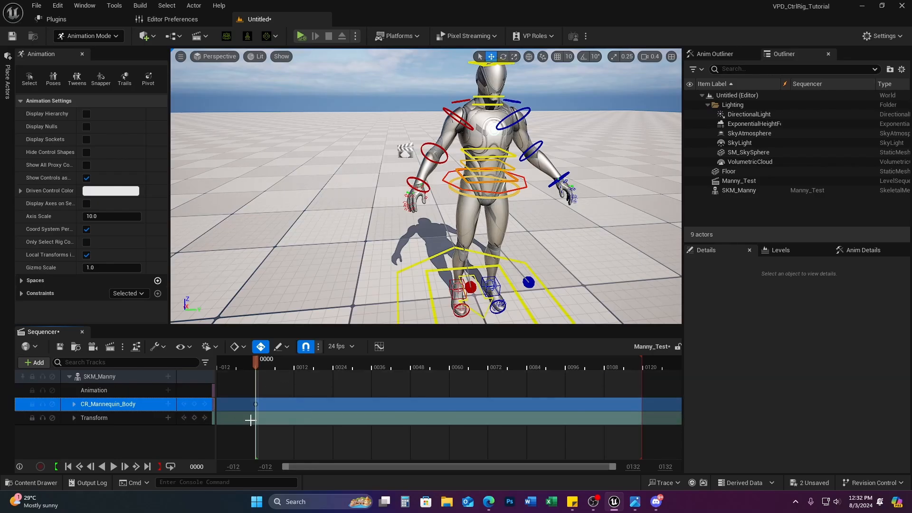
drag(255, 361, 300, 367)
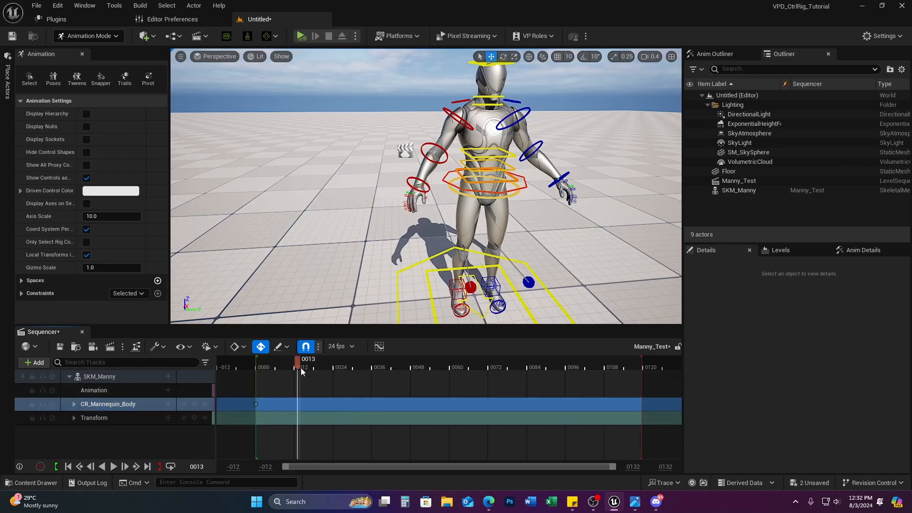
key(Left)
drag(299, 369, 271, 382)
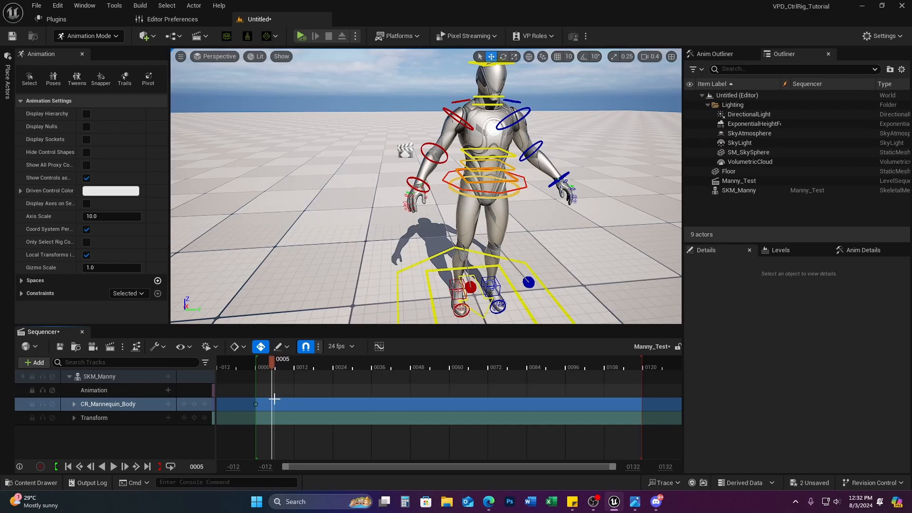
click(256, 403)
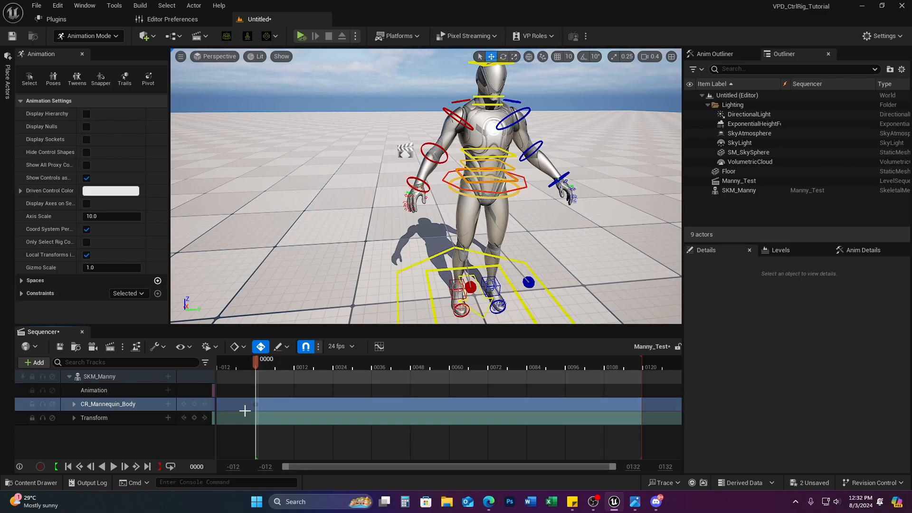
drag(256, 363, 287, 366)
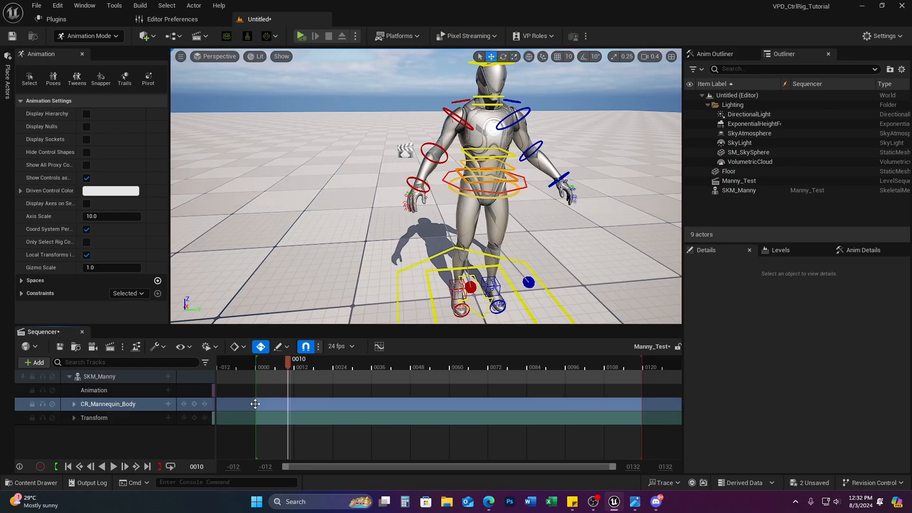
click(73, 404)
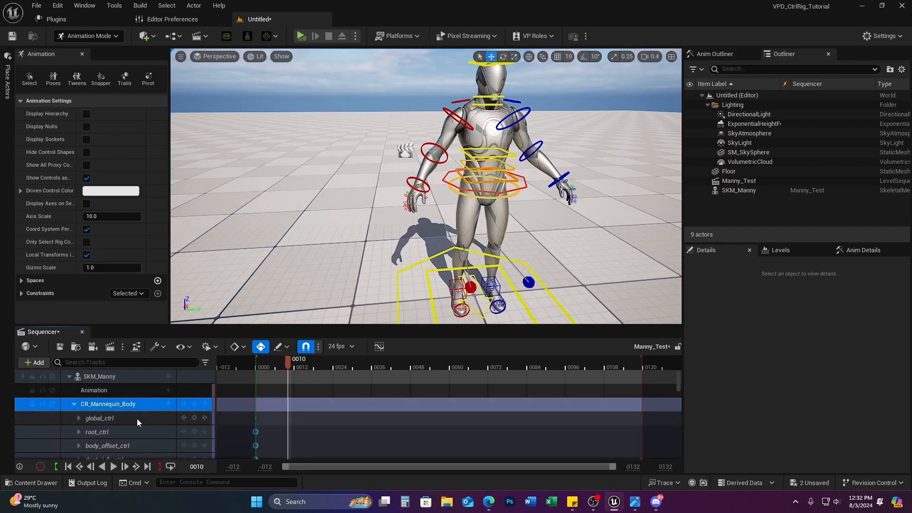
scroll(158, 428, down, 10)
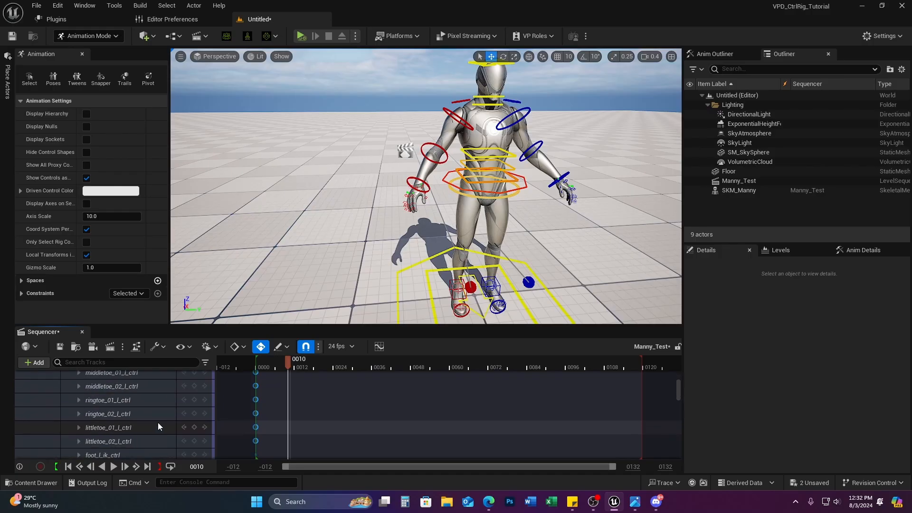
scroll(158, 426, down, 12)
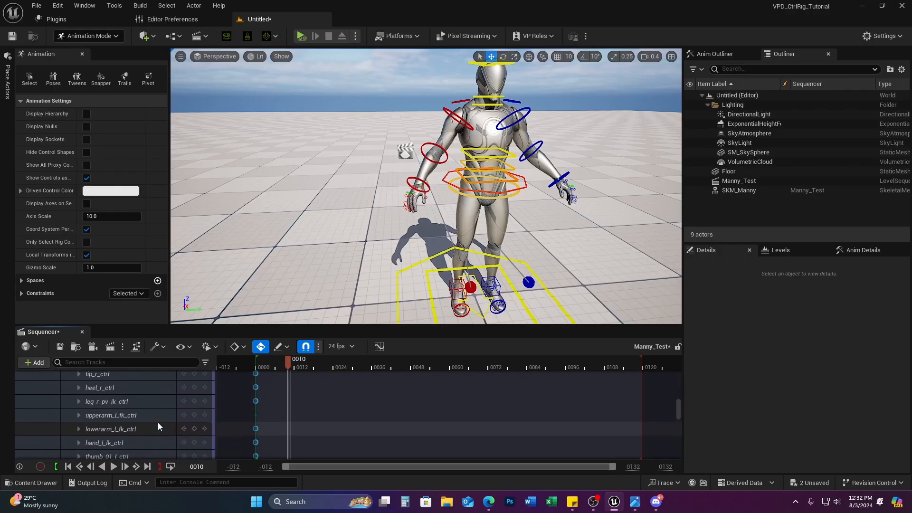
scroll(158, 426, down, 10)
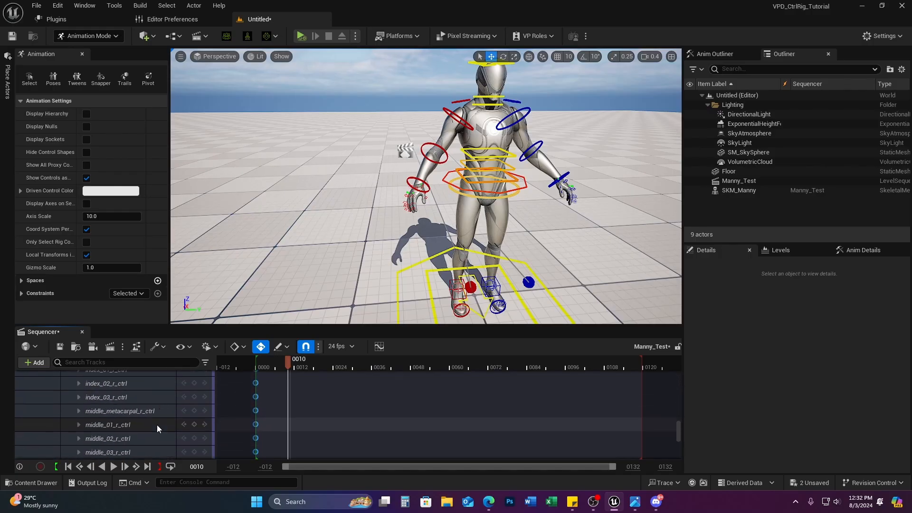
scroll(157, 427, up, 20)
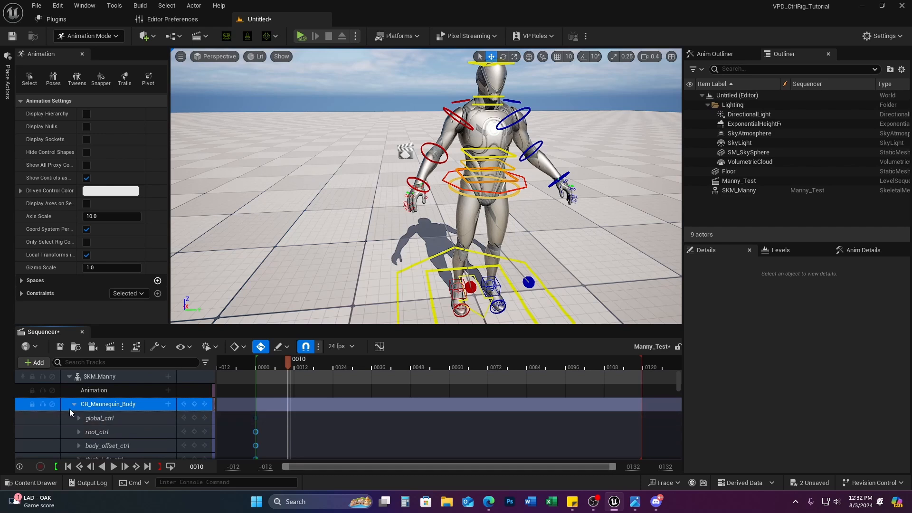
click(75, 404)
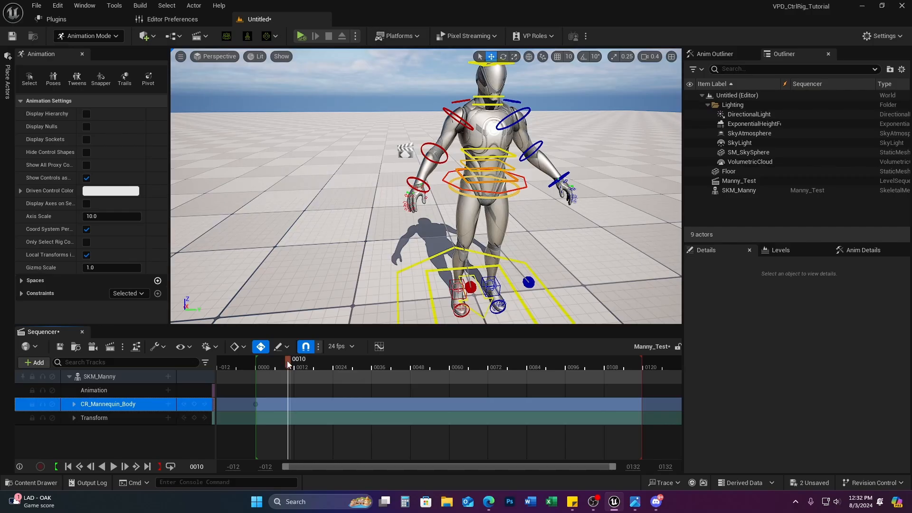
drag(288, 364, 334, 362)
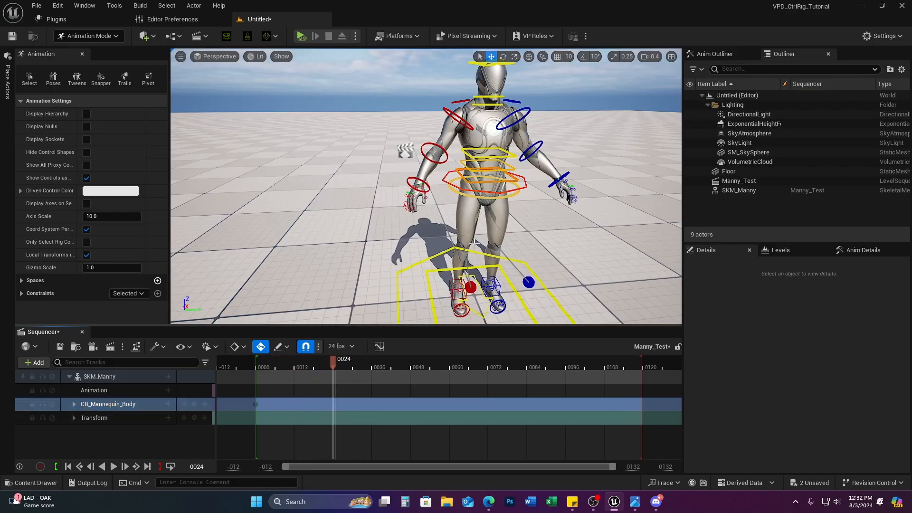
Step: Expand CR_Mannequin_Body, select global_ctrl and show its Anim Details
click(74, 404)
click(101, 418)
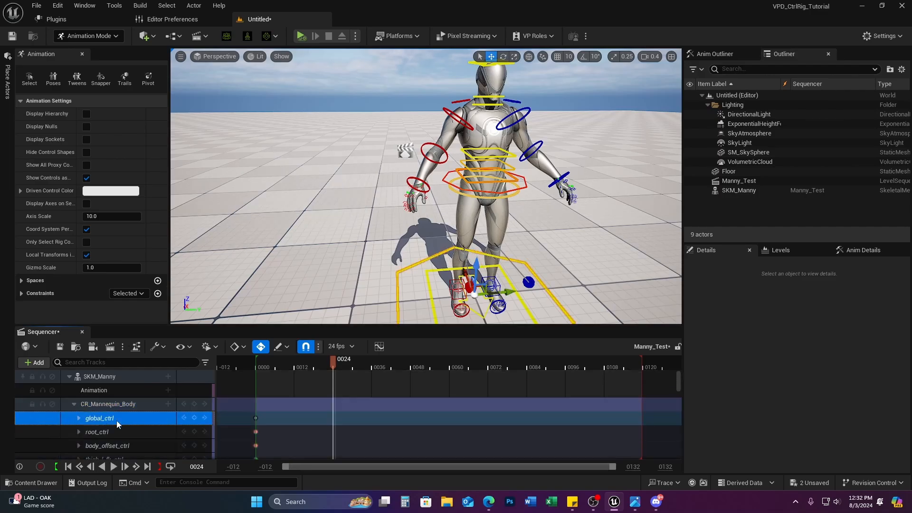
click(862, 249)
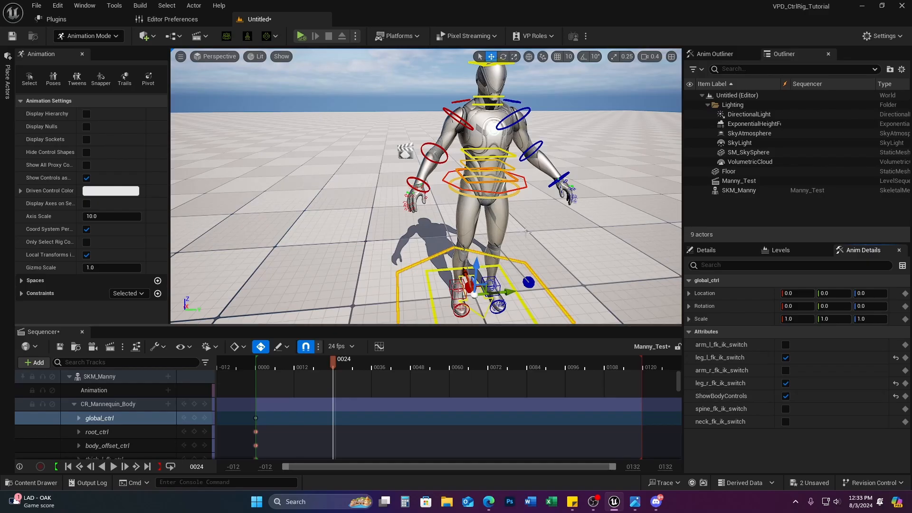
Step: Orbit around the mannequin's legs and select the leg_r_pv_ik_ctrl control
right_drag(537, 280, 664, 328)
right_drag(515, 238, 486, 199)
click(439, 183)
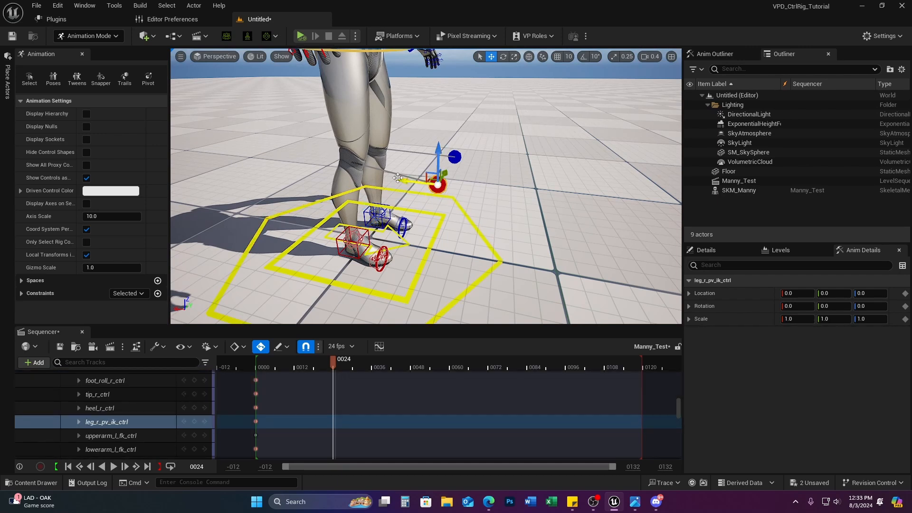
right_drag(489, 198, 482, 195)
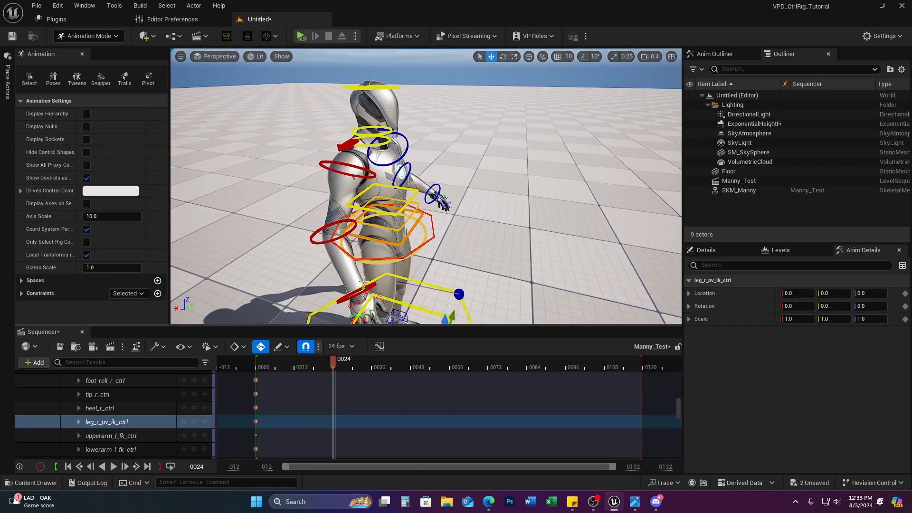
right_drag(391, 285, 393, 290)
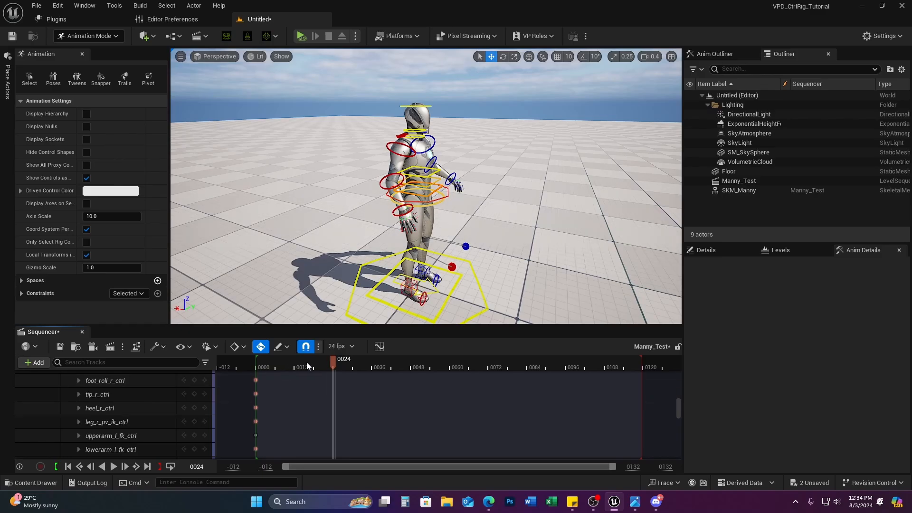
Step: At frame 0000, lift the right foot IK control, then undo it
drag(332, 360, 256, 359)
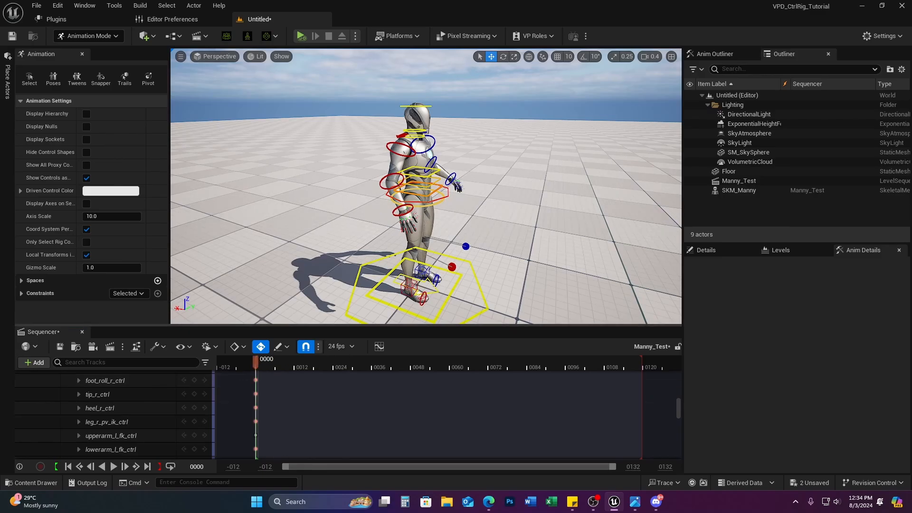
click(407, 292)
click(402, 291)
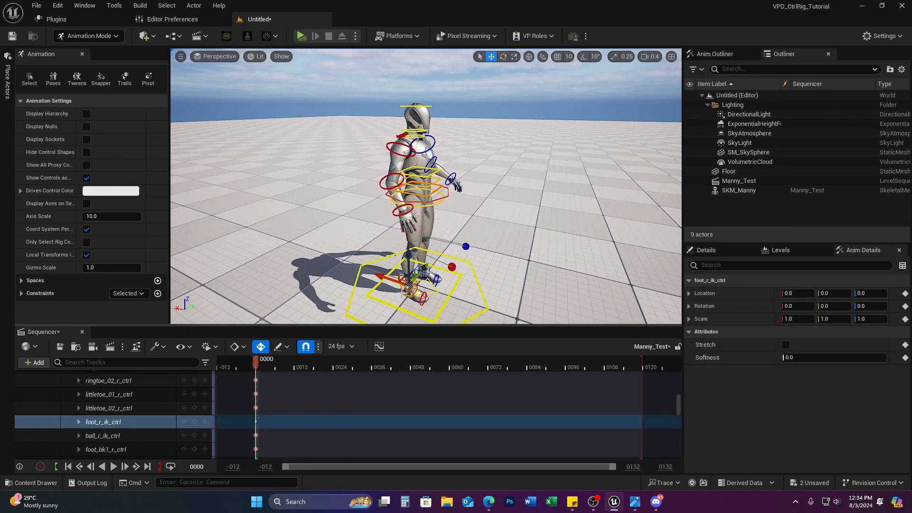
drag(406, 255, 432, 236)
key(ctrl+z)
scroll(148, 397, up, 10)
Step: Toggle the left and right leg FK/IK switches on global_ctrl
click(148, 403)
click(124, 418)
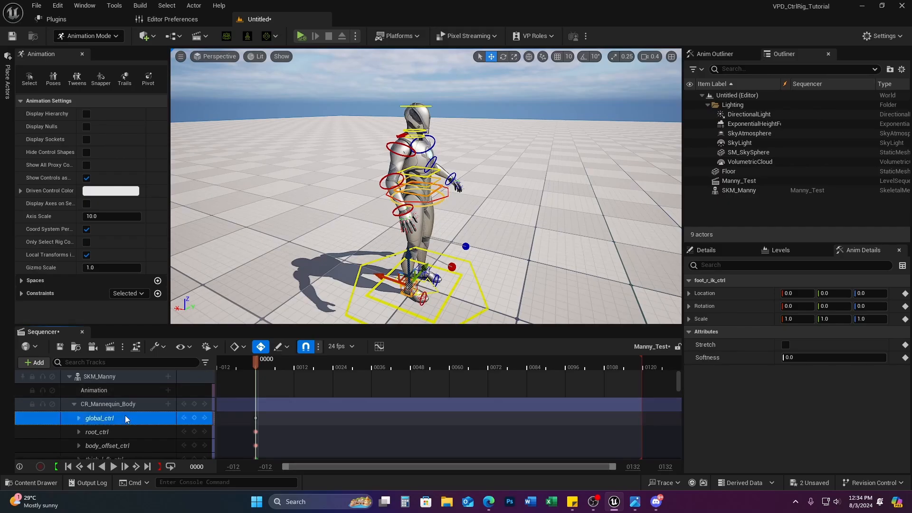
click(786, 357)
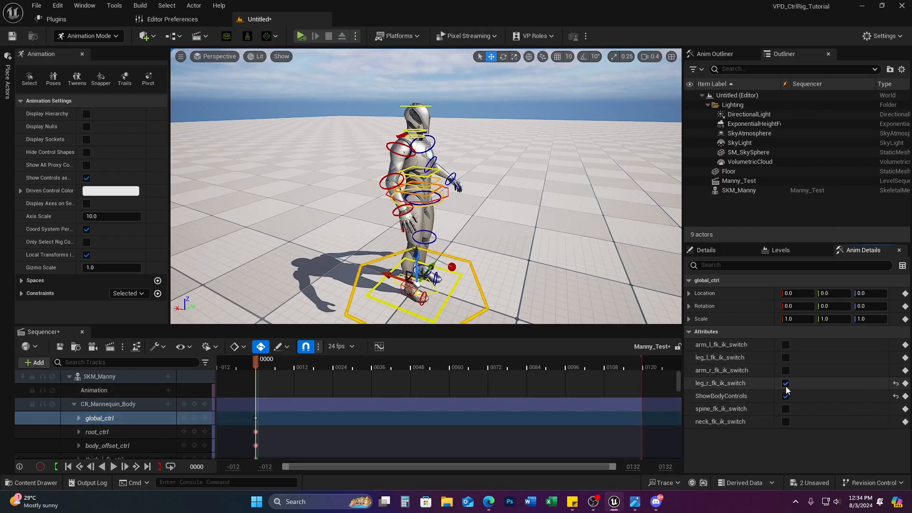
click(786, 383)
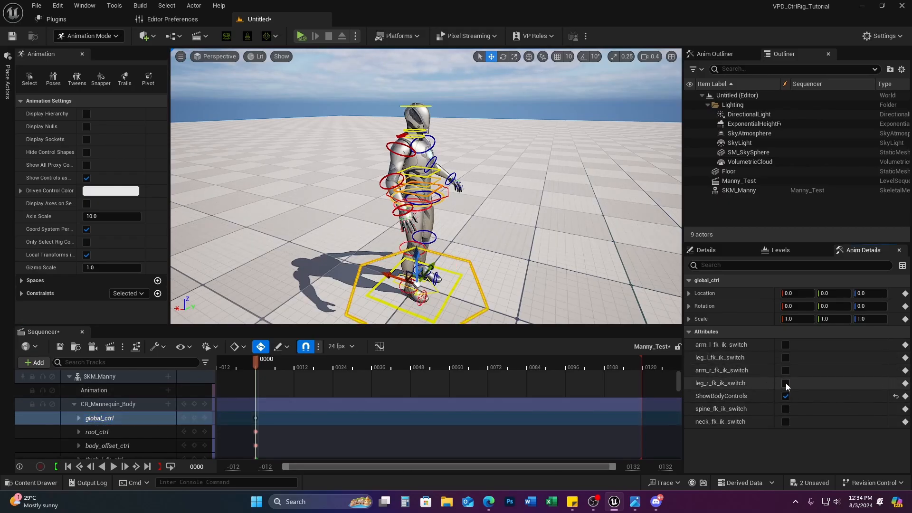
Step: Move foot_r_fk_ctrl up and down from a front view, then undo the leg changes
click(403, 293)
click(403, 291)
drag(408, 261, 407, 239)
right_drag(407, 239, 351, 237)
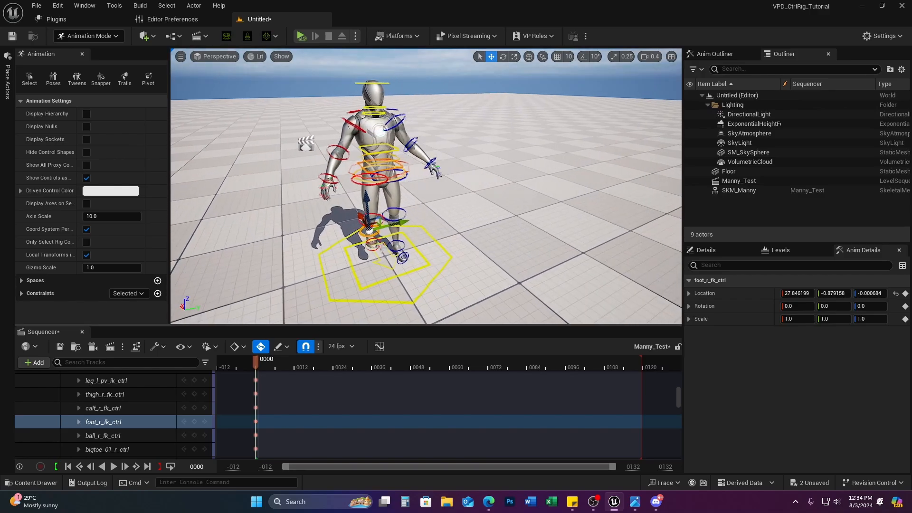
drag(371, 198, 316, 237)
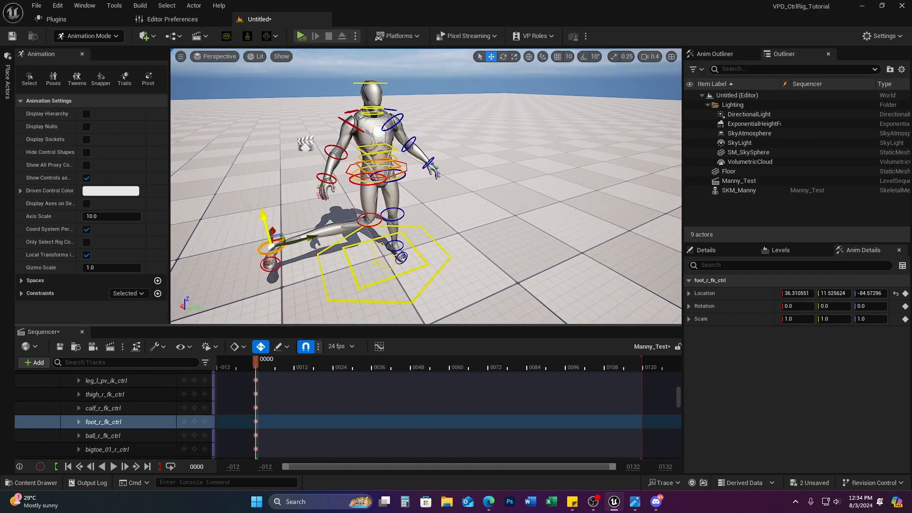
drag(264, 214, 260, 180)
drag(266, 188, 324, 229)
key(ctrl+z)
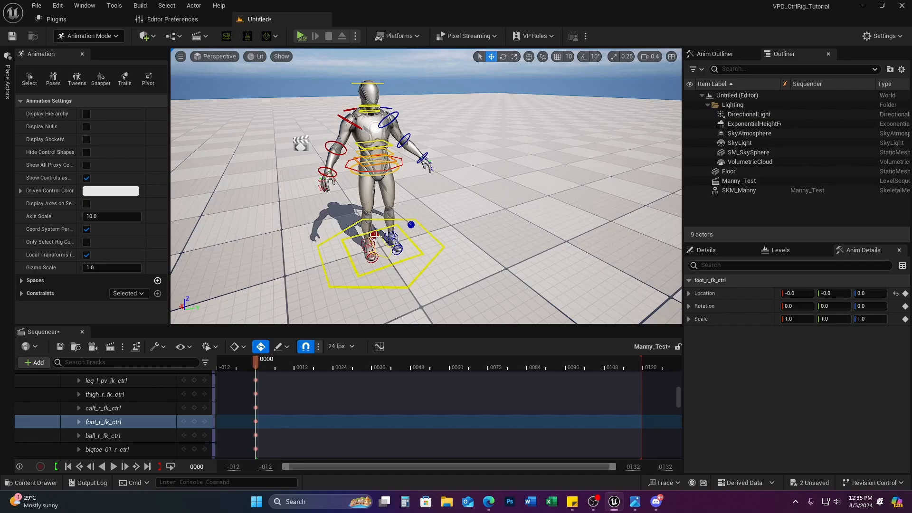
scroll(168, 394, up, 15)
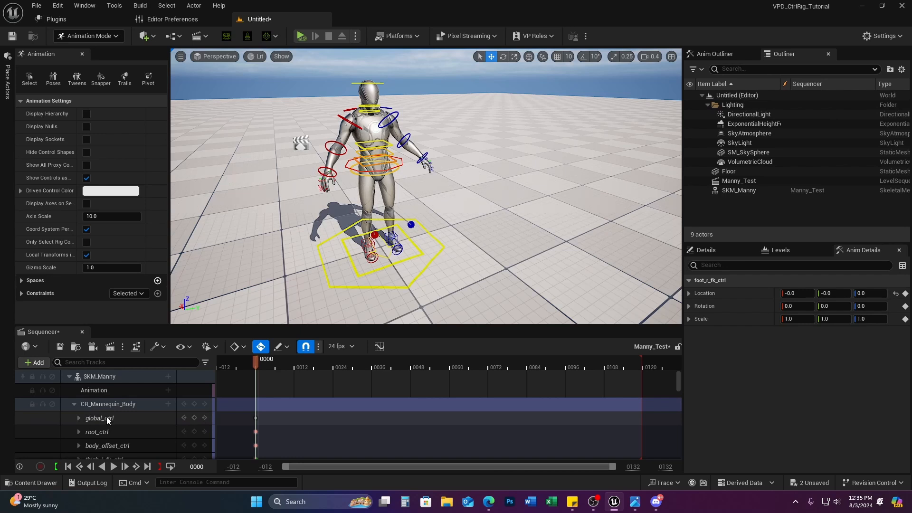
Step: Turn on arm_l_fk_ik_switch and arm_r_fk_ik_switch on global_ctrl
click(105, 418)
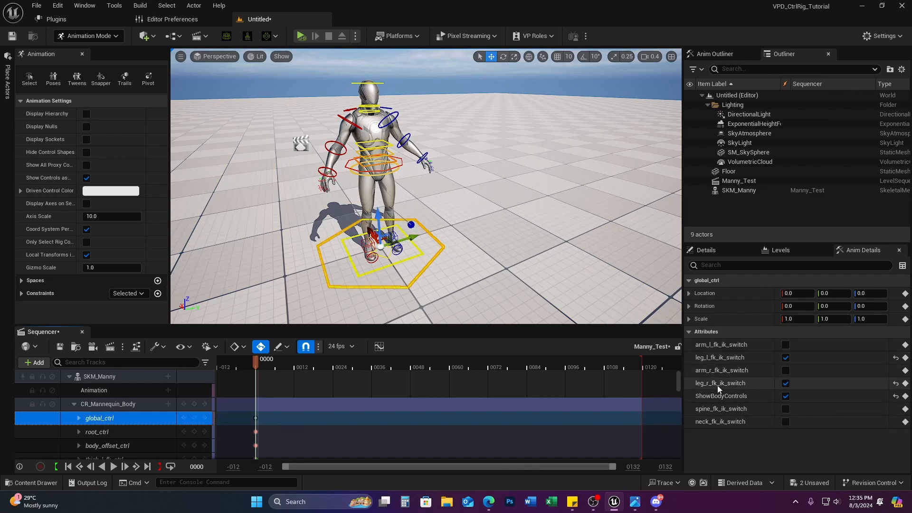
click(785, 345)
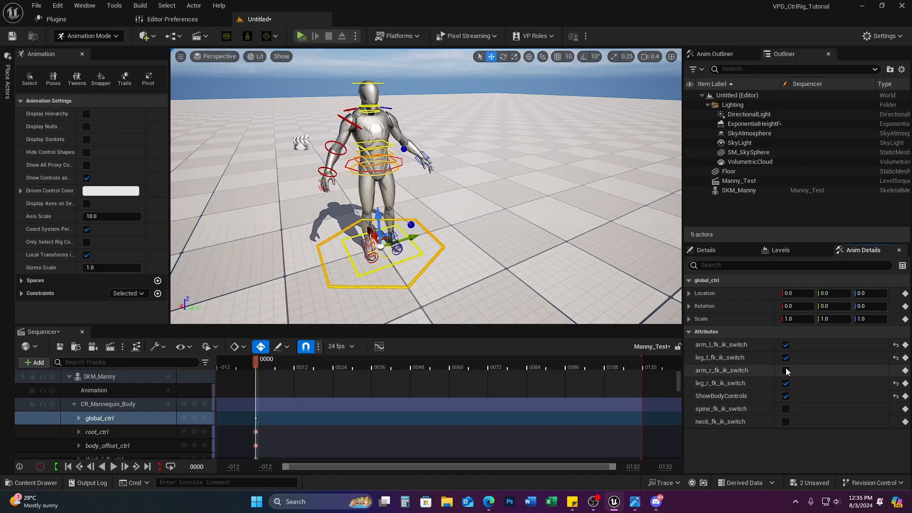
click(785, 370)
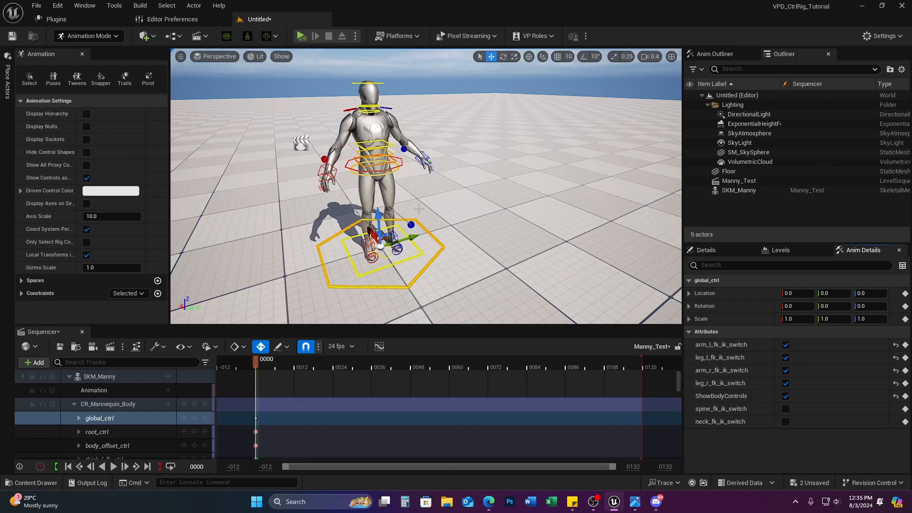
Step: Try raising the right arm with the hand IK control, undo, then pull hand_r_fk_ctrl outward
mouse_move(418, 209)
right_down()
mouse_move(513, 210)
mouse_move(349, 205)
mouse_move(421, 212)
right_up()
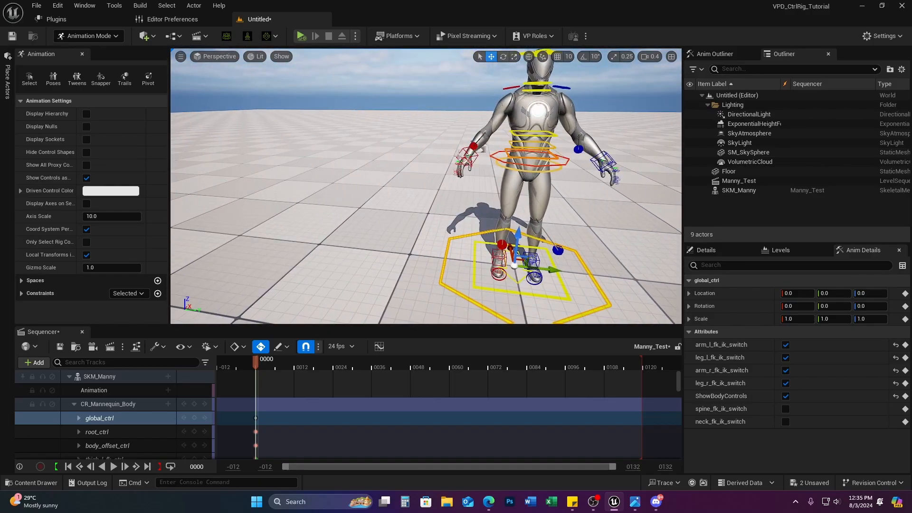
click(461, 156)
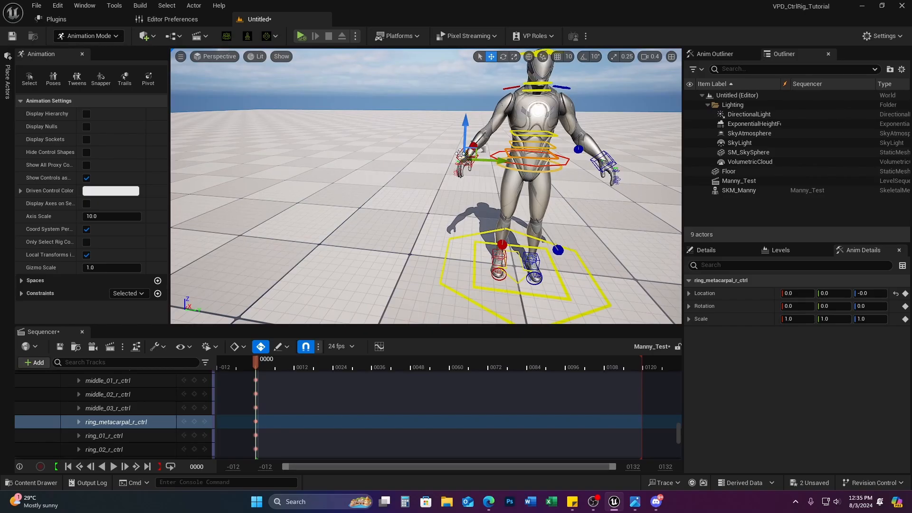
click(514, 265)
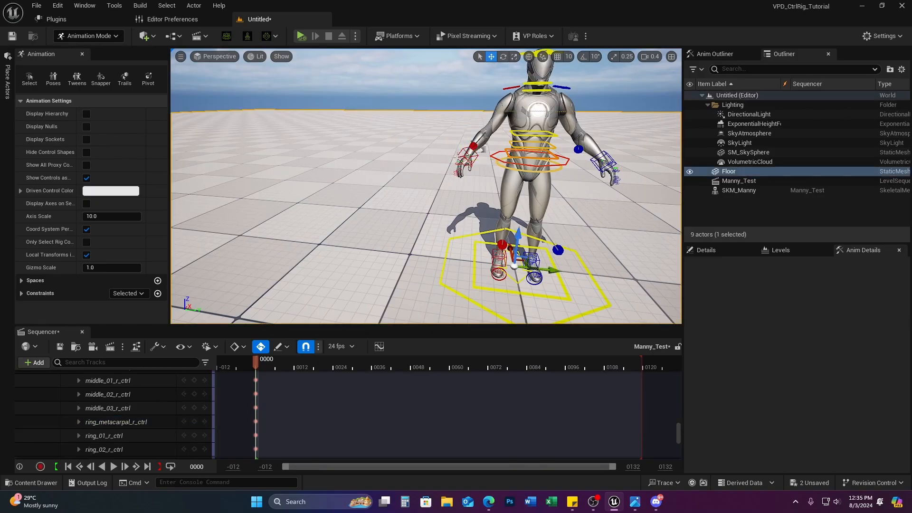
click(467, 155)
drag(467, 156, 473, 123)
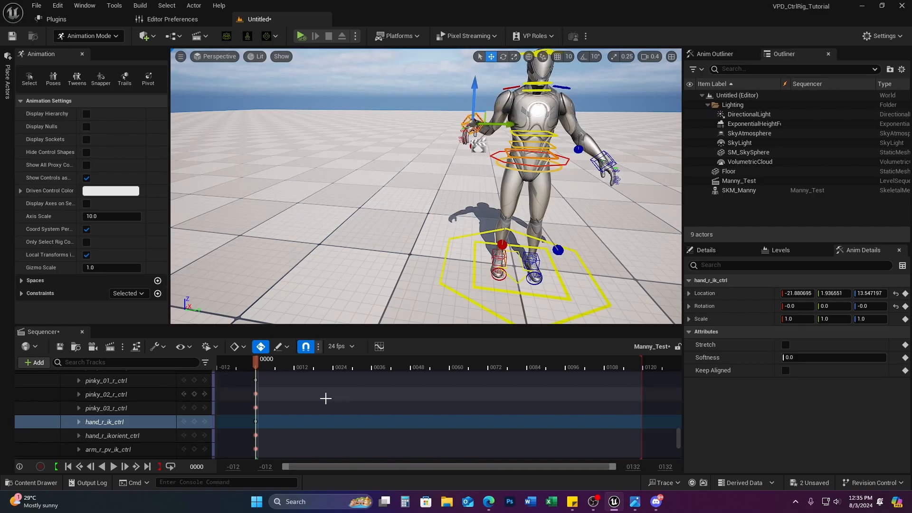
key(ctrl+z)
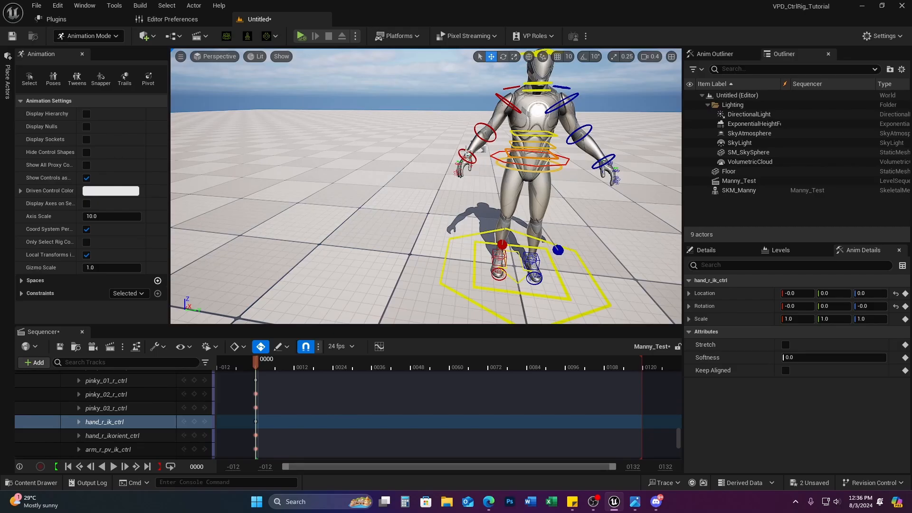
click(465, 151)
drag(469, 117, 458, 150)
Step: Cancel the Save Level As dialog and collapse the CR_Mannequin_Body track
key(ctrl+s)
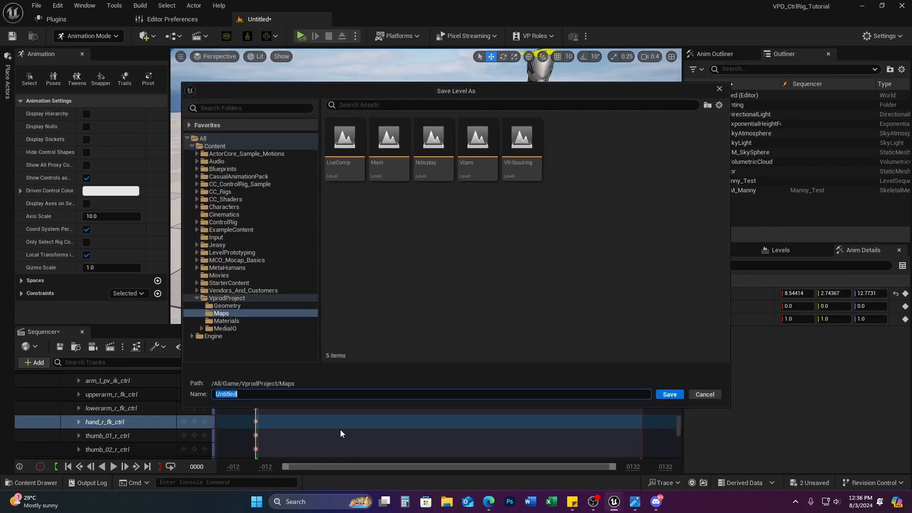
click(715, 395)
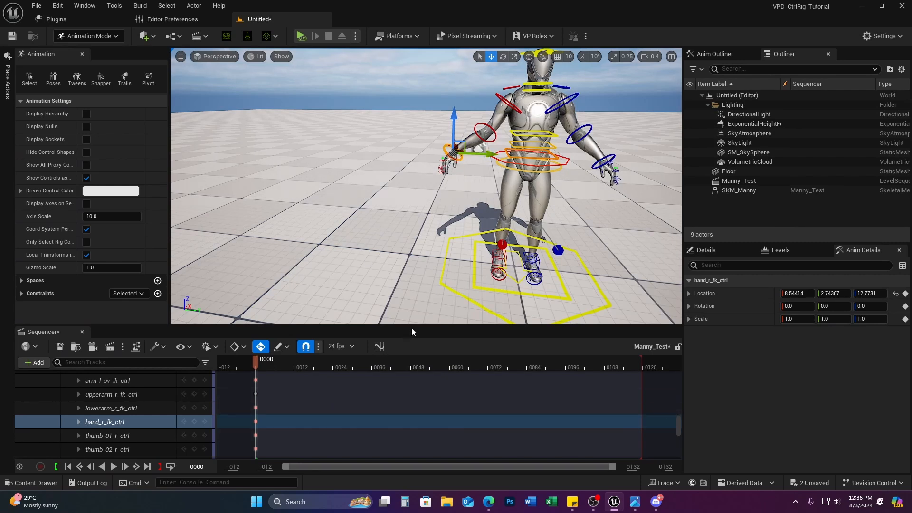
scroll(175, 408, up, 5)
scroll(175, 408, up, 10)
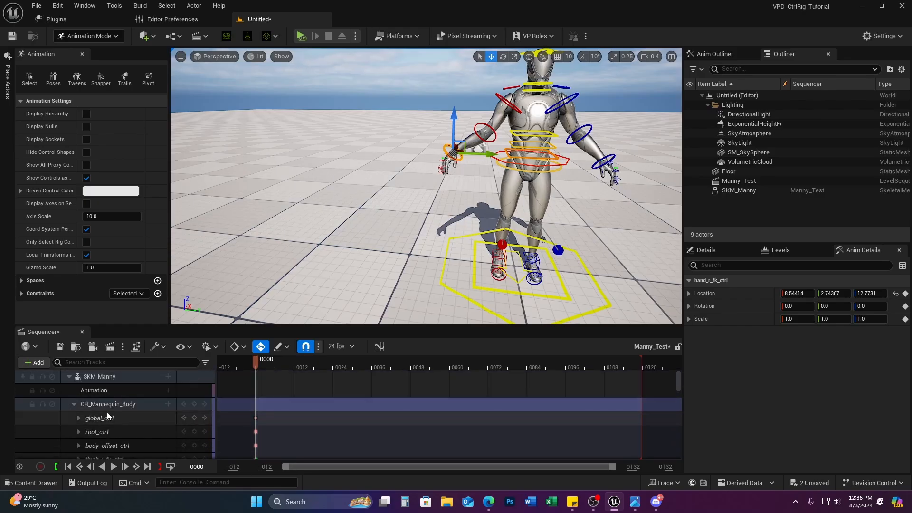
click(74, 404)
Step: Replace the CR_Mannequin_Body key with a new frame-0000 key and move to frame 0036
drag(260, 402, 236, 412)
key(Delete)
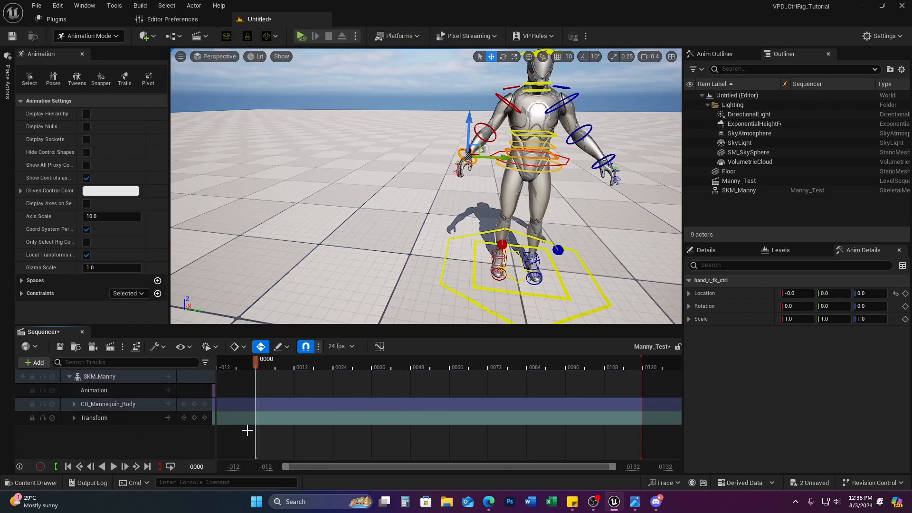
click(195, 404)
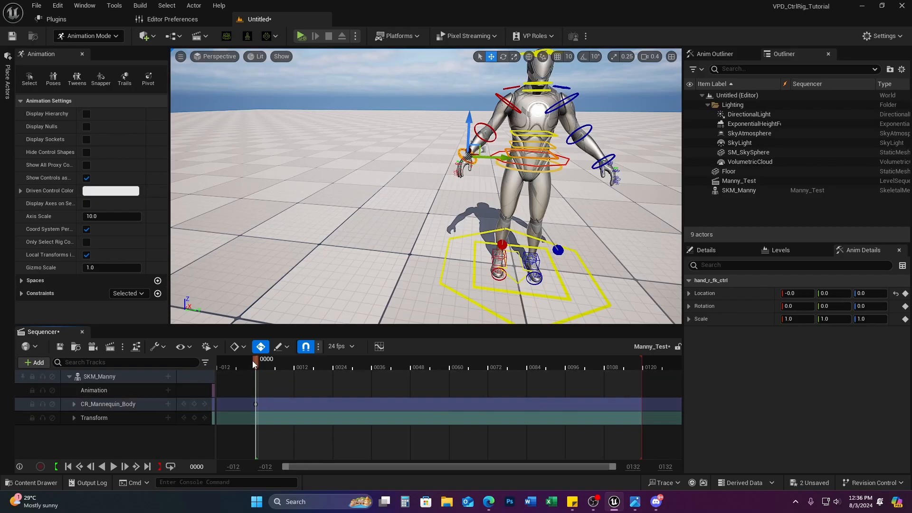
drag(252, 360, 371, 360)
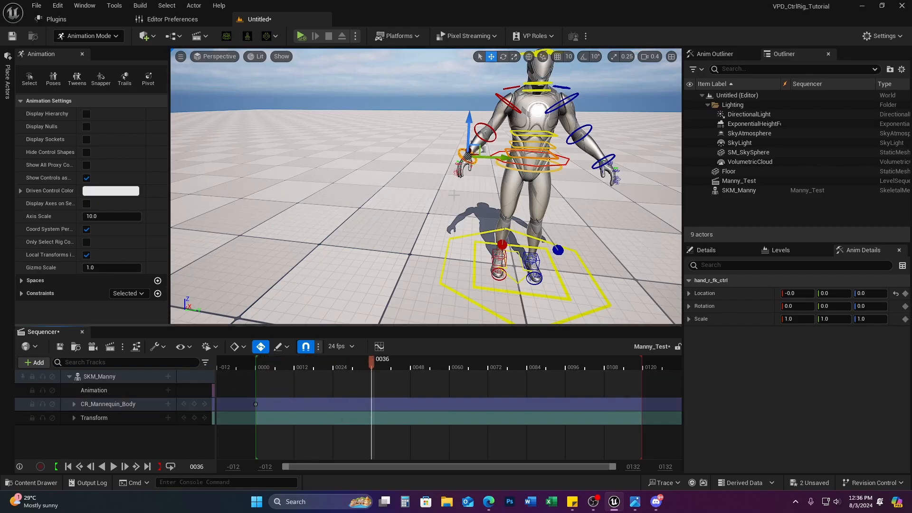
right_drag(575, 213, 599, 206)
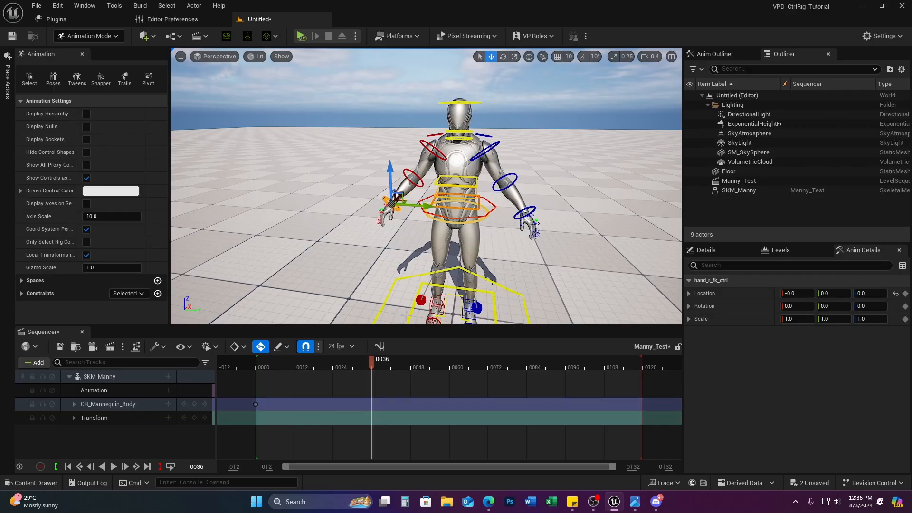
Step: Rotate Manny's right forearm FK control upward and outward with the rotate gizmo
click(433, 134)
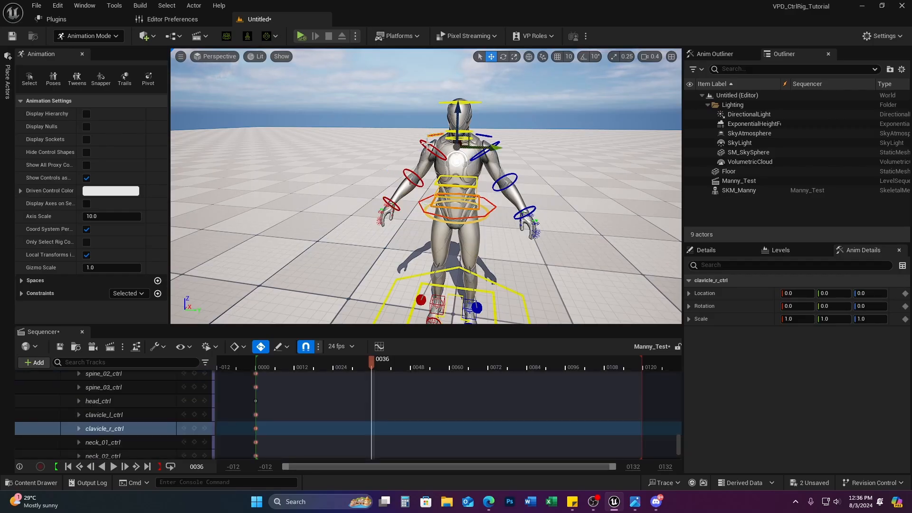
click(403, 184)
click(394, 202)
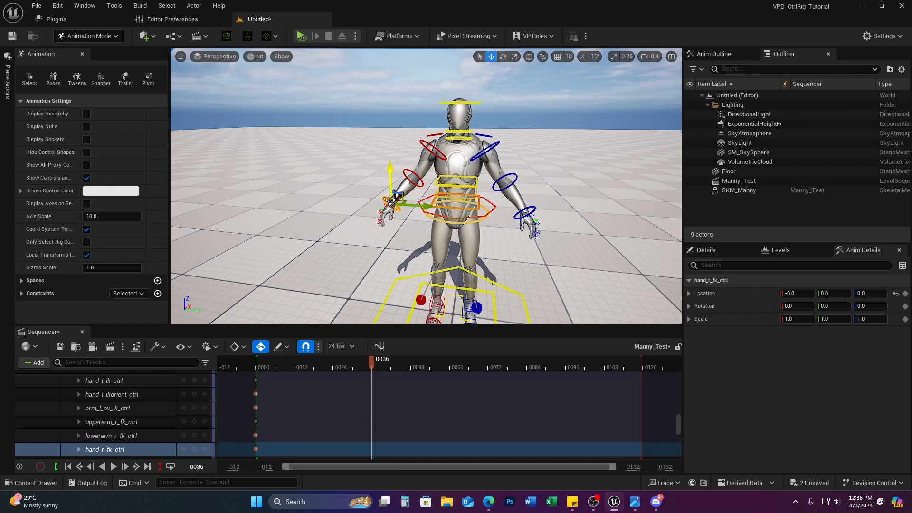
click(433, 135)
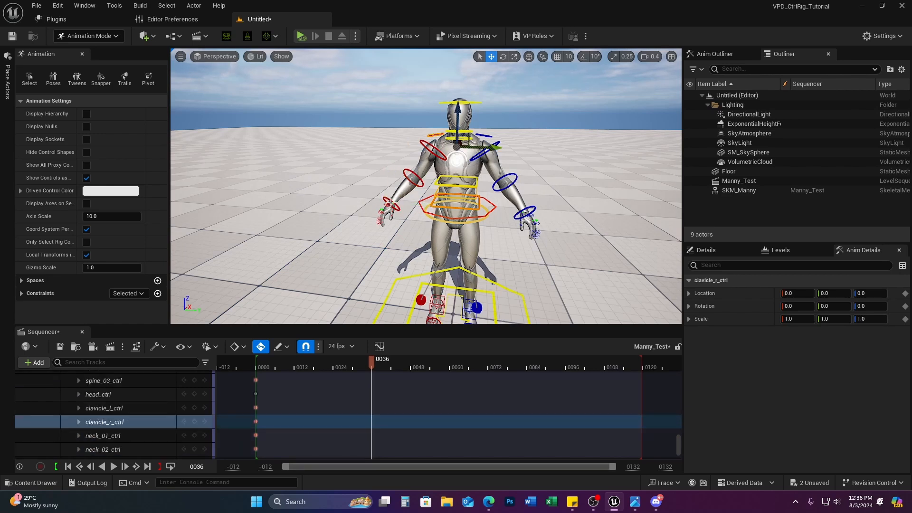
click(394, 200)
click(414, 174)
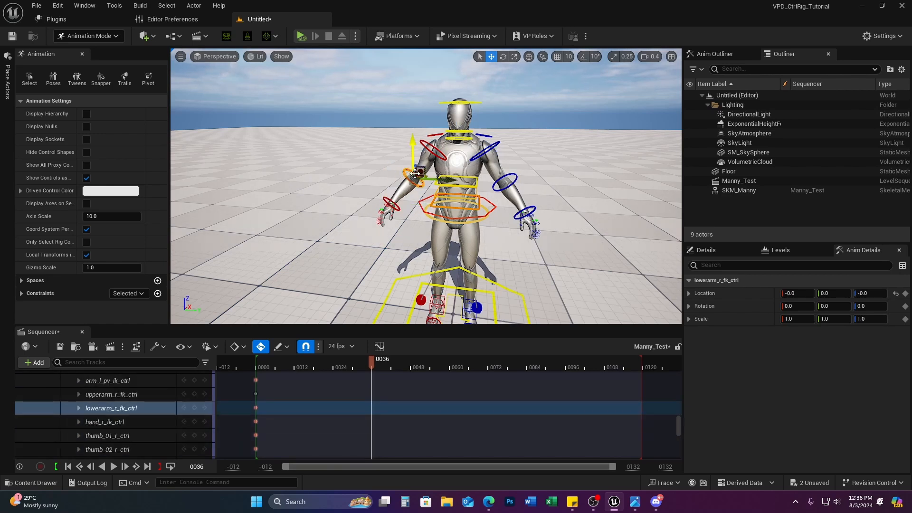
key(e)
drag(416, 179, 408, 151)
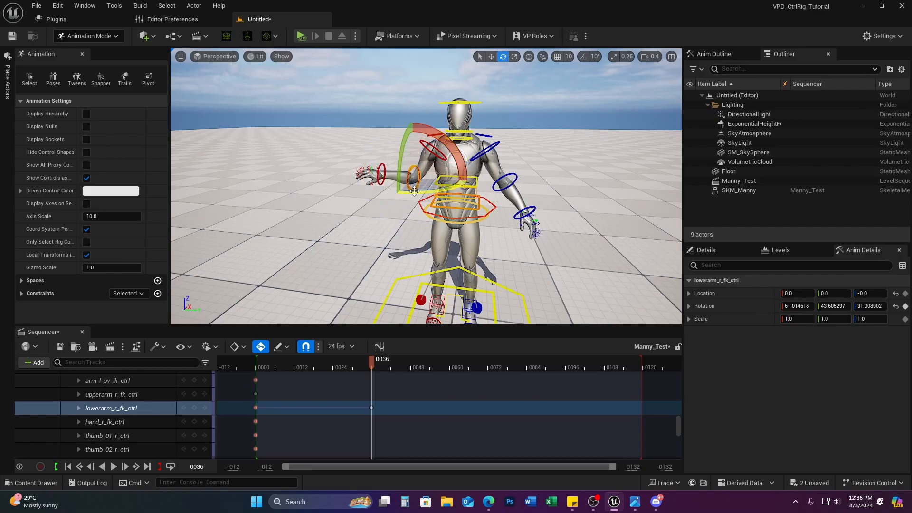
drag(414, 193, 402, 131)
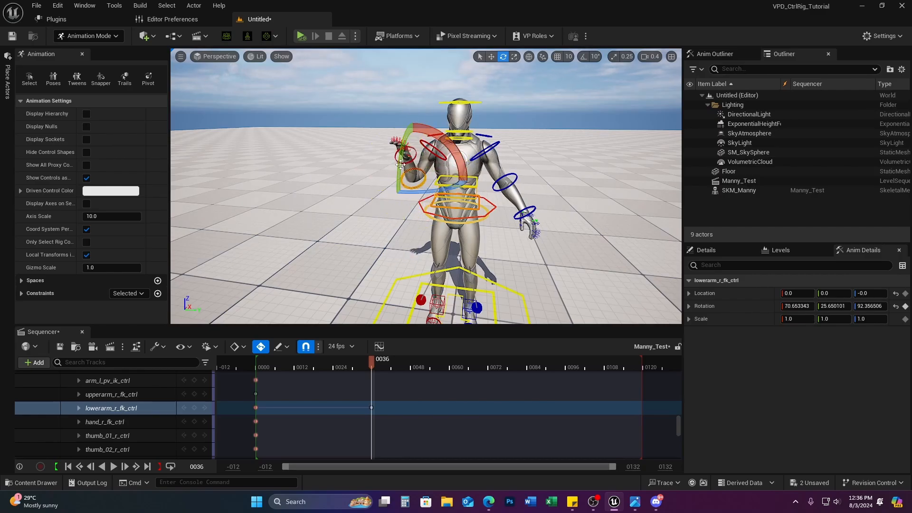
drag(454, 160, 436, 140)
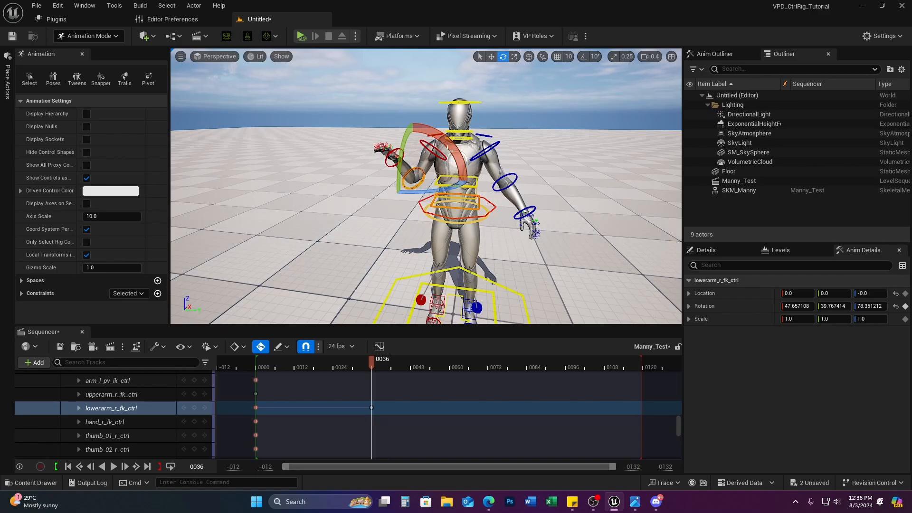
click(527, 126)
Step: Swing the right upper arm control upward, then move the view behind the character
click(450, 141)
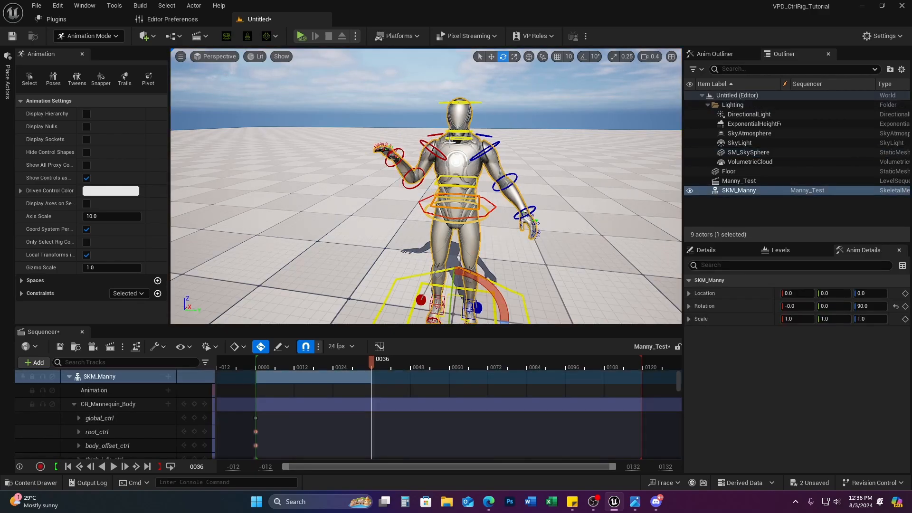
click(420, 143)
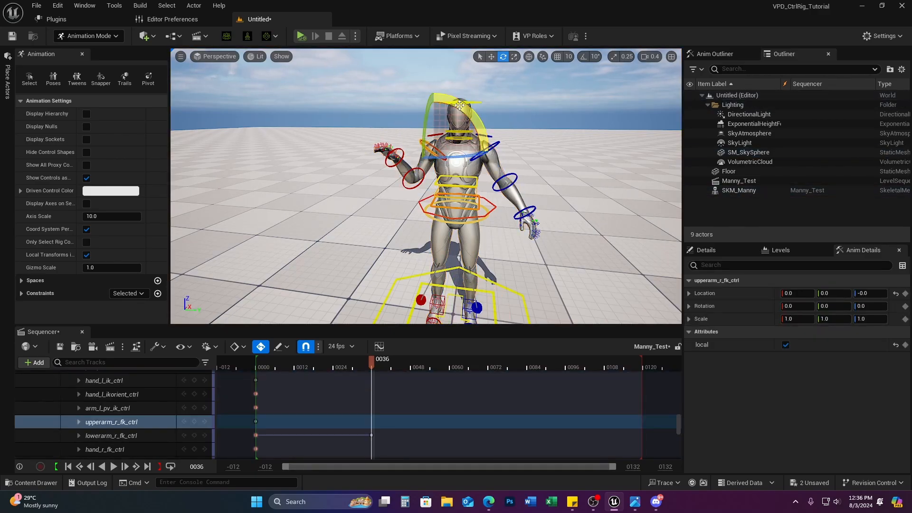
drag(435, 98, 481, 113)
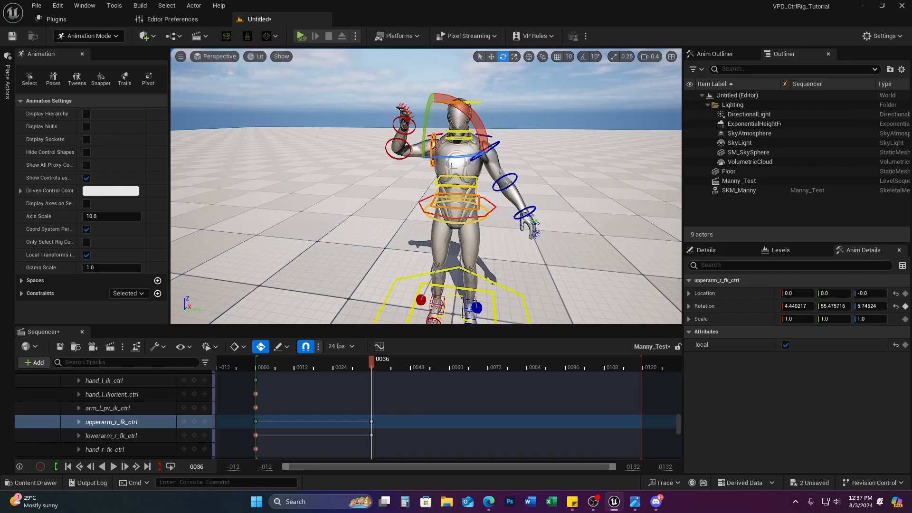
drag(427, 102, 424, 131)
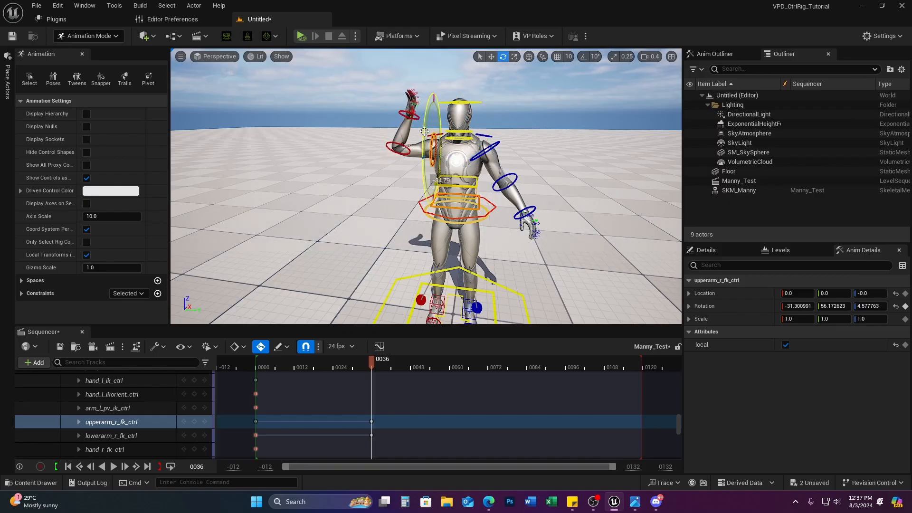
right_drag(541, 216, 676, 209)
key(w)
key(a)
click(537, 227)
right_drag(497, 222, 466, 228)
key(d)
key(w)
key(a)
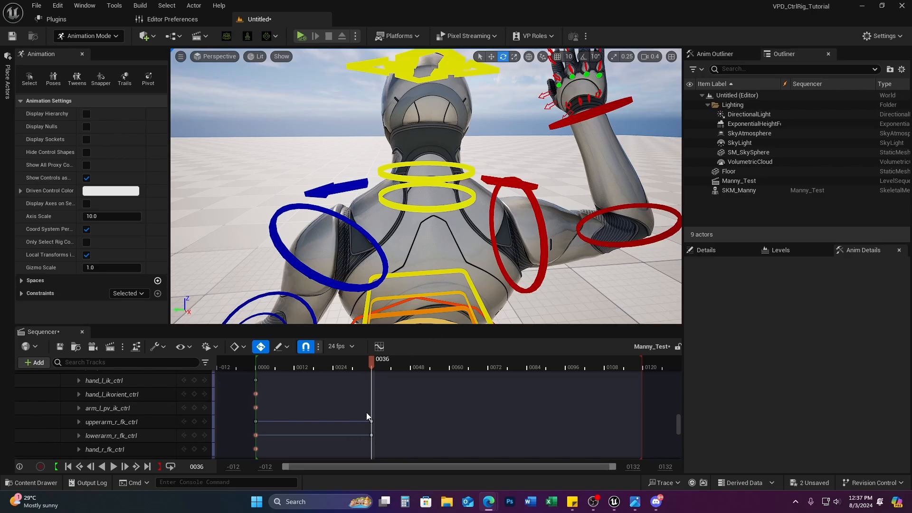
Step: Collapse CR_Mannequin_Body and delete its frame-36 key
scroll(134, 399, up, 10)
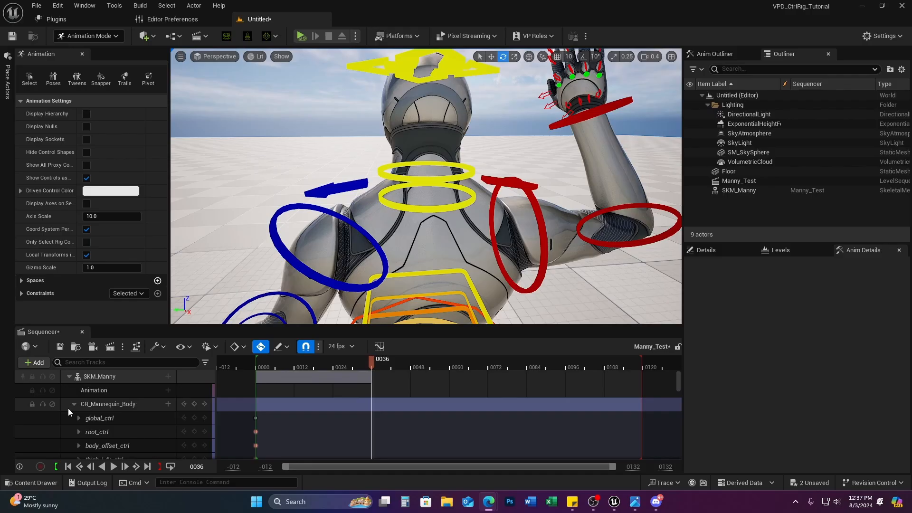
click(73, 404)
drag(393, 402, 356, 413)
key(Delete)
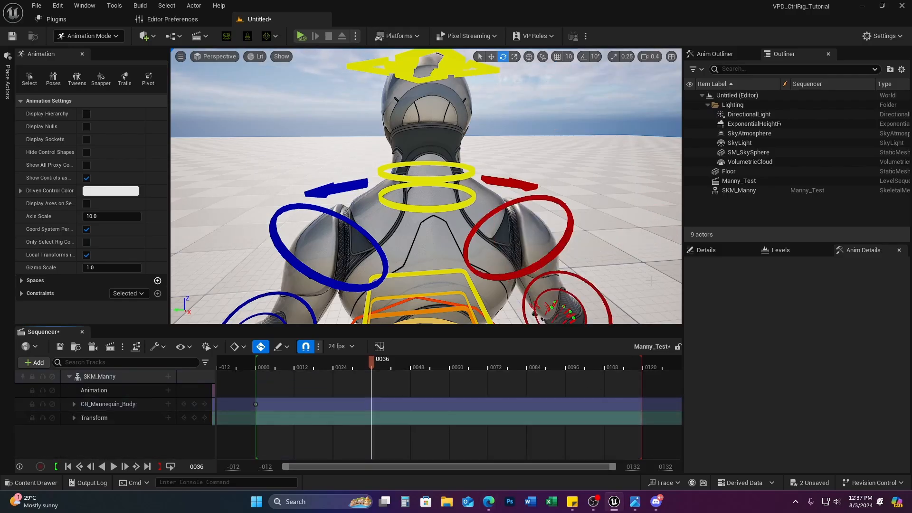
Step: Raise the right shoulder by rotating clavicle_r_ctrl to -0.72, 15.46, -0.04 at frame 36
click(513, 186)
drag(416, 176, 393, 184)
right_drag(392, 184, 201, 216)
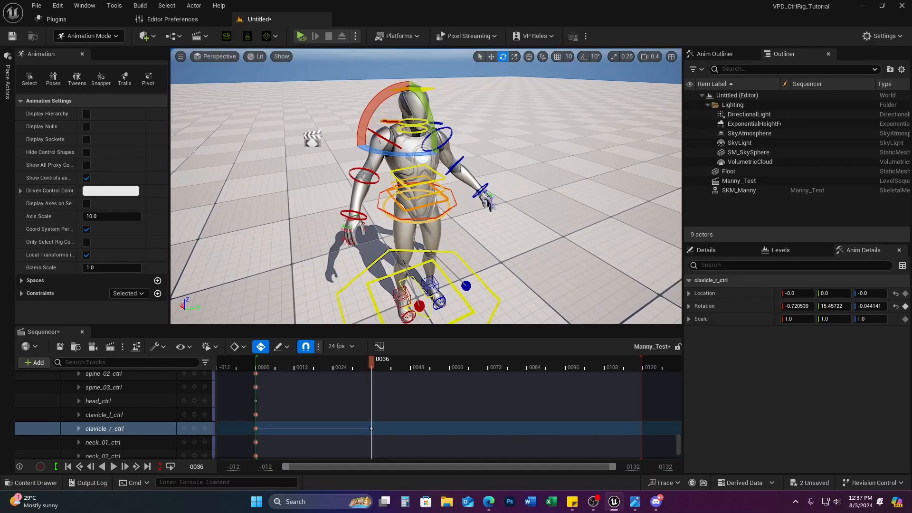
Step: Rotate upperarm_r_fk_ctrl to lift Manny's right arm out from the body at frame 36
click(351, 172)
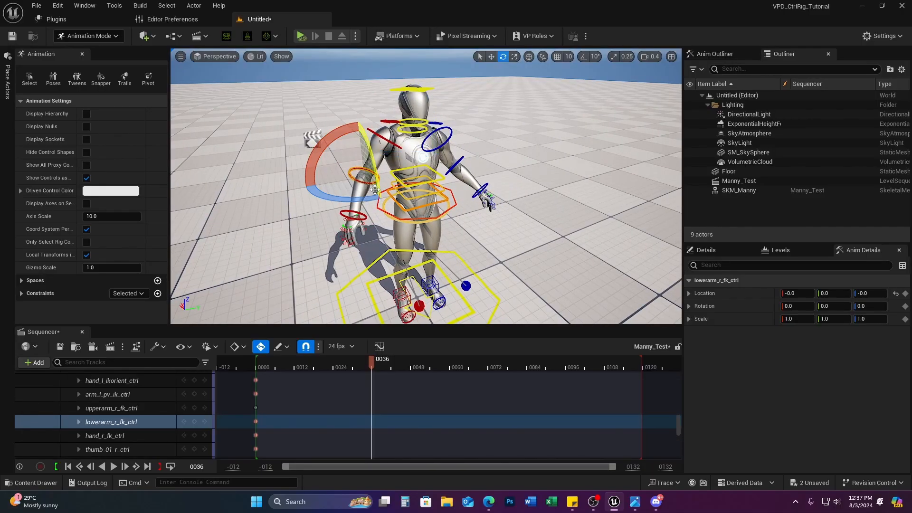
click(373, 132)
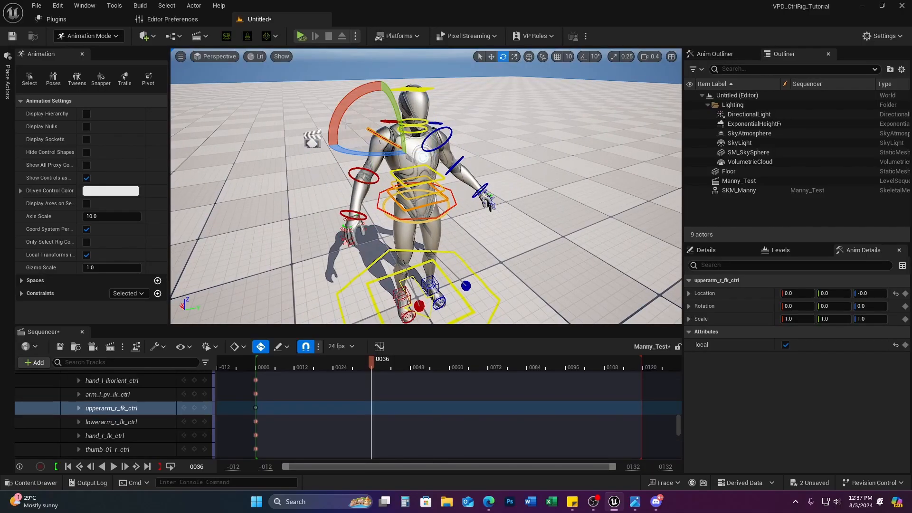
drag(343, 97, 385, 67)
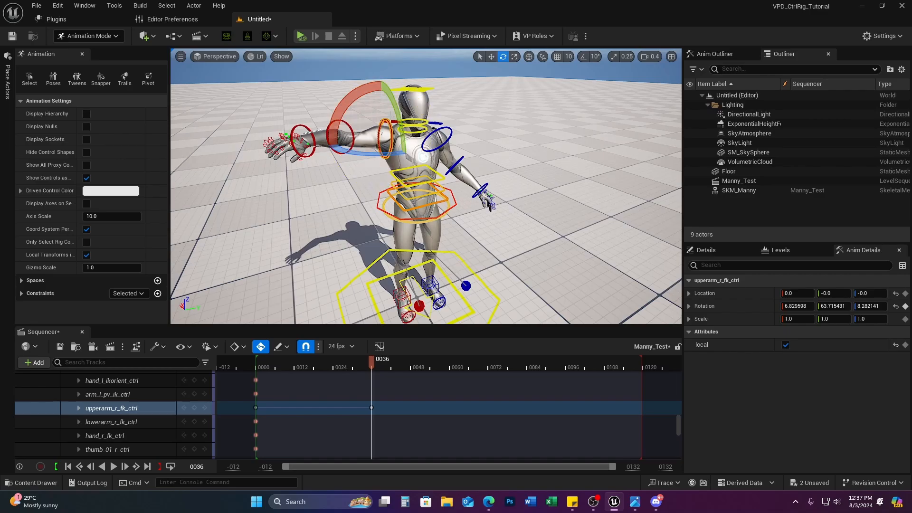
drag(400, 112, 402, 154)
drag(381, 186, 378, 194)
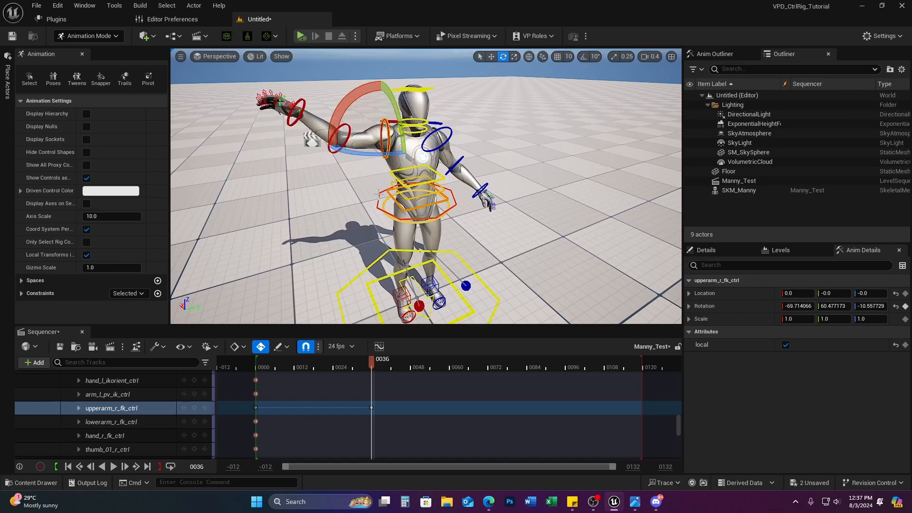
drag(376, 155, 297, 127)
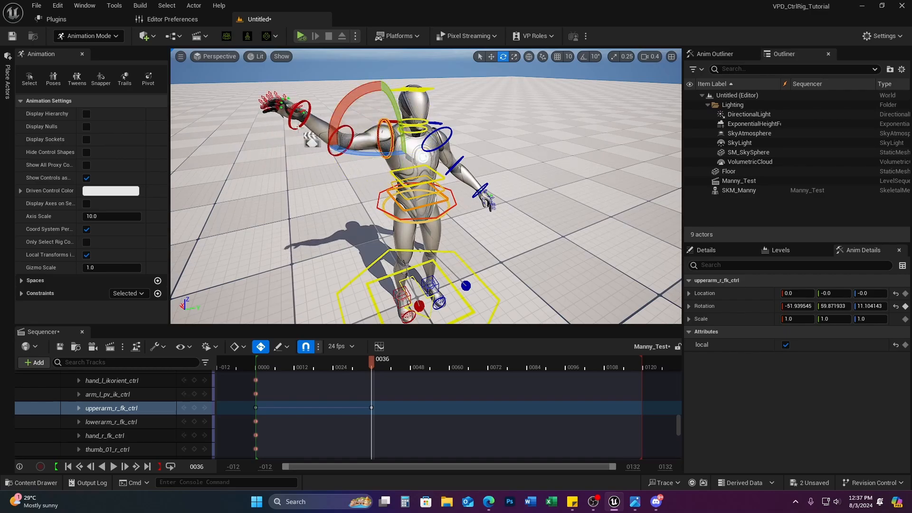
click(322, 95)
Step: Bend the right forearm upright, keyed at rotation -32.13, 11.90, 41.41, then collapse CR_Mannequin_Body
click(332, 136)
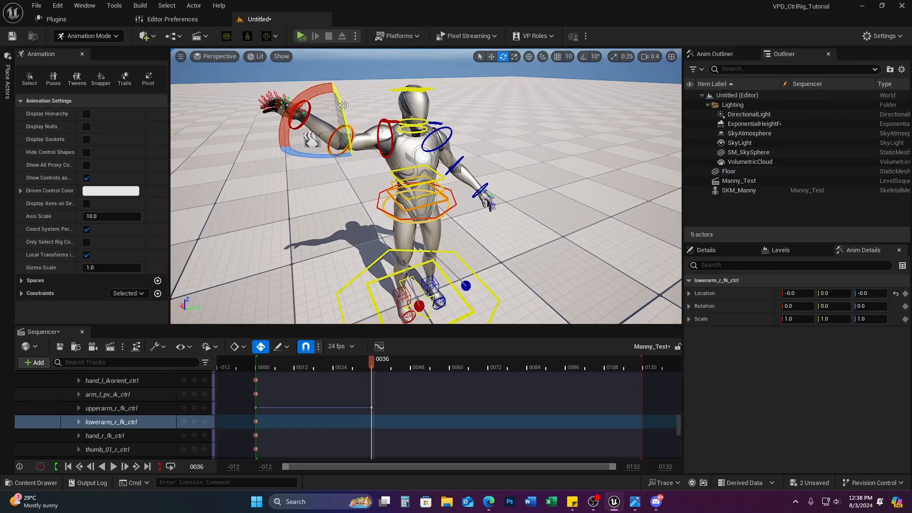
mouse_move(293, 100)
mouse_down()
mouse_move(319, 140)
mouse_move(301, 153)
mouse_move(295, 136)
mouse_move(317, 88)
mouse_move(300, 97)
mouse_up()
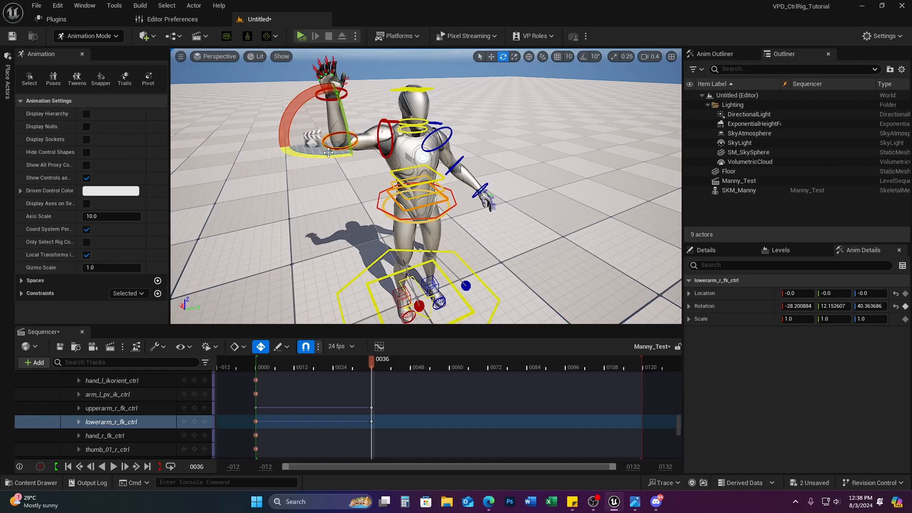
drag(303, 154, 334, 139)
key(a)
right_drag(483, 283, 484, 254)
key(d)
key(w)
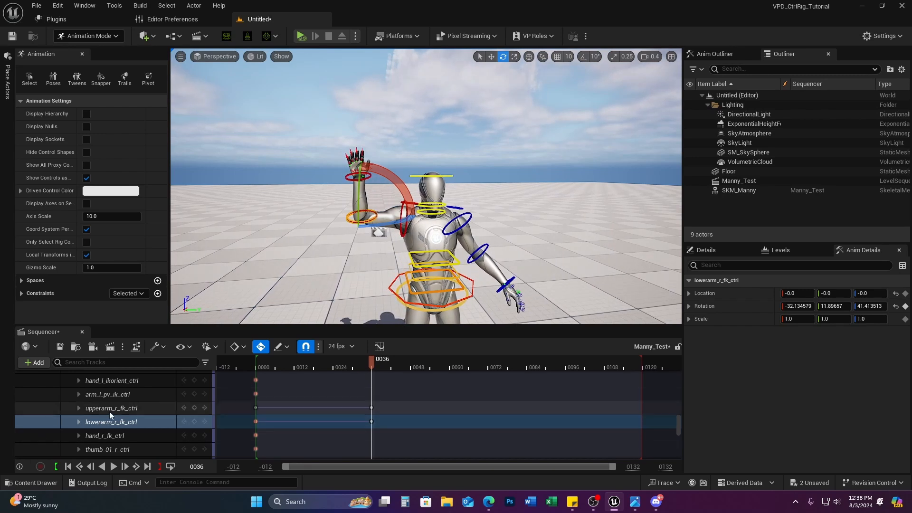
scroll(118, 409, up, 10)
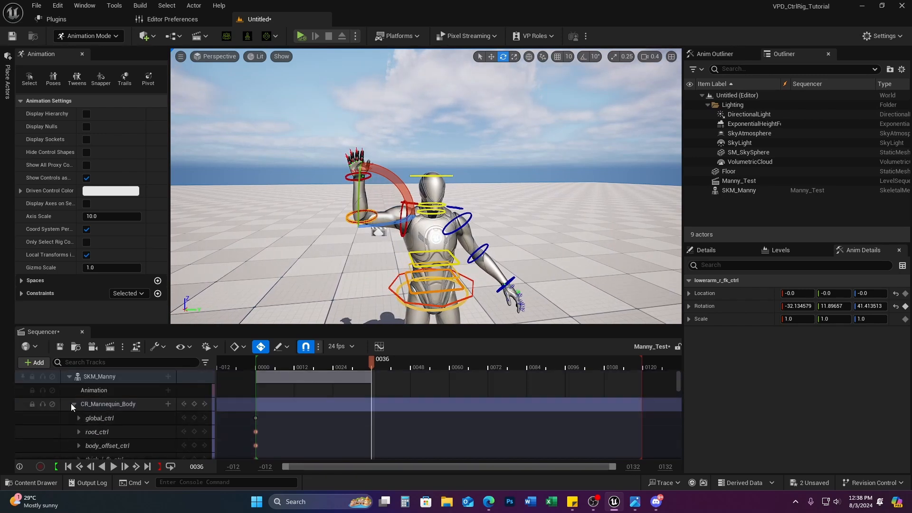
click(74, 404)
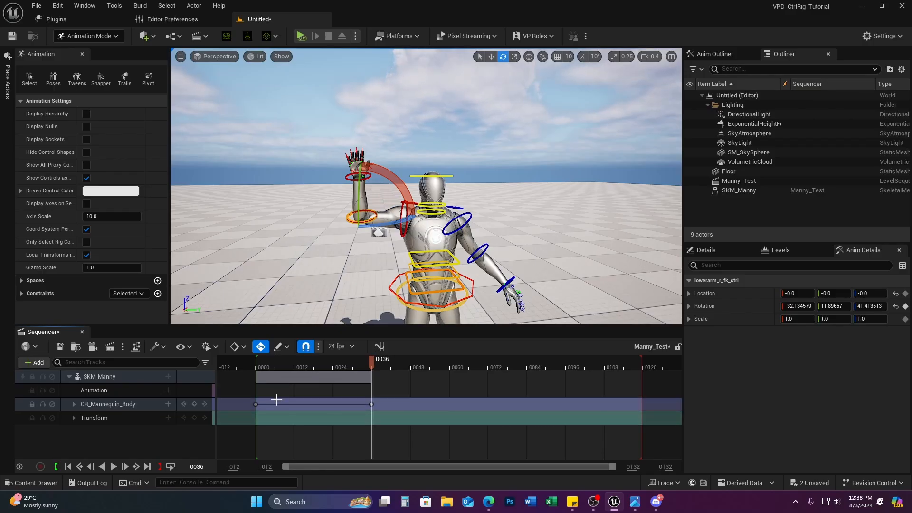
Step: At frame 39, tilt the right hand and thumb and bend the forearm further
mouse_move(372, 360)
mouse_down()
mouse_move(240, 380)
mouse_move(407, 374)
mouse_move(235, 386)
mouse_move(361, 366)
mouse_up()
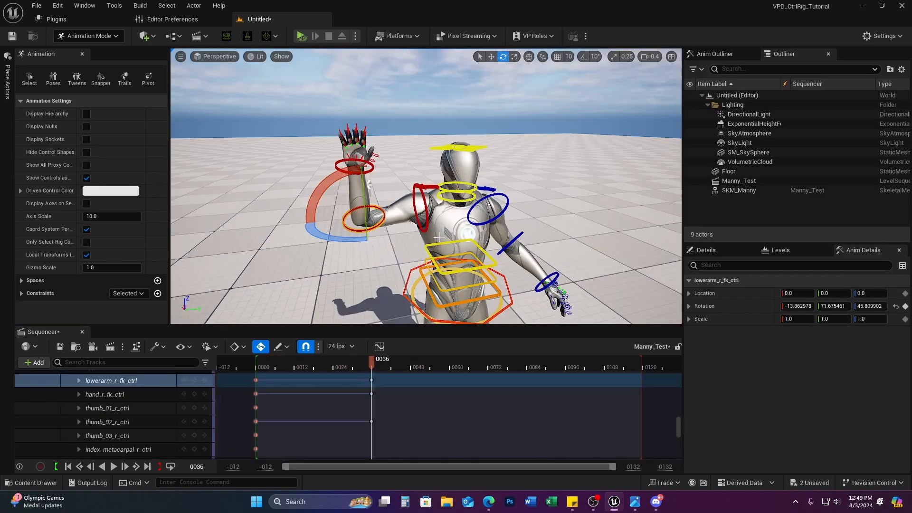
scroll(437, 237, down, 10)
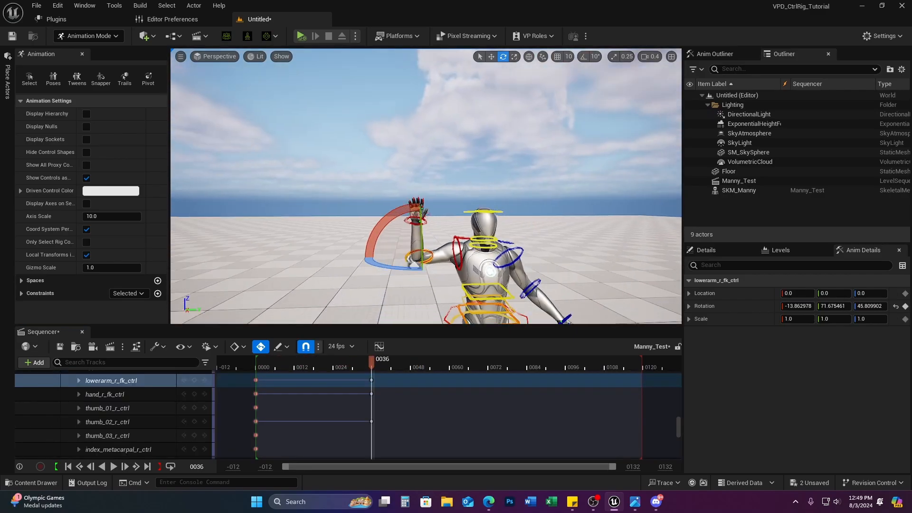
drag(315, 364, 383, 366)
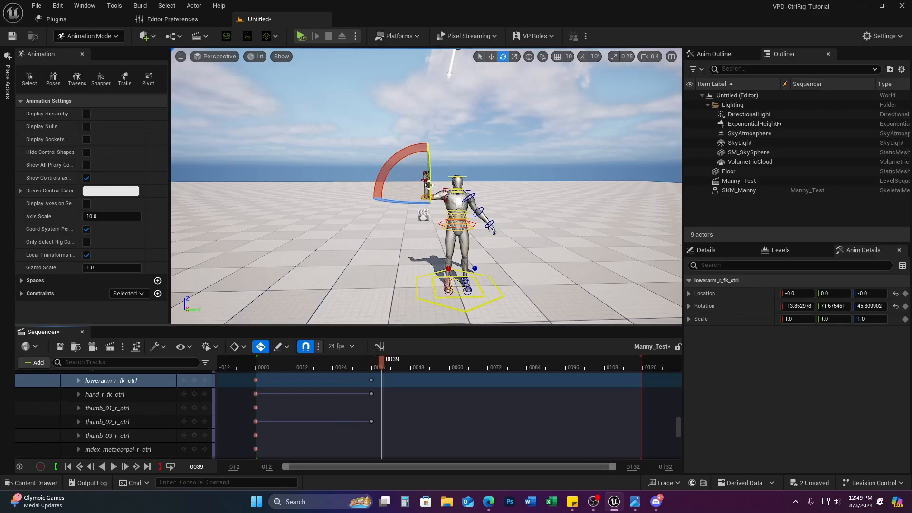
mouse_move(485, 171)
right_down()
mouse_move(481, 164)
mouse_move(491, 165)
right_up()
key(w)
drag(446, 209, 430, 219)
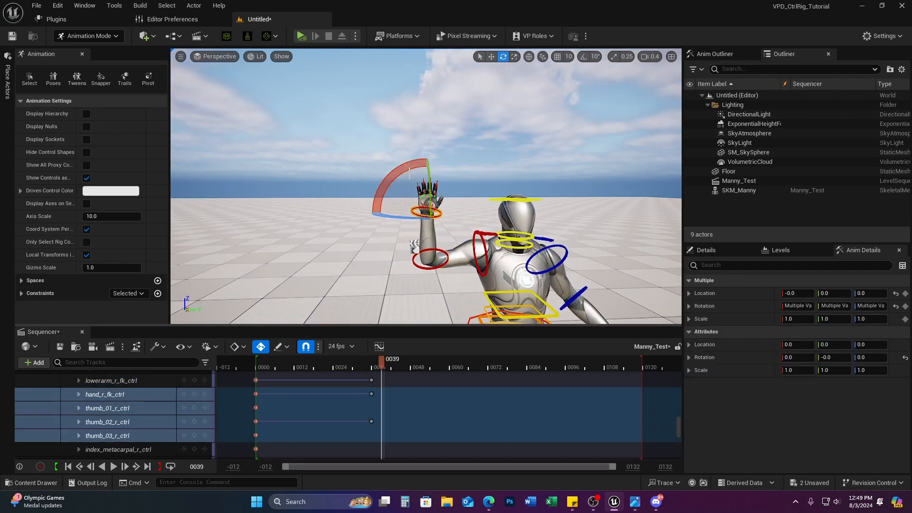
drag(408, 173, 418, 168)
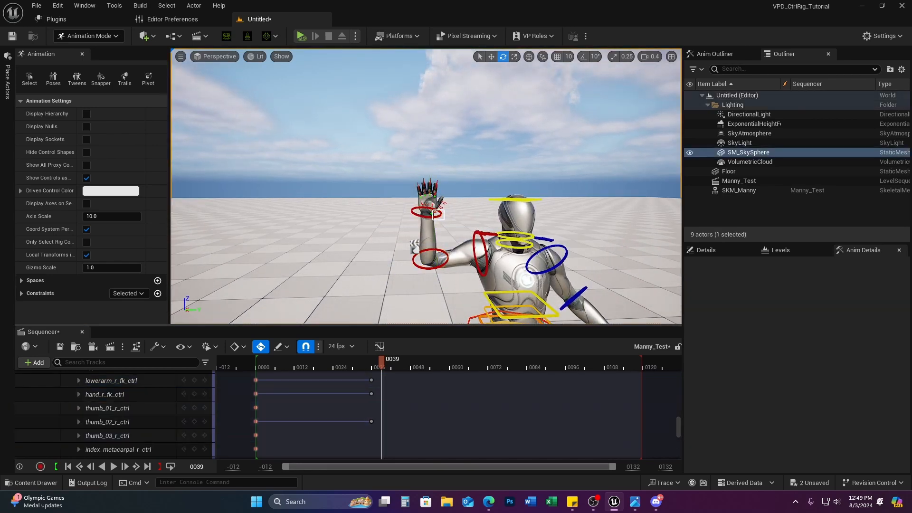
drag(432, 219, 431, 220)
drag(414, 163, 402, 165)
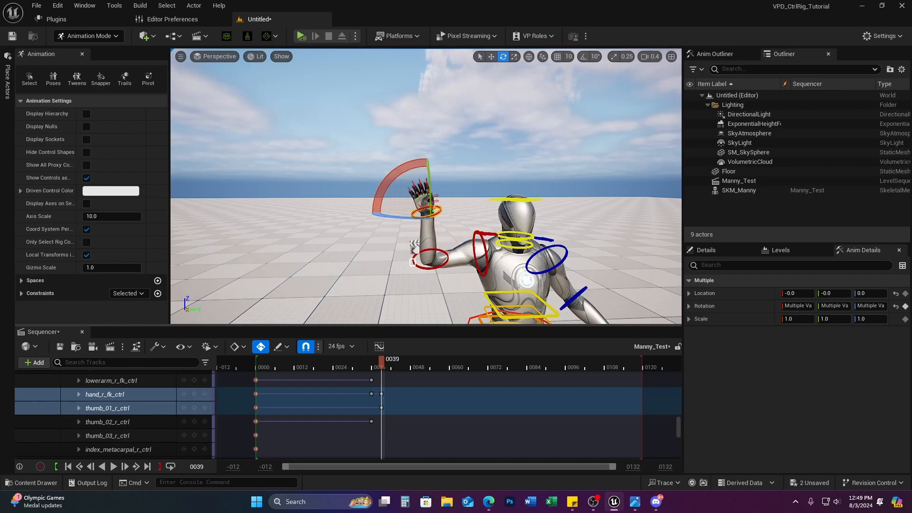
click(412, 261)
drag(416, 201, 411, 193)
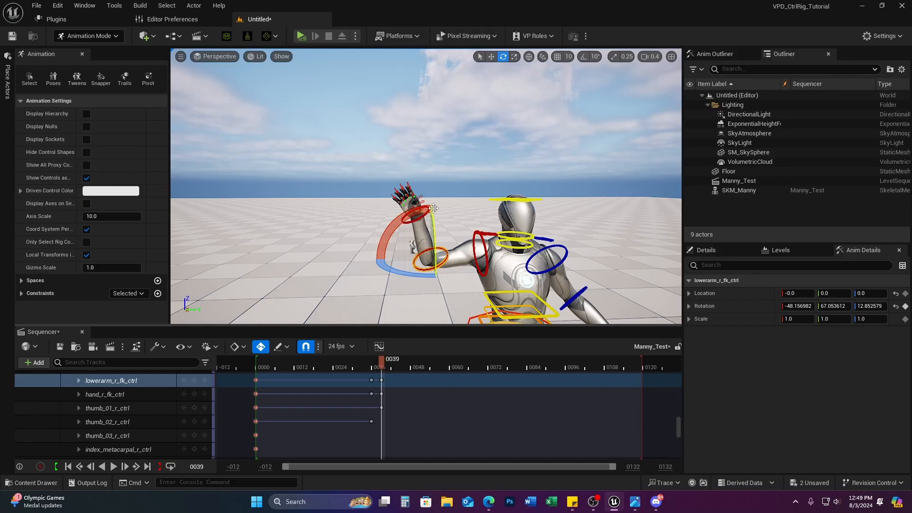
Step: Key a right-hand rotation at frame 41 and a forearm turn at frame 43
drag(384, 361, 390, 360)
click(448, 204)
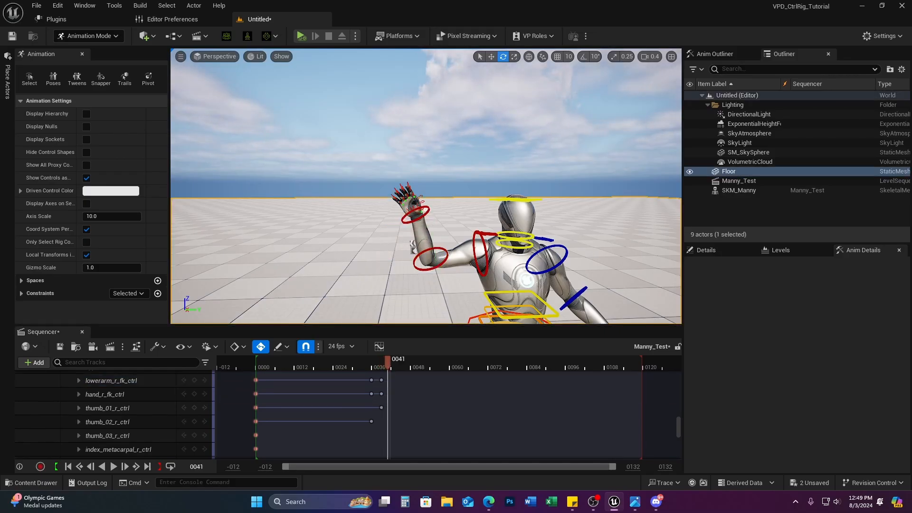
click(429, 212)
drag(392, 174, 418, 165)
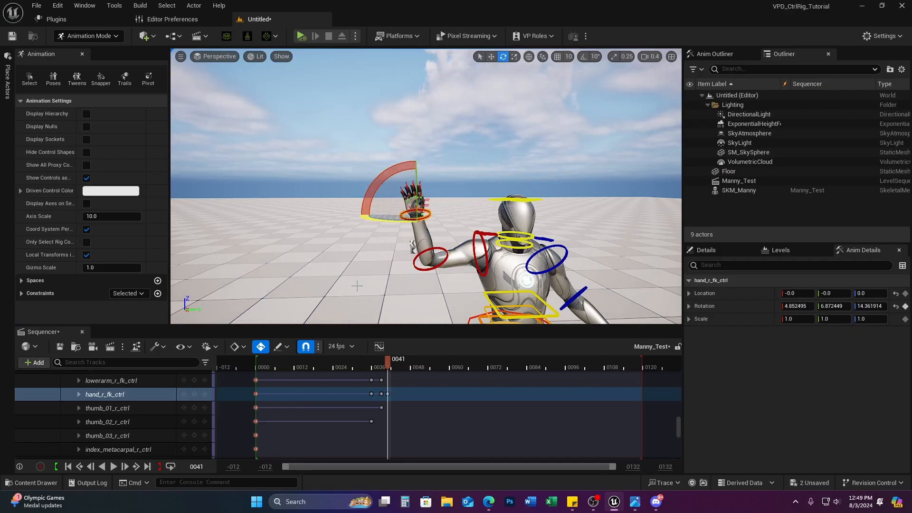
drag(389, 362, 396, 360)
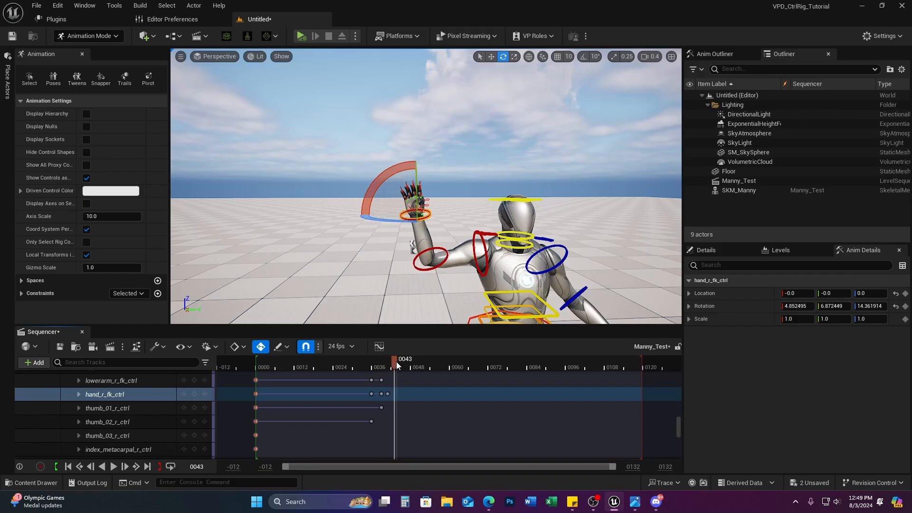
click(435, 248)
drag(420, 209, 438, 202)
mouse_move(353, 366)
mouse_down()
mouse_move(333, 366)
mouse_move(402, 356)
mouse_move(355, 356)
mouse_move(394, 356)
mouse_move(364, 356)
mouse_up()
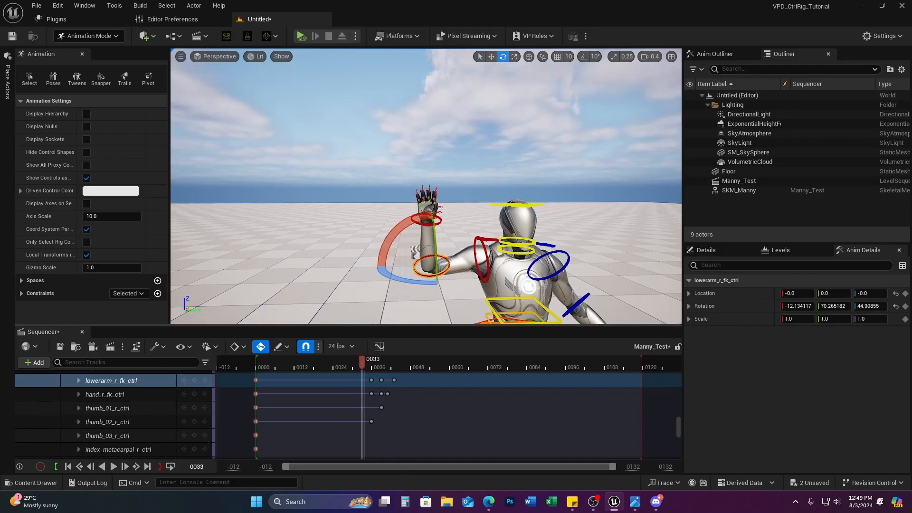
Step: Select the last CR_Mannequin_Body wave keys, shift them later, undo the bad move, and review
key(w)
right_drag(457, 264, 458, 278)
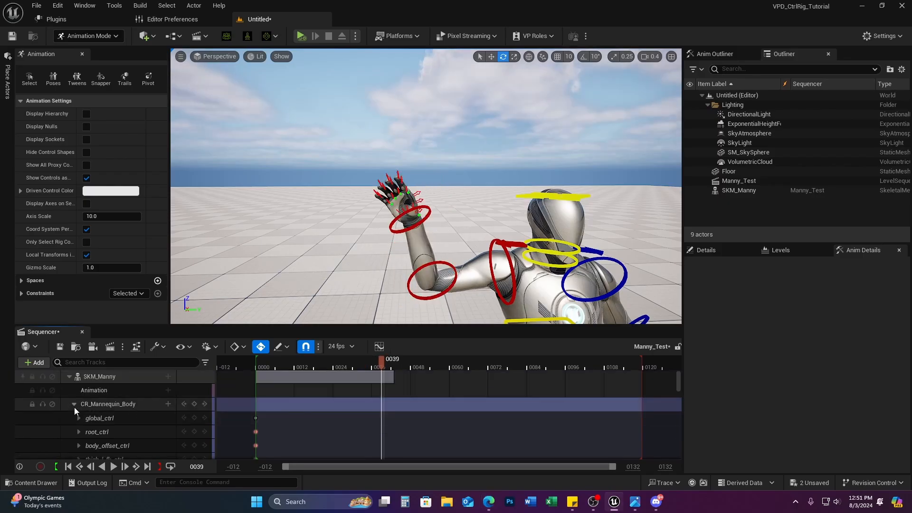
click(73, 403)
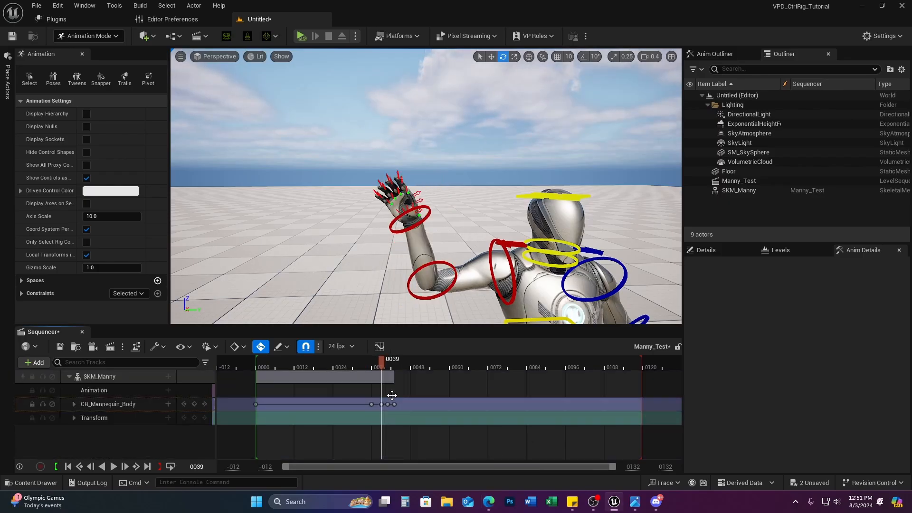
drag(382, 359, 376, 411)
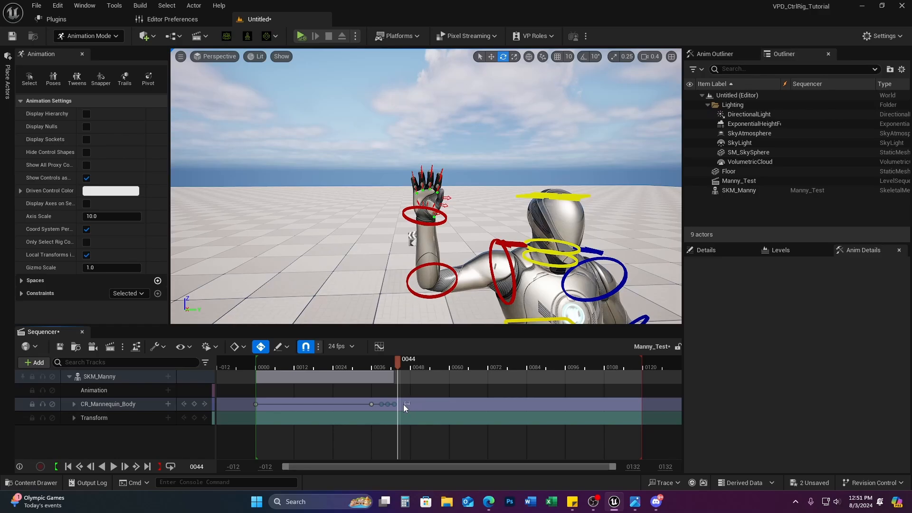
drag(387, 410, 376, 413)
drag(381, 404, 410, 404)
key(ctrl+z)
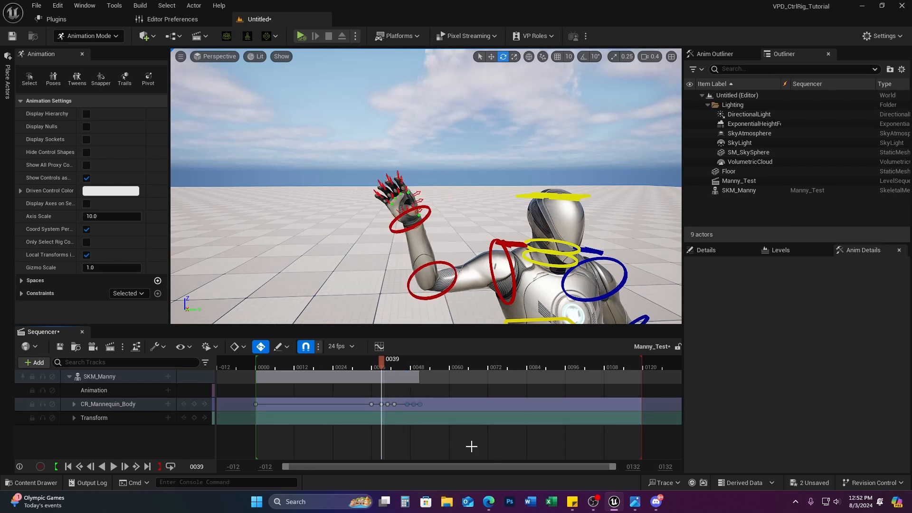
drag(380, 362, 380, 383)
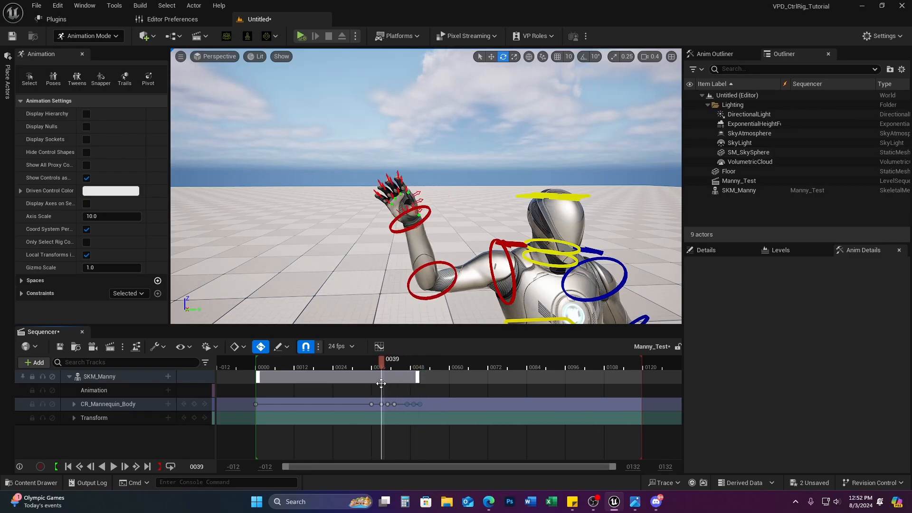
Step: Show hand_r_fk_ctrl's animation curves in the Curve Editor
click(379, 346)
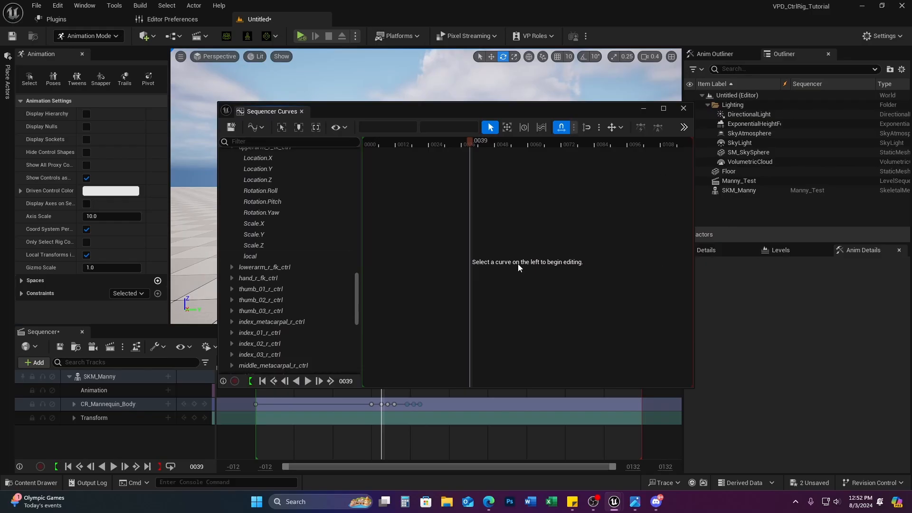
click(683, 109)
click(397, 229)
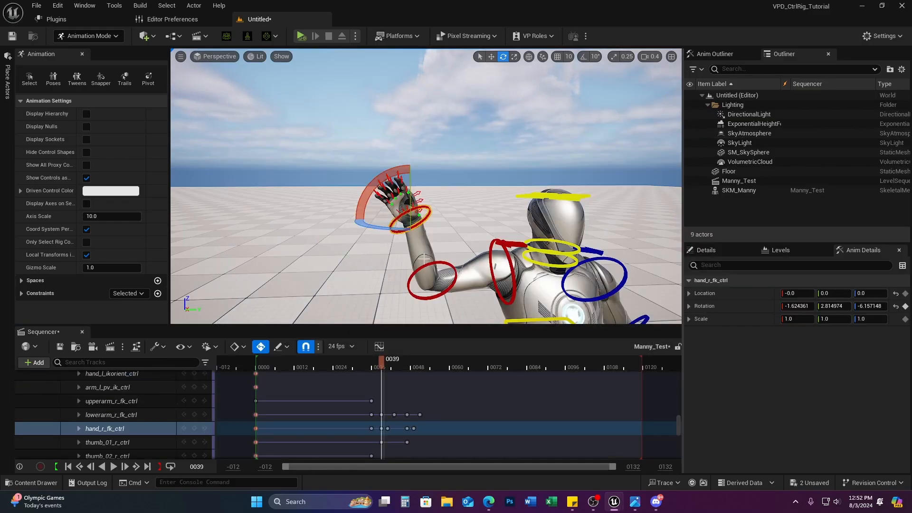
click(379, 346)
scroll(503, 343, down, 5)
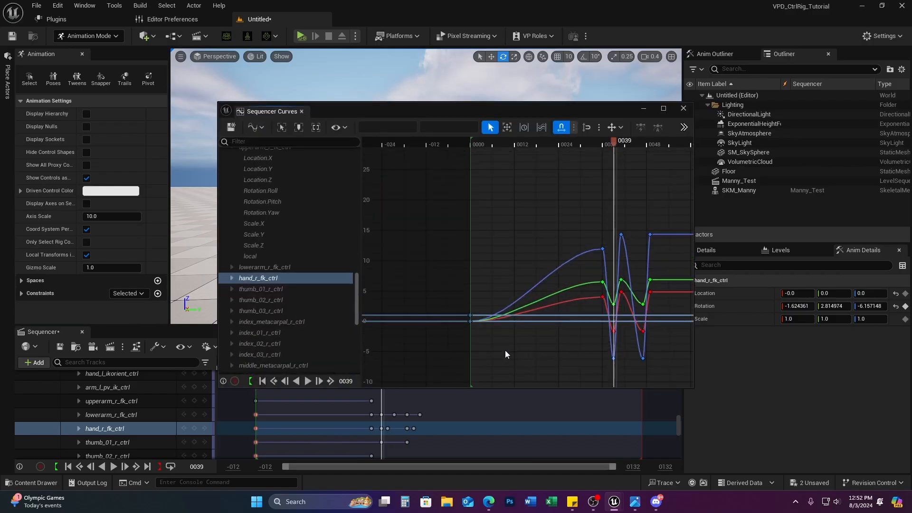
right_drag(456, 307, 438, 313)
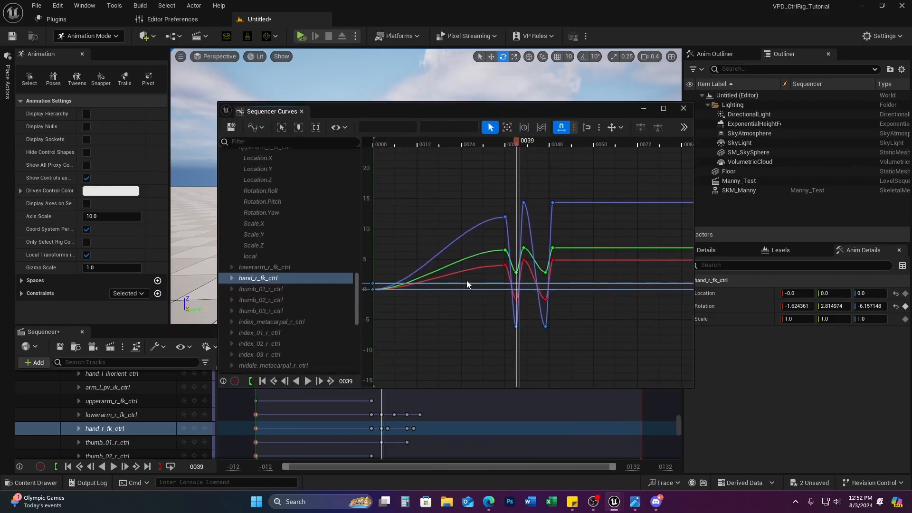
Step: Set the selected hand wave keys' tangents to Linear
drag(486, 184, 624, 386)
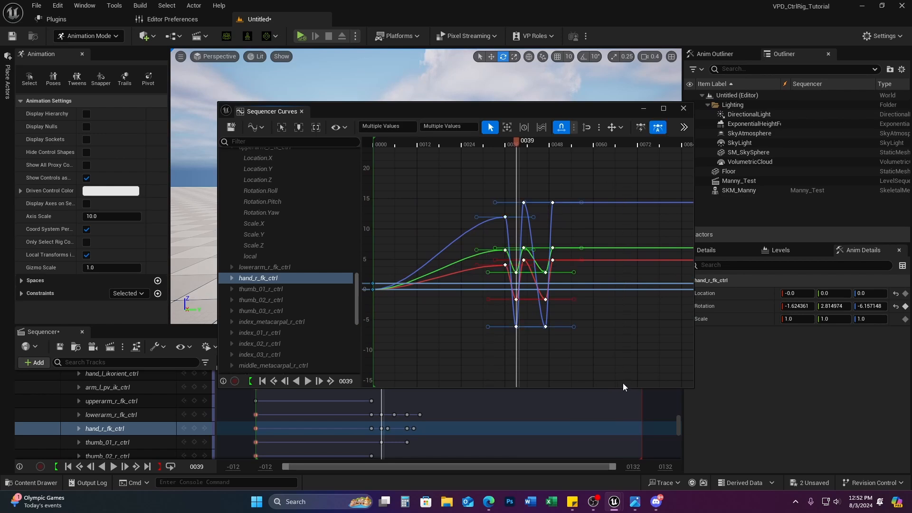
click(683, 127)
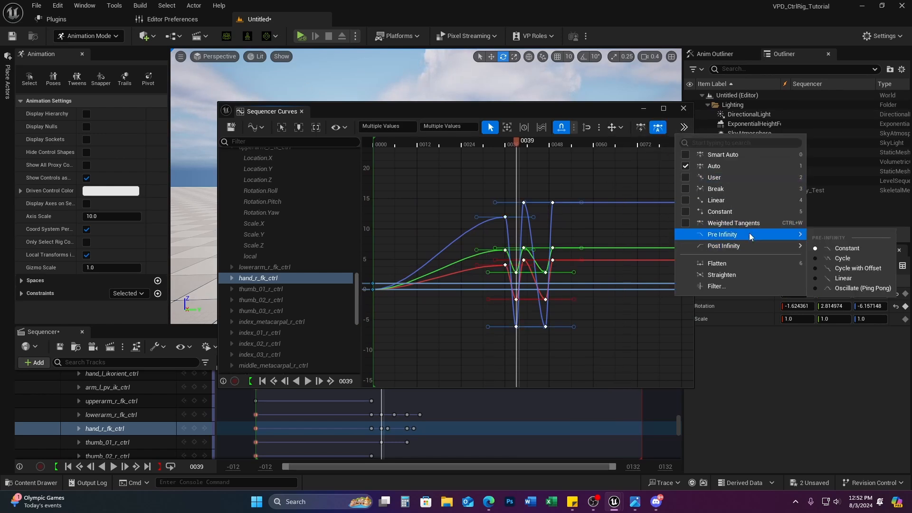
mouse_move(748, 247)
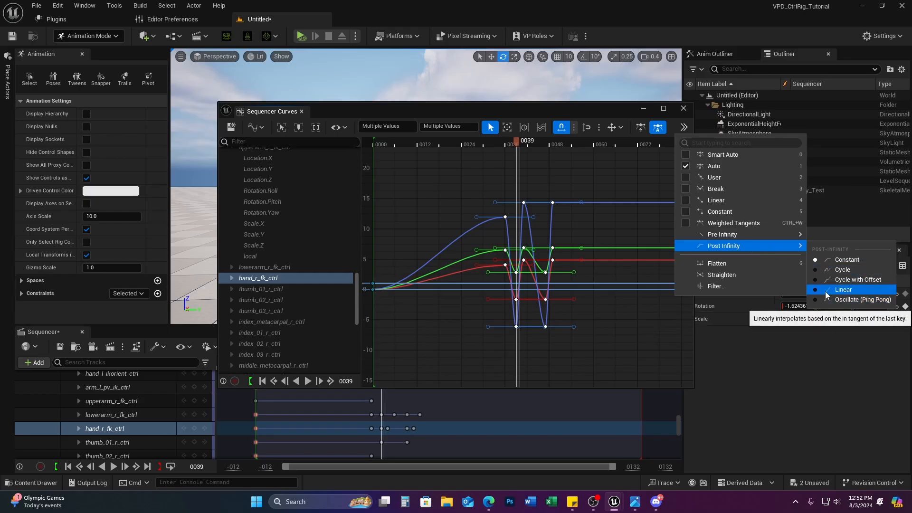
click(824, 290)
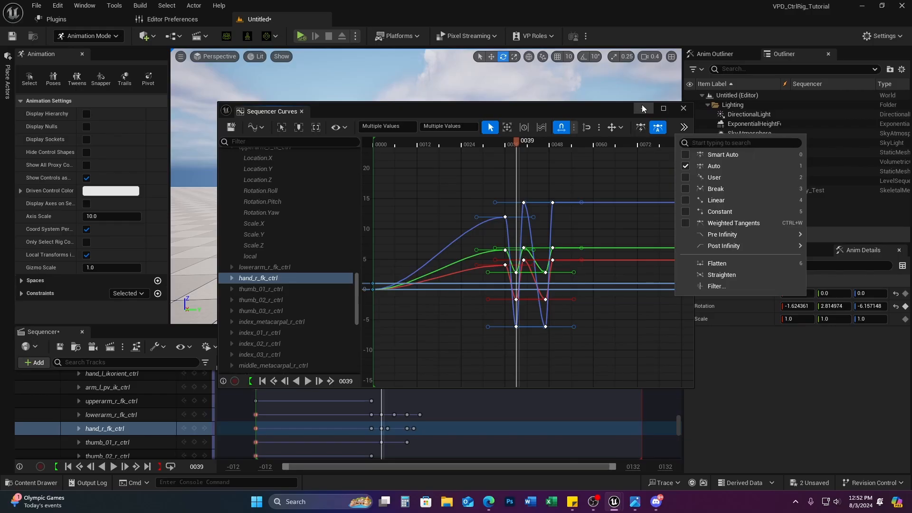
drag(615, 115, 617, 116)
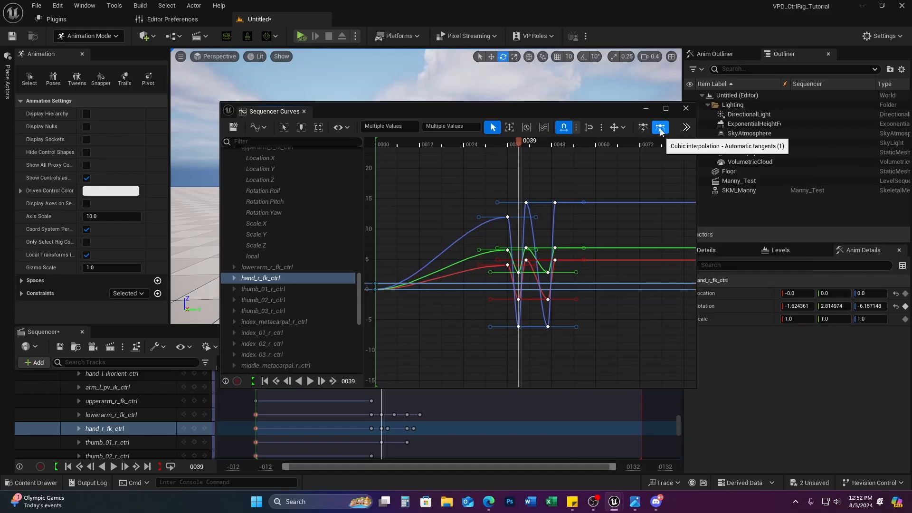
click(685, 129)
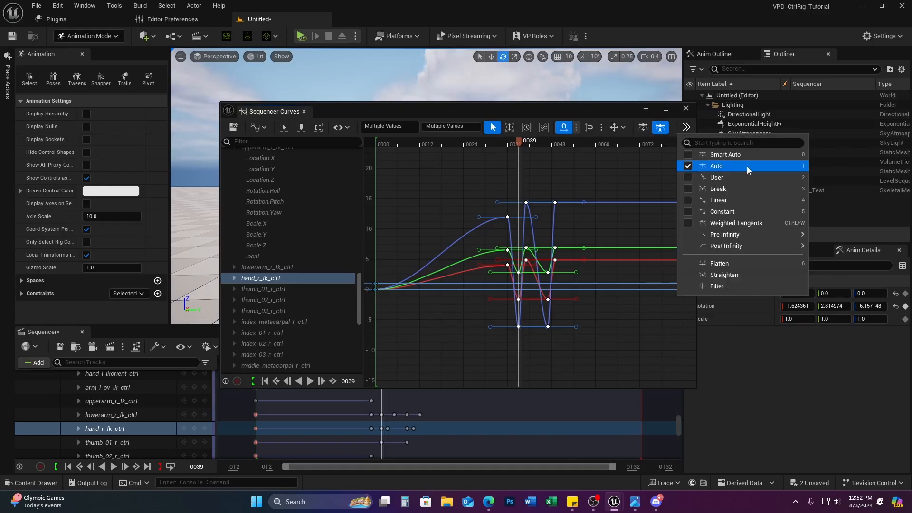
click(730, 203)
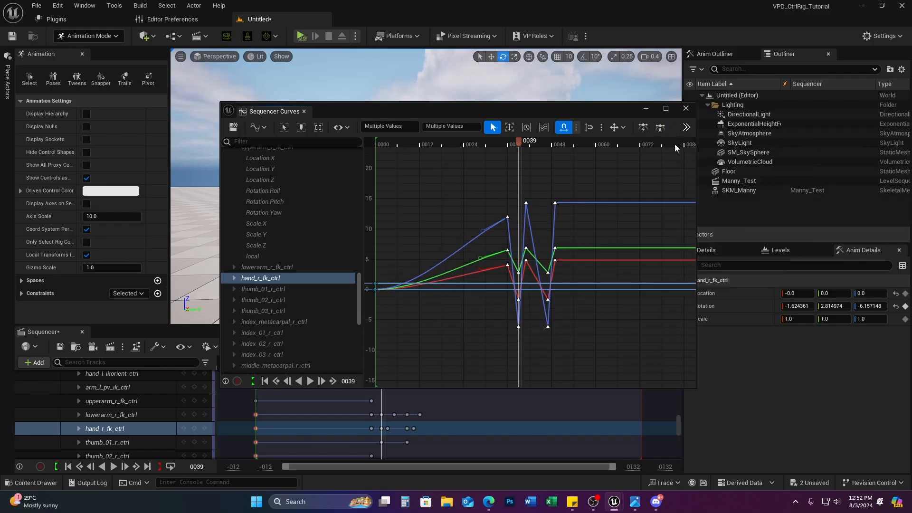
drag(520, 111, 0, 130)
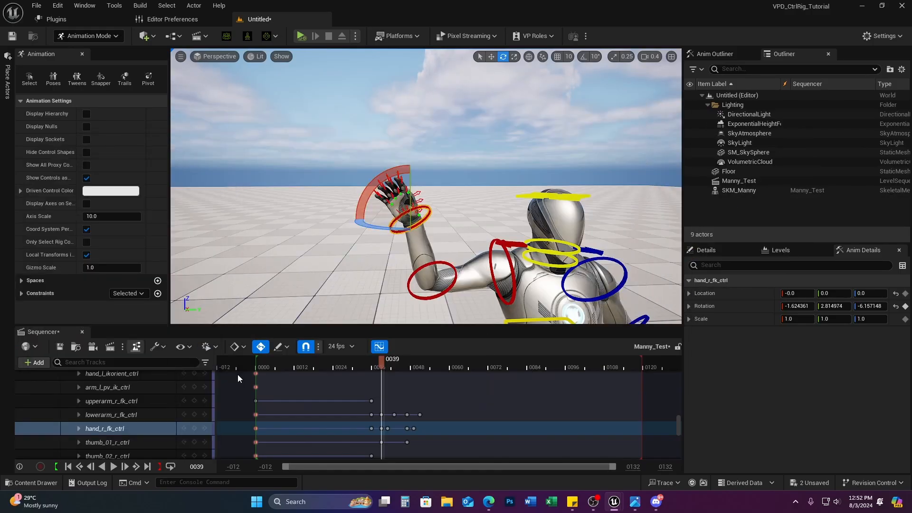
Step: Review the linear wave with CR_Mannequin_Body collapsed and the whole mannequin in view
drag(380, 364, 446, 365)
scroll(107, 419, up, 8)
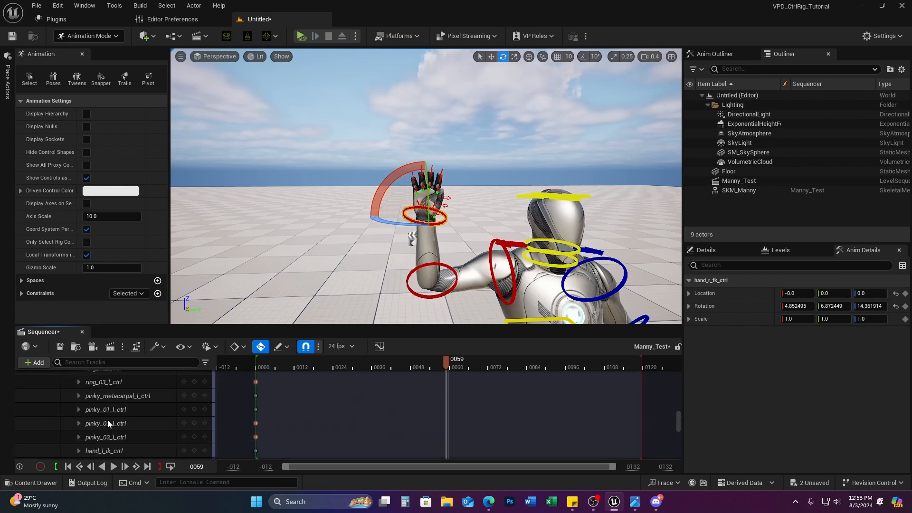
click(73, 404)
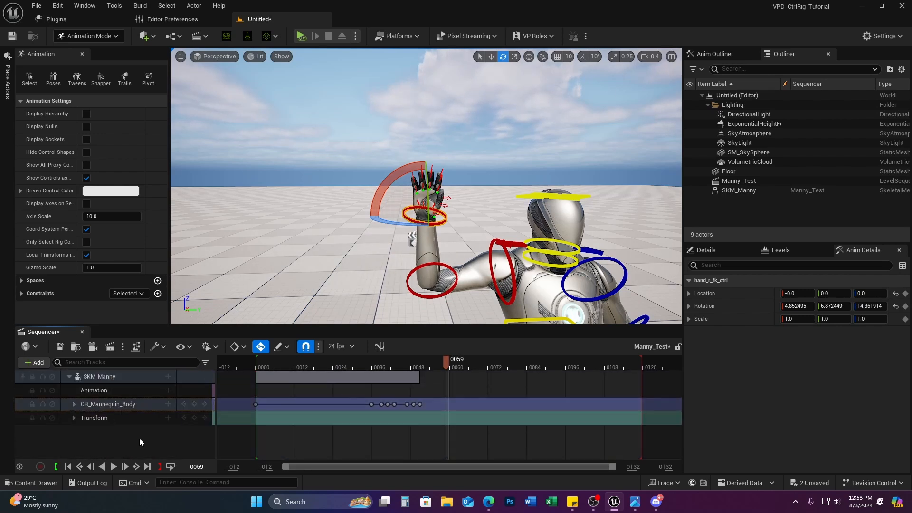
mouse_move(374, 363)
mouse_down()
mouse_move(301, 367)
mouse_move(383, 372)
mouse_up()
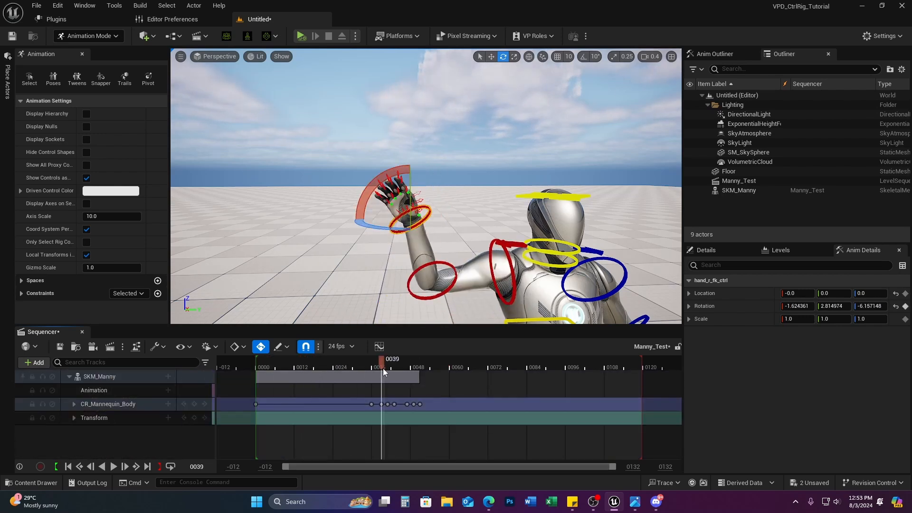
right_drag(568, 231, 582, 250)
key(s)
key(a)
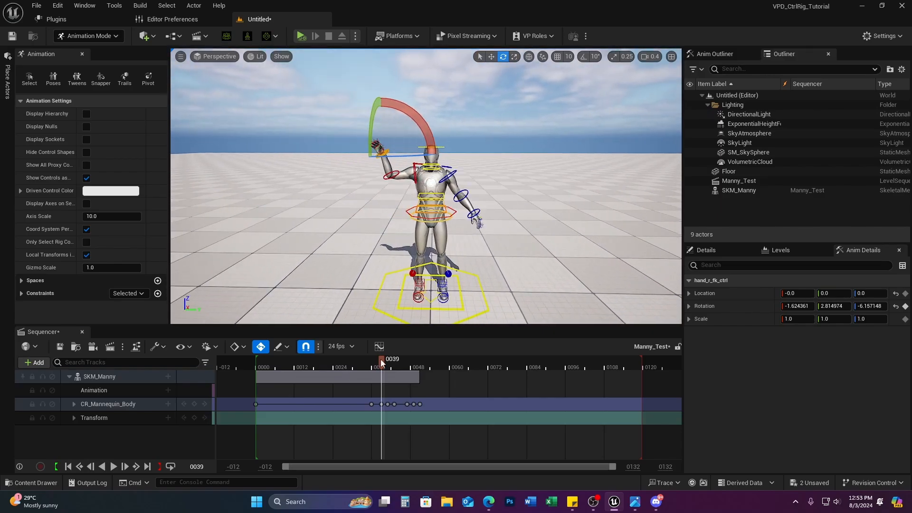
drag(380, 359, 414, 365)
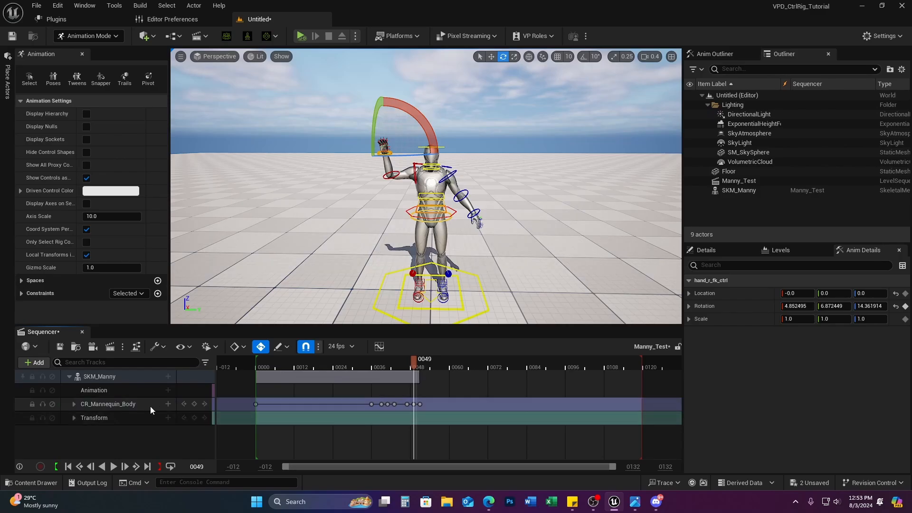
Step: Show the context menu for the SKM_Manny track
click(109, 404)
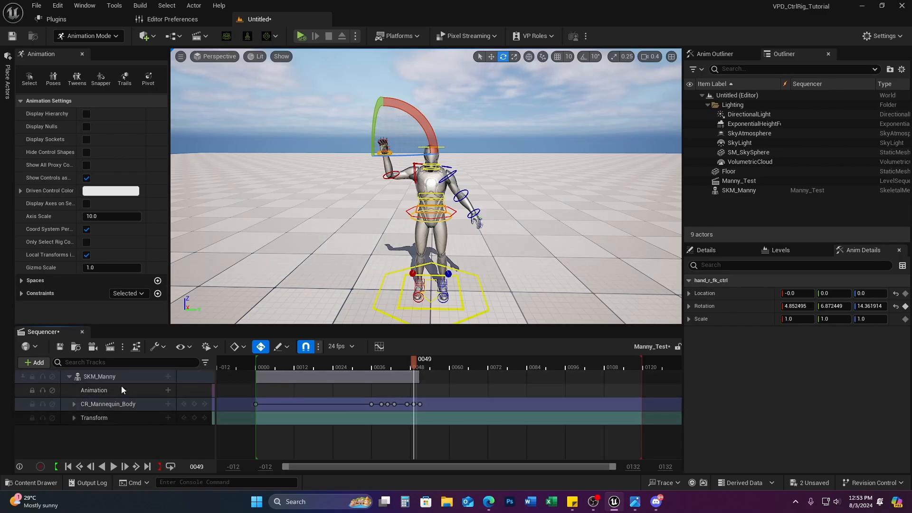
click(116, 375)
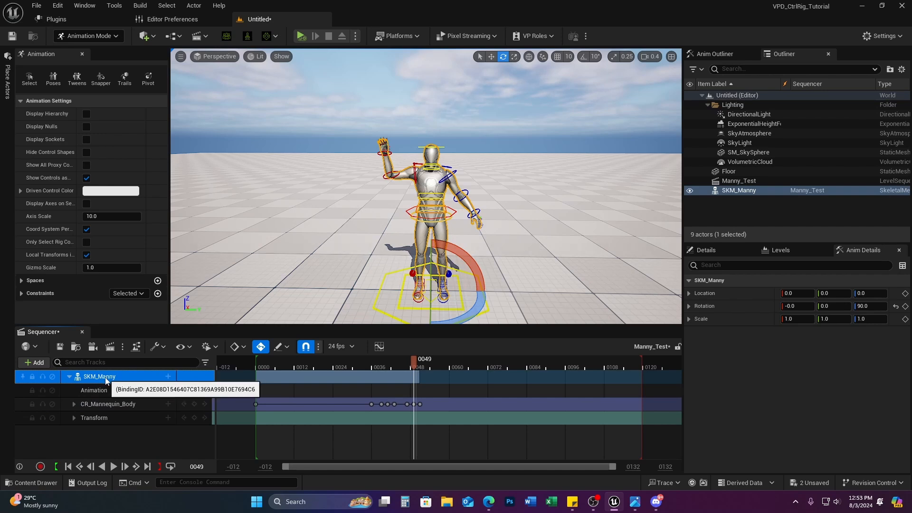
right_click(104, 376)
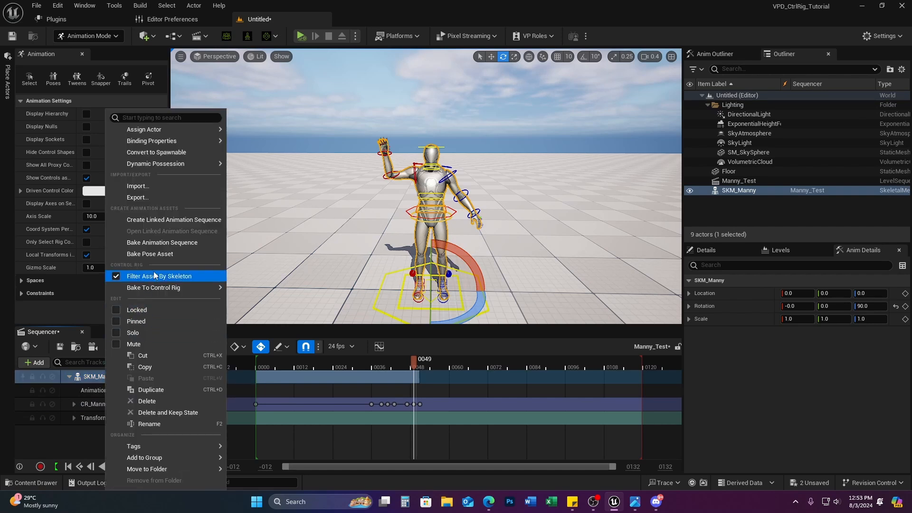
Step: Choose Bake Animation Sequence and create a TestAnimations folder inside Content
click(181, 243)
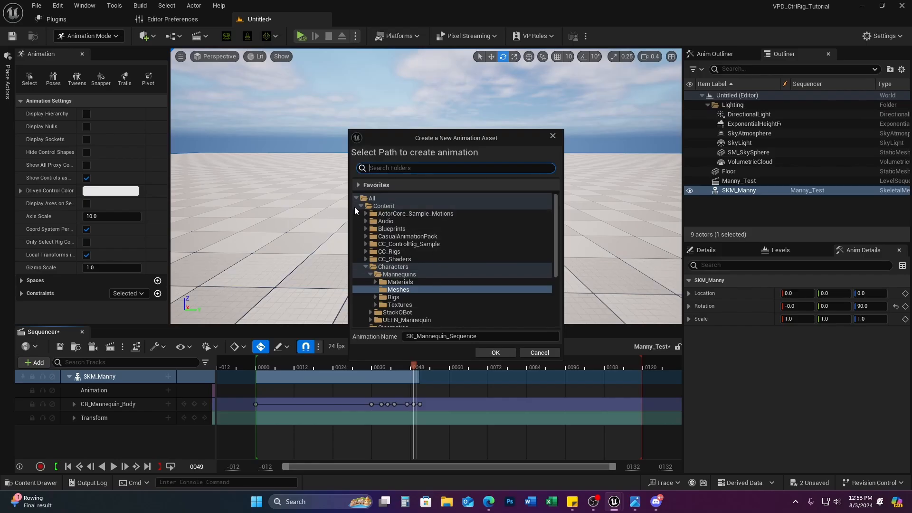
click(394, 206)
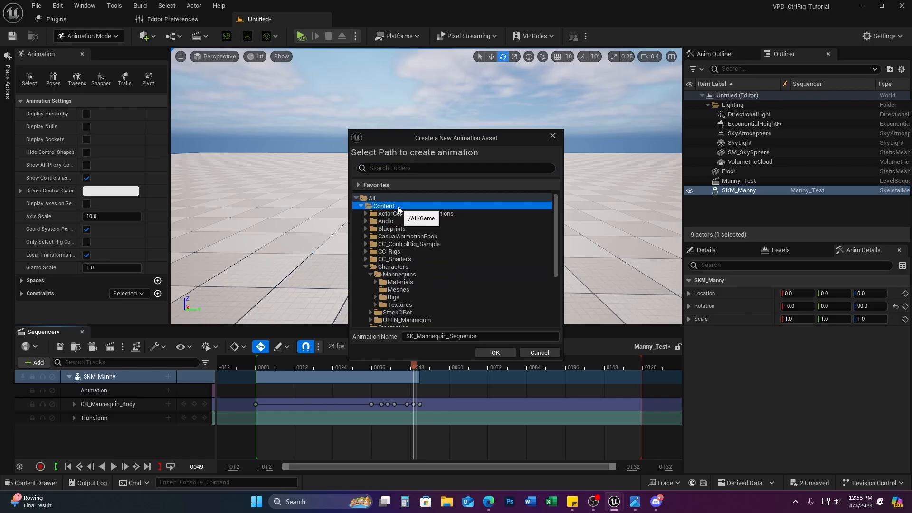
right_click(398, 209)
click(420, 209)
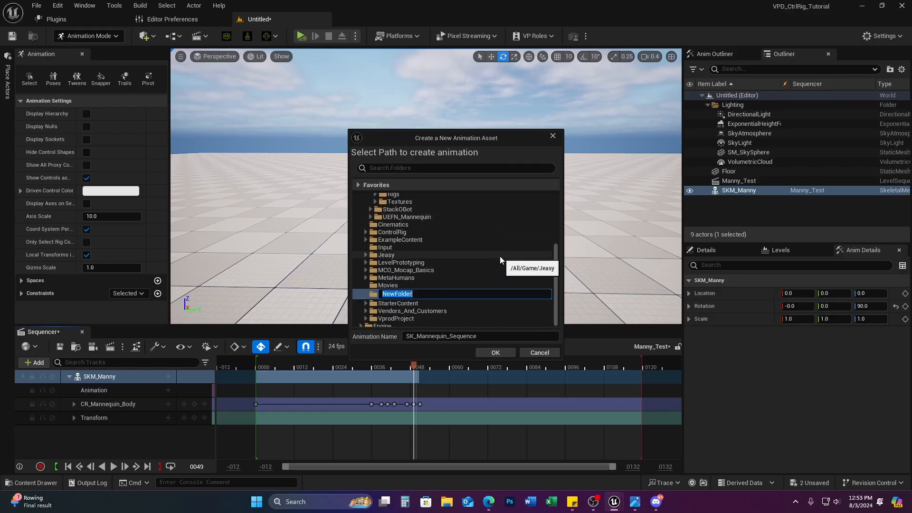
text(TestAnimations)
key(Return)
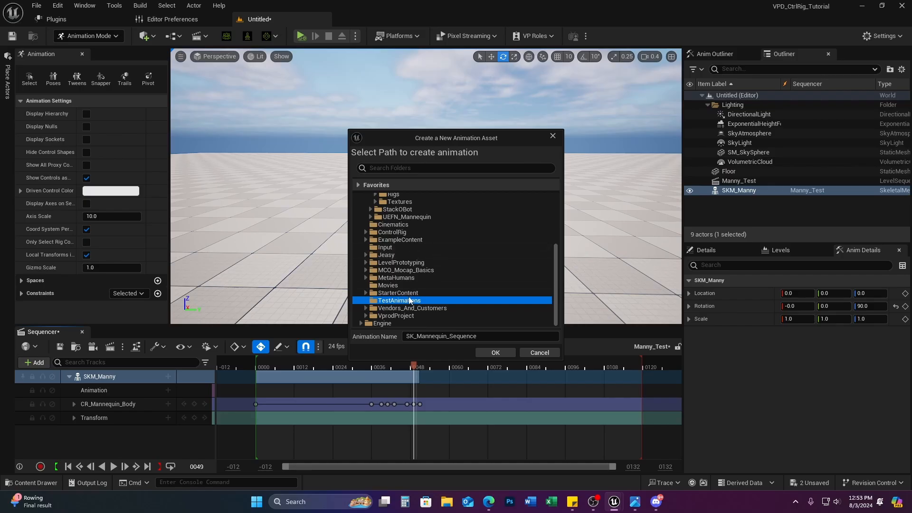
Step: Name the asset Manny_Wave, create it, and export to the animation sequence
click(485, 337)
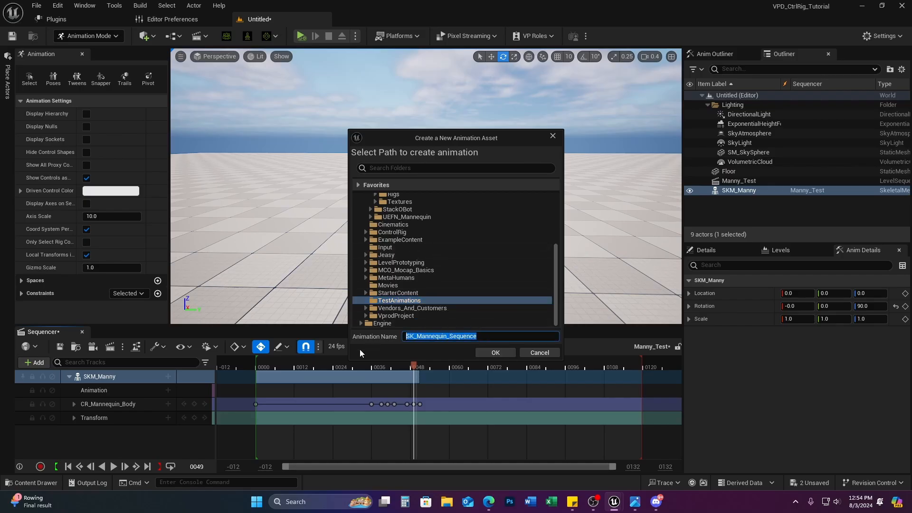
text(Ma)
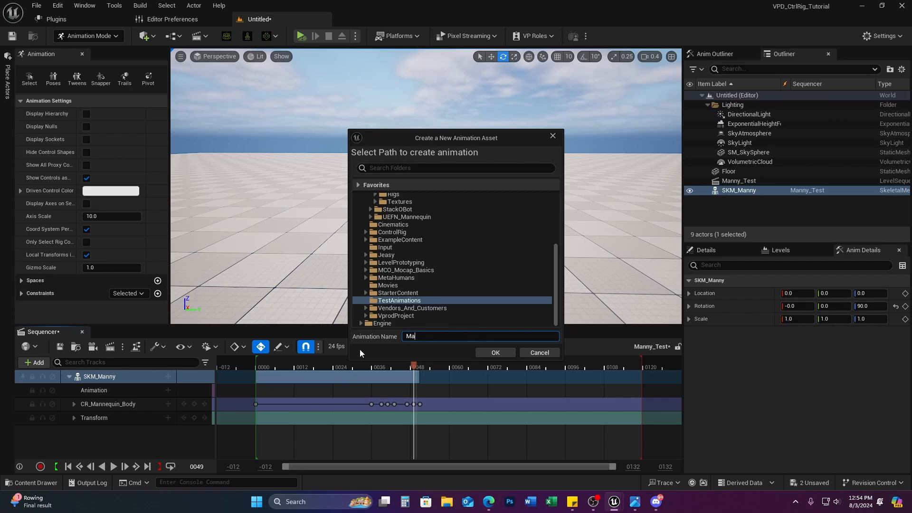
text(nny_Wave)
click(360, 349)
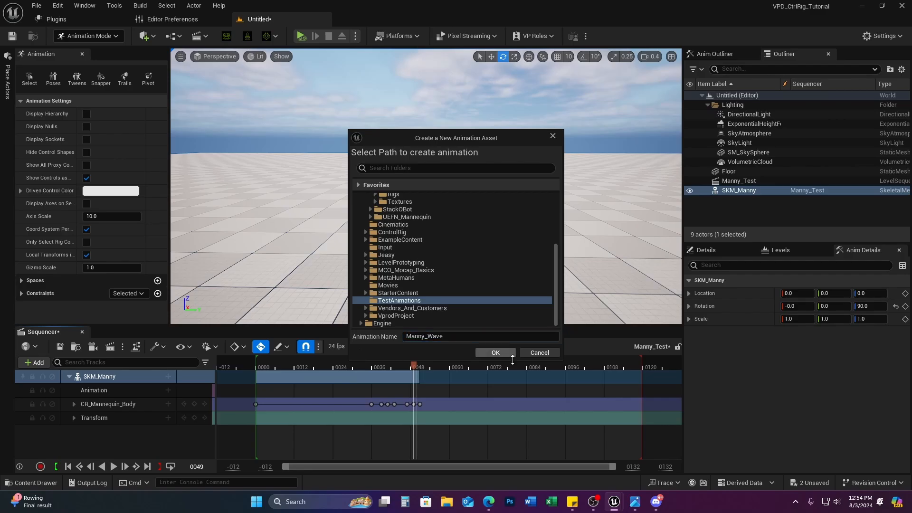
click(495, 352)
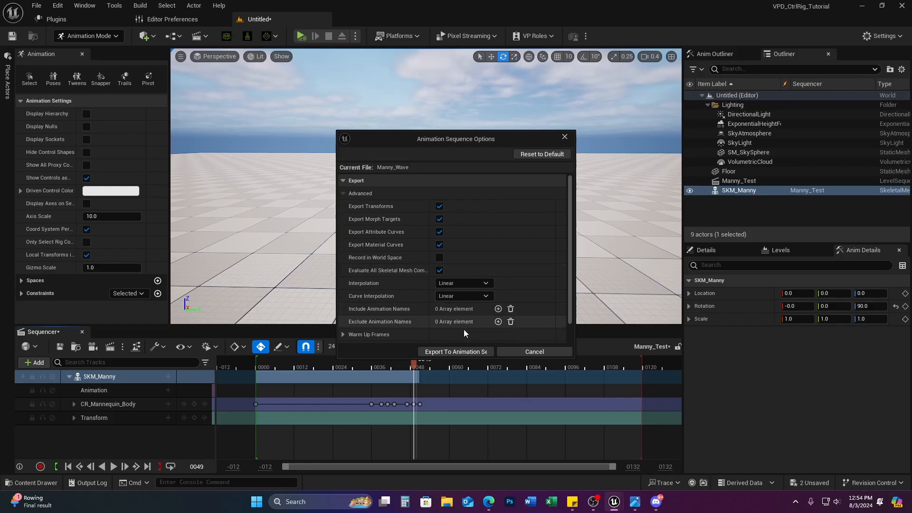
click(460, 356)
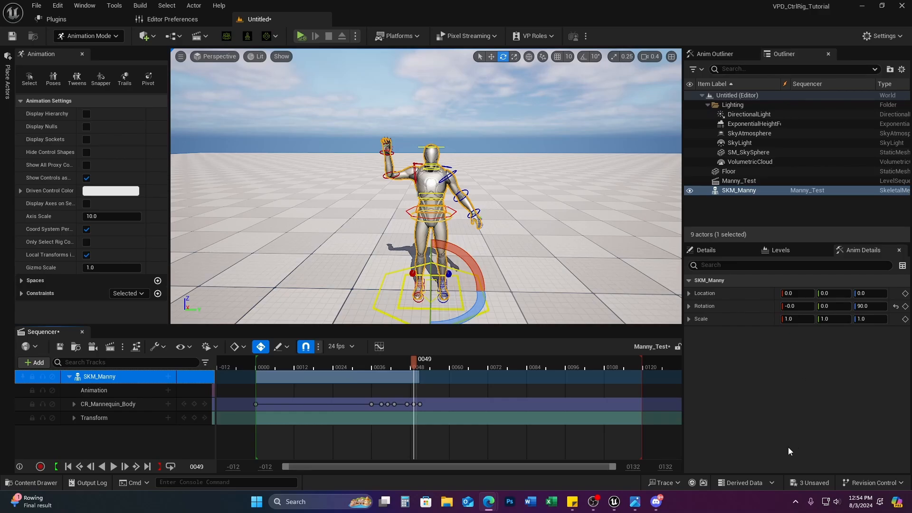
Step: Browse to Content > TestAnimations in the Content Drawer and open Manny_Wave
click(55, 483)
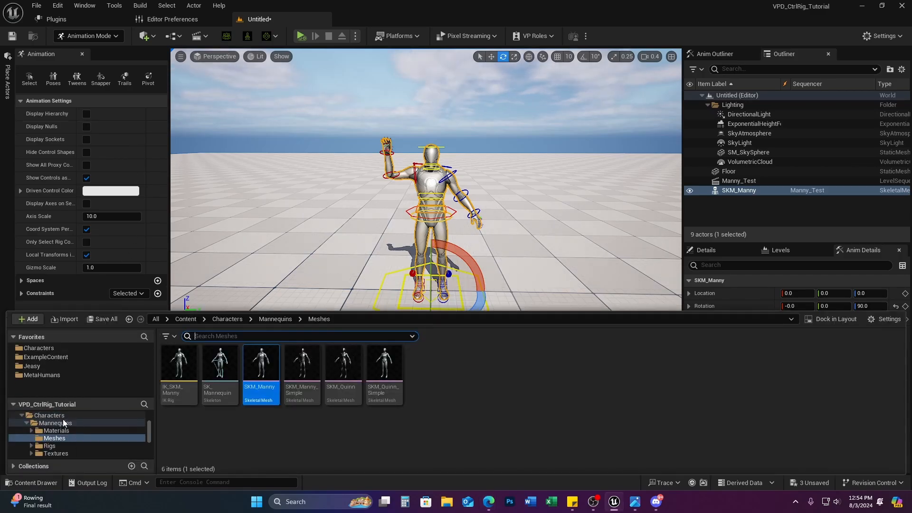
scroll(60, 415, up, 5)
scroll(59, 412, up, 2)
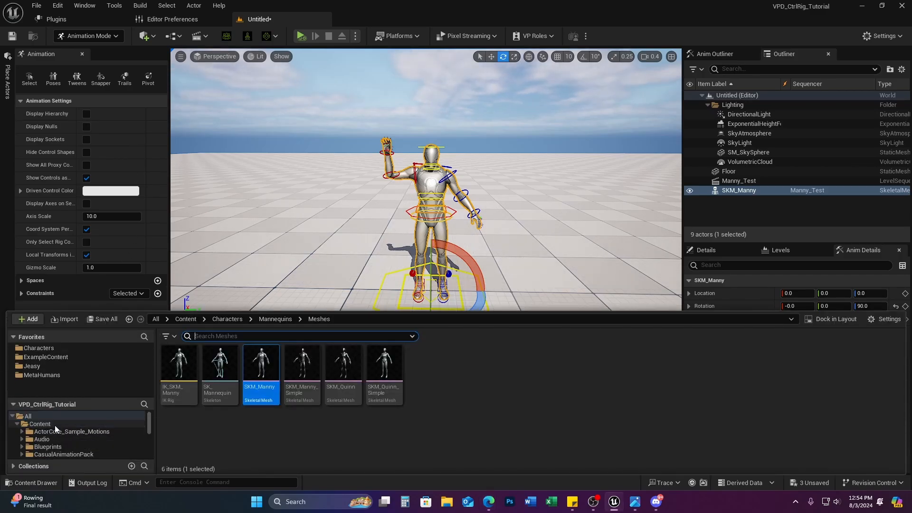
click(56, 424)
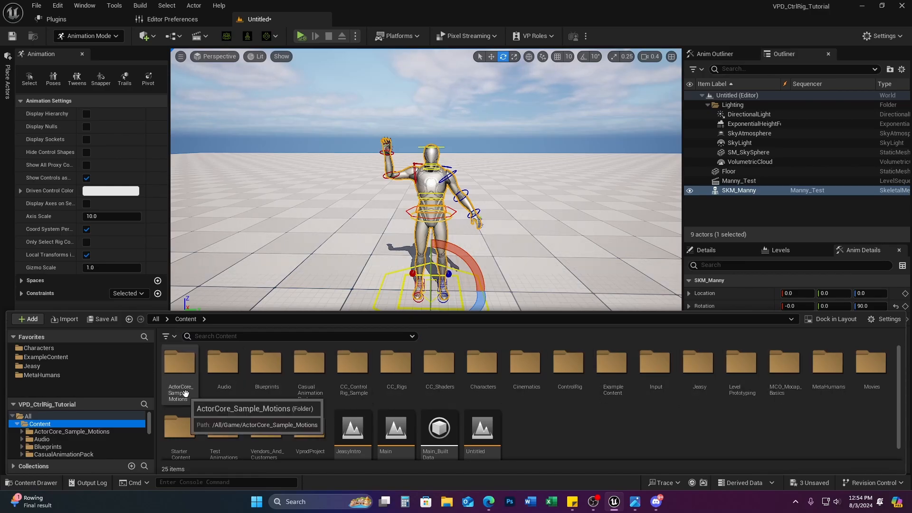
scroll(629, 412, down, 1)
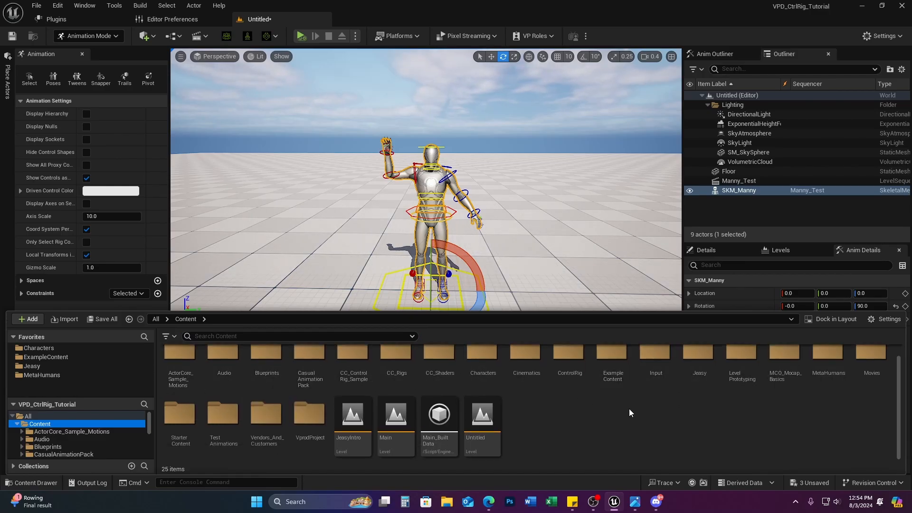
double_click(233, 421)
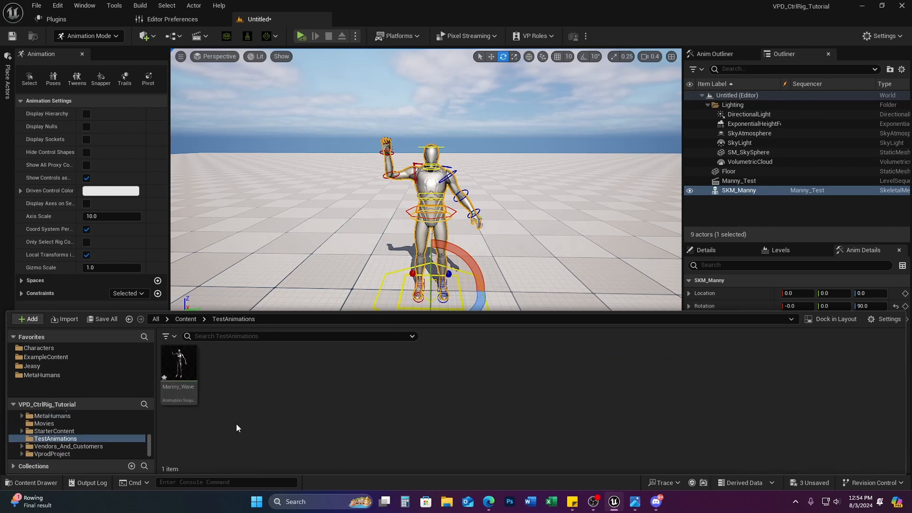
click(180, 368)
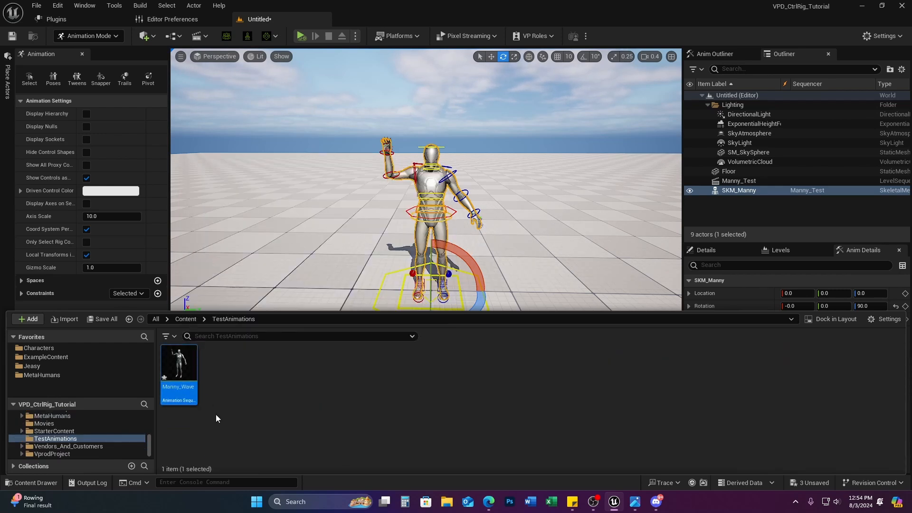
double_click(181, 368)
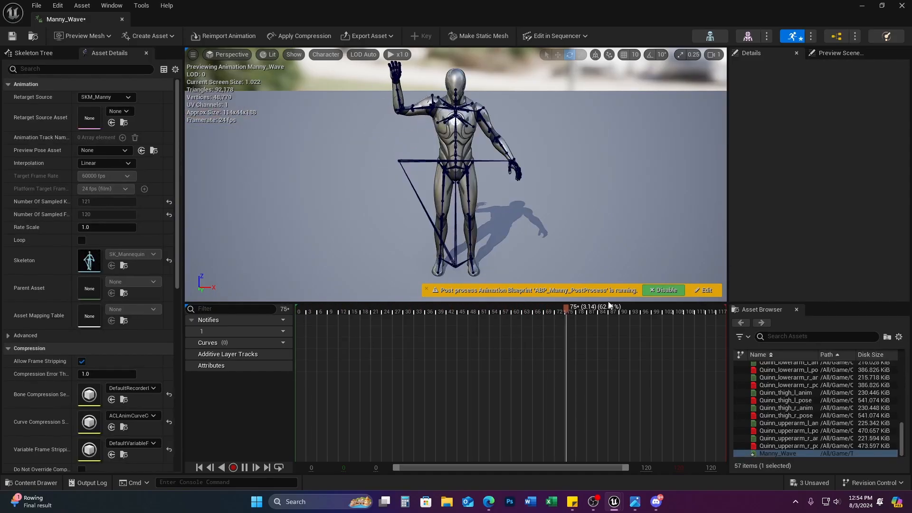
Step: Scrub the Manny_Wave timeline back and forth to check the wave pose
drag(602, 309, 433, 309)
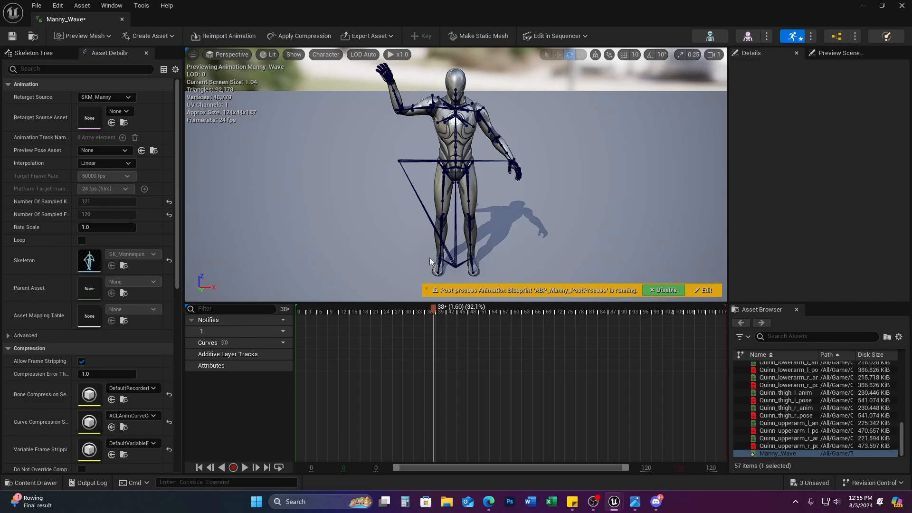
drag(427, 307, 332, 304)
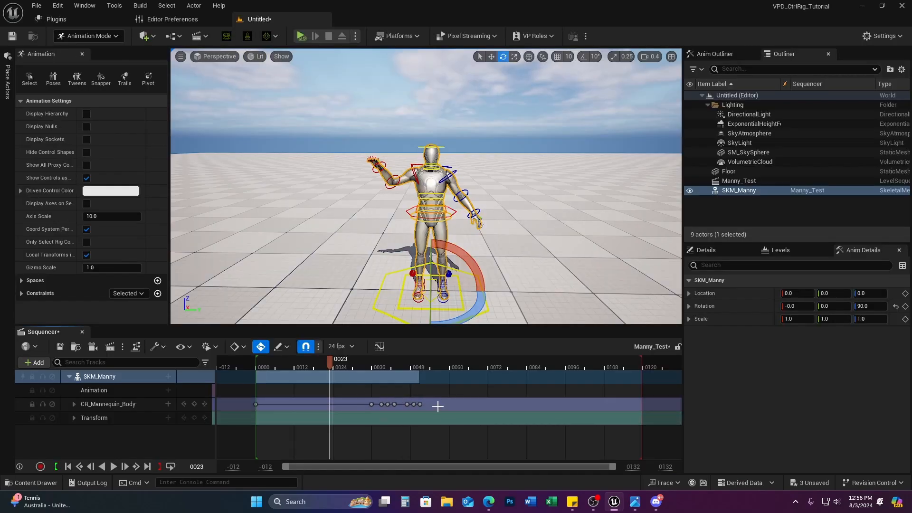
Step: Delete the CR_Mannequin_Body rig track and return the playhead to frame 0
click(124, 404)
key(Delete)
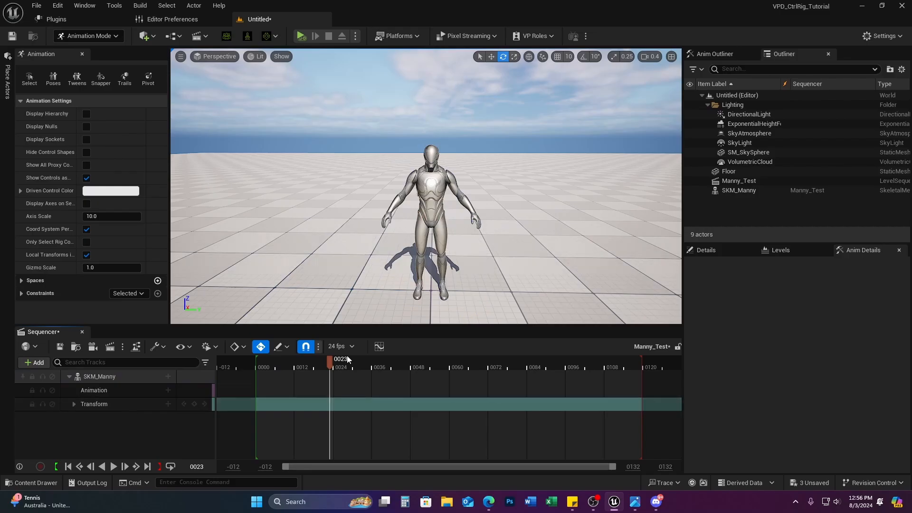
drag(331, 363, 237, 374)
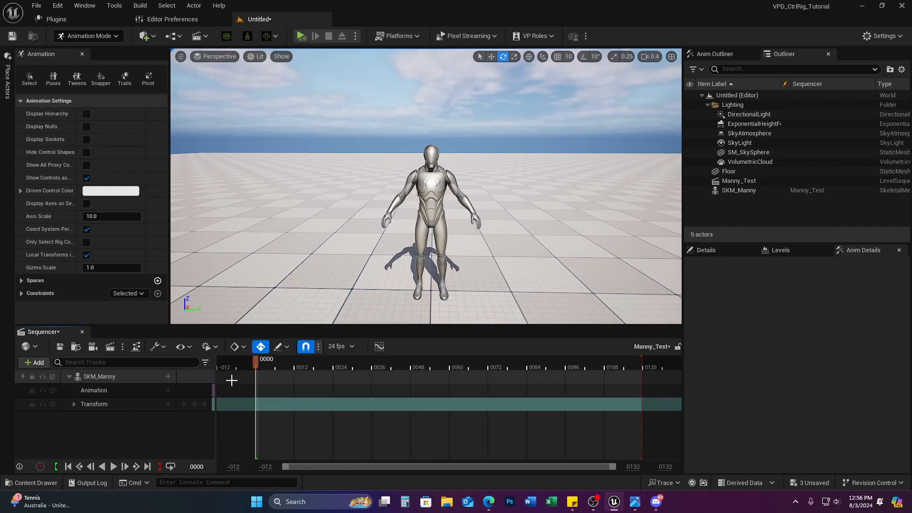
Step: Add Manny_Wave to SKM_Manny's Animation track via a 'wave' search and scrub frames 0–57
click(168, 390)
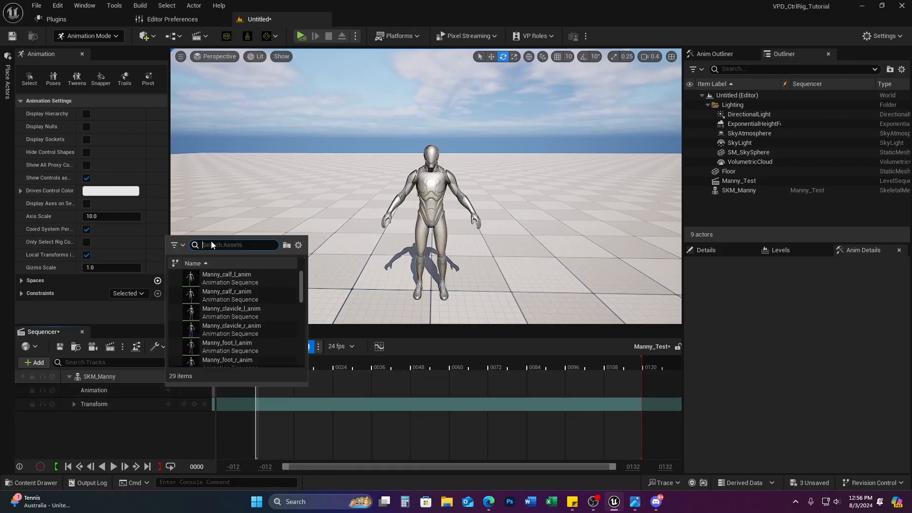
text(wave)
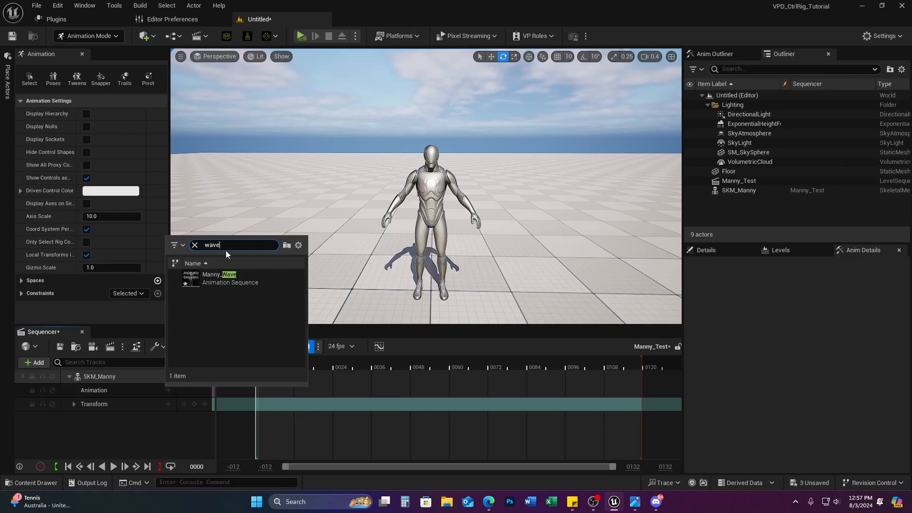
click(209, 278)
click(284, 366)
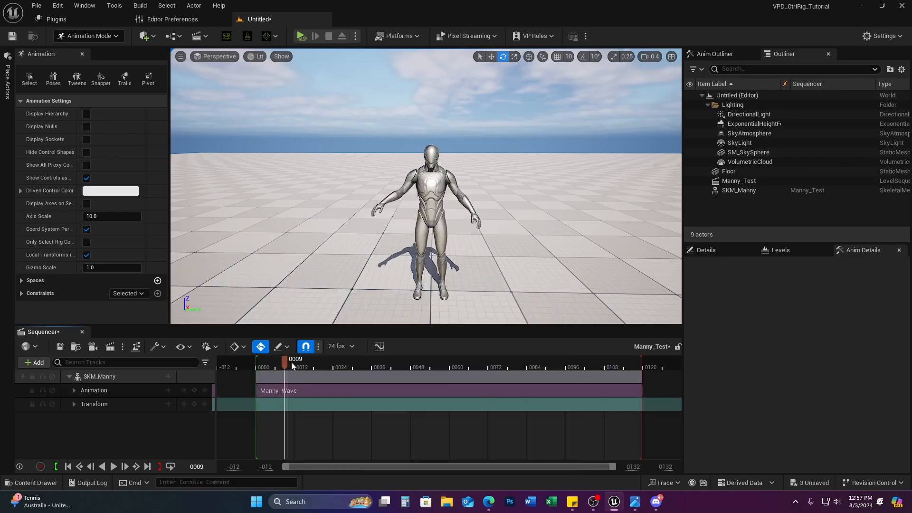
drag(292, 366, 262, 380)
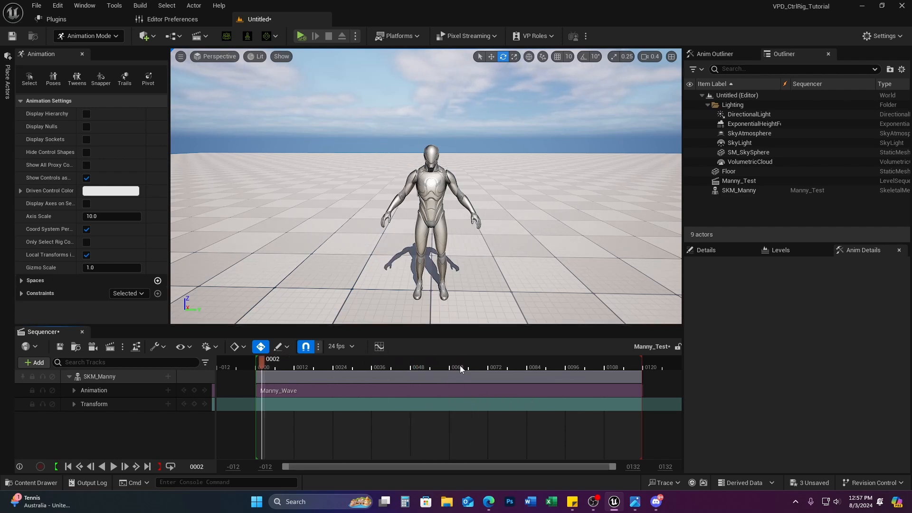
drag(259, 364, 401, 372)
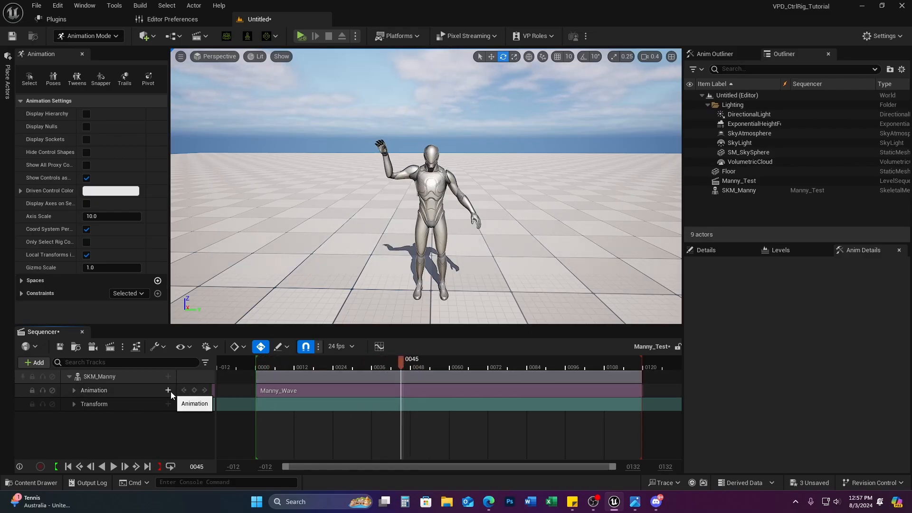
click(169, 391)
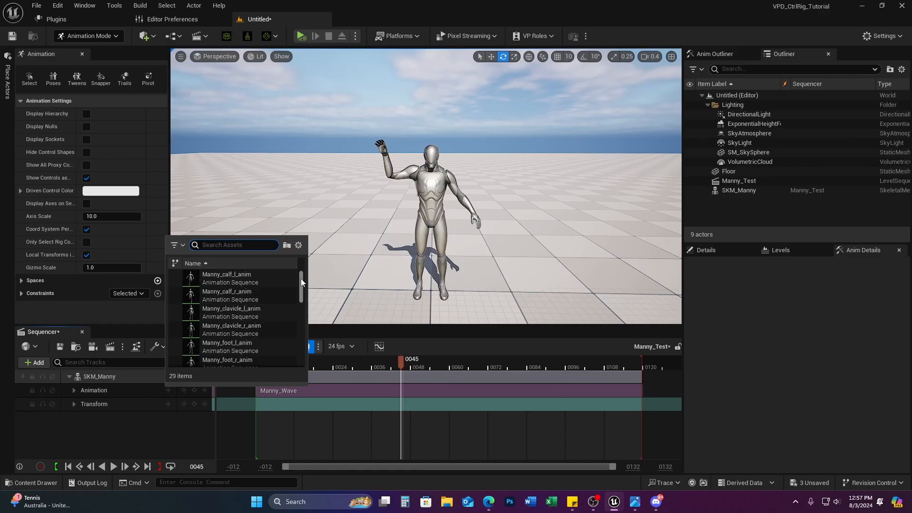
mouse_move(301, 278)
mouse_down()
mouse_move(304, 373)
mouse_move(303, 270)
mouse_up()
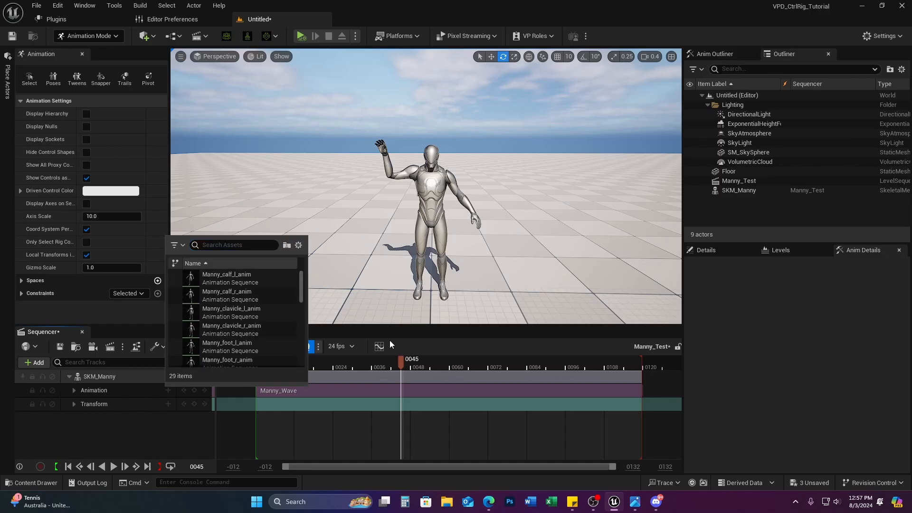
click(189, 447)
drag(403, 364, 250, 364)
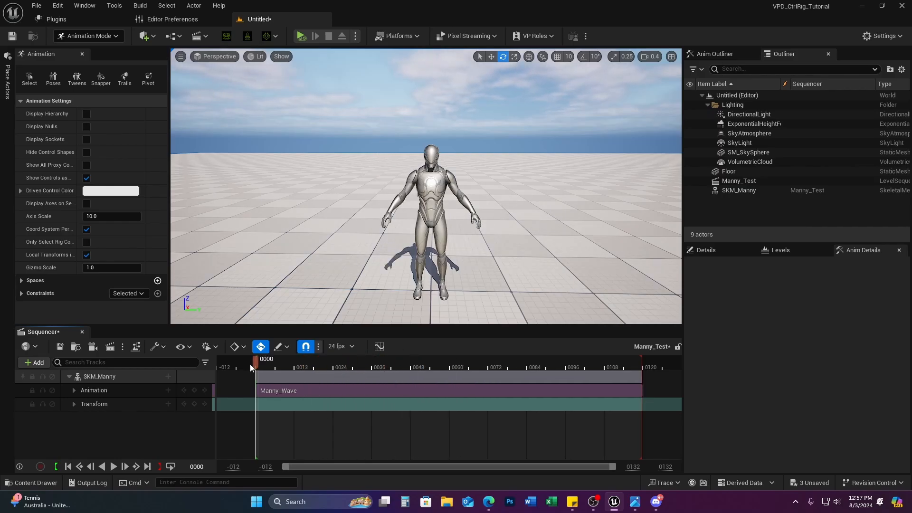
Step: Bake SKM_Manny's Manny_Wave animation onto a new FK Control Rig track using Bake To Control Rig
click(158, 376)
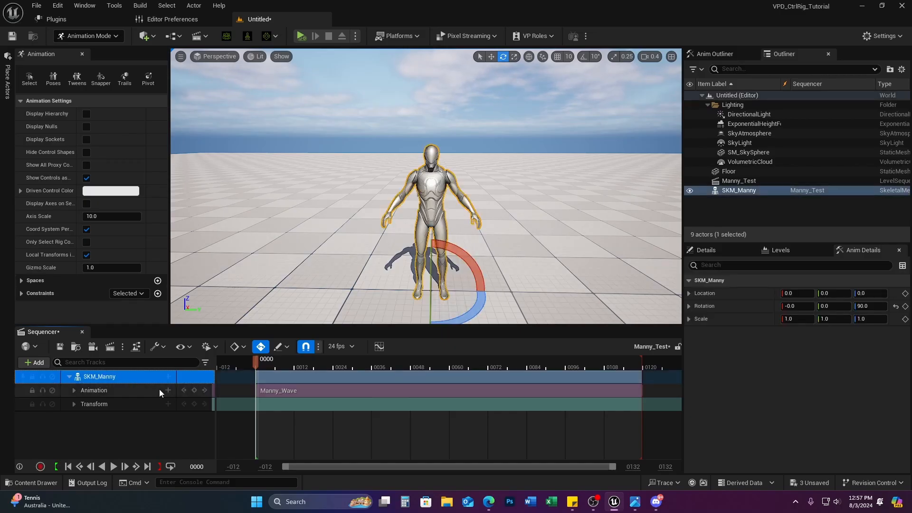
click(168, 378)
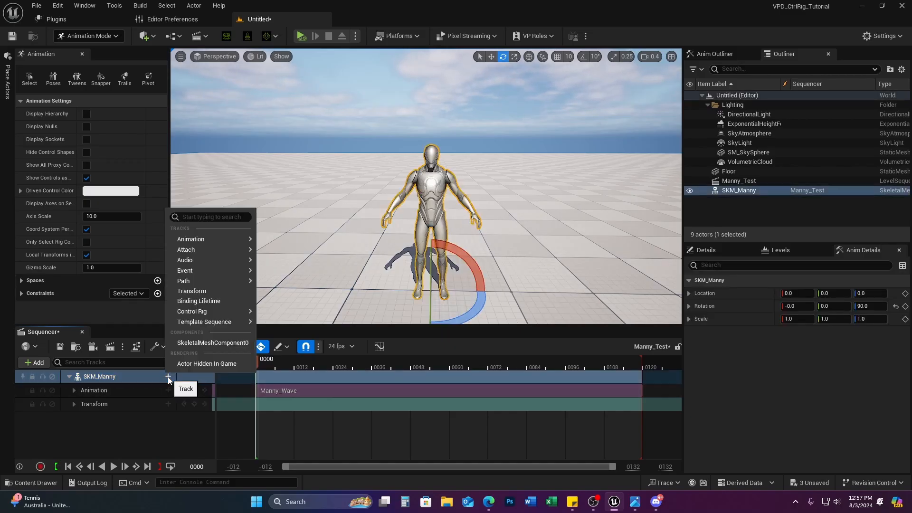
click(146, 375)
right_click(146, 375)
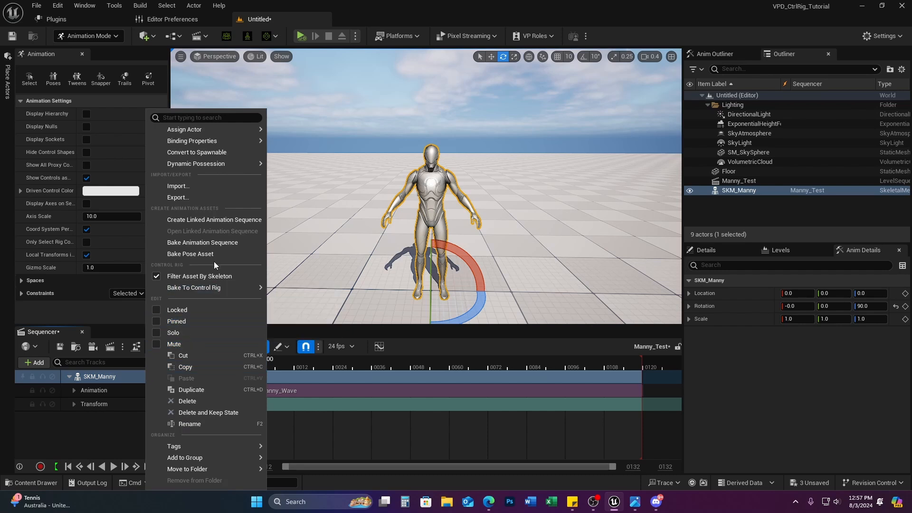
mouse_move(183, 292)
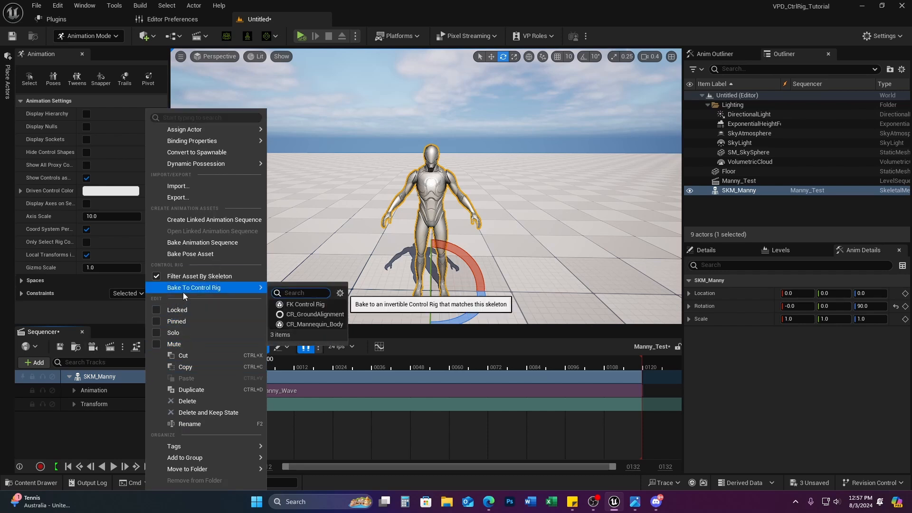
click(309, 304)
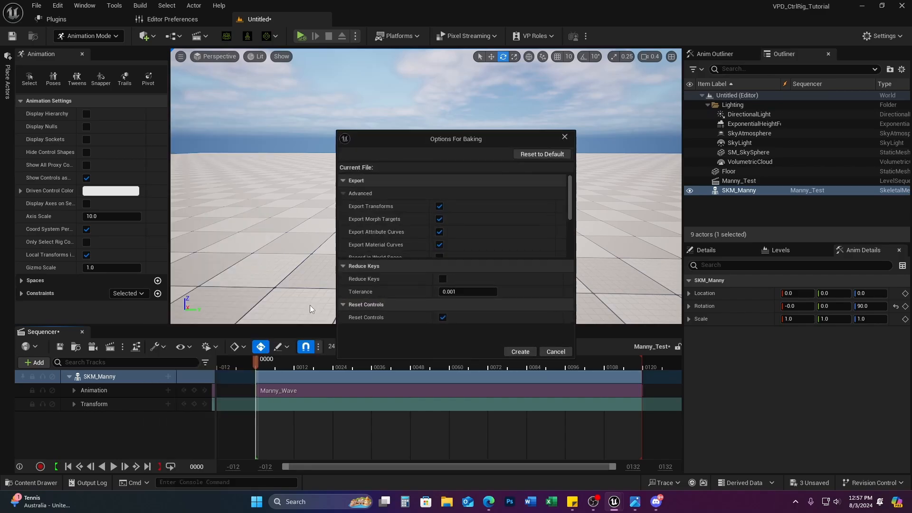
click(520, 352)
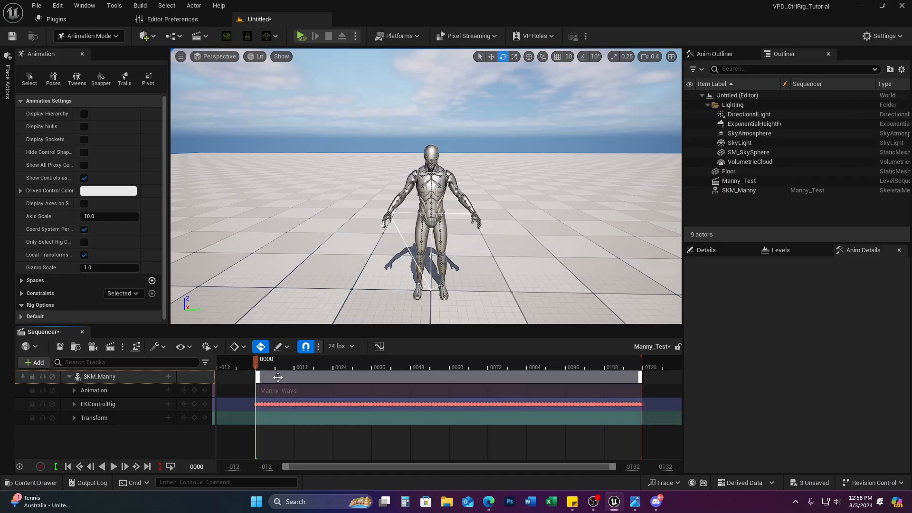
Step: Make the Manny_Wave section inactive so only the FK Control Rig keys drive Manny
right_click(362, 391)
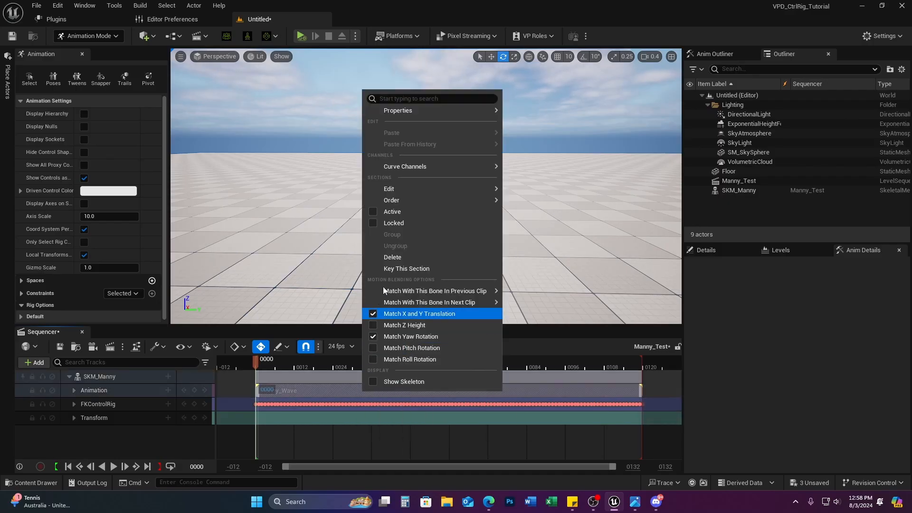
click(392, 212)
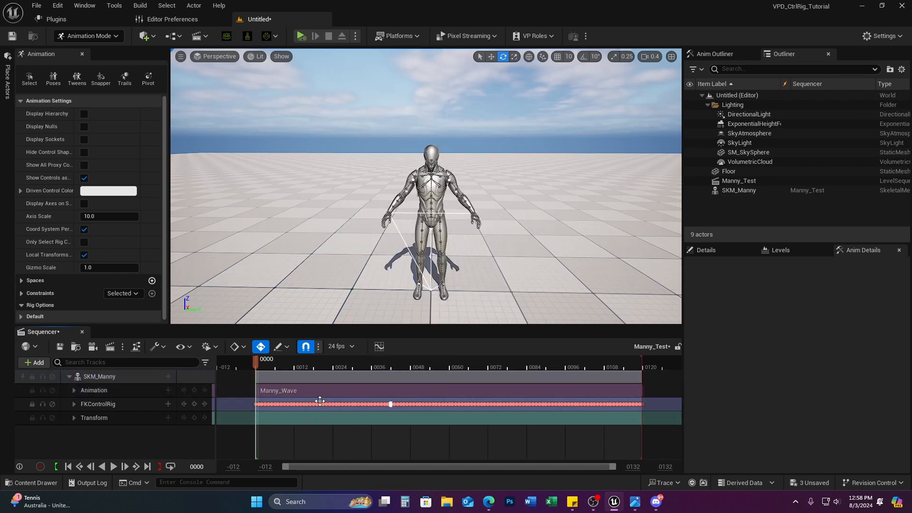
right_click(491, 391)
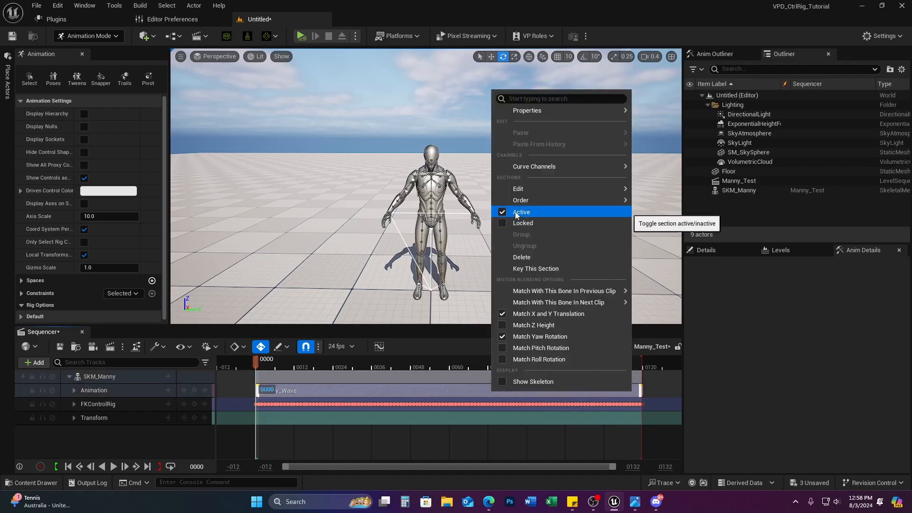
click(515, 214)
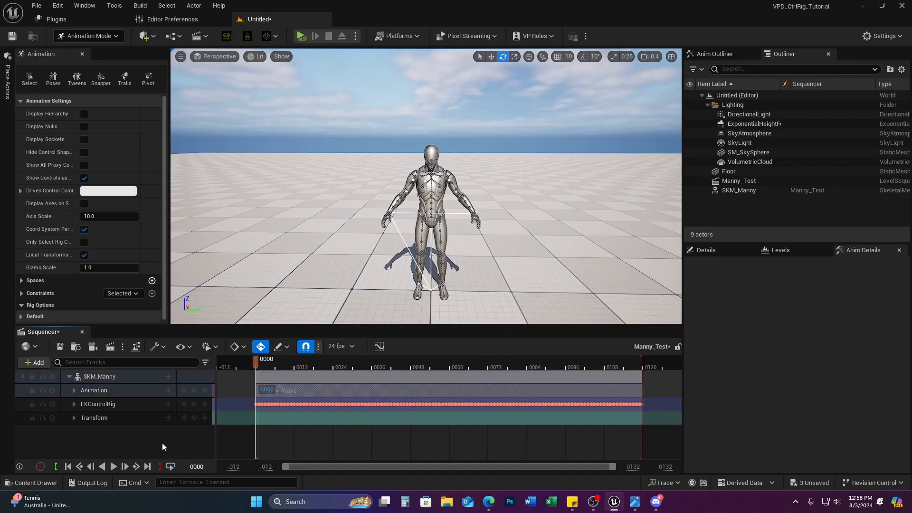
click(324, 431)
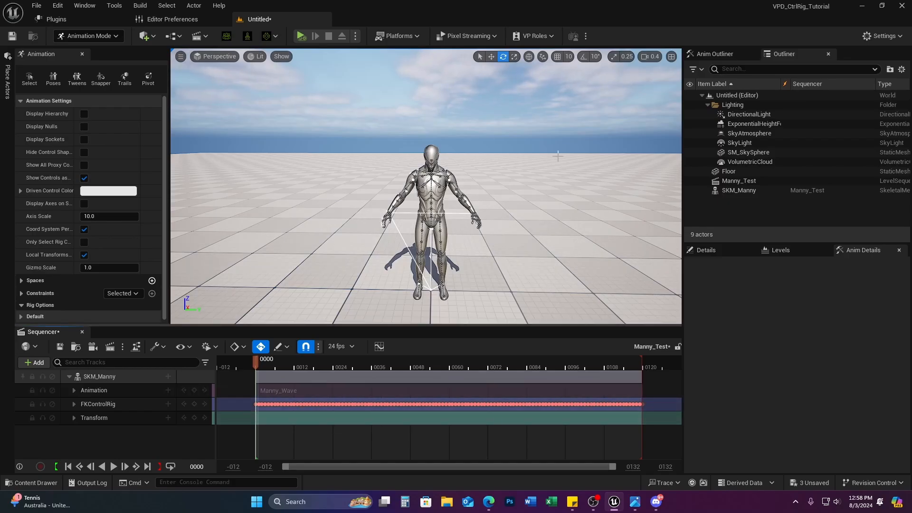
Step: Fly the viewport camera in to frame the mannequin from the thighs up
key(w)
right_drag(427, 213, 318, 185)
key(a)
key(d)
key(a)
key(d)
key(w)
key(s)
key(a)
key(s)
key(w)
key(d)
key(d)
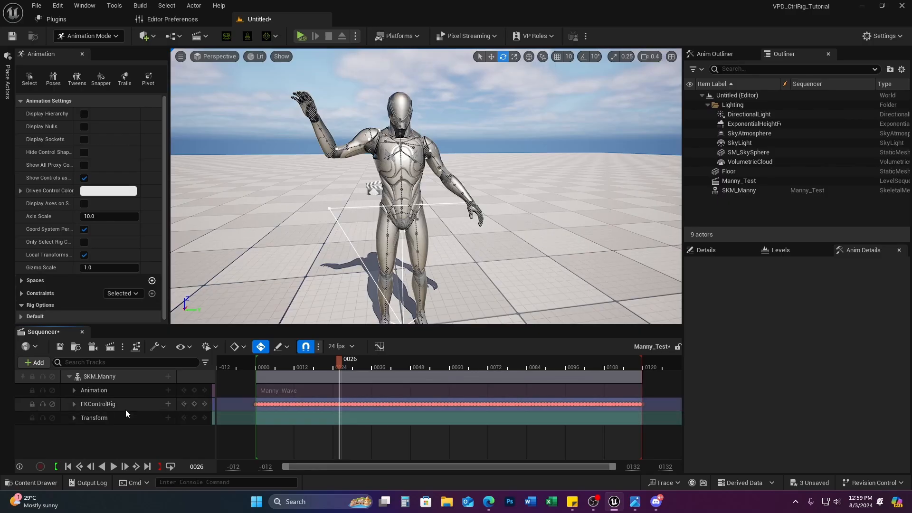
Step: Expand FKControlRig, pick the head_2 control and inspect its frame-26 key and pose
click(74, 404)
click(111, 419)
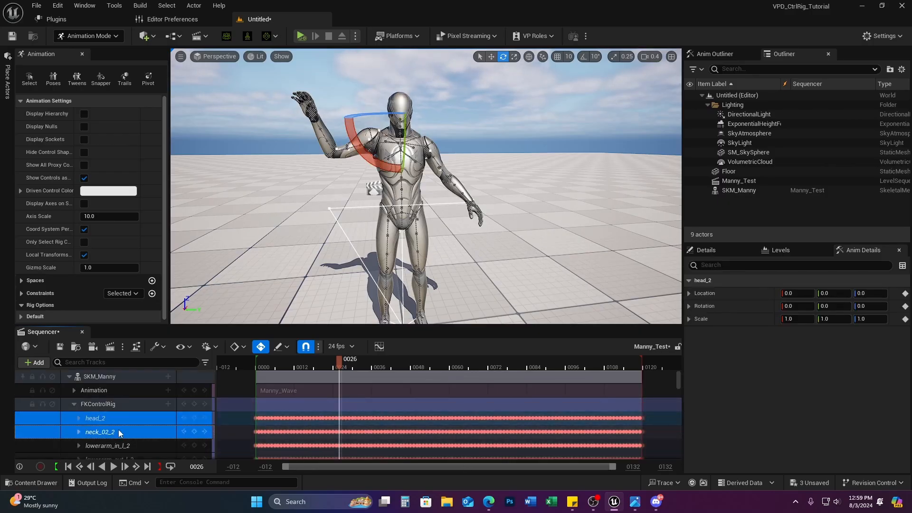
click(109, 431)
click(113, 417)
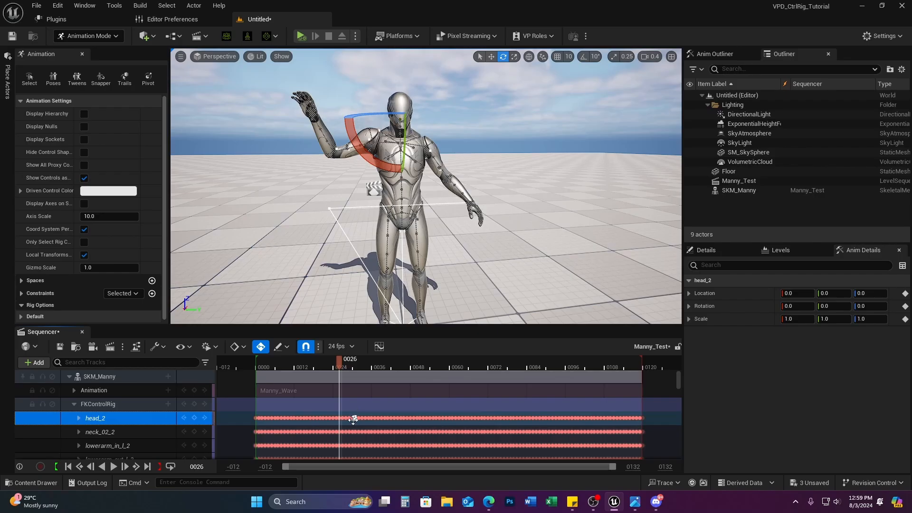
ctrl+scroll(343, 423, up, 10)
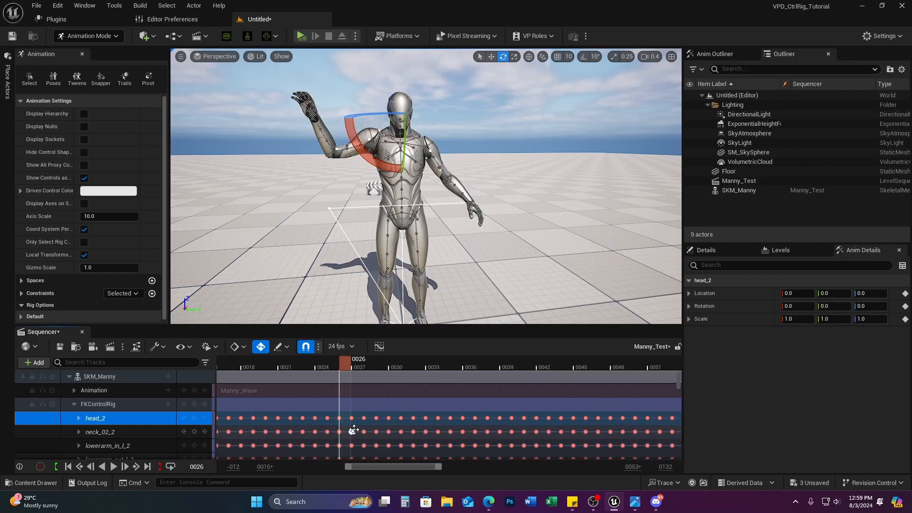
ctrl+scroll(354, 429, up, 3)
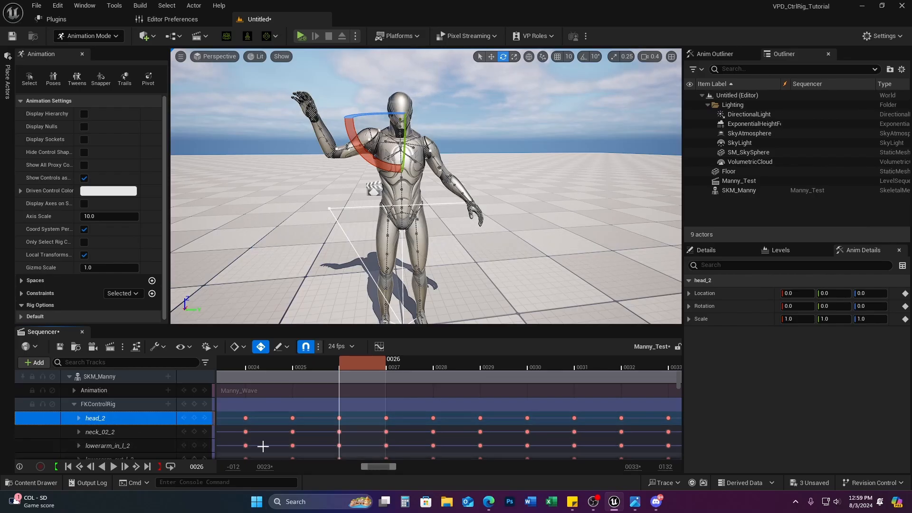
click(335, 416)
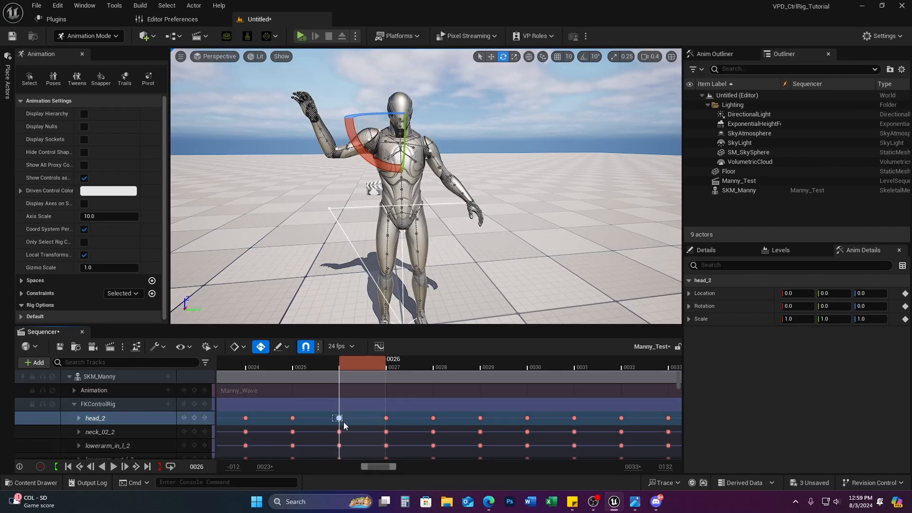
drag(343, 422, 344, 422)
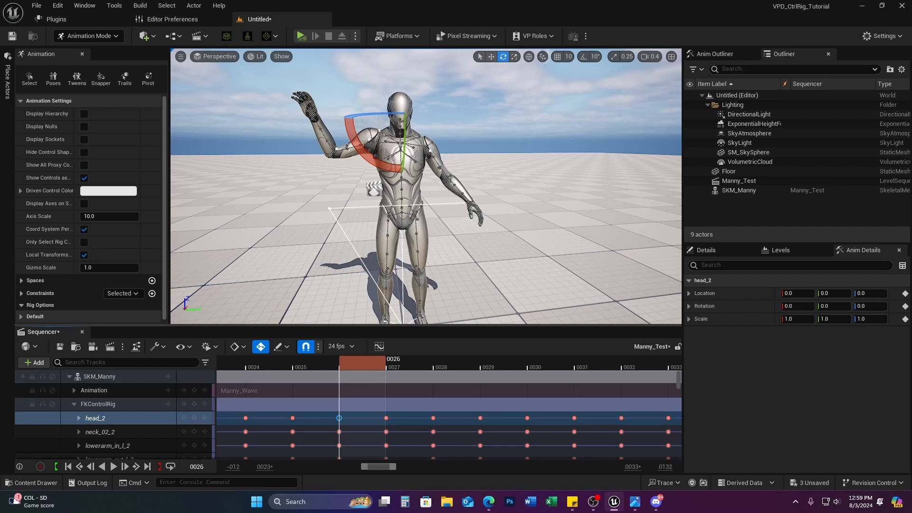
drag(353, 134, 363, 169)
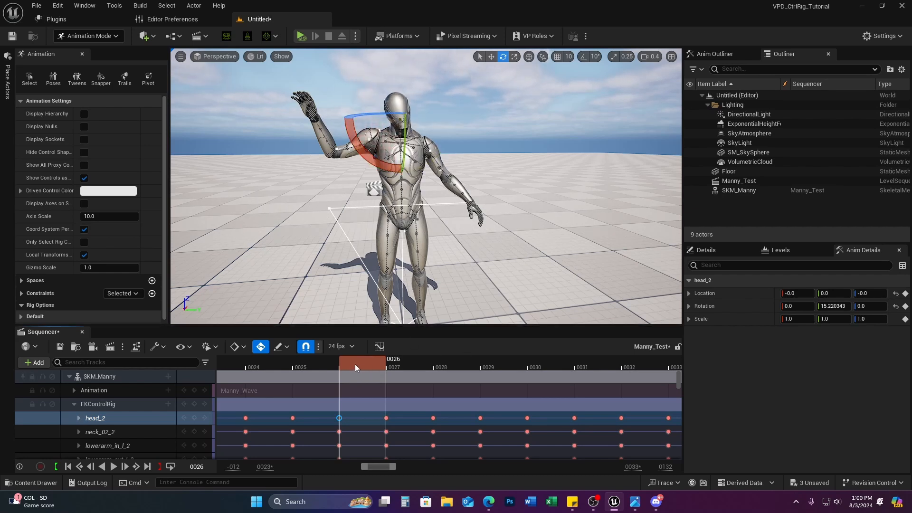
drag(355, 364, 406, 403)
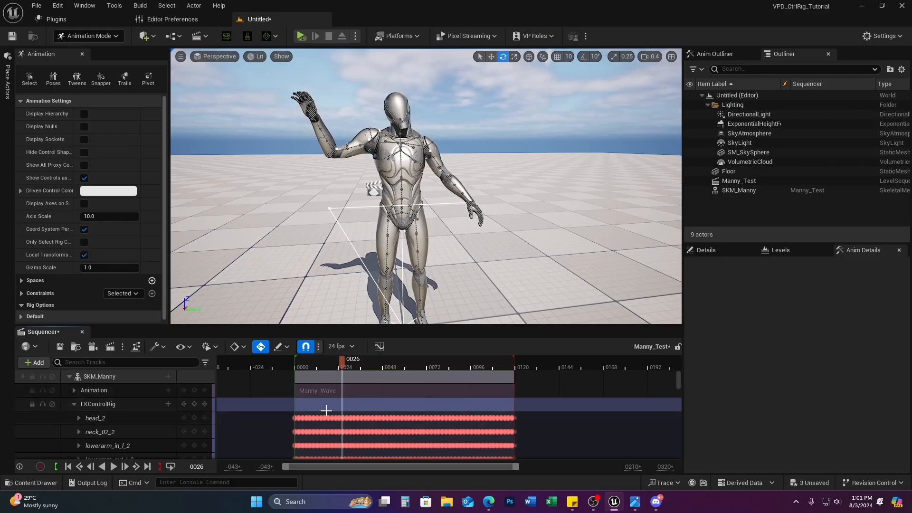
Step: Delete head_2's keyframe at frame 26 and scrub frames 24–27 to review
ctrl+scroll(342, 418, up, 10)
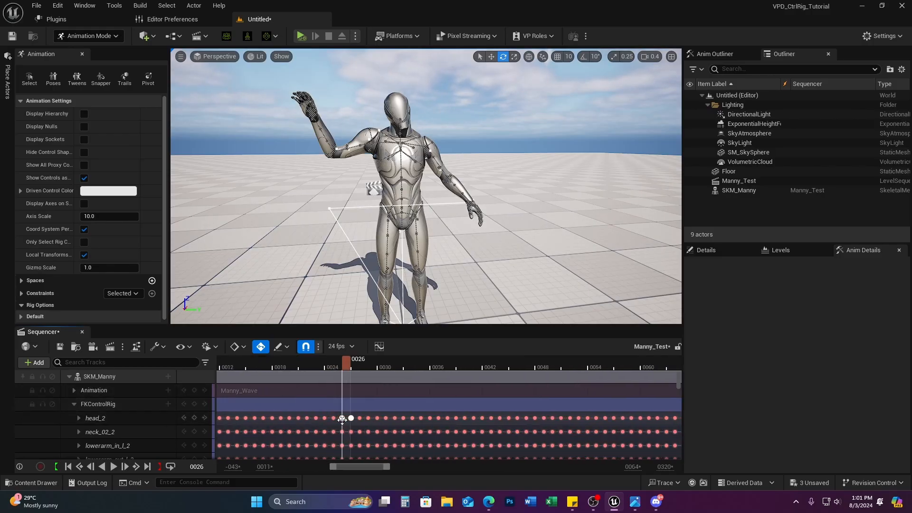
click(128, 418)
click(351, 369)
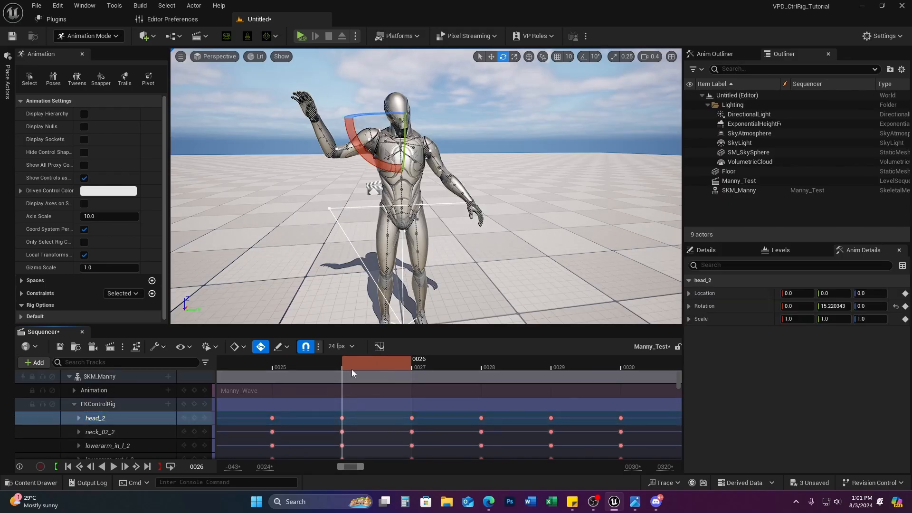
key(Left)
key(Right)
key(Left)
key(Right)
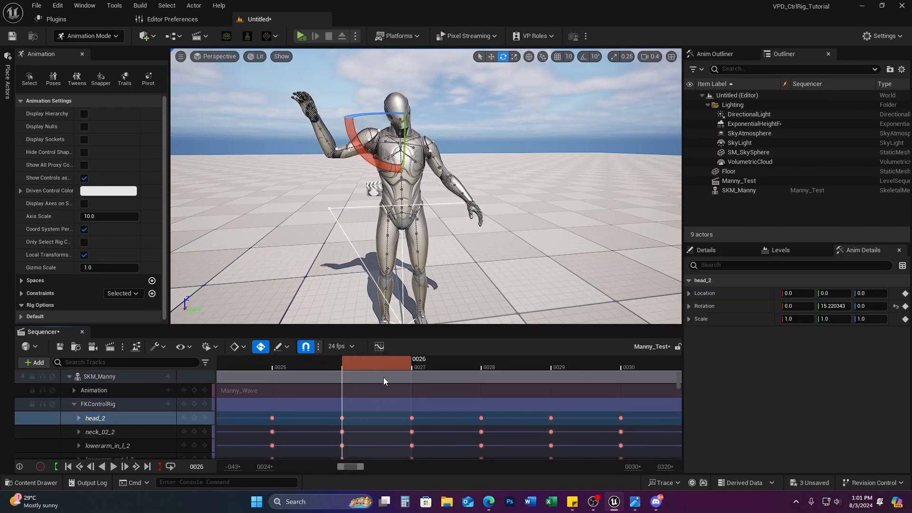
click(343, 418)
key(Delete)
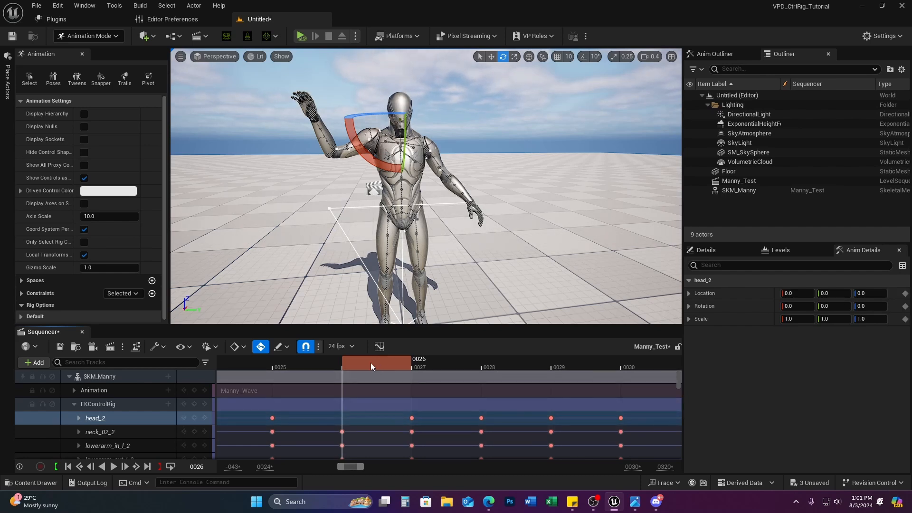
drag(371, 363, 240, 417)
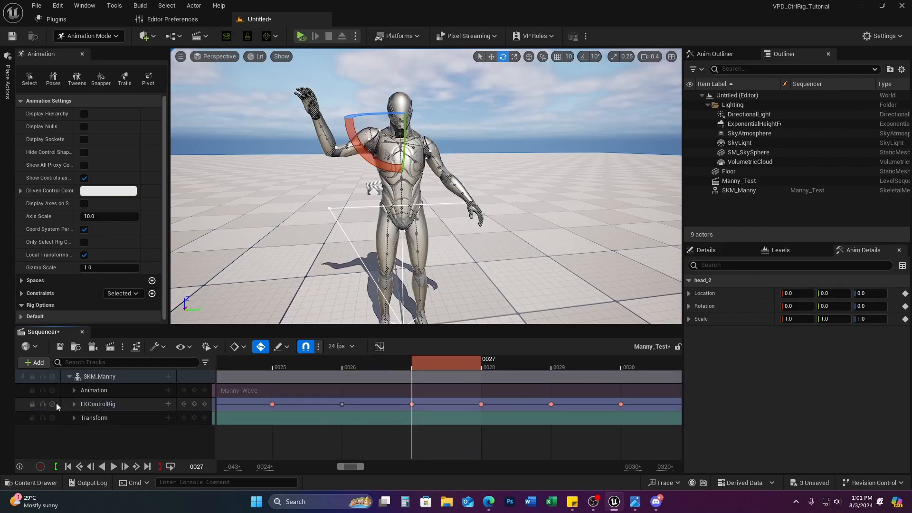
click(52, 404)
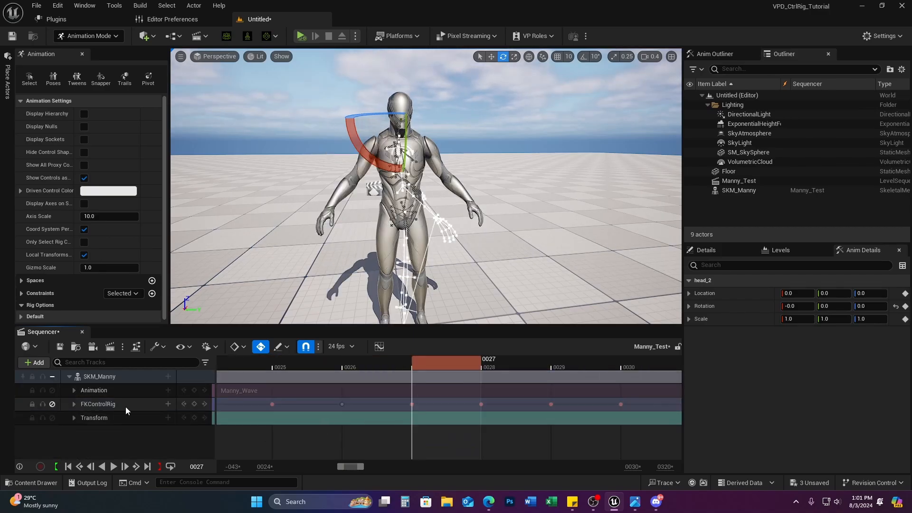
right_click(357, 391)
click(433, 363)
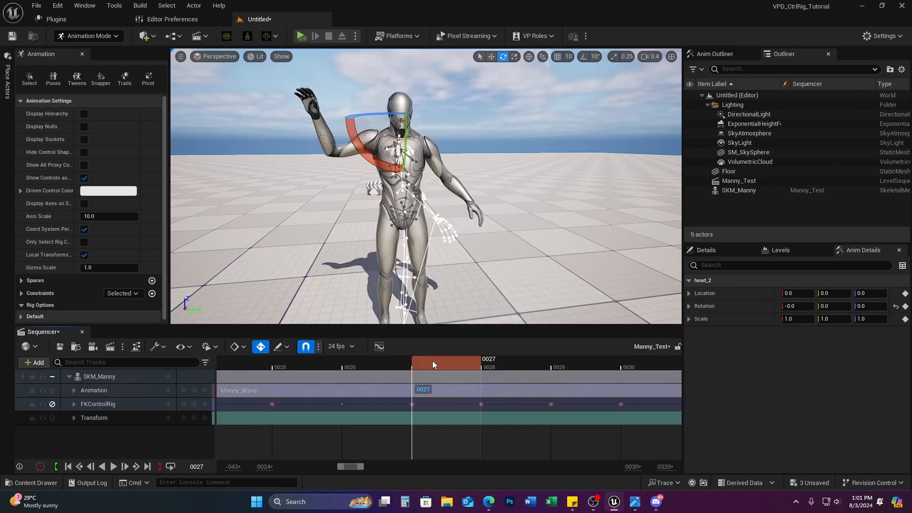
drag(355, 364, 450, 384)
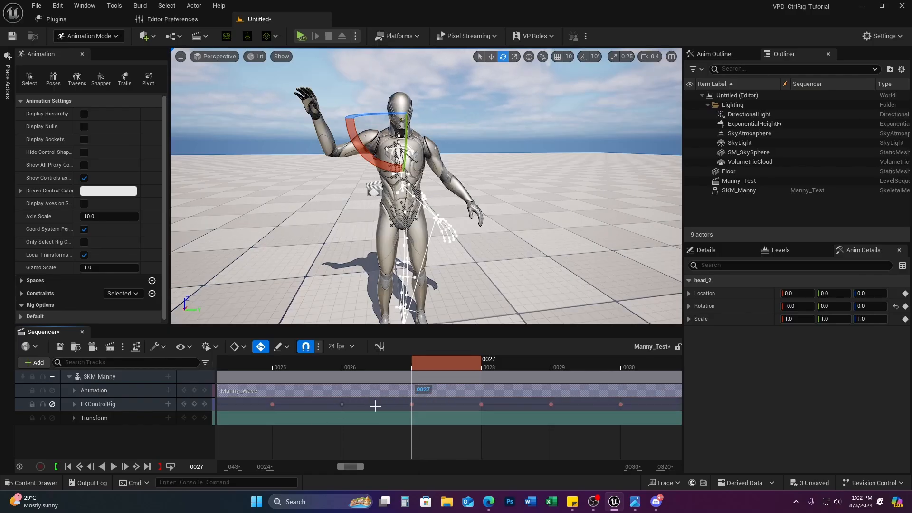
right_click(374, 397)
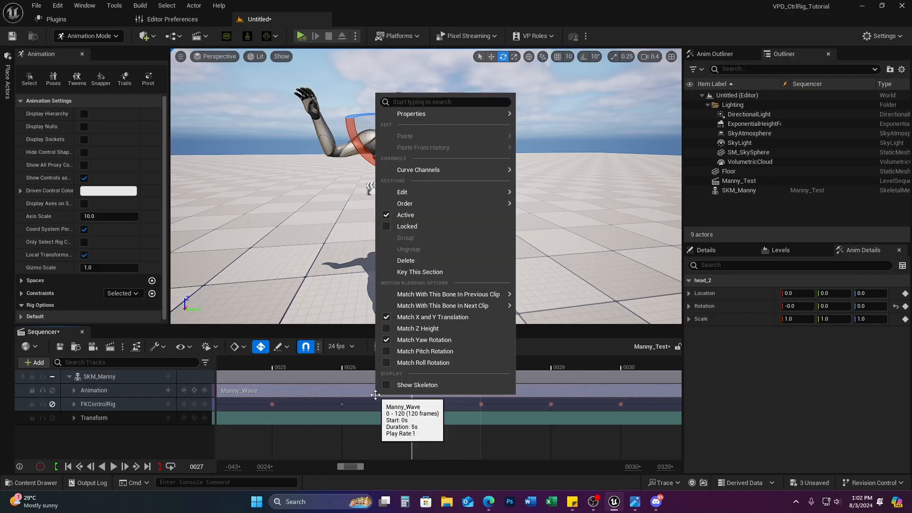
mouse_move(446, 294)
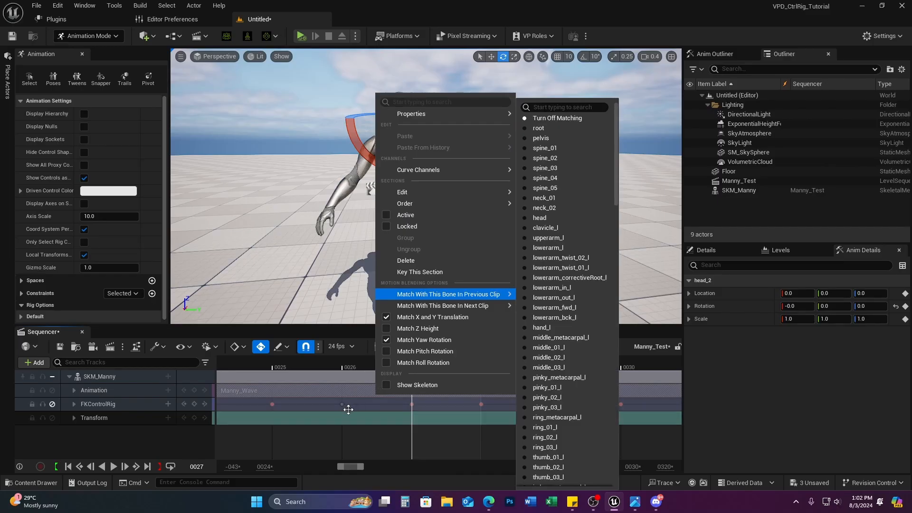
click(52, 404)
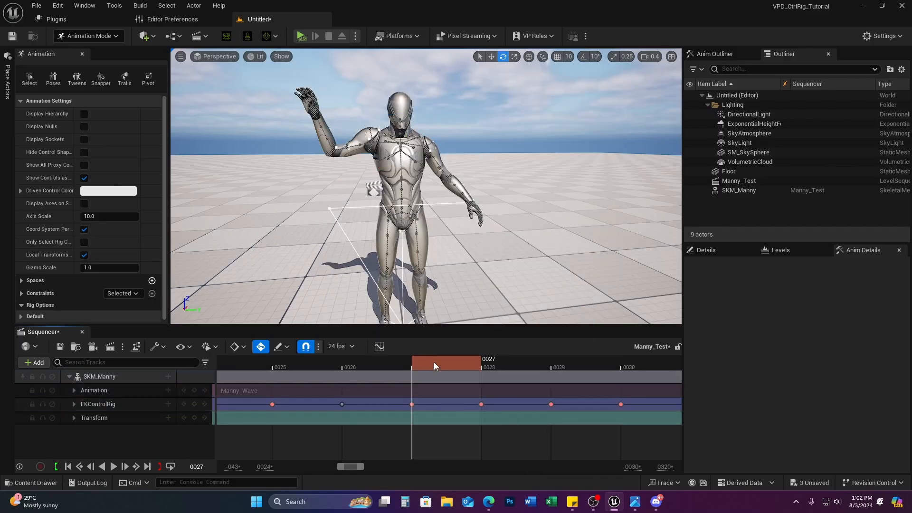
drag(434, 361, 453, 385)
click(74, 405)
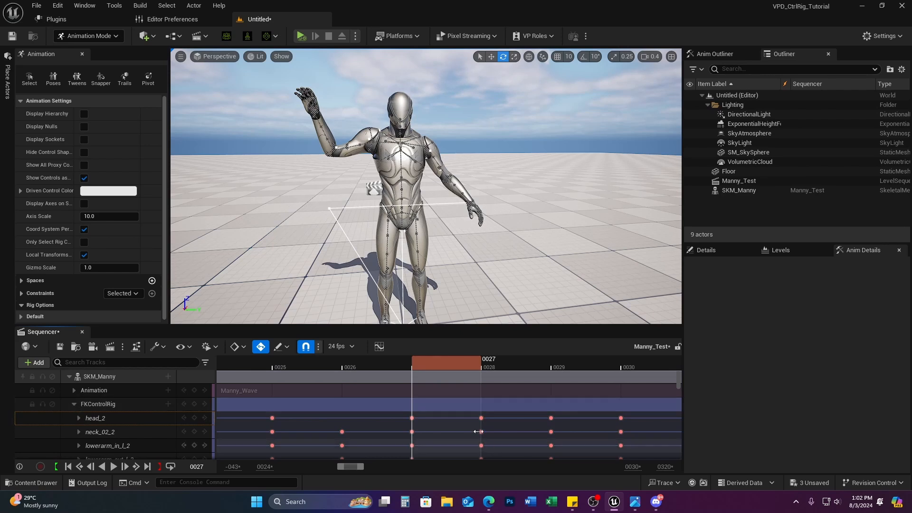
Step: Scrub between frames 24 and 30 to review Manny's current pose
drag(454, 361, 305, 398)
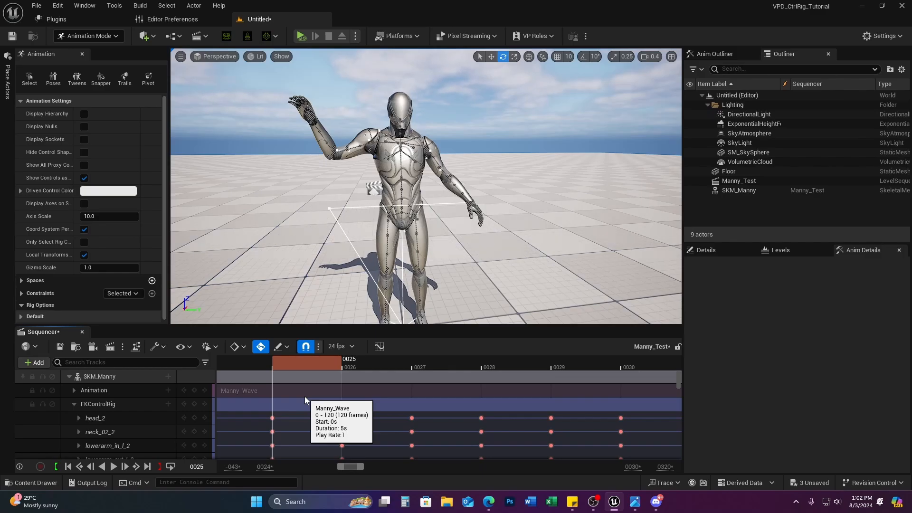
drag(303, 396, 254, 399)
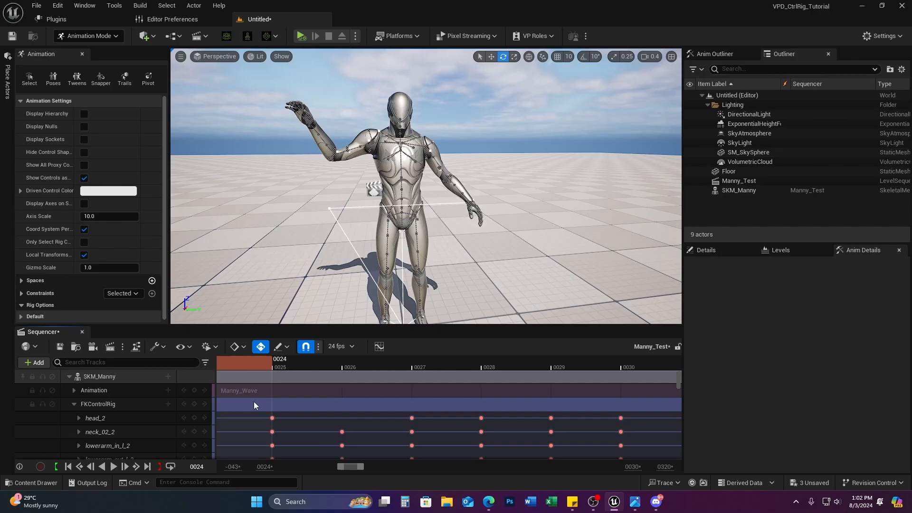
drag(253, 401, 472, 396)
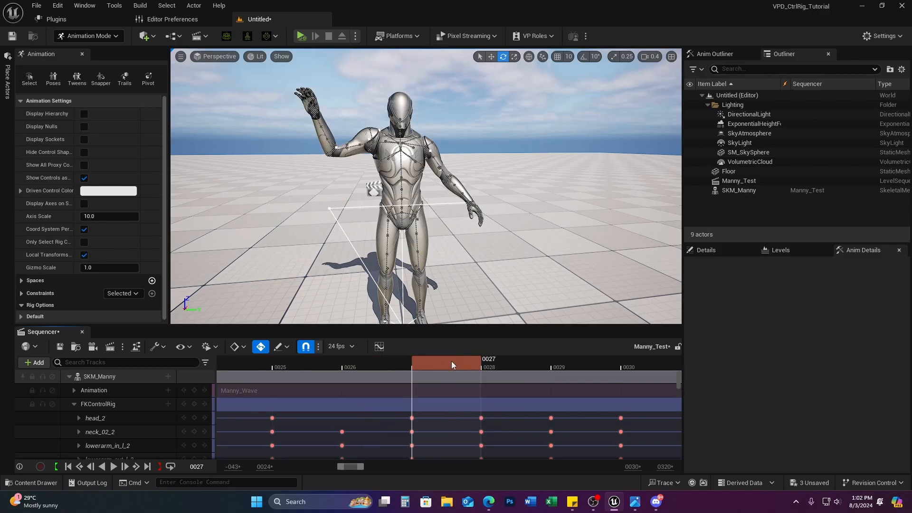
drag(452, 364, 277, 389)
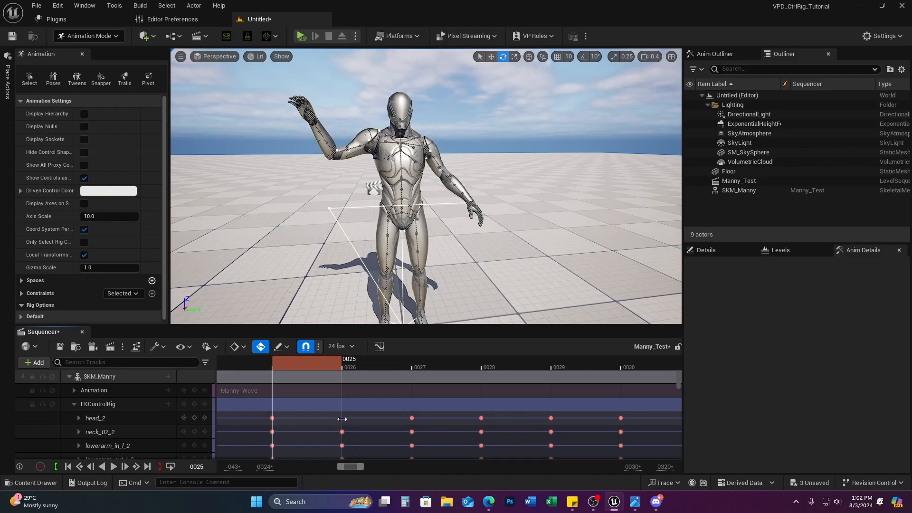
Step: Undo the section and mute toggles so the FKControlRig track is unmuted again
key(ctrl+z)
key(ctrl+z)
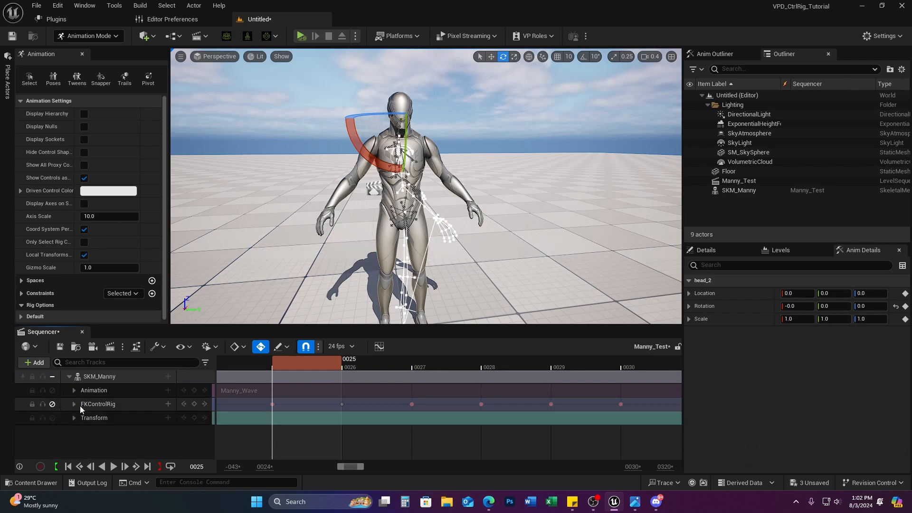
key(ctrl+z)
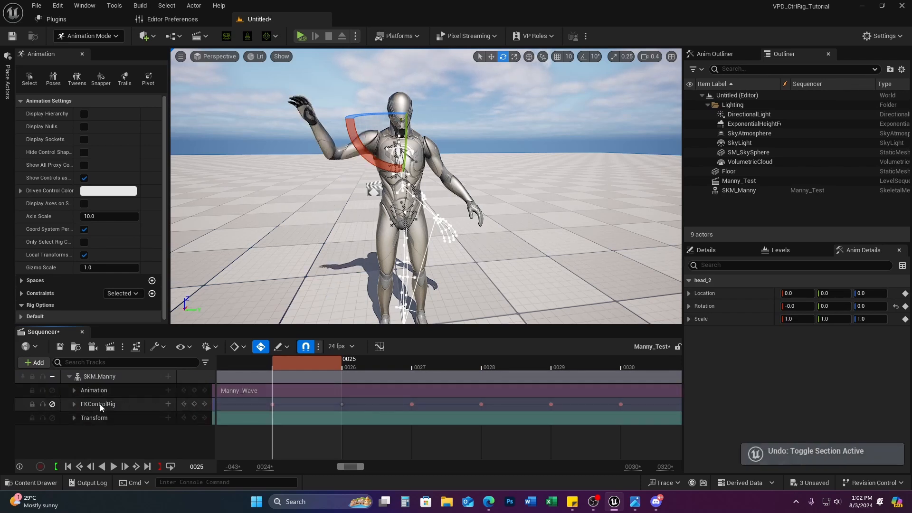
key(ctrl+z)
key(ctrl+z)
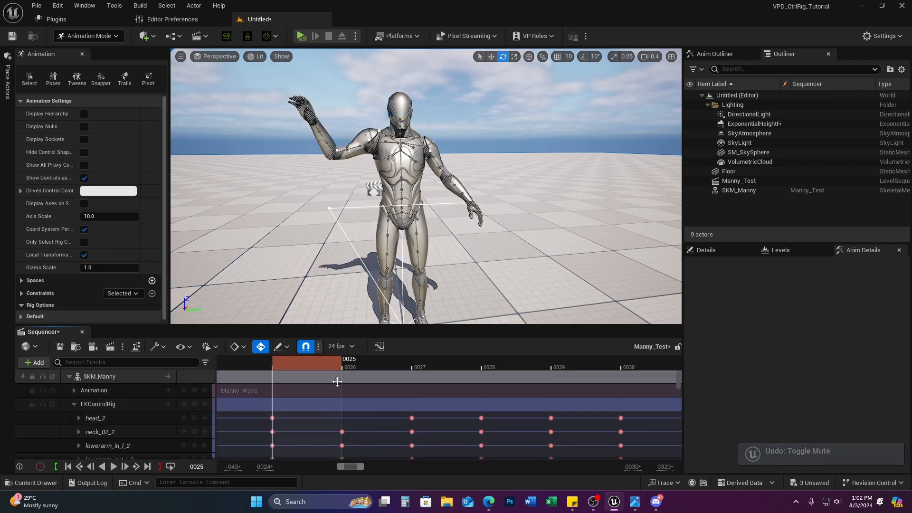
key(ctrl+z)
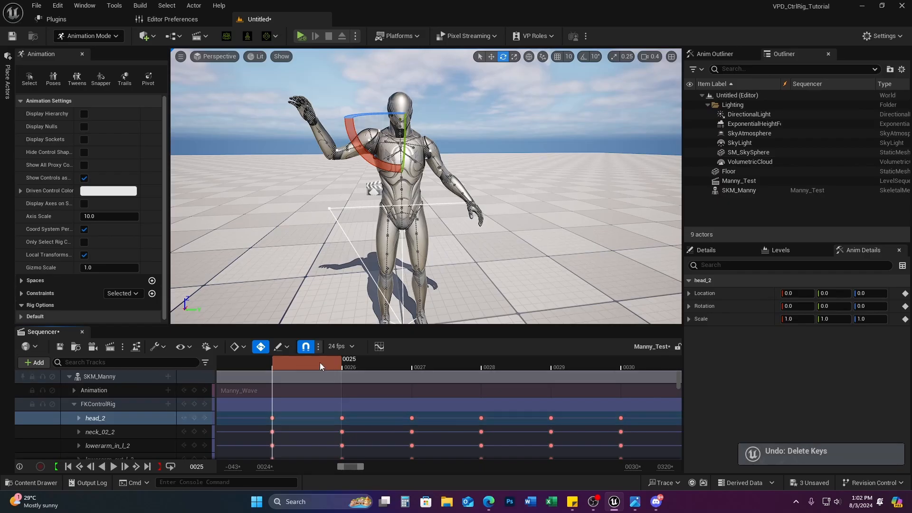
Step: Select the head_2 control and step to frame 26, previewing the head pose there
click(342, 367)
click(412, 369)
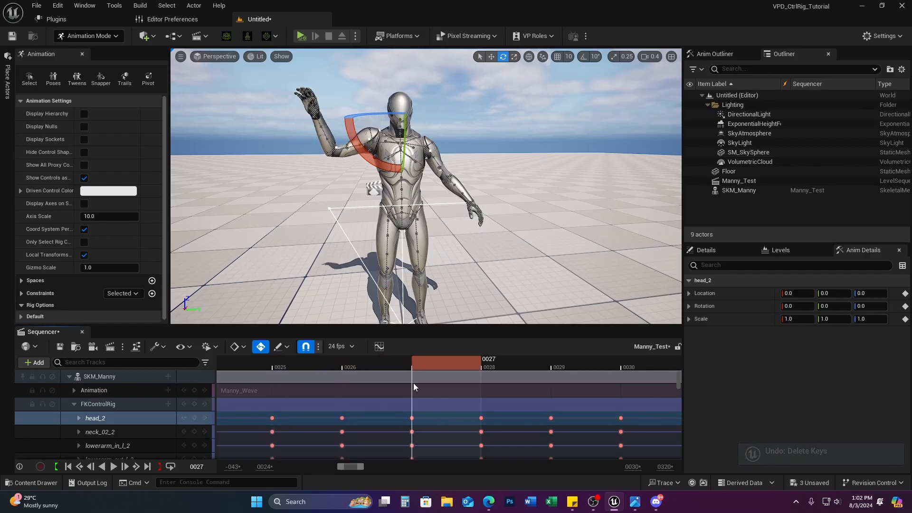
key(Left)
key(Right)
key(Left)
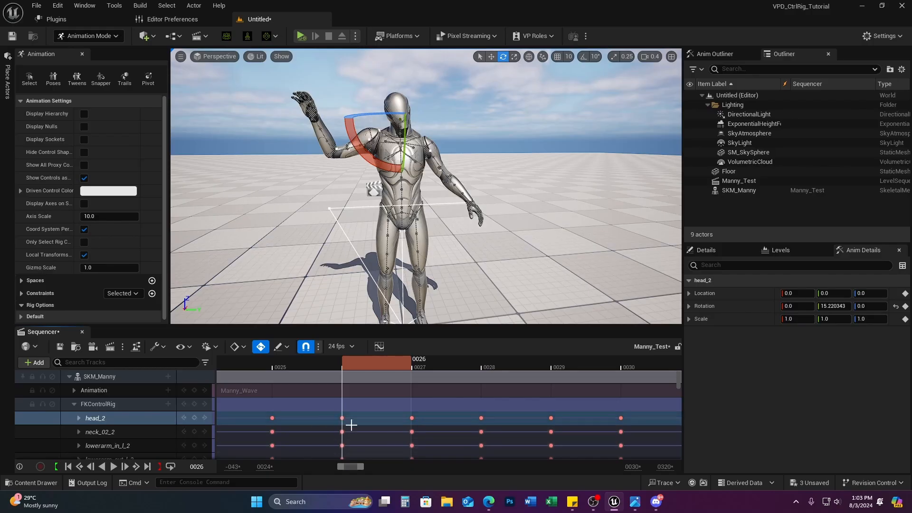
click(97, 416)
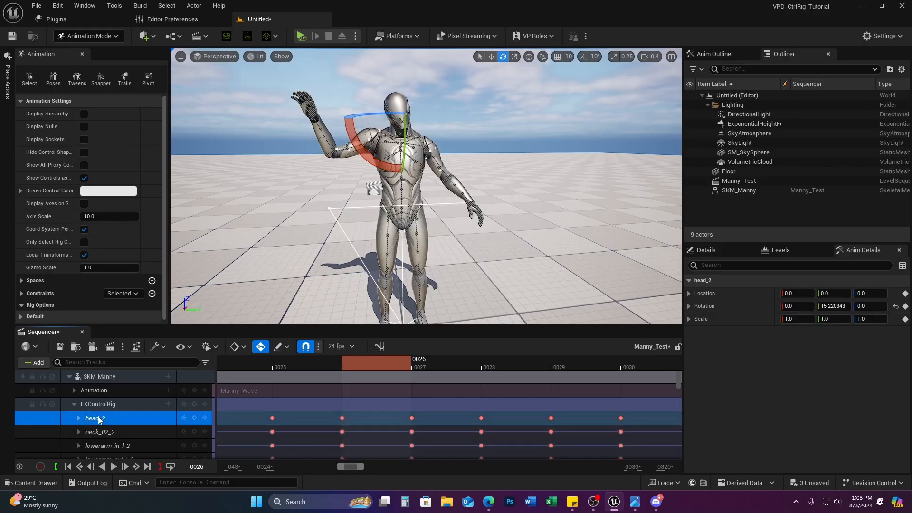
drag(369, 363, 300, 378)
Step: Delete the head_2 key at frame 26 and check the head across frames 24–26
click(342, 418)
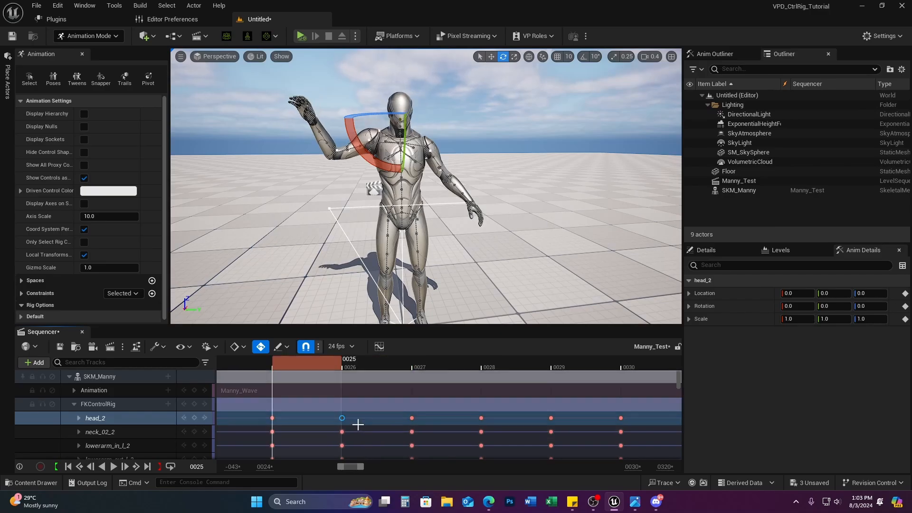
key(super)
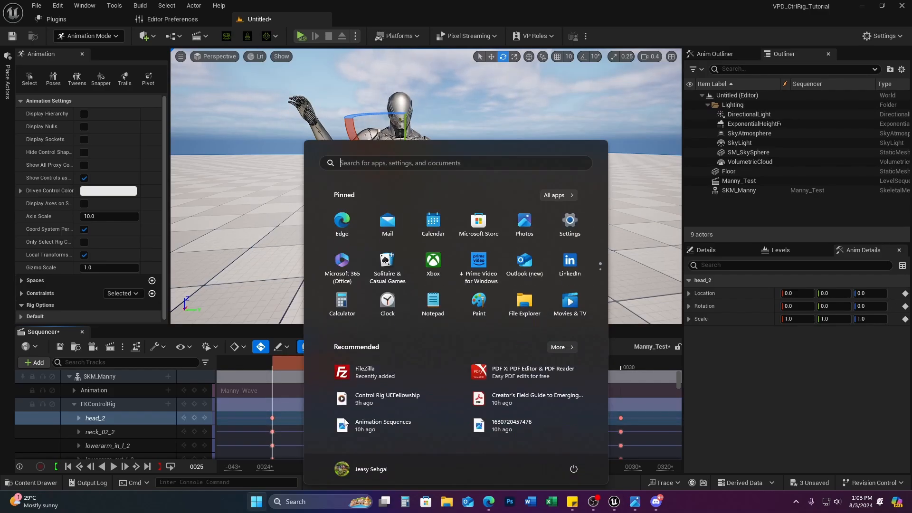
click(699, 502)
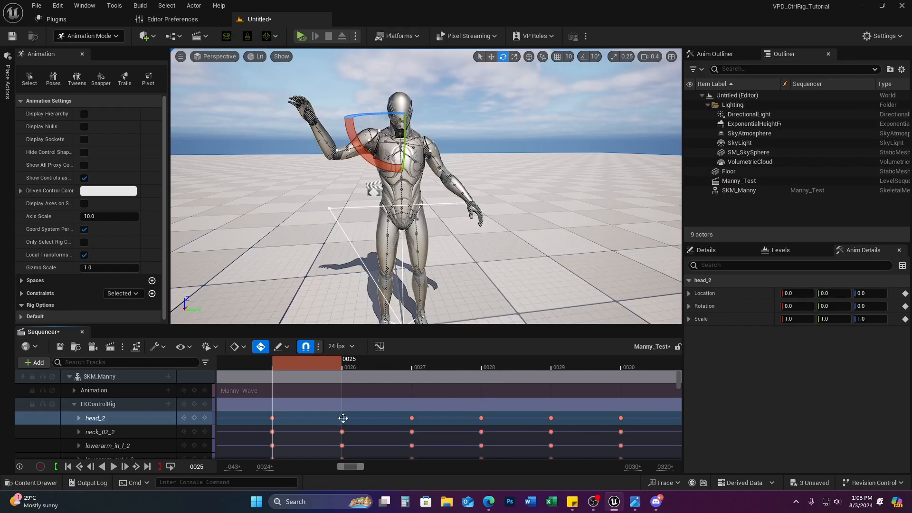
key(Right)
key(Delete)
drag(294, 366, 244, 375)
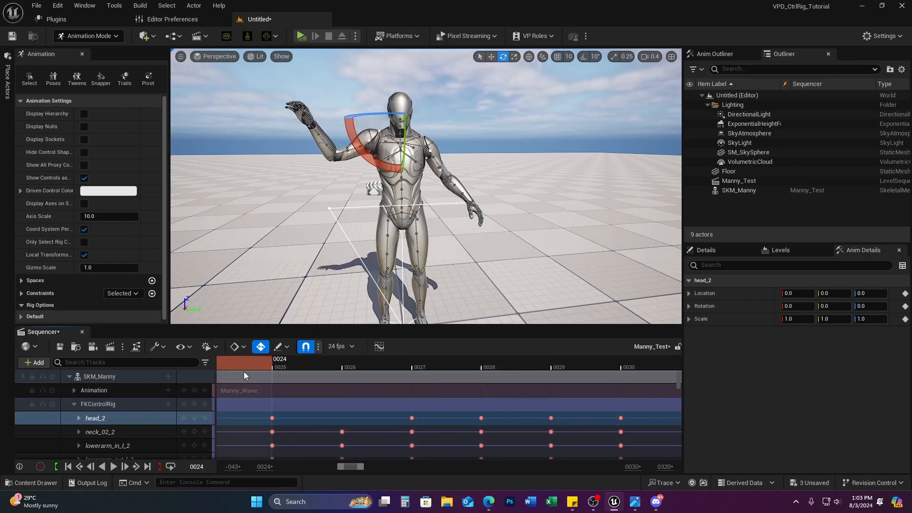
Step: Collapse FKControlRig and add CR_Mannequin_Body as a layered Control Rig track on SKM_Manny
click(73, 403)
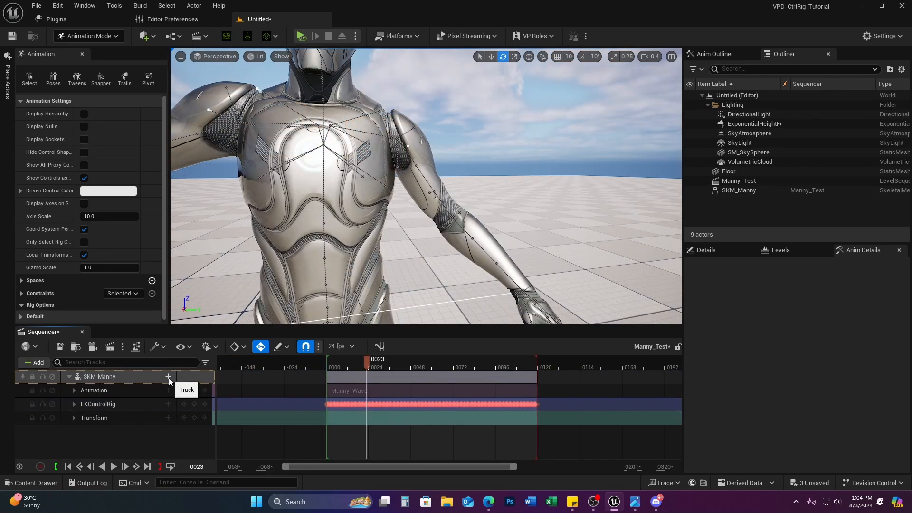
click(168, 377)
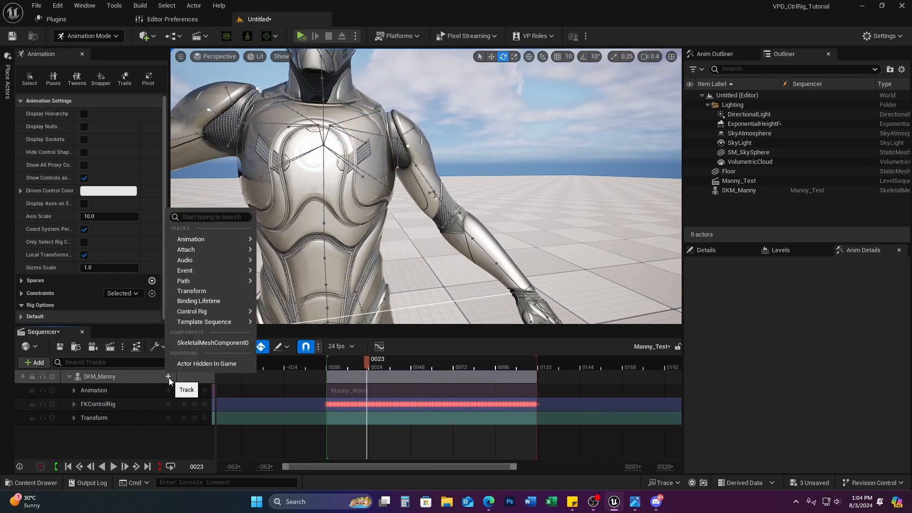
mouse_move(215, 311)
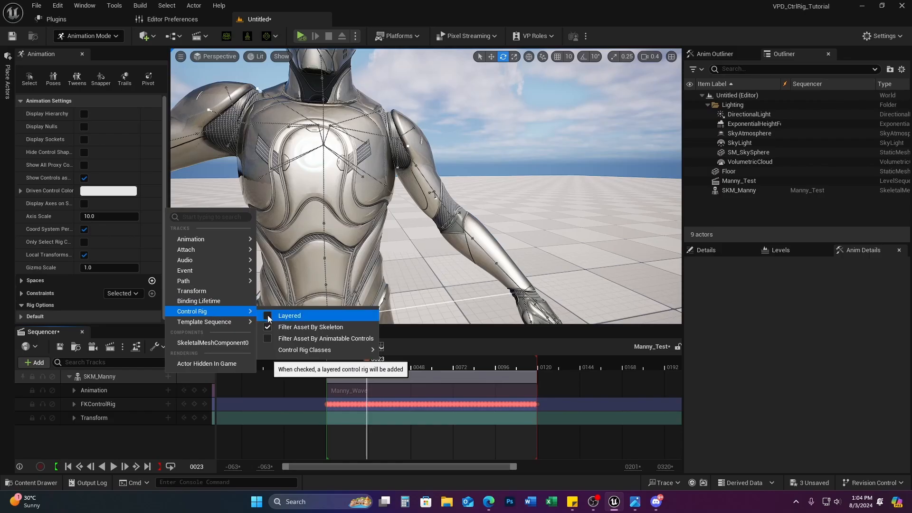
click(164, 444)
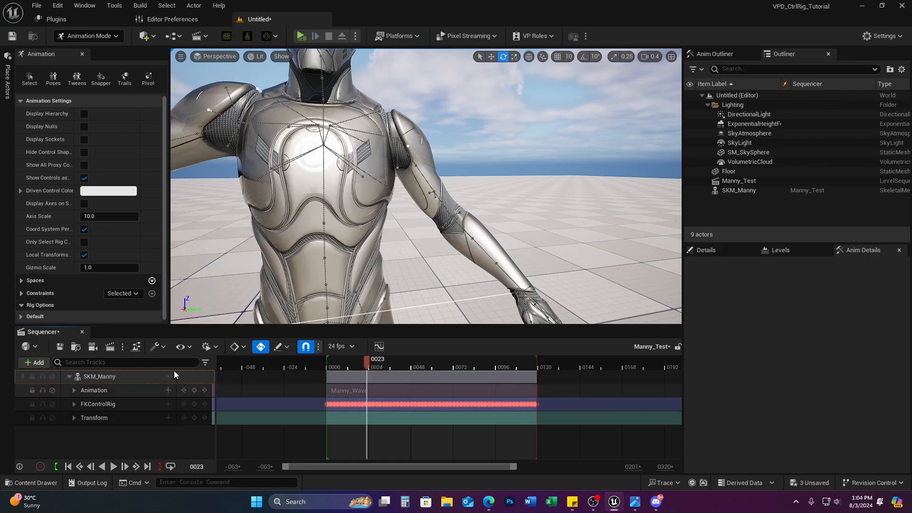
click(167, 378)
mouse_move(207, 313)
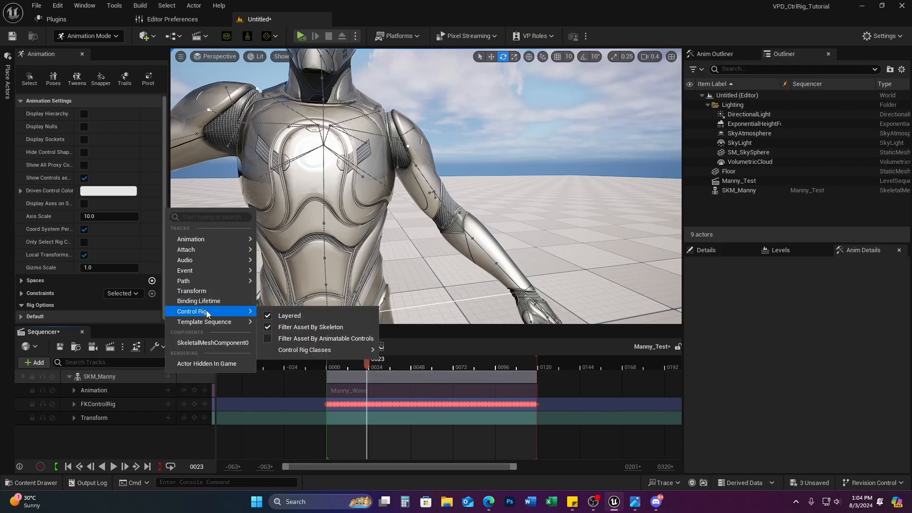
mouse_move(330, 350)
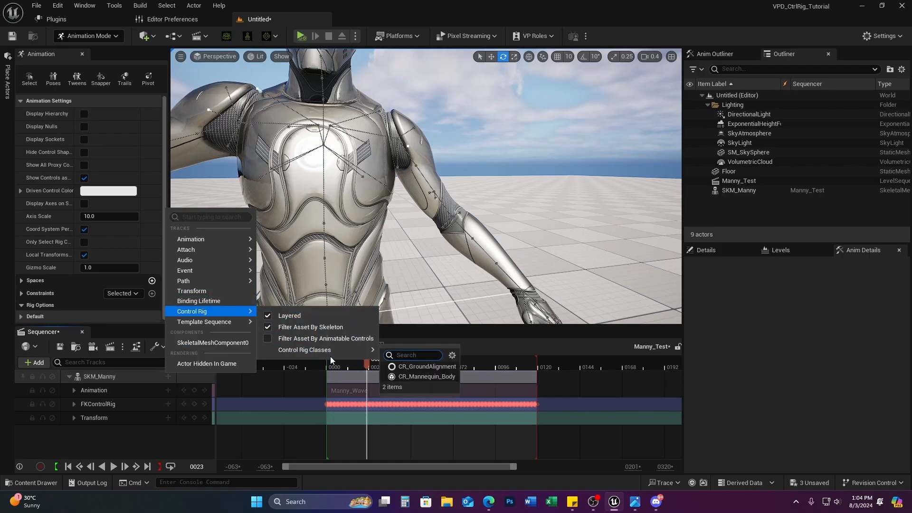
click(438, 377)
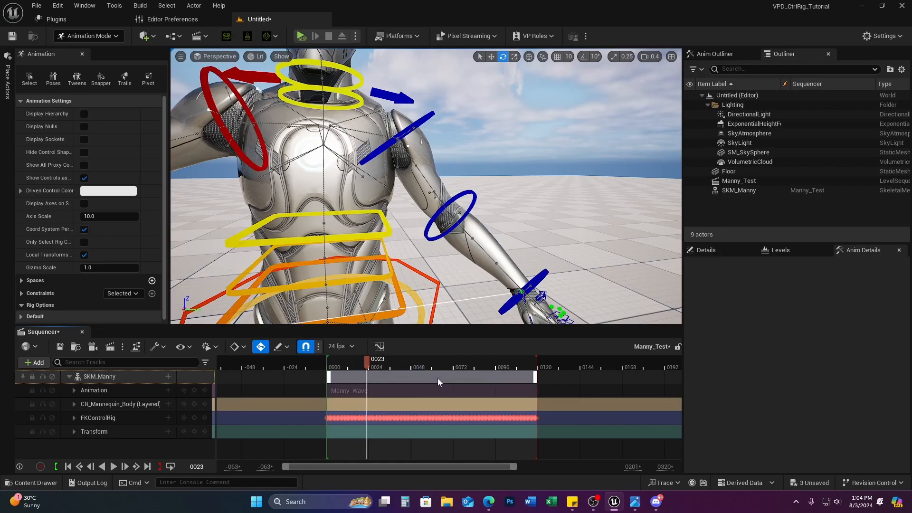
Step: Key all CR_Mannequin_Body layer controls at frame 0
click(98, 403)
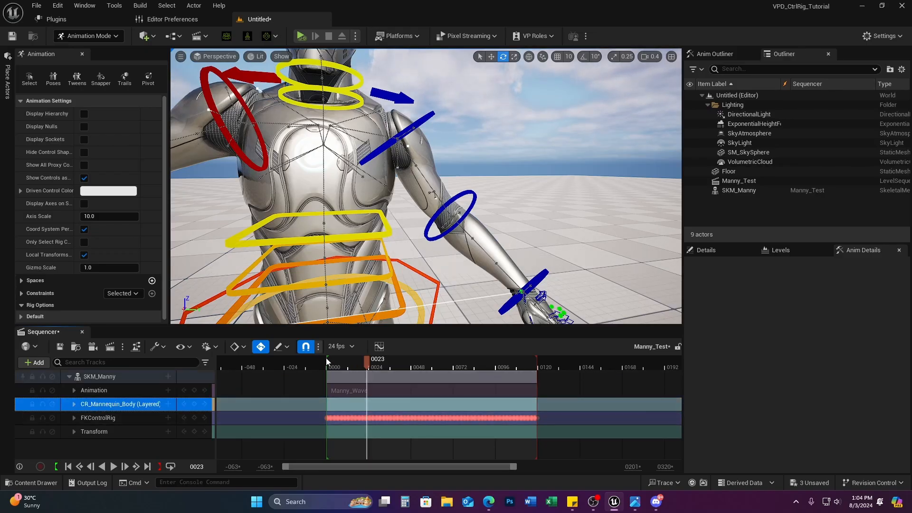
drag(366, 360, 327, 361)
click(195, 404)
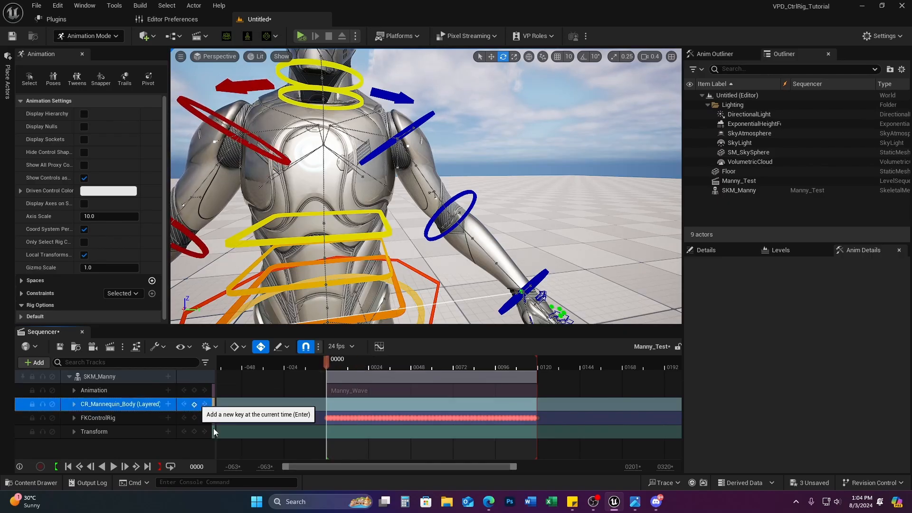
drag(326, 364, 378, 362)
Step: Rotate upperarm_l_fk_ctrl and lowerarm_l_fk_ctrl upward to raise Manny's left arm at frame 28
click(426, 116)
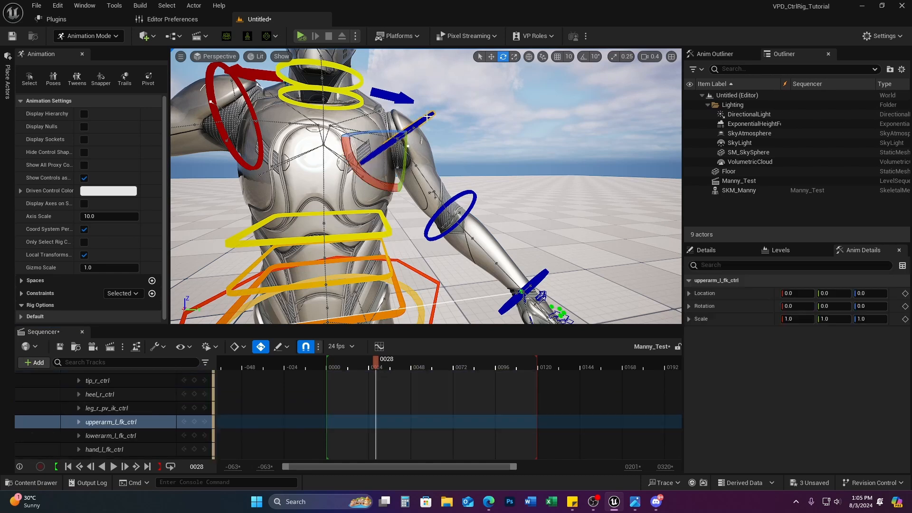
drag(400, 144, 381, 110)
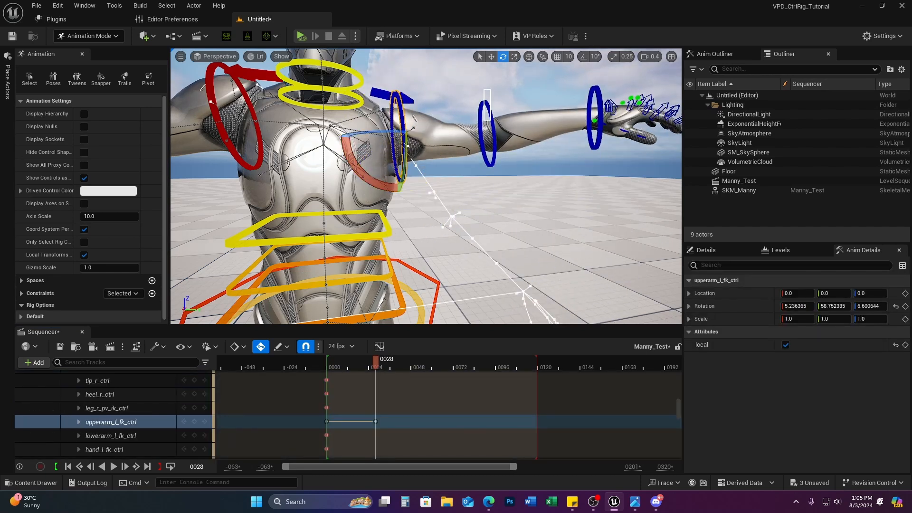
drag(483, 90, 491, 120)
drag(513, 159, 518, 107)
key(ctrl+z)
key(s)
right_drag(513, 157, 491, 142)
drag(497, 206, 461, 171)
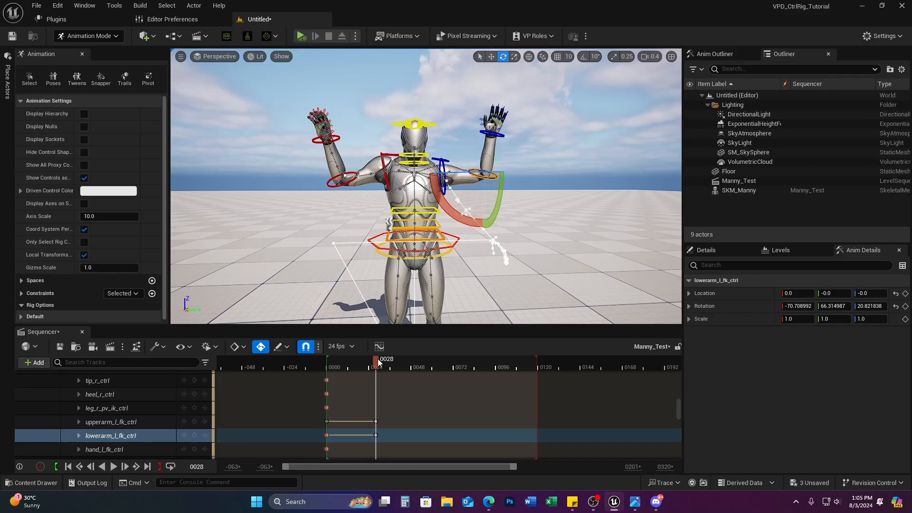
Step: Compare the raised arm against frame 0, then collapse the layered rig's control rows
drag(377, 362, 415, 388)
drag(406, 390, 381, 390)
scroll(167, 410, up, 5)
scroll(157, 411, up, 10)
click(148, 403)
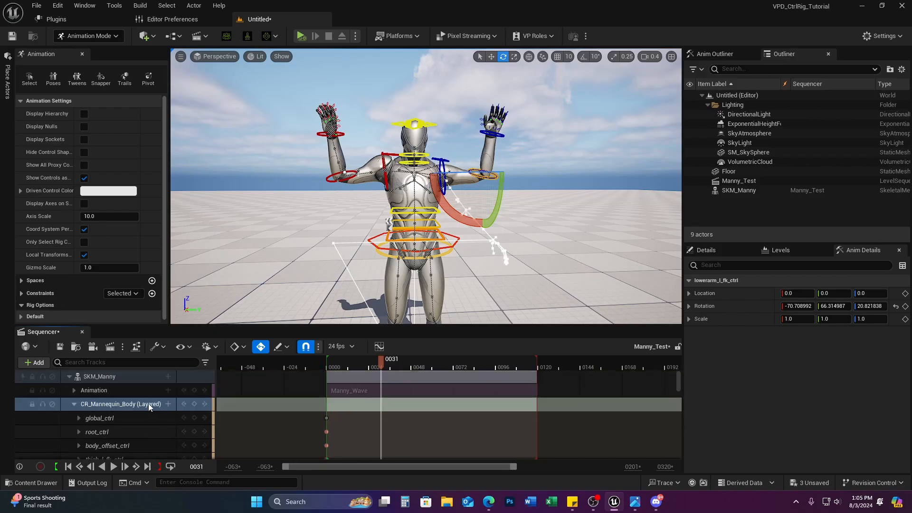
click(74, 405)
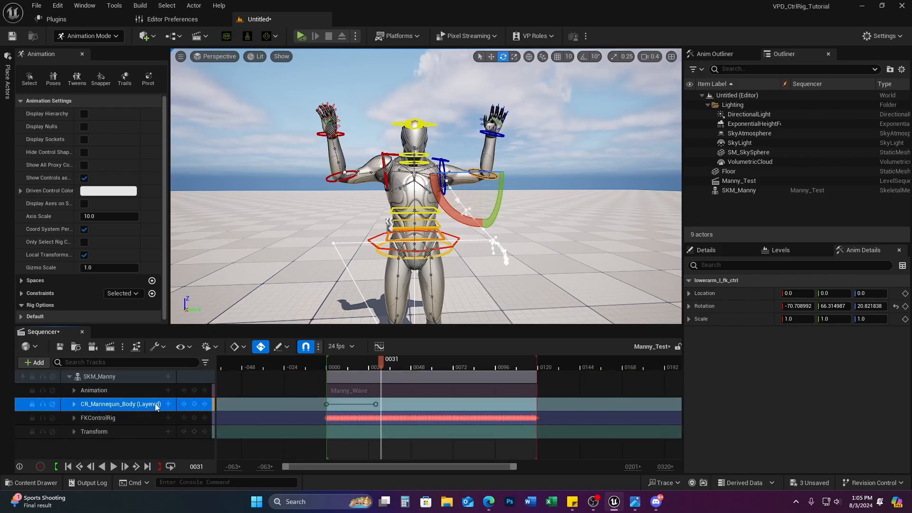
click(116, 418)
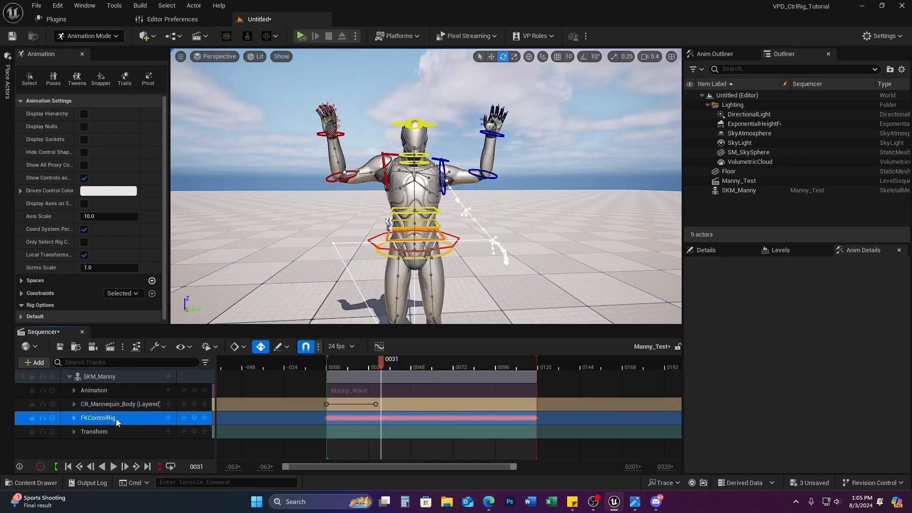
click(125, 405)
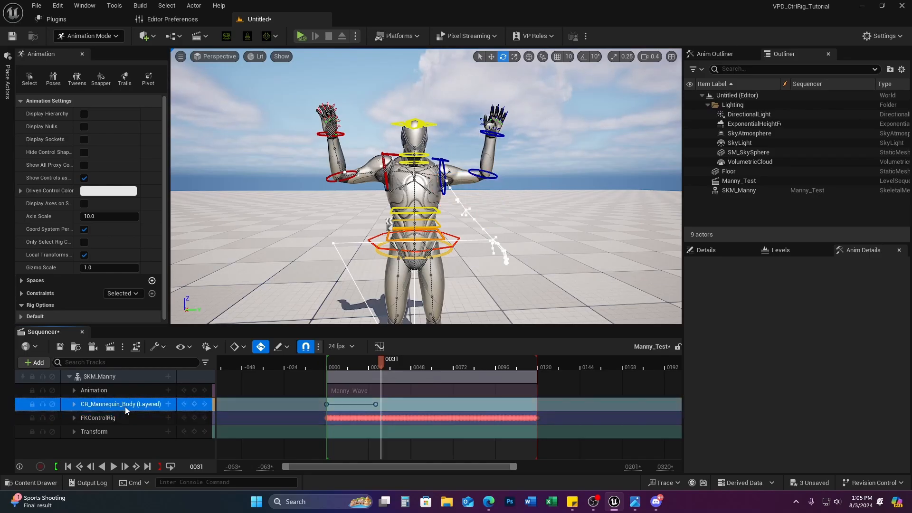
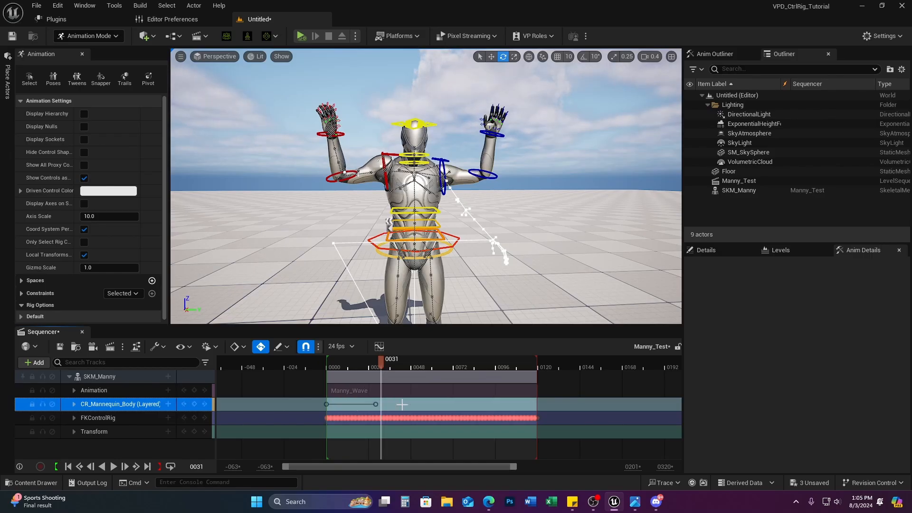
Step: Preview the wave, then bake SKM_Manny's track to an animation sequence in TestAnimations
drag(381, 359, 424, 375)
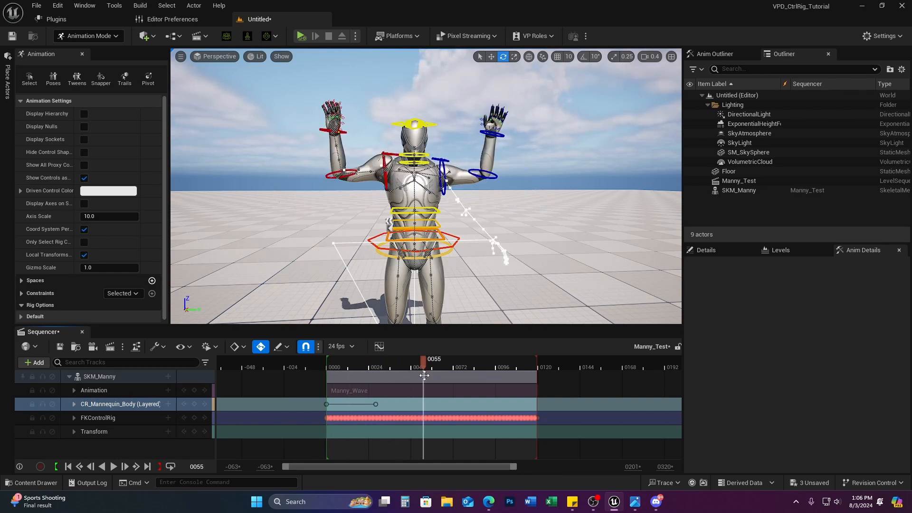
right_click(107, 376)
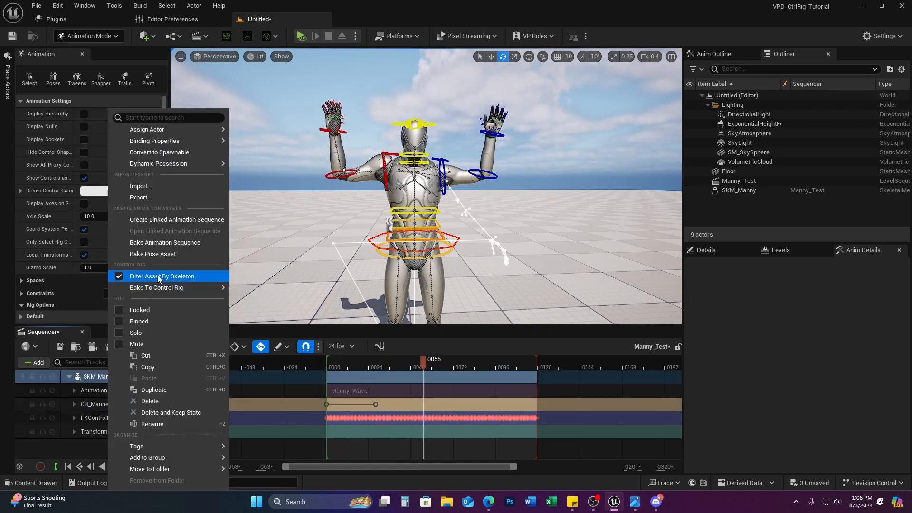
click(164, 242)
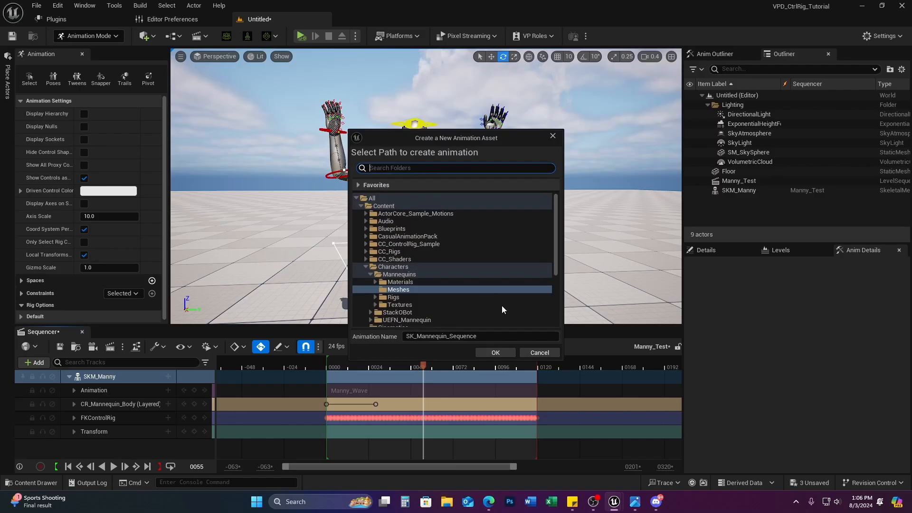
scroll(426, 281, down, 3)
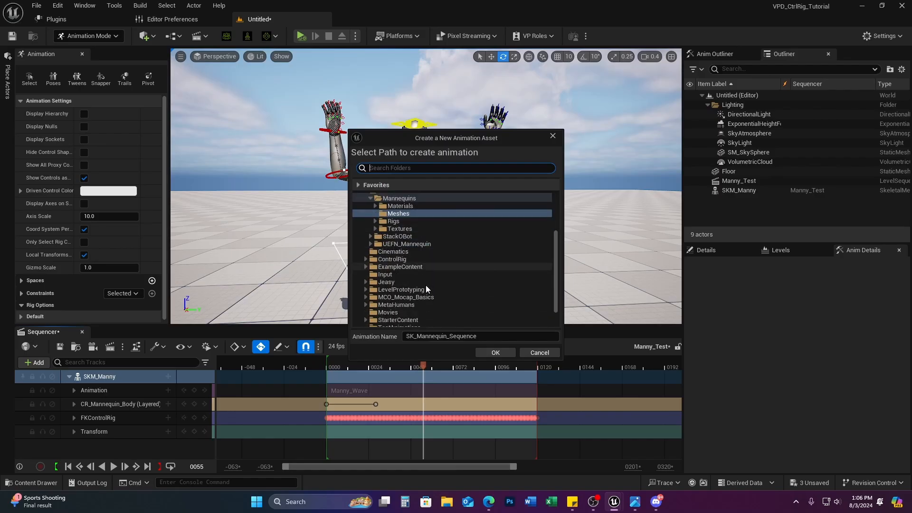
scroll(426, 285, down, 2)
click(403, 300)
Step: Name the sequence Manny_Wave_Twoarms, export it, and open the new asset
drag(478, 337, 428, 338)
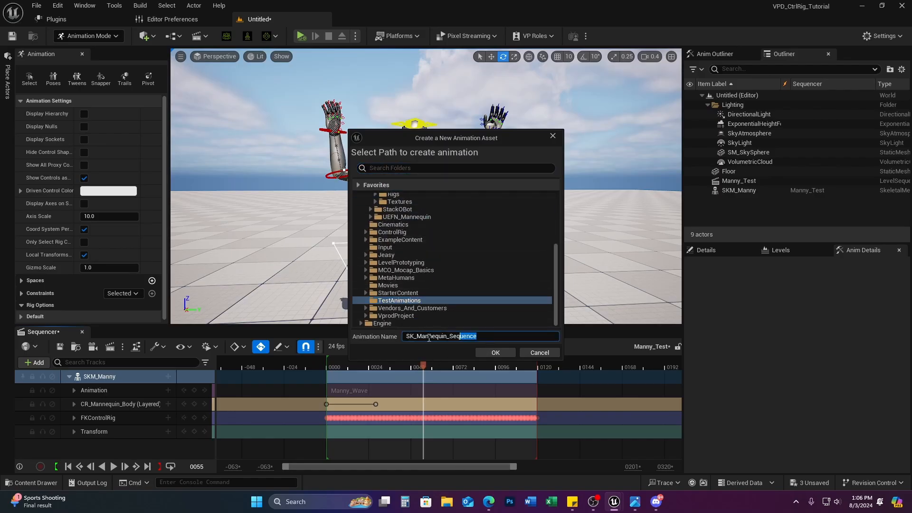
text(Manny_Wave_Twoarms)
key(Return)
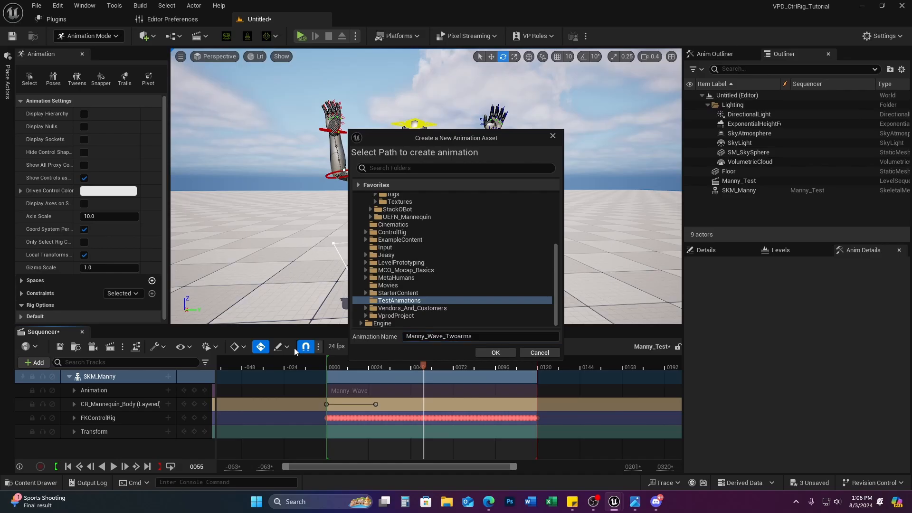
click(490, 353)
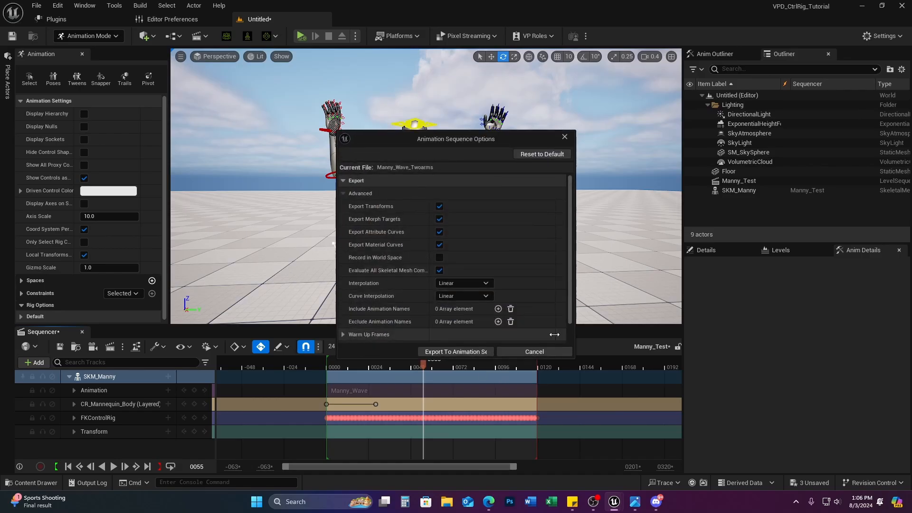
click(481, 352)
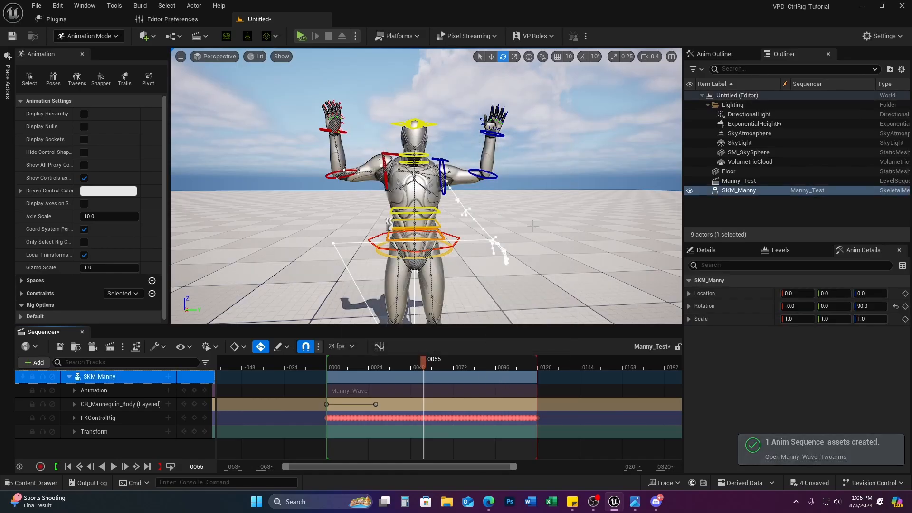
click(811, 455)
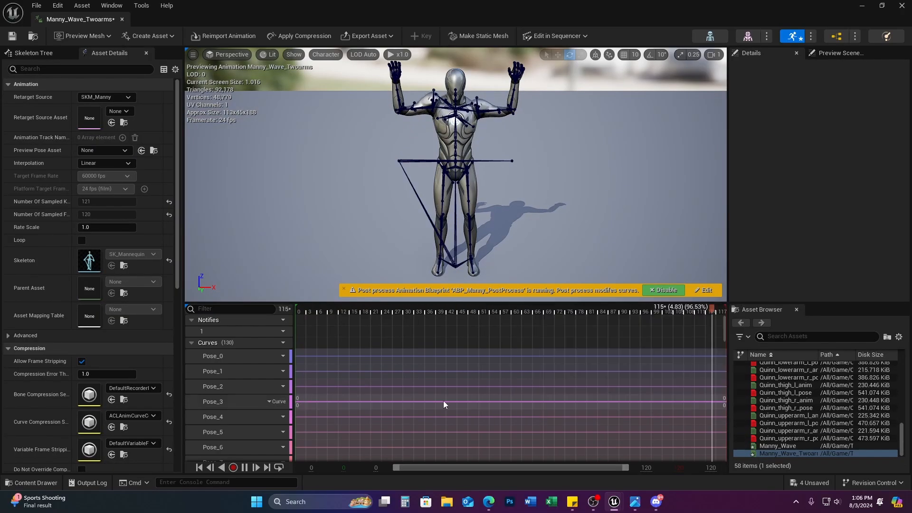
Step: Check the baked Manny_Wave_Twoarms motion and bring up SKM_Manny's add-track list
drag(337, 310, 284, 326)
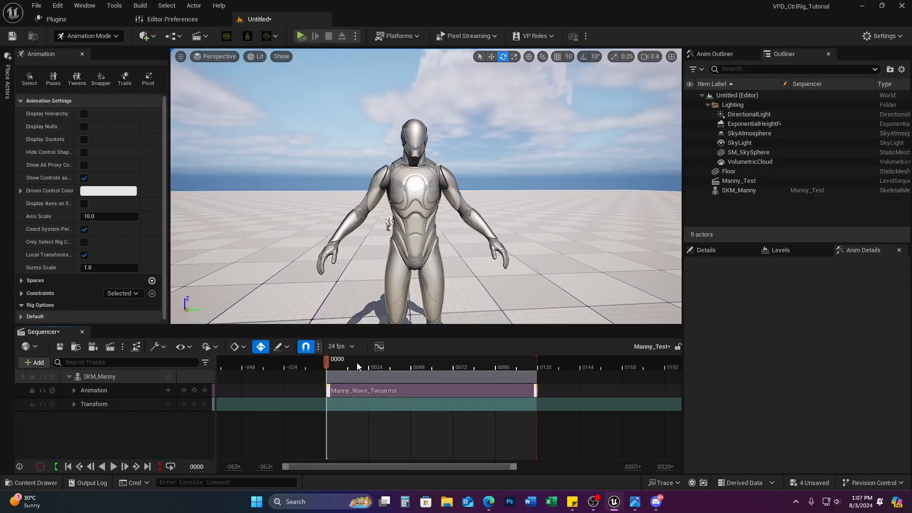
click(169, 376)
Step: Bake SKM_Manny's animation onto a CR_Mannequin_Body control rig track and scrub to verify the keys
click(114, 376)
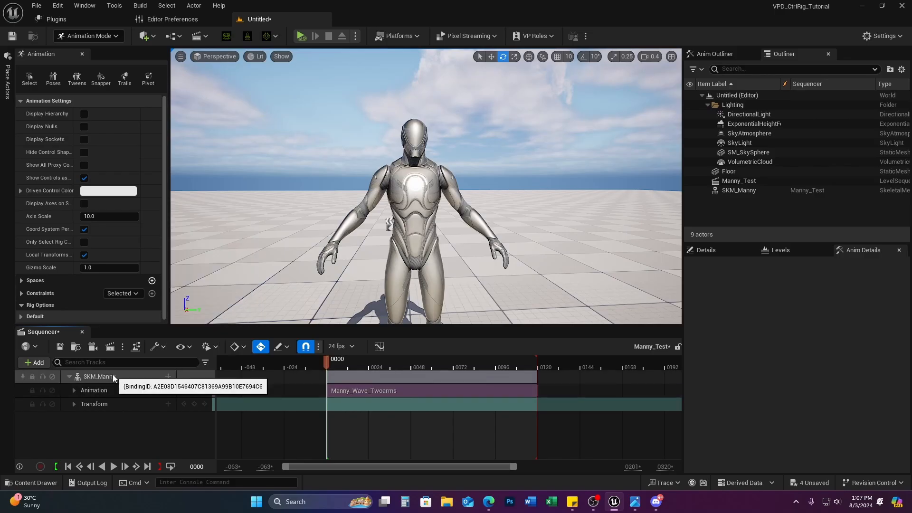
right_click(114, 376)
mouse_move(183, 288)
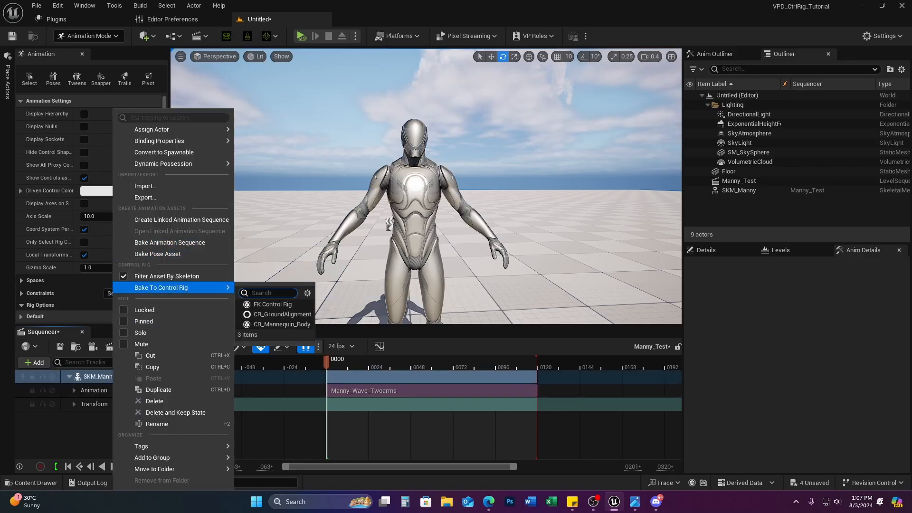
click(281, 324)
click(514, 351)
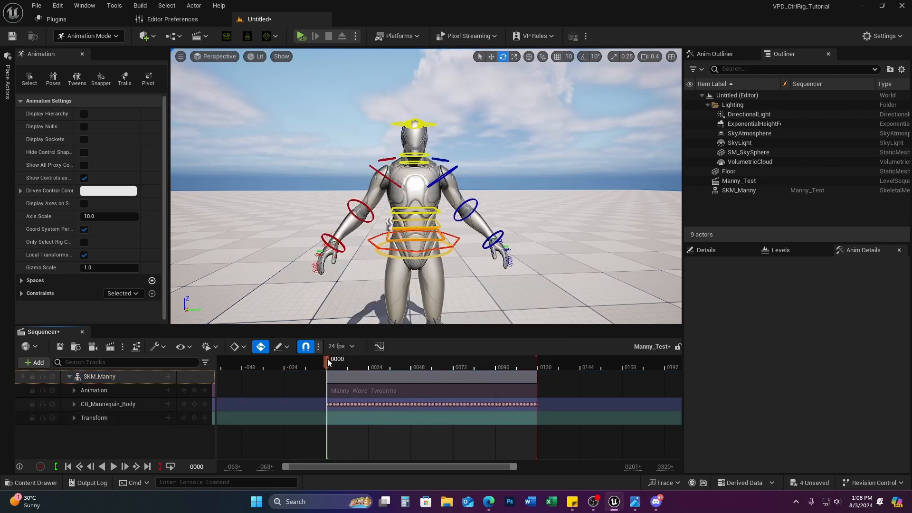
drag(328, 362, 381, 363)
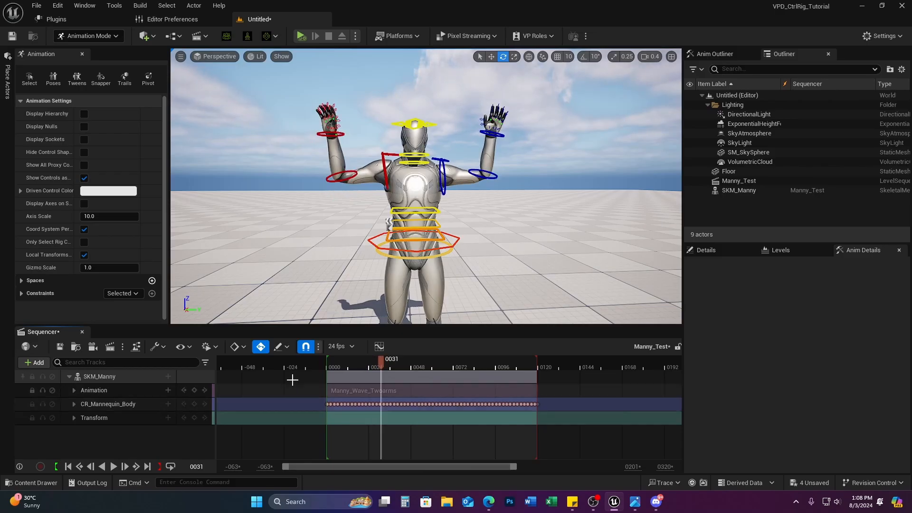
key(Up)
Step: Add an additive CR_Mannequin_Body layer, select head_ctrl, and key it at frame 0
click(168, 403)
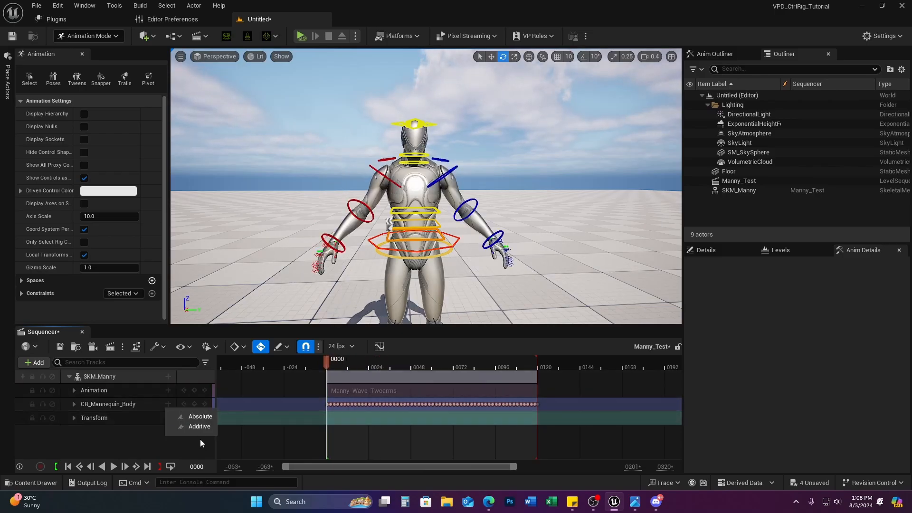
click(197, 426)
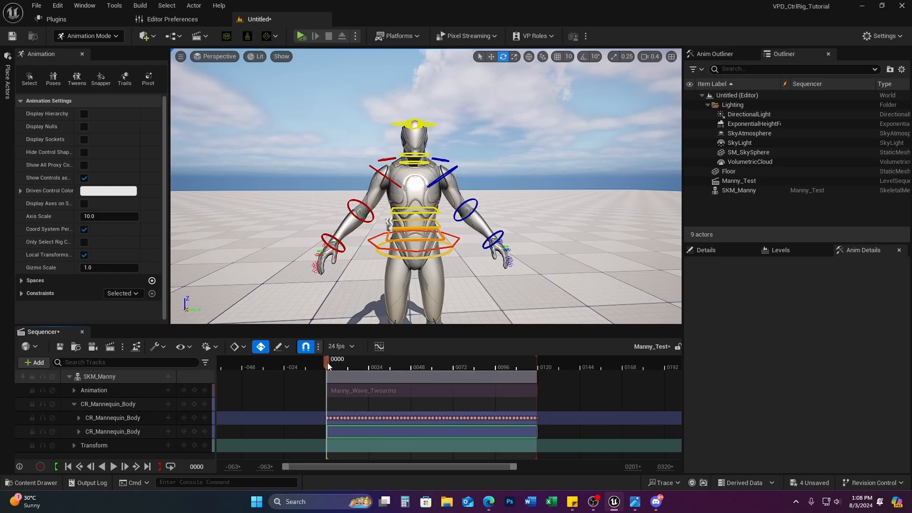
drag(326, 363, 364, 366)
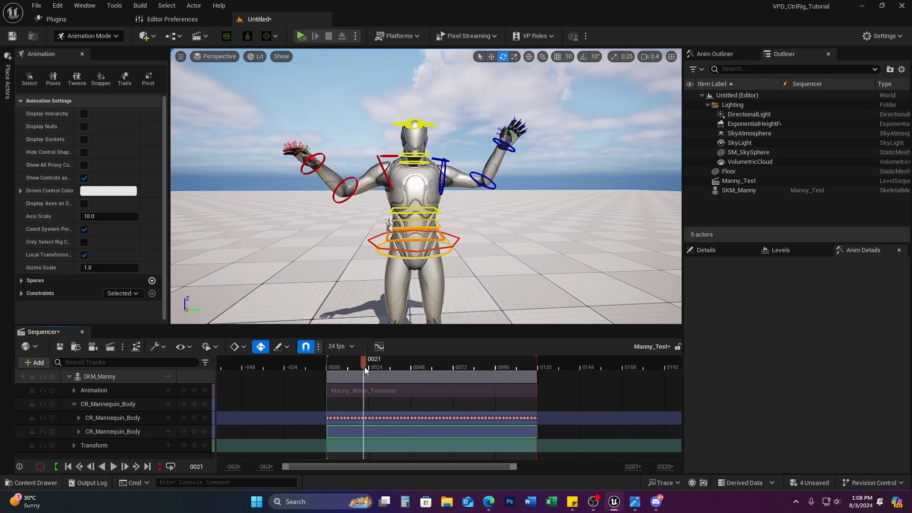
click(425, 124)
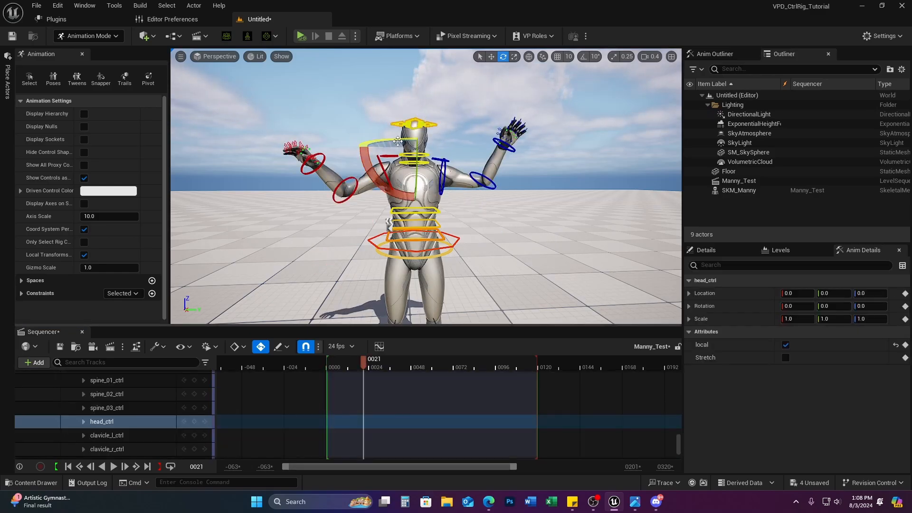
drag(350, 363, 326, 364)
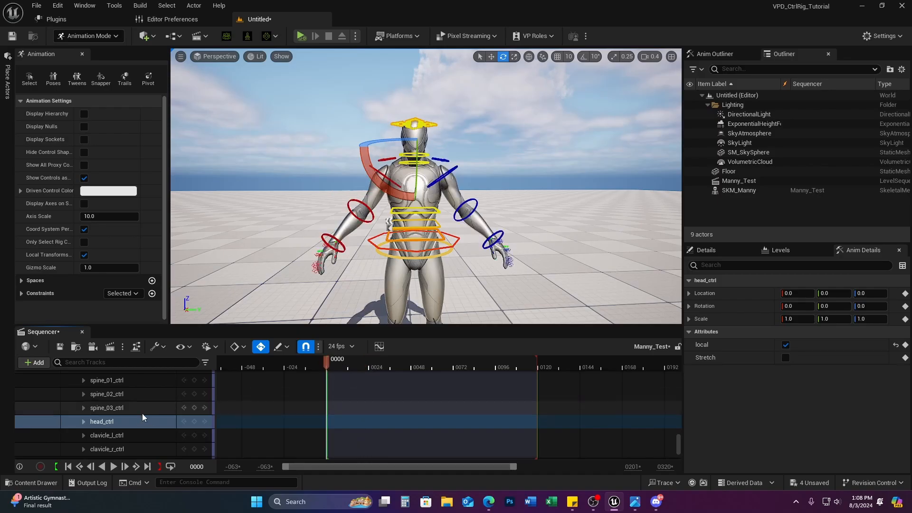
scroll(145, 409, up, 20)
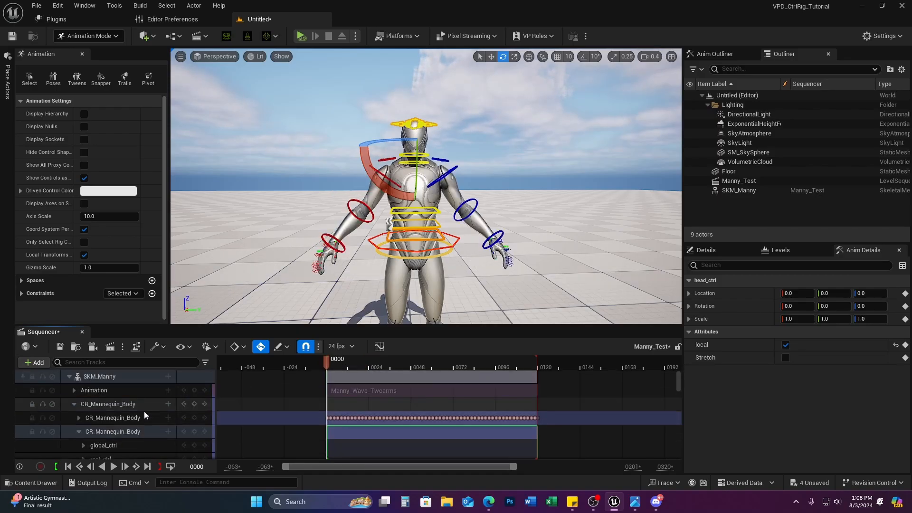
click(79, 431)
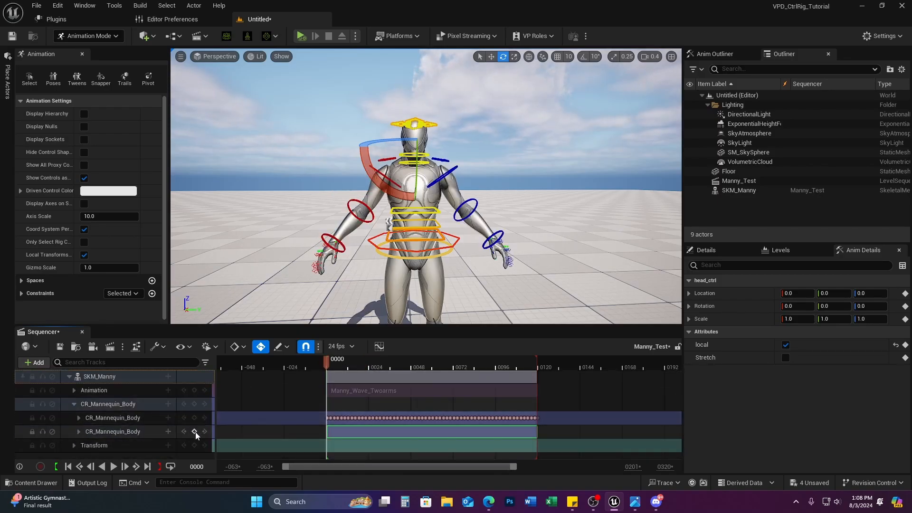
key(Return)
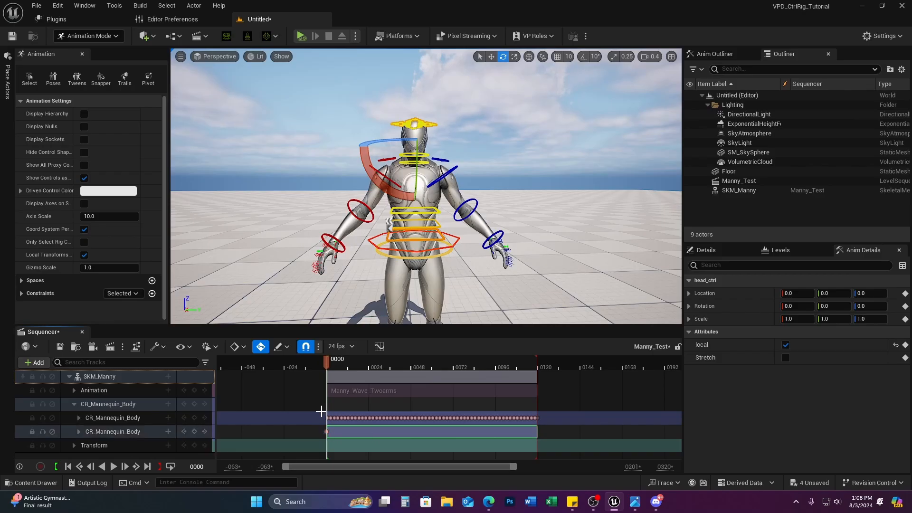
Step: At frame 35, turn and tilt Manny's head sideways, then preview the motion
drag(326, 361, 389, 361)
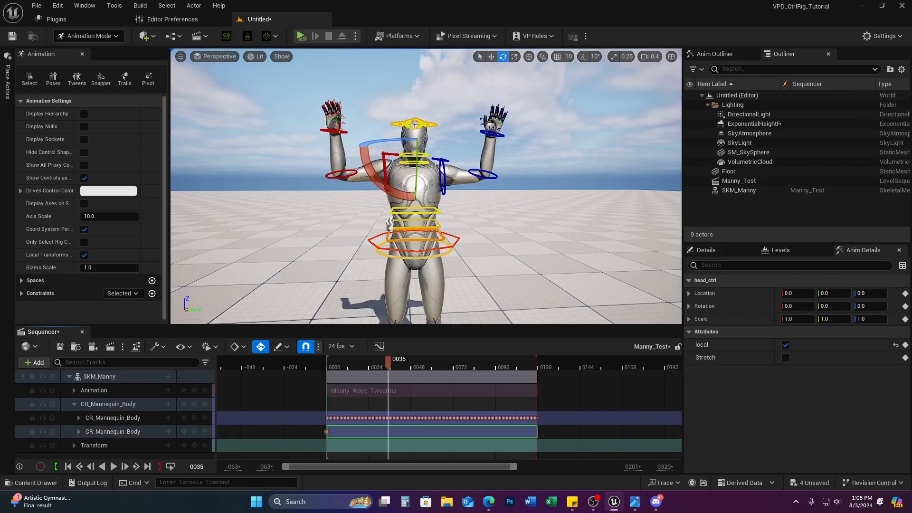
drag(404, 138, 399, 139)
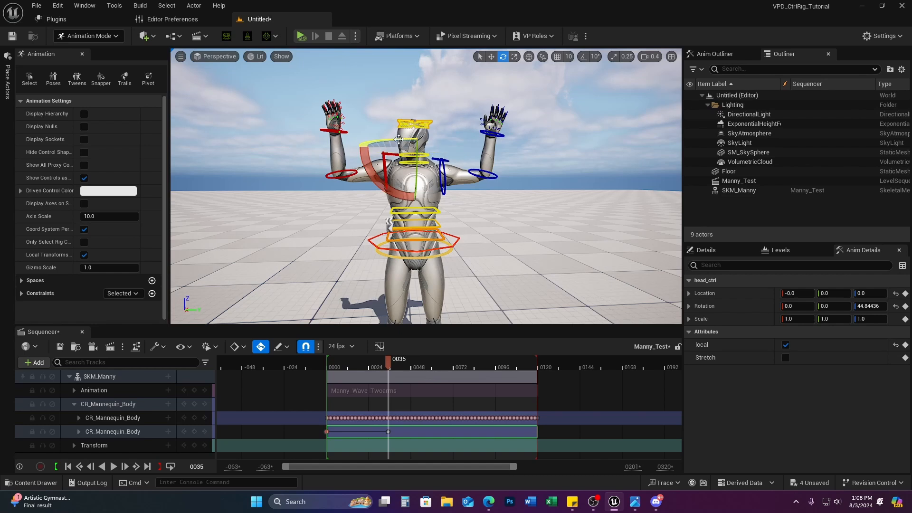
drag(377, 186, 363, 164)
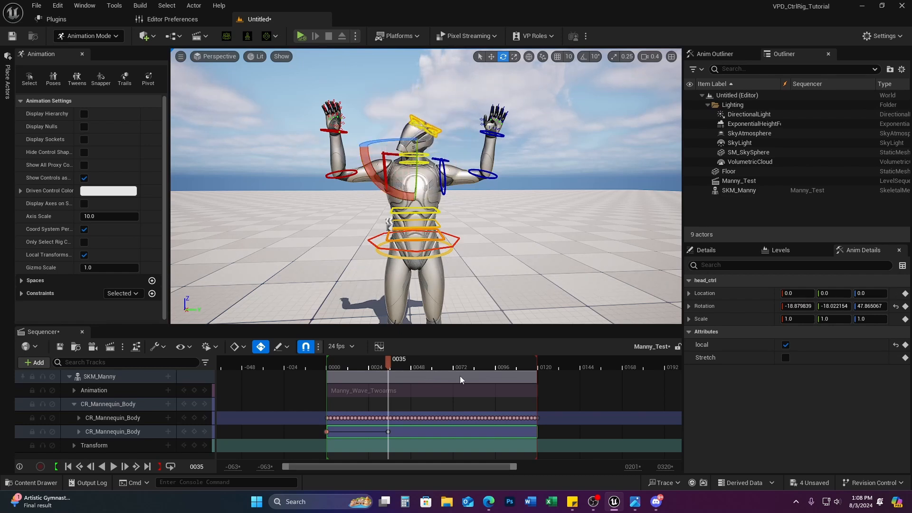
drag(385, 368, 353, 374)
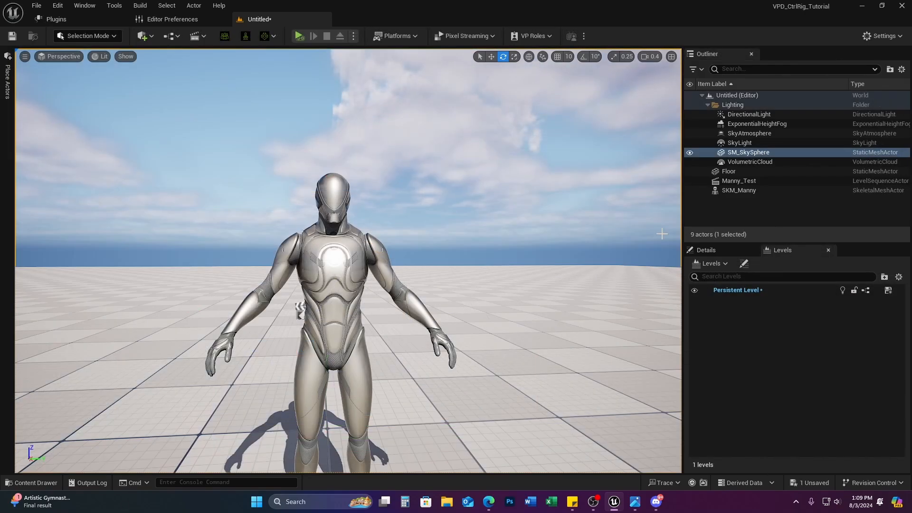
Step: Select SKM_Manny in the Outliner and browse to its skeletal mesh asset
click(706, 250)
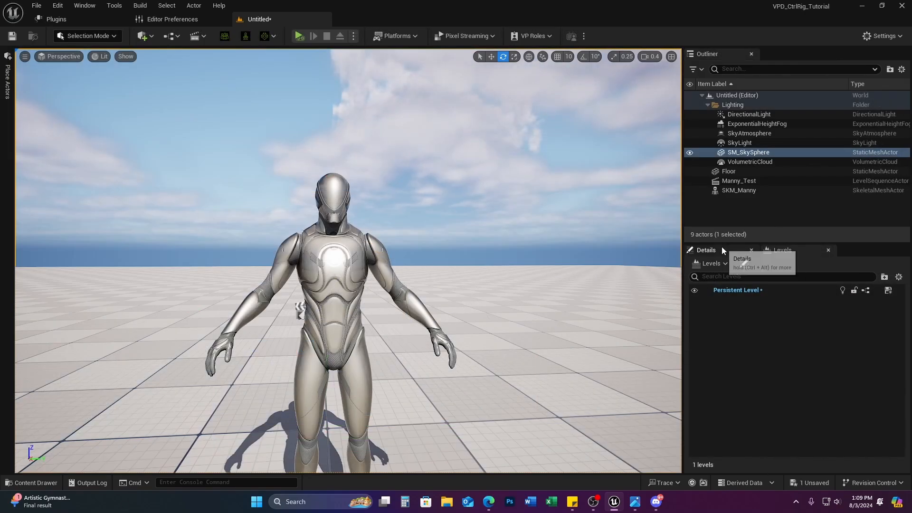
click(738, 190)
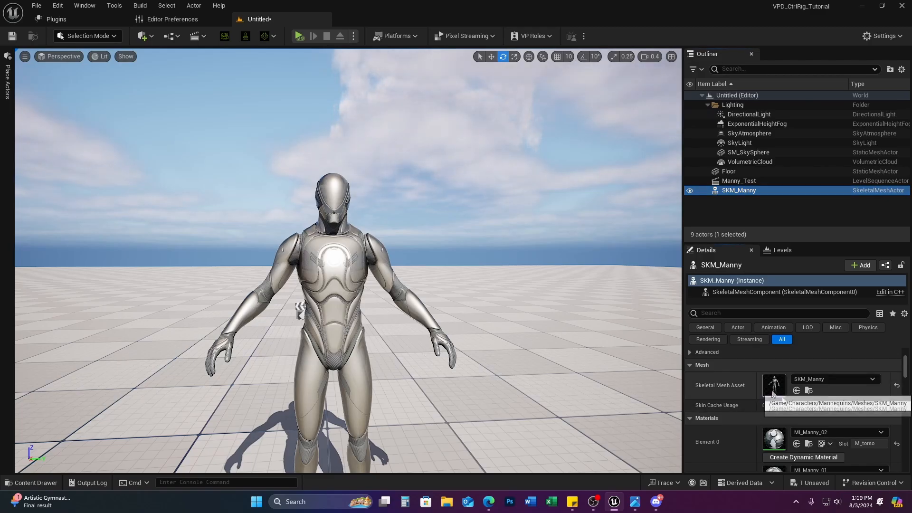
click(808, 391)
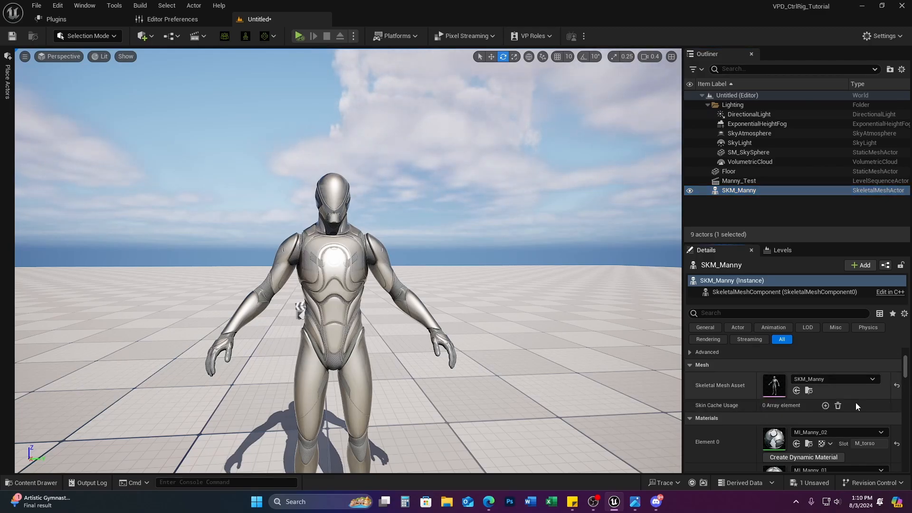
click(809, 390)
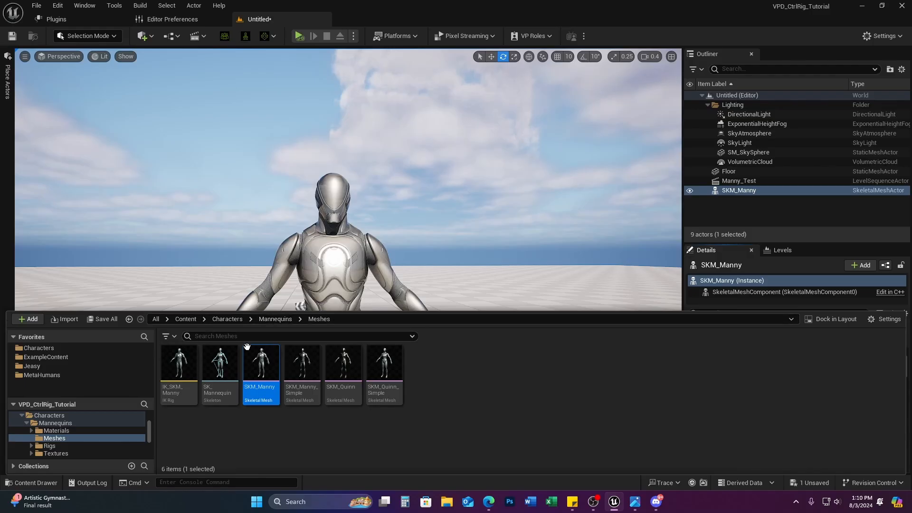
click(48, 483)
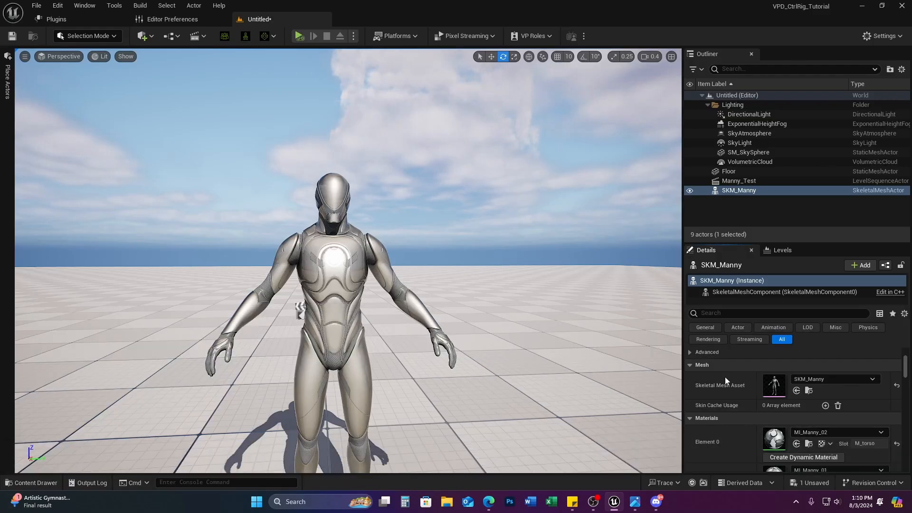
Step: Reselect SKM_Manny, browse to its mesh again, and reopen the Content Drawer on the Meshes folder
click(748, 152)
click(736, 190)
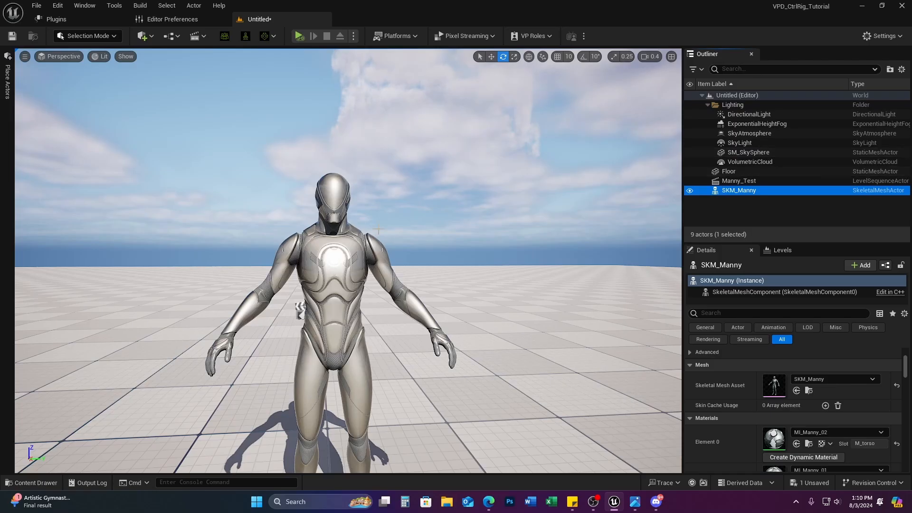
click(537, 327)
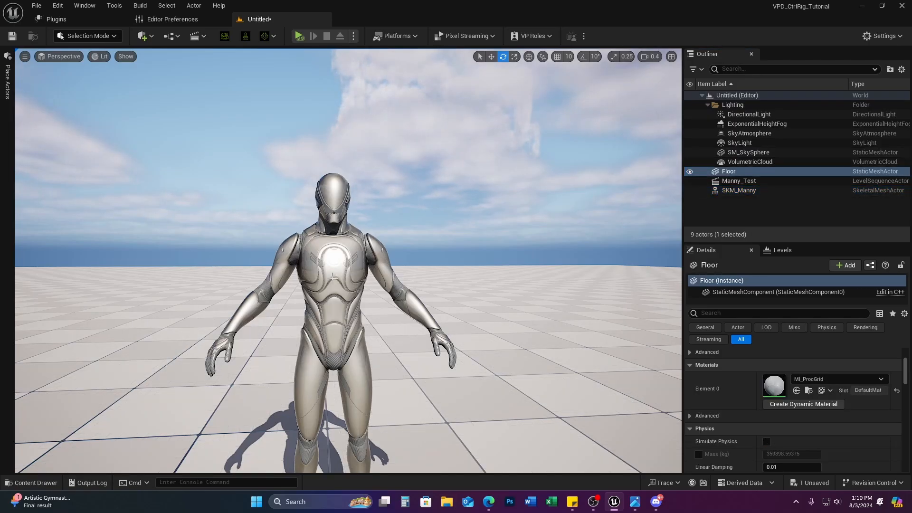
click(741, 190)
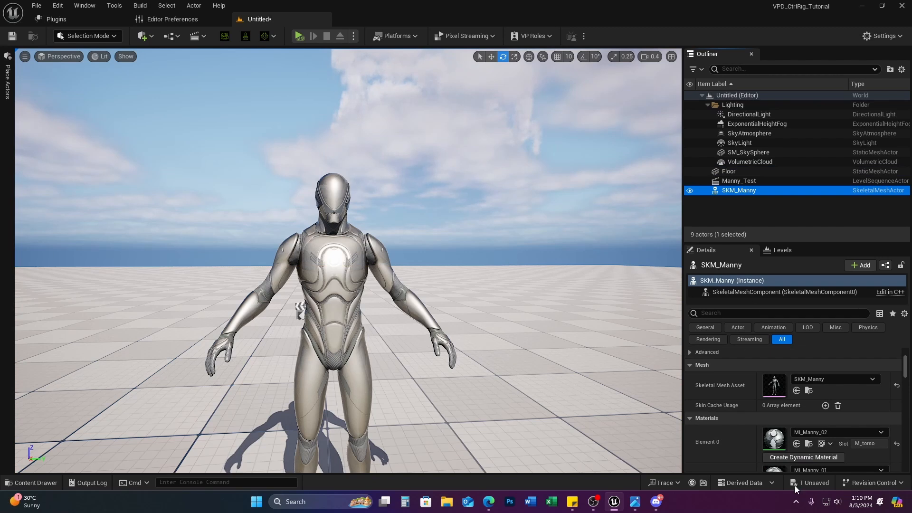
click(808, 392)
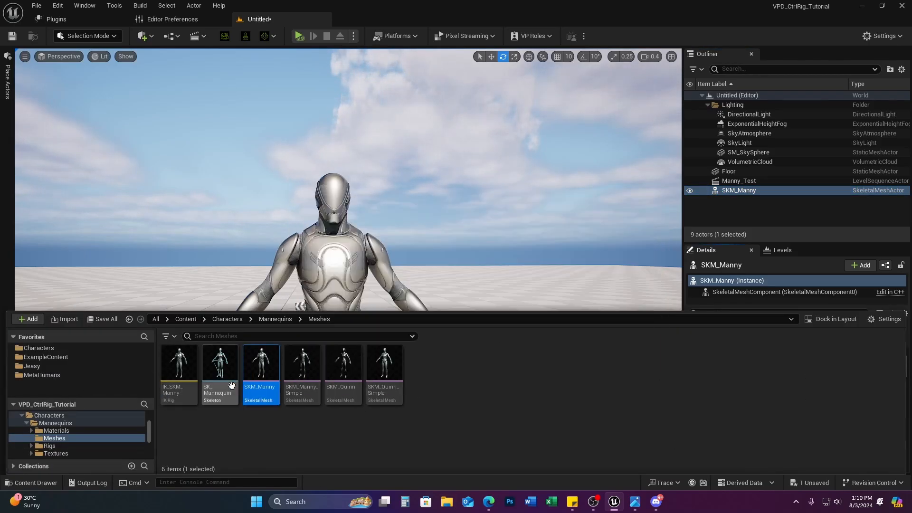
drag(256, 361, 306, 311)
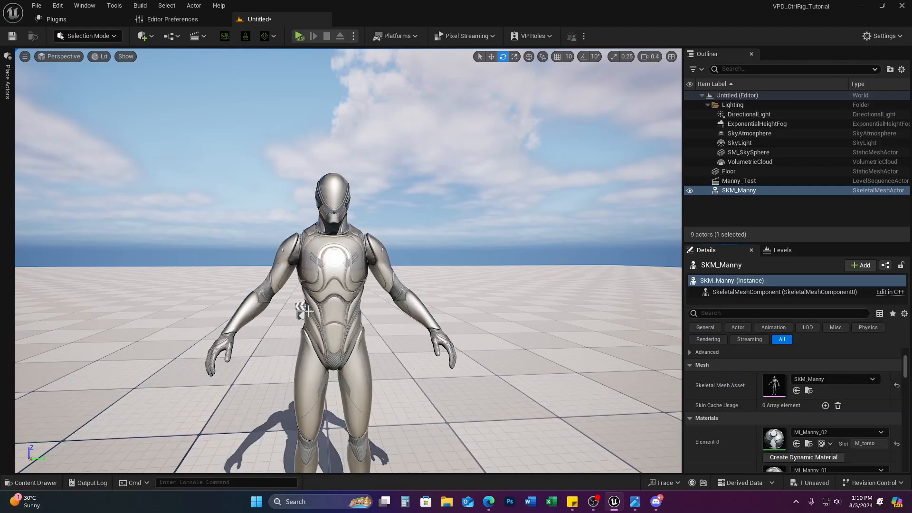
click(765, 190)
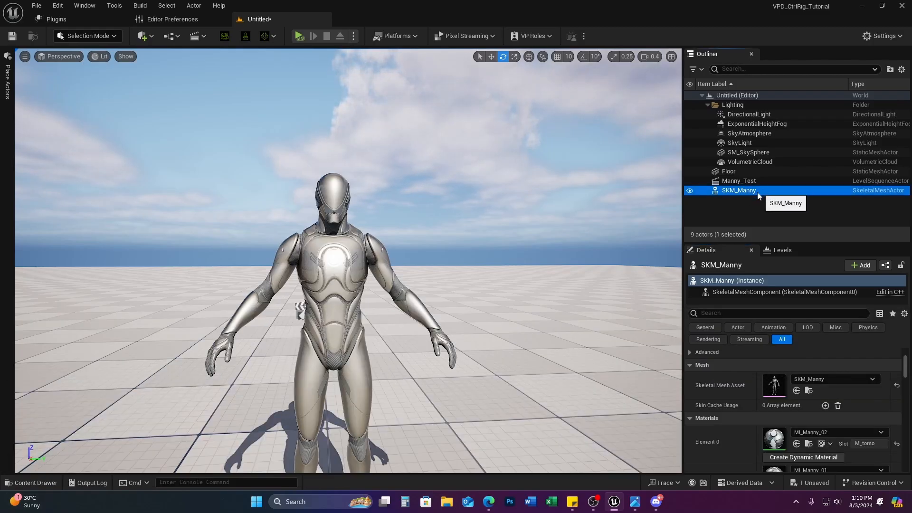
key(ctrl+space)
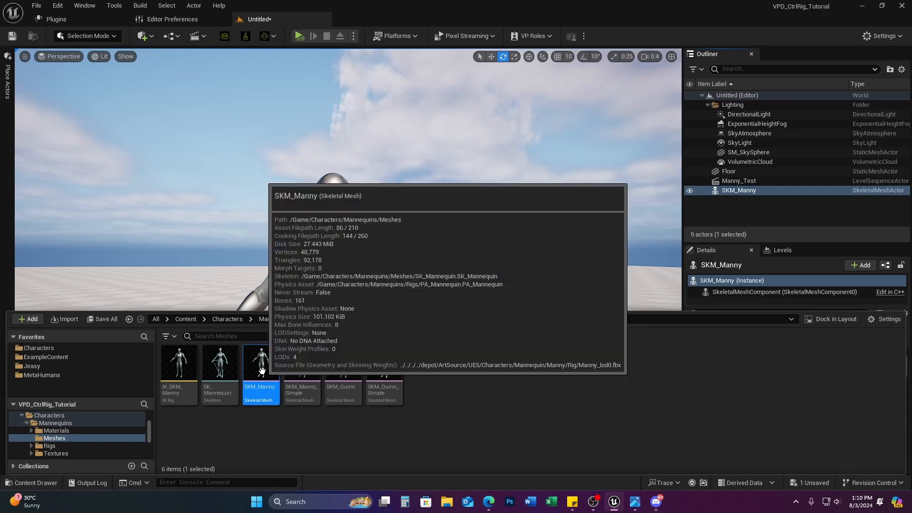
Step: Create a Modular Rig control rig from the SKM_Manny asset, producing SKM_Manny_CtrlRig1
right_click(262, 371)
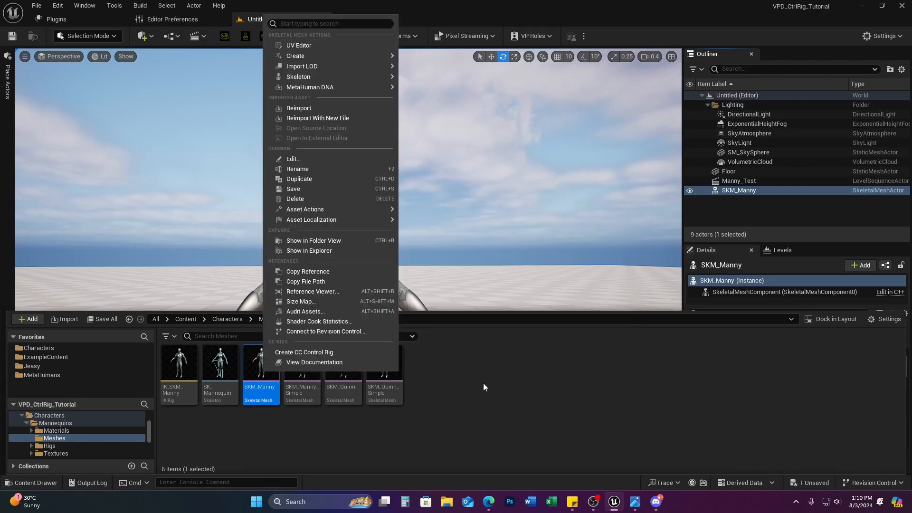
mouse_move(332, 57)
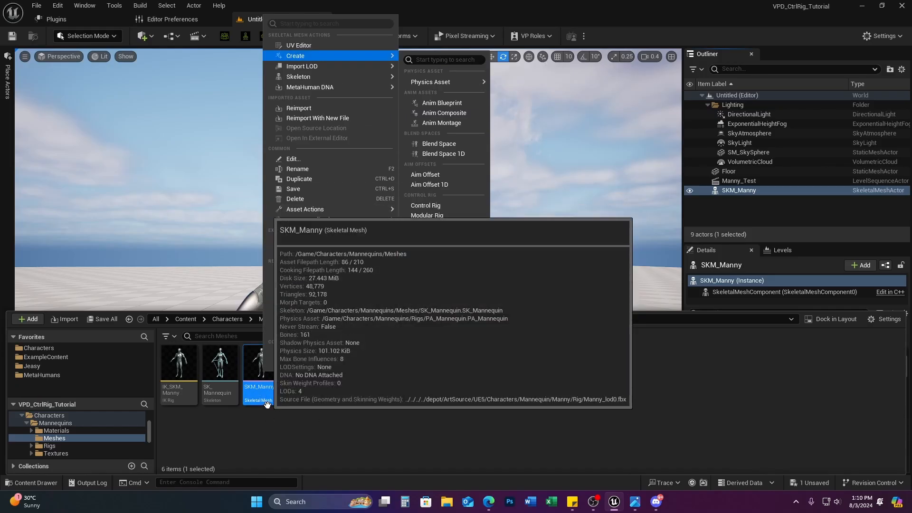
click(280, 428)
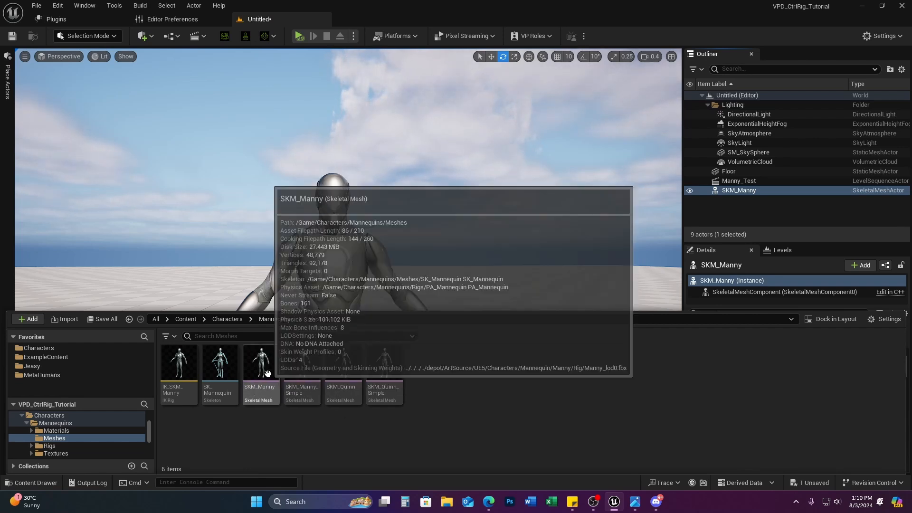
right_click(250, 390)
mouse_move(328, 51)
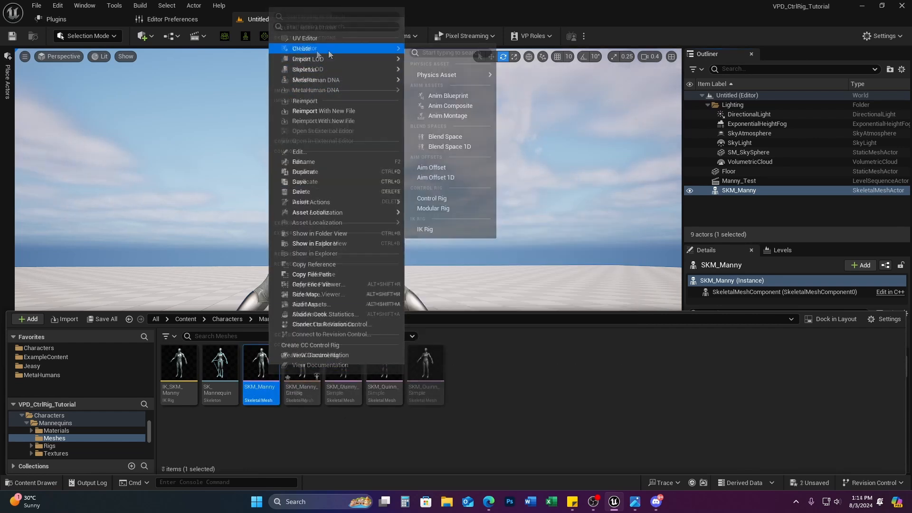
mouse_move(451, 75)
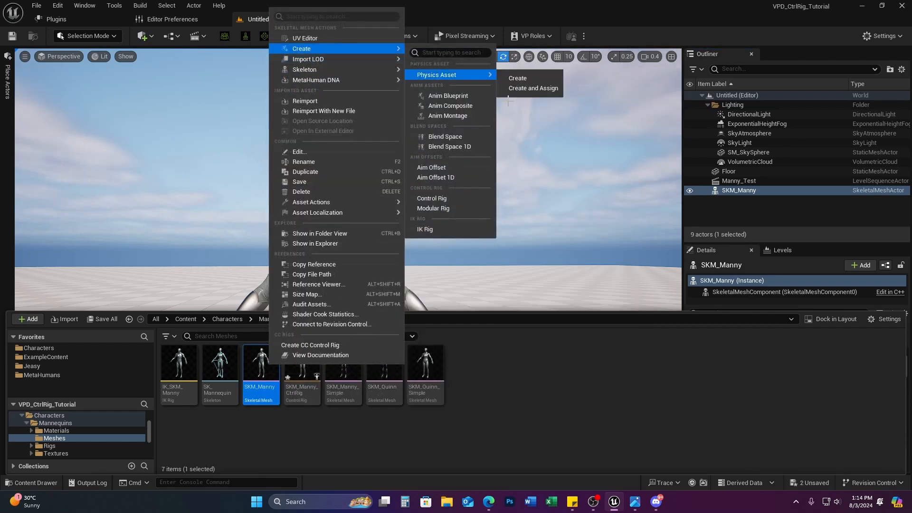
click(453, 209)
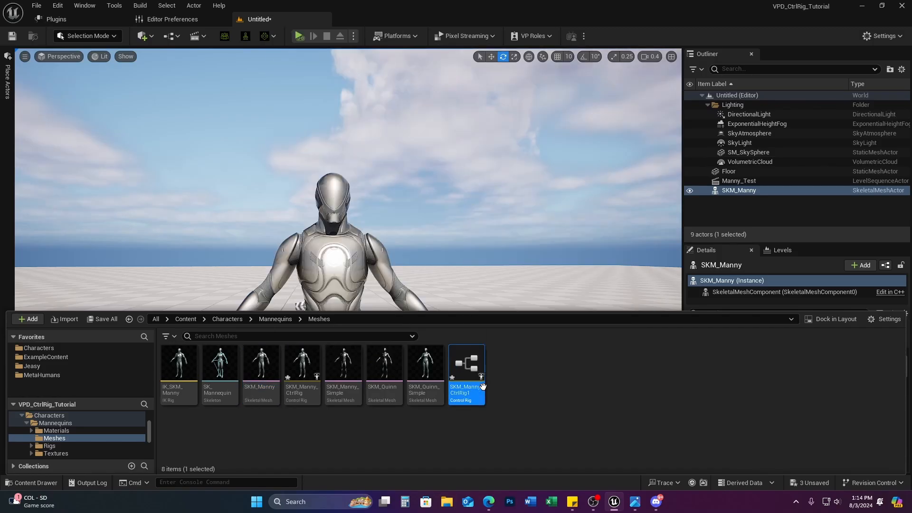
Step: Open SKM_Manny_CtrlRig1, compile it, and switch Module Assets to Tiles view
double_click(466, 366)
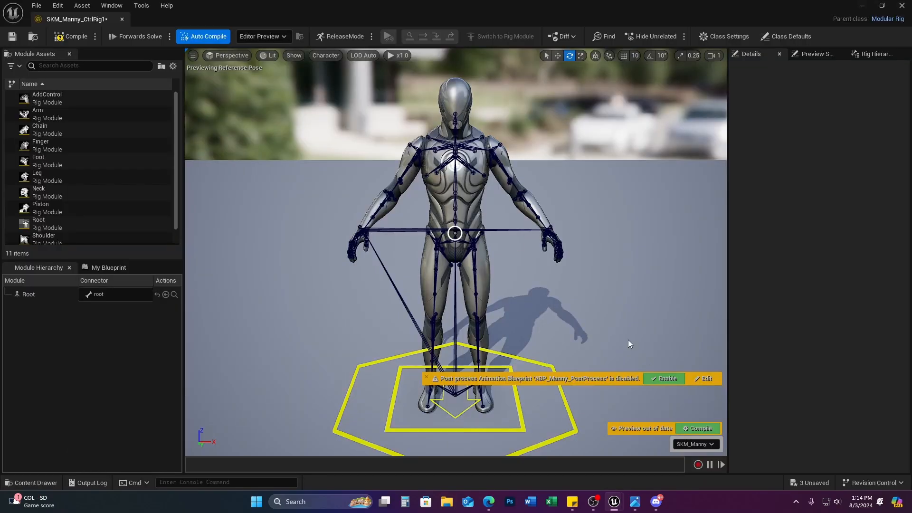
click(711, 429)
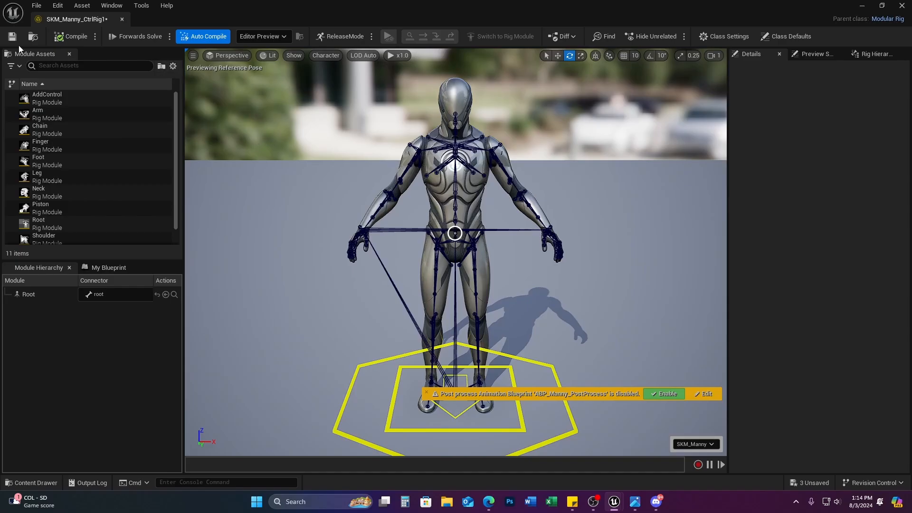
click(173, 66)
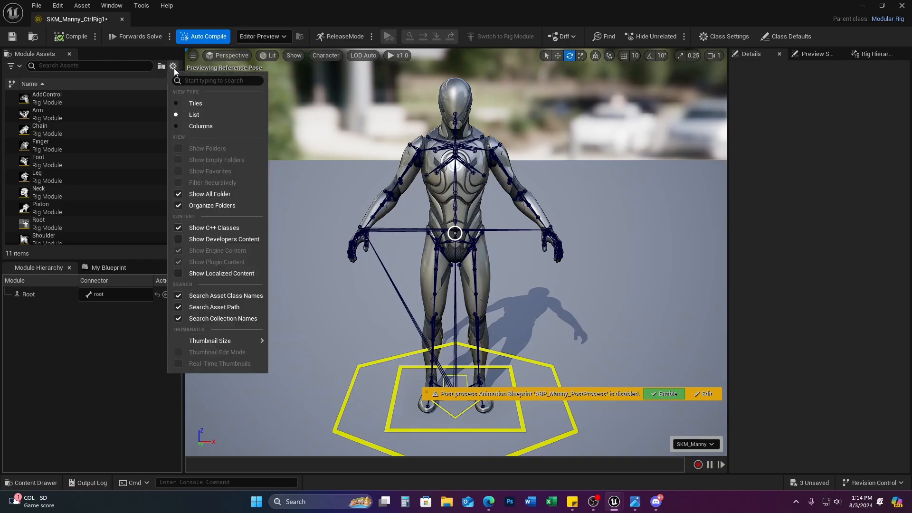
click(191, 103)
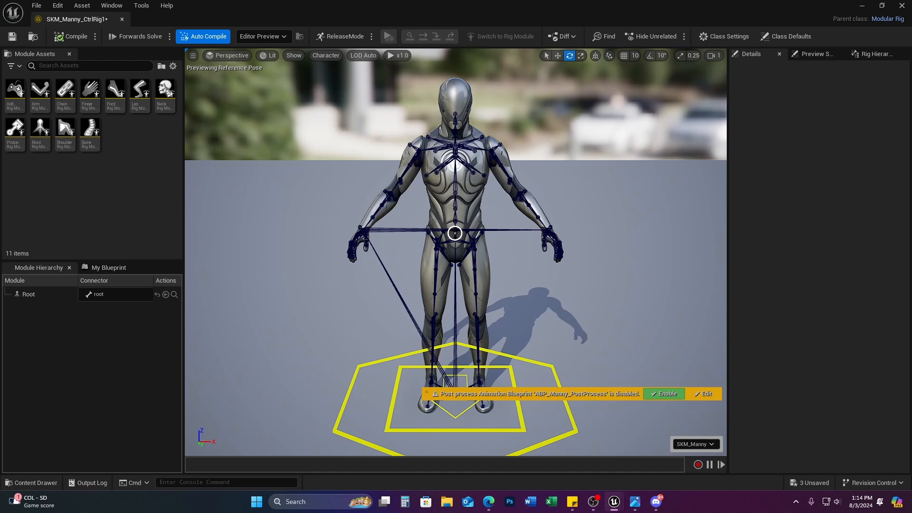
Step: Close Compiler Results, dismiss the post-process warning, and toggle the pelvis bone selection
drag(419, 184, 531, 127)
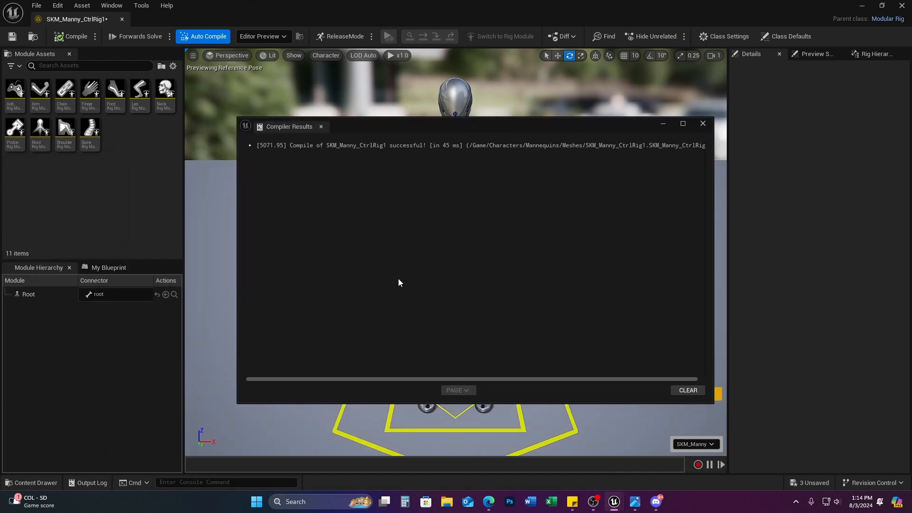
click(703, 123)
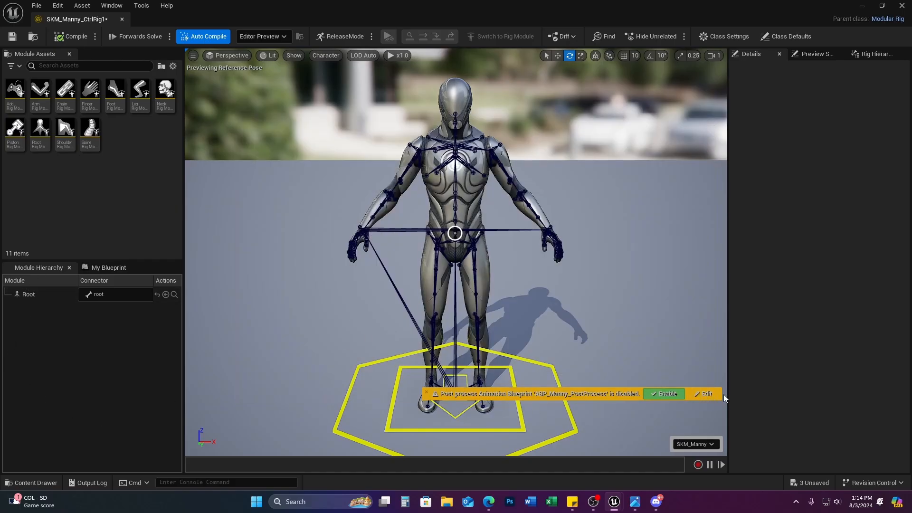
click(431, 394)
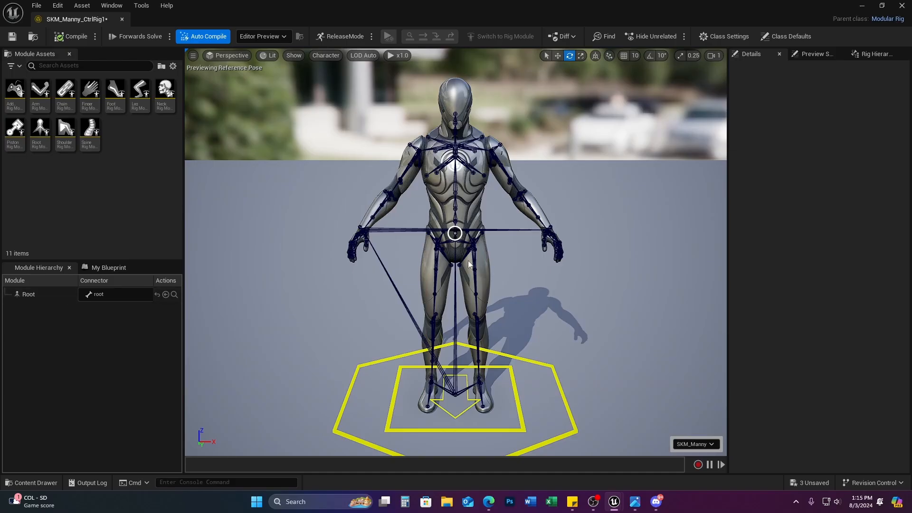
click(466, 243)
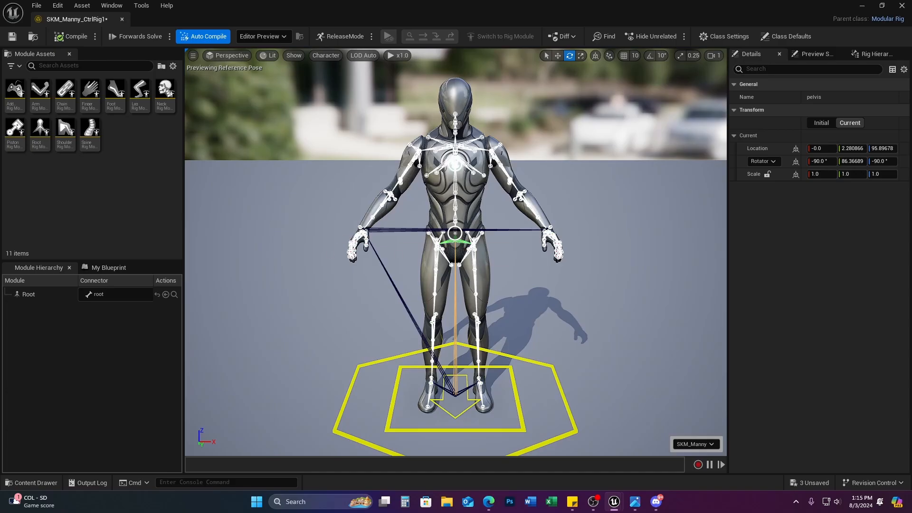
click(499, 245)
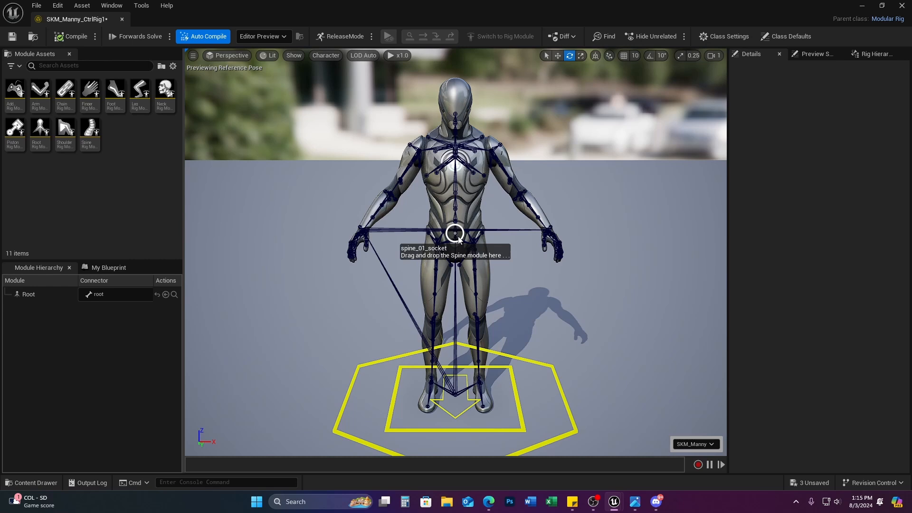
mouse_move(90, 132)
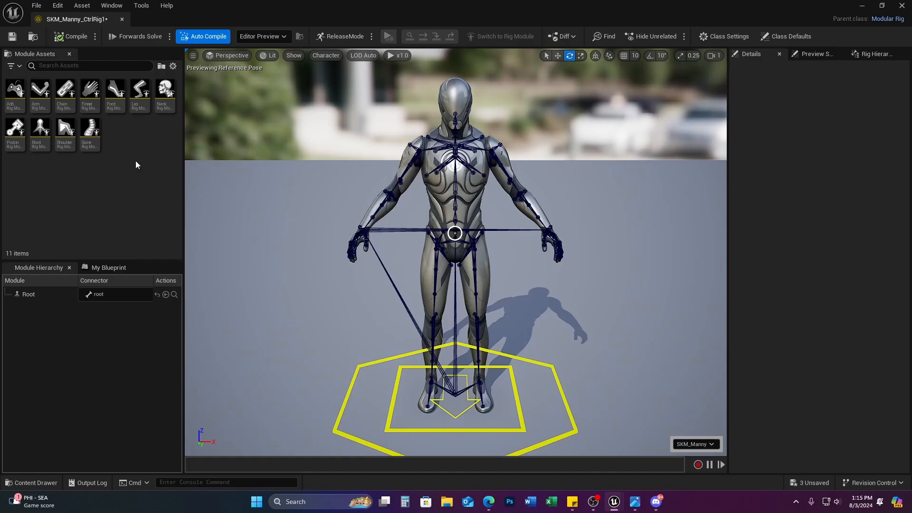
Step: Widen the Module Assets panel and attach the Spine module to spine_01_socket
ctrl+scroll(136, 161, up, 1)
ctrl+scroll(136, 161, down, 1)
ctrl+scroll(135, 160, up, 1)
ctrl+scroll(135, 161, up, 1)
ctrl+scroll(136, 160, down, 2)
ctrl+scroll(136, 161, up, 1)
ctrl+scroll(135, 161, down, 1)
ctrl+scroll(135, 161, up, 1)
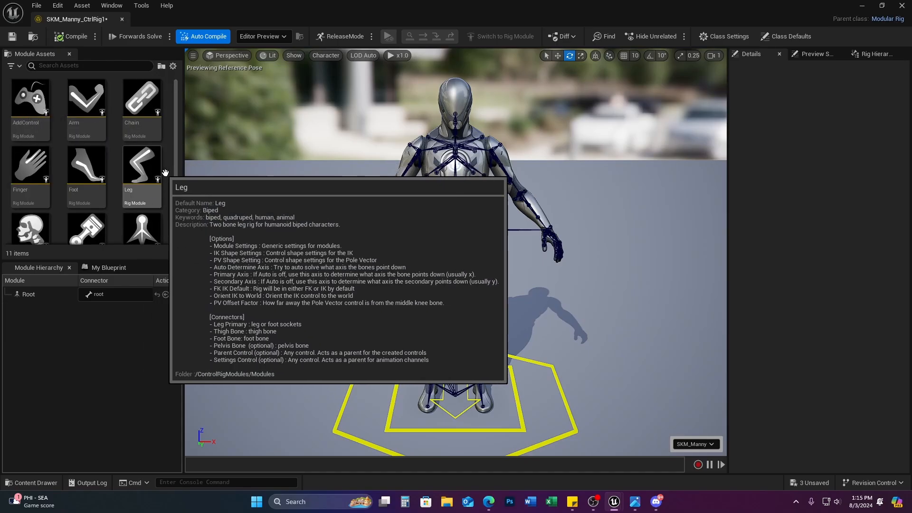
drag(183, 175, 241, 174)
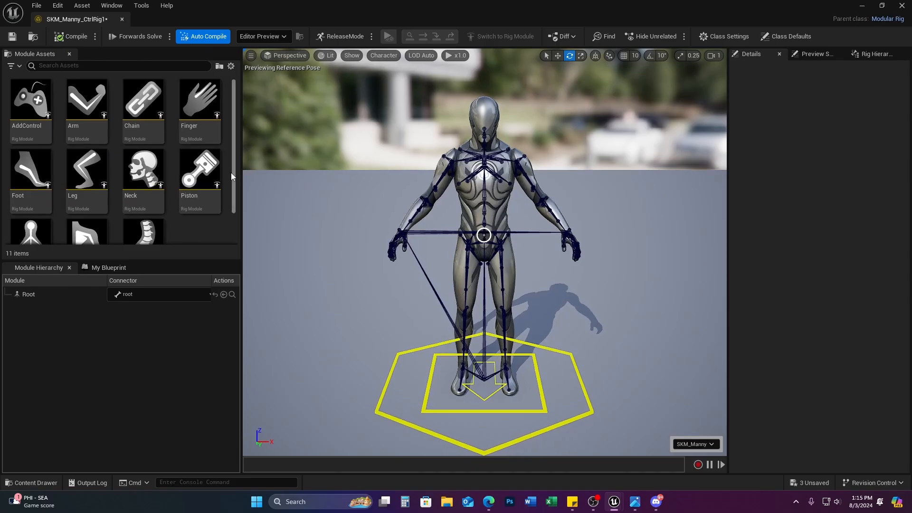
drag(145, 203, 484, 235)
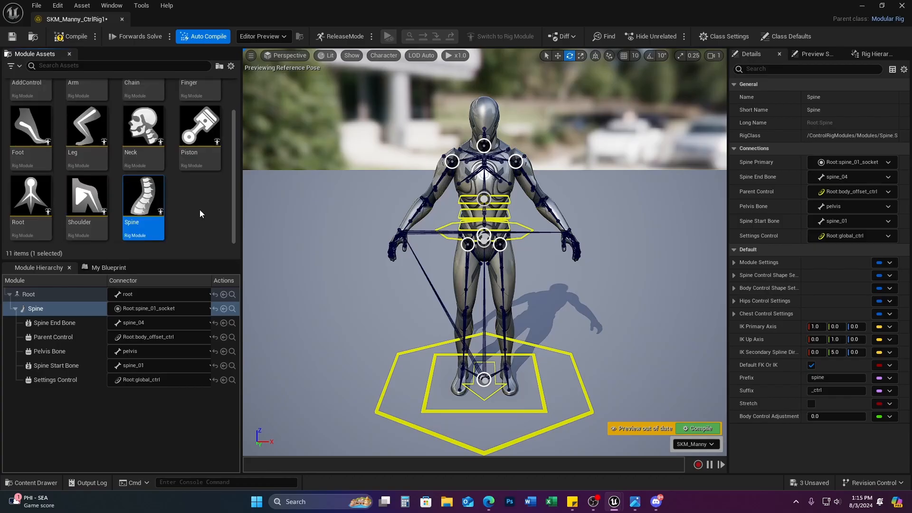
Step: Attach Shoulder modules to the left and right shoulders and Neck to the neck socket
drag(82, 213, 522, 160)
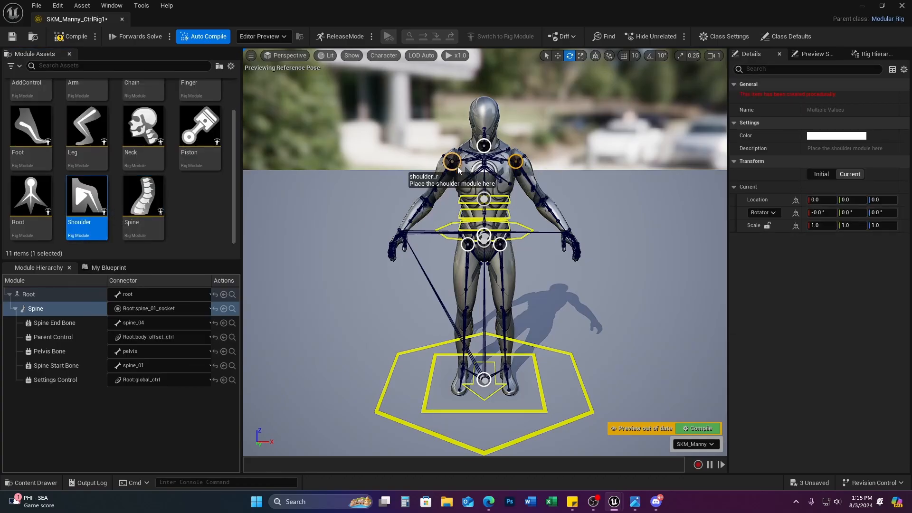
drag(88, 205, 516, 161)
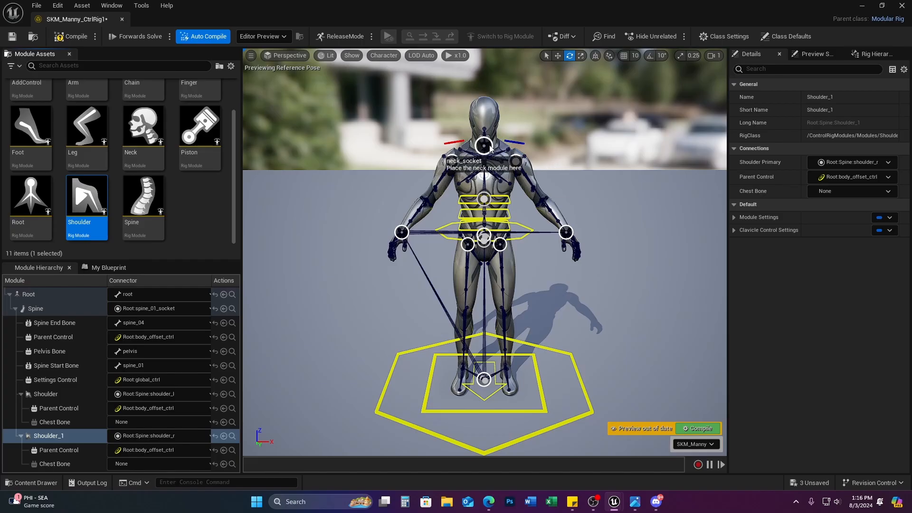
drag(143, 126, 483, 147)
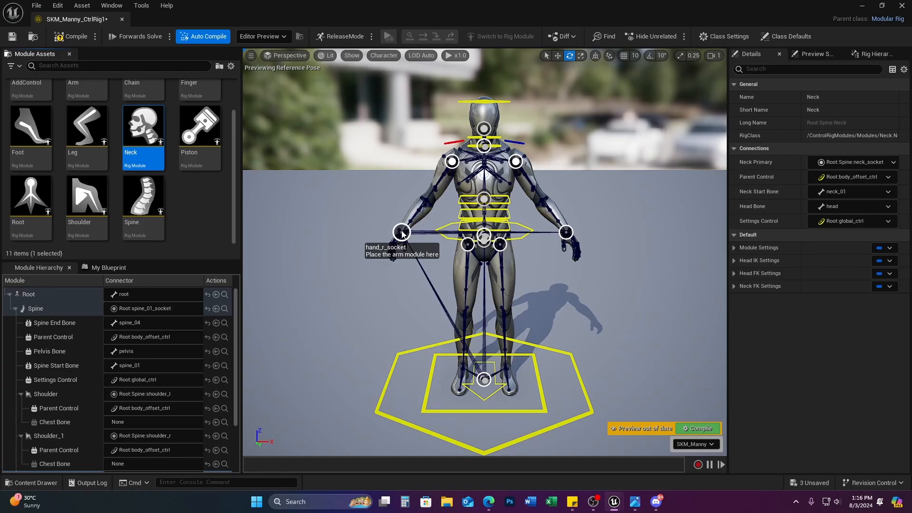
scroll(204, 142, up, 2)
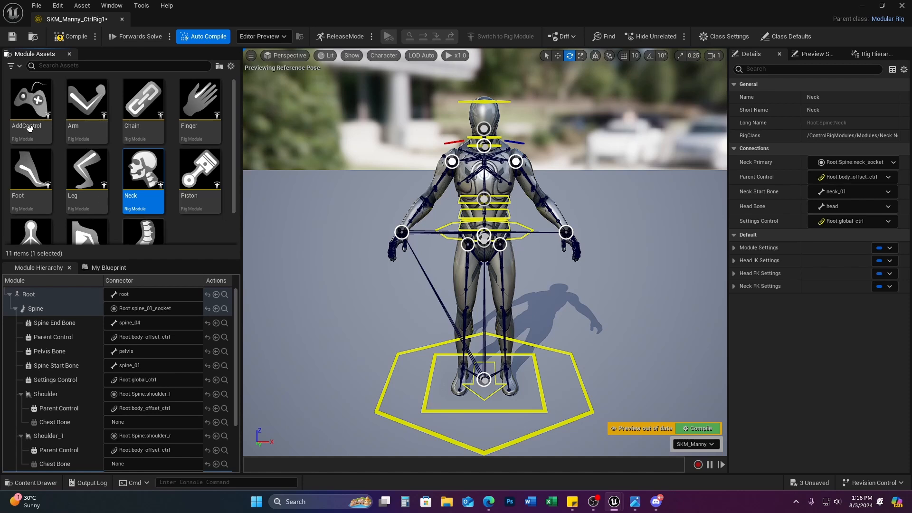
Step: Attach Arm modules to the right and left Shoulder hand sockets
mouse_move(127, 126)
scroll(213, 155, down, 2)
mouse_move(213, 155)
scroll(213, 155, up, 2)
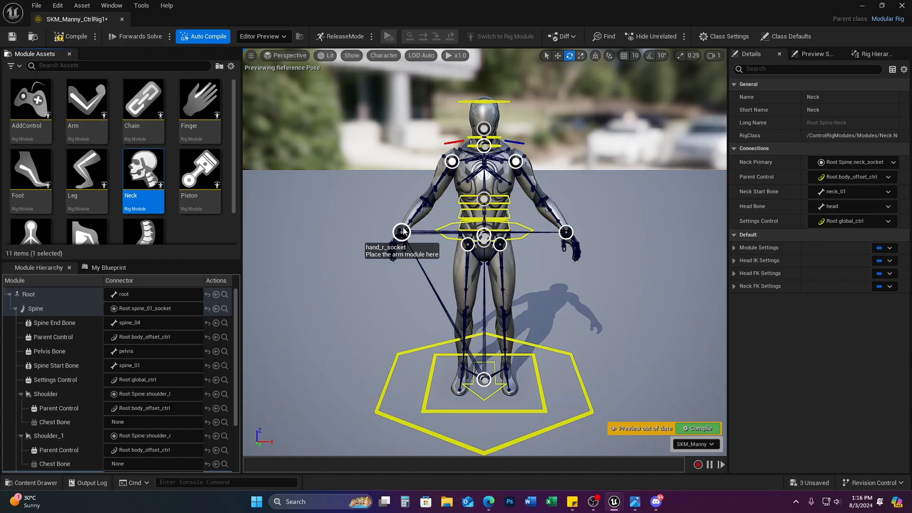
drag(93, 104, 402, 232)
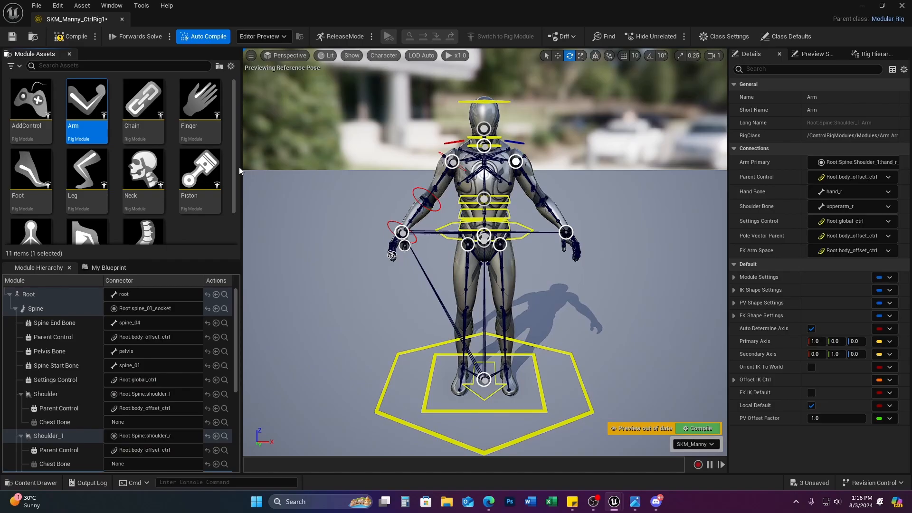
drag(110, 113, 566, 232)
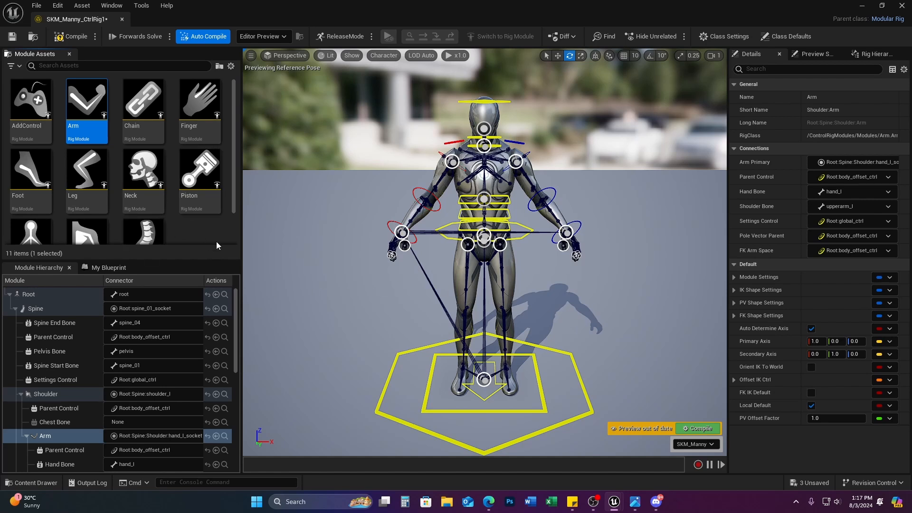
scroll(212, 227, down, 2)
scroll(212, 227, down, 1)
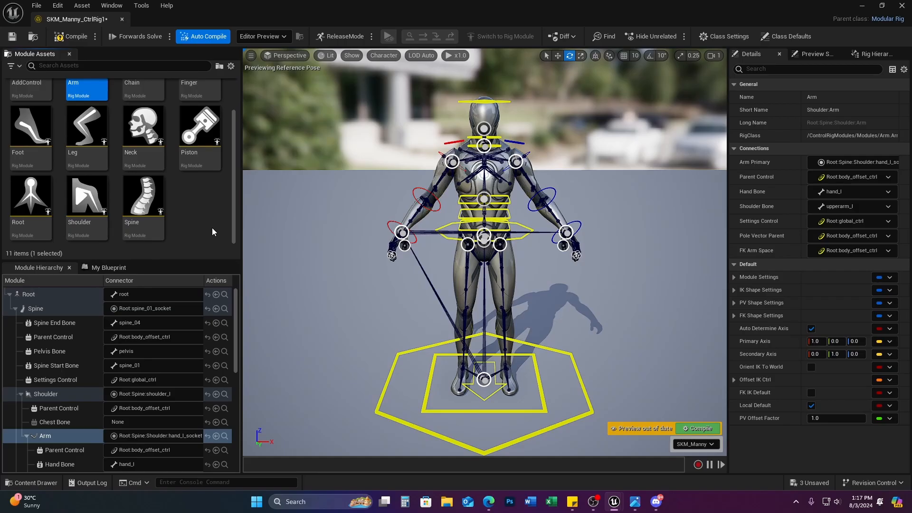
mouse_move(99, 129)
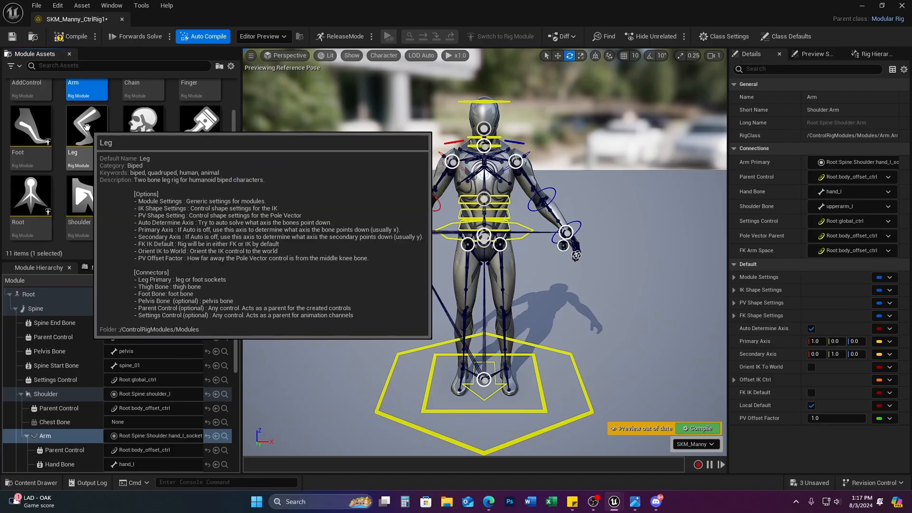
Step: Attach a Leg module to thigh_l_socket and turn off its FK IK Default
drag(88, 127, 500, 246)
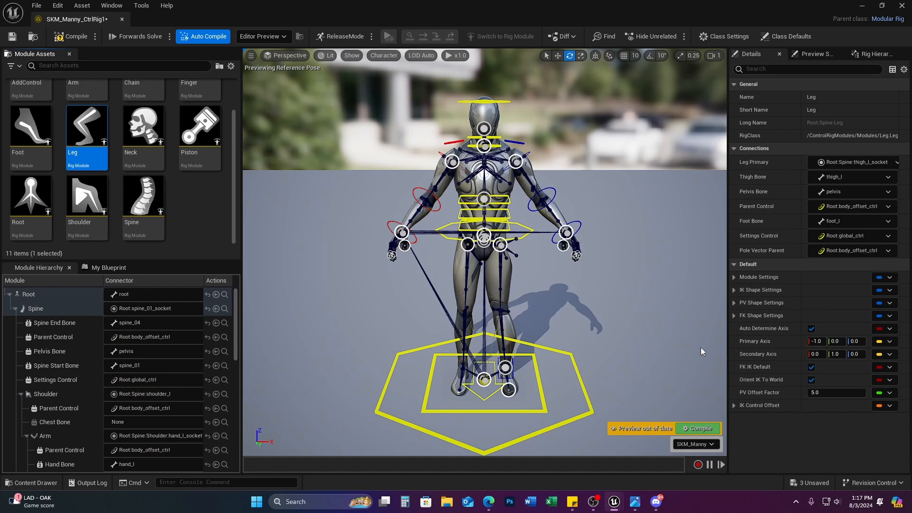
right_drag(594, 331, 583, 330)
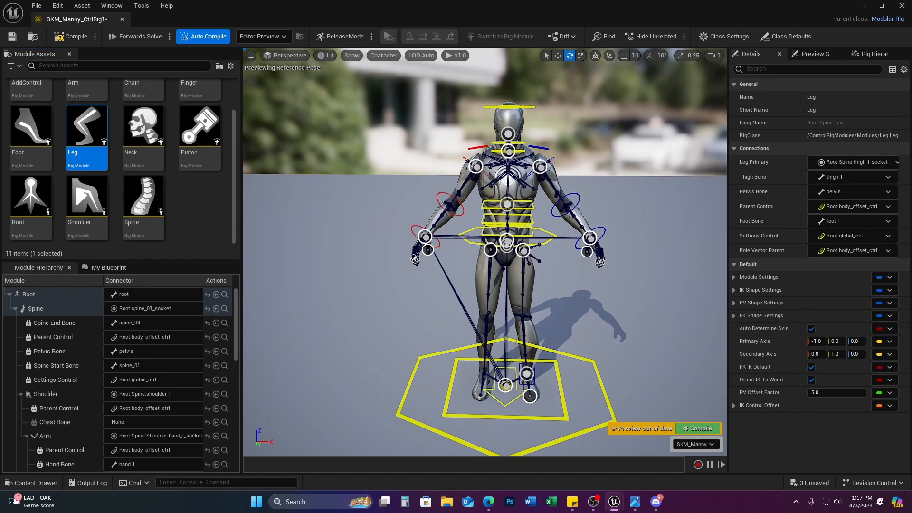
alt+drag(584, 329, 608, 338)
scroll(50, 401, down, 5)
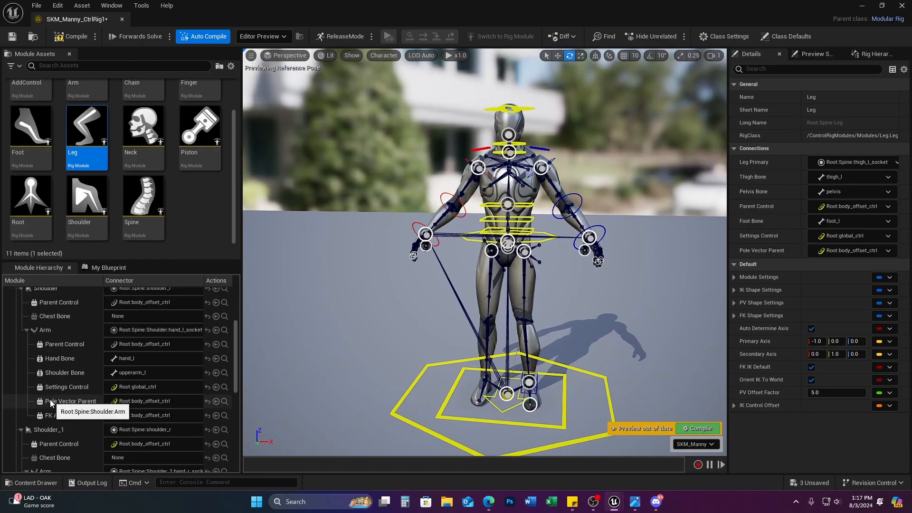
scroll(51, 402, down, 10)
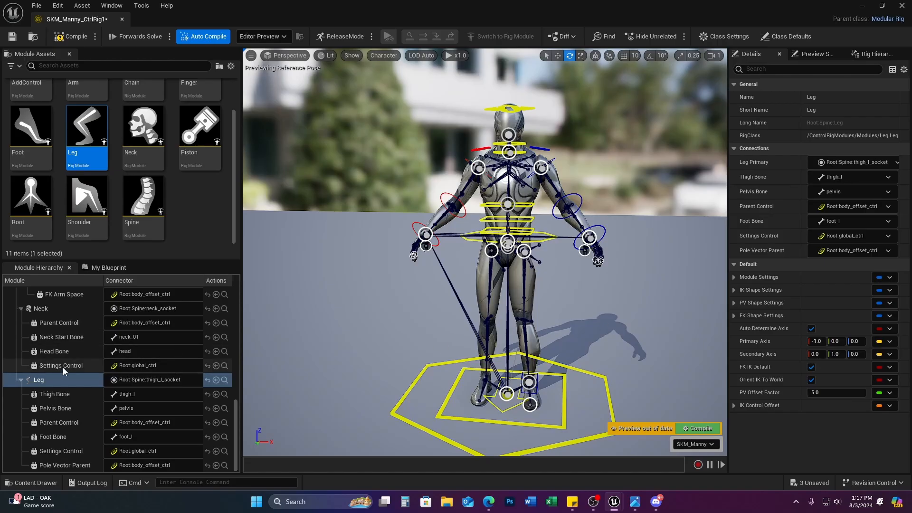
click(53, 380)
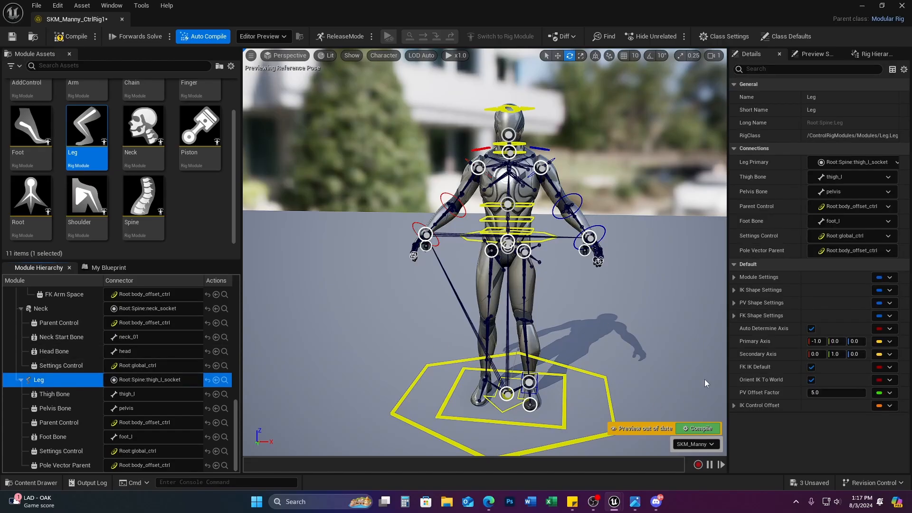
click(811, 368)
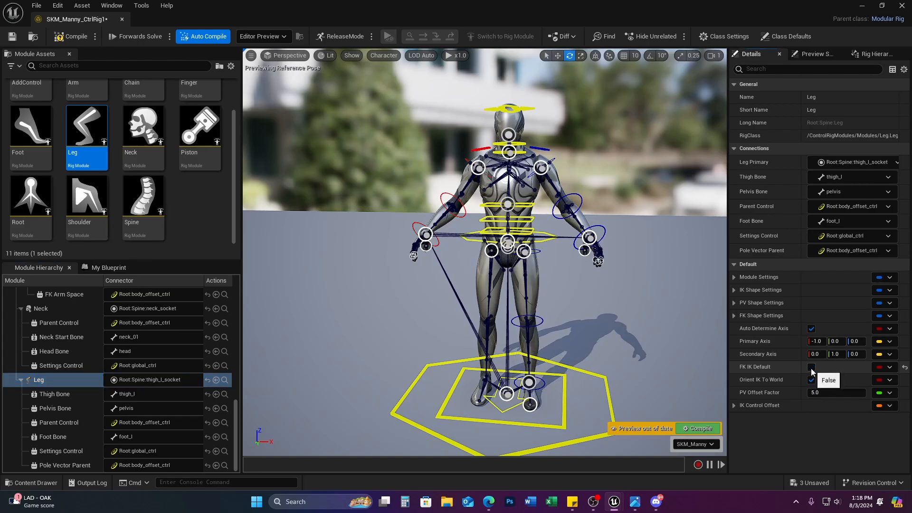
Step: Add Leg_1 on thigh_r_socket and turn off its FK IK Default
drag(86, 135, 488, 255)
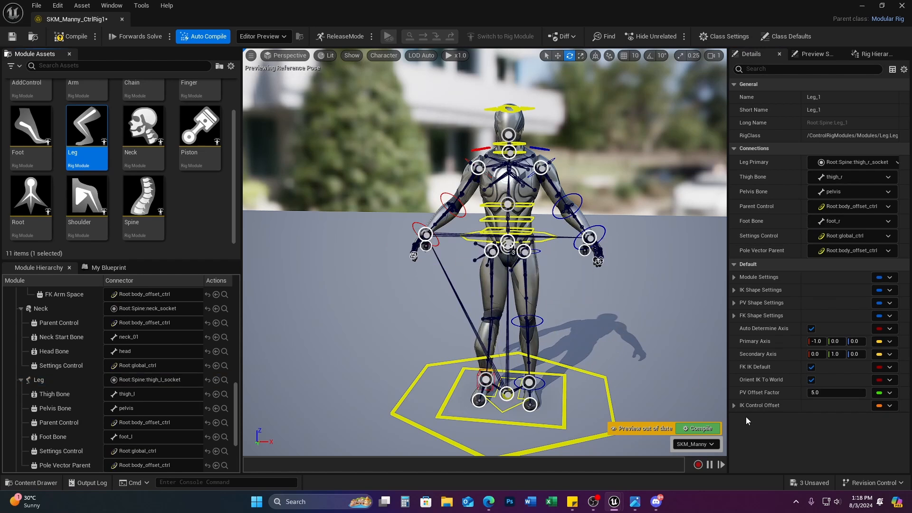
scroll(50, 378, down, 3)
click(47, 383)
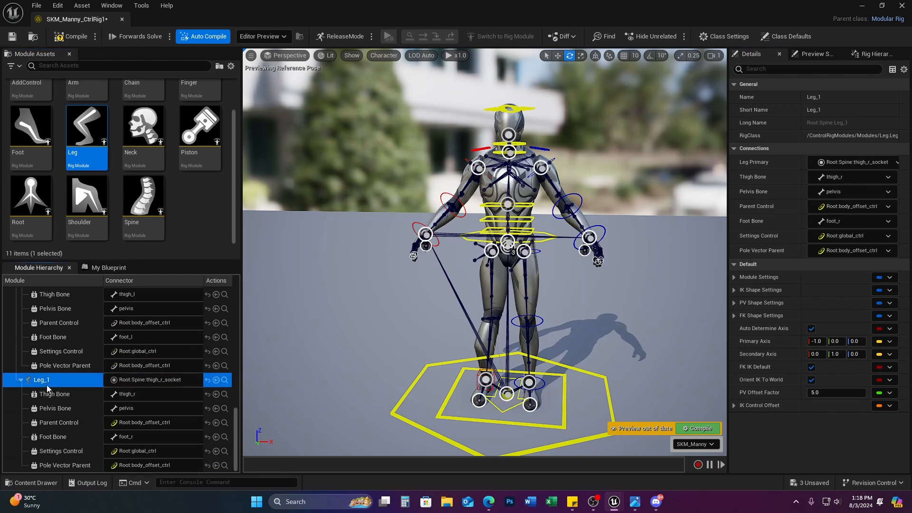
click(811, 366)
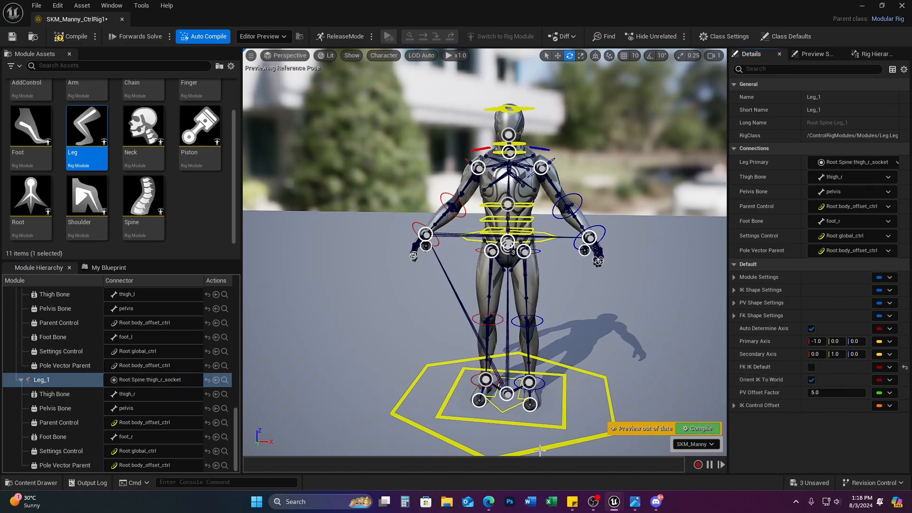
Step: Attach a Foot module to the foot_l socket
scroll(129, 195, up, 3)
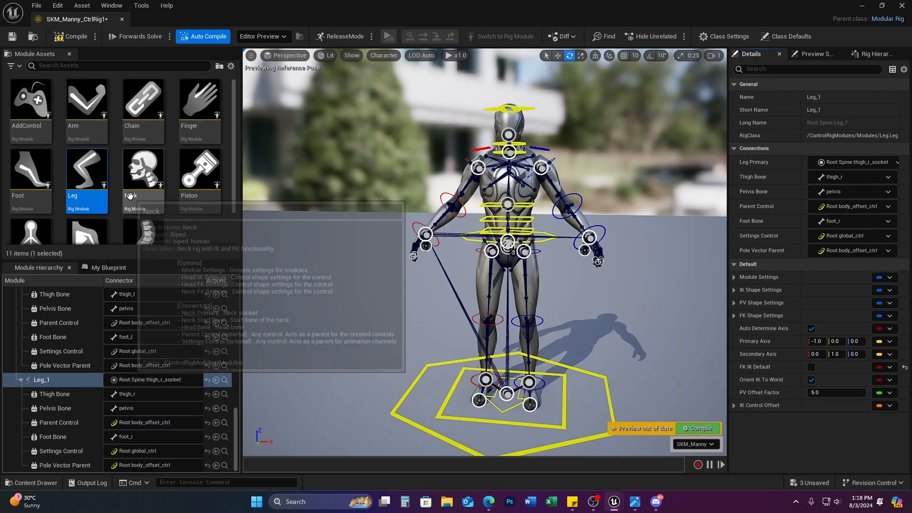
drag(40, 174, 478, 401)
drag(42, 179, 530, 404)
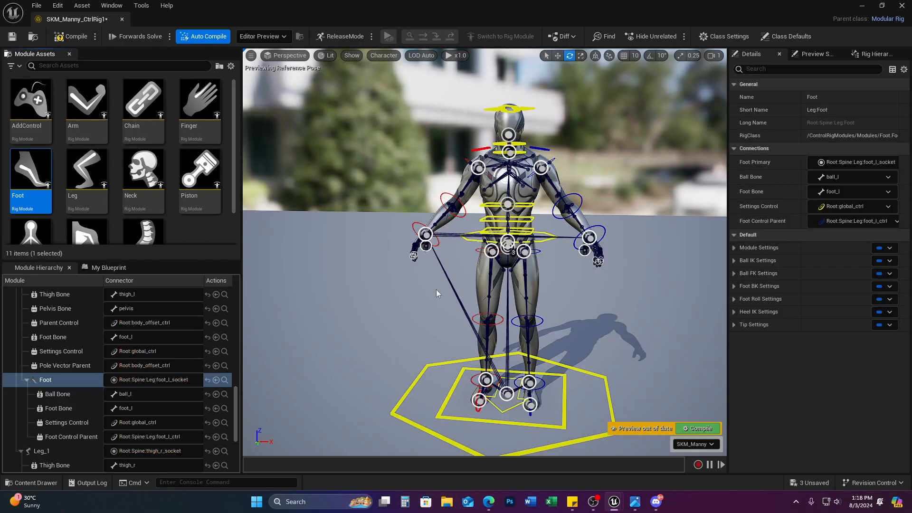
Step: Select all five right-hand finger sockets, including the thumb
right_drag(437, 293, 507, 304)
scroll(475, 293, down, 4)
key(w)
scroll(474, 302, down, 3)
key(s)
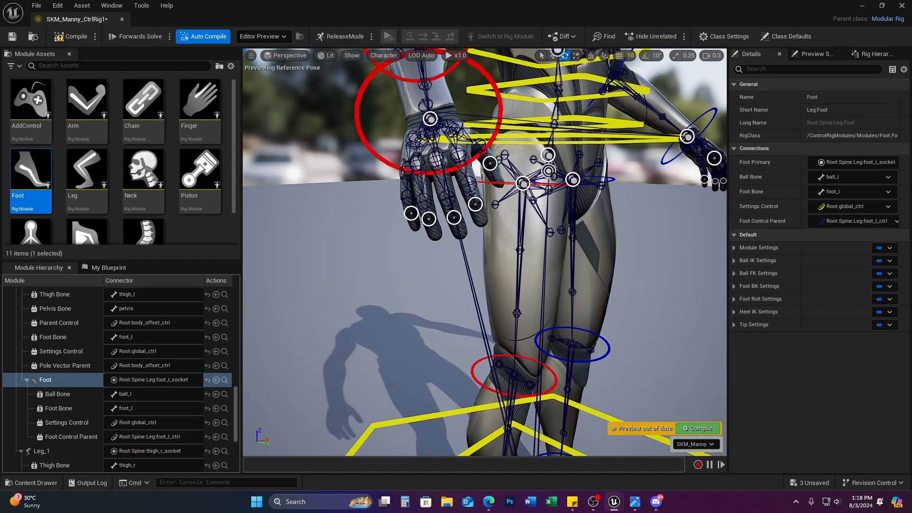
click(412, 213)
ctrl+click(429, 218)
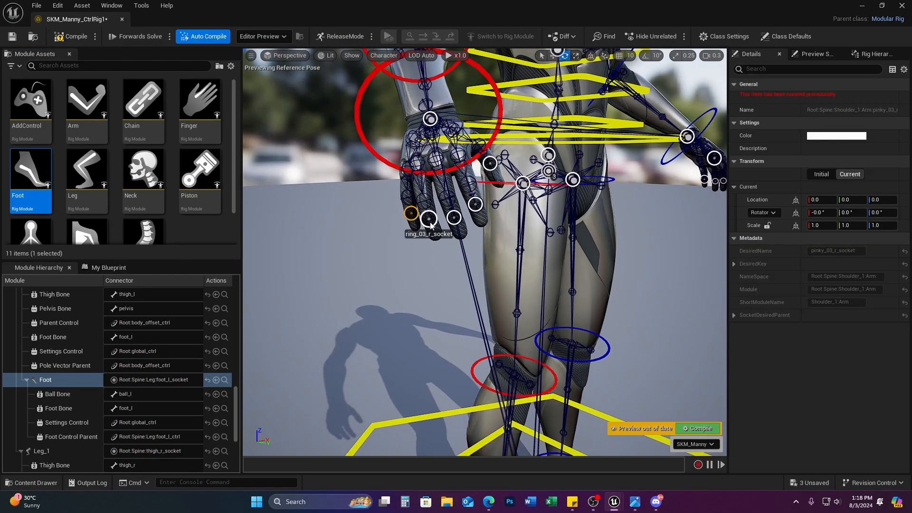
ctrl+click(456, 217)
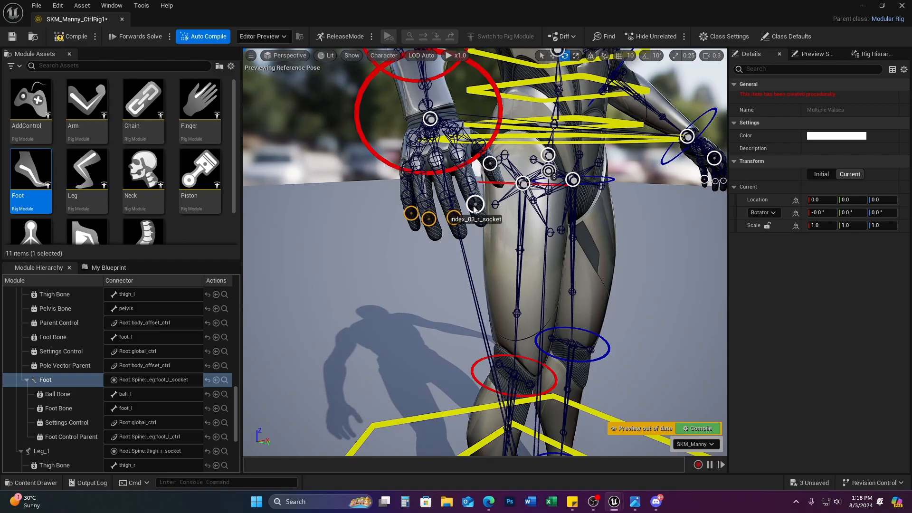
ctrl+click(475, 204)
ctrl+click(491, 164)
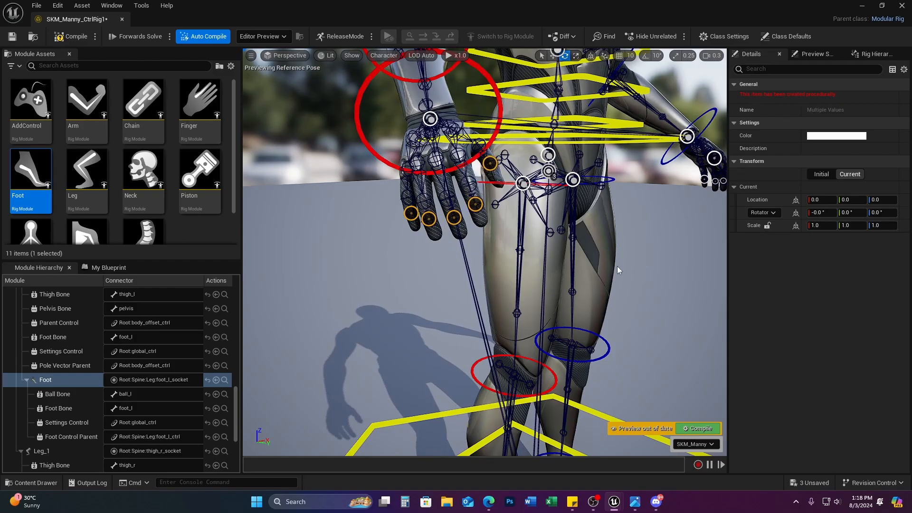
Step: Add the left pinky, ring, middle, index and thumb sockets to the selection
right_drag(618, 270, 526, 247)
key(d)
key(s)
key(d)
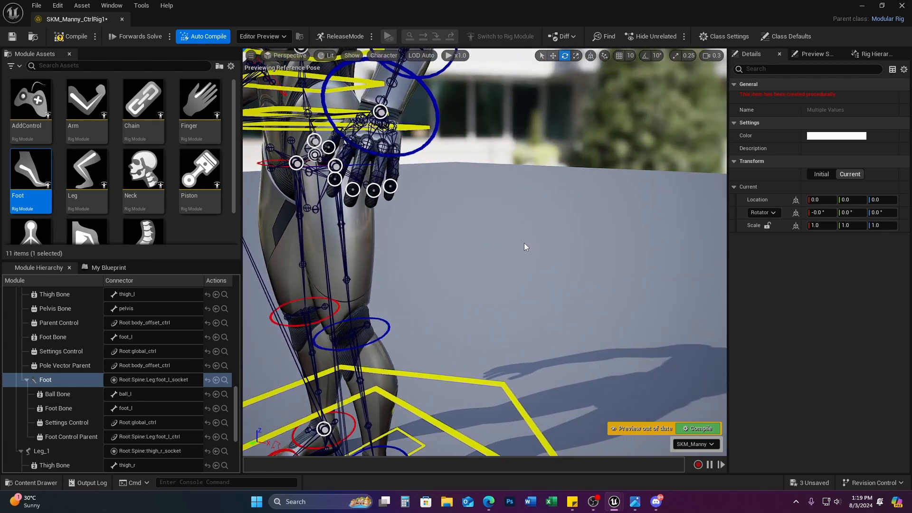
ctrl+click(389, 186)
ctrl+click(373, 190)
ctrl+click(352, 190)
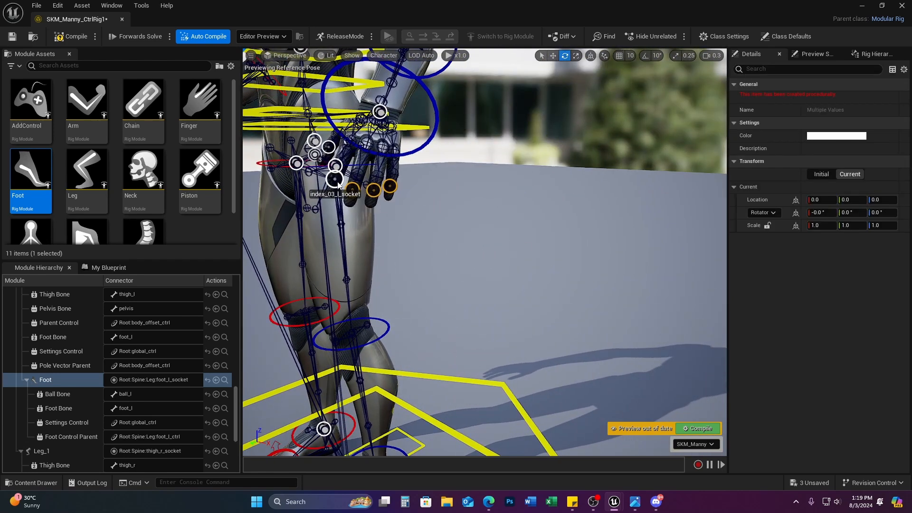
ctrl+click(335, 181)
ctrl+click(329, 148)
Step: Drop Finger modules onto all the selected finger sockets
right_drag(433, 217, 454, 216)
key(a)
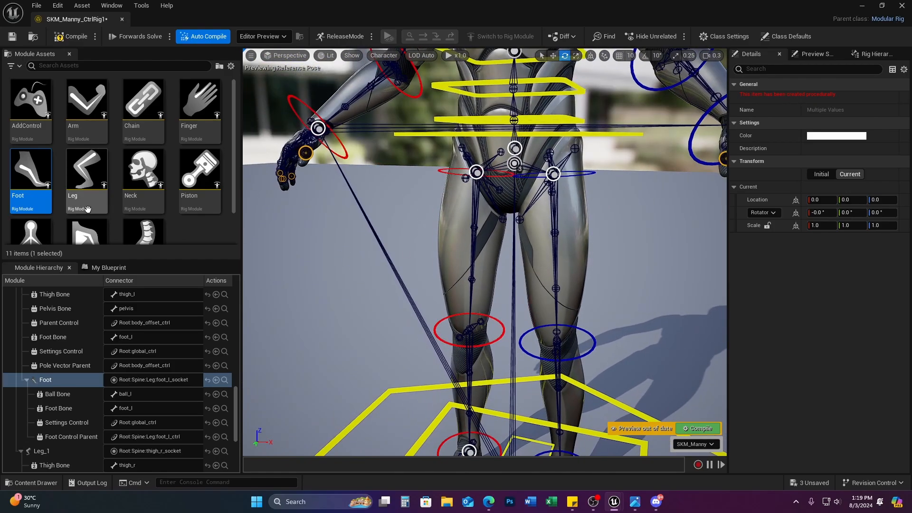
drag(201, 103, 304, 153)
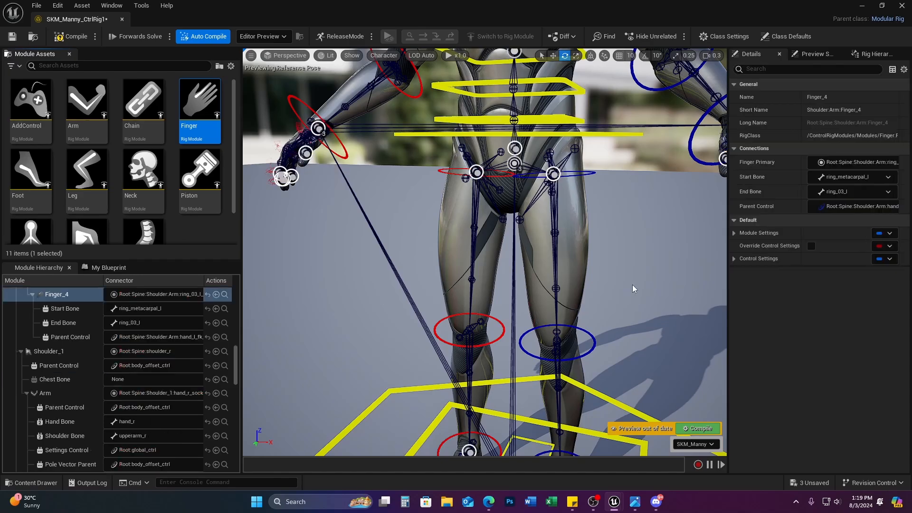
Step: Frame the whole mannequin and recompile the modular rig
right_drag(628, 269, 708, 258)
key(s)
key(a)
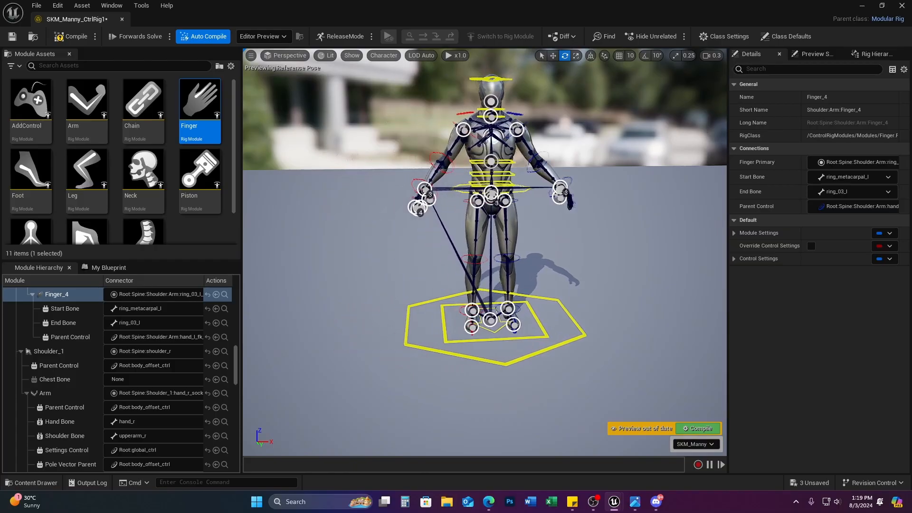
click(699, 429)
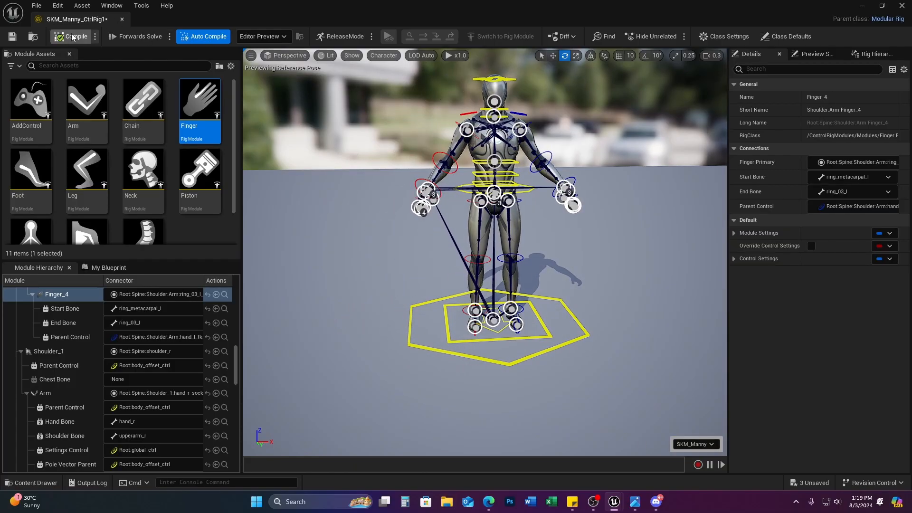
Step: Save the modular rig and close its editor to return to the level
click(12, 36)
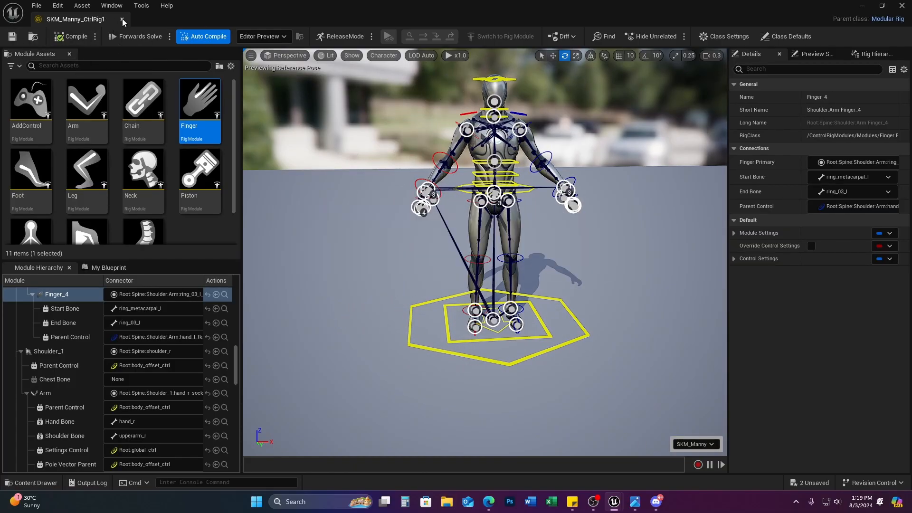
click(122, 19)
click(375, 341)
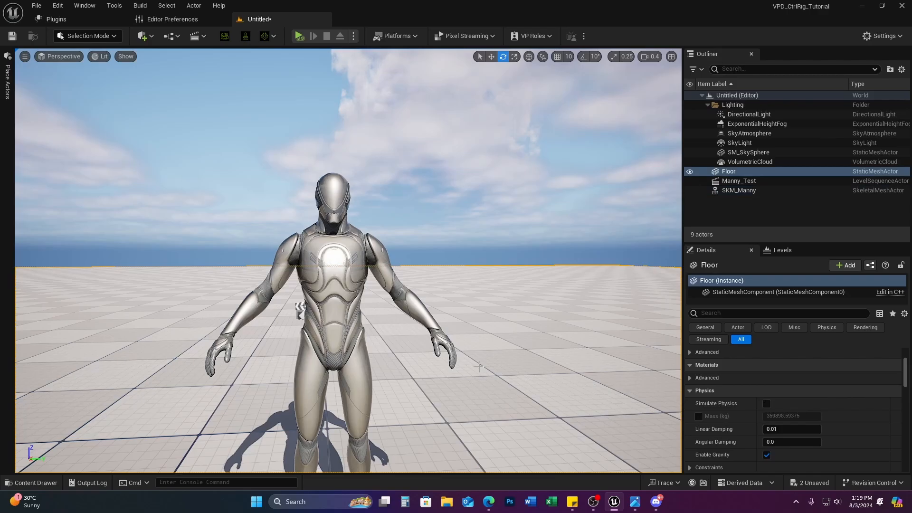
Step: Place SKM_Manny_CtrlRig1 from the Content Drawer into the level
click(36, 483)
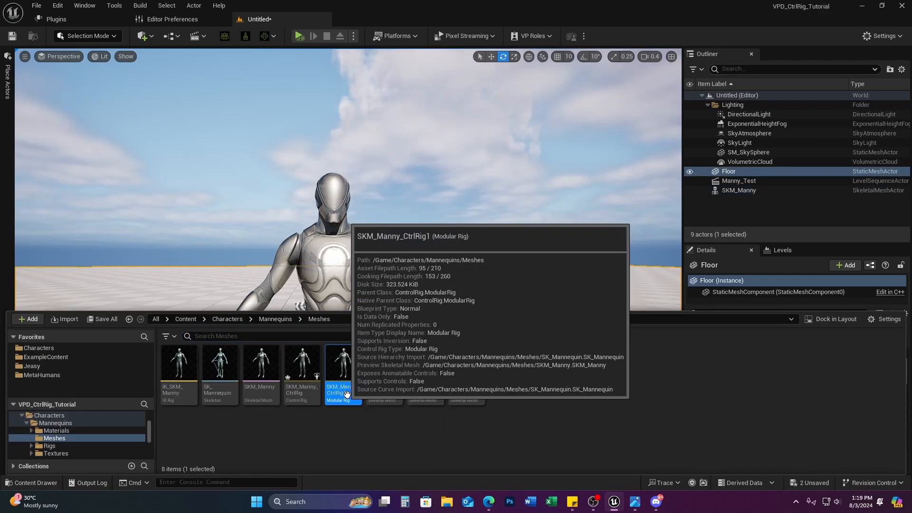
key(s)
right_drag(469, 258, 460, 276)
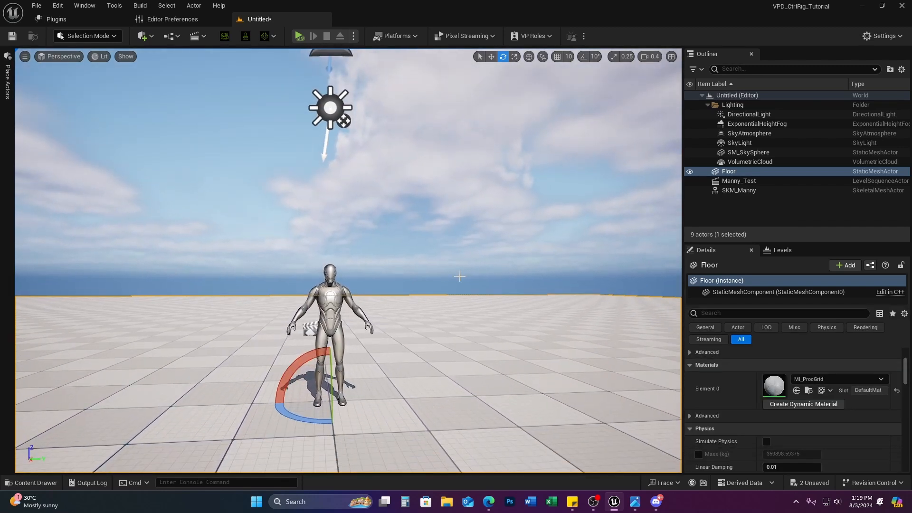
key(ctrl+space)
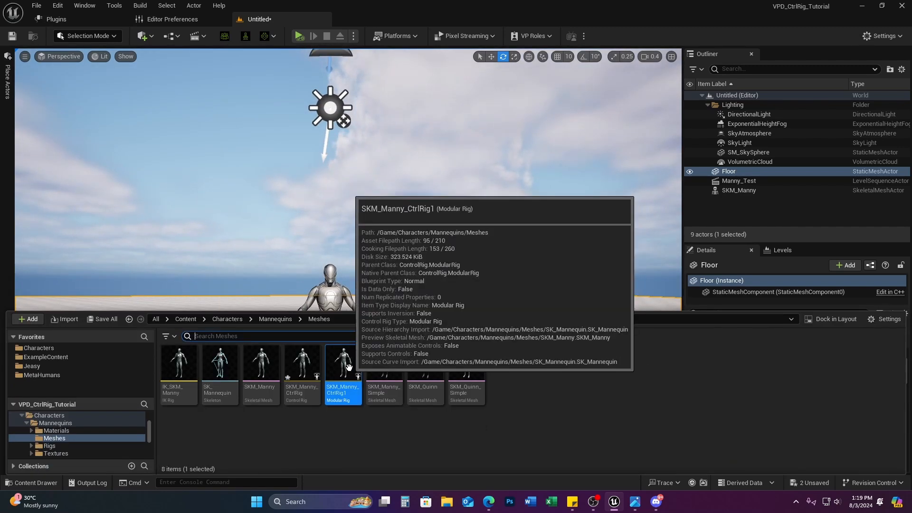
drag(342, 362, 456, 373)
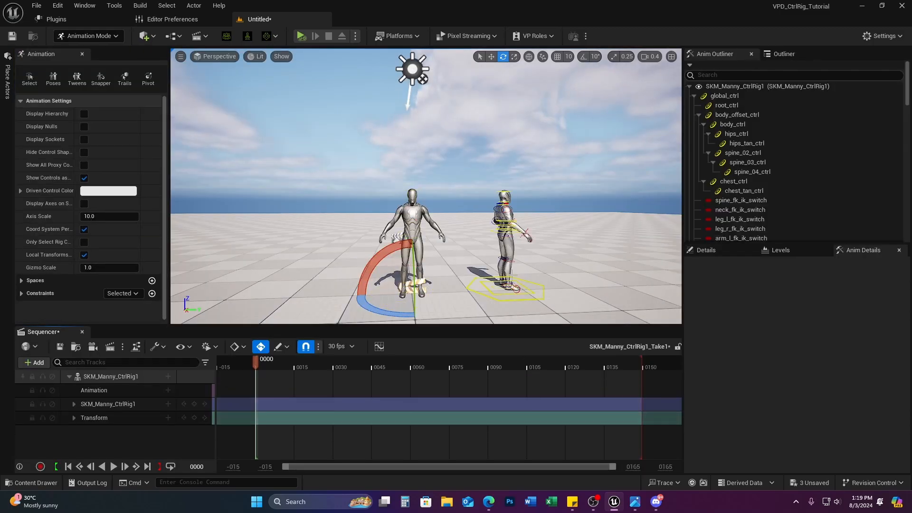
Step: Select SKM_Manny_CtrlRig1 in the Outliner and rotate it about 95° to face the camera
click(474, 258)
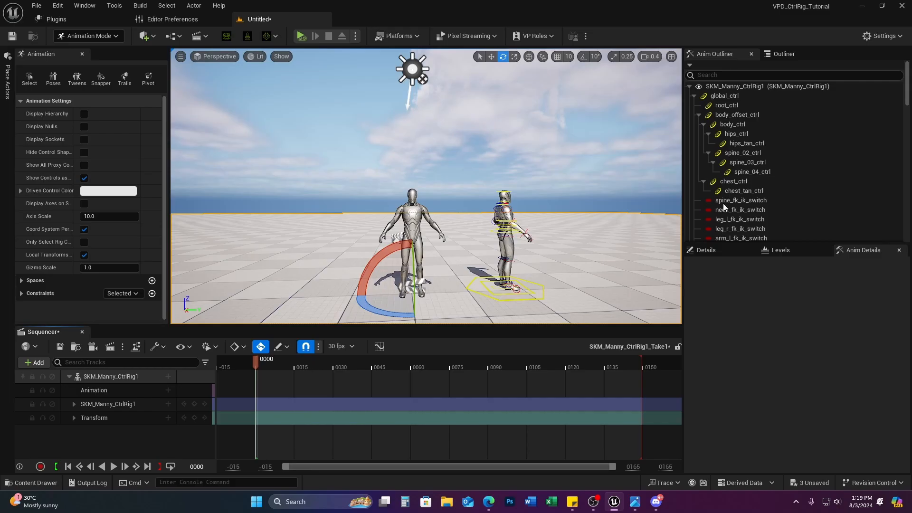
click(784, 53)
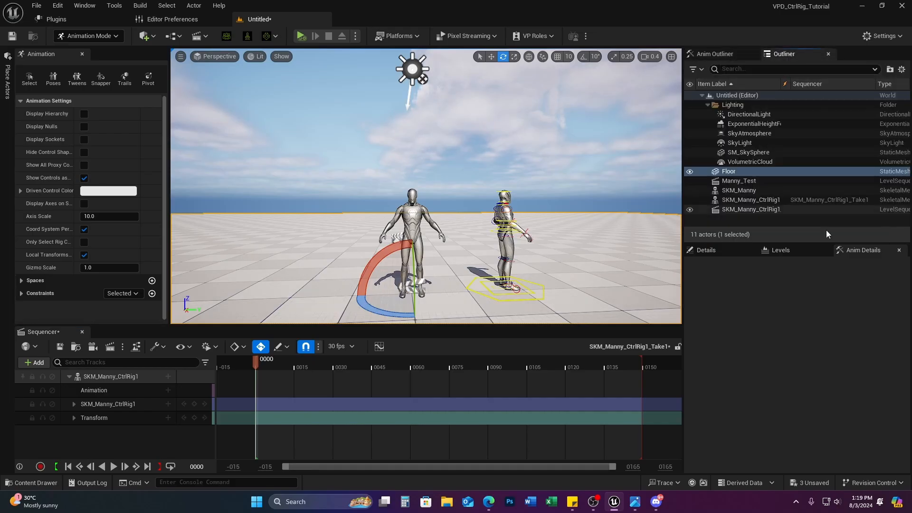
click(766, 200)
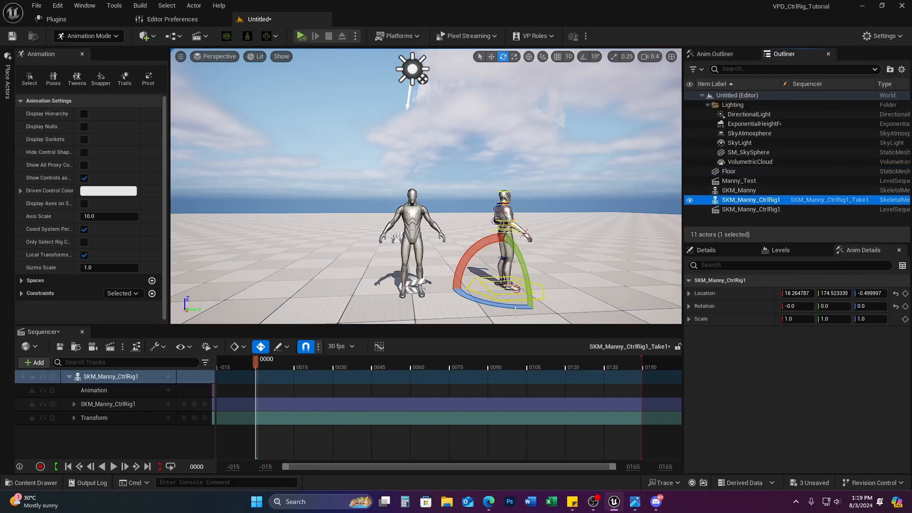
mouse_move(506, 306)
mouse_down()
mouse_move(427, 299)
mouse_move(512, 312)
mouse_up()
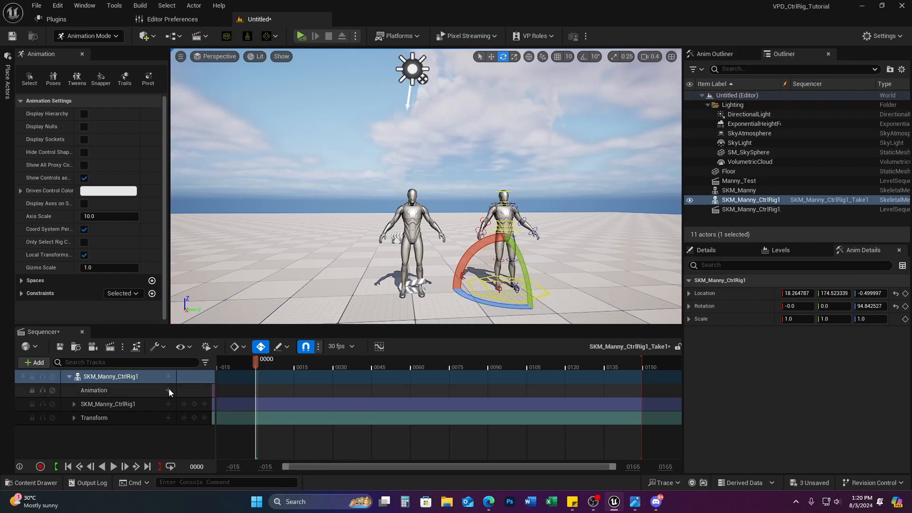
Step: Add the Manny_Wave animation to the rigged Manny's track and scrub to preview it
click(170, 391)
click(169, 390)
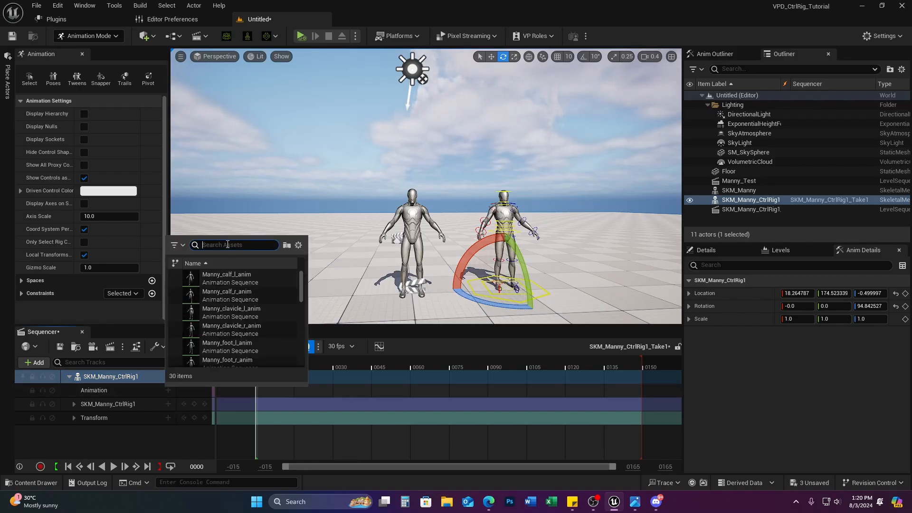
text(WAVE)
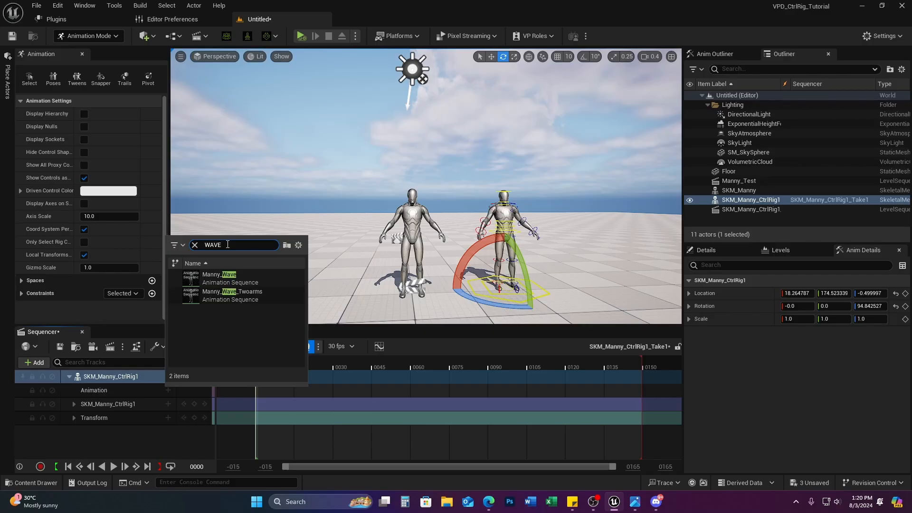
click(223, 278)
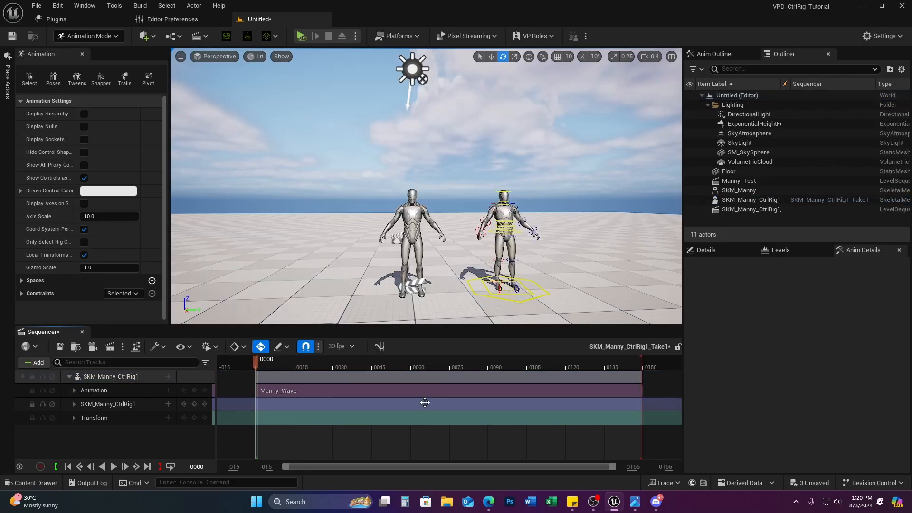
drag(256, 361, 469, 367)
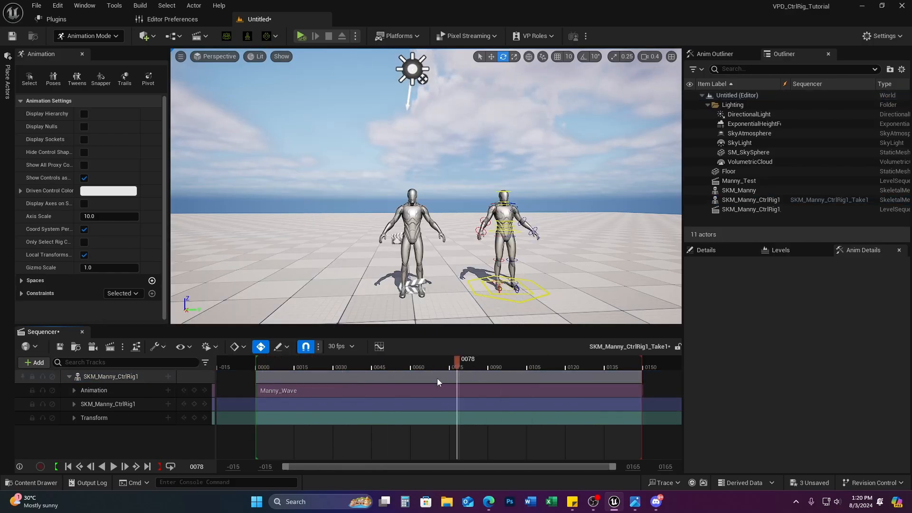
drag(260, 386, 339, 398)
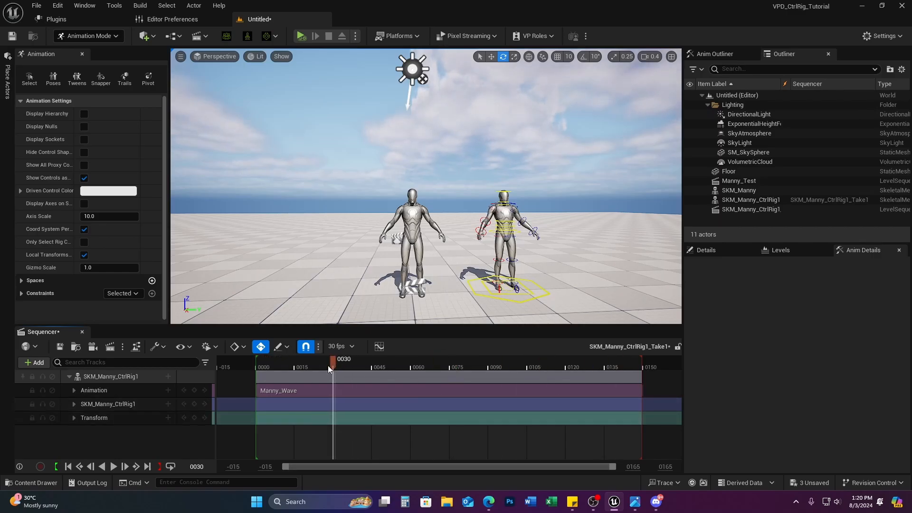
drag(335, 362, 260, 375)
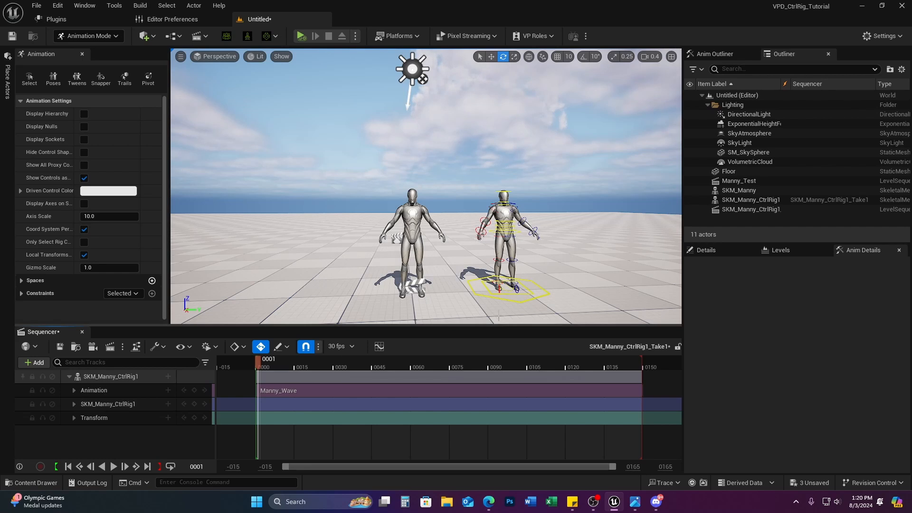
Step: Delete the SKM_Manny_CtrlRig1 control rig track and preview the wave without it
click(119, 406)
key(Delete)
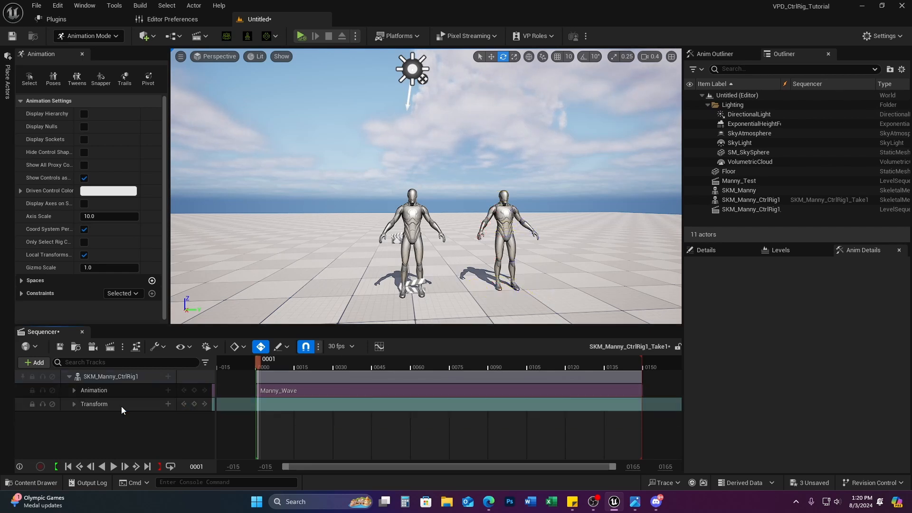
drag(260, 362, 208, 387)
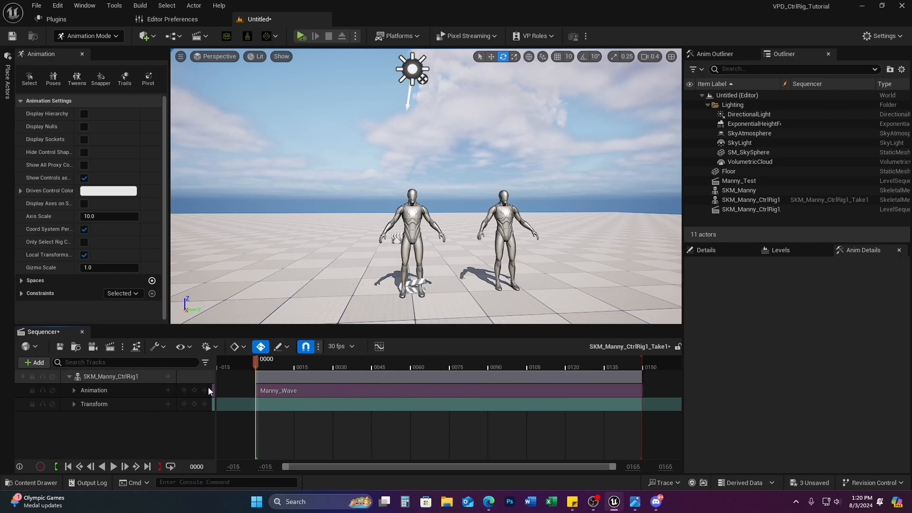
Step: Bake the wave onto SKM_Manny_CtrlRig1 with default bake options, then scrub to preview
click(135, 393)
click(135, 376)
right_click(141, 377)
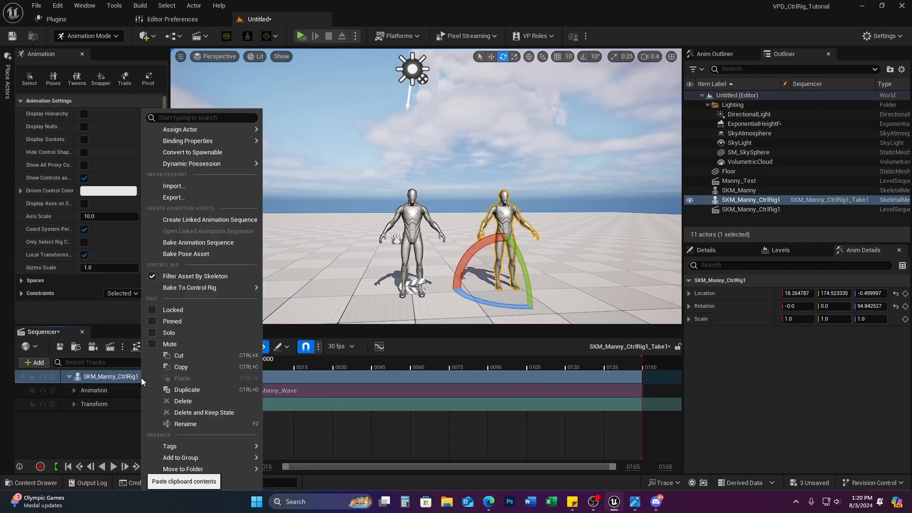
mouse_move(190, 287)
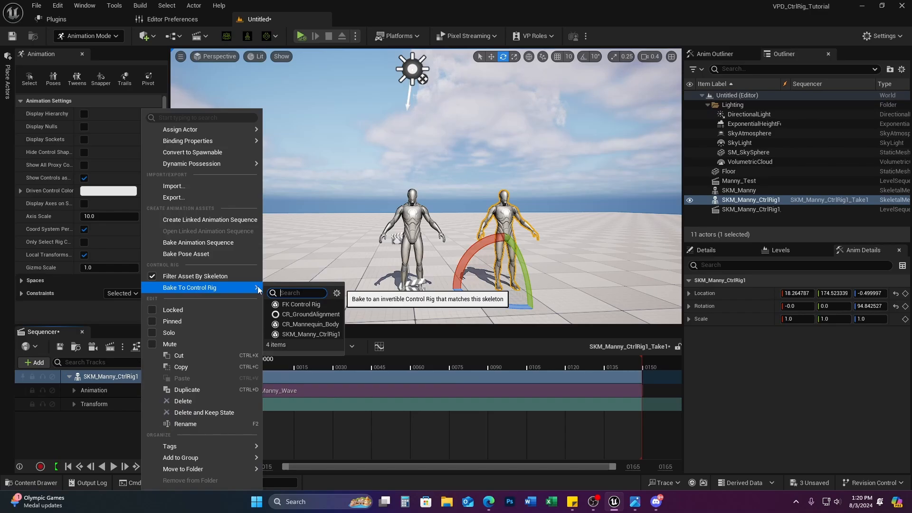
click(335, 334)
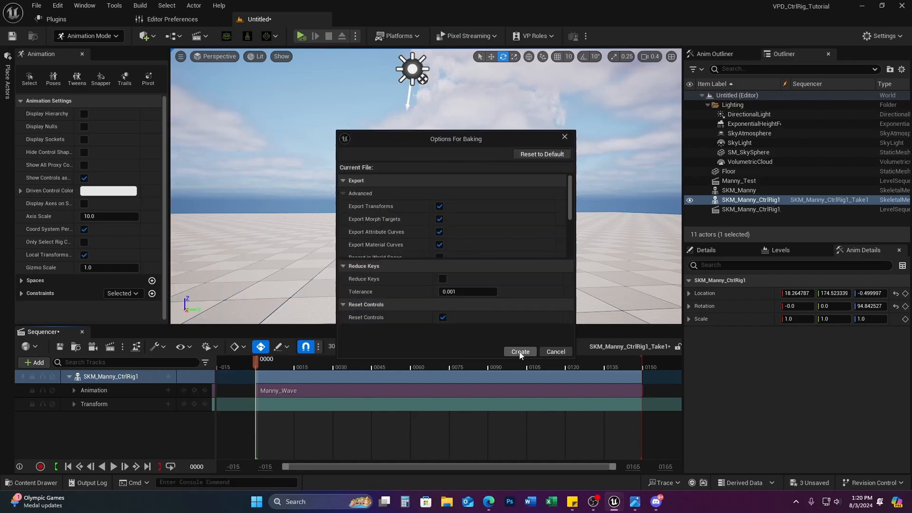
click(520, 352)
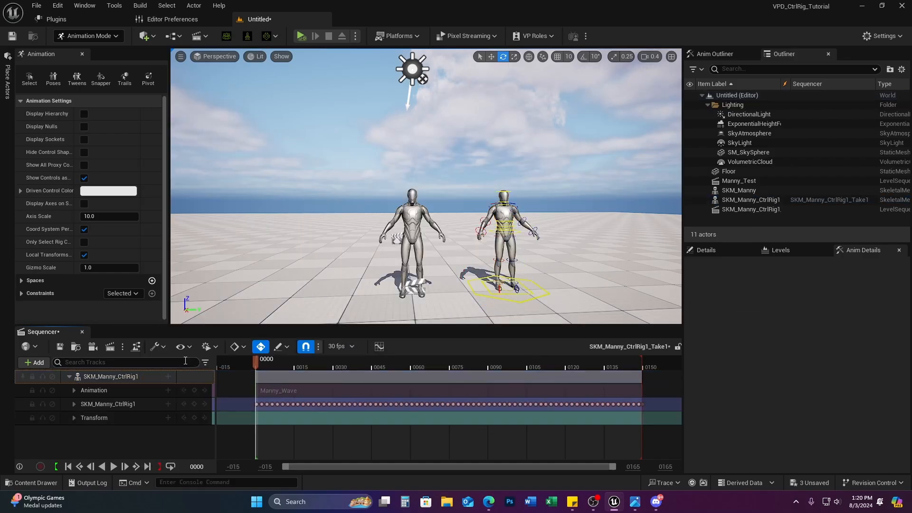
drag(258, 361, 226, 394)
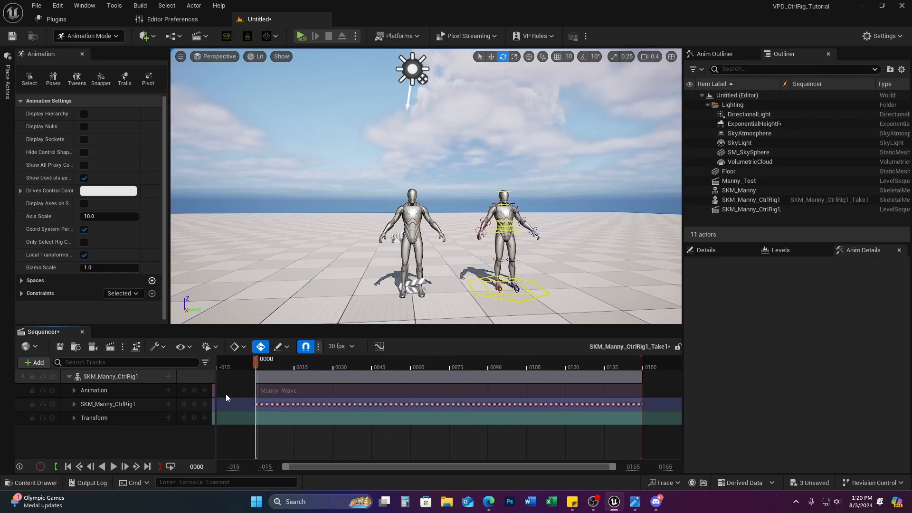
Step: Add an Additive section to the rig track and key the body control at frame 0
click(168, 403)
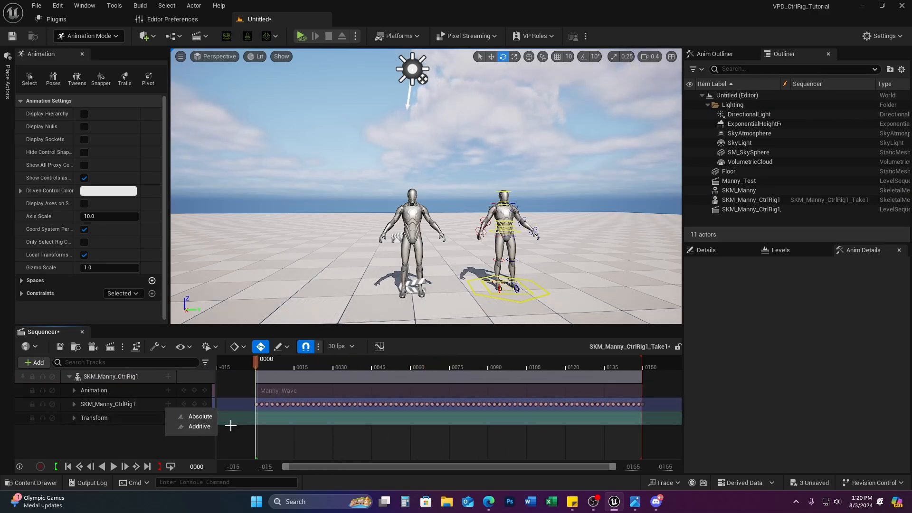
click(189, 427)
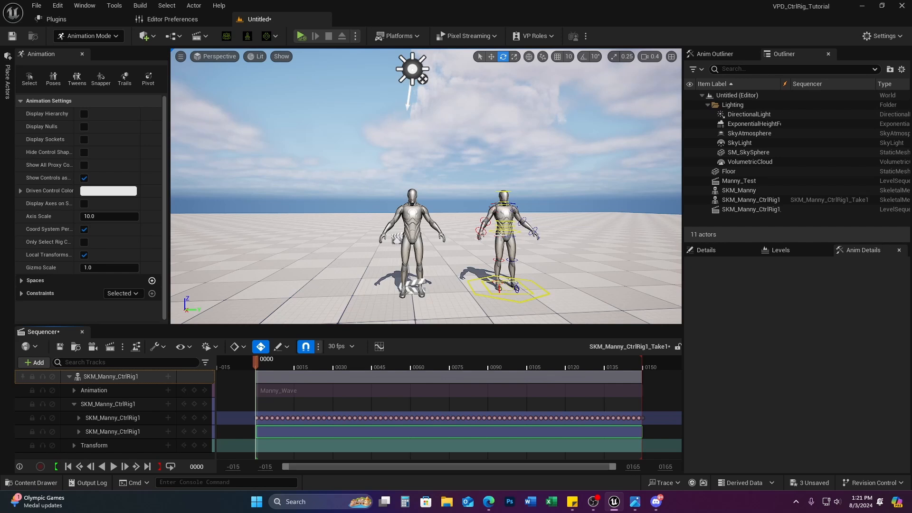
key(f)
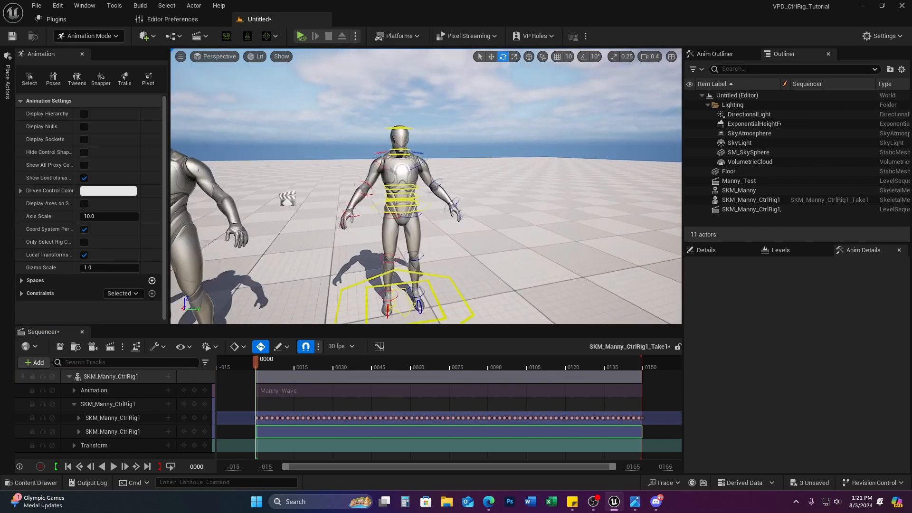
key(w)
key(a)
right_drag(456, 226, 456, 226)
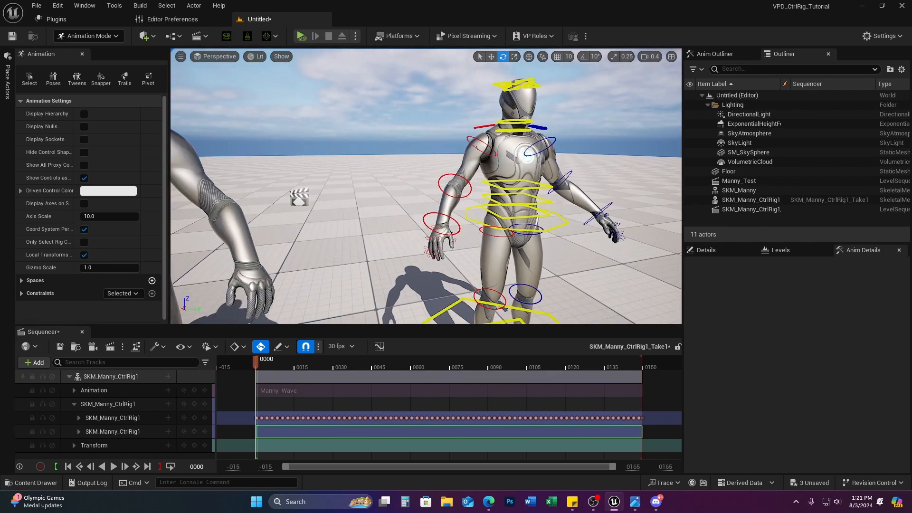
click(476, 222)
key(w)
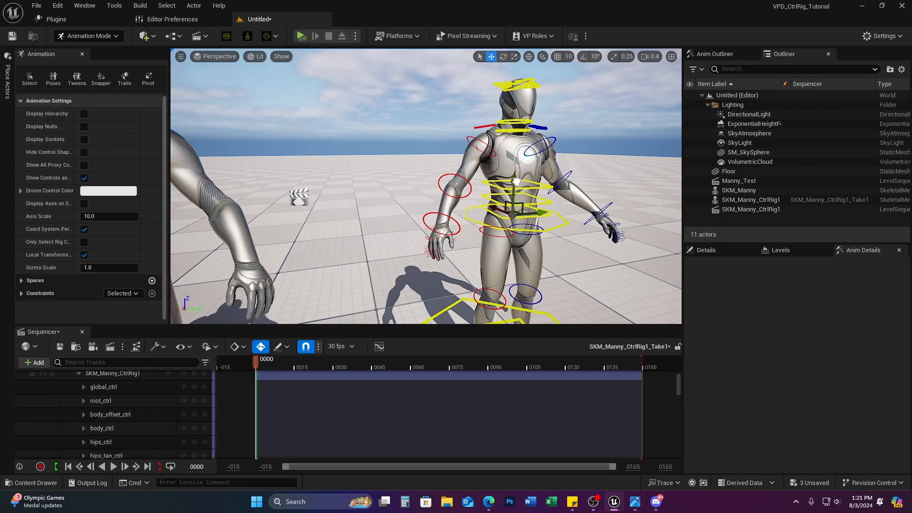
key(e)
scroll(157, 392, up, 4)
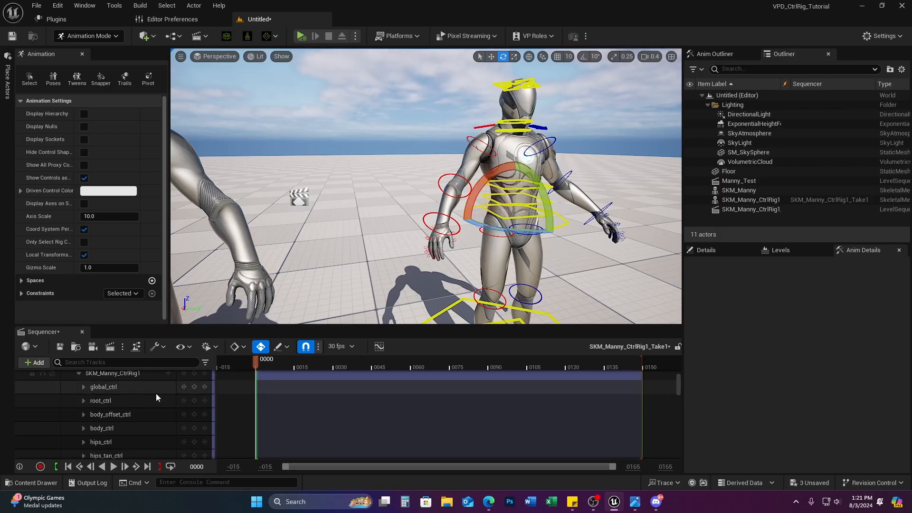
click(194, 432)
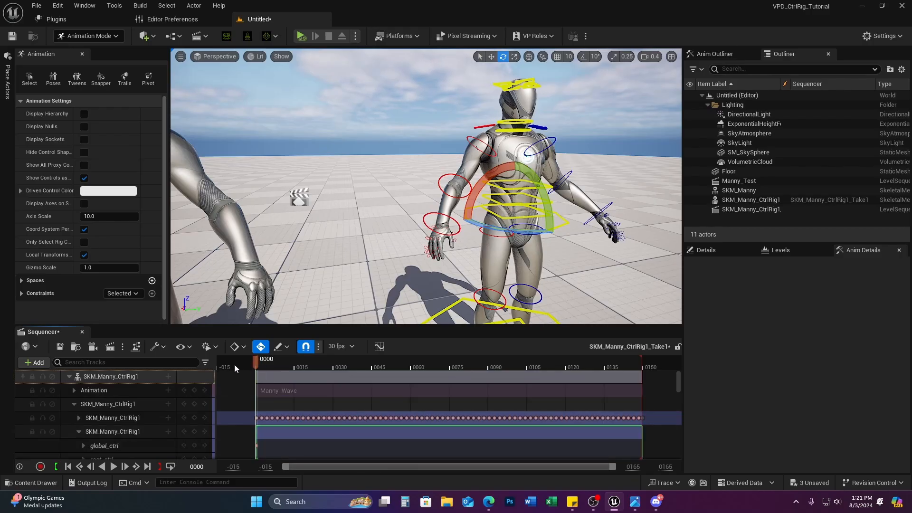
Step: At frame 41, tilt the body control and bend spine_03_ctrl, then scrub to preview
drag(256, 359, 361, 359)
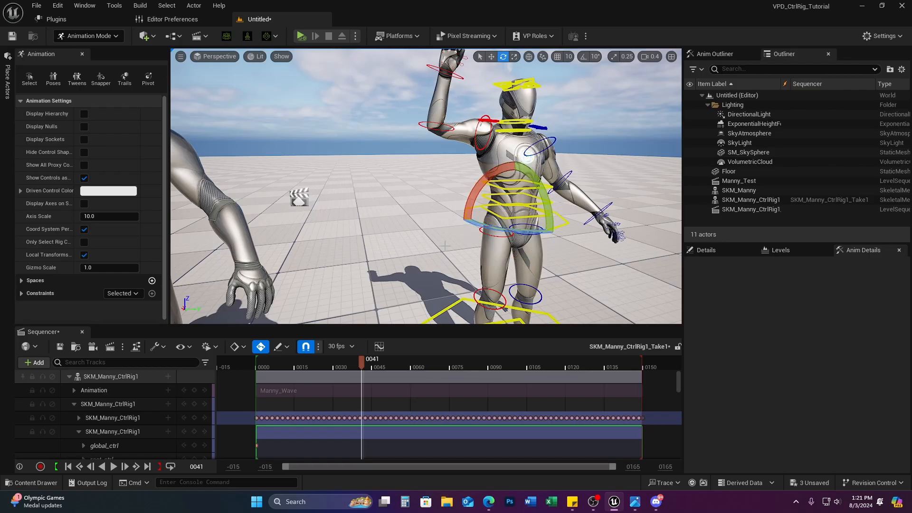
click(554, 218)
click(468, 220)
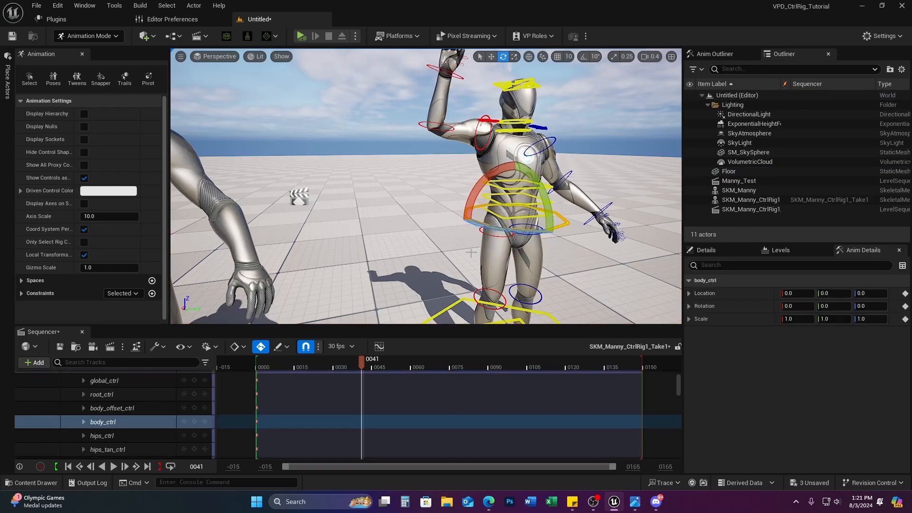
drag(472, 190, 482, 167)
click(504, 193)
key(s)
right_drag(482, 167, 463, 160)
mouse_move(343, 360)
mouse_down()
mouse_move(257, 375)
mouse_move(421, 364)
mouse_move(251, 374)
mouse_move(423, 368)
mouse_move(256, 375)
mouse_move(353, 375)
mouse_up()
drag(281, 380, 397, 369)
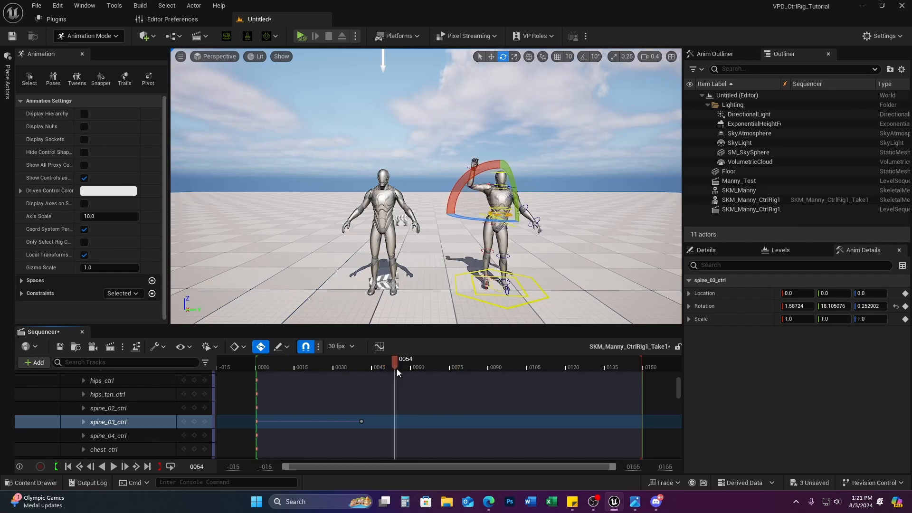
scroll(99, 446, up, 5)
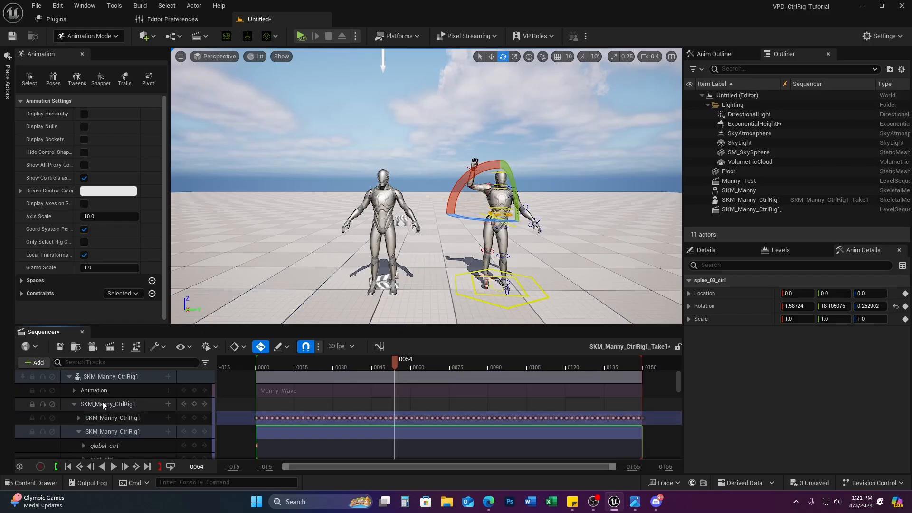
Step: Bake the character's animation onto an FK Control Rig with default options
click(75, 404)
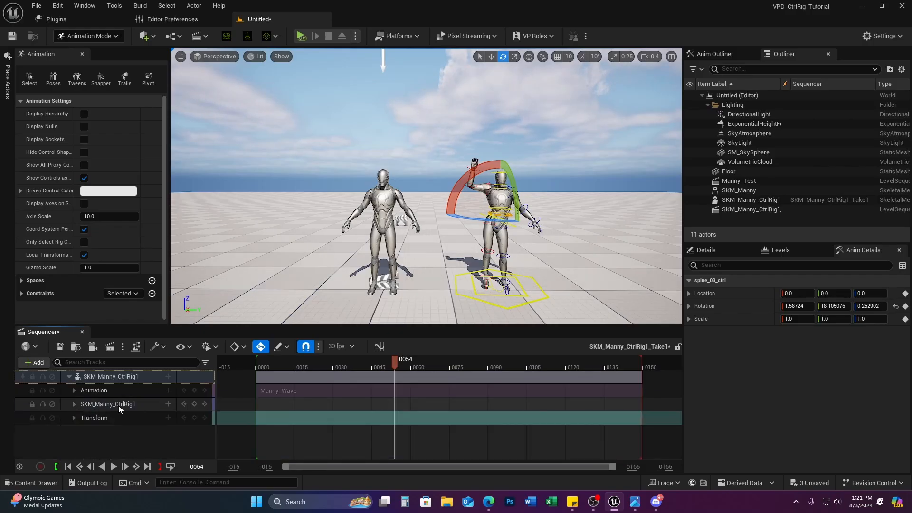
click(105, 399)
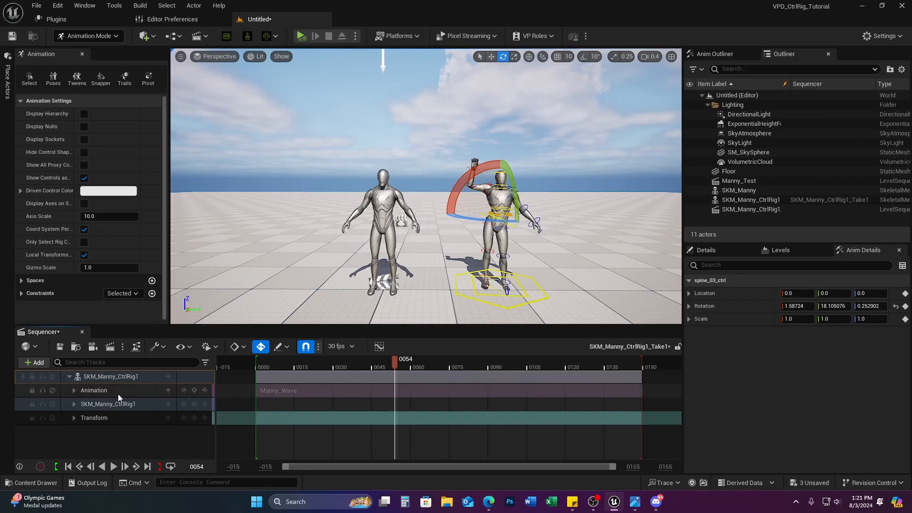
right_click(144, 378)
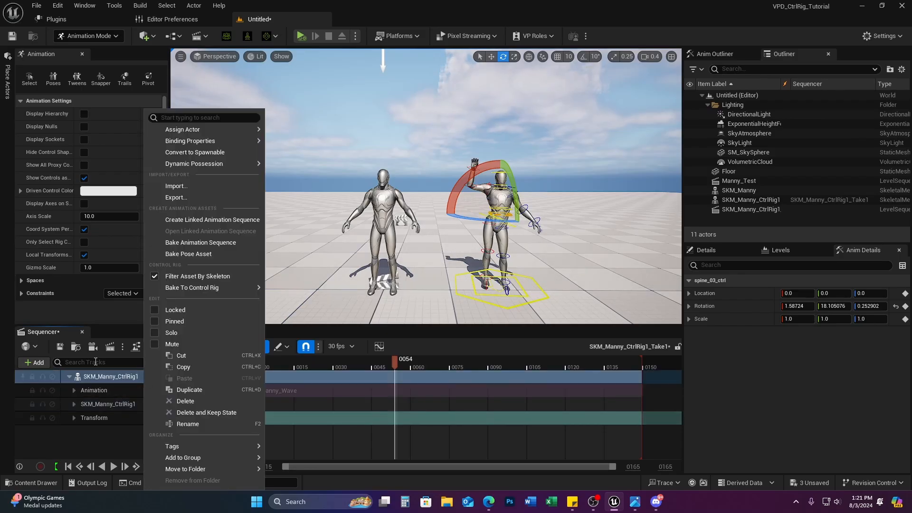
mouse_move(189, 288)
click(301, 304)
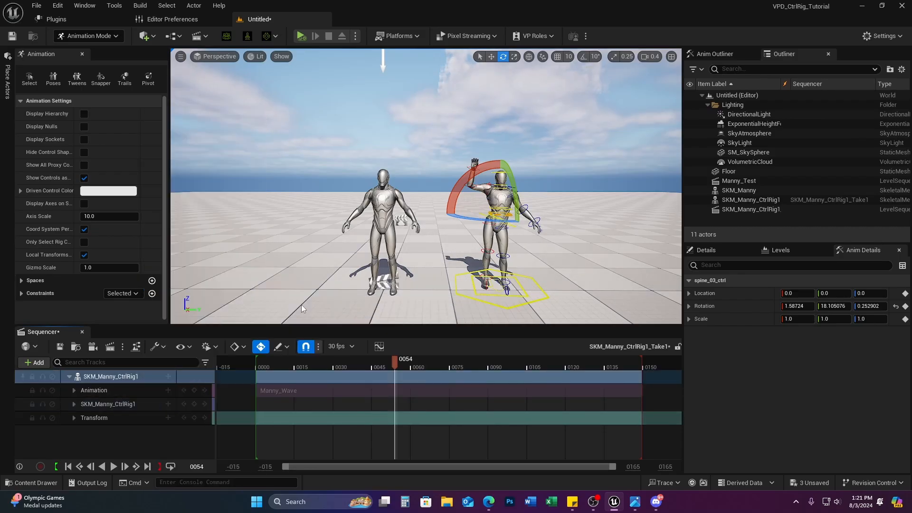
click(519, 351)
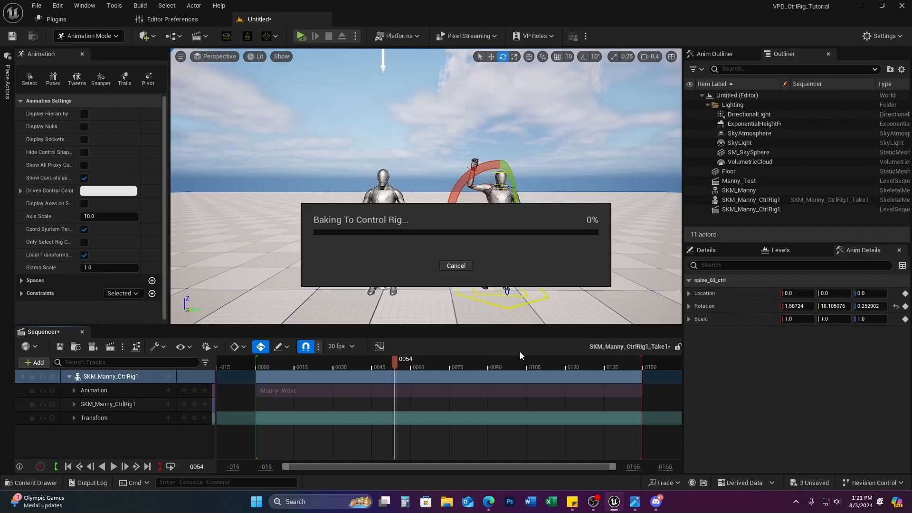
Step: Keep the FKControlRig track name and close the Sequencer timeline
click(113, 403)
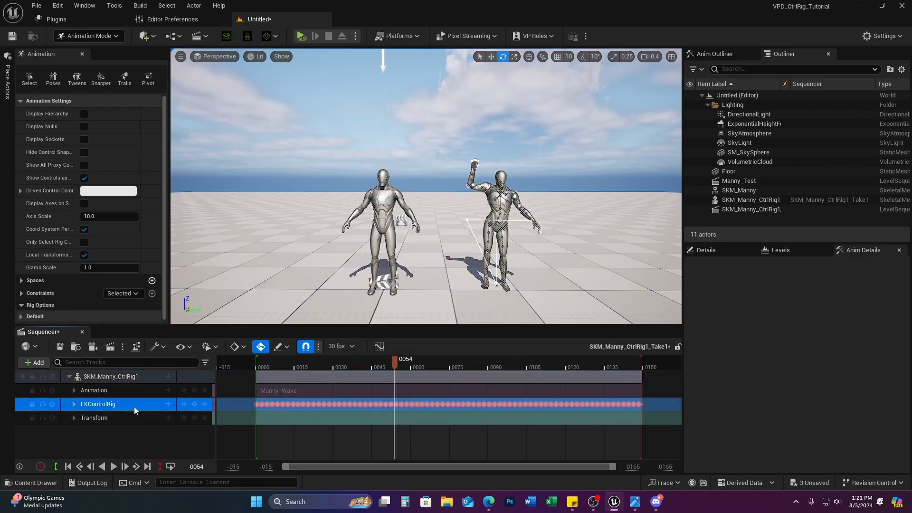
double_click(133, 406)
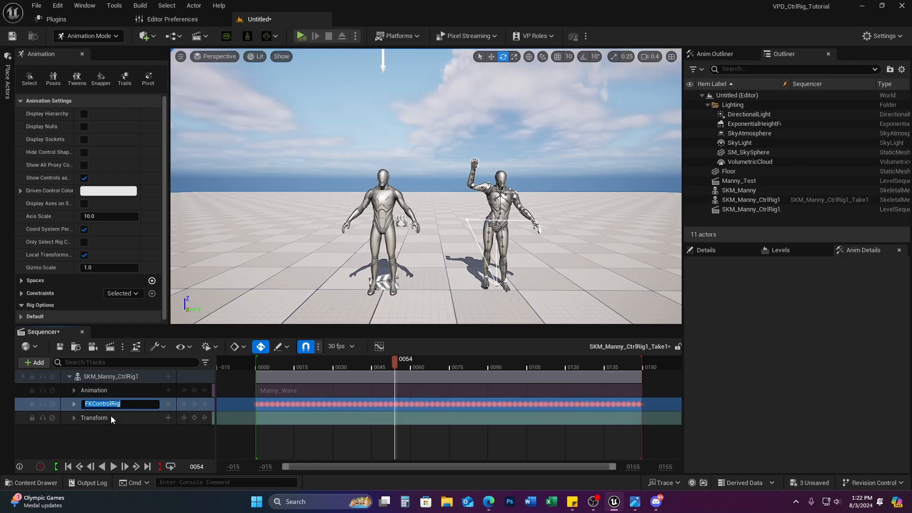
click(103, 391)
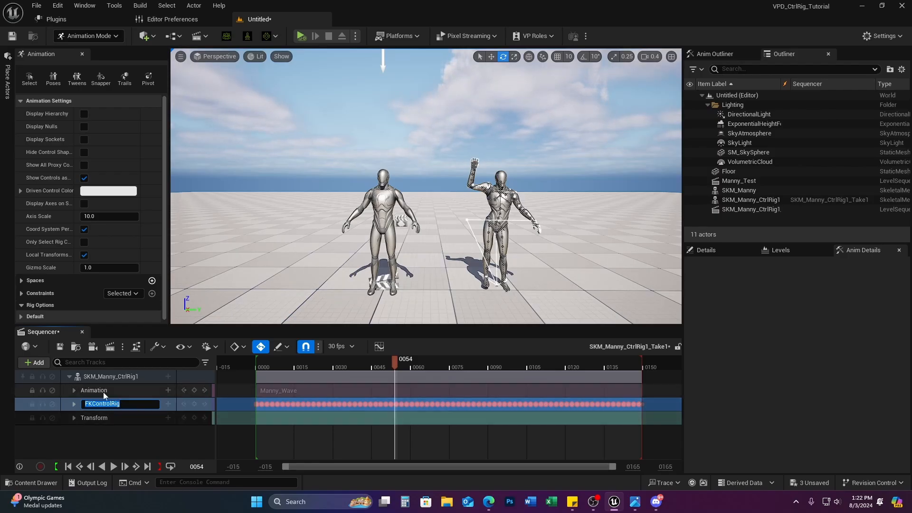
click(82, 332)
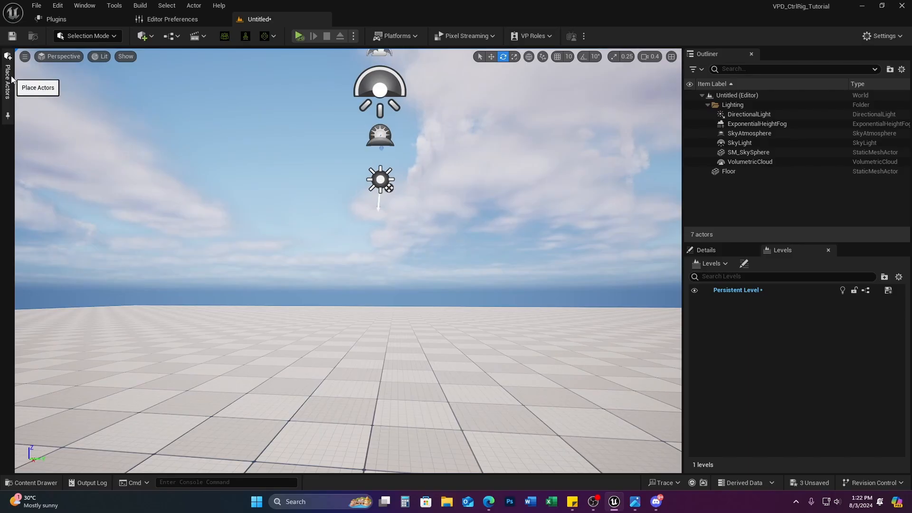
Step: Place BP_MHI_Jeasy from MetaHumans > MHI_Jeasy into the level
click(40, 485)
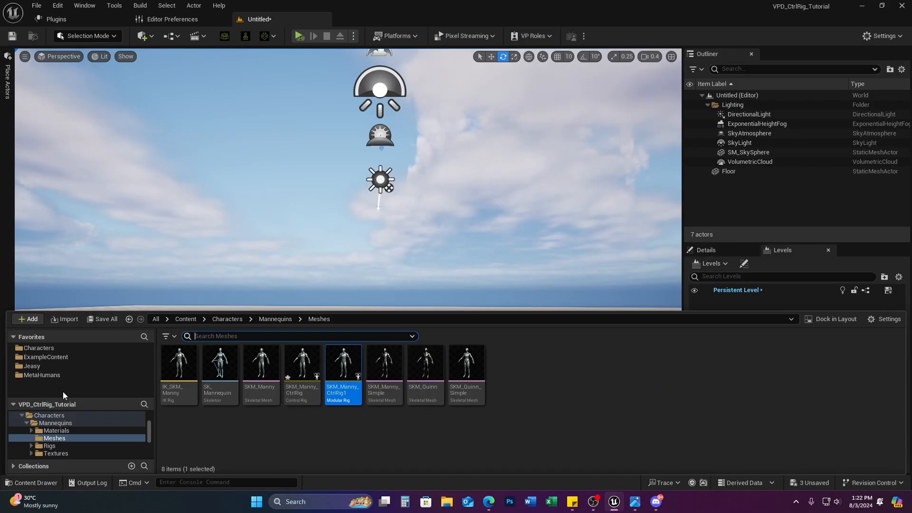
click(51, 375)
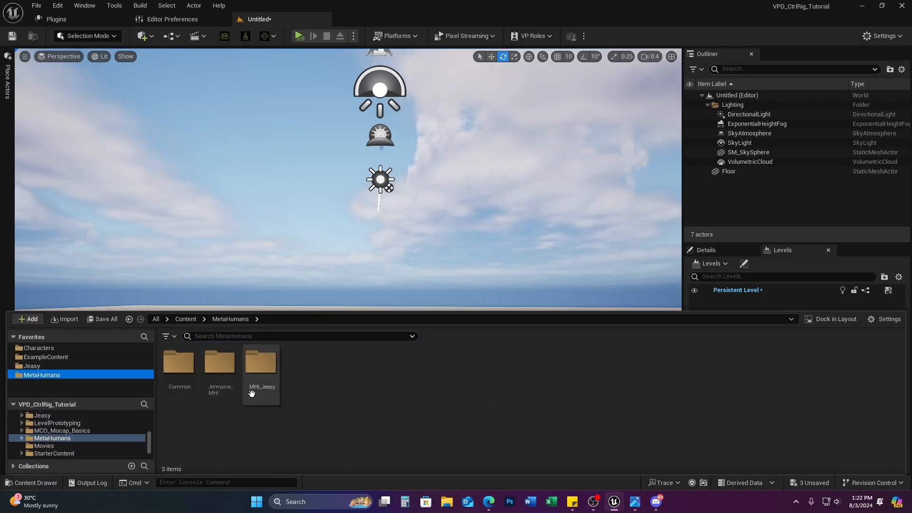
double_click(260, 362)
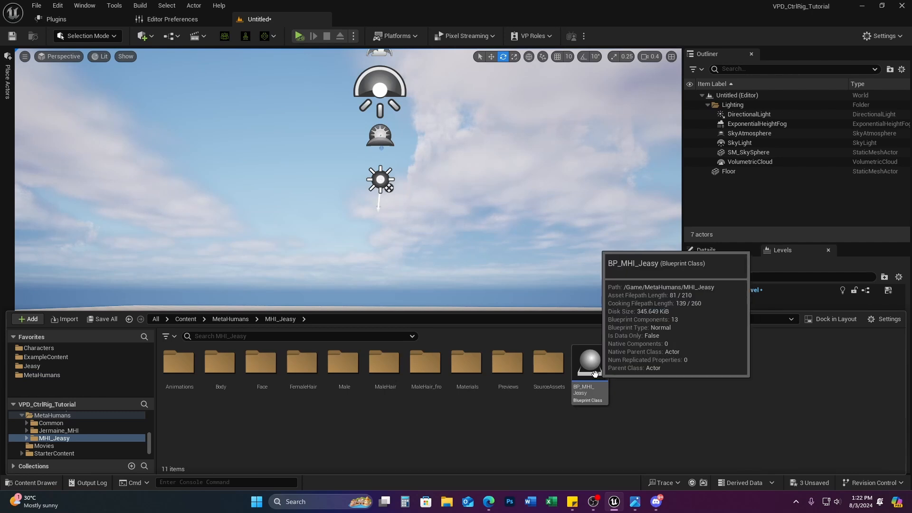
drag(589, 373, 378, 384)
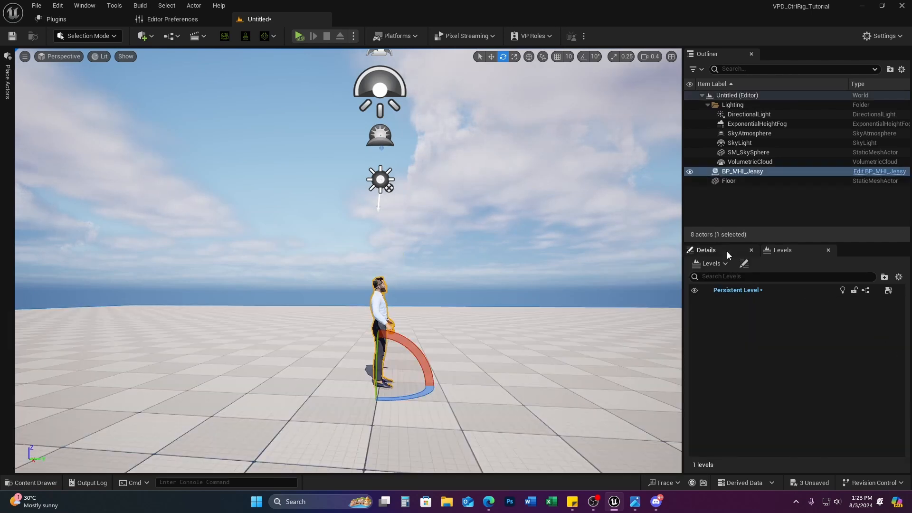
Step: Reset its location to 0,0,0 and set Z rotation to 90
scroll(876, 380, up, 4)
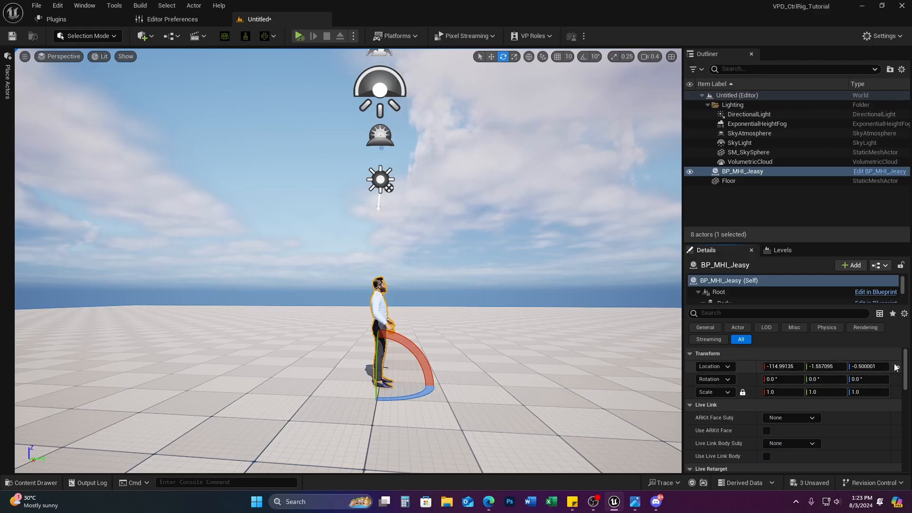
click(895, 368)
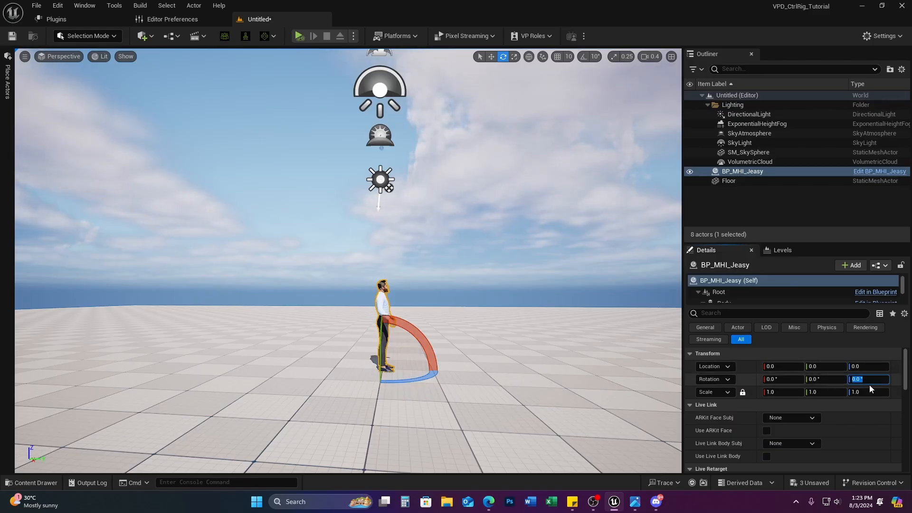
click(869, 383)
text(90)
key(Return)
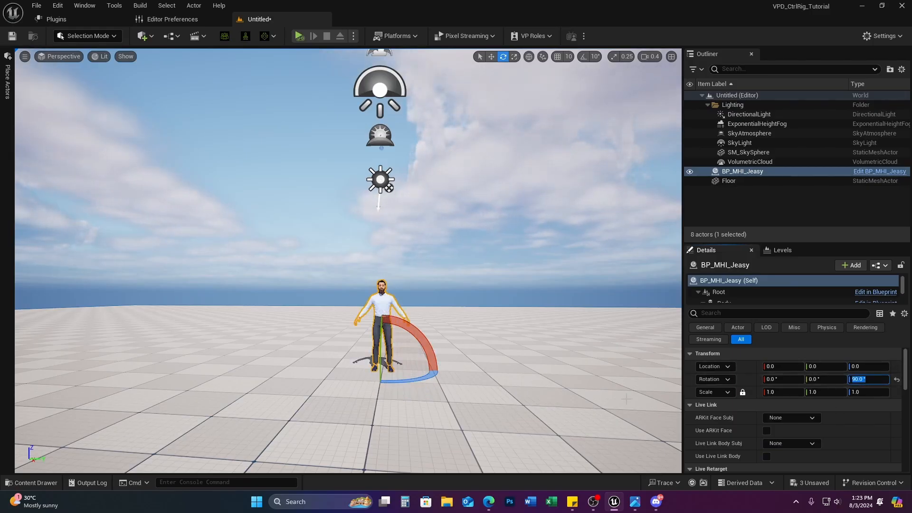
right_drag(348, 260, 387, 329)
key(Escape)
key(w)
key(a)
key(s)
click(344, 255)
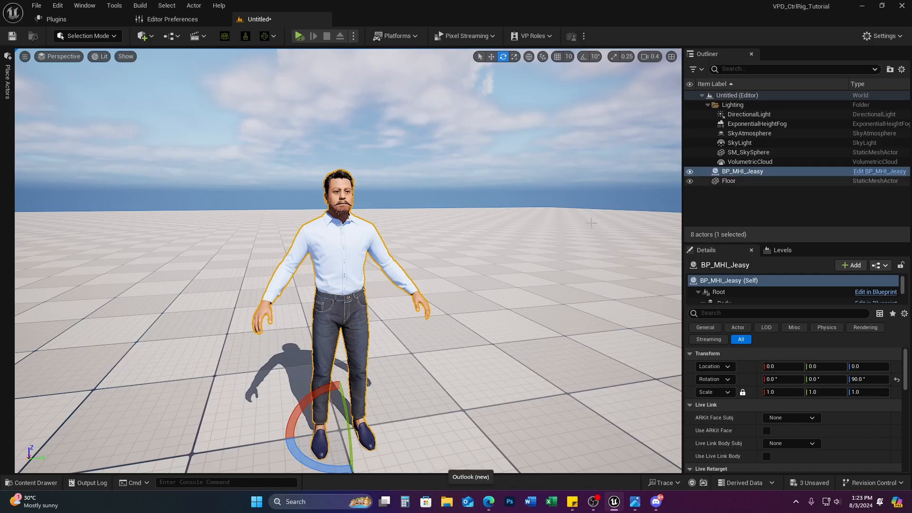
Step: Add a new level sequence named Jeasy_MH and save it
click(195, 36)
click(218, 61)
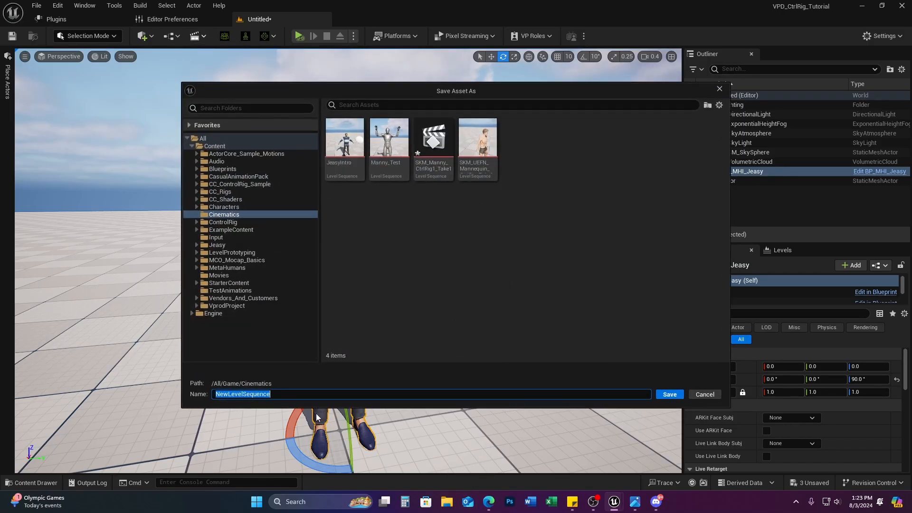
text(jEA)
key(BackSpace)
key(BackSpace)
key(BackSpace)
key(BackSpace)
key(BackSpace)
key(BackSpace)
key(BackSpace)
key(Caps_Lock)
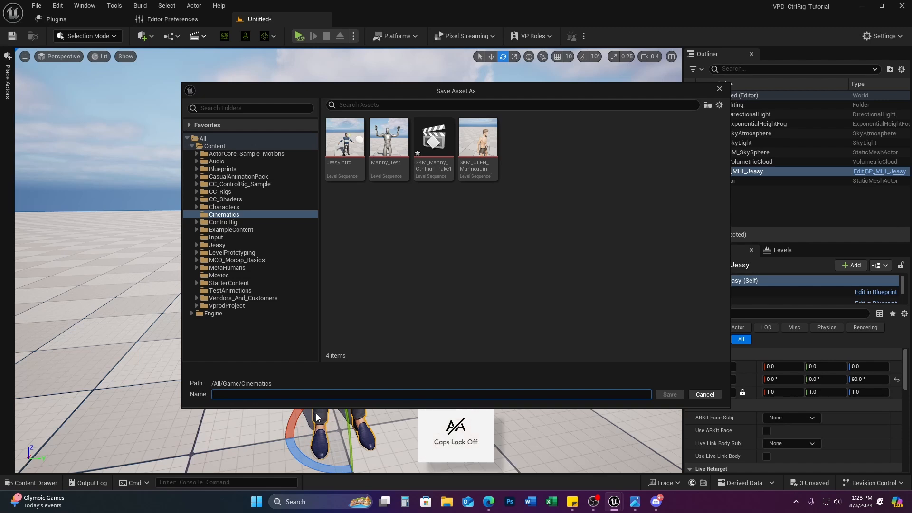
text(Jeasy_MH)
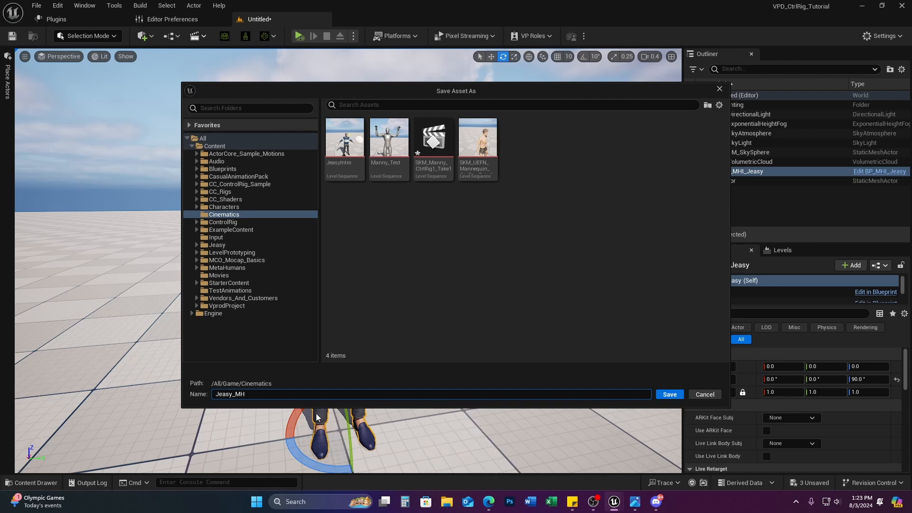
click(672, 394)
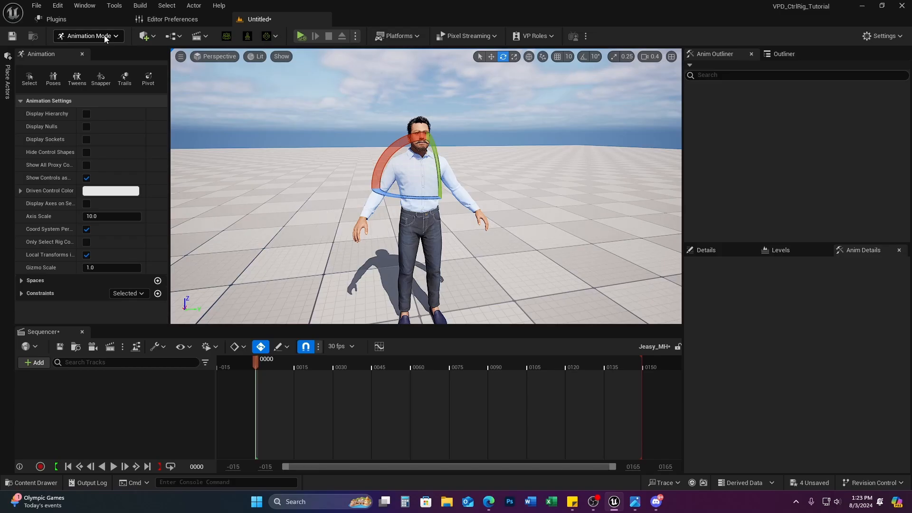
Step: Re-dock the Anim Details tab beside the Details panel
click(731, 252)
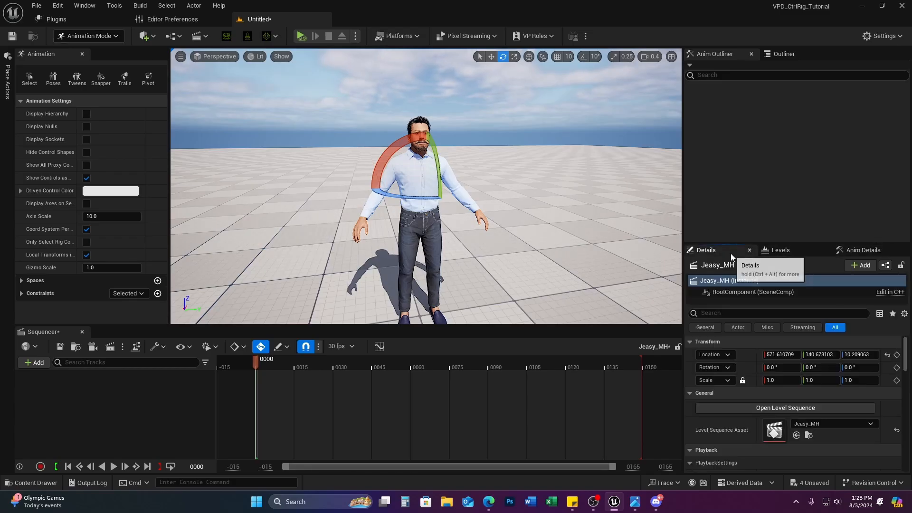
click(864, 250)
click(723, 251)
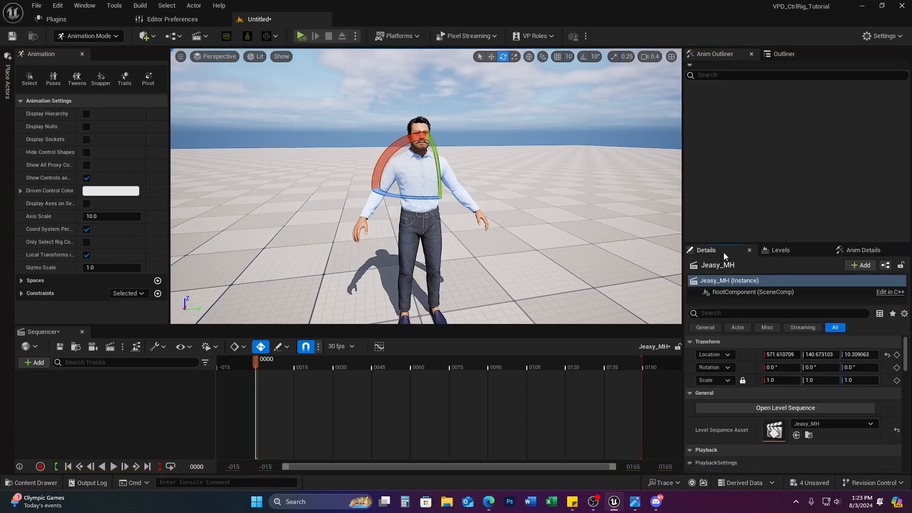
drag(850, 251, 769, 250)
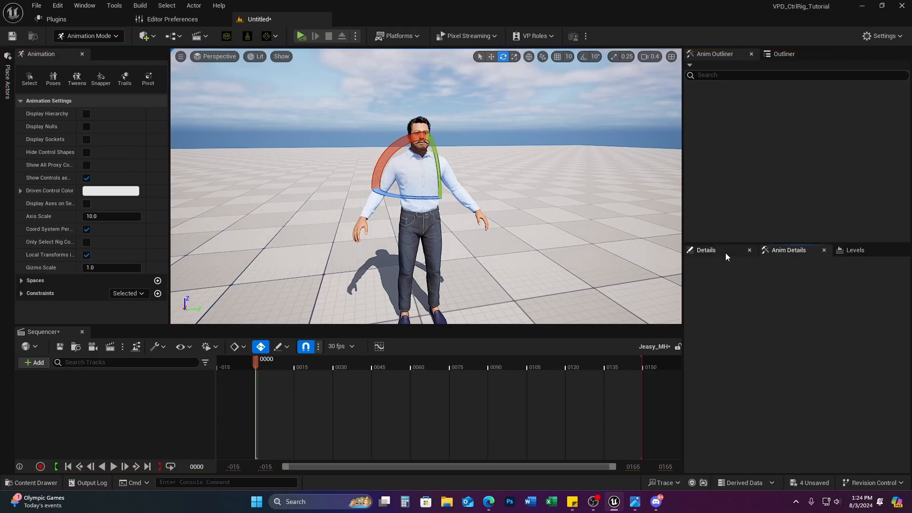
Step: Drag BP_MHI_Jeasy from the Outliner into the Jeasy_MH track list
click(725, 253)
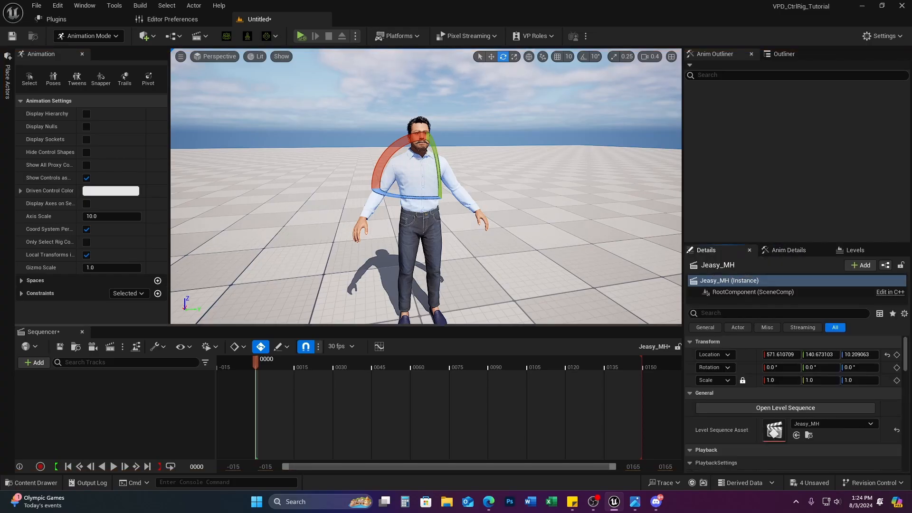
click(417, 216)
click(797, 56)
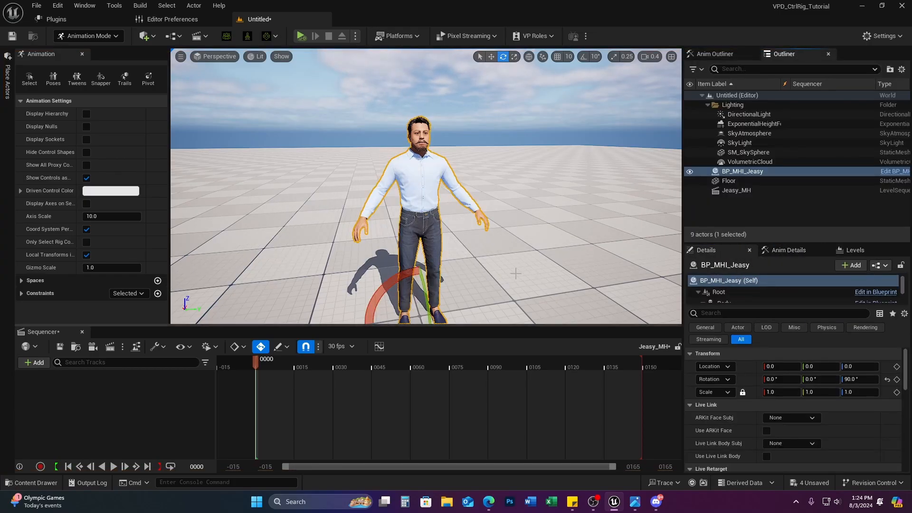
drag(756, 172, 34, 392)
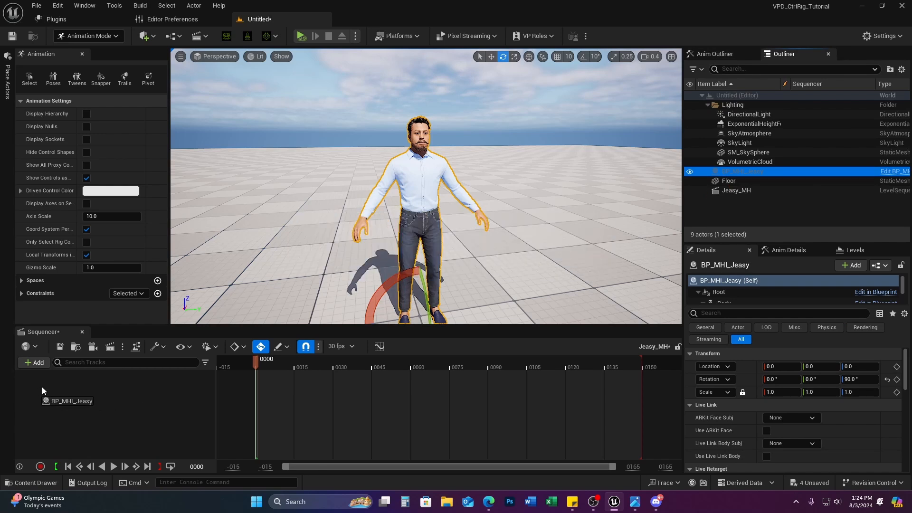
drag(42, 387, 41, 387)
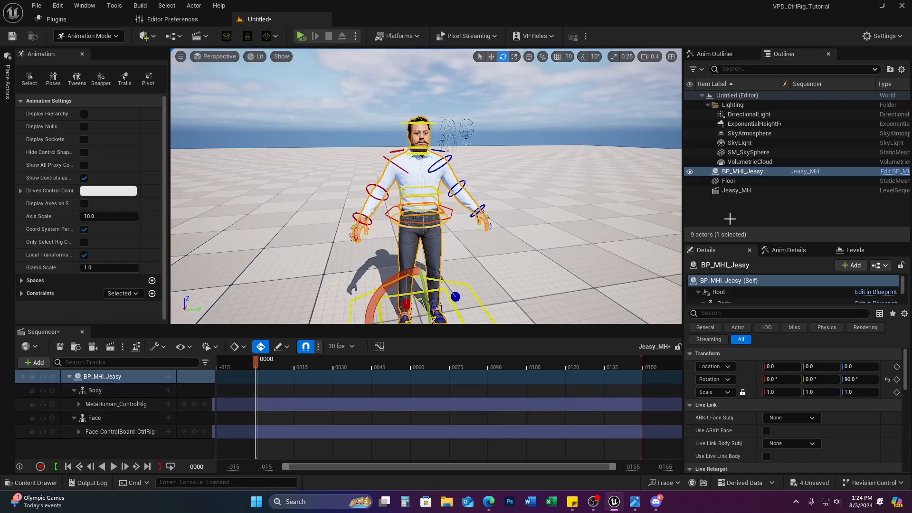
Step: Fly the viewport to the MetaHuman's head to inspect its face control boards
key(w)
right_drag(572, 197, 551, 190)
key(w)
key(e)
key(w)
key(s)
key(d)
key(s)
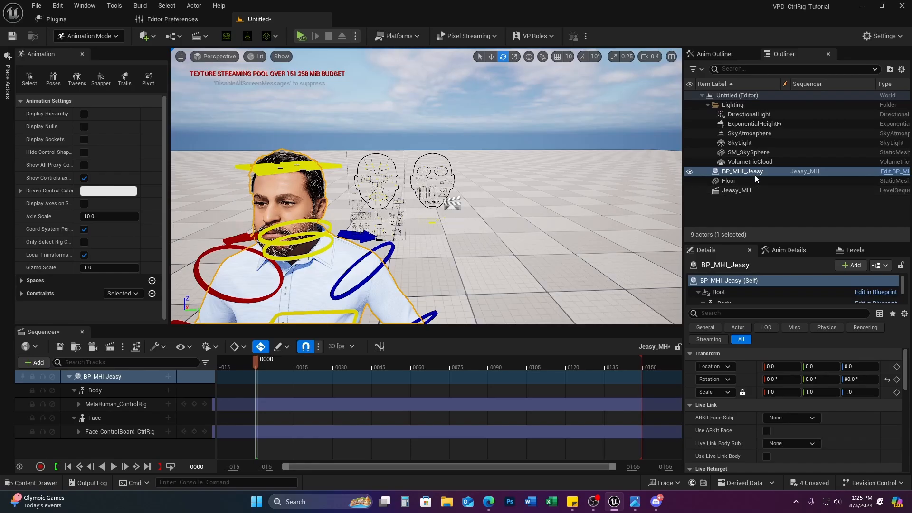
drag(876, 83, 821, 94)
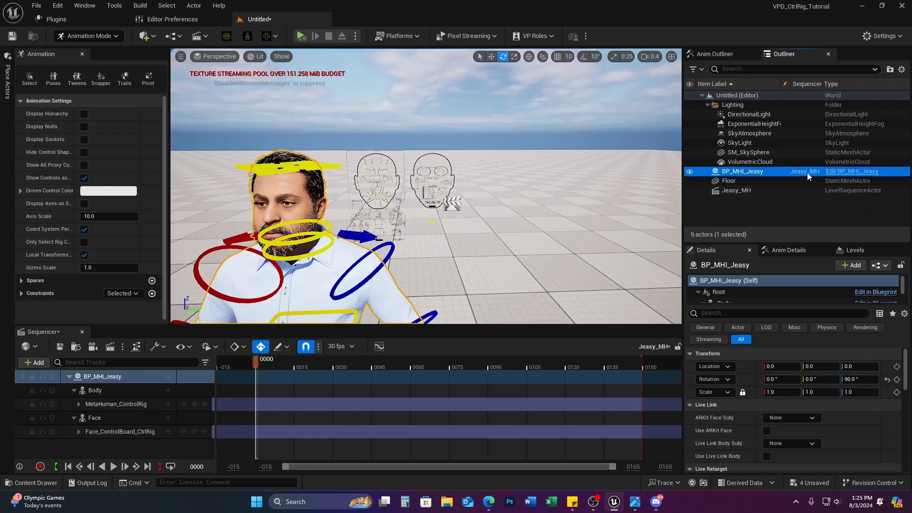
Step: Select the Body, MetaHuman_ControlRig, Face and Face_ControlBoard_CtrlRig tracks in turn
click(98, 392)
ctrl+click(126, 406)
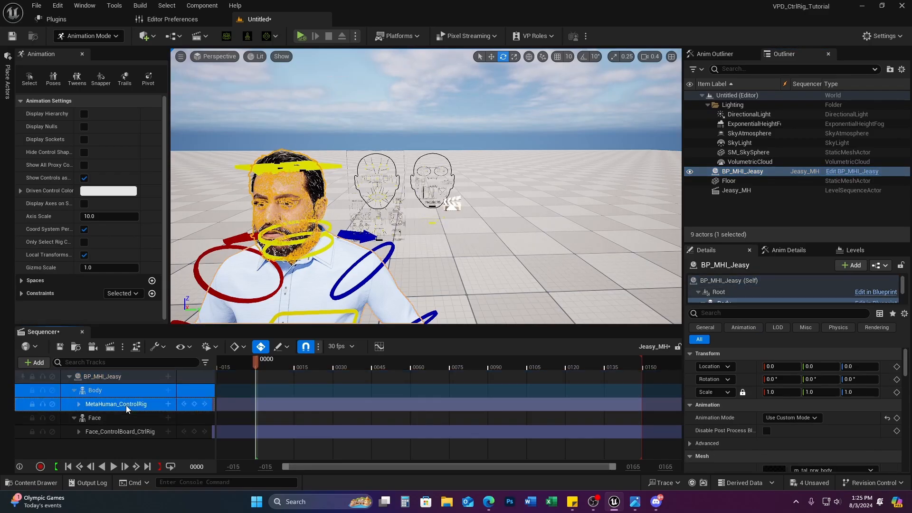
click(123, 417)
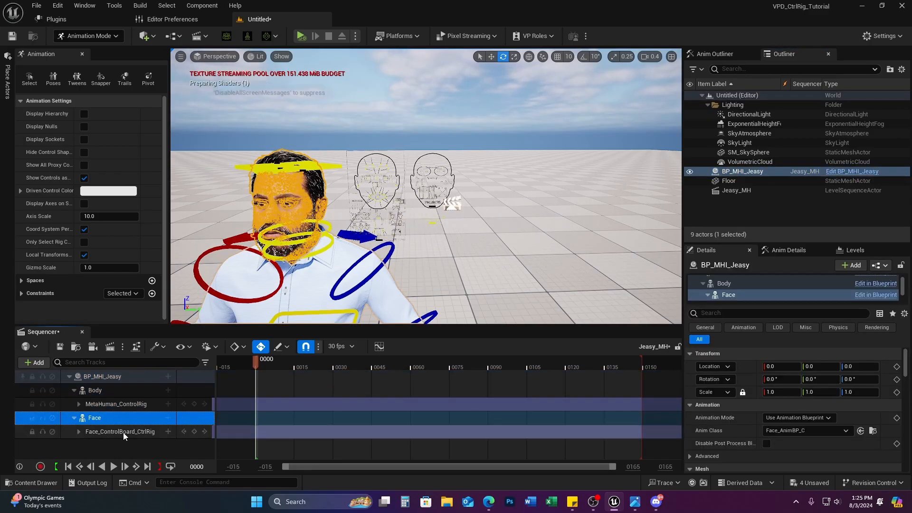
click(123, 433)
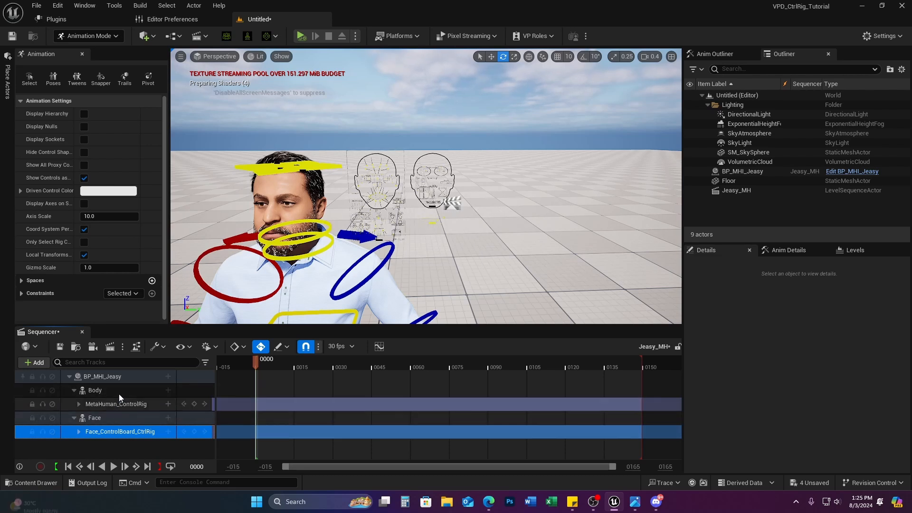
Step: Clear the track selection and open BP_MHI_Jeasy for editing from the Outliner
click(119, 391)
click(121, 418)
click(121, 391)
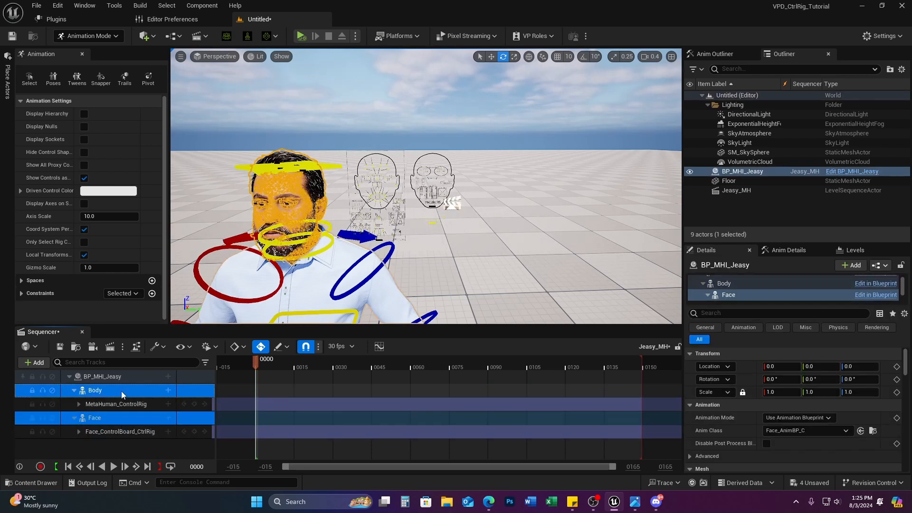
click(119, 418)
click(119, 446)
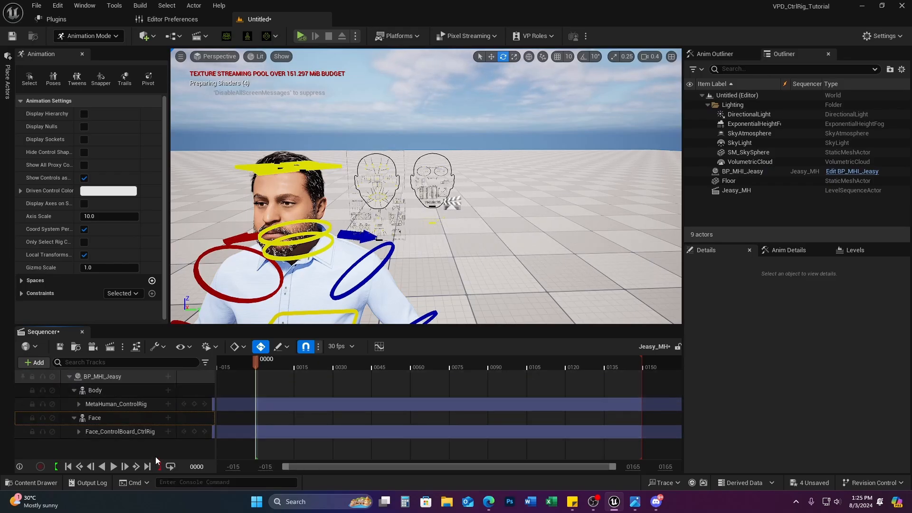
click(850, 171)
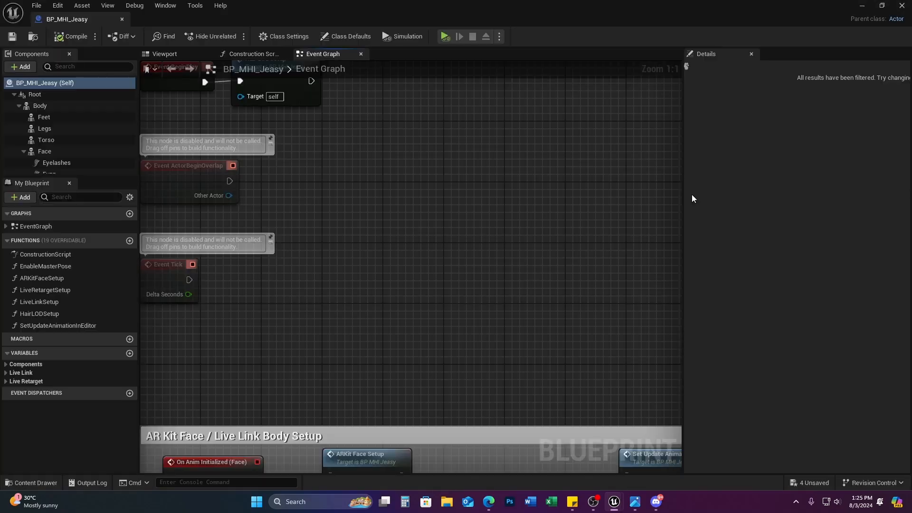
Step: In the BP_MHI_Jeasy viewport, move the Body component along X, then undo the move
click(174, 54)
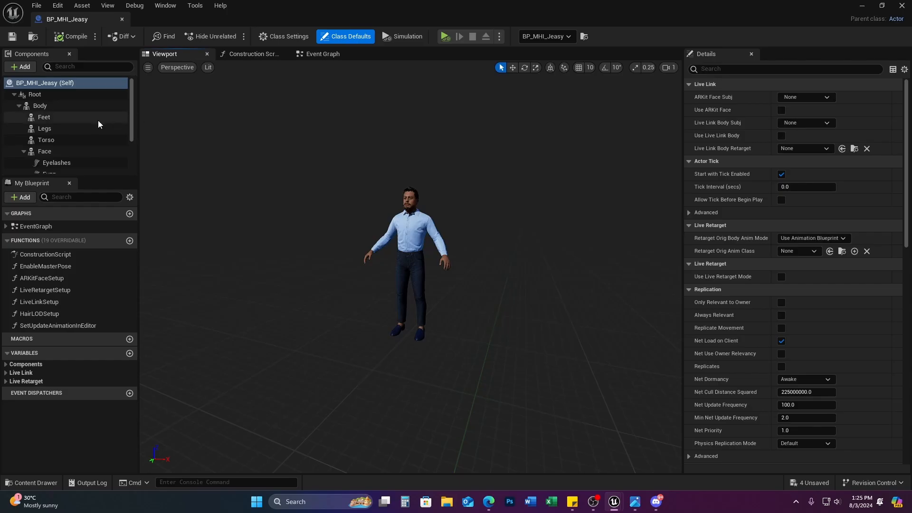
click(60, 105)
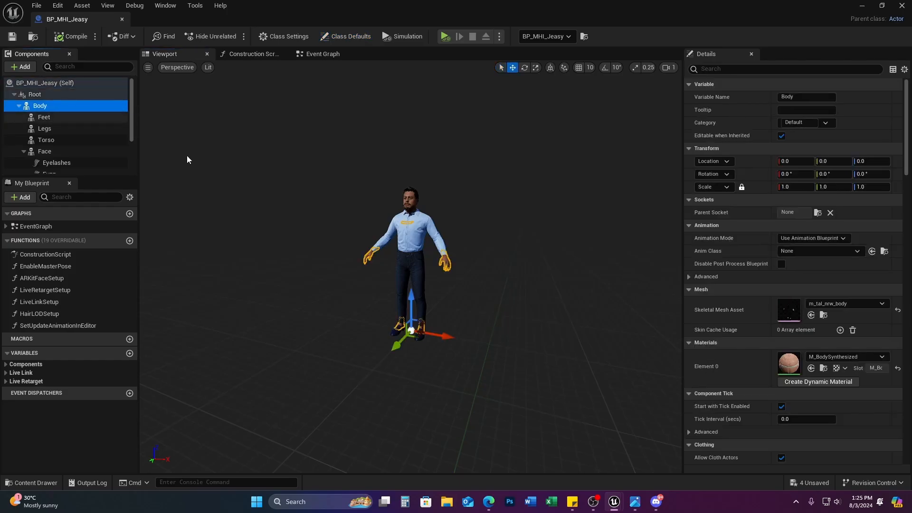
drag(442, 335, 349, 324)
key(ctrl+z)
Step: Drag the Legs and torso shirt apart along X, select the Face, then undo to rejoin them
click(44, 117)
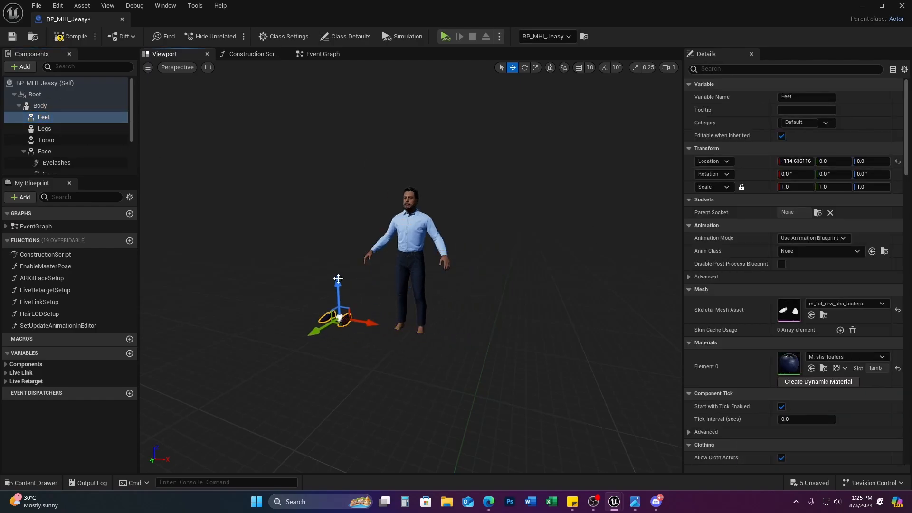
click(58, 130)
drag(454, 336, 423, 334)
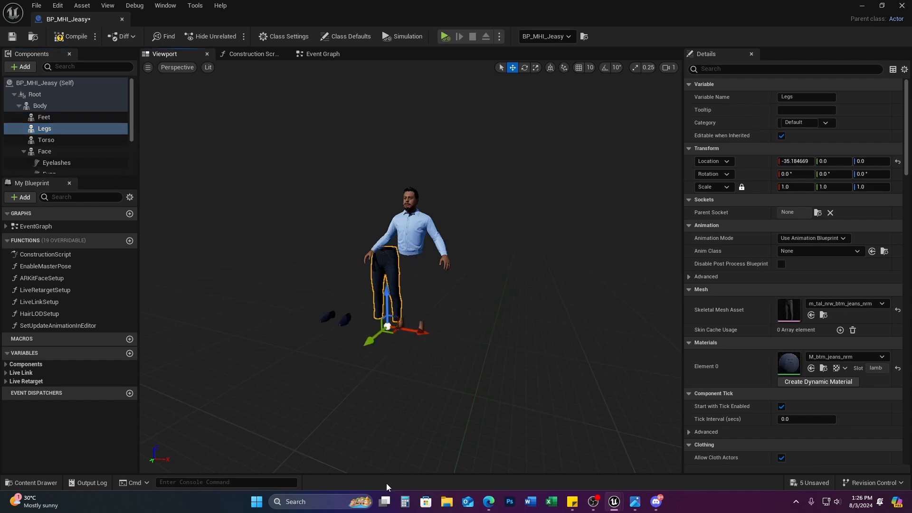
click(57, 140)
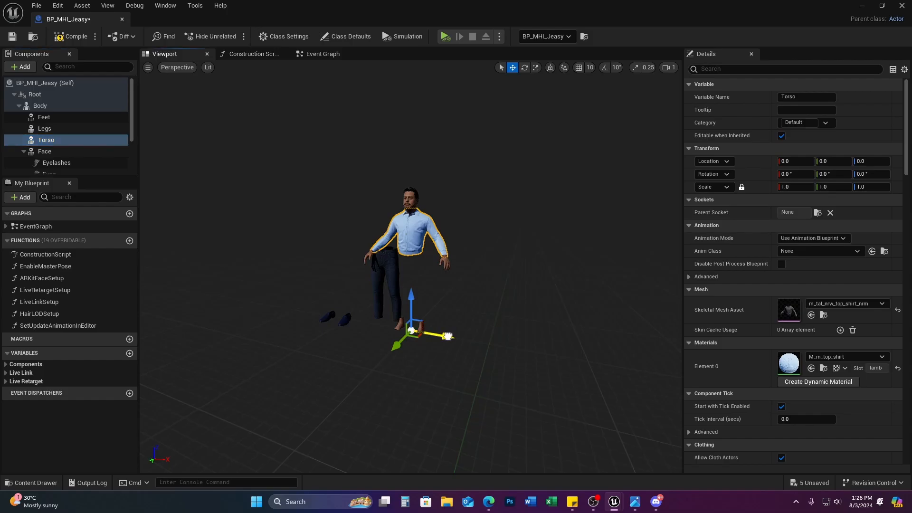
drag(423, 335, 468, 337)
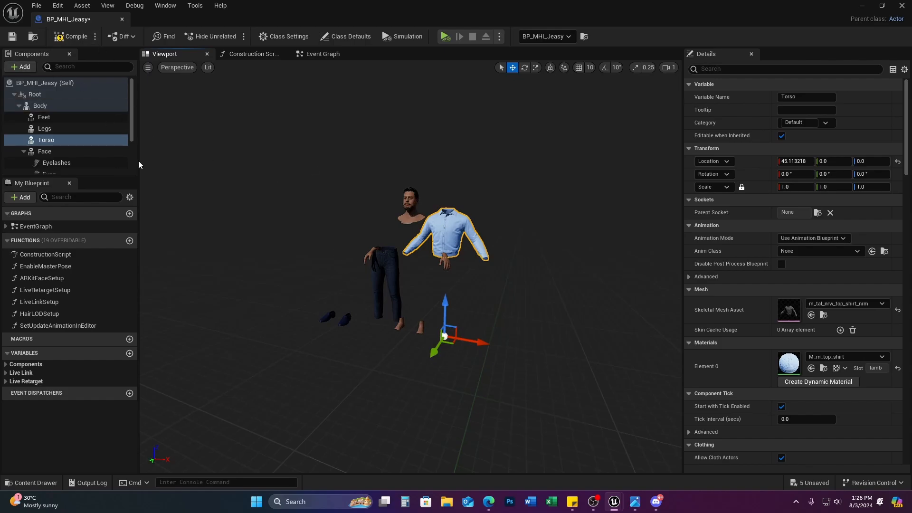
click(410, 202)
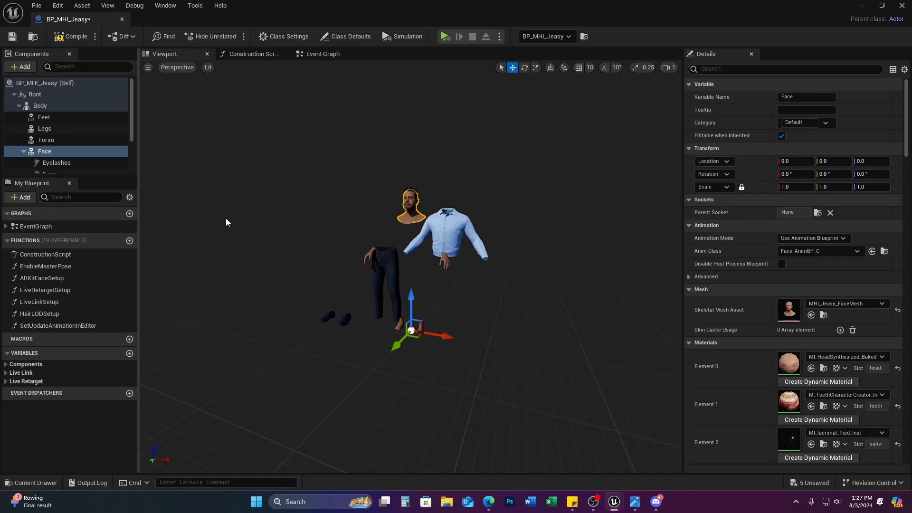
key(ctrl+z)
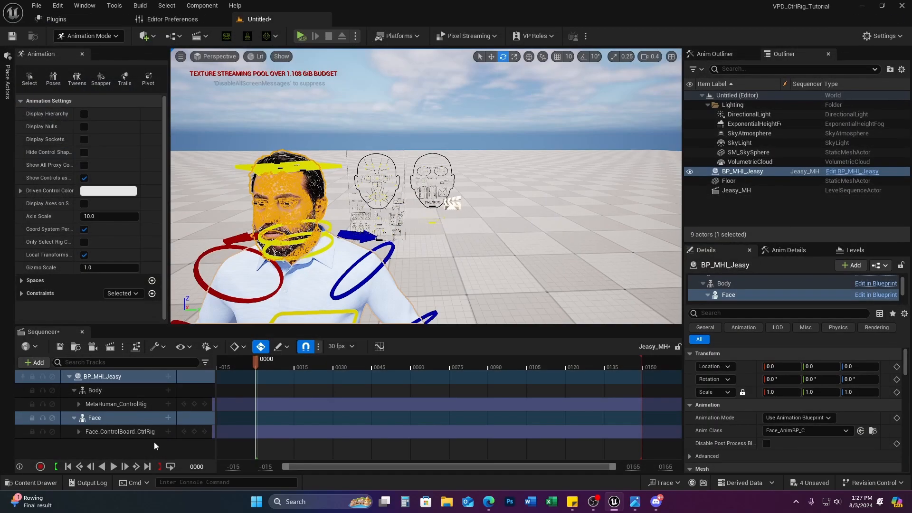
click(516, 292)
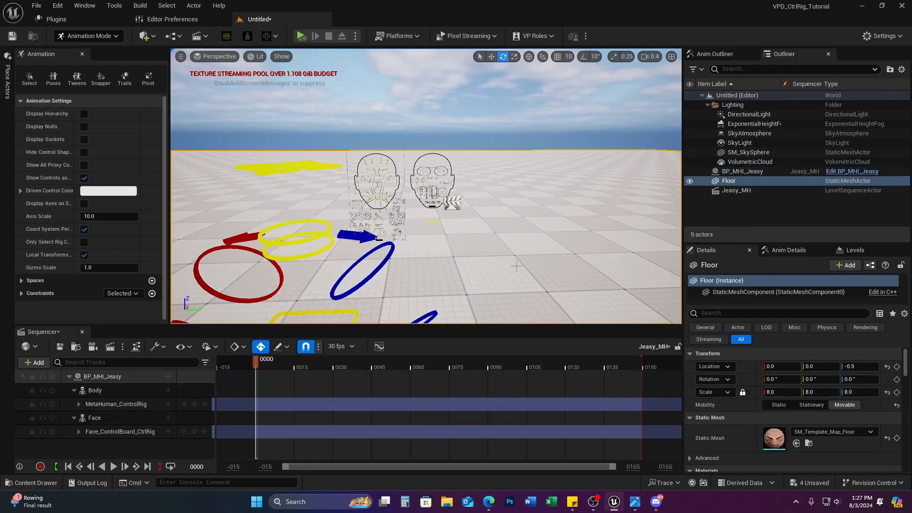
click(124, 432)
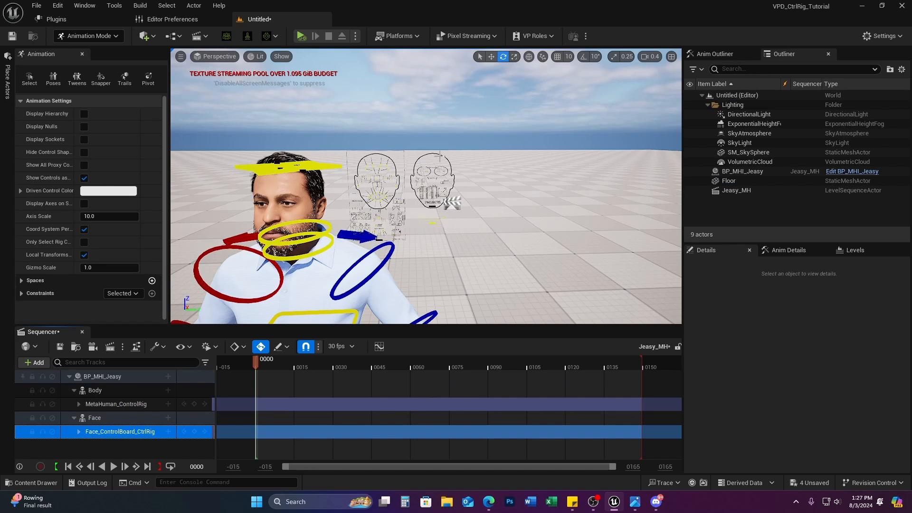
right_drag(427, 204, 403, 176)
key(w)
key(s)
right_drag(474, 203, 480, 209)
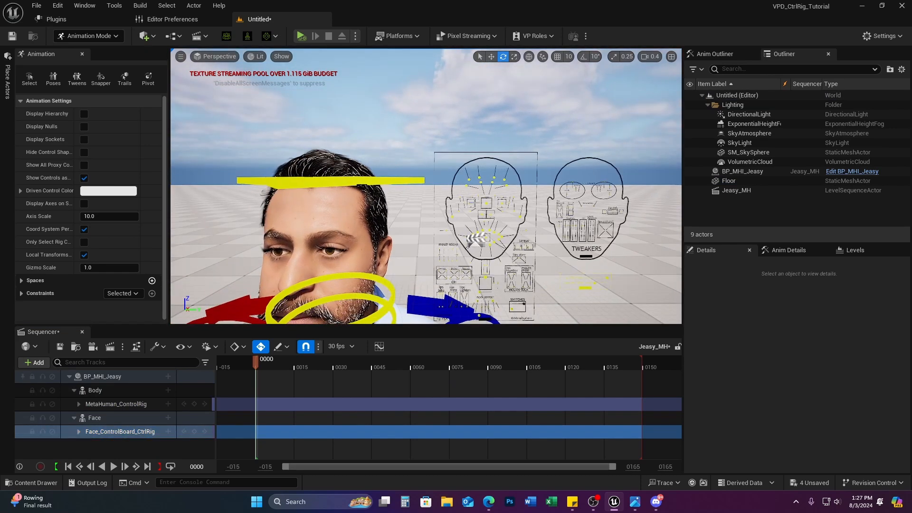
click(487, 205)
key(w)
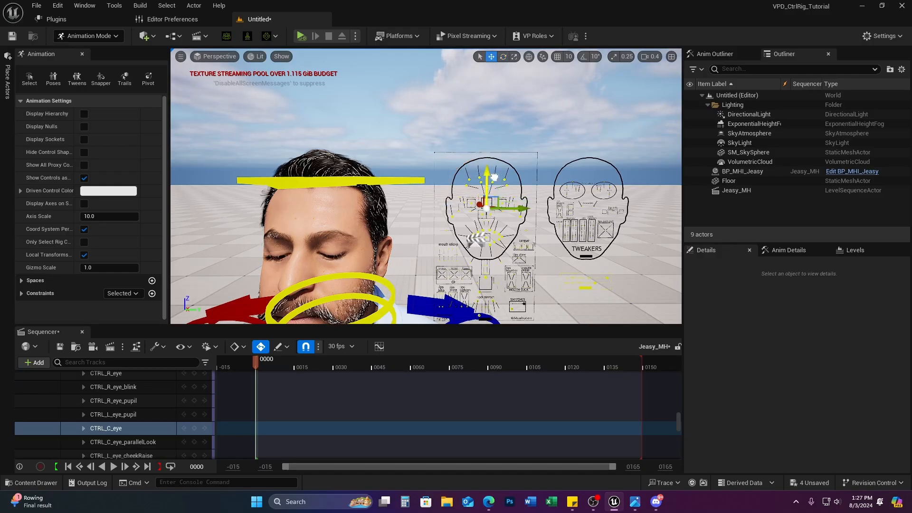
mouse_move(487, 202)
mouse_down()
mouse_move(489, 209)
mouse_move(476, 204)
mouse_move(486, 203)
mouse_up()
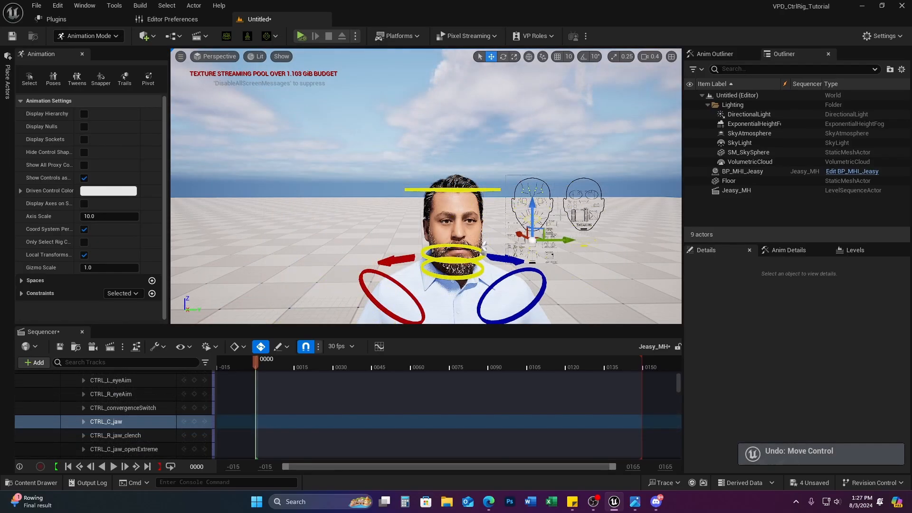
scroll(110, 426, up, 5)
scroll(112, 426, down, 1)
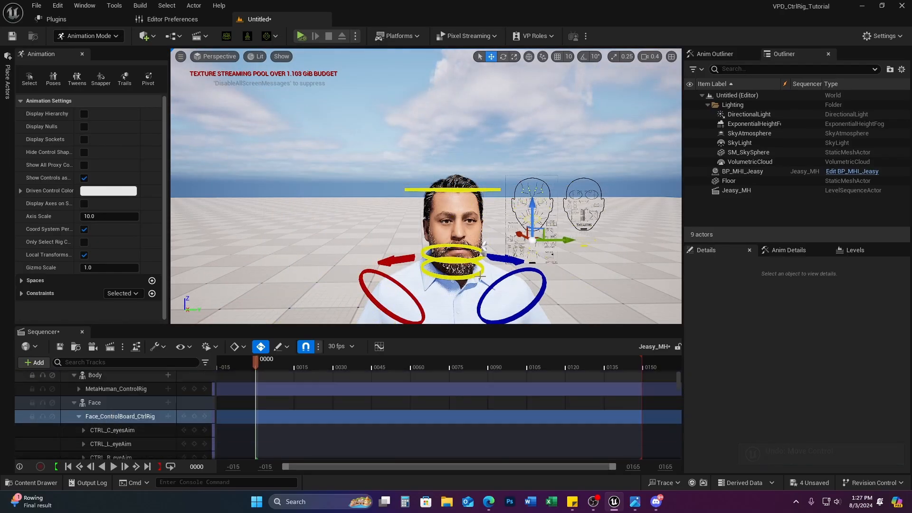
scroll(109, 427, down, 10)
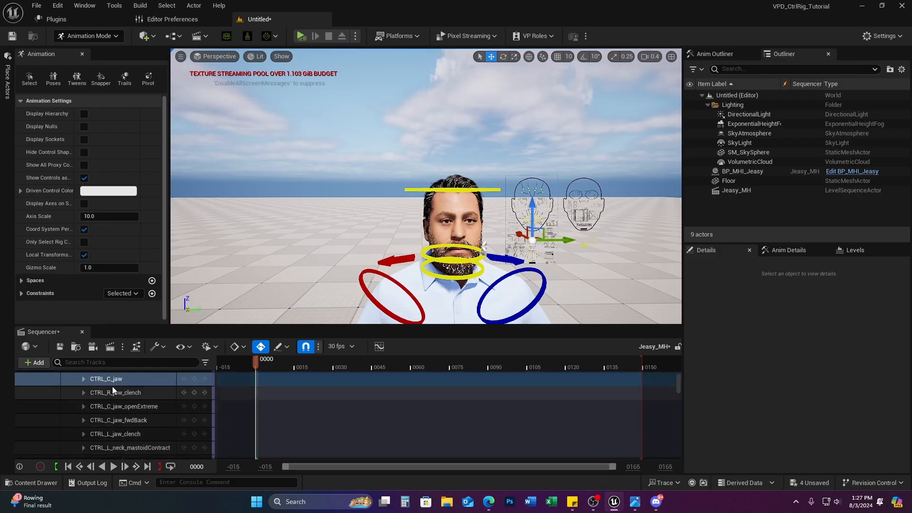
scroll(136, 403, up, 10)
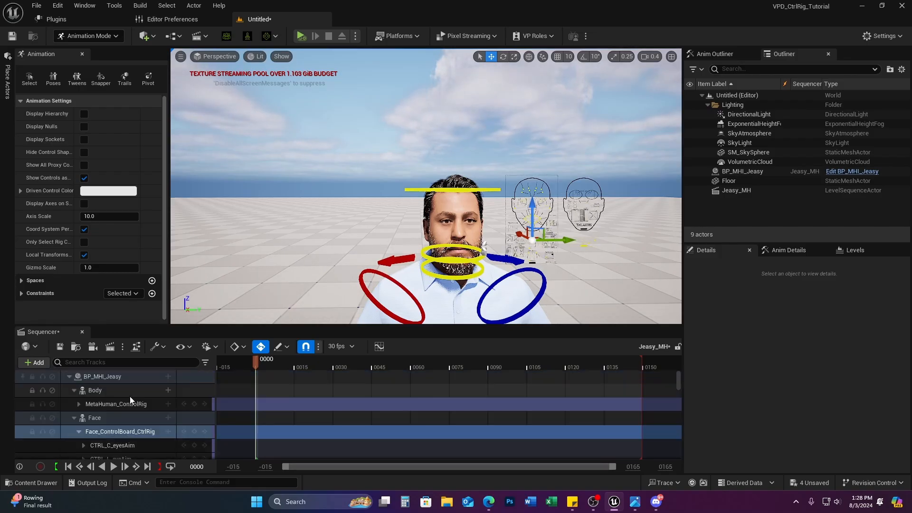
click(79, 432)
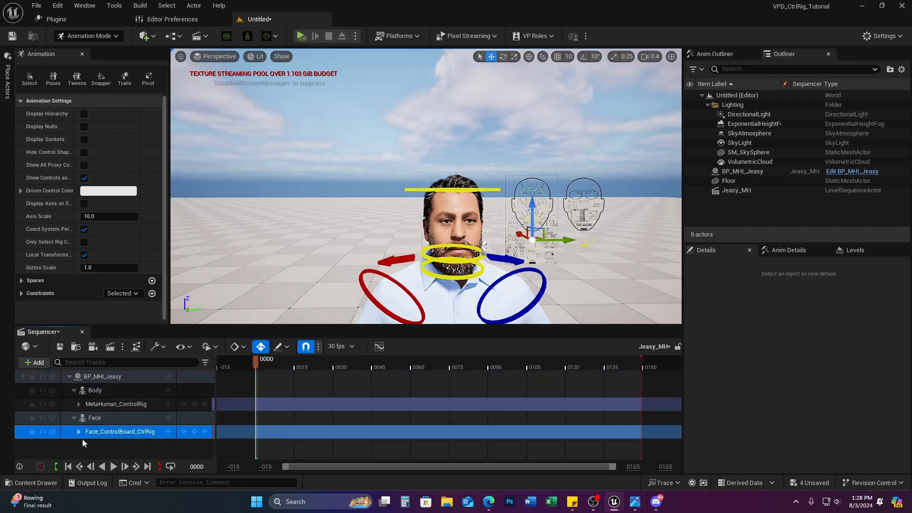
click(105, 406)
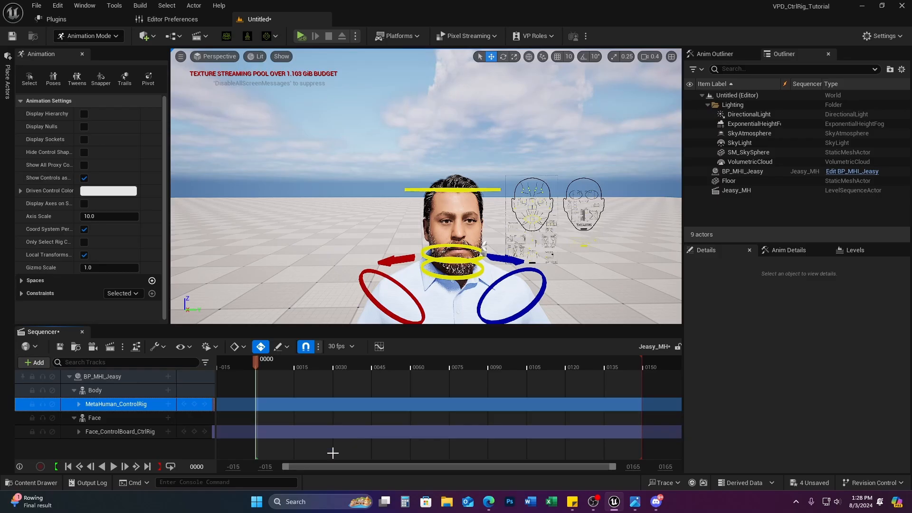
Step: Browse Characters > UEFN_Mannequin > Animations > Run and open M_Neutral_Run_Box_LL_B_Rfoot
click(32, 482)
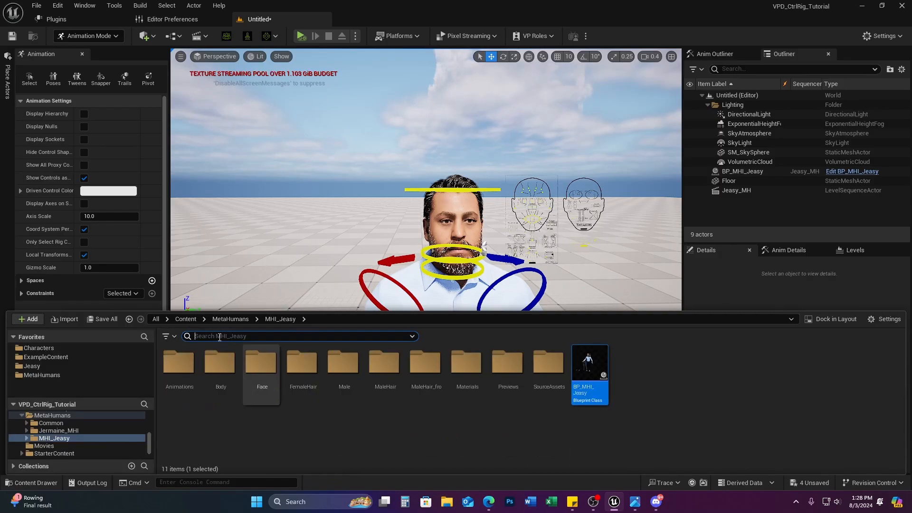
click(49, 358)
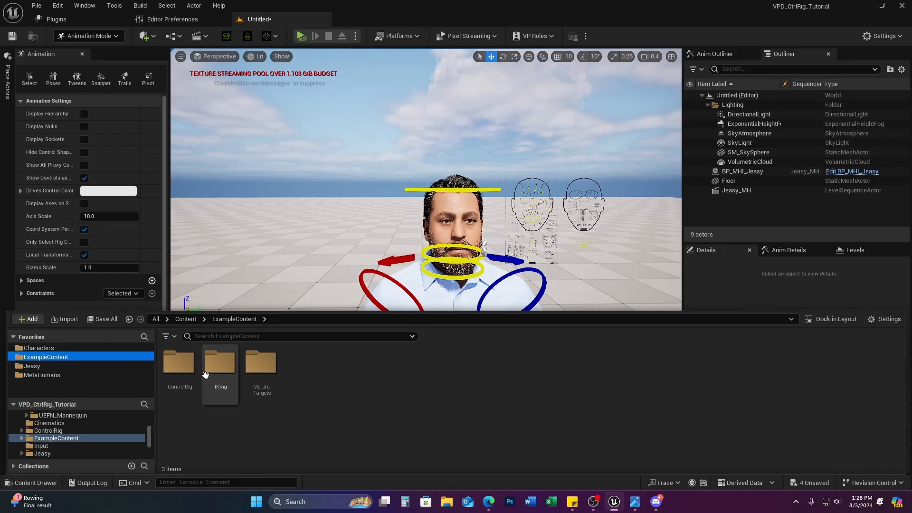
click(56, 349)
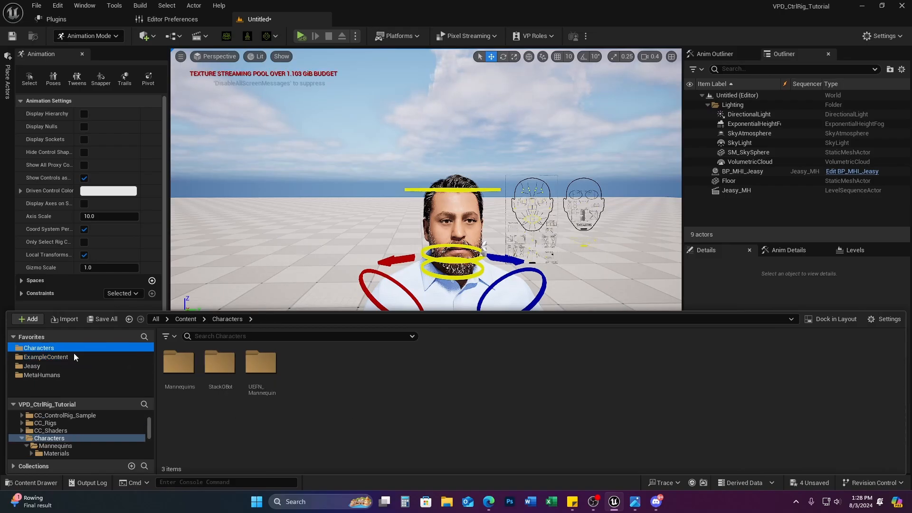
click(263, 362)
double_click(262, 362)
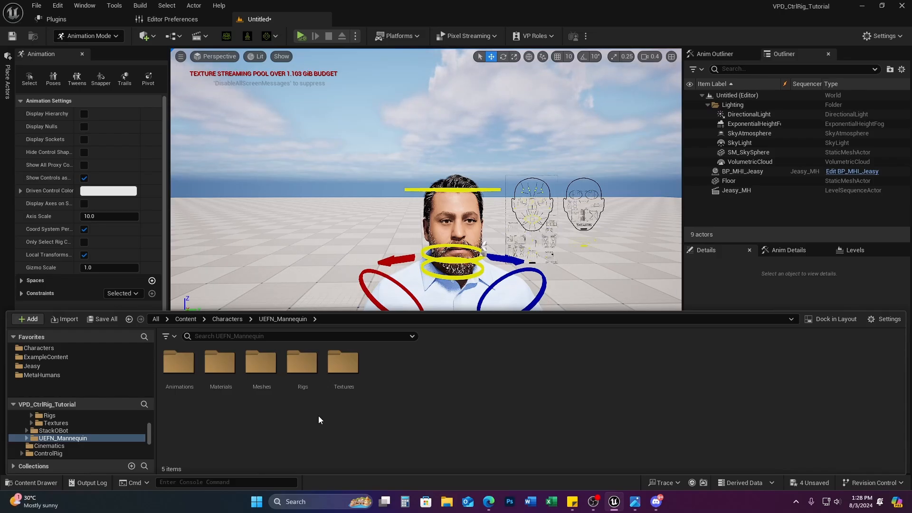
double_click(260, 365)
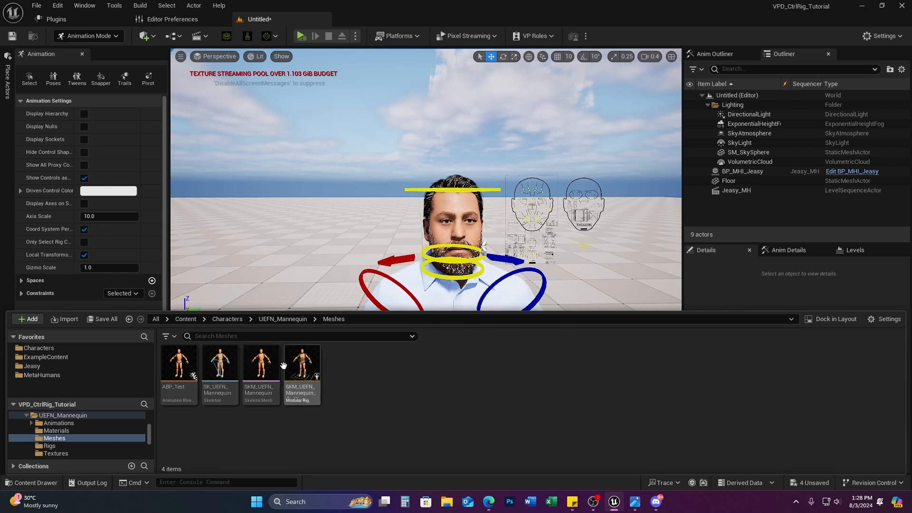
mouse_move(275, 364)
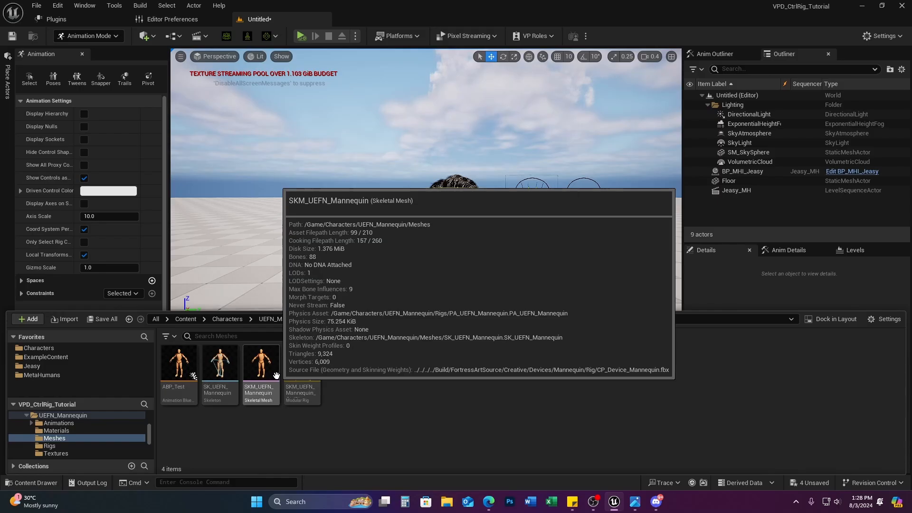
click(283, 318)
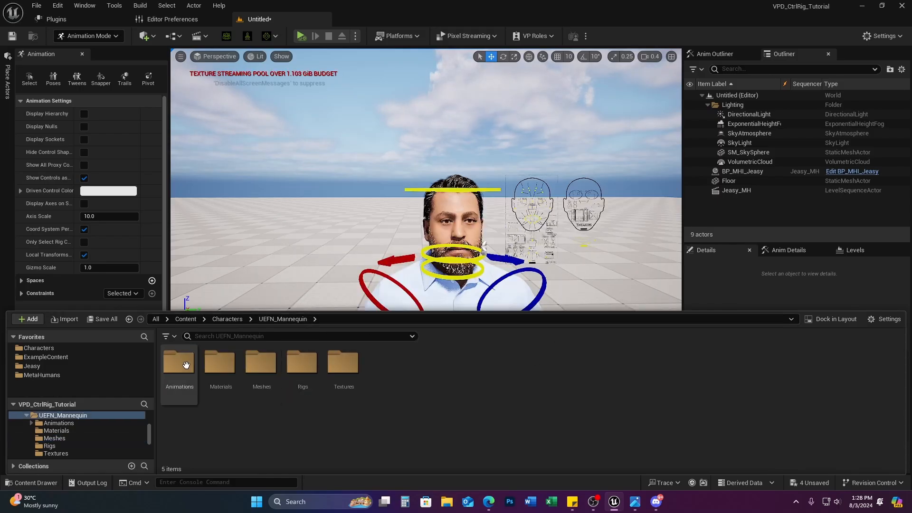
double_click(185, 364)
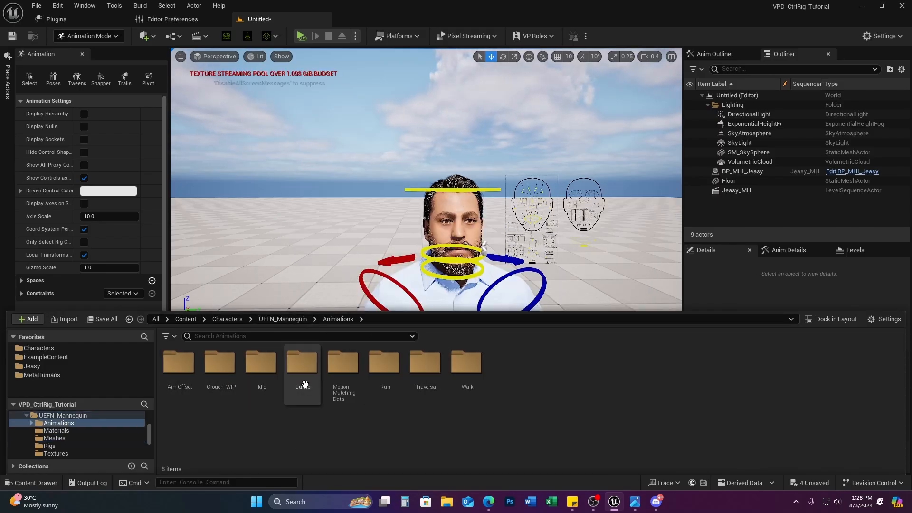
double_click(383, 363)
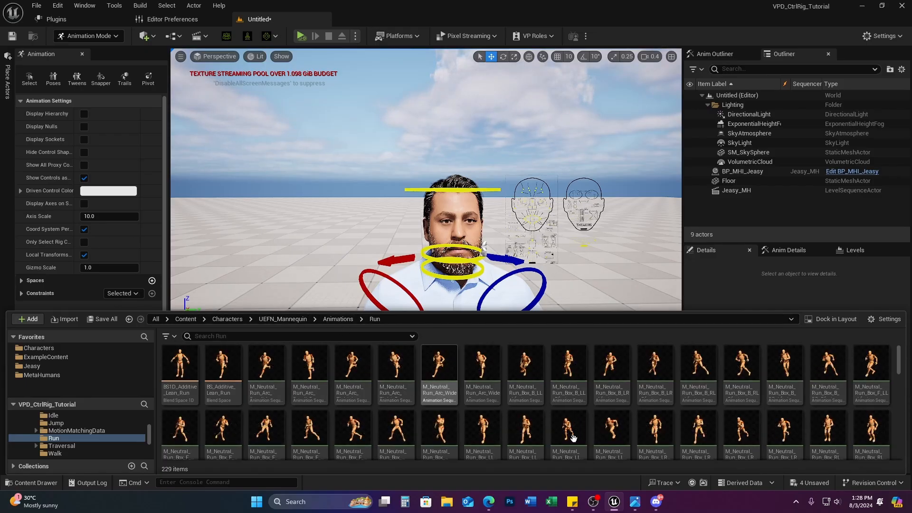
double_click(527, 420)
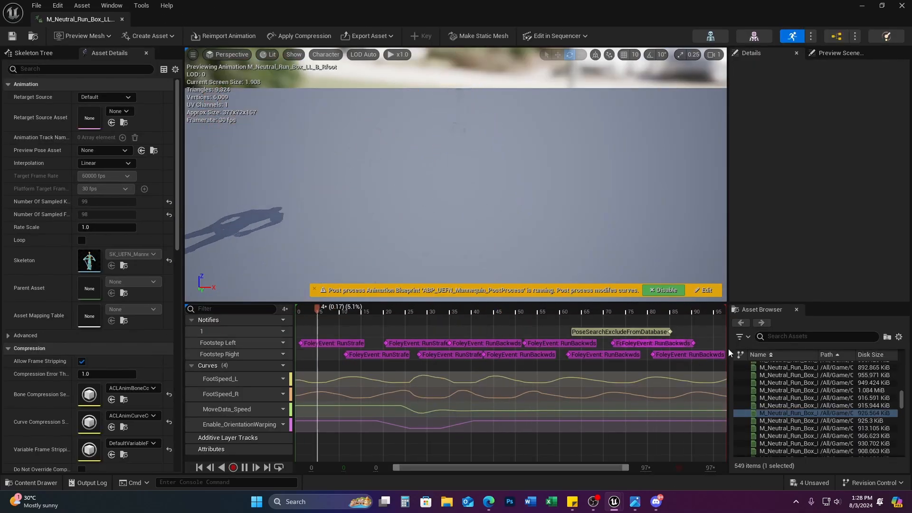
Step: Preview the RL_F_Rfoot and RR_B_Lfoot run boxes, finishing on M_Neutral_Run_Box_RL_F_Rfoot
scroll(807, 430, down, 4)
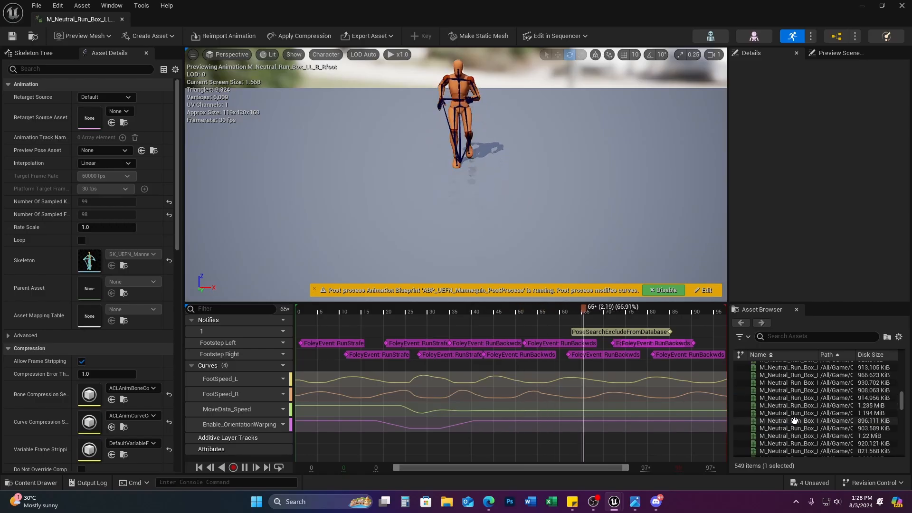
click(807, 428)
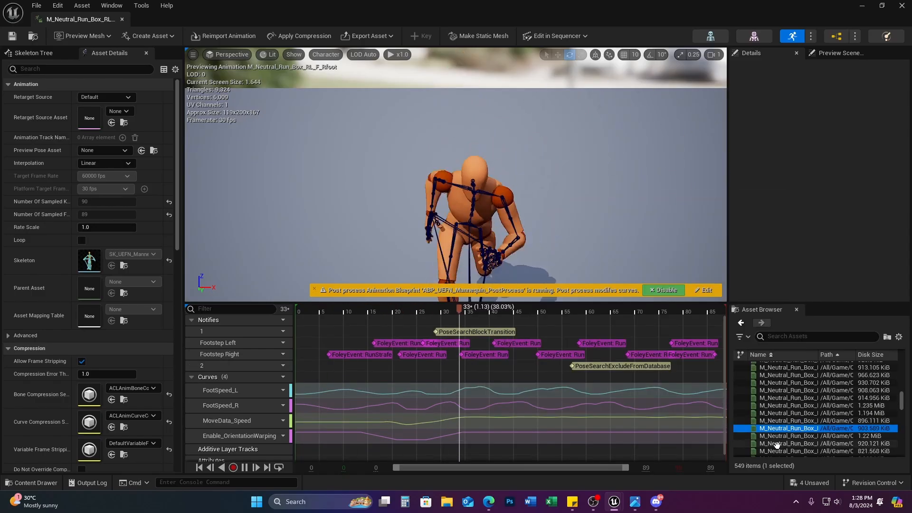
click(800, 435)
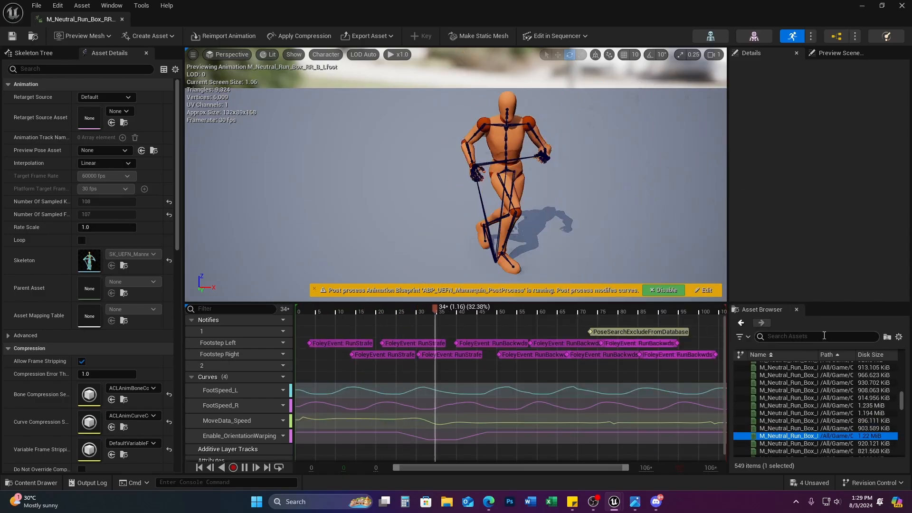
click(813, 427)
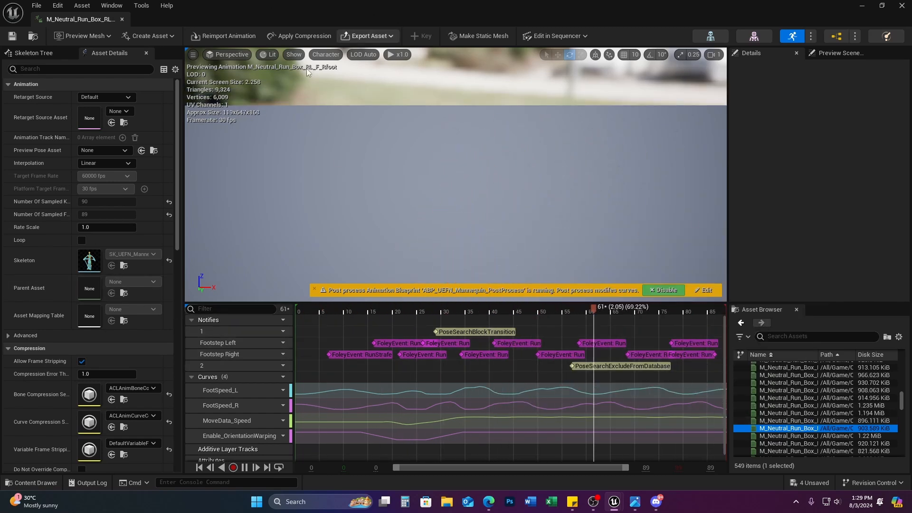
mouse_move(798, 429)
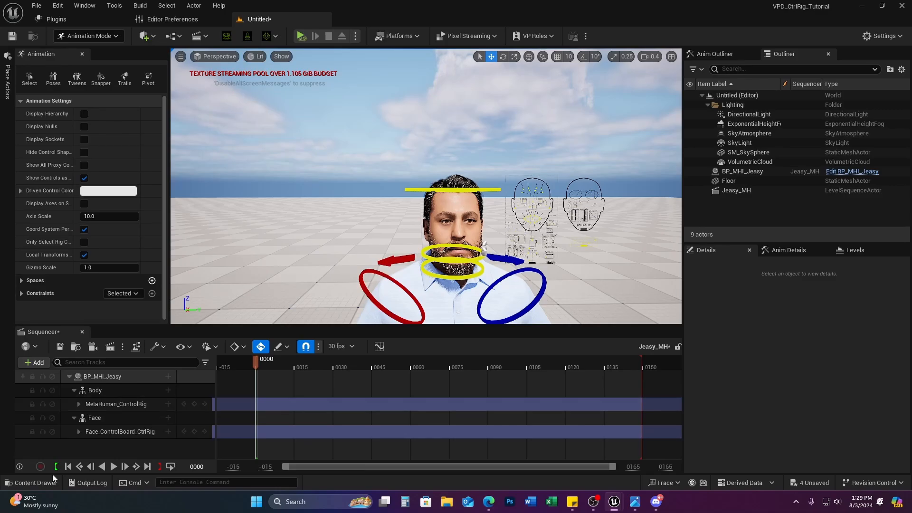
Step: Start retargeting from the BS_Additive_Lean_Run blend space and search target meshes for 'jeasy'
click(32, 483)
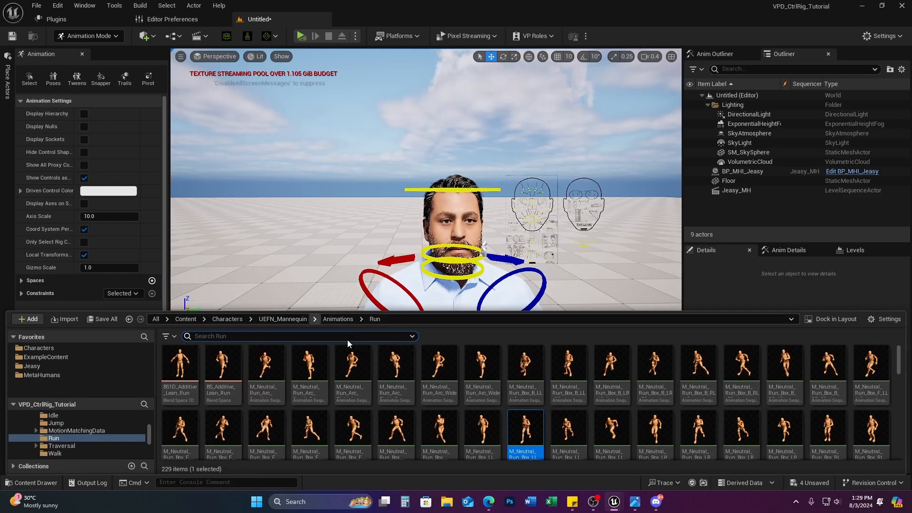
right_click(235, 366)
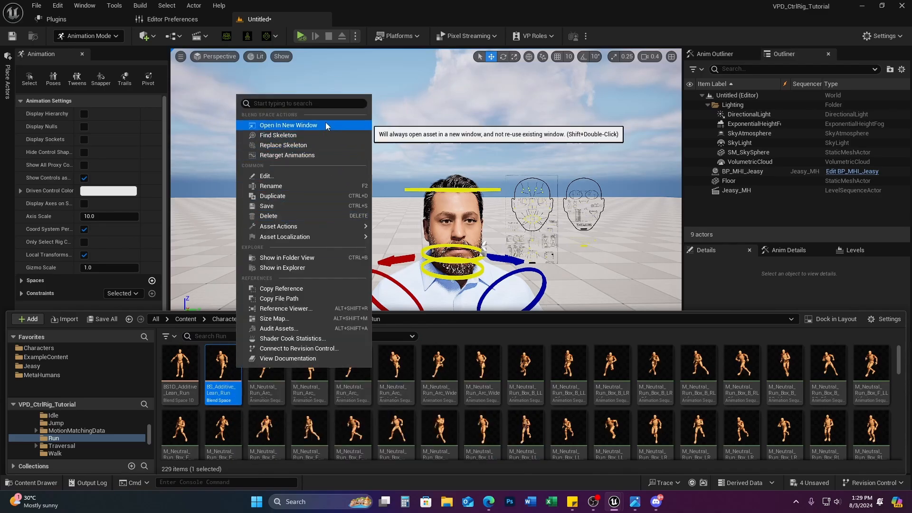
click(325, 156)
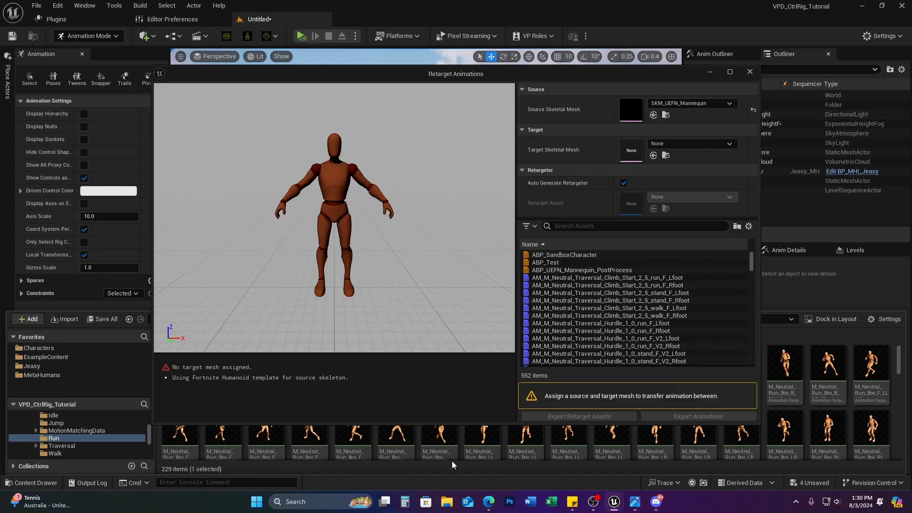
click(705, 146)
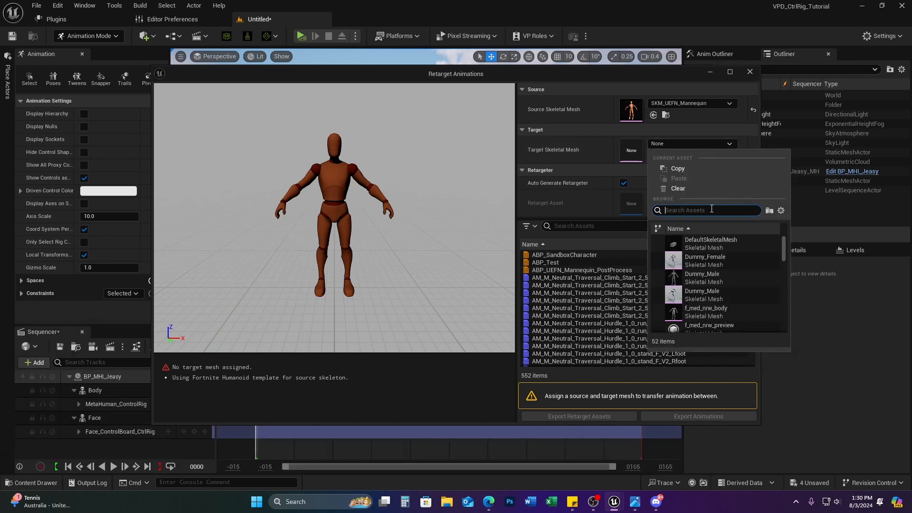
text(jeasy)
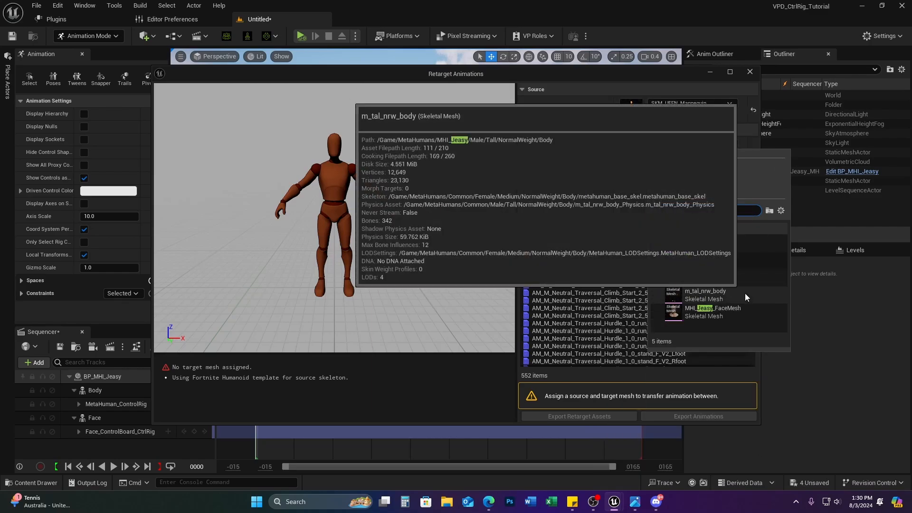
Step: Set m_tal_nrw_body as the target mesh and start filtering the animation list by name
click(745, 293)
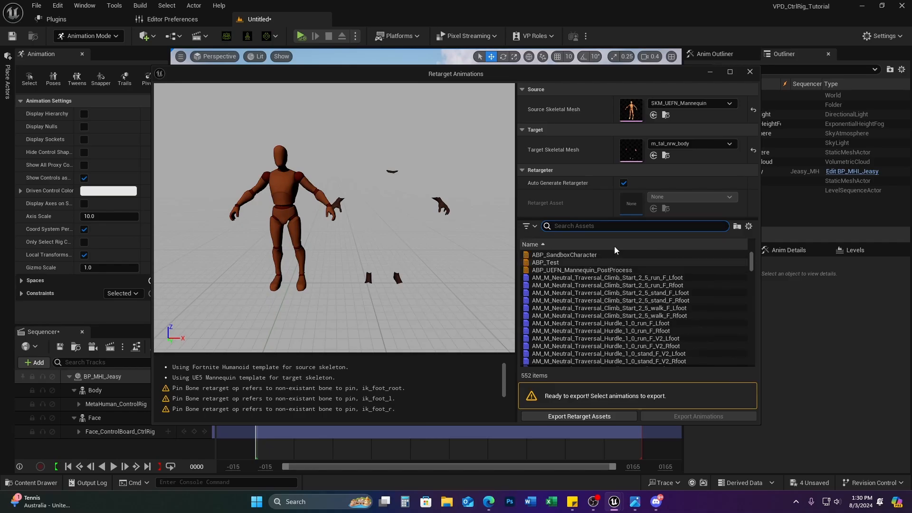
click(619, 226)
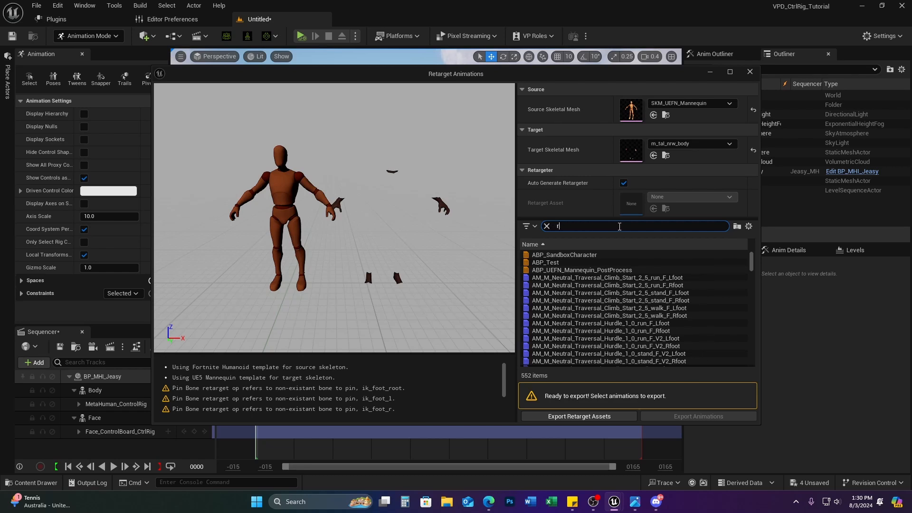
scroll(685, 282, down, 1)
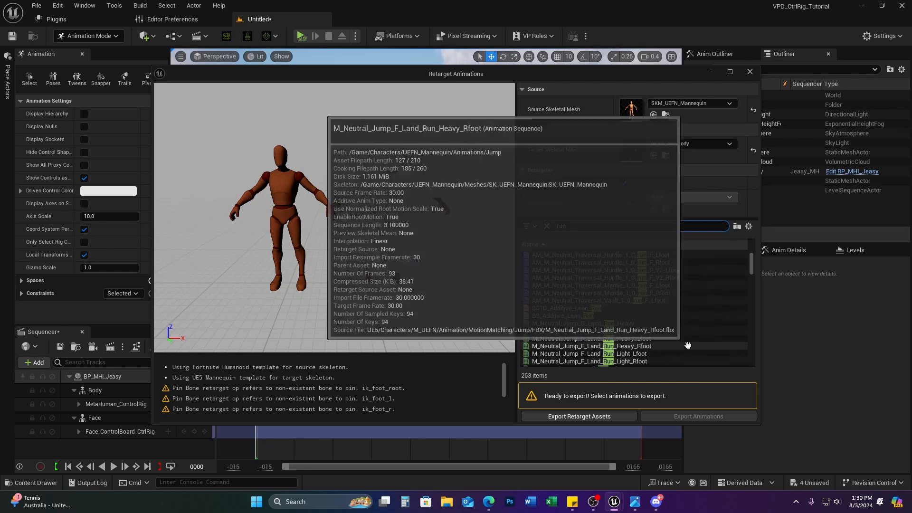
scroll(685, 285, down, 5)
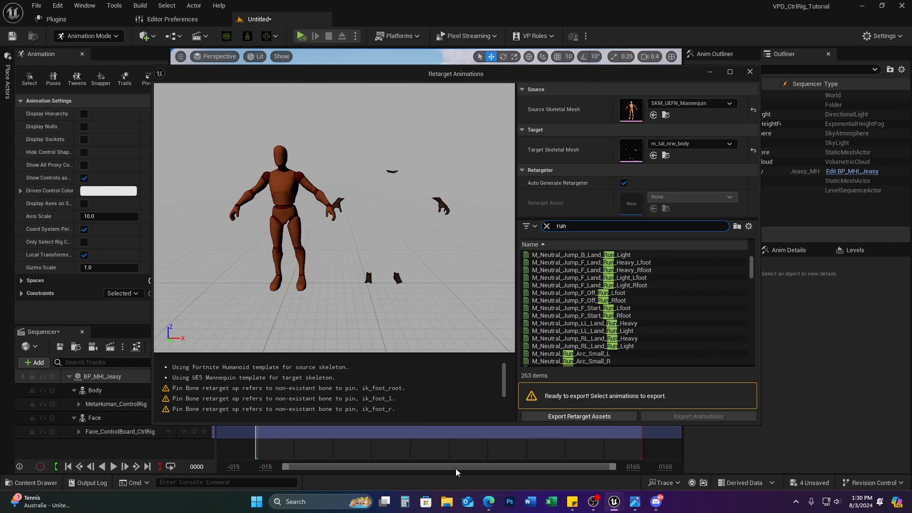
Step: Select M_Neutral_Run_Box_F_LL_Lfoot in the Retarget Animations list and open Export Animations
mouse_move(618, 505)
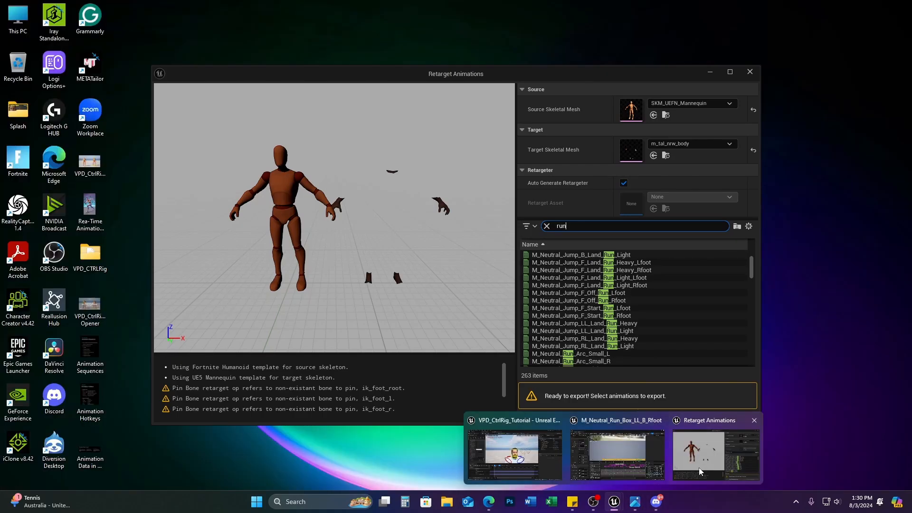
mouse_move(642, 455)
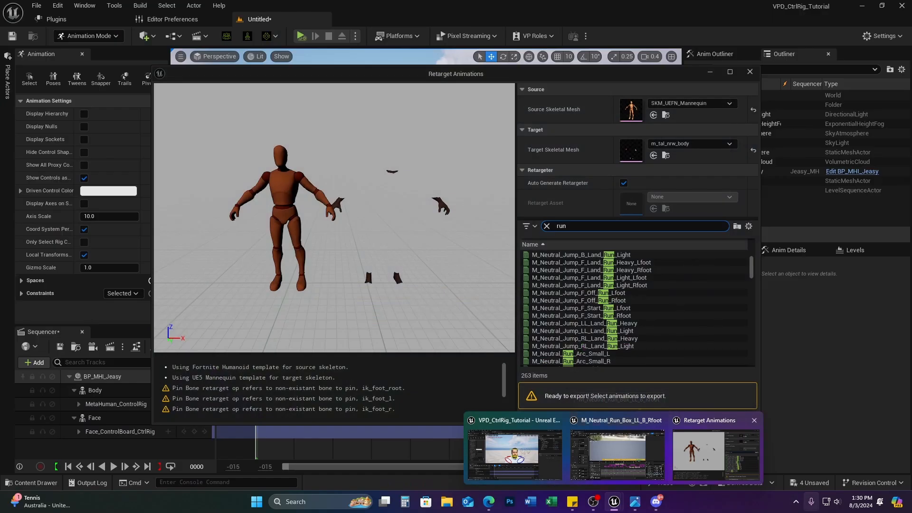
click(715, 450)
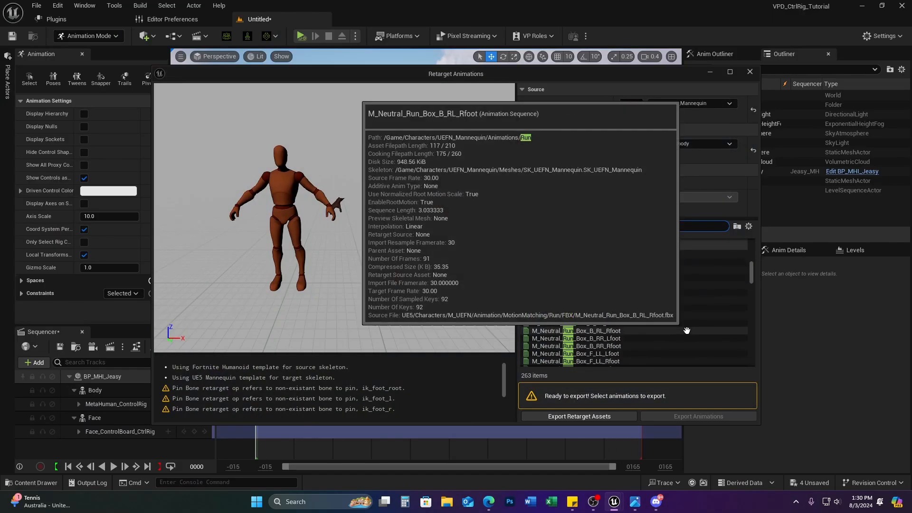
scroll(580, 332, down, 2)
click(580, 338)
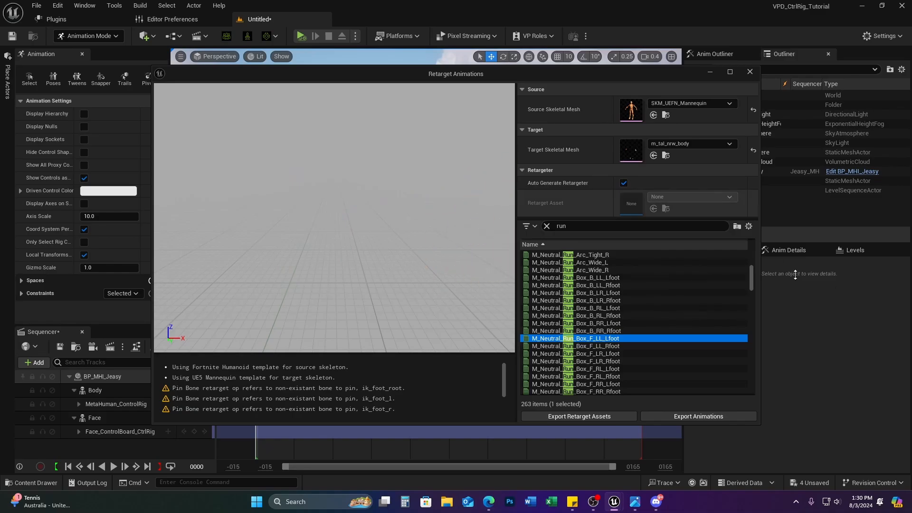
click(716, 417)
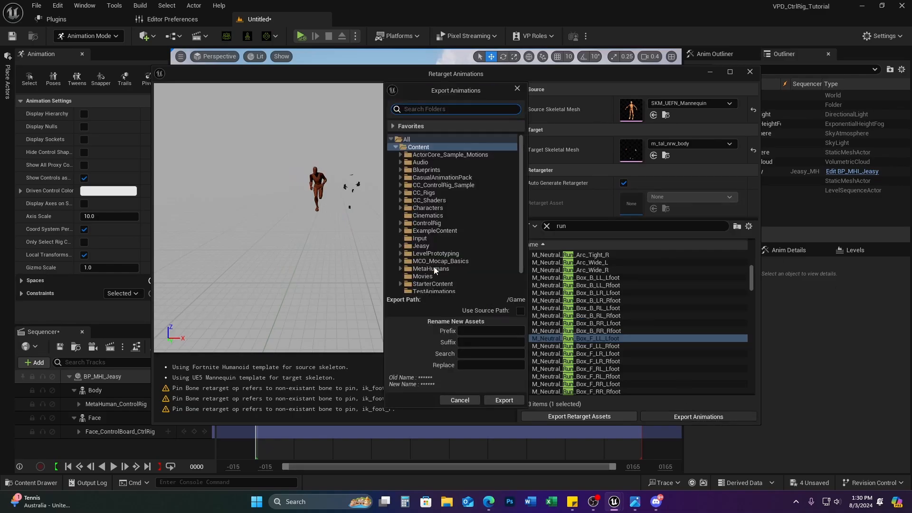
Step: Export the retargeted run animation into the TestAnimations folder
click(438, 292)
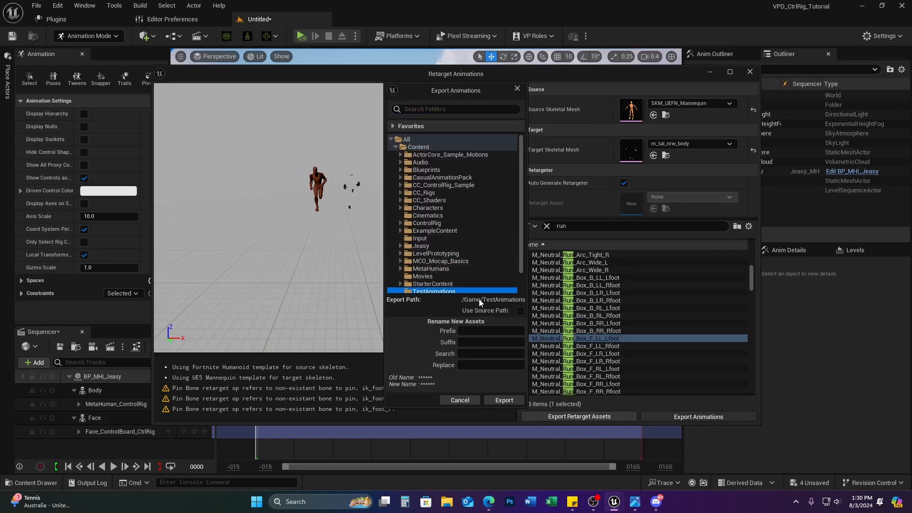
click(504, 400)
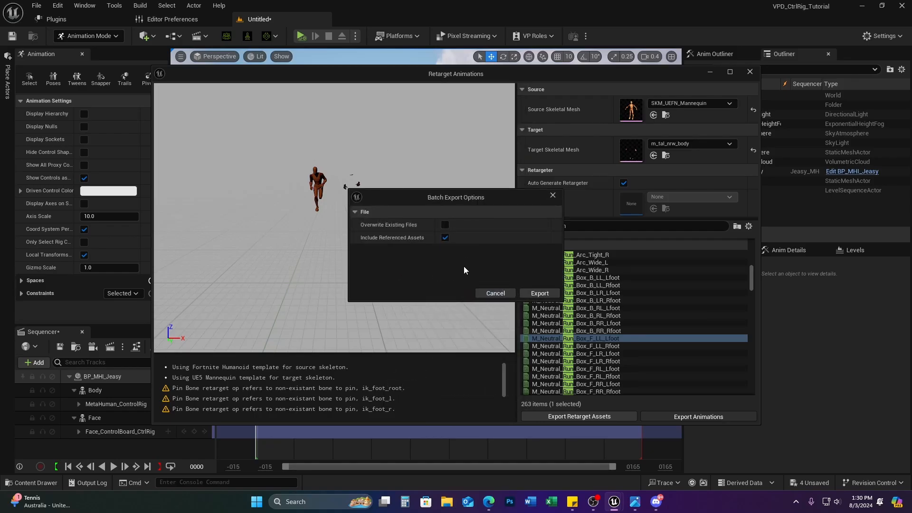
click(525, 294)
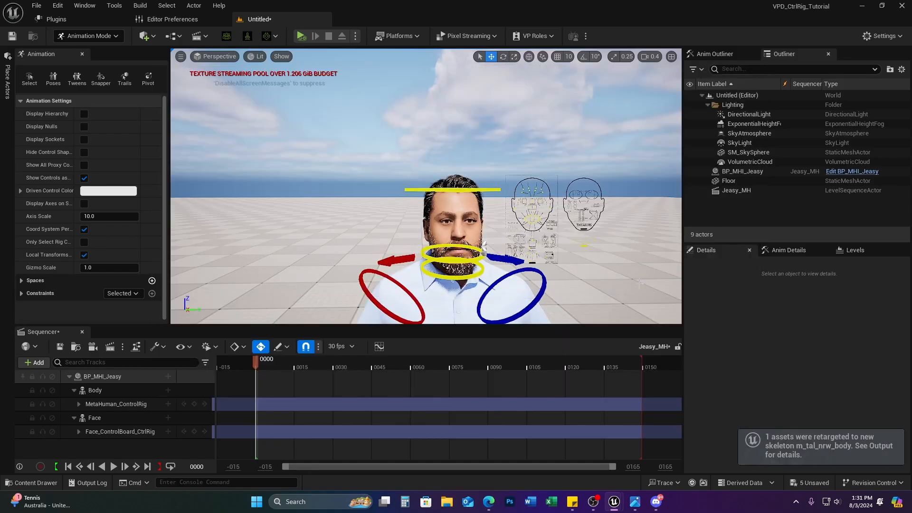
Step: Add M_Neutral_Run_Box_F_LL_Lfoot as an animation under the Body track and scrub the pose
click(168, 390)
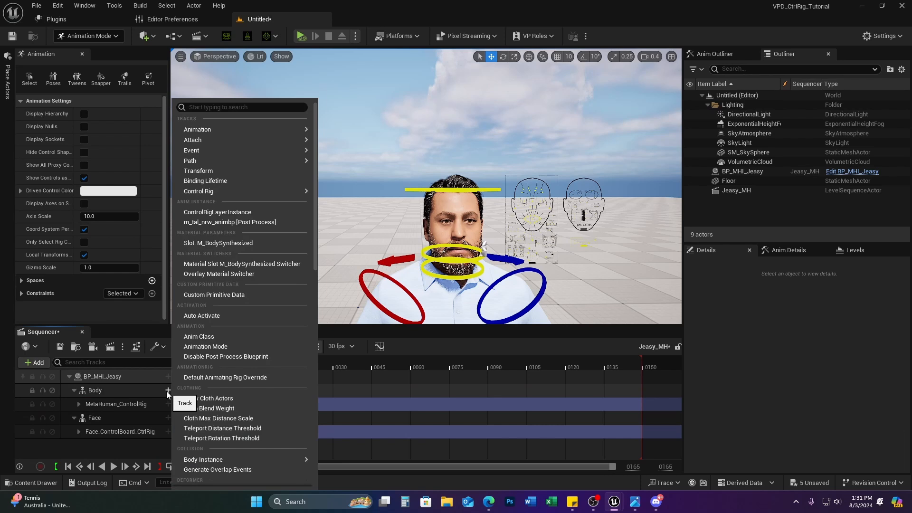
click(85, 391)
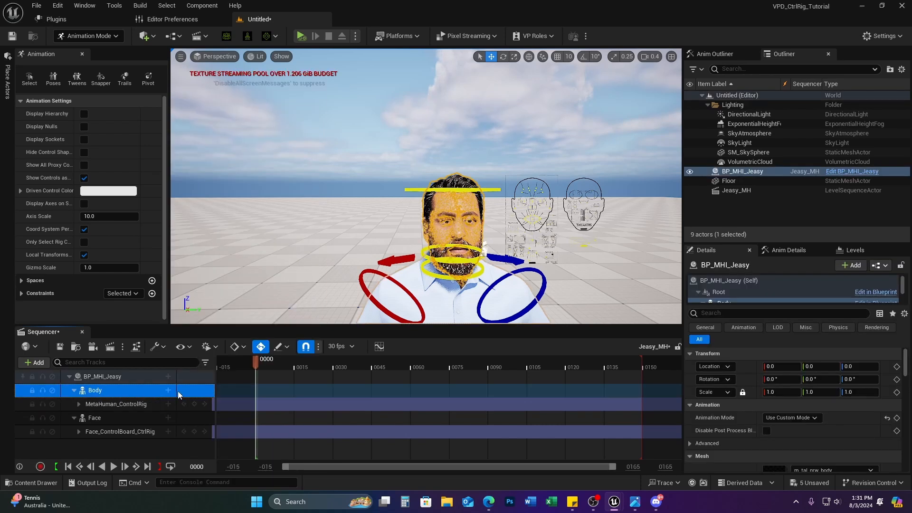
click(168, 390)
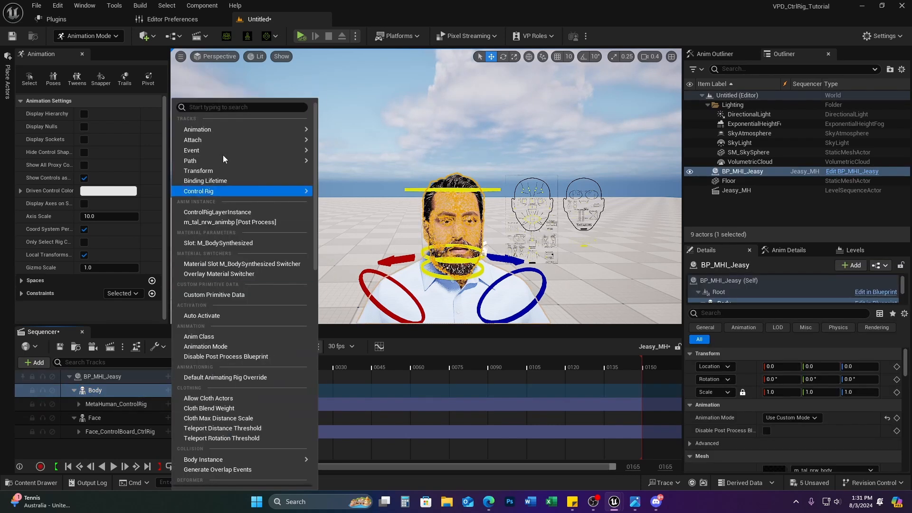
mouse_move(220, 130)
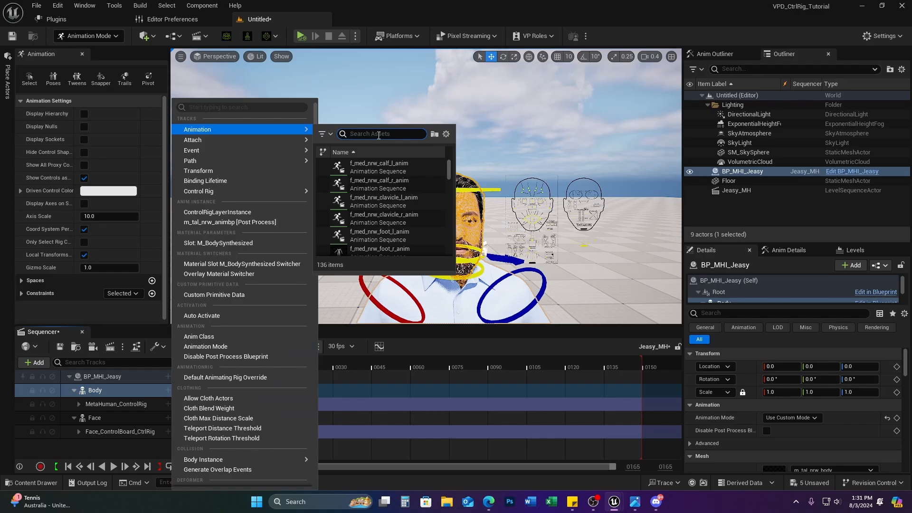
scroll(418, 235, down, 4)
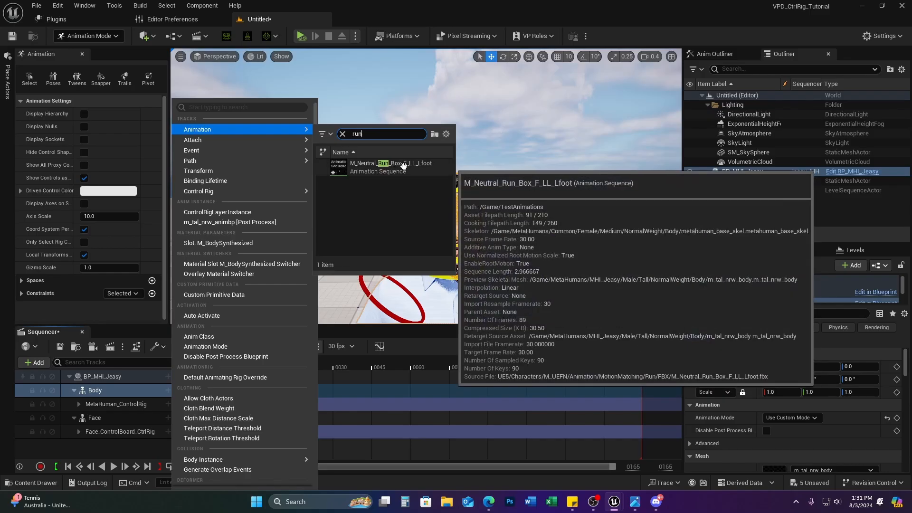
click(390, 166)
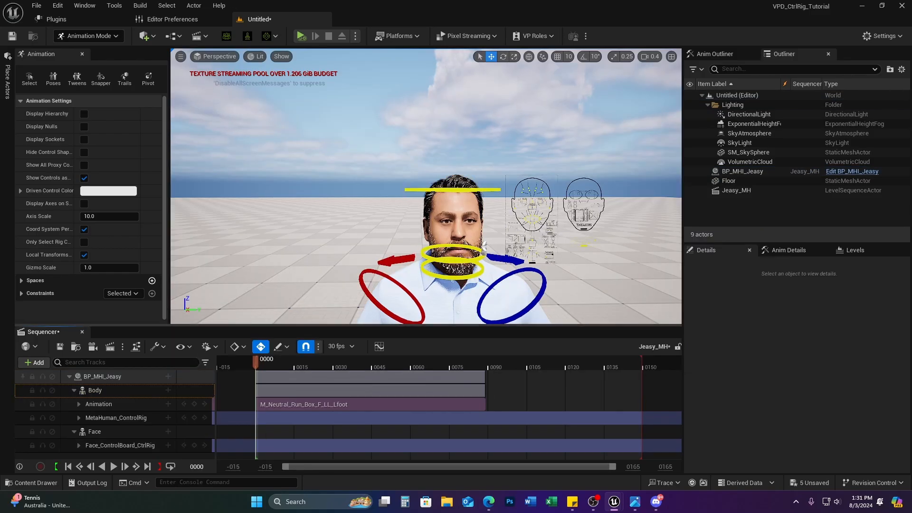
key(s)
right_drag(361, 238, 362, 245)
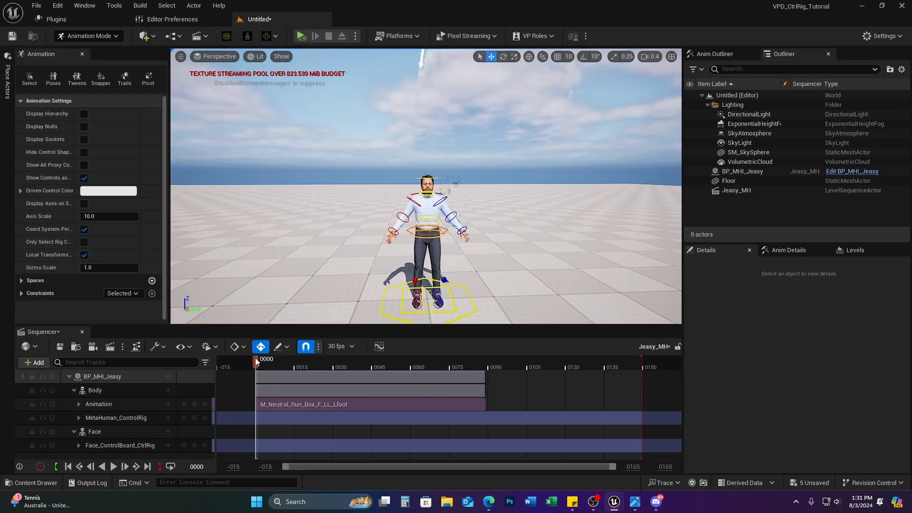
drag(257, 361, 392, 366)
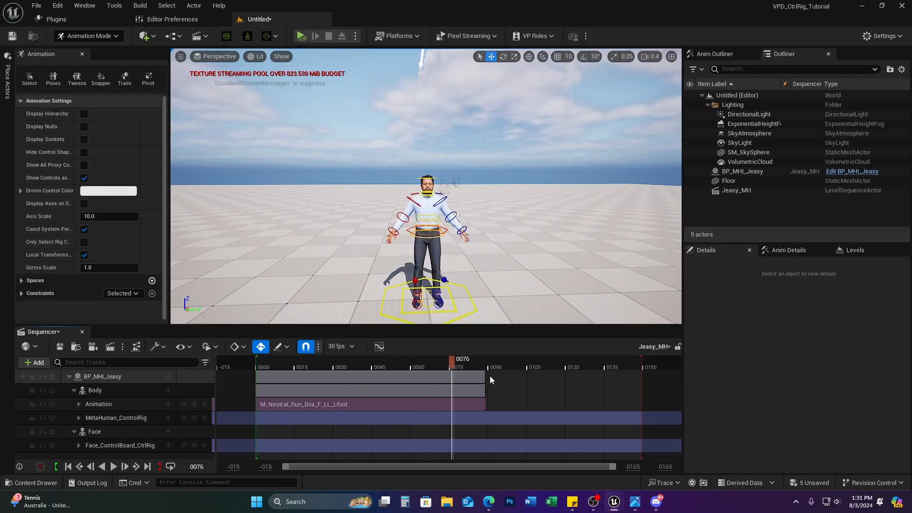
Step: Delete the MetaHuman_ControlRig and Face_ControlBoard_CtrlRig tracks
click(141, 422)
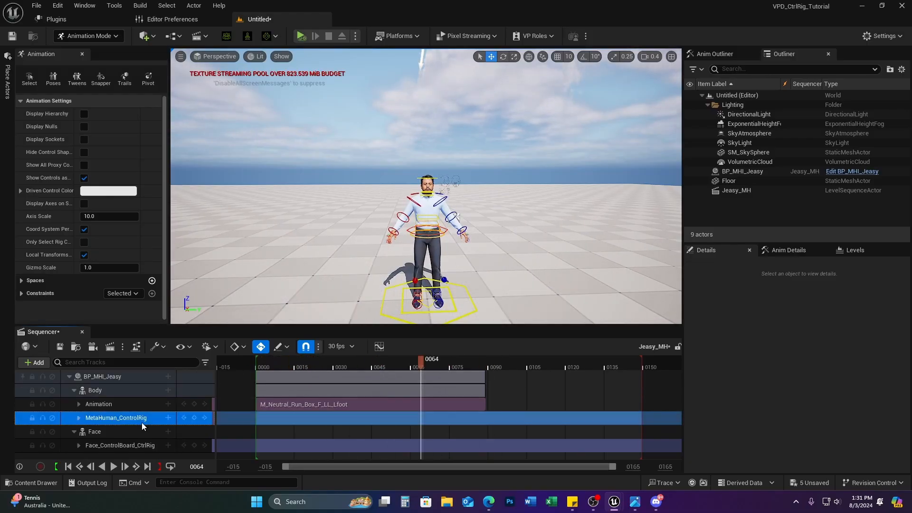
key(Delete)
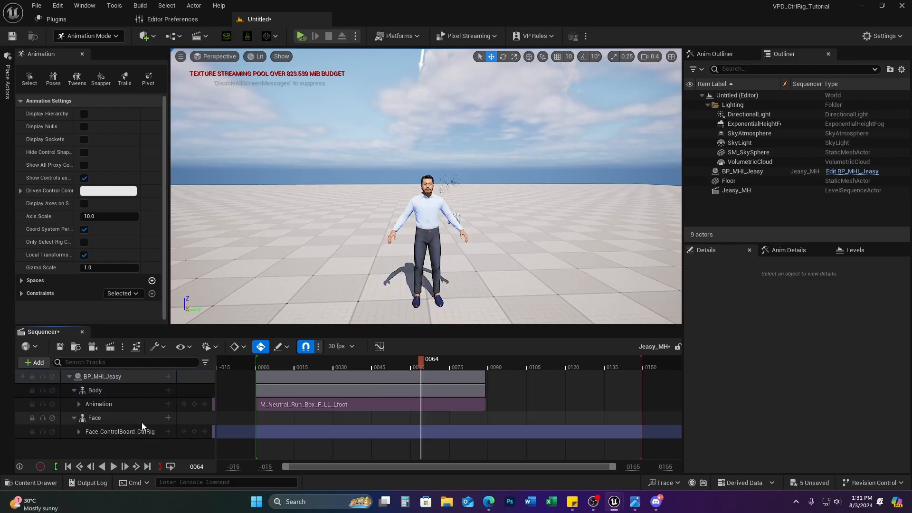
click(131, 432)
key(Delete)
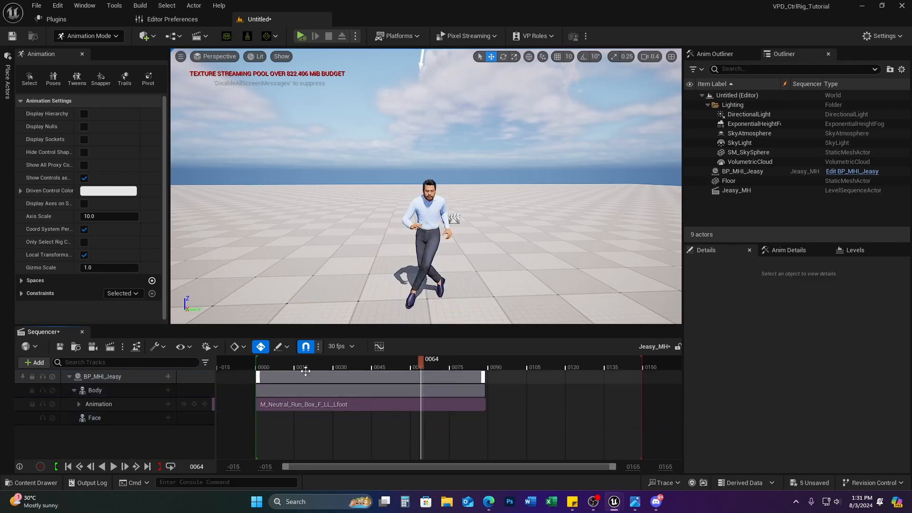
Step: Play the sequence from the start to watch the run, then return to frame 0000
drag(281, 367, 250, 370)
key(space)
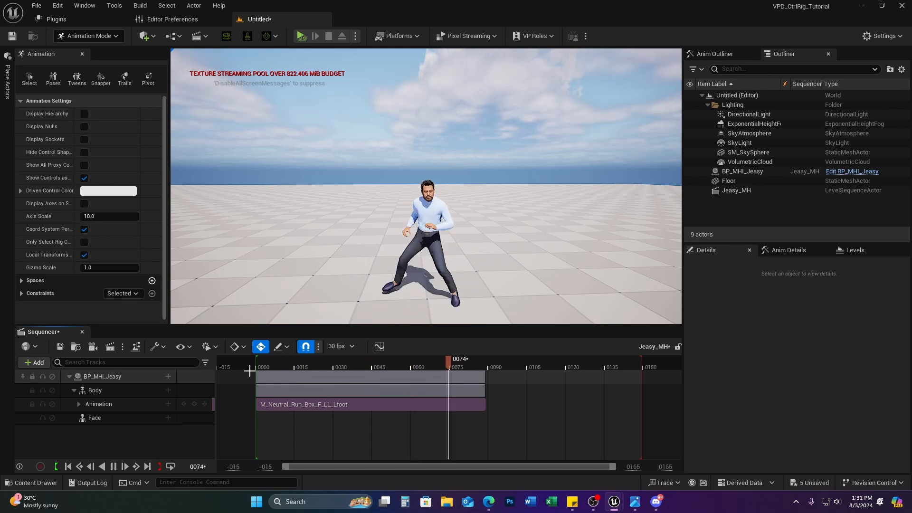
key(space)
click(256, 367)
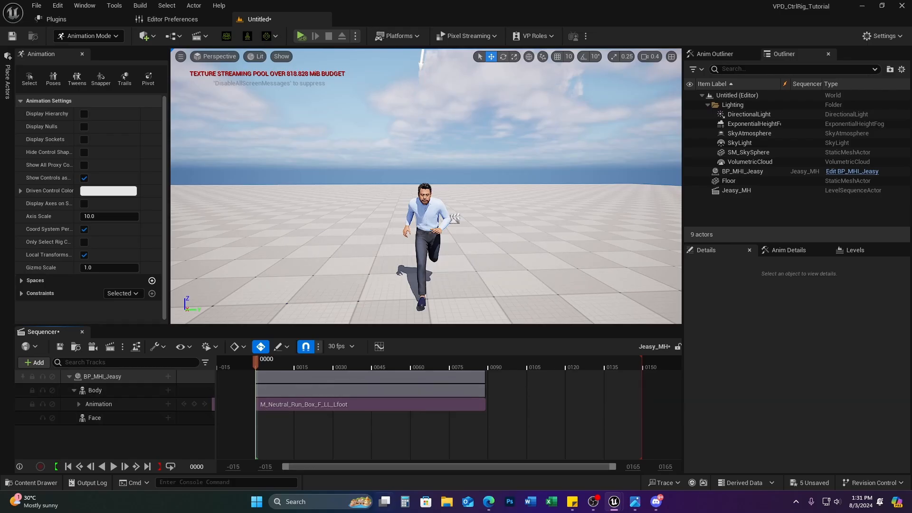
Step: Bake the Body track's run onto a new MetaHuman_ControlRig track via Bake To Control Rig
right_click(144, 390)
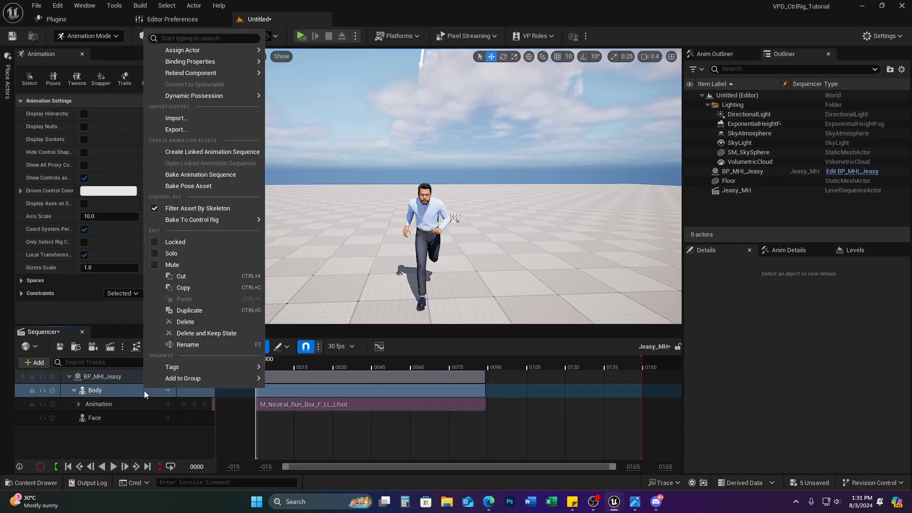
right_click(111, 380)
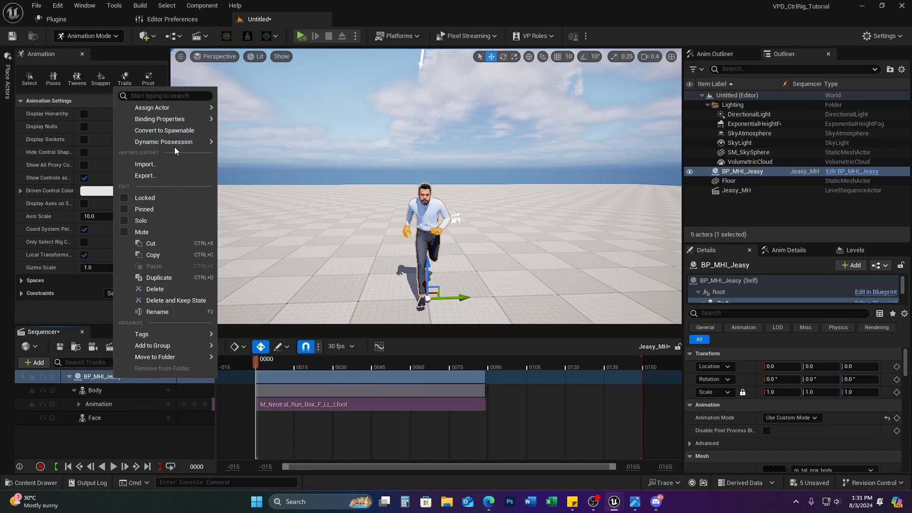
click(128, 435)
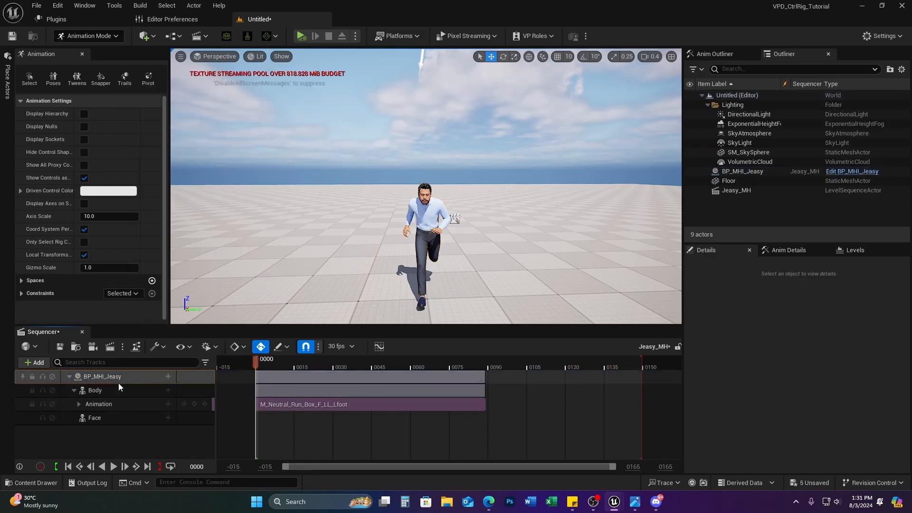
click(109, 394)
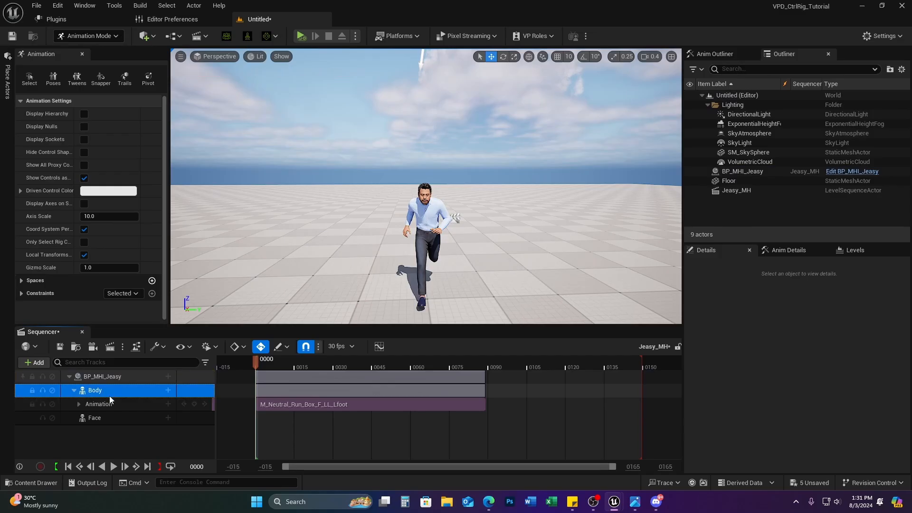
right_click(121, 390)
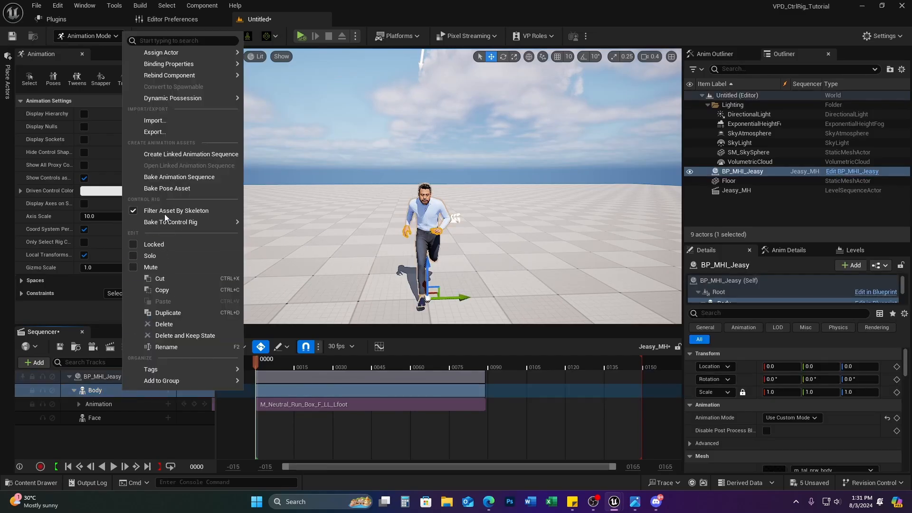
mouse_move(183, 219)
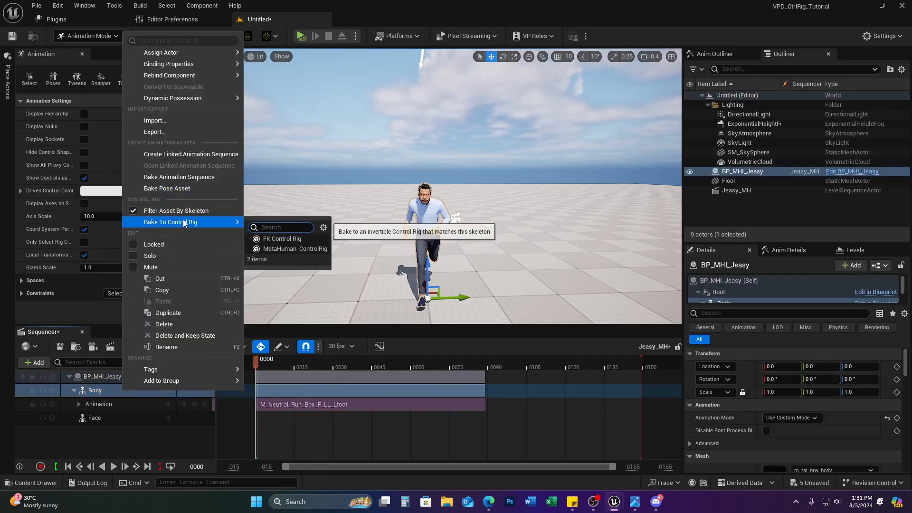
click(284, 249)
click(520, 351)
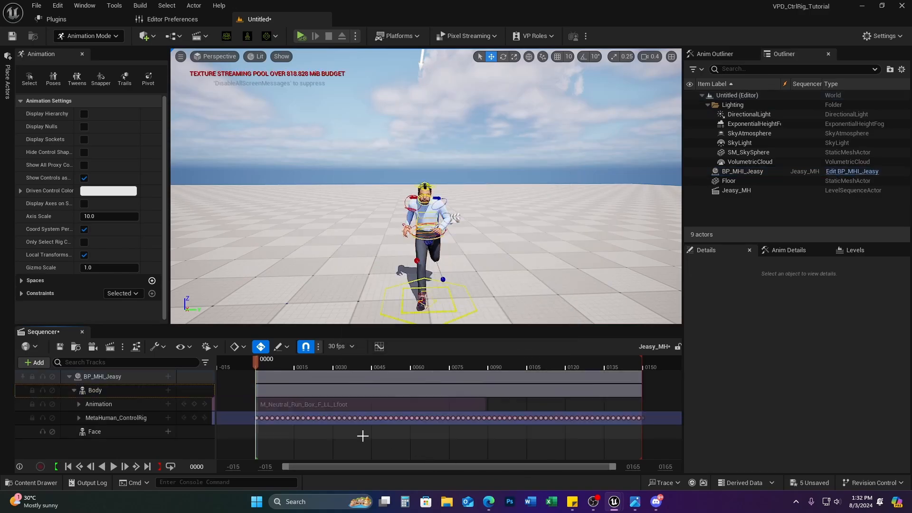
Step: Scrub the baked animation, then delete the MetaHuman_ControlRig track
drag(258, 361, 205, 386)
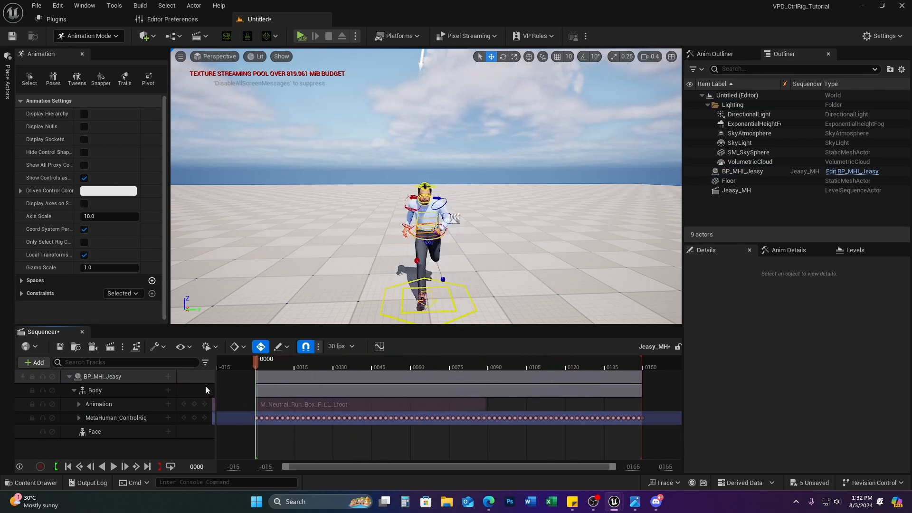
click(119, 418)
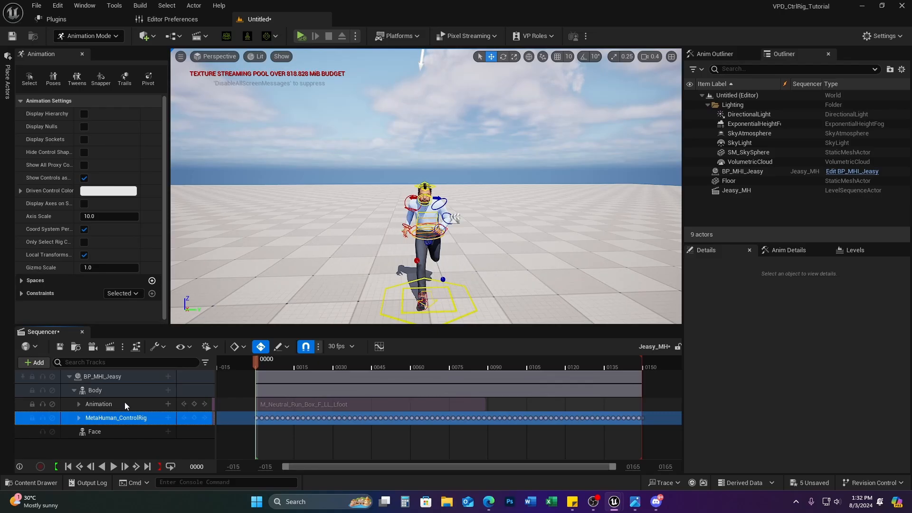
key(Delete)
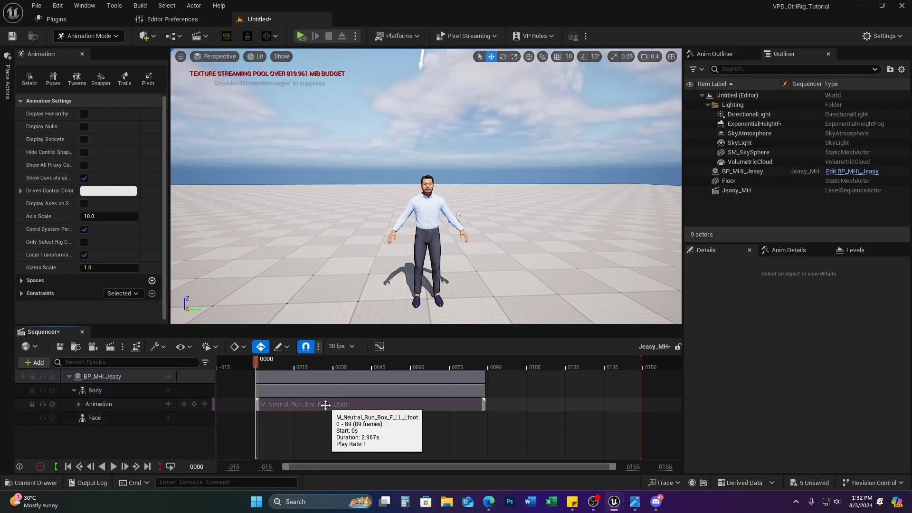
Step: Mark the run section Active and trim its end to about frame 26
right_click(332, 405)
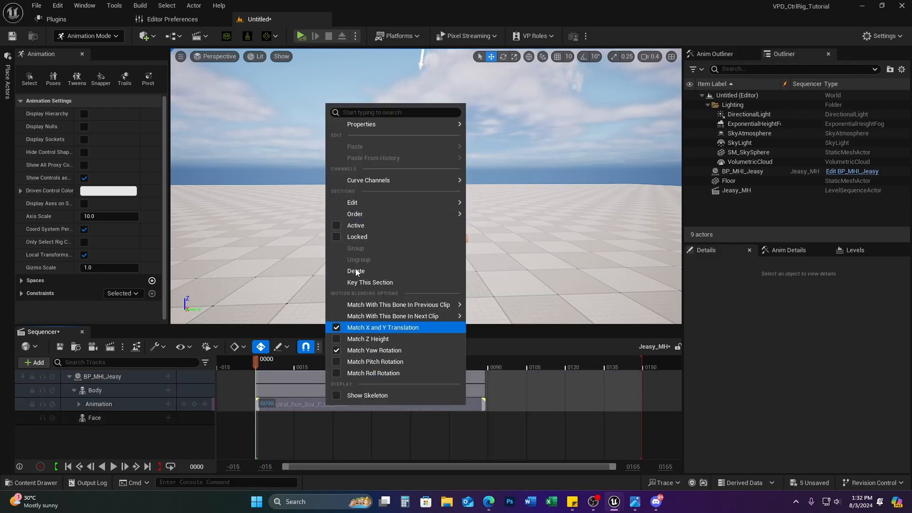
click(360, 225)
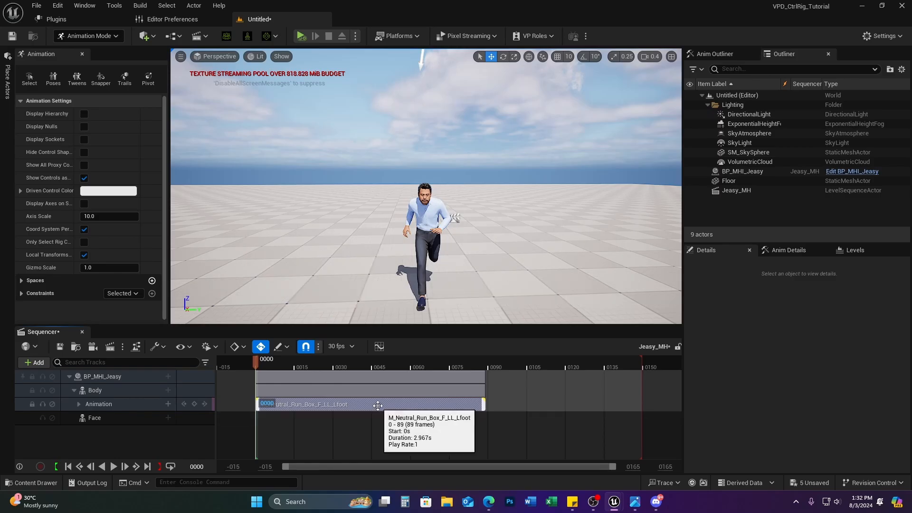
drag(480, 404, 320, 413)
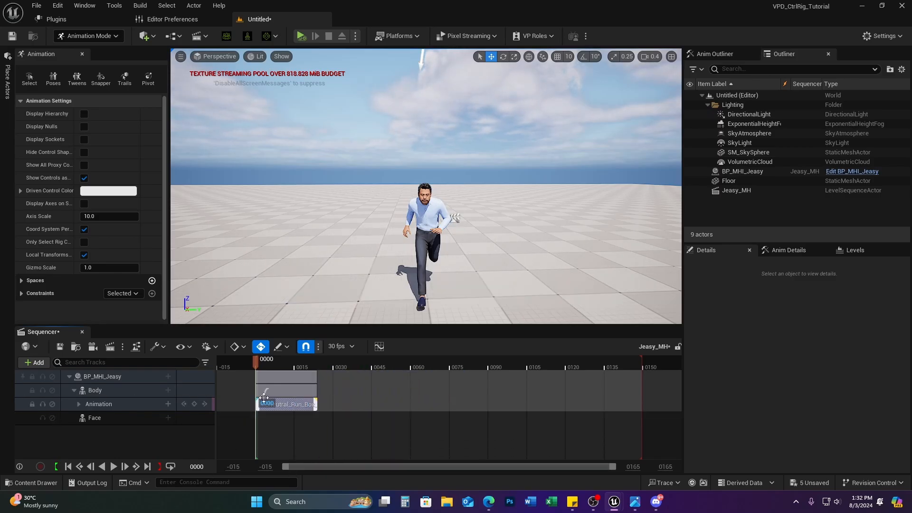
Step: Search the Body track's animation picker for a walk clip, then clear the search and close it
click(169, 404)
scroll(271, 323, down, 2)
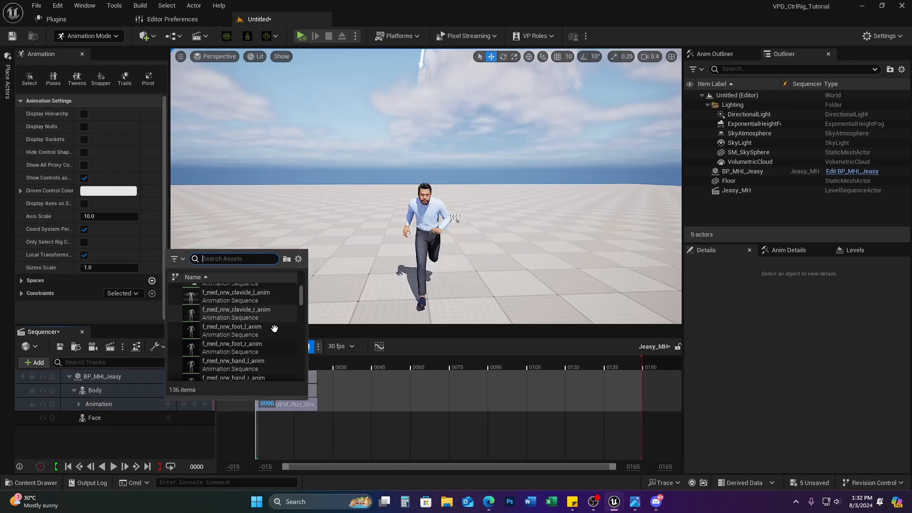
scroll(267, 357, down, 5)
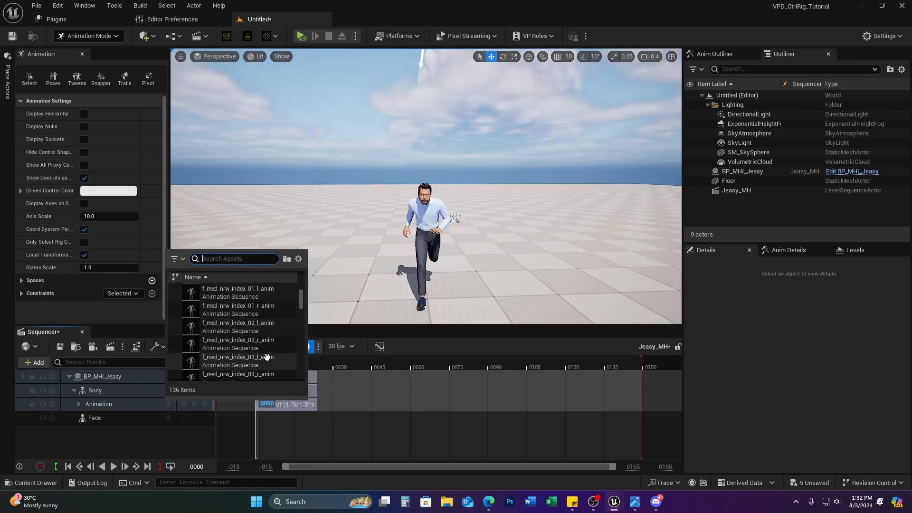
scroll(267, 356, down, 2)
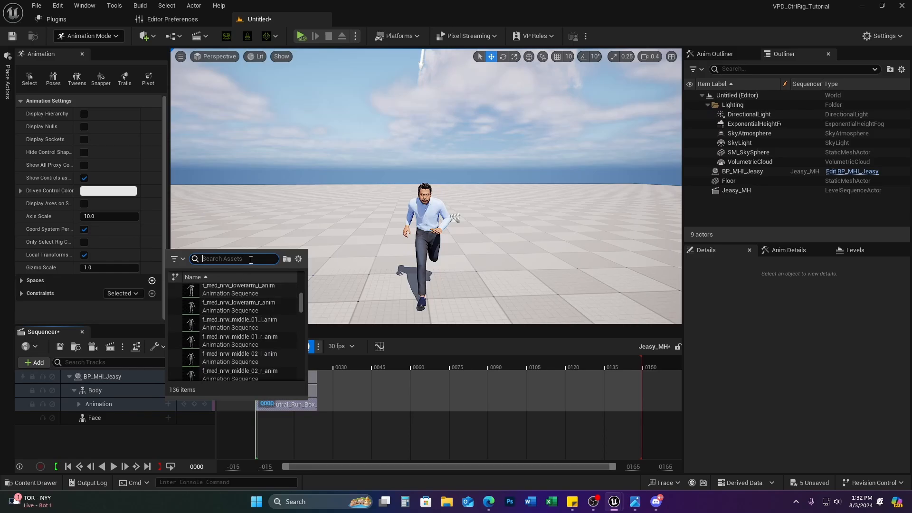
text(k)
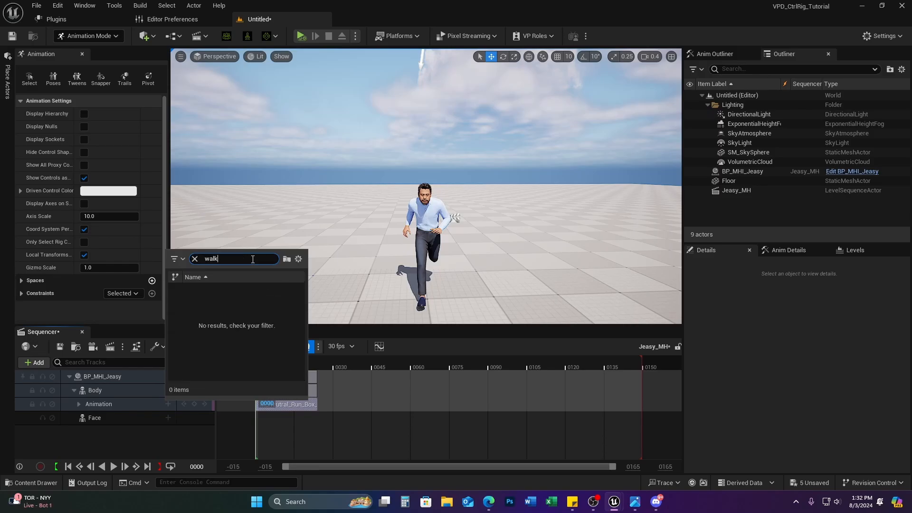
click(194, 260)
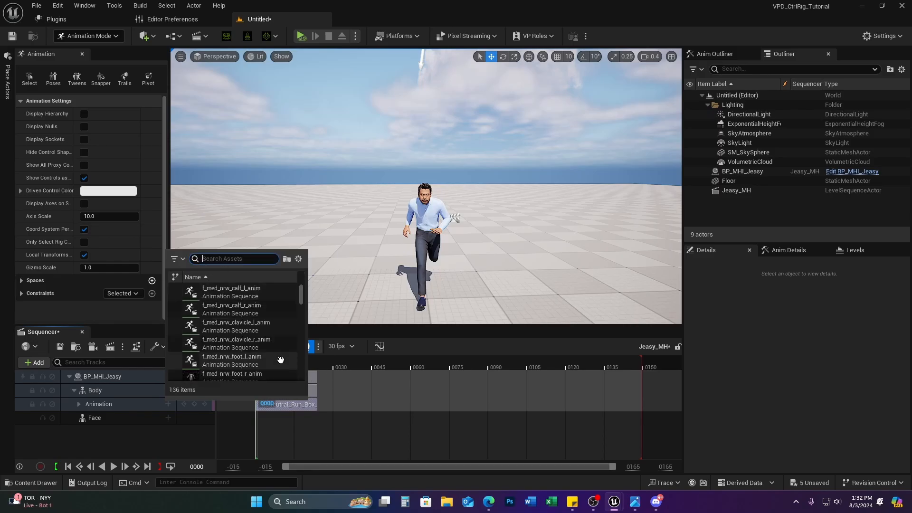
click(123, 485)
Step: Go to Content > ActorCore_Sample_Motions > Idle_walk_sit_Male_Motion and open Walk_while_thinking_Anim
click(31, 482)
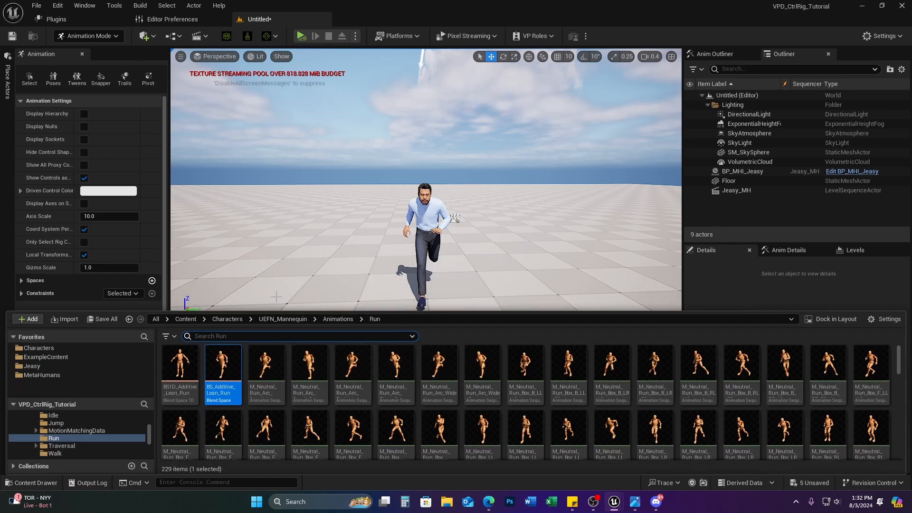
click(281, 318)
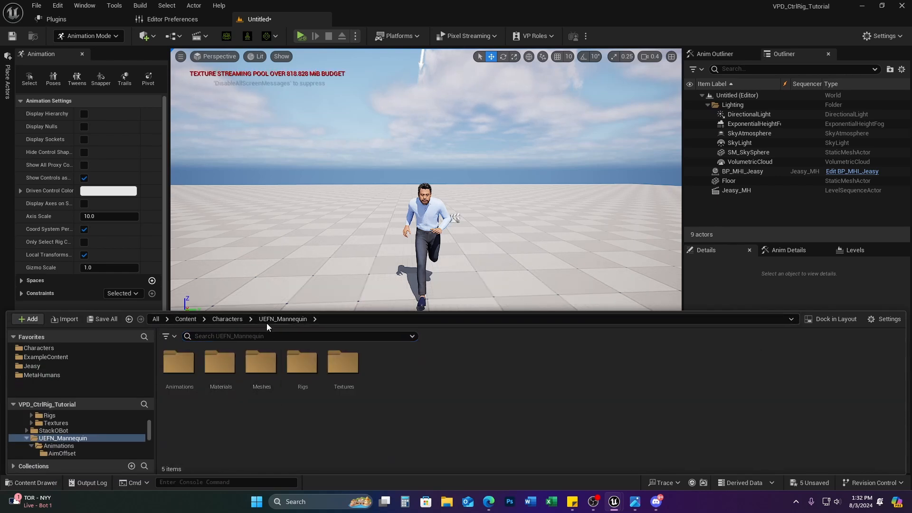
click(227, 319)
click(186, 319)
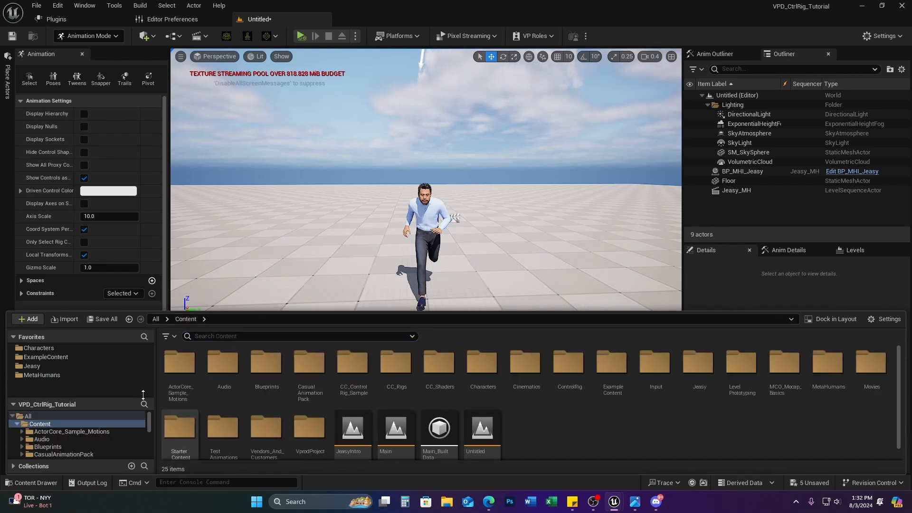
double_click(185, 371)
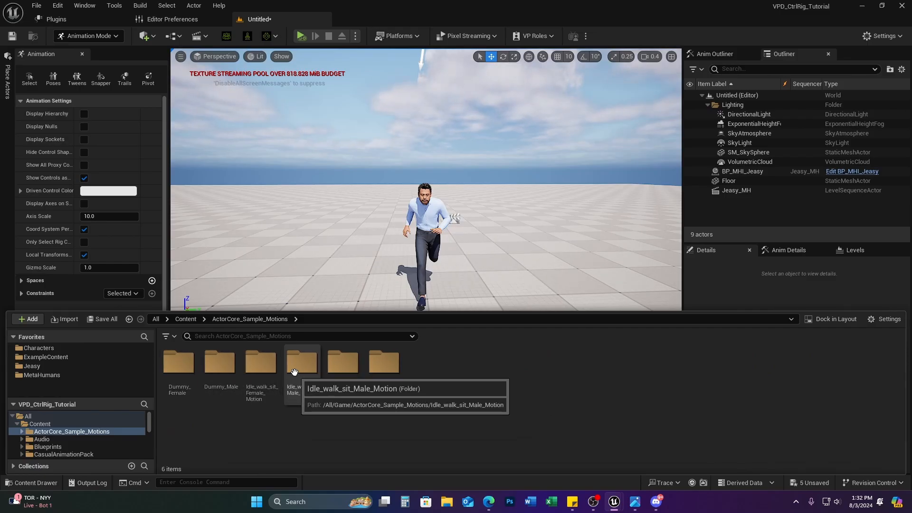
double_click(307, 397)
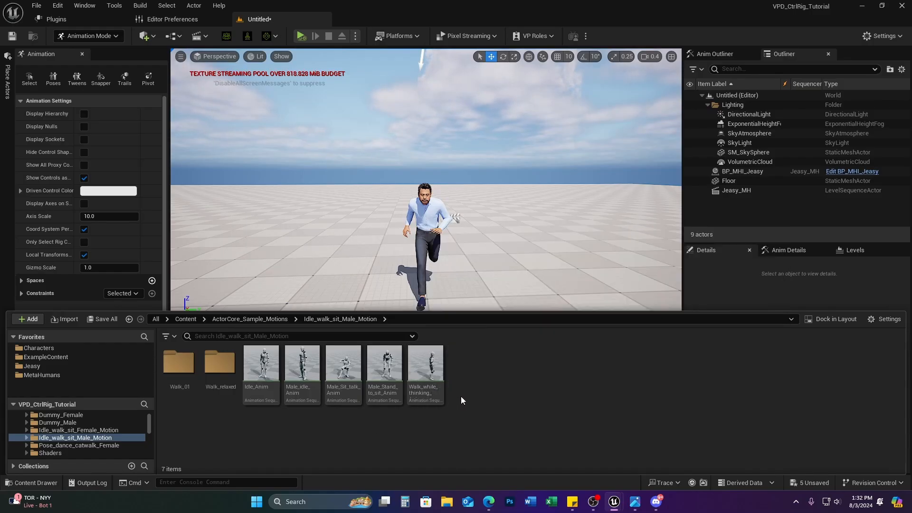
click(428, 376)
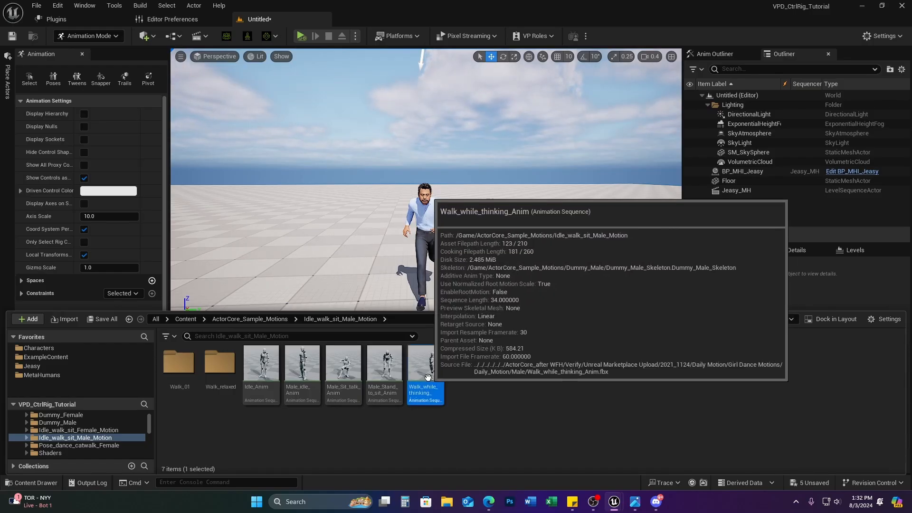
double_click(427, 377)
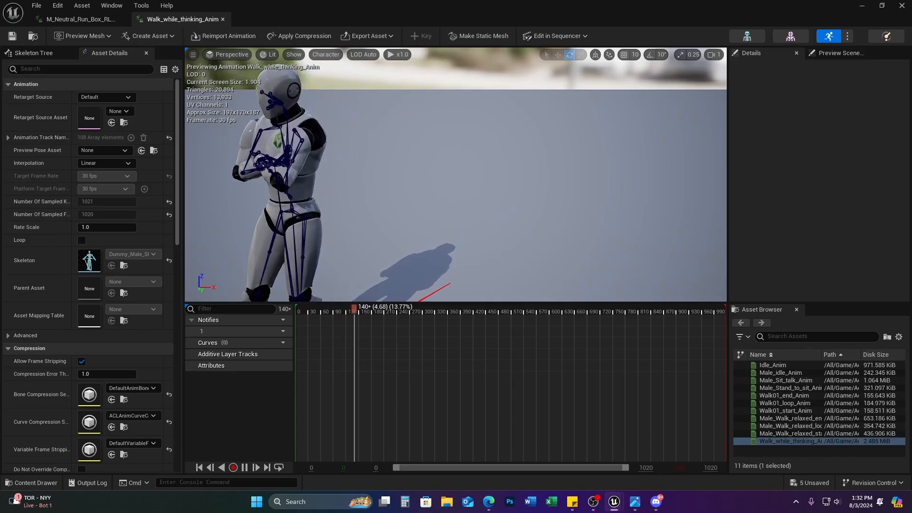
Step: Reframe the animation preview camera to see the whole walking figure
right_drag(433, 190, 450, 163)
key(s)
key(a)
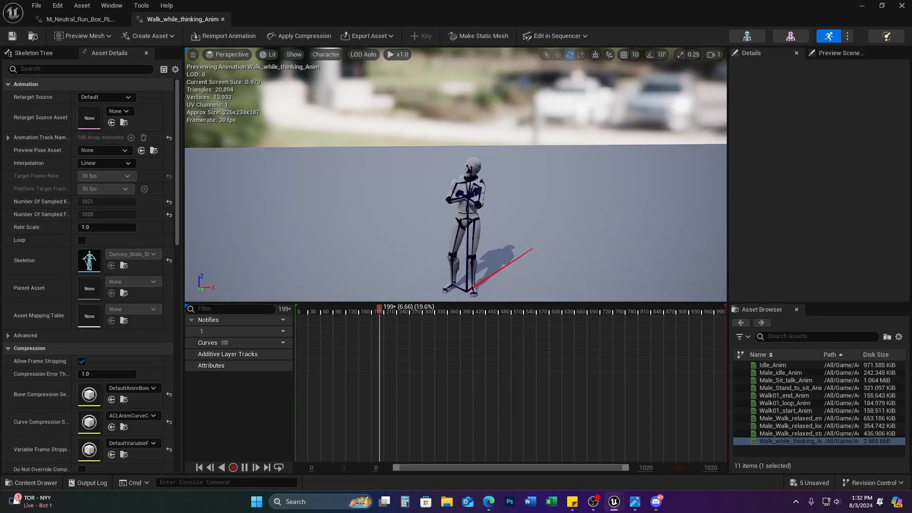
key(d)
key(a)
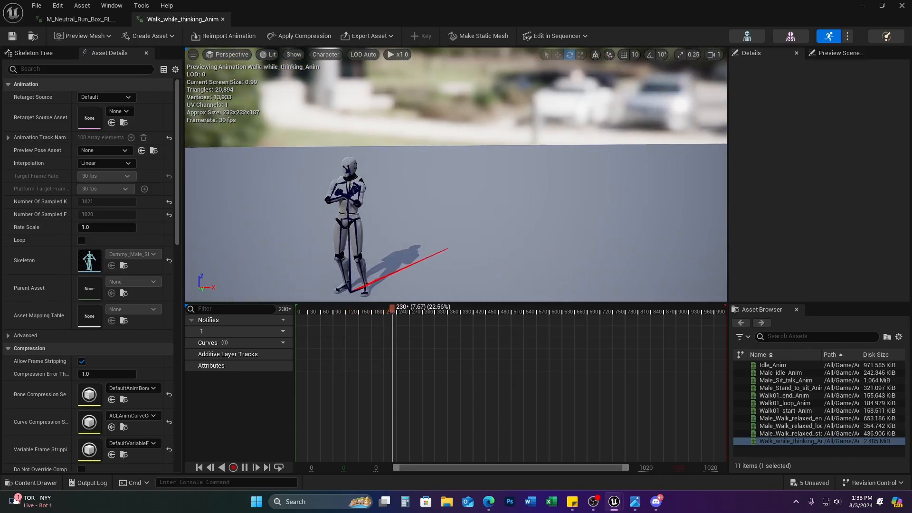
Step: Close the Walk_while_thinking_Anim and run animation previews and reopen the Content Drawer
click(222, 19)
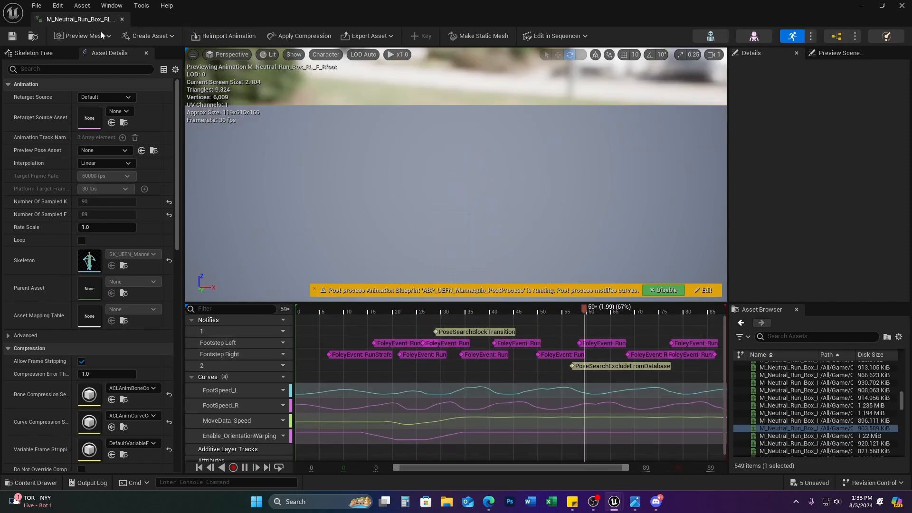
click(122, 19)
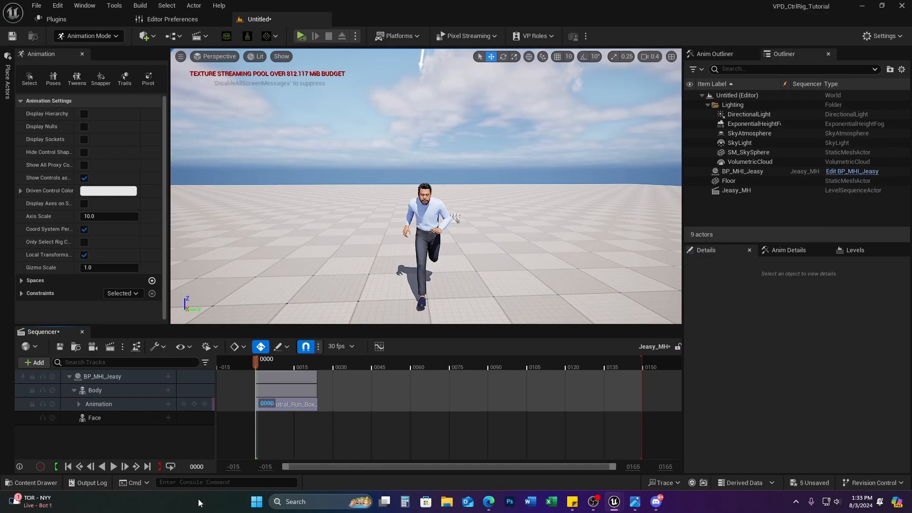
click(32, 483)
Step: Retarget Walk_while_thinking_Anim onto the jeasy m_tal_nrw_body skeletal mesh
right_click(423, 370)
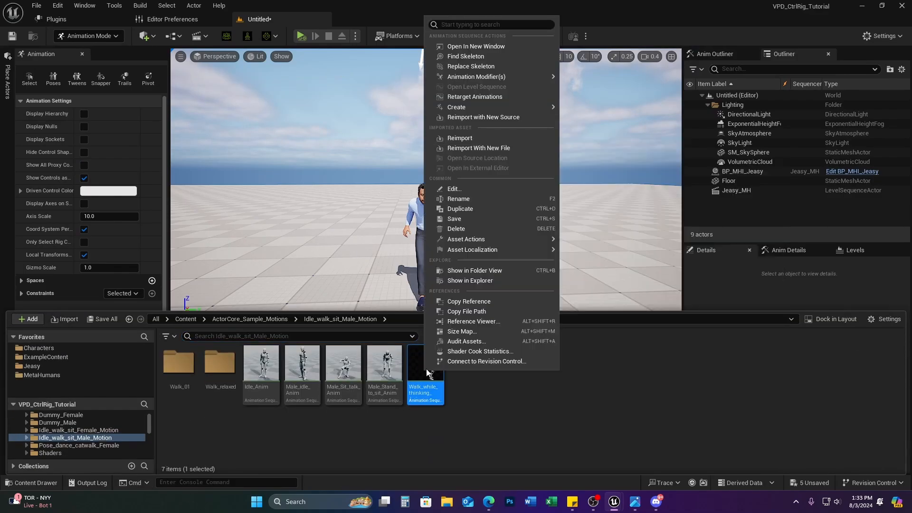
mouse_move(523, 105)
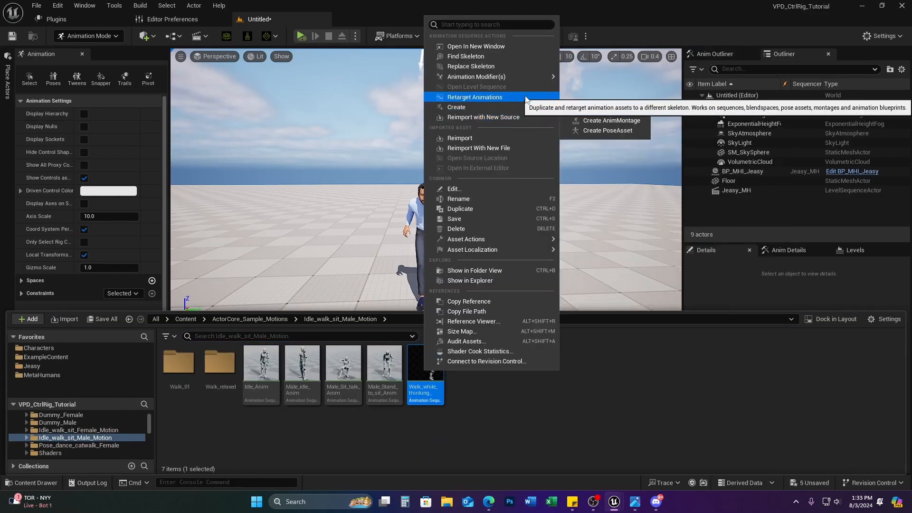
click(474, 97)
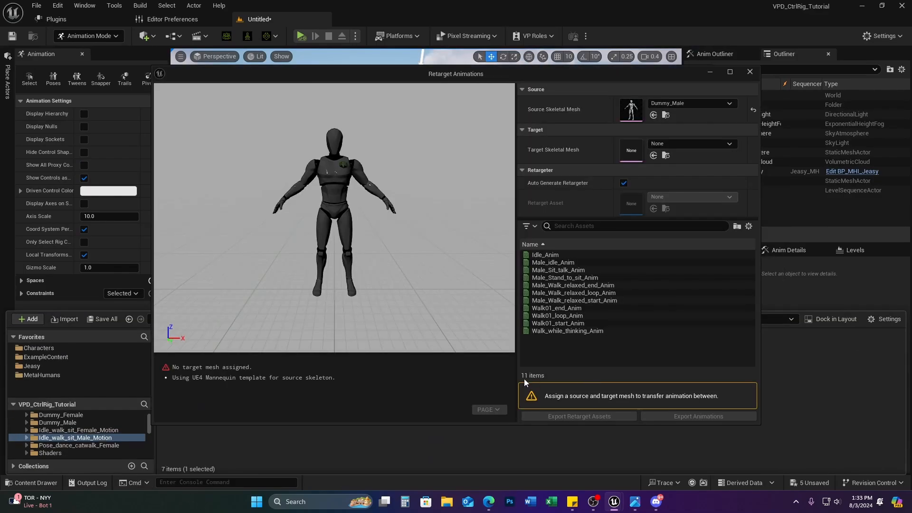
click(688, 144)
text(jeasy)
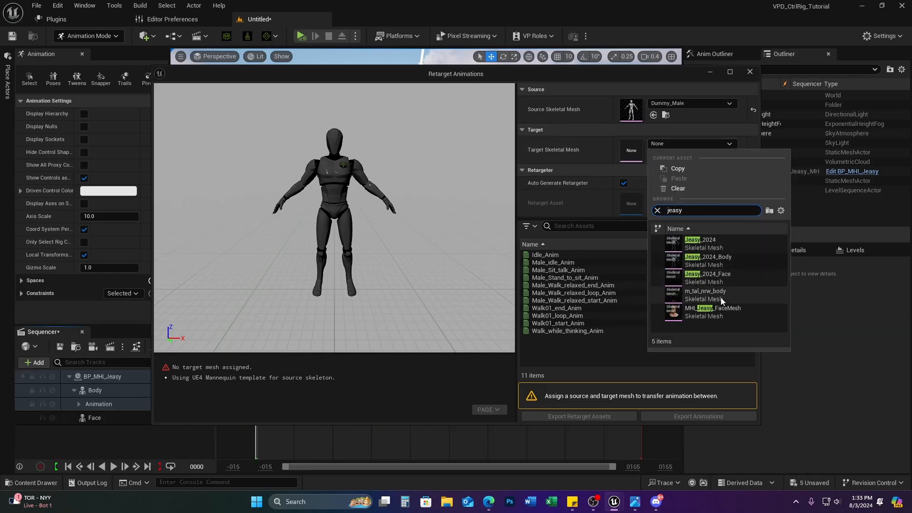
click(720, 297)
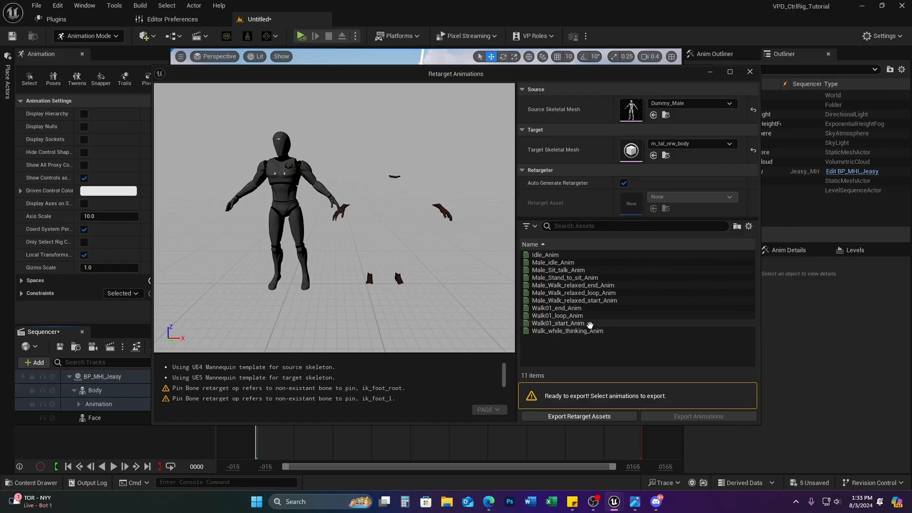
Step: Export the retargeted Walk_while_thinking_Anim to the TestAnimations folder, including referenced assets
click(591, 331)
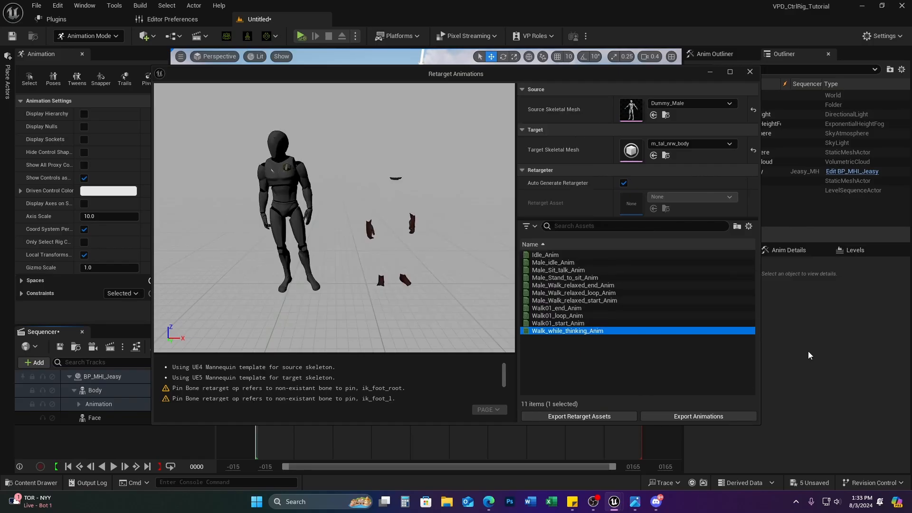
click(713, 418)
click(434, 291)
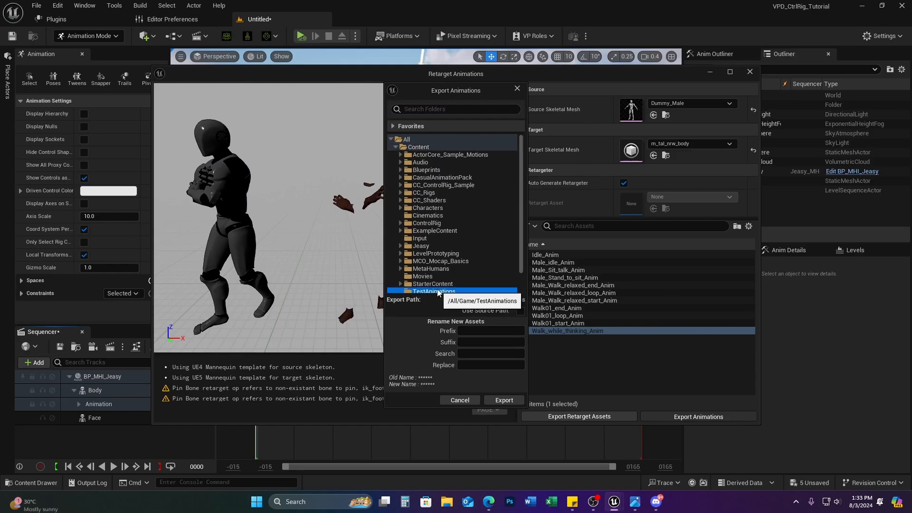
click(500, 400)
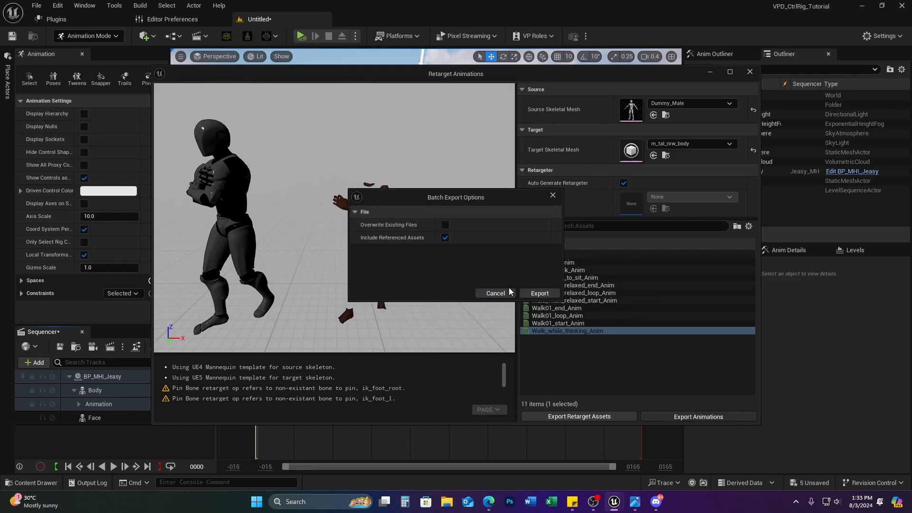
click(540, 293)
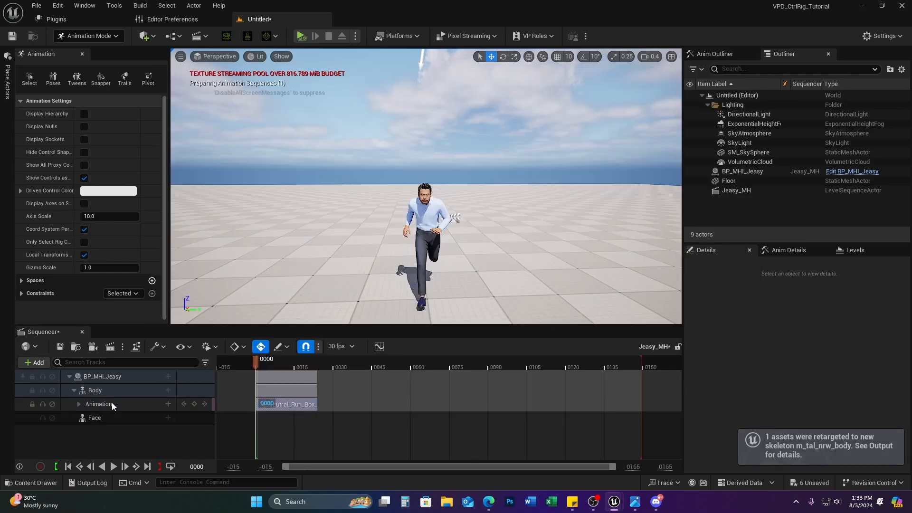
Step: Add Walk_while_thinking_Anim under the M_Neutral_Run_Box clip on the Body and preview to frame 21
click(168, 404)
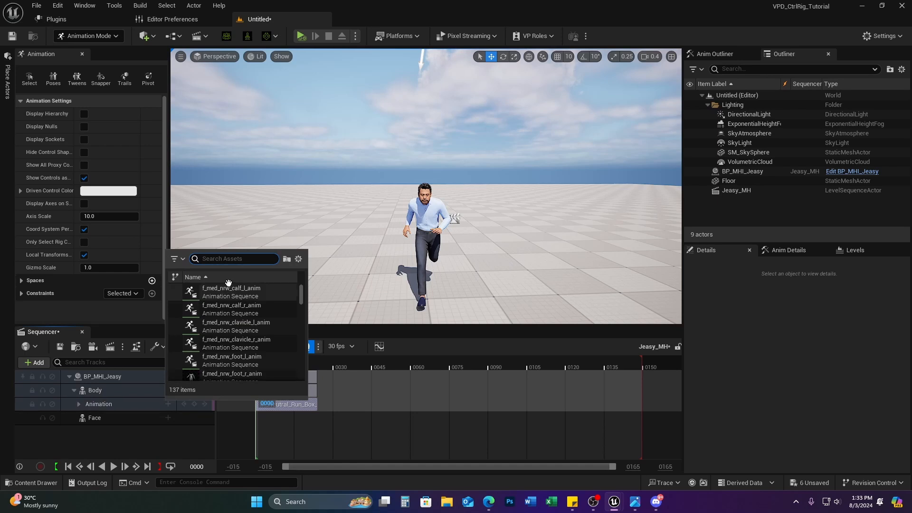
text(walk)
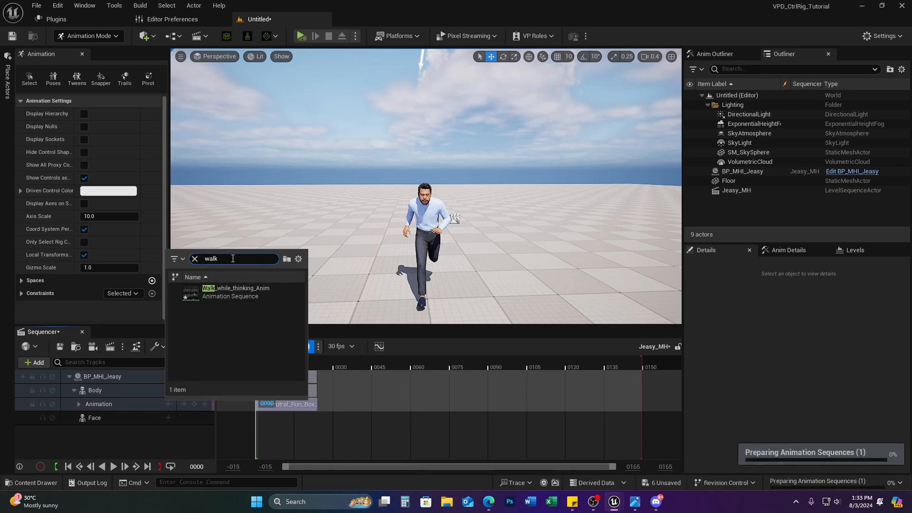
click(235, 292)
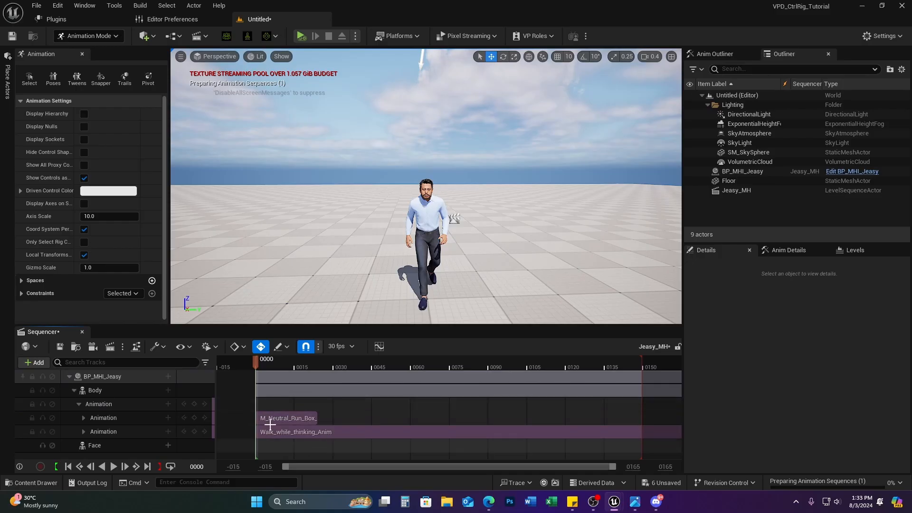
click(278, 412)
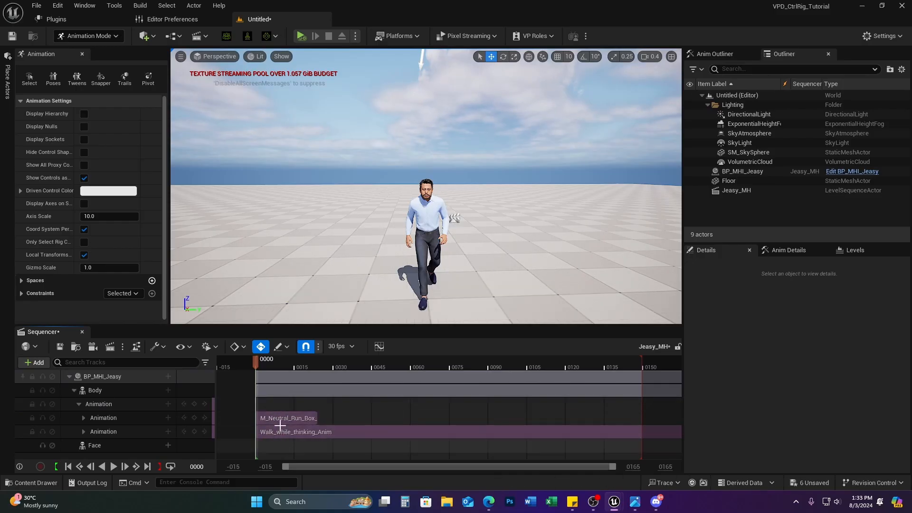
drag(257, 363, 315, 386)
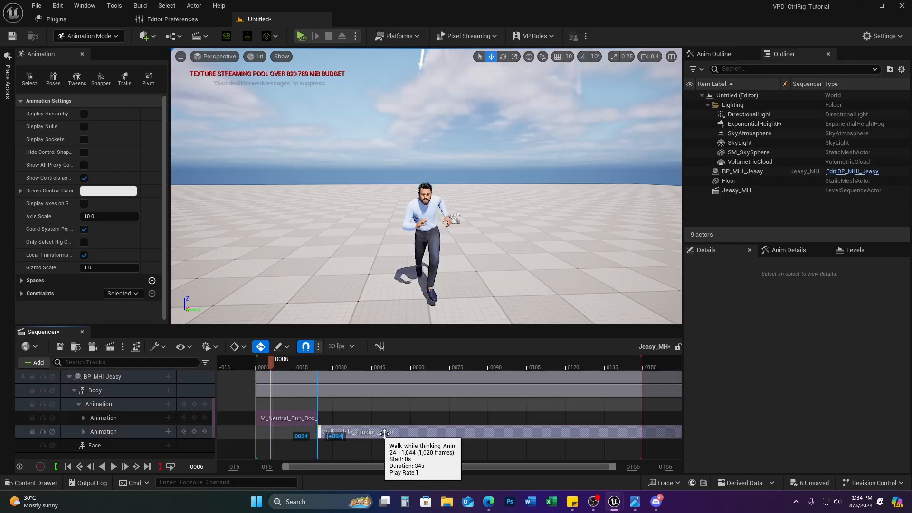
Step: Place the walk clip on the run row, trim its start, overlap it from frame 16, and preview the blend
mouse_move(377, 433)
mouse_down()
mouse_move(391, 428)
mouse_move(377, 419)
mouse_up()
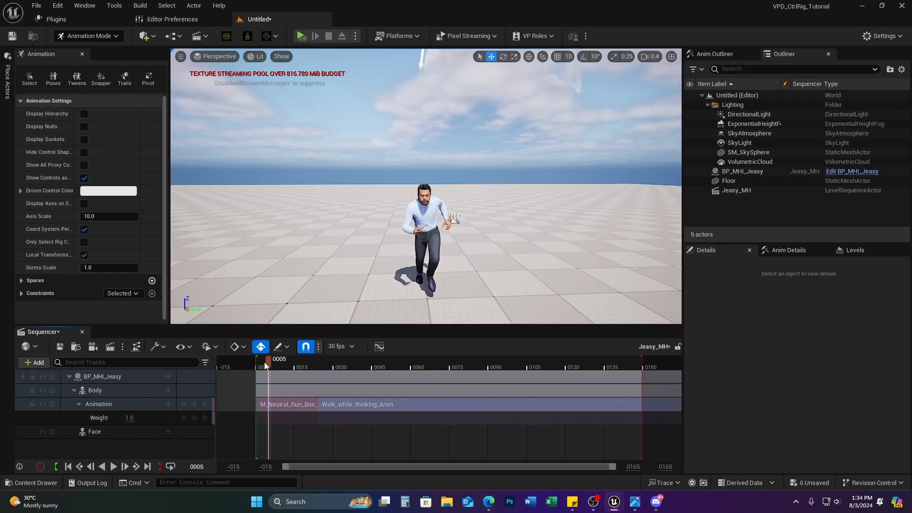
drag(264, 362, 315, 374)
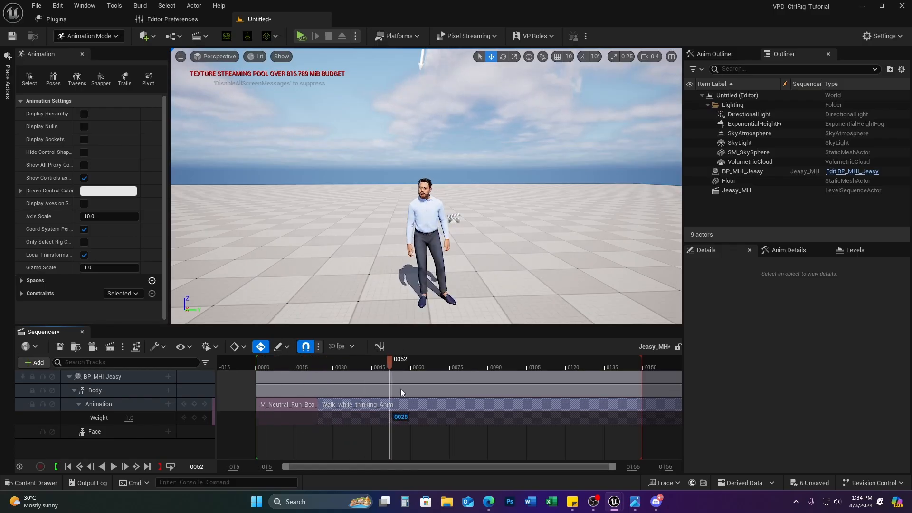
drag(534, 408, 419, 402)
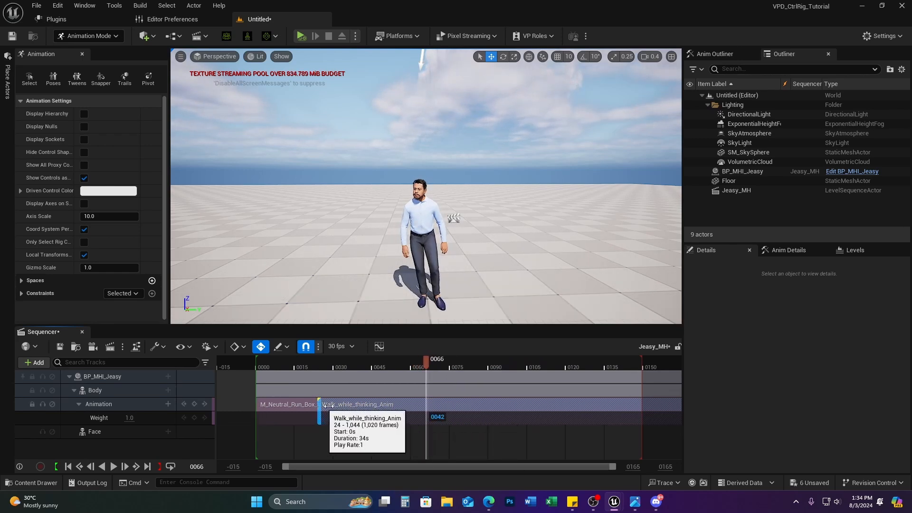
drag(320, 405, 413, 405)
drag(498, 409, 391, 411)
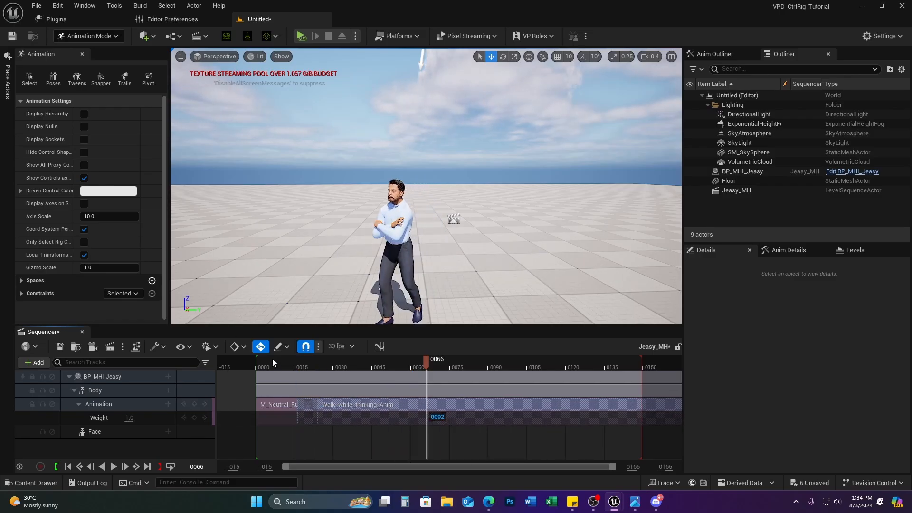
drag(272, 365, 317, 407)
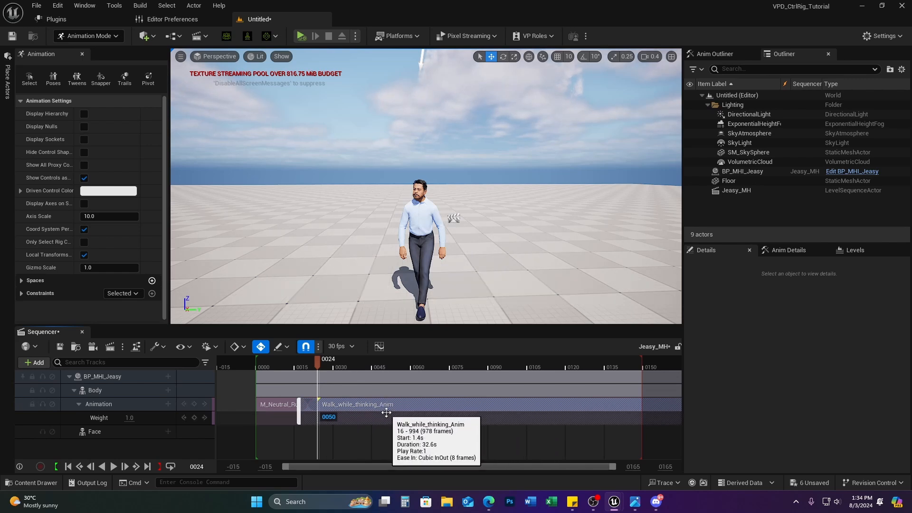
drag(283, 362, 273, 386)
Step: Bake the Body animation to MetaHuman_ControlRig, after cancelling a first bake attempt
right_click(130, 389)
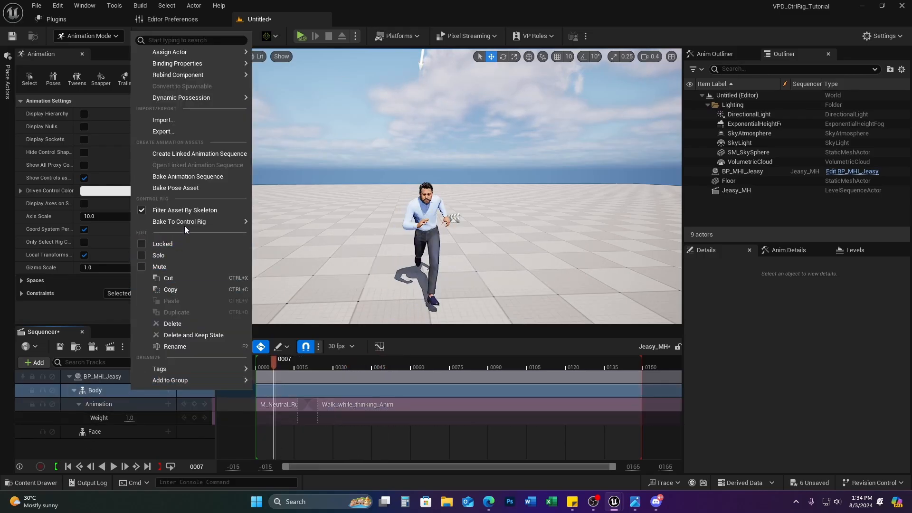
mouse_move(196, 222)
click(274, 247)
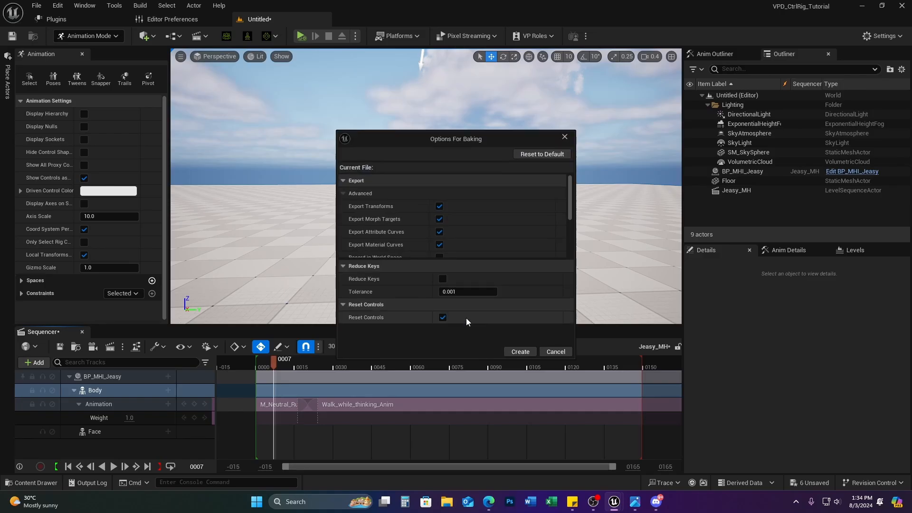
click(553, 348)
drag(273, 361, 254, 369)
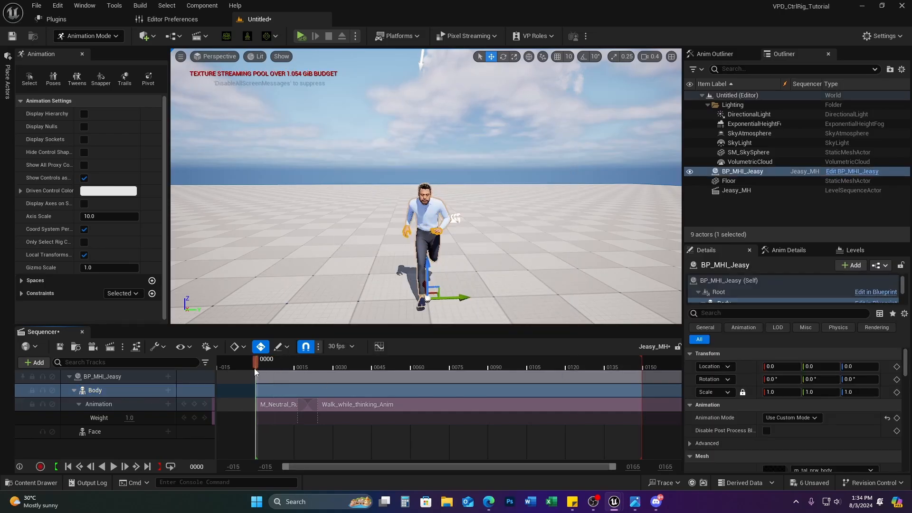
right_click(86, 391)
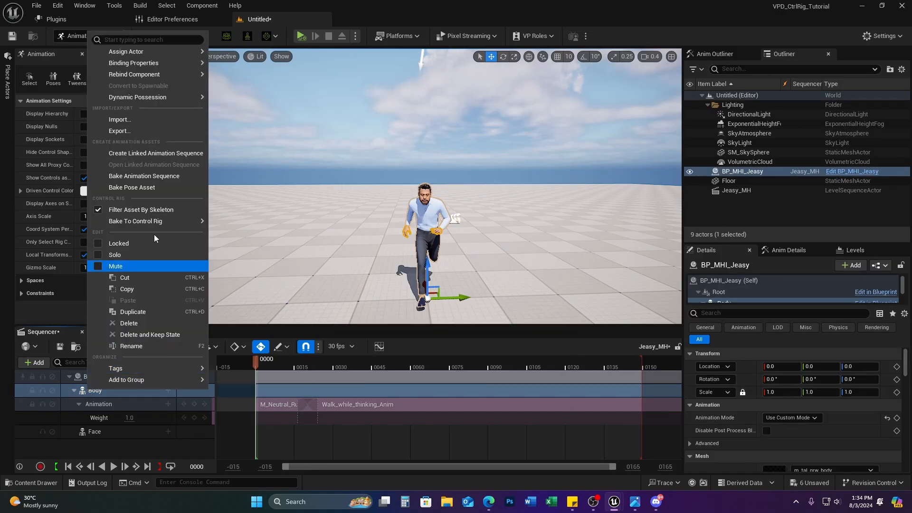
mouse_move(154, 222)
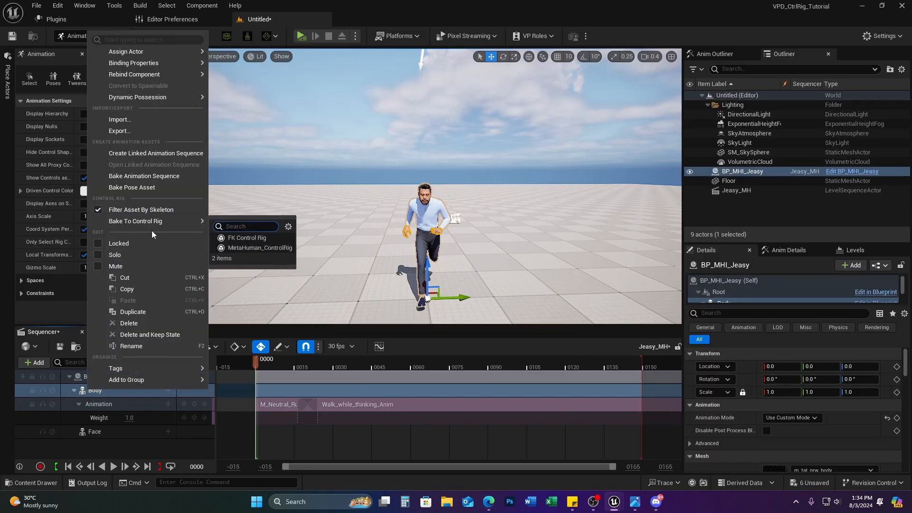
click(259, 247)
click(520, 352)
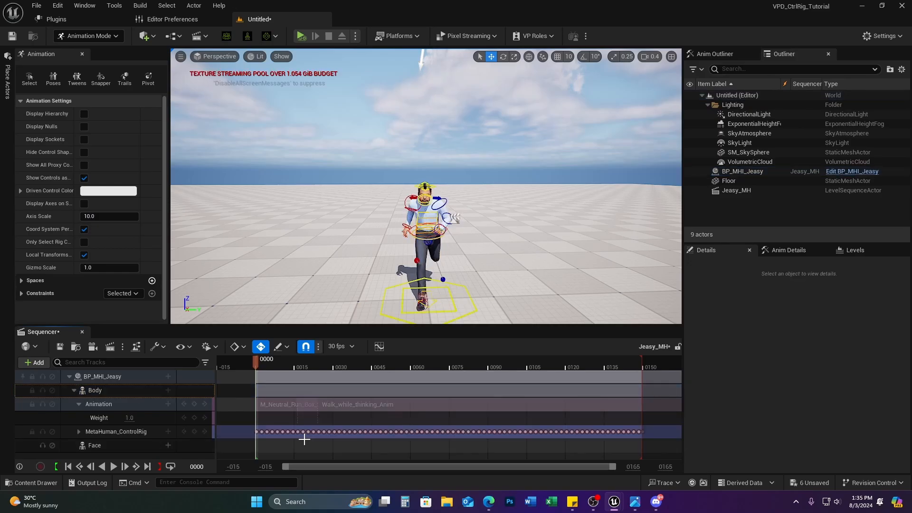
Step: Delete the Walk_while_thinking_Anim and M_Neutral_Run_Box clips and preview the baked control rig motion
click(374, 406)
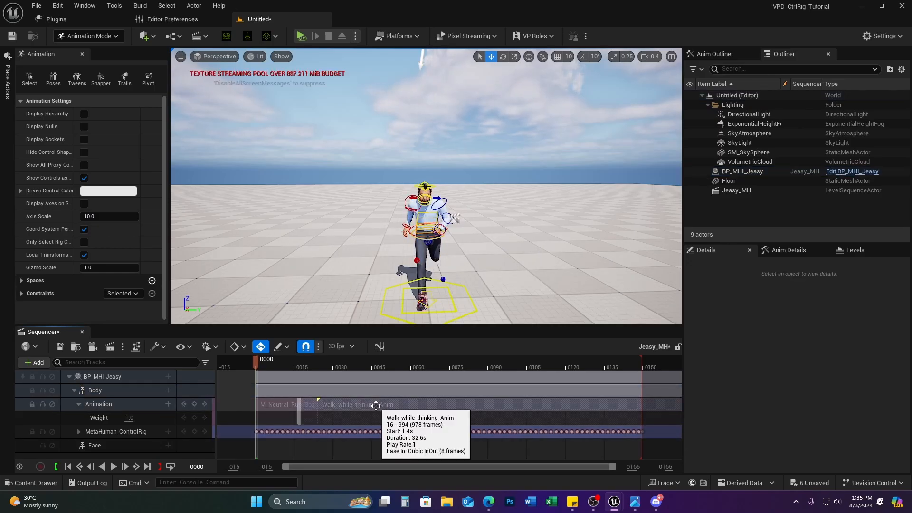
key(Delete)
click(280, 404)
key(Delete)
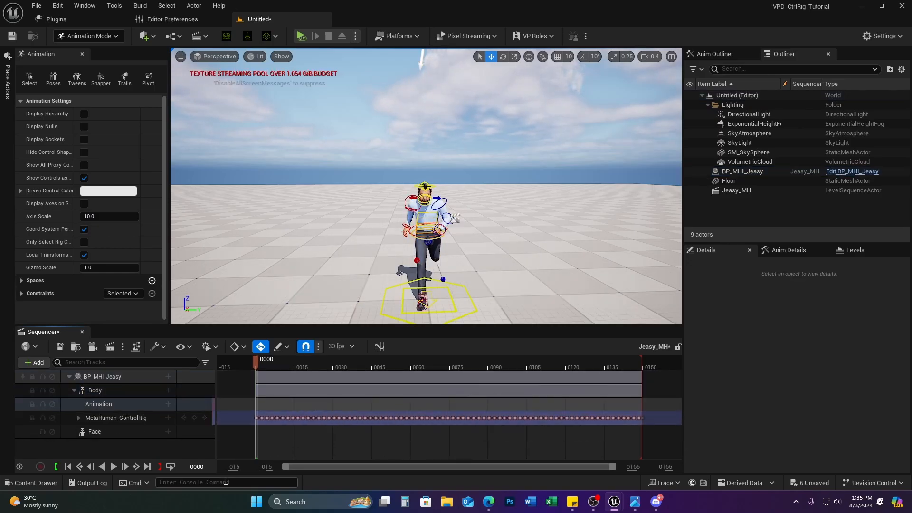
drag(256, 362, 644, 402)
Step: Undo the MetaHuman_ControlRig bake to restore the run and walk clips, then preview them
right_click(135, 389)
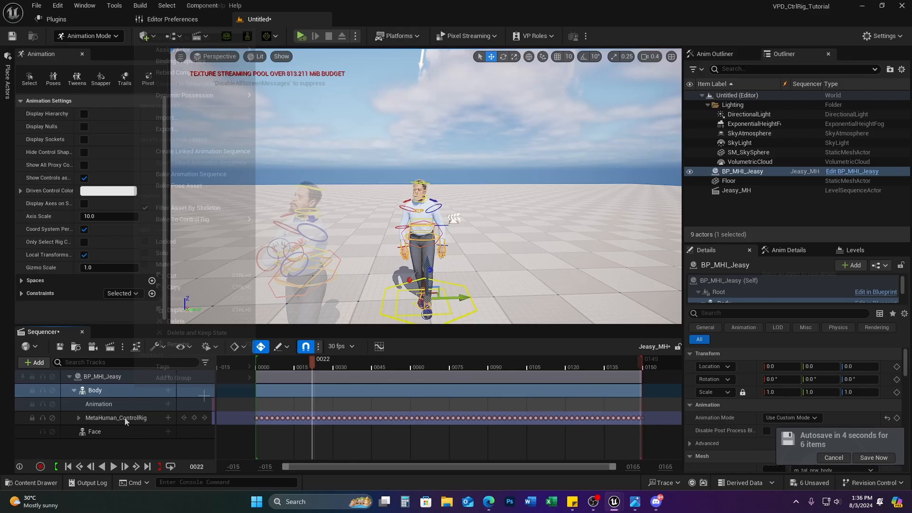
click(125, 418)
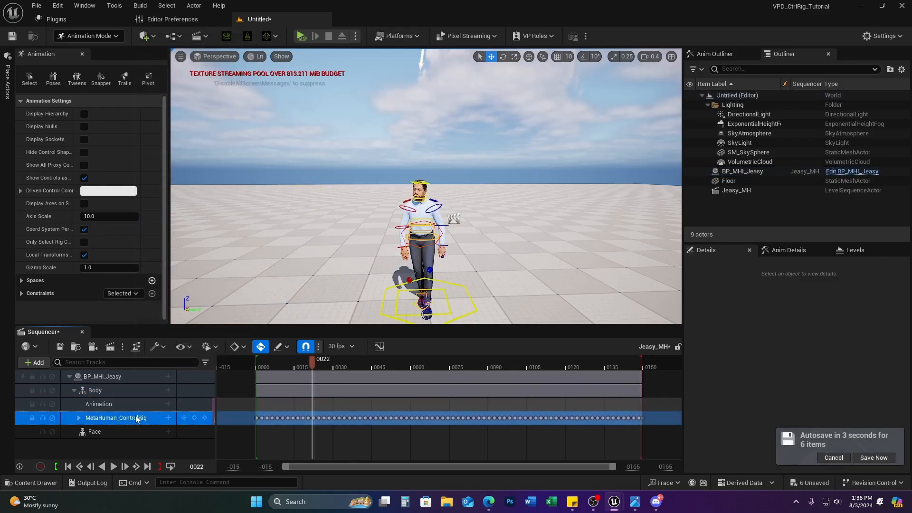
key(ctrl+z)
key(ctrl+z)
key(ctrl+z)
key(ctrl+z)
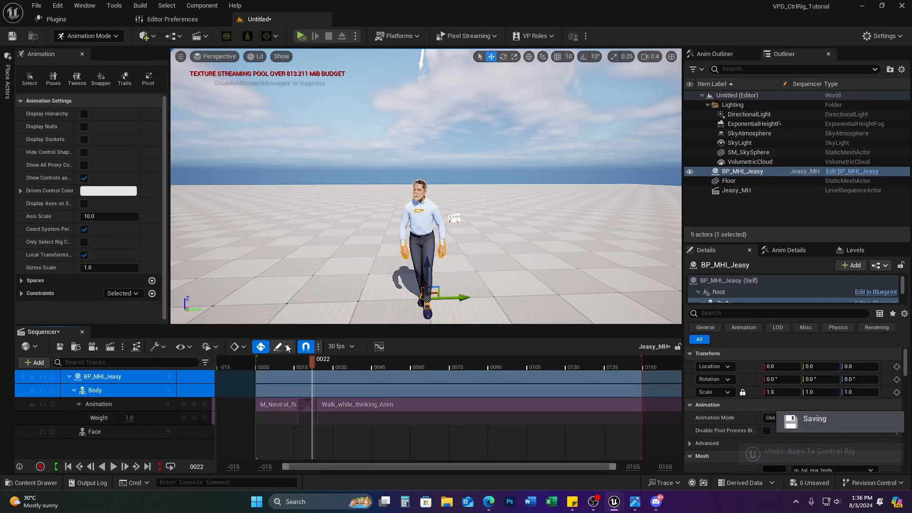
drag(312, 363, 256, 377)
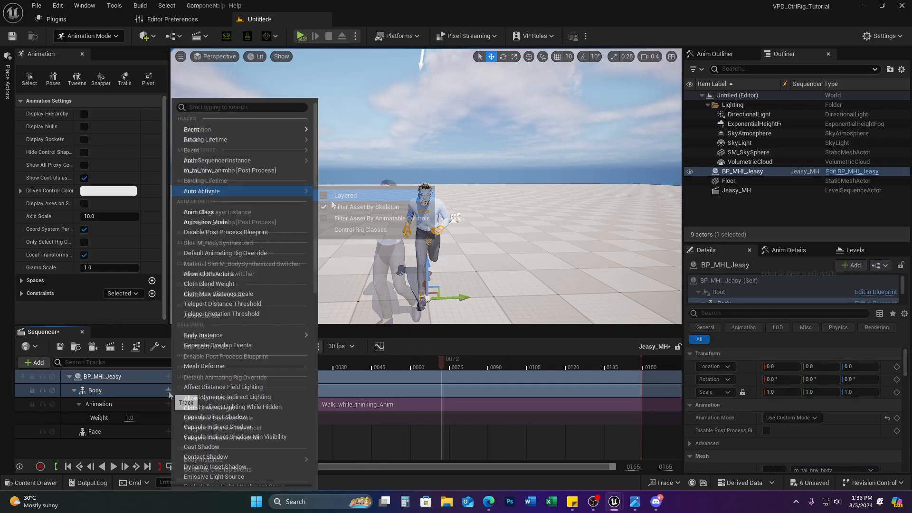
Step: Add a layered MetaHuman_ControlRig track to the Body and preview the blended run-to-walk animation
click(325, 197)
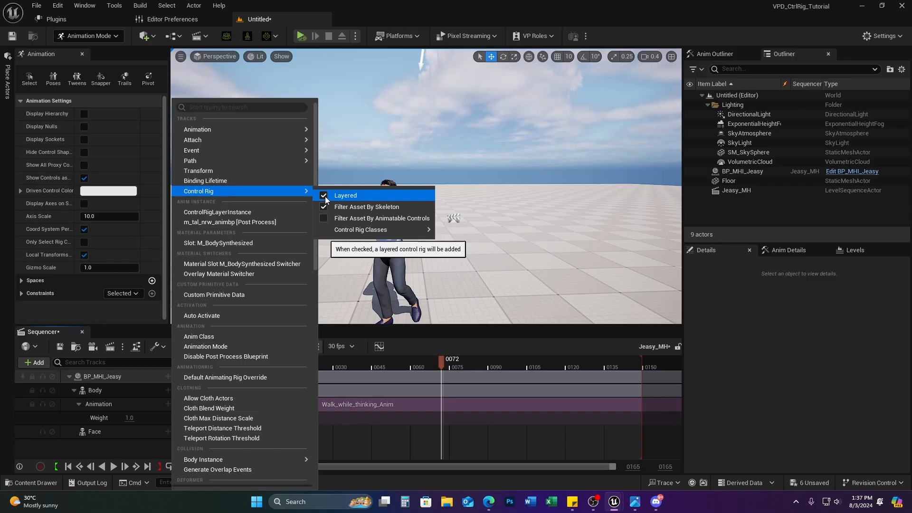
mouse_move(360, 230)
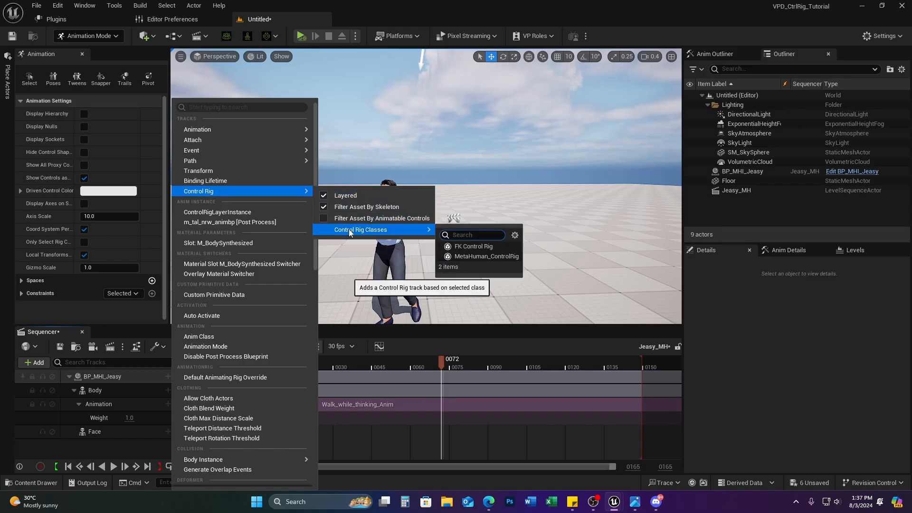
click(470, 256)
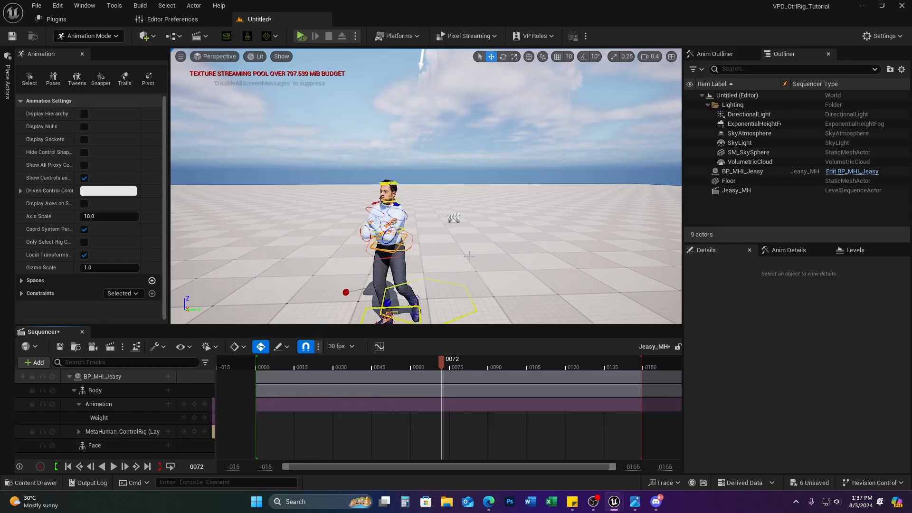
drag(442, 365, 168, 378)
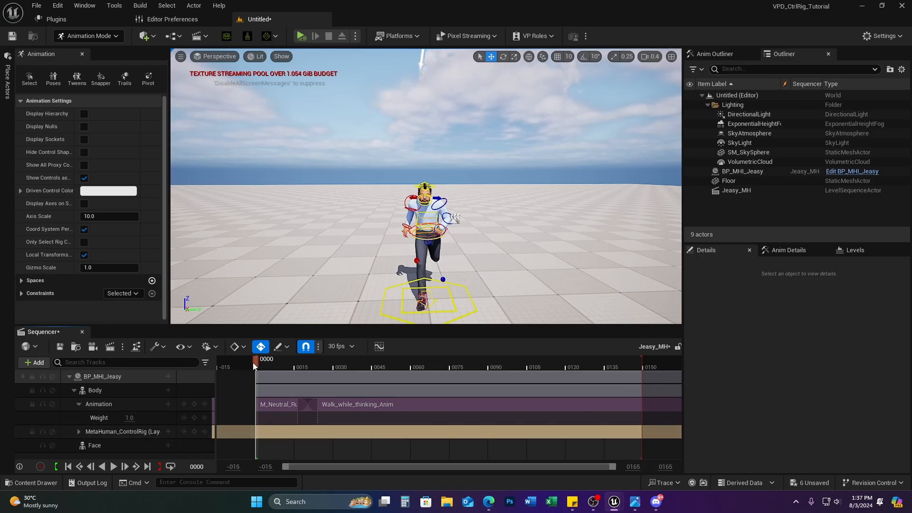
drag(254, 364, 374, 367)
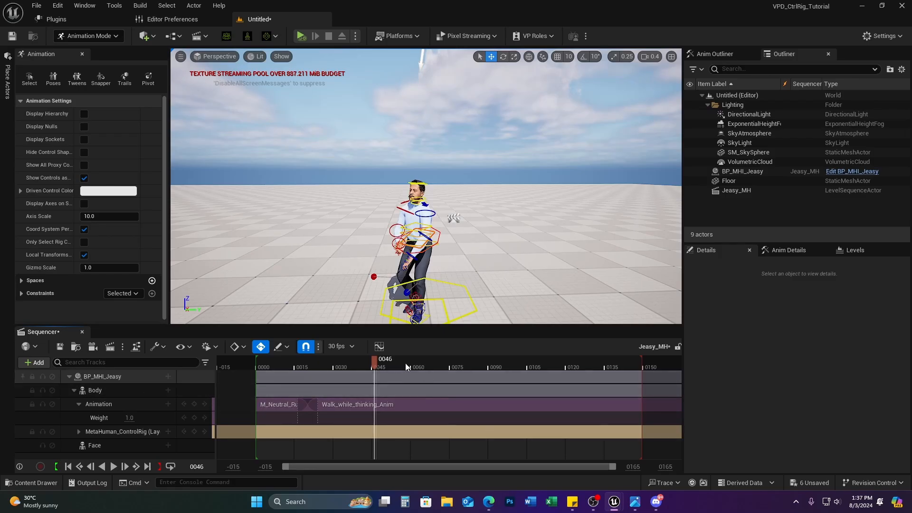
drag(376, 362, 256, 405)
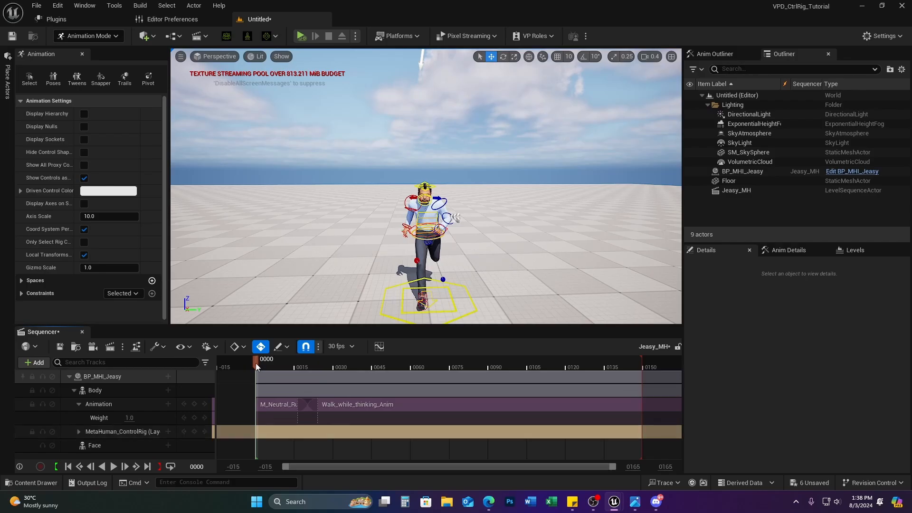
drag(256, 363, 233, 379)
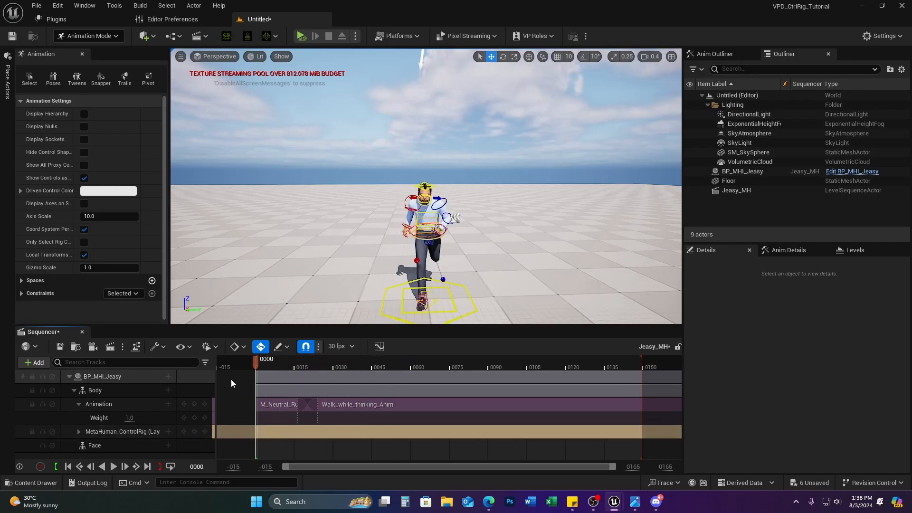
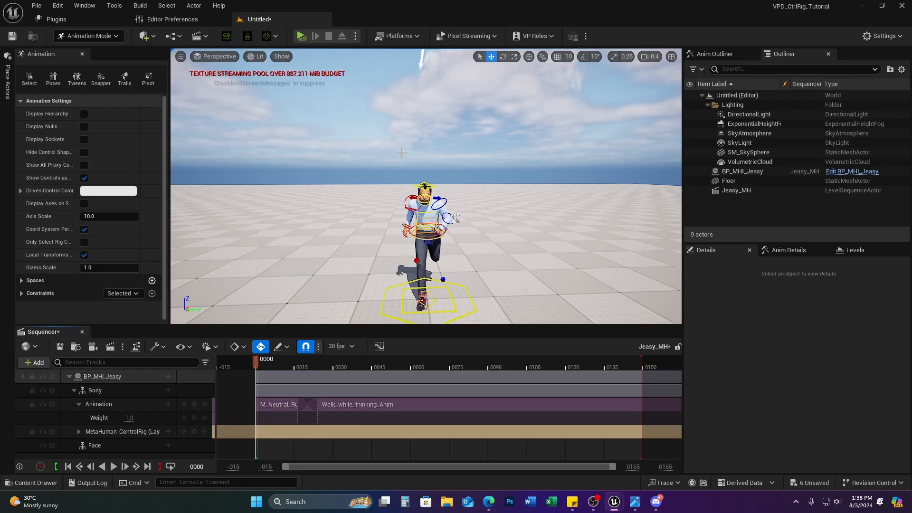
Step: Preview the walk, then key the whole MetaHuman_ControlRig at frame 0000
drag(255, 364, 395, 363)
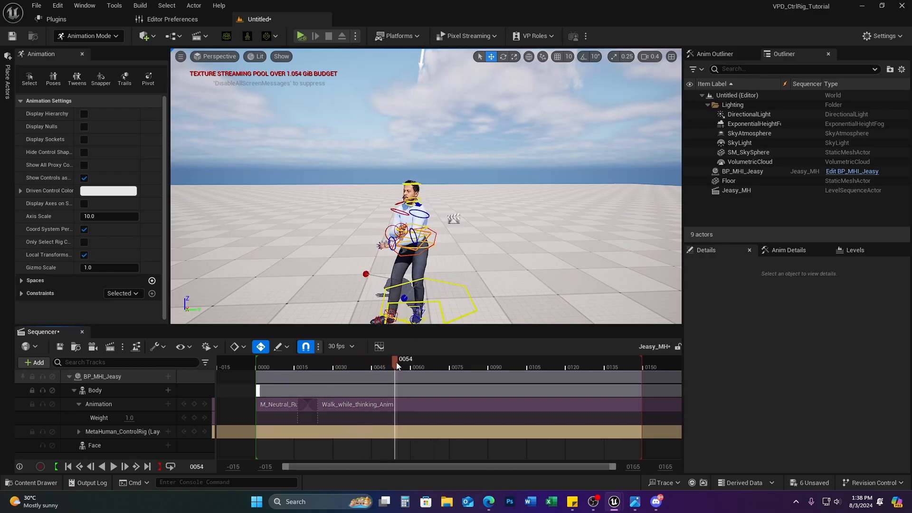
drag(392, 364, 237, 373)
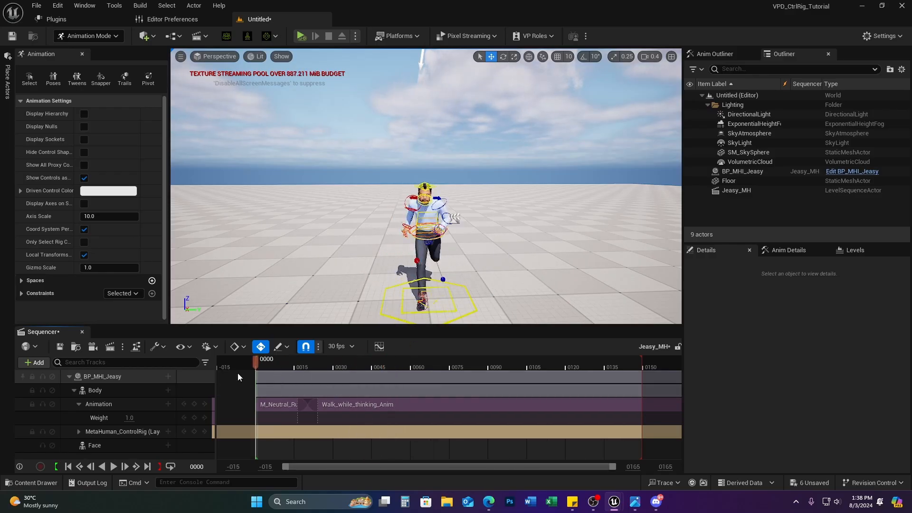
click(194, 431)
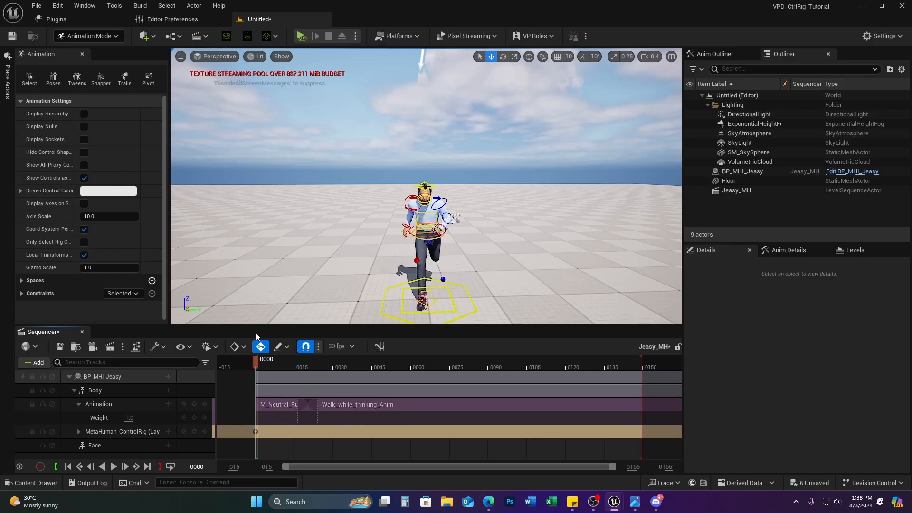
Step: Rotate head_ctrl at frame 0009 to key the head turn, then return to frame 0000
drag(254, 366, 278, 395)
right_drag(437, 261, 510, 257)
key(s)
key(q)
key(w)
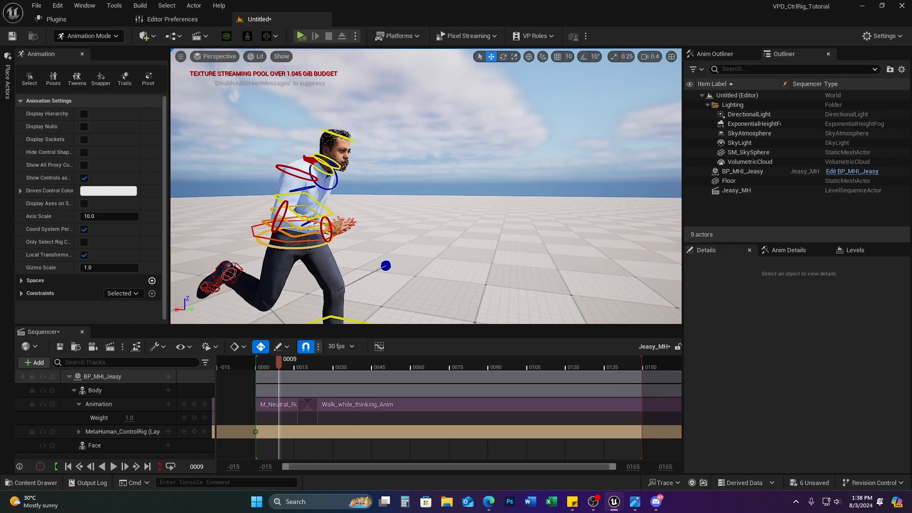
click(342, 135)
key(e)
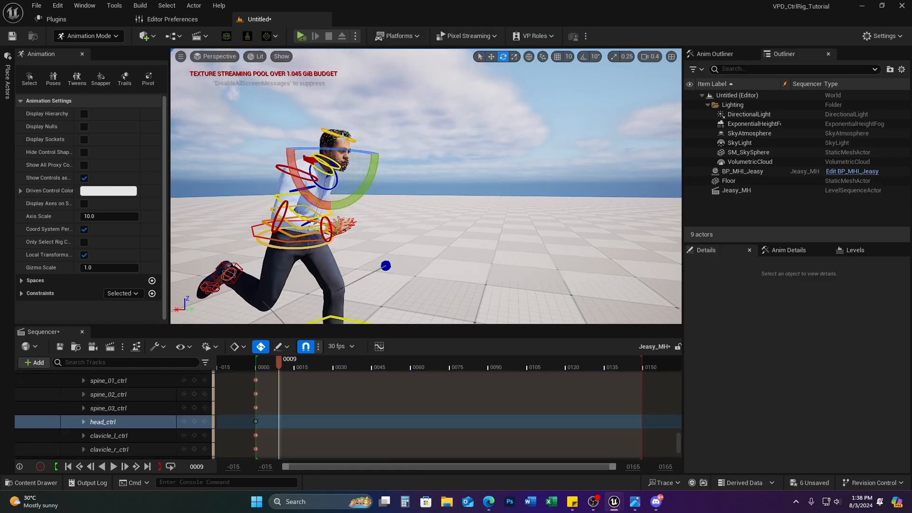
drag(348, 150, 323, 152)
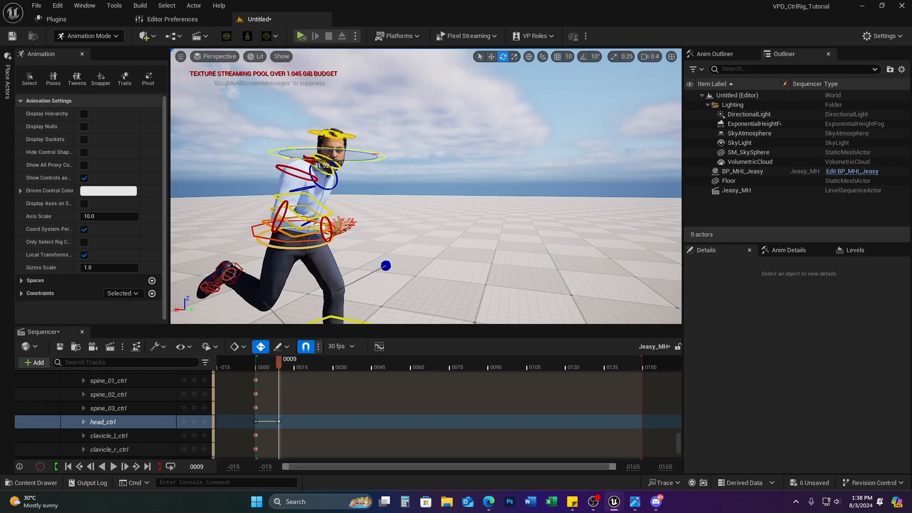
drag(278, 365, 212, 372)
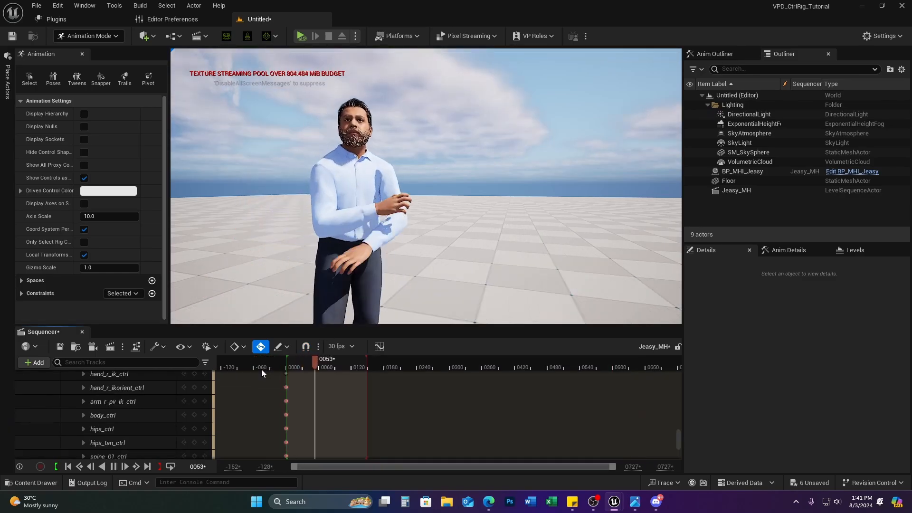
Step: Collapse and mute the MetaHuman_ControlRig track, then scrub the walk without the rig
scroll(50, 409, up, 5)
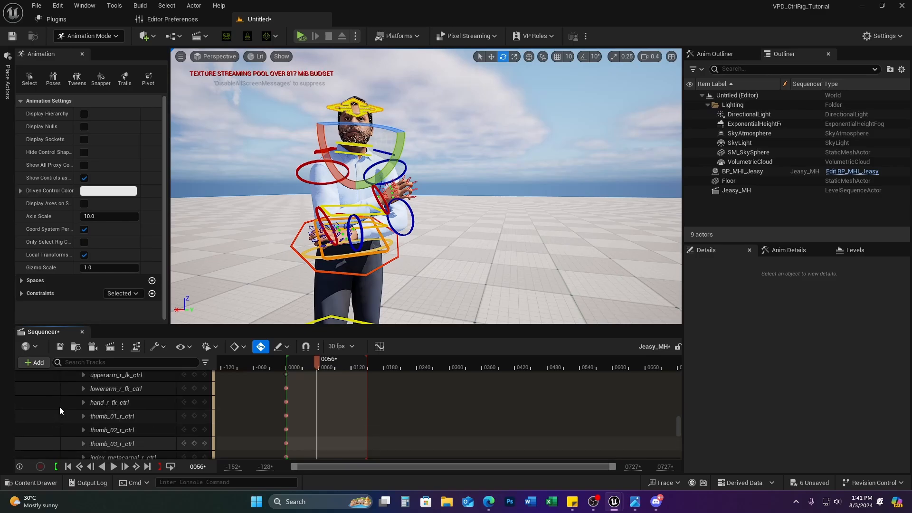
scroll(59, 400, up, 5)
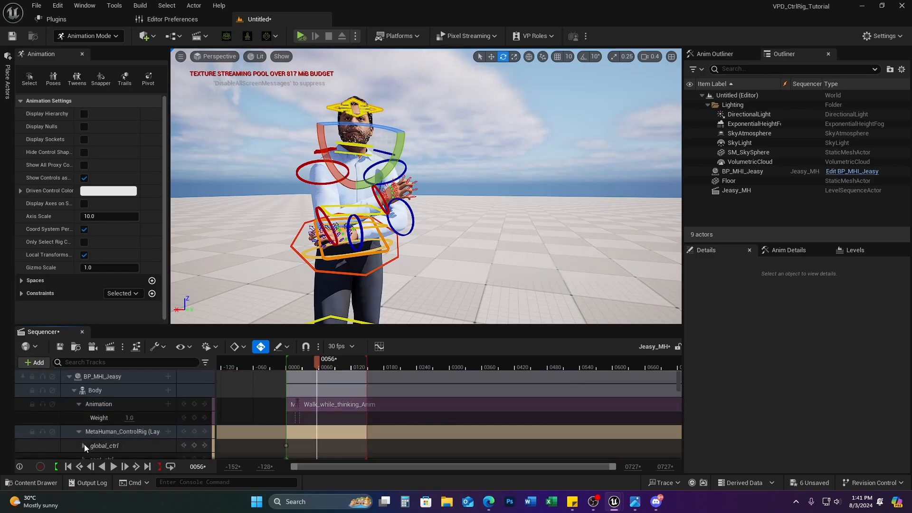
click(78, 431)
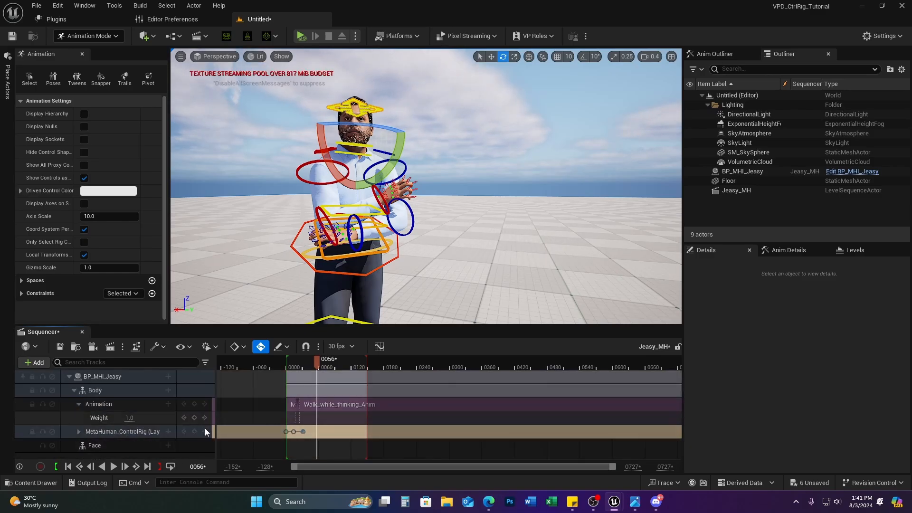
click(52, 431)
drag(311, 364, 254, 399)
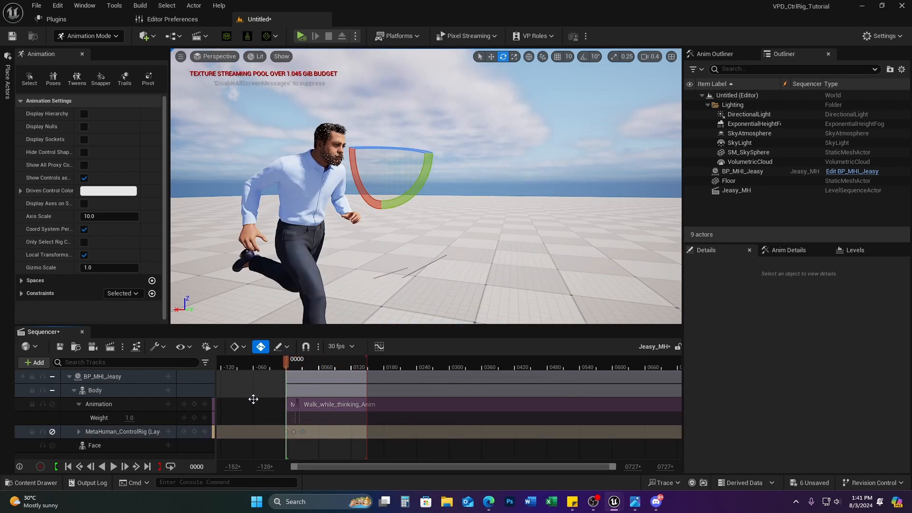
Step: Mute the Animation track, re-enable the control rig, and scrub to compare the head pose
click(52, 404)
click(52, 431)
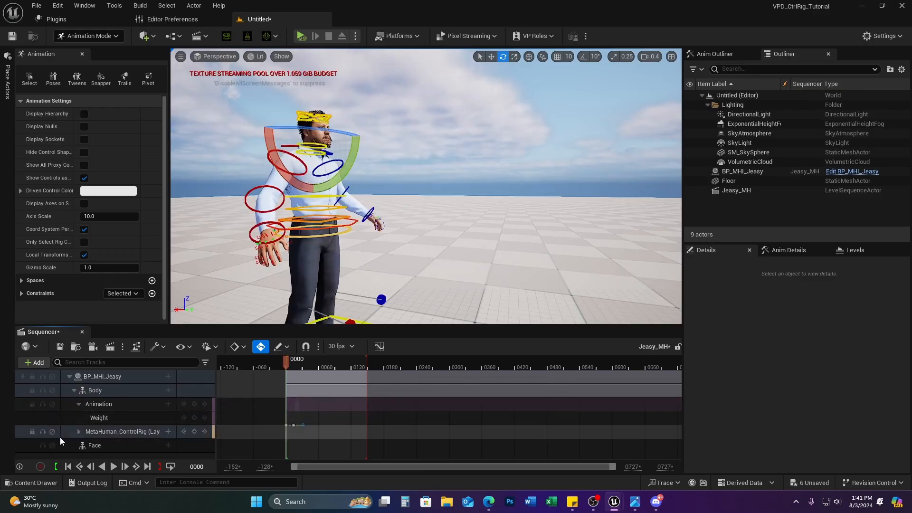
drag(284, 363, 263, 412)
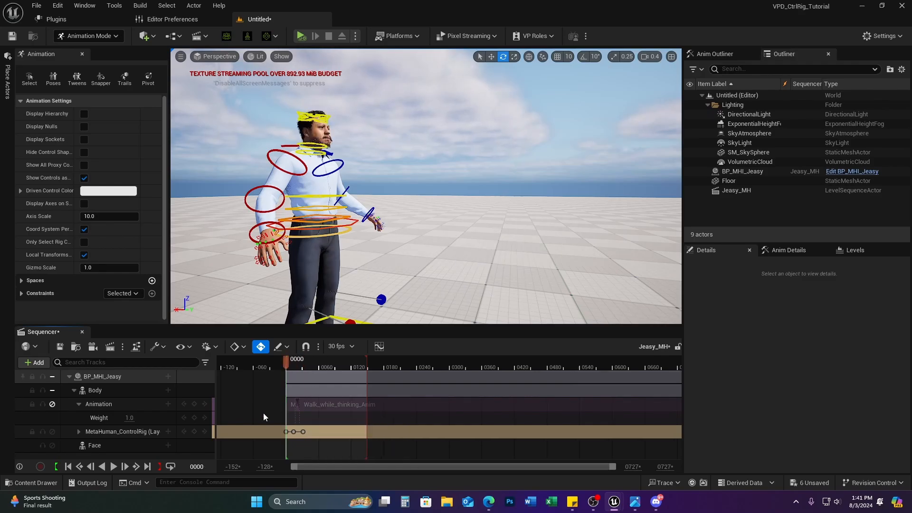
click(54, 404)
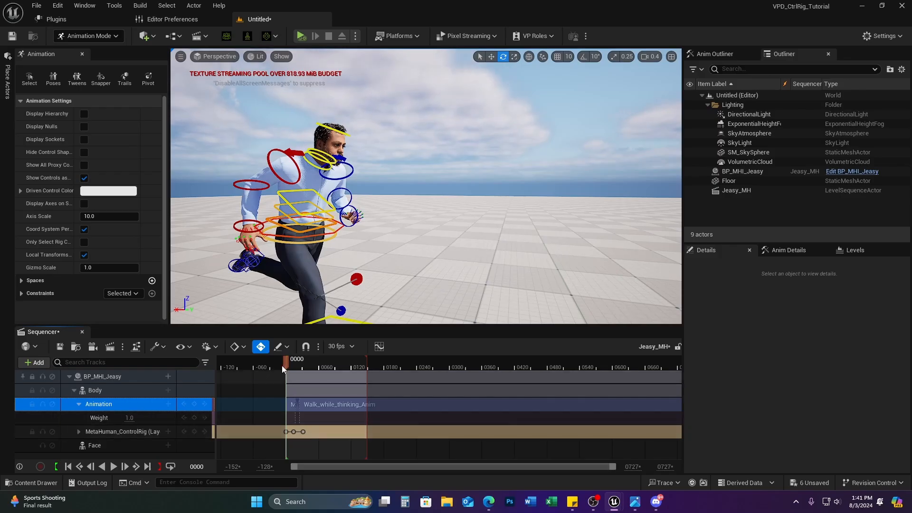
drag(284, 363, 263, 383)
key(s)
right_drag(410, 279, 408, 302)
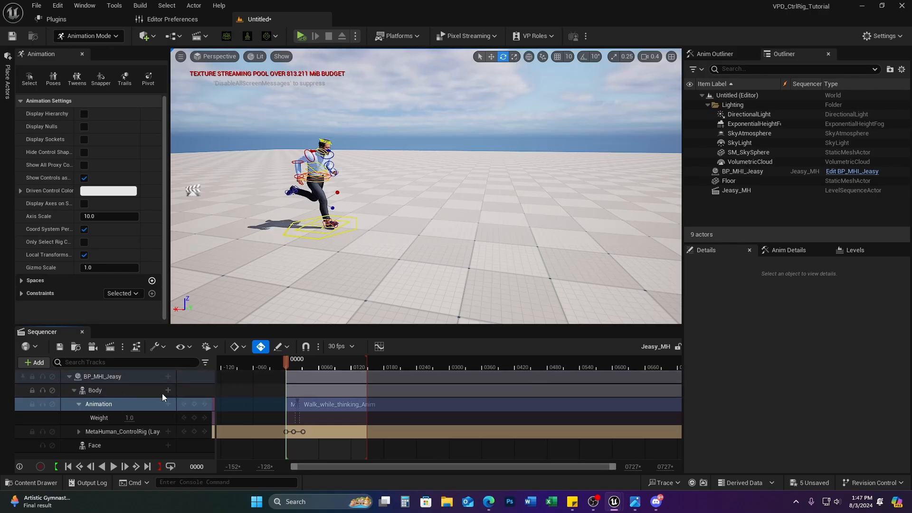
Step: Delete the BP_MHI_Jeasy track from the Sequencer
click(117, 377)
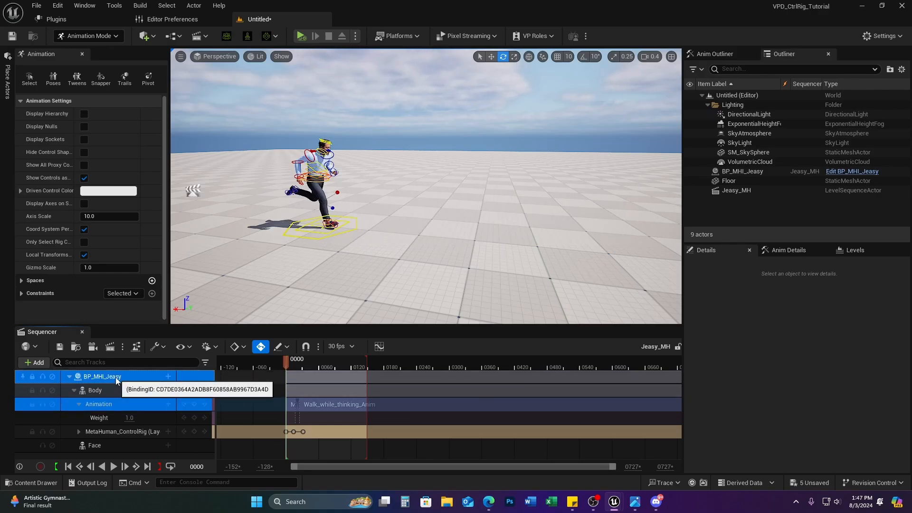
key(Delete)
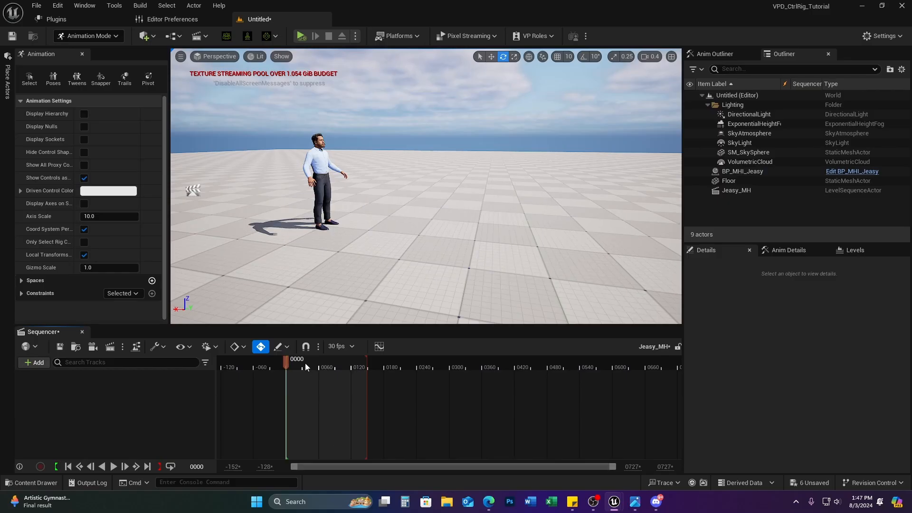
drag(286, 360, 345, 365)
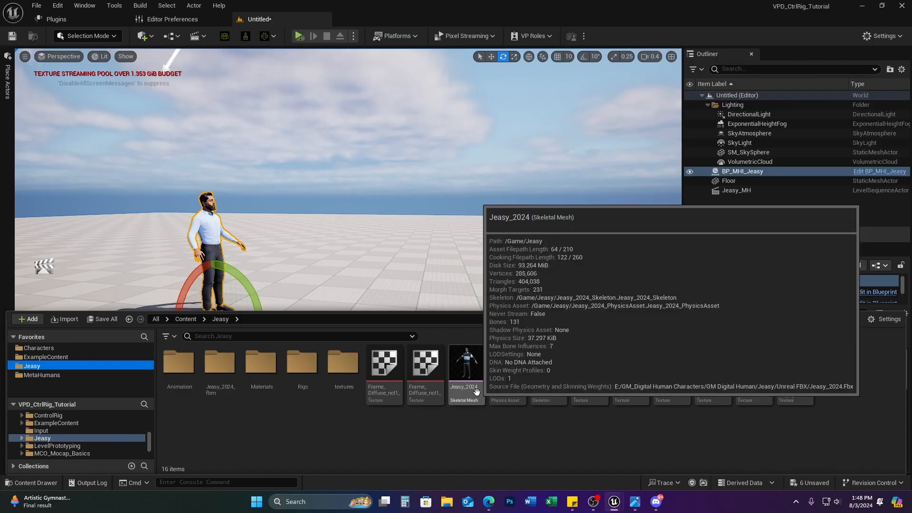
Step: Place Jeasy_2024 in the level with its location reset and Z rotation set to 90
drag(470, 375, 260, 285)
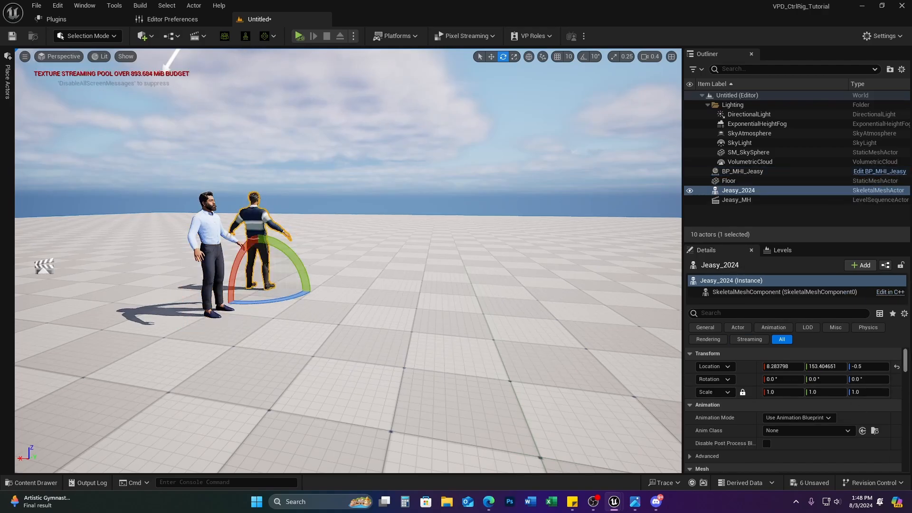
click(895, 367)
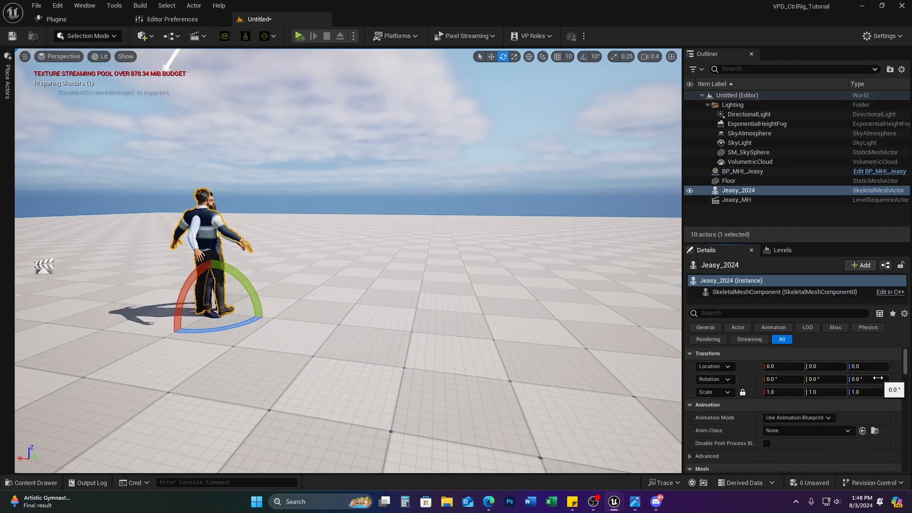
click(865, 379)
text(9)
key(Return)
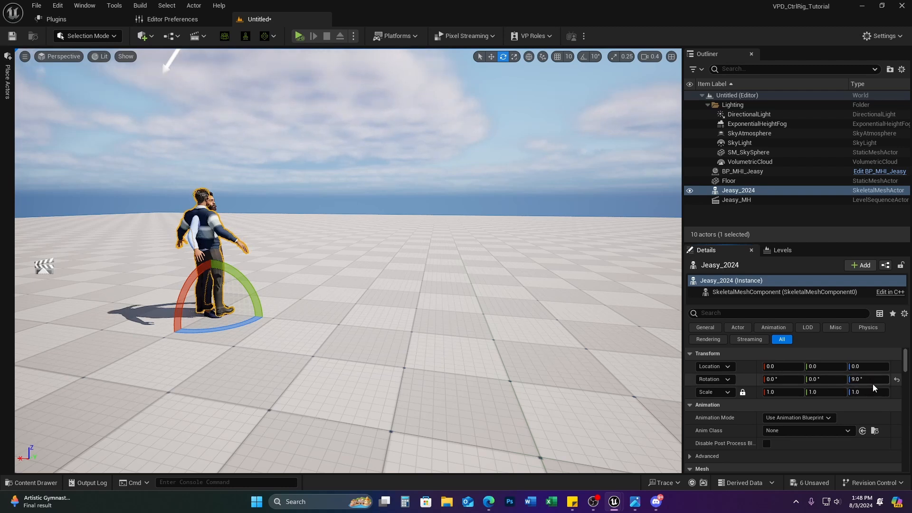
click(872, 379)
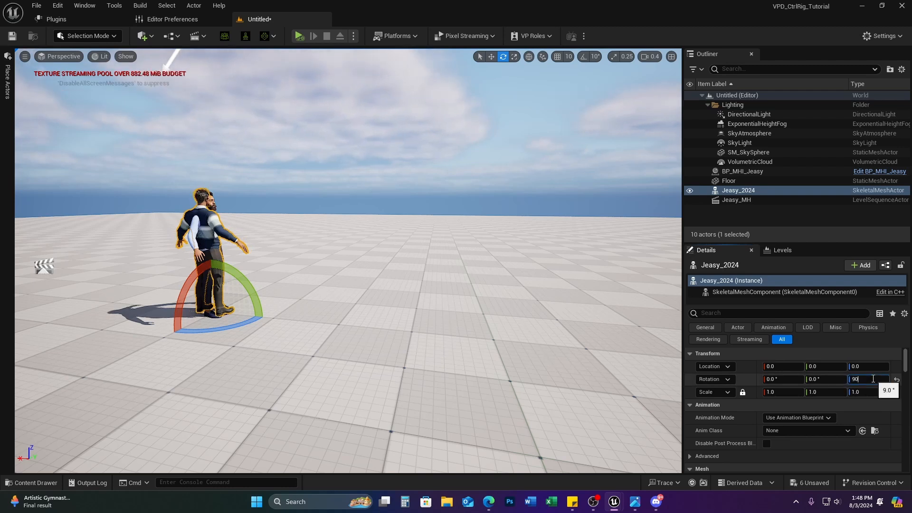
text(90)
key(Return)
key(BackSpace)
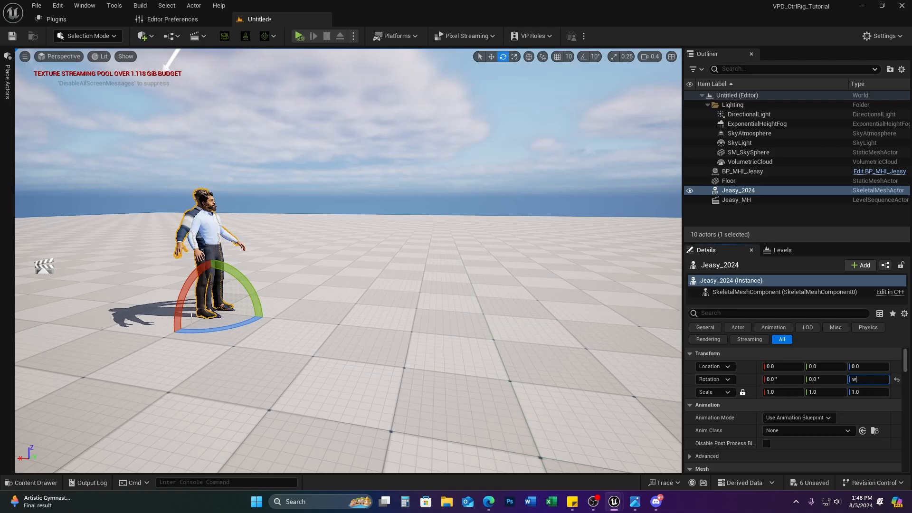
click(750, 191)
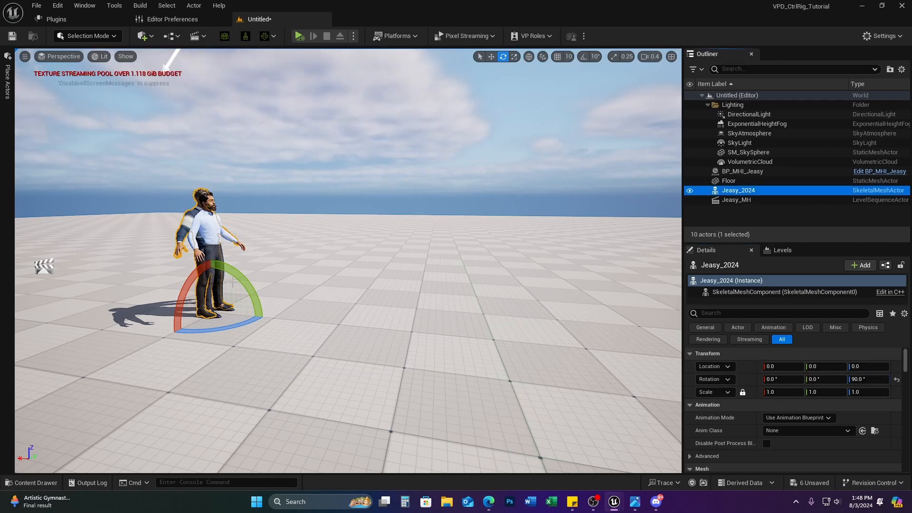
Step: Frame both characters side by side and compare Jeasy_2024's transform with BP_MHI_Jeasy's
key(w)
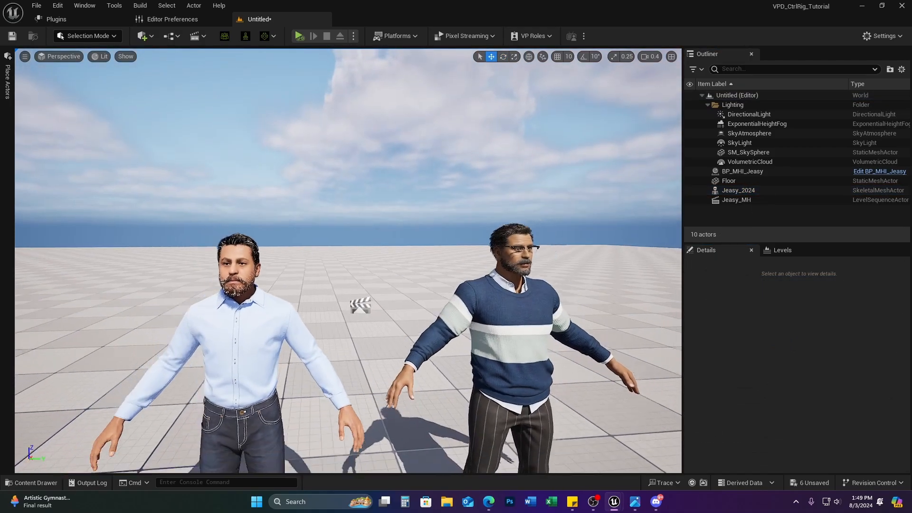
key(s)
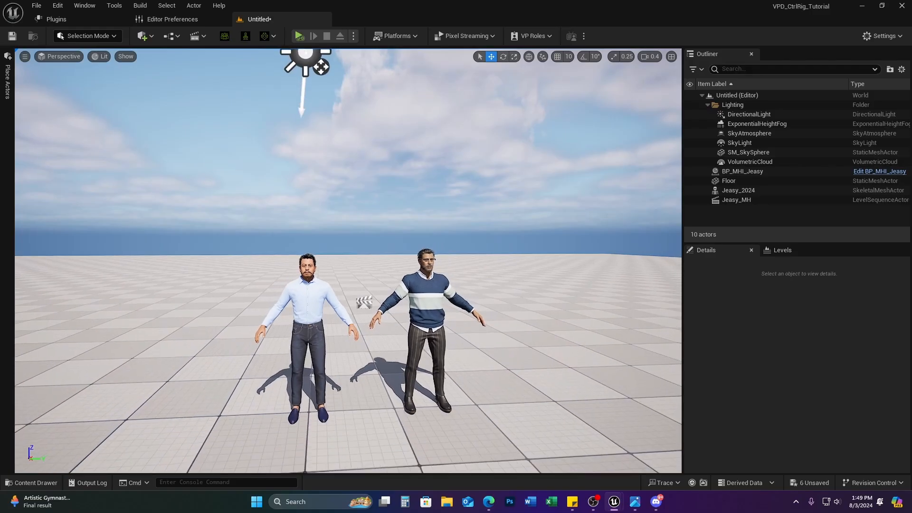
key(d)
mouse_move(348, 261)
right_down()
mouse_move(348, 278)
mouse_move(347, 238)
mouse_move(341, 248)
right_up()
key(w)
key(w)
key(w)
key(s)
key(a)
right_drag(509, 401, 516, 406)
key(d)
click(515, 406)
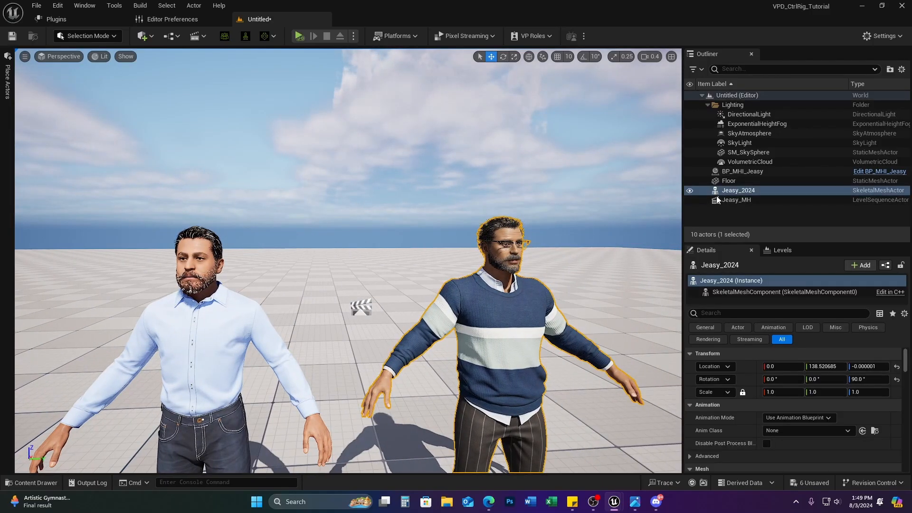
click(737, 171)
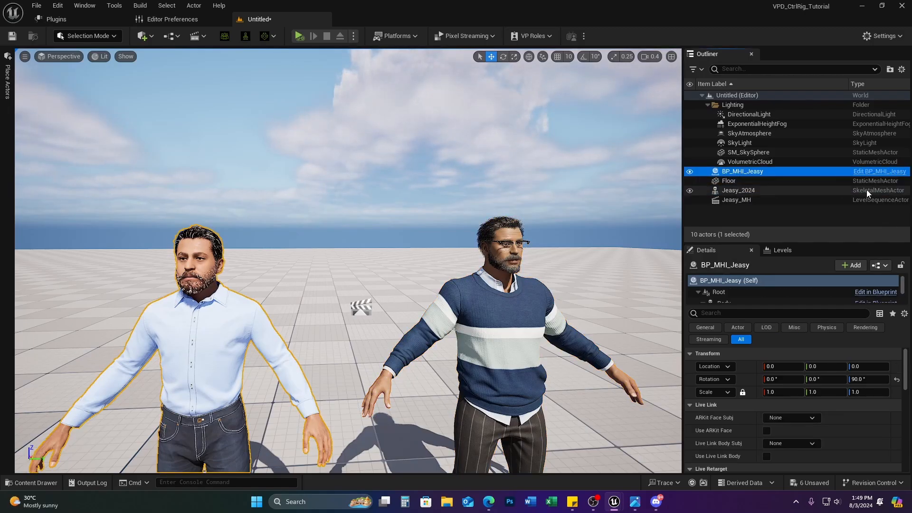
click(737, 191)
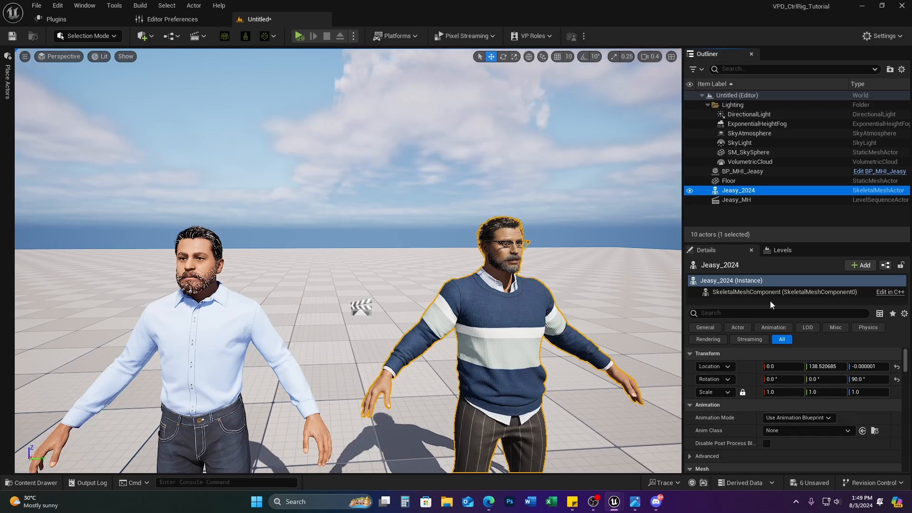
click(758, 292)
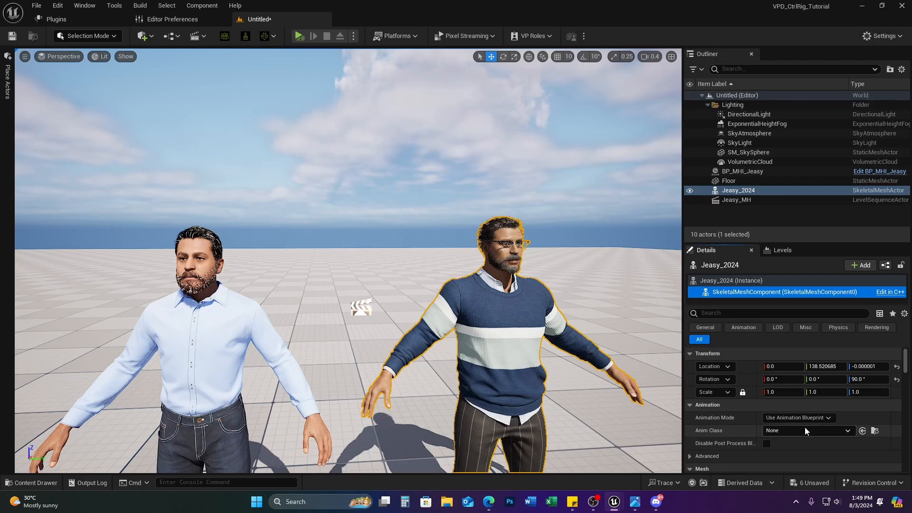
scroll(818, 434, down, 3)
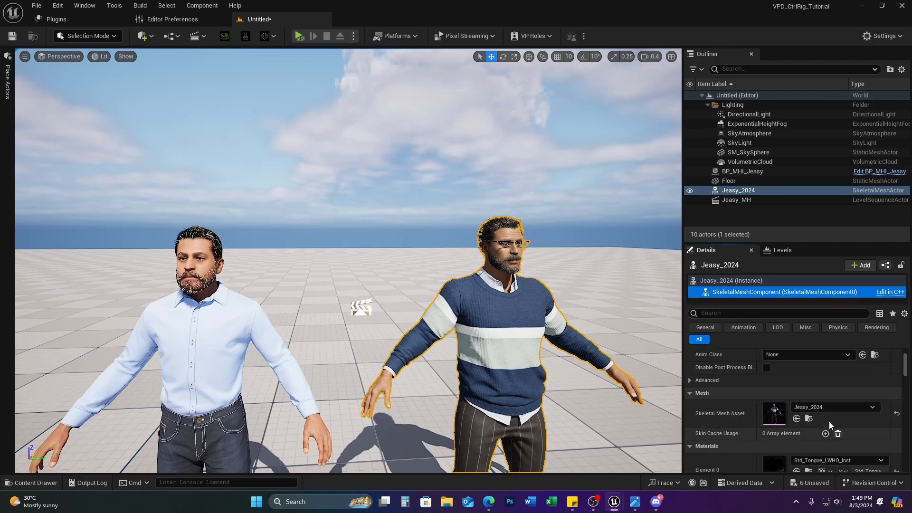
click(809, 418)
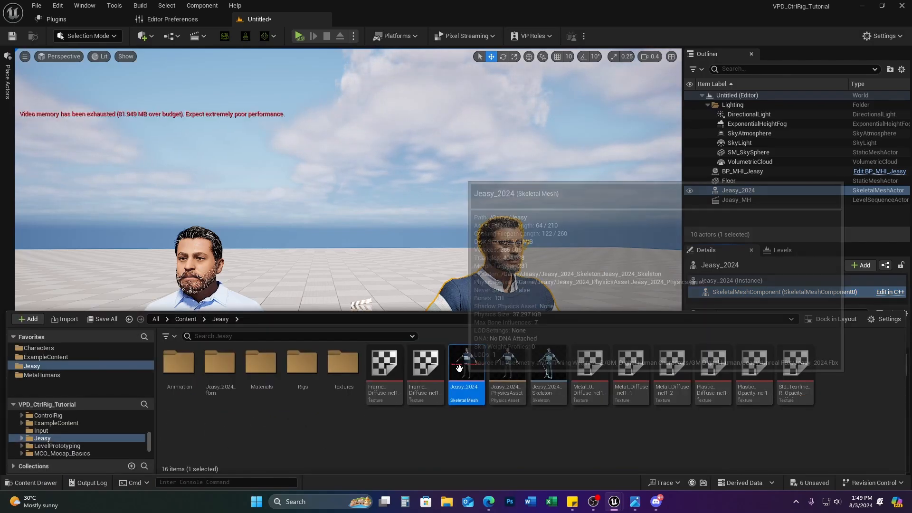
double_click(458, 368)
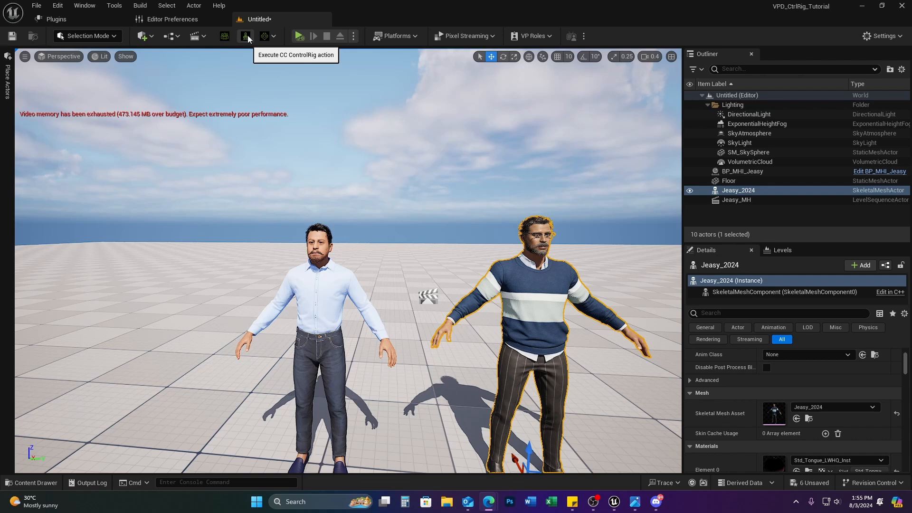
click(558, 310)
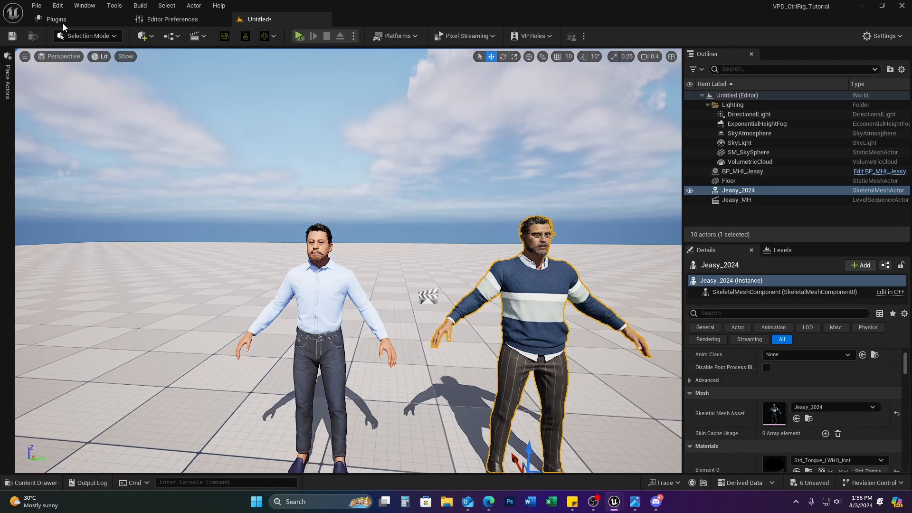
click(62, 21)
click(38, 198)
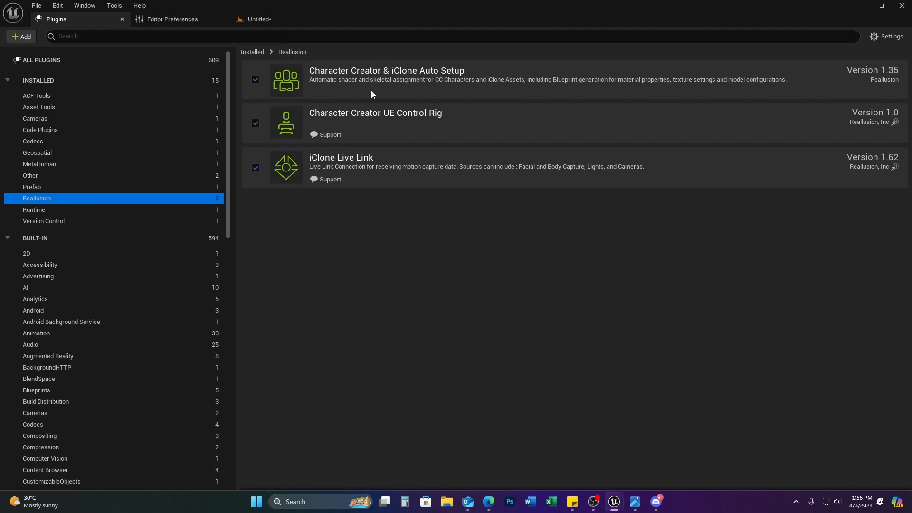
click(257, 19)
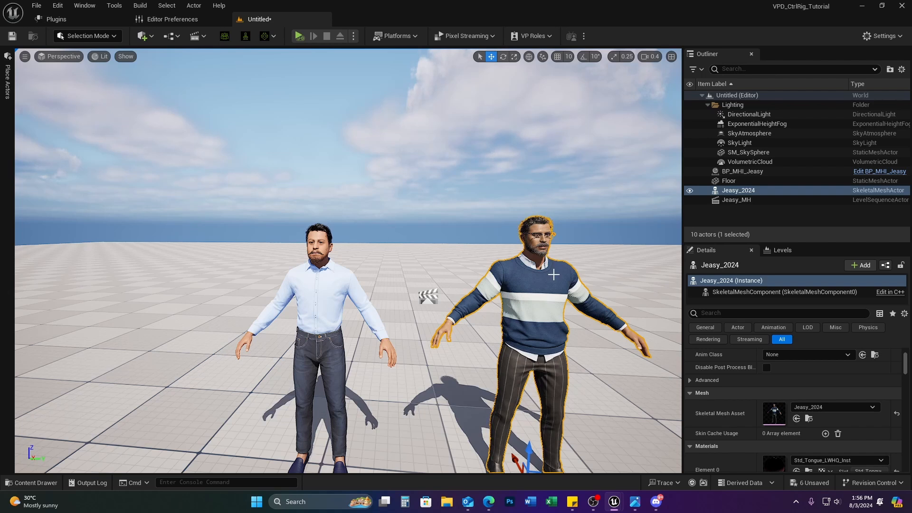
Step: Select Jeasy_2024 and generate its CC control rigs
key(Escape)
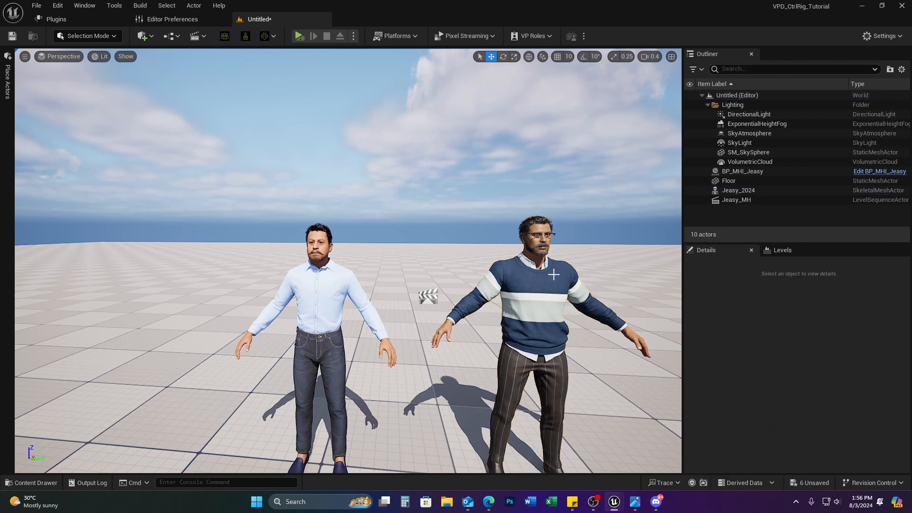
click(530, 351)
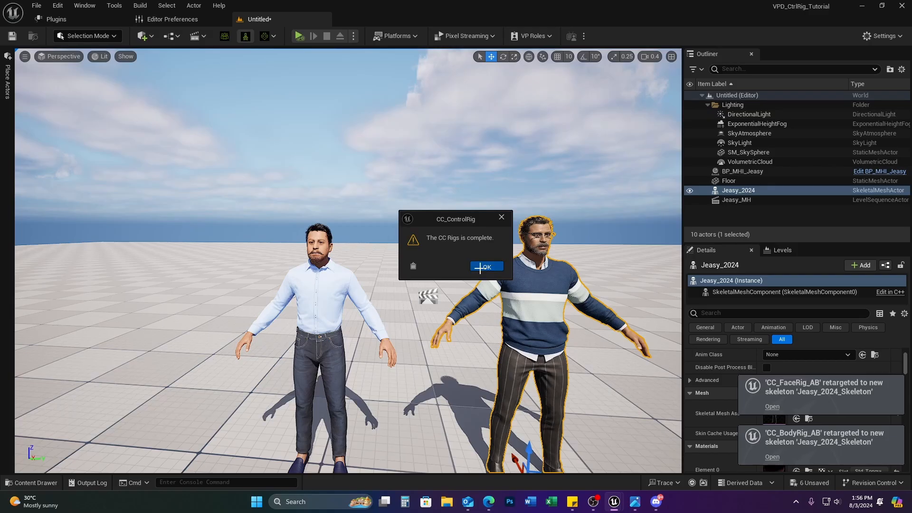
click(487, 266)
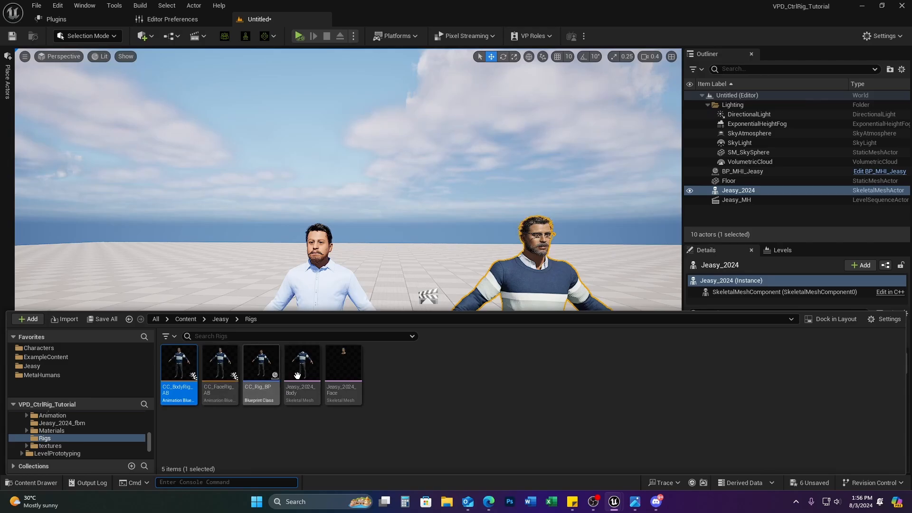
Step: Place CC_Rig_BP in the level with its location reset and Z rotation 90
drag(263, 374, 634, 466)
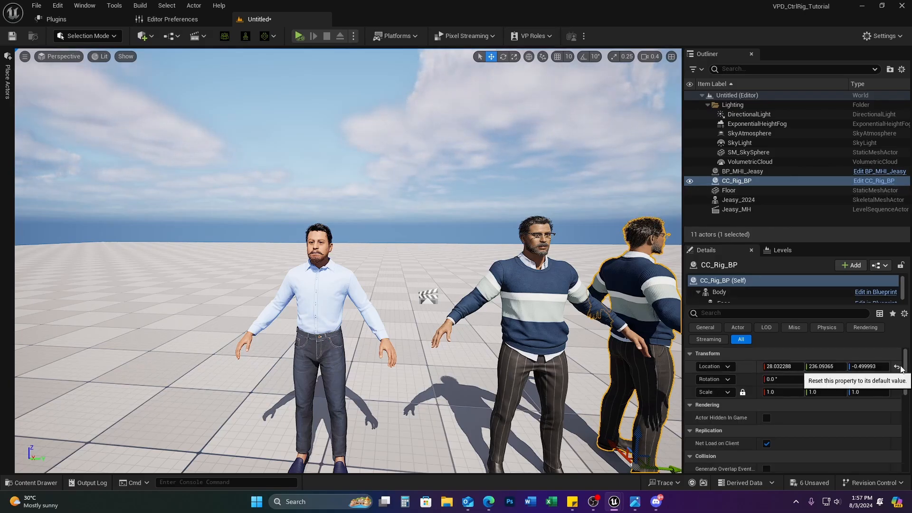
click(893, 367)
click(865, 379)
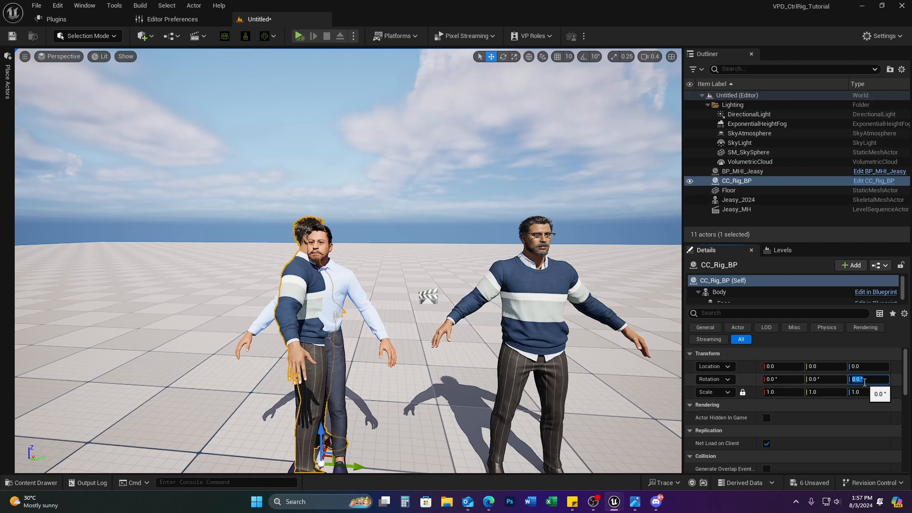
text(90)
key(Return)
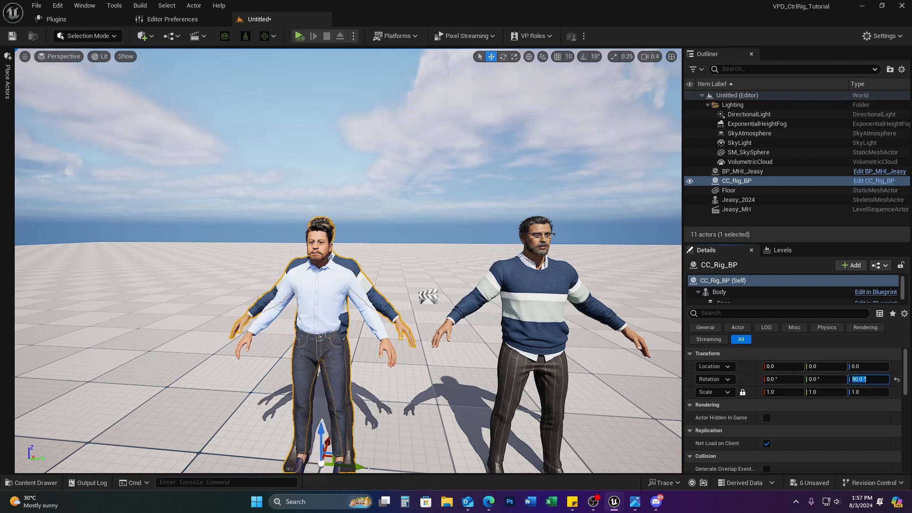
Step: Move CC_Rig_BP to the right of Jeasy_2024
right_drag(370, 427, 329, 423)
key(s)
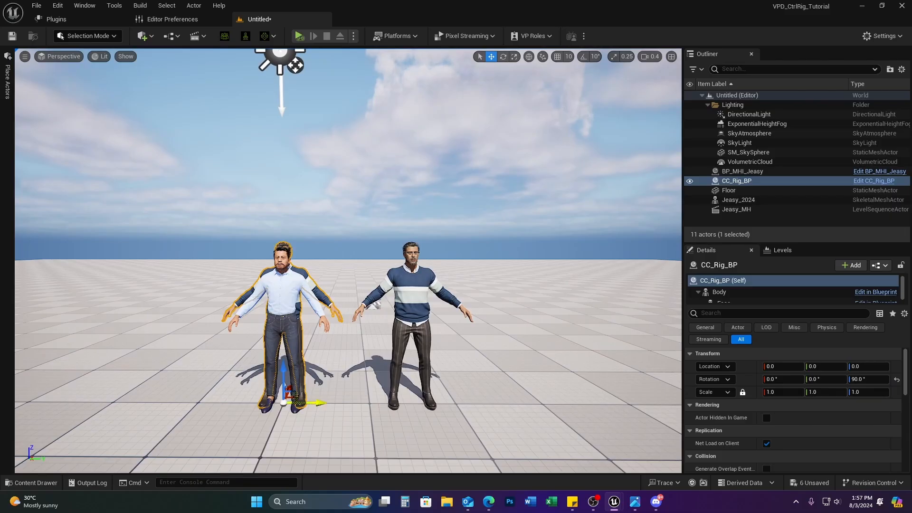
drag(323, 403, 600, 401)
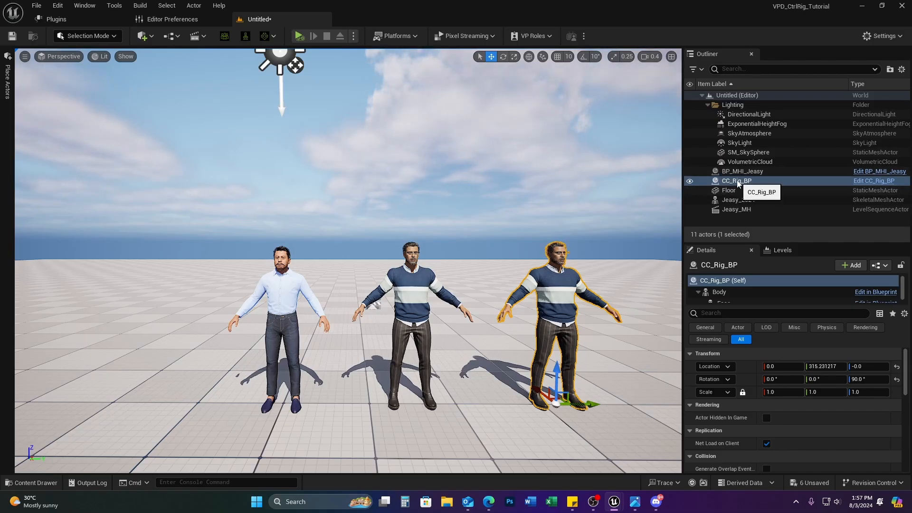
Step: Check each character in the Outliner, then open the Jeasy_MH level sequence
click(735, 199)
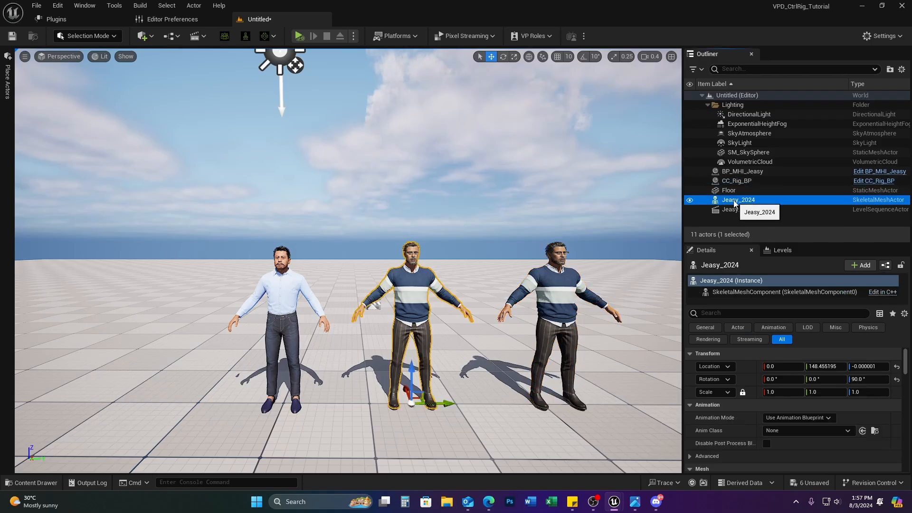
click(739, 173)
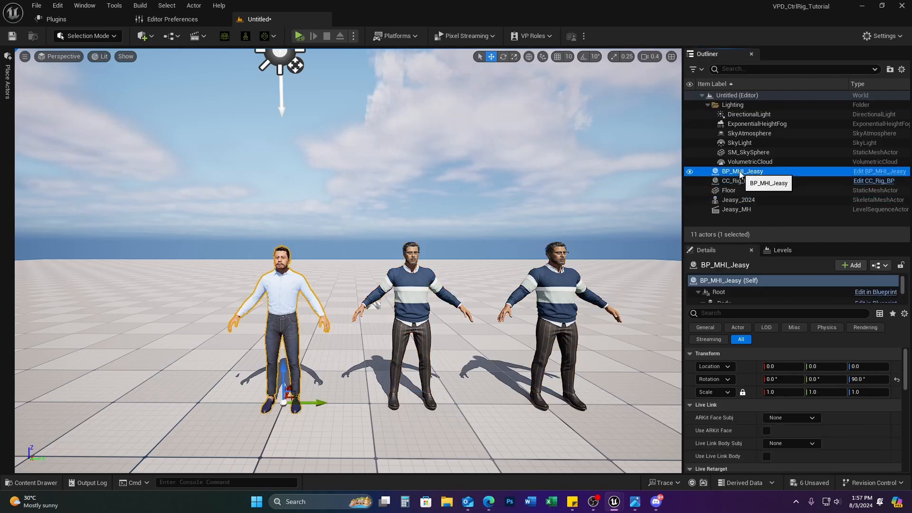
click(740, 181)
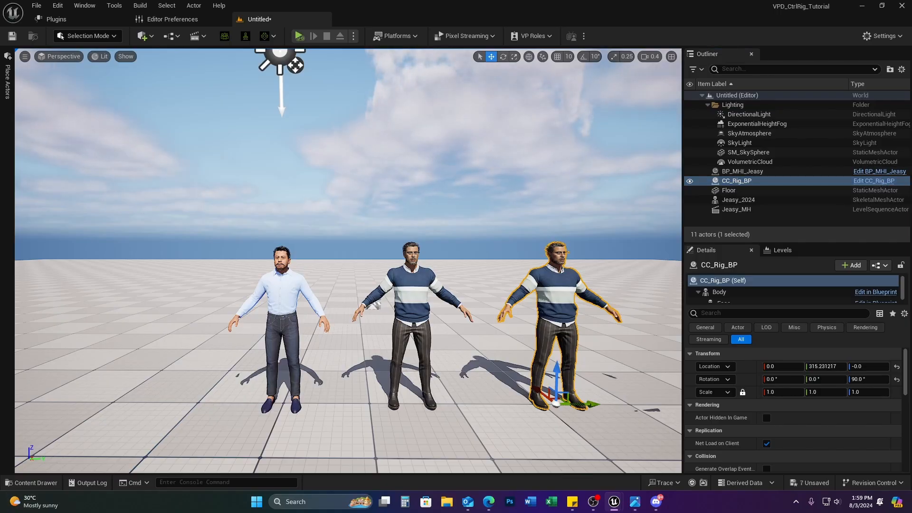
click(374, 304)
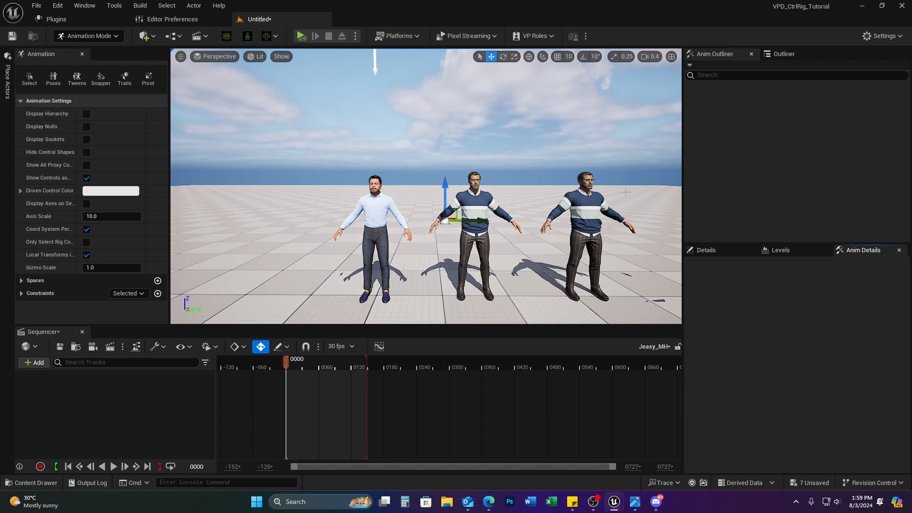
Step: Select the middle character and drag Jeasy_2024 from the Outliner into the Sequencer track list
click(595, 210)
ctrl+click(470, 208)
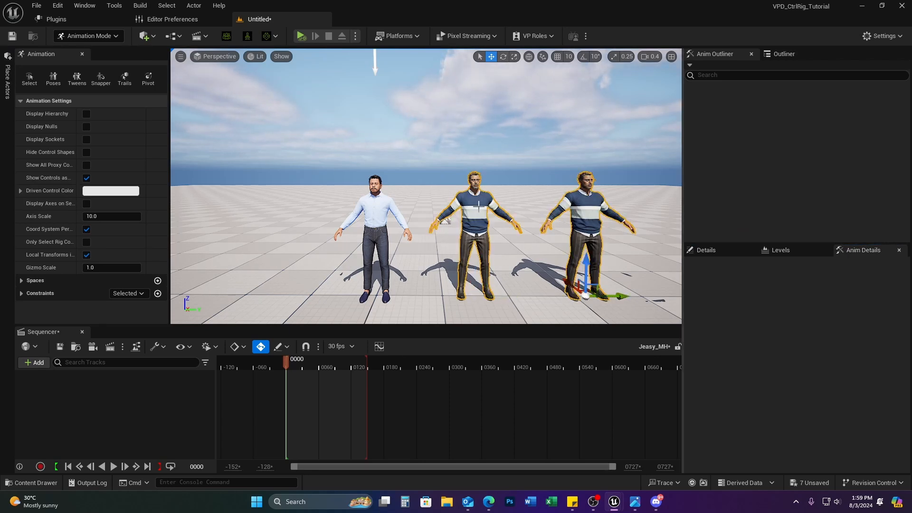
click(478, 206)
mouse_move(478, 206)
mouse_down()
mouse_move(415, 213)
mouse_move(482, 219)
mouse_up()
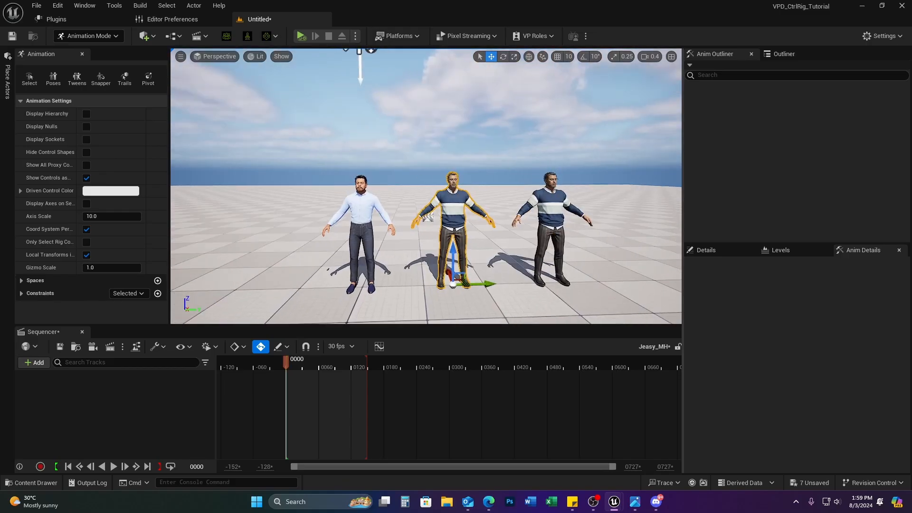
click(783, 53)
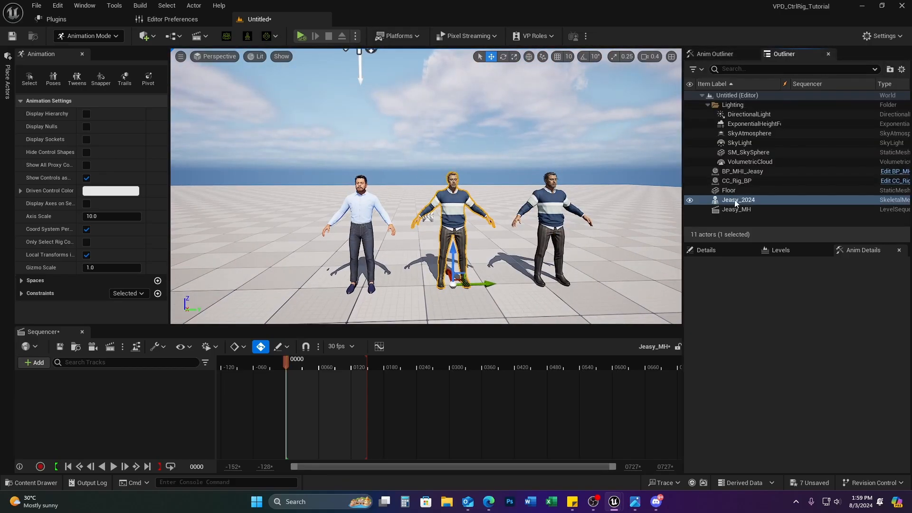
drag(733, 200, 88, 385)
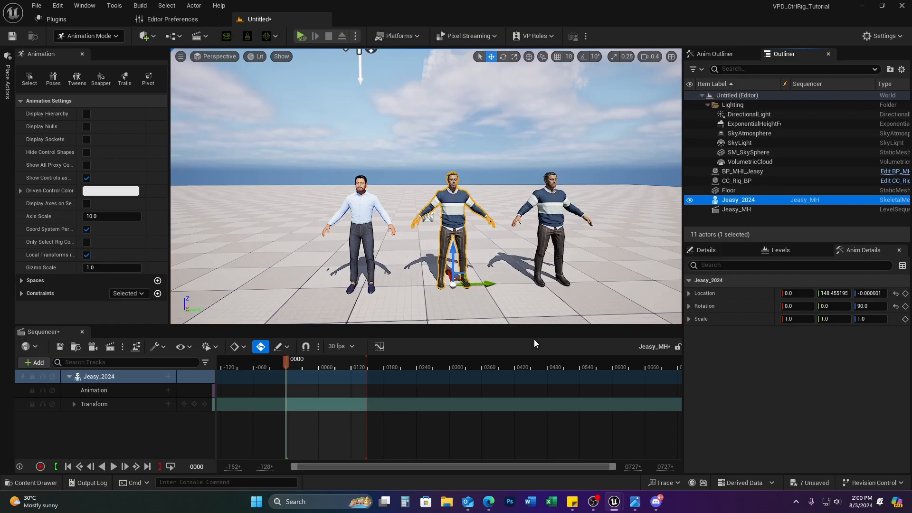
click(167, 376)
Step: Bake Jeasy_2024's track to an FK Control Rig using the default baking options
right_click(103, 375)
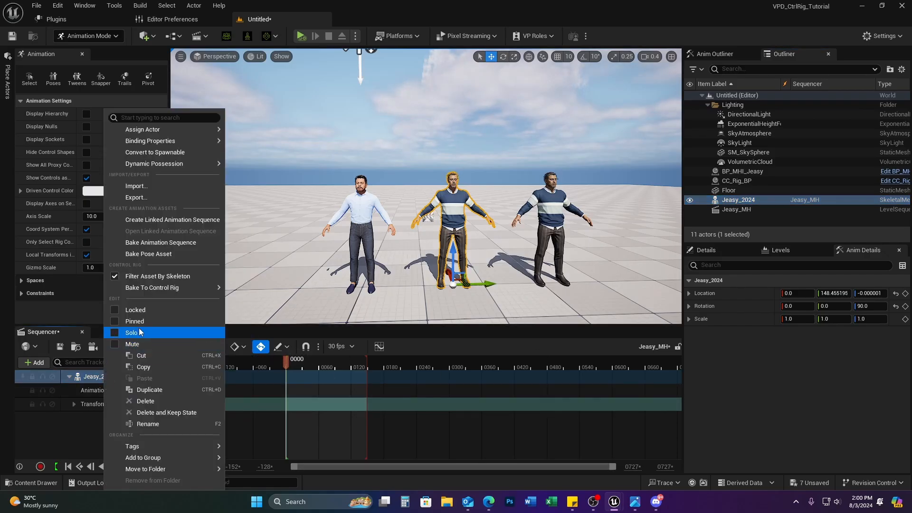
mouse_move(161, 288)
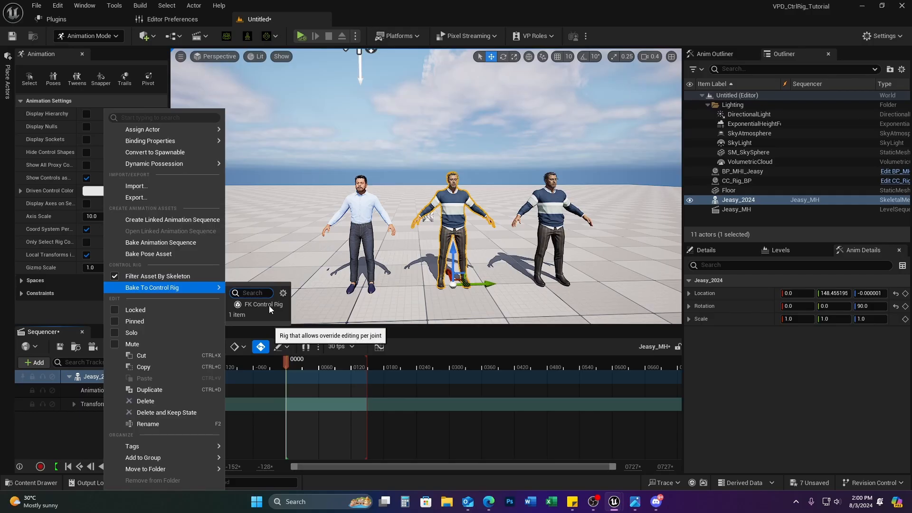
click(269, 304)
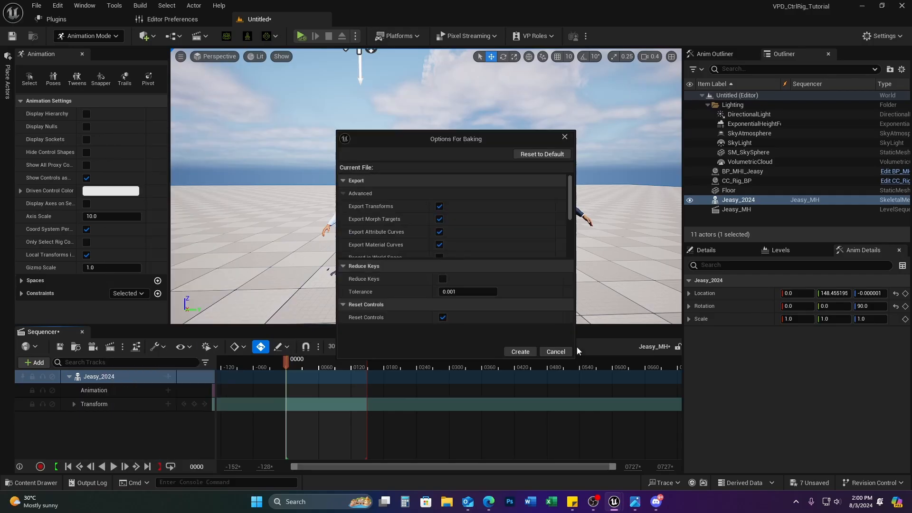
click(521, 352)
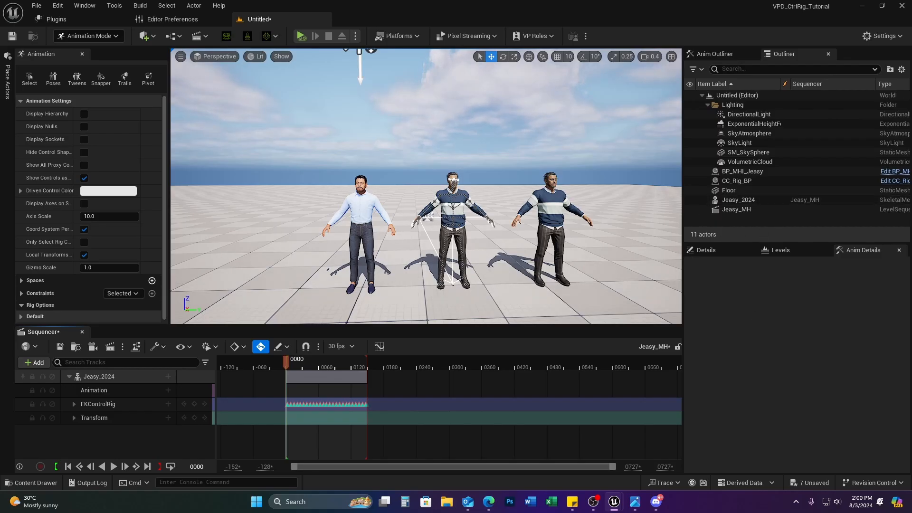
key(e)
key(q)
key(w)
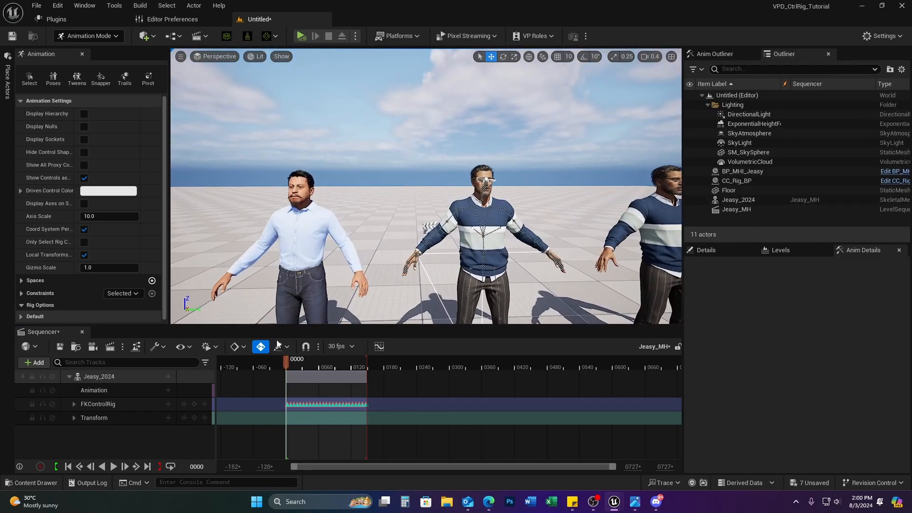
click(169, 404)
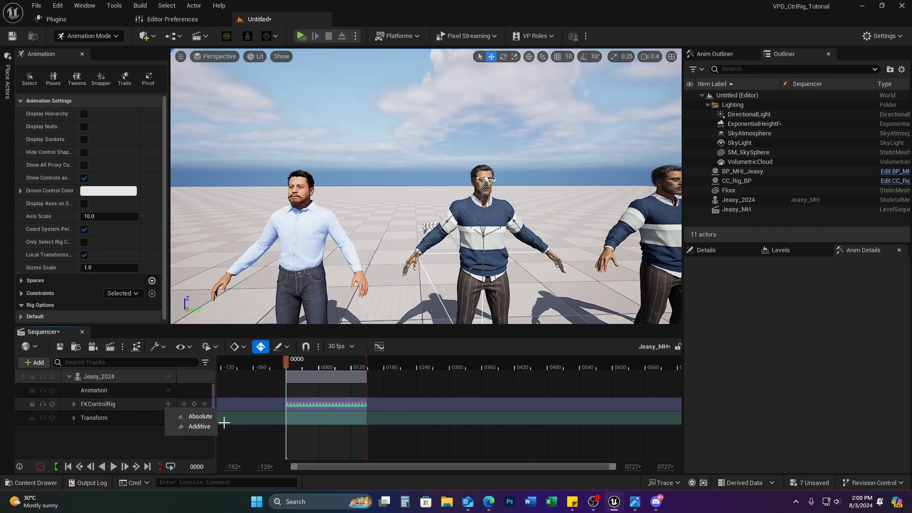
click(201, 427)
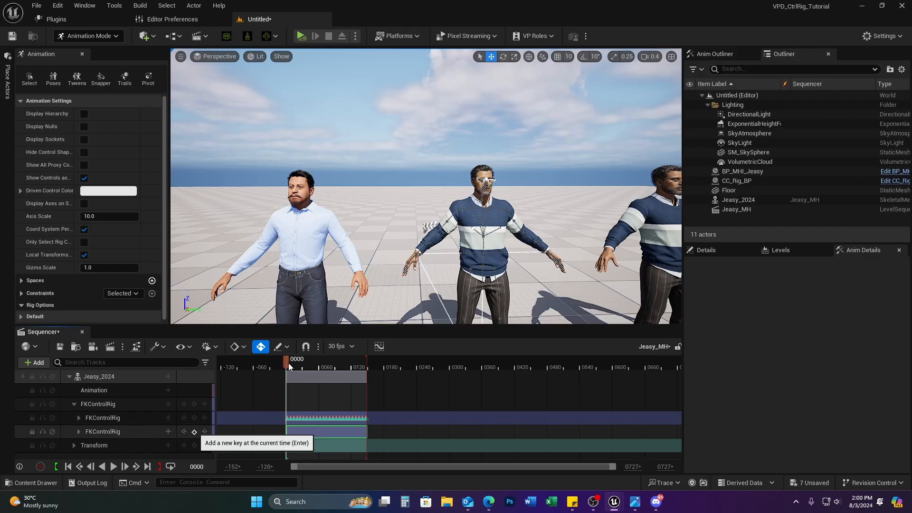
drag(282, 362, 305, 362)
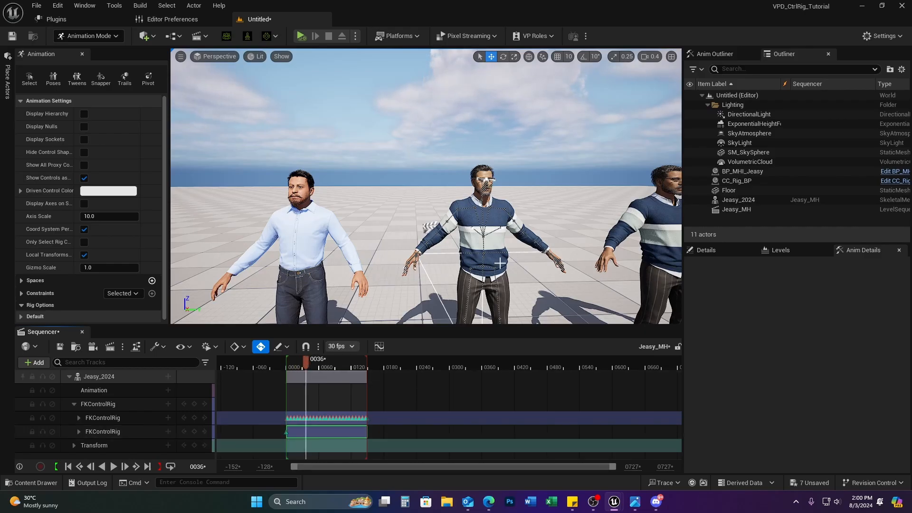
click(456, 210)
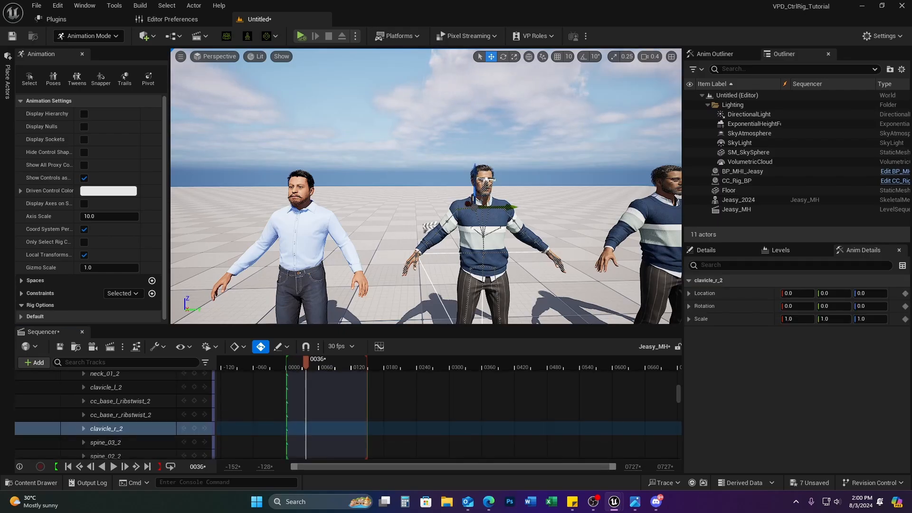
click(454, 211)
key(Escape)
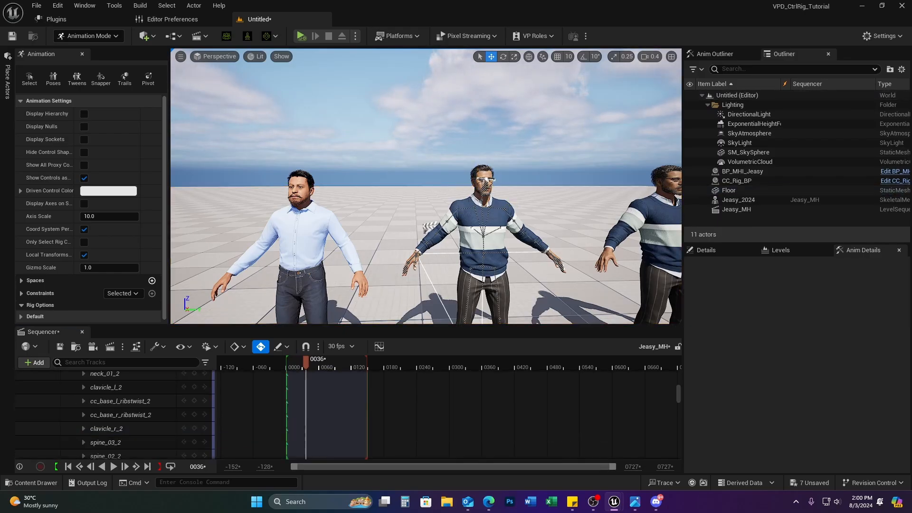
key(w)
right_drag(456, 212, 427, 229)
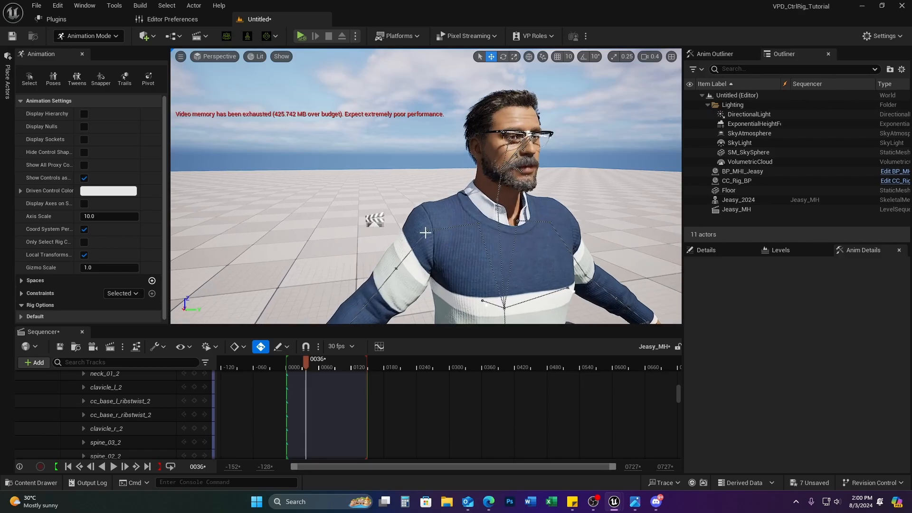
click(427, 231)
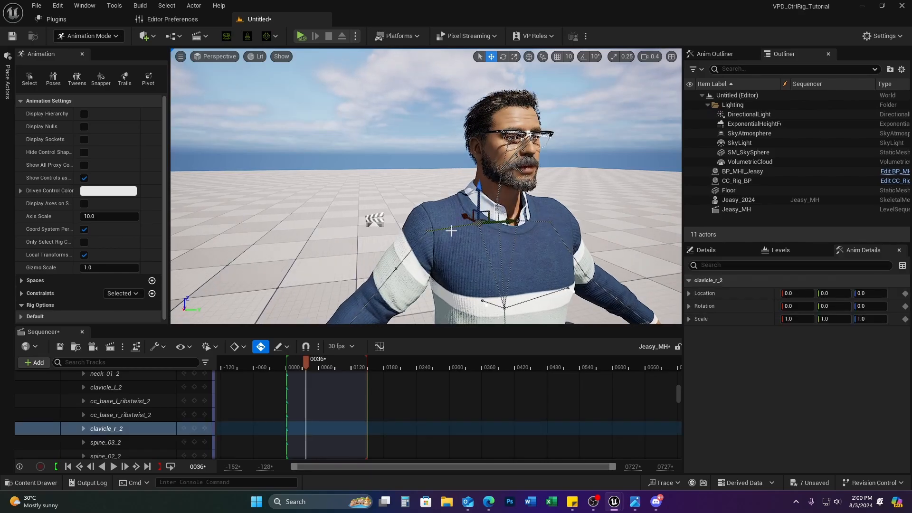
key(e)
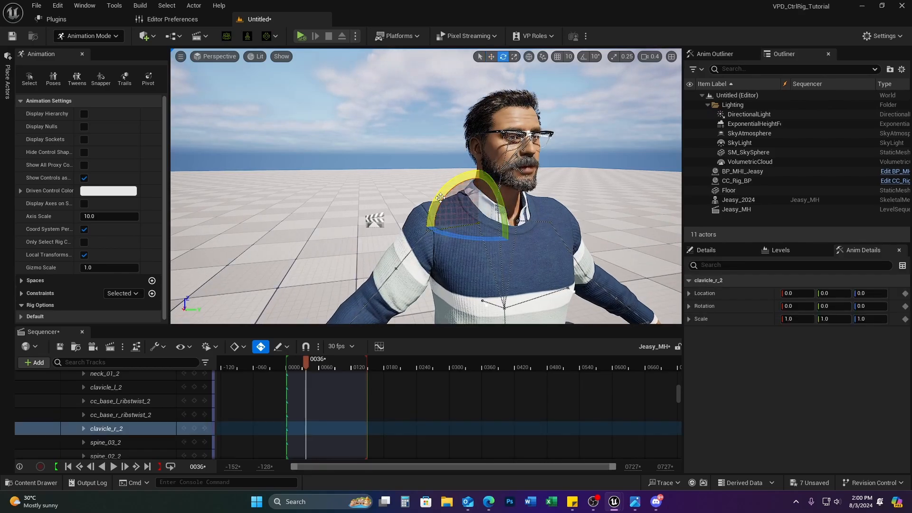
drag(475, 183, 509, 177)
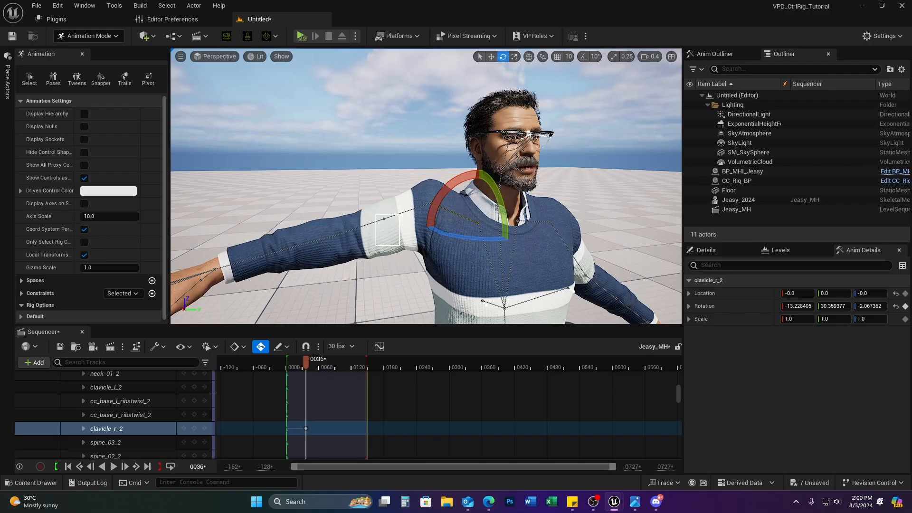
click(352, 189)
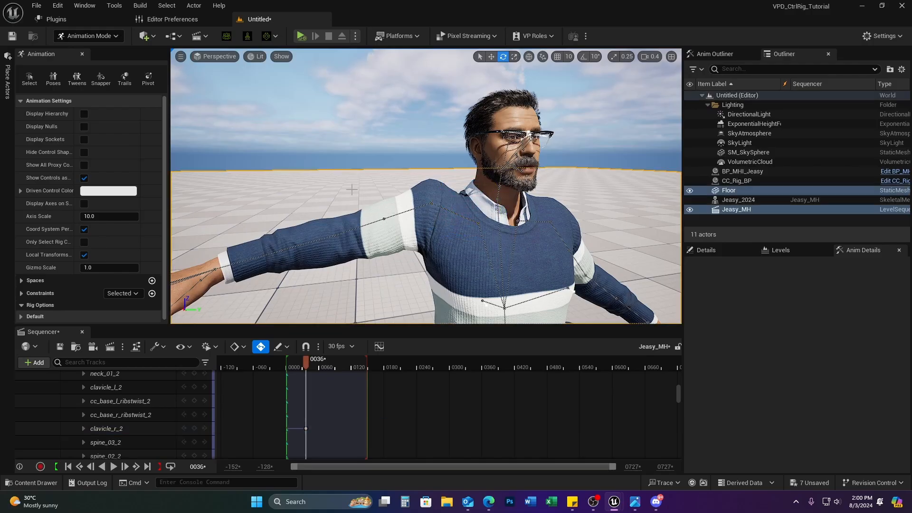
click(385, 219)
drag(385, 196, 383, 157)
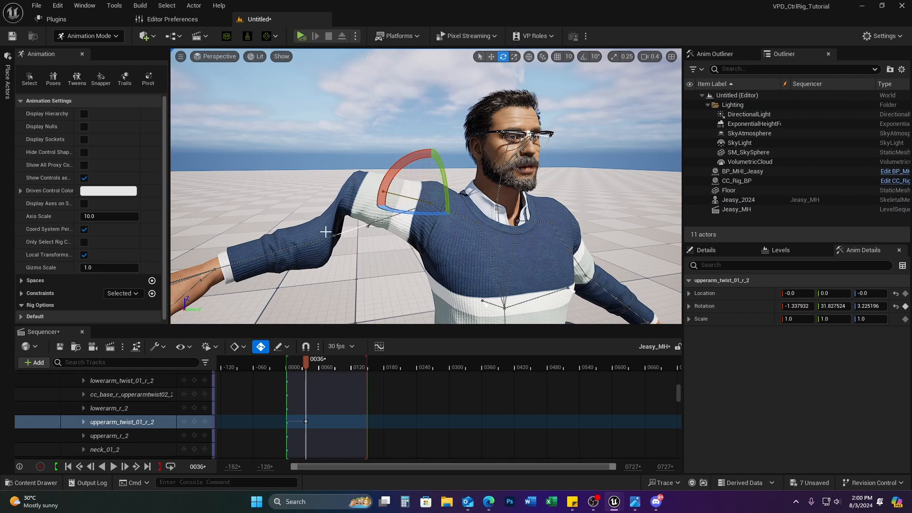
click(326, 231)
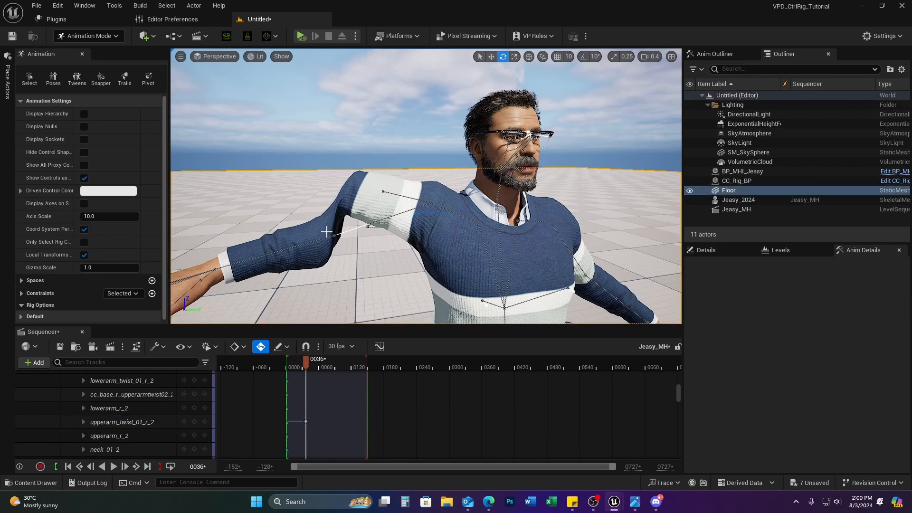
click(284, 251)
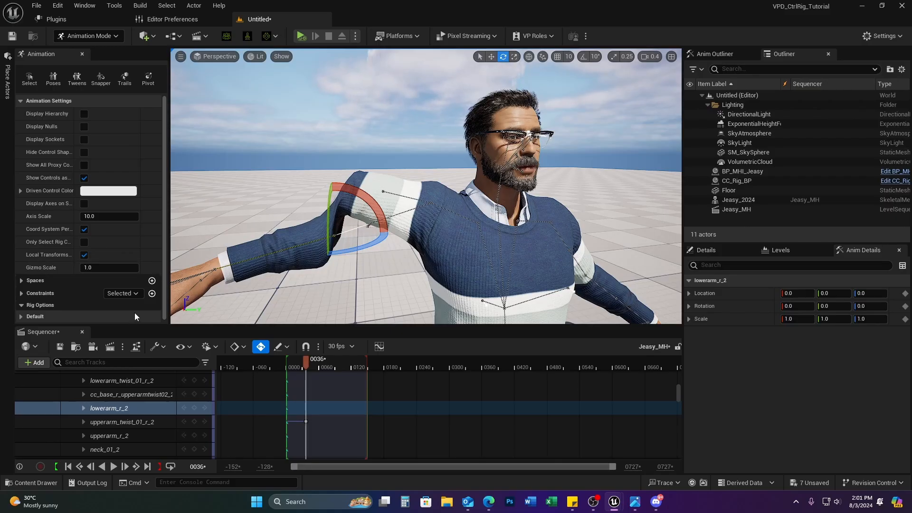
key(ctrl+z)
key(ctrl+z)
key(ctrl+z)
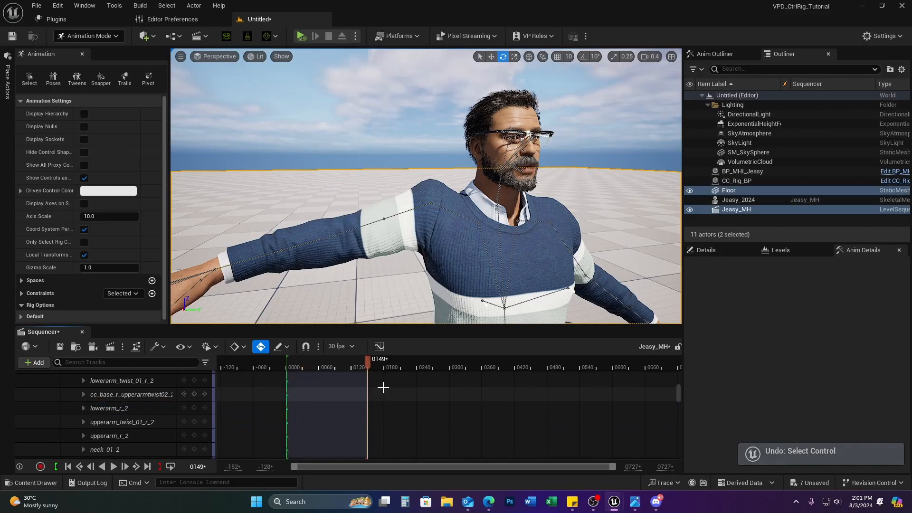
key(ctrl+z)
scroll(86, 409, up, 10)
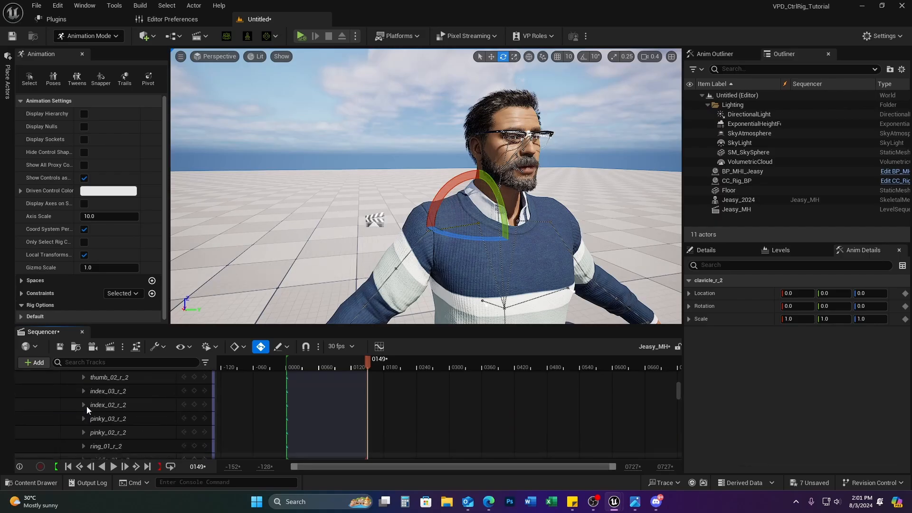
scroll(89, 406, up, 5)
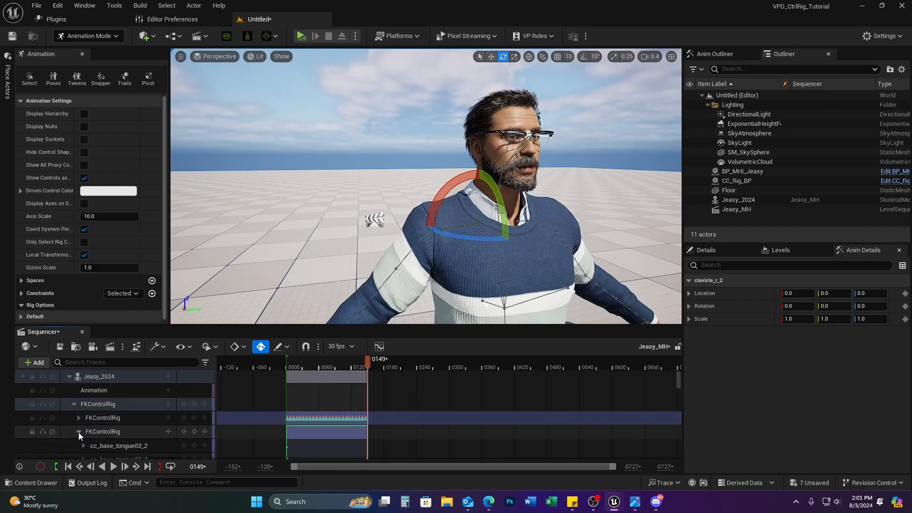
click(110, 417)
shift+click(136, 432)
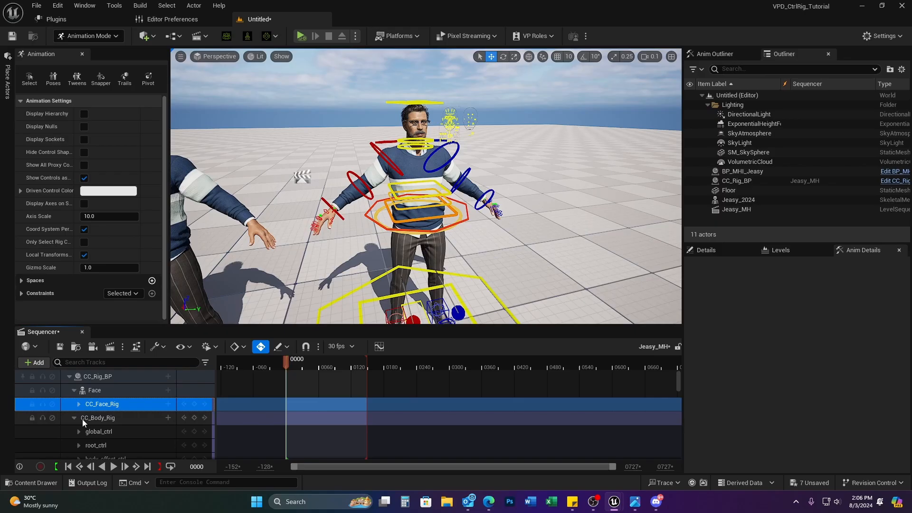
Step: Drag a Sphere from the Place Actors Shapes category into the level beside the rigged character
click(74, 418)
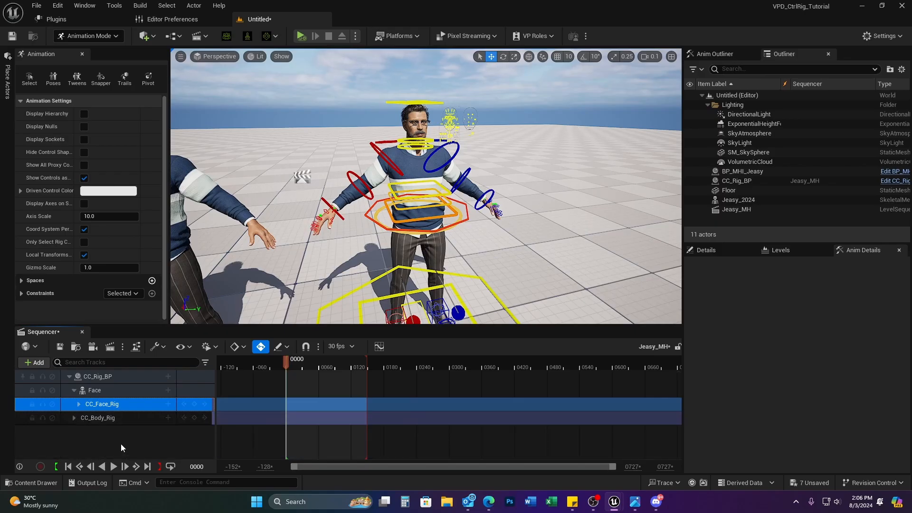
right_drag(496, 272, 496, 264)
key(s)
scroll(496, 271, up, 3)
click(7, 80)
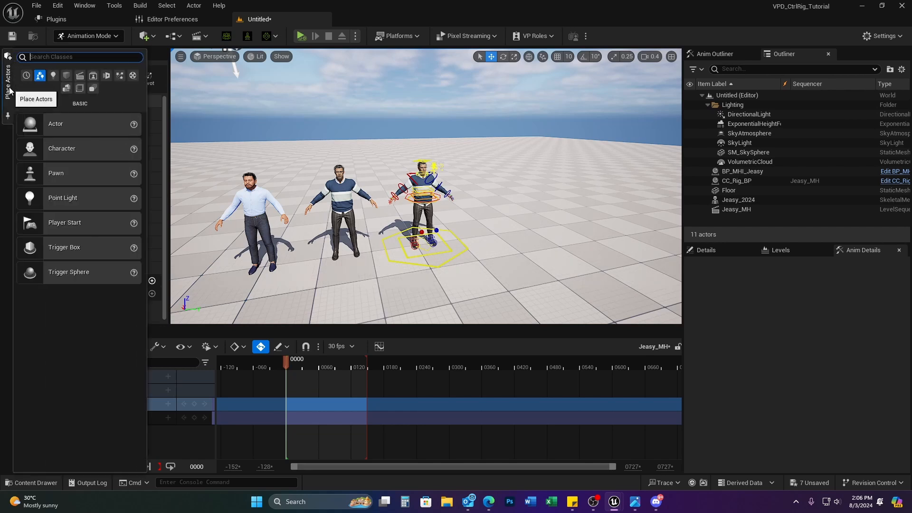
click(66, 75)
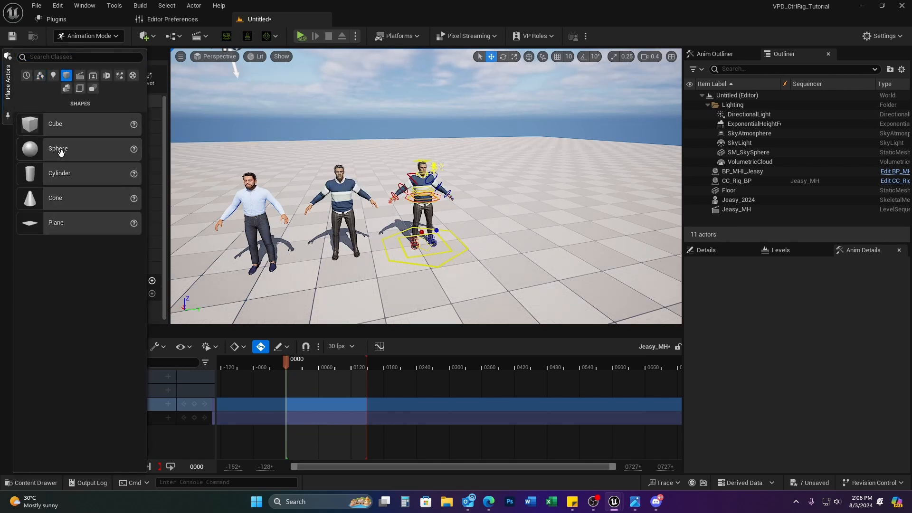
drag(59, 150, 471, 291)
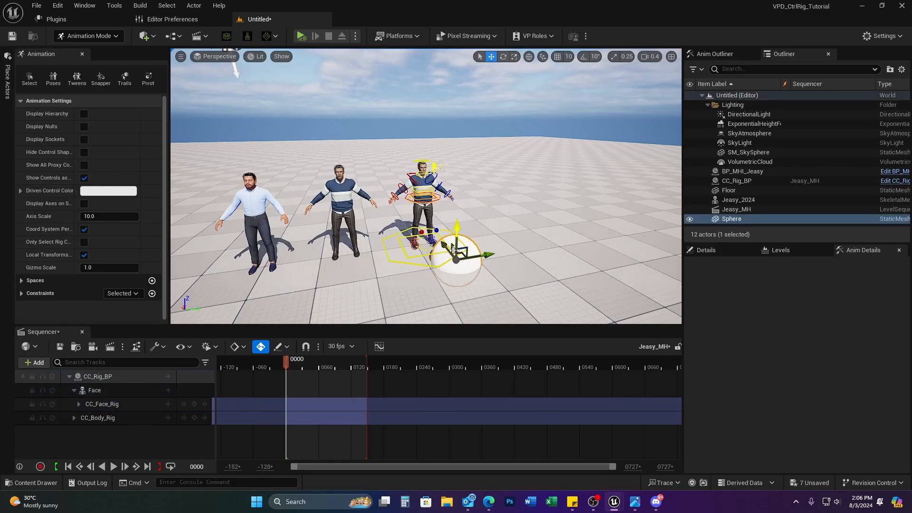
Step: Slide the Sphere next to the rigged character's feet and shift the character's base control along X
mouse_move(484, 256)
mouse_down()
mouse_move(496, 254)
mouse_move(475, 257)
mouse_up()
right_drag(475, 257, 289, 297)
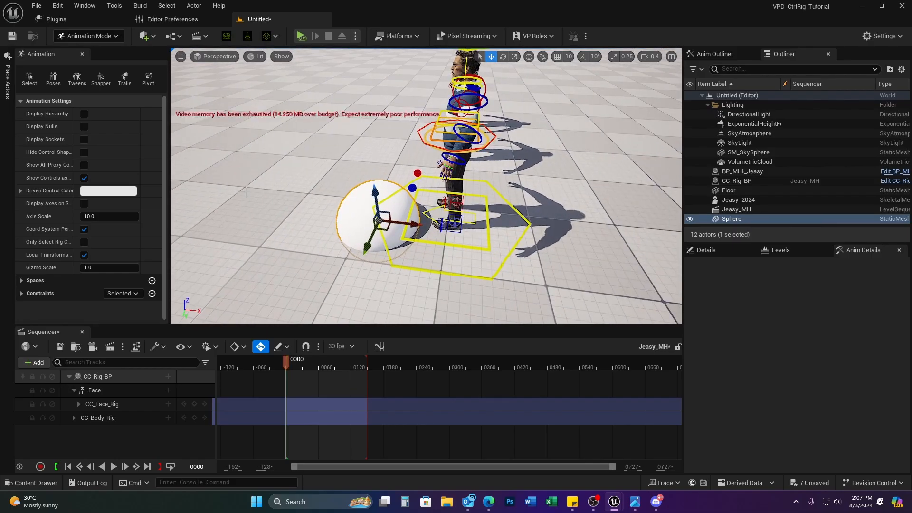
drag(383, 230, 385, 226)
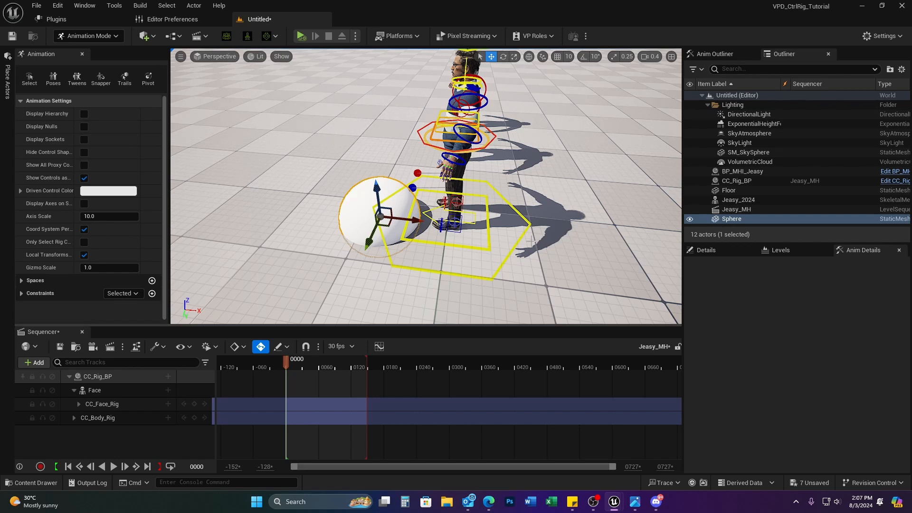
click(456, 170)
drag(487, 219, 482, 241)
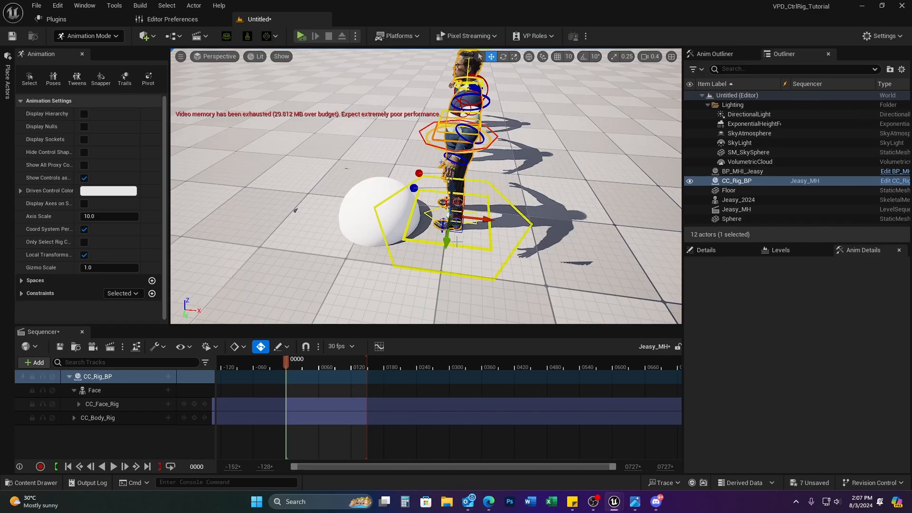
Step: Test-move foot_l_ik_ctrl, undo both moves with Ctrl+Z, and reselect the Sphere
right_drag(477, 202, 542, 214)
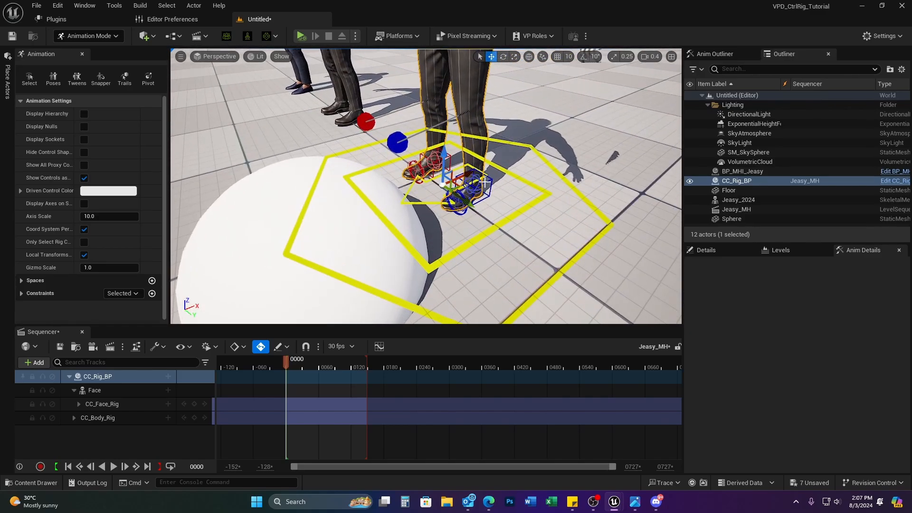
click(477, 203)
drag(478, 180, 476, 137)
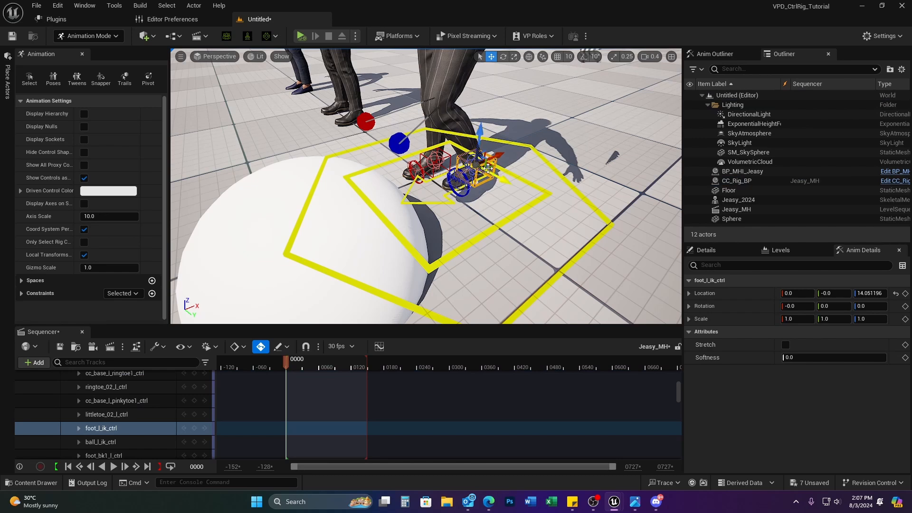
drag(488, 168, 404, 157)
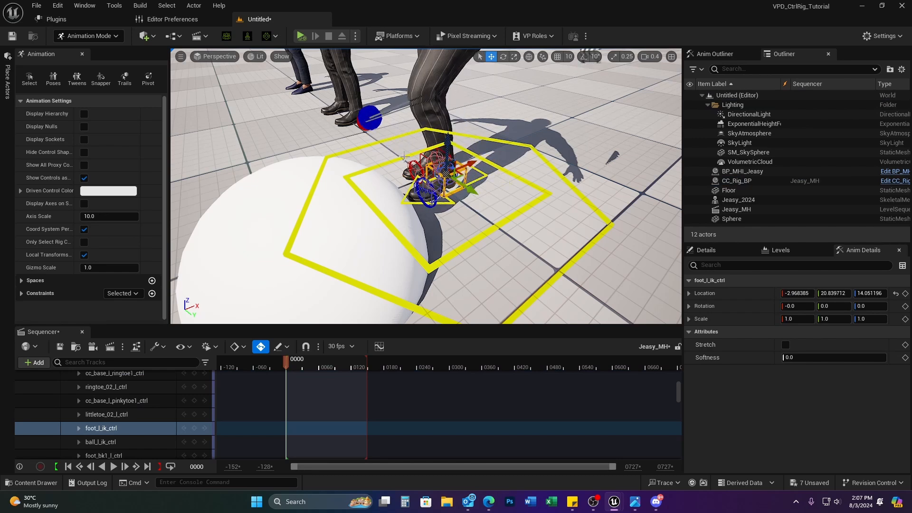
right_drag(521, 96, 521, 52)
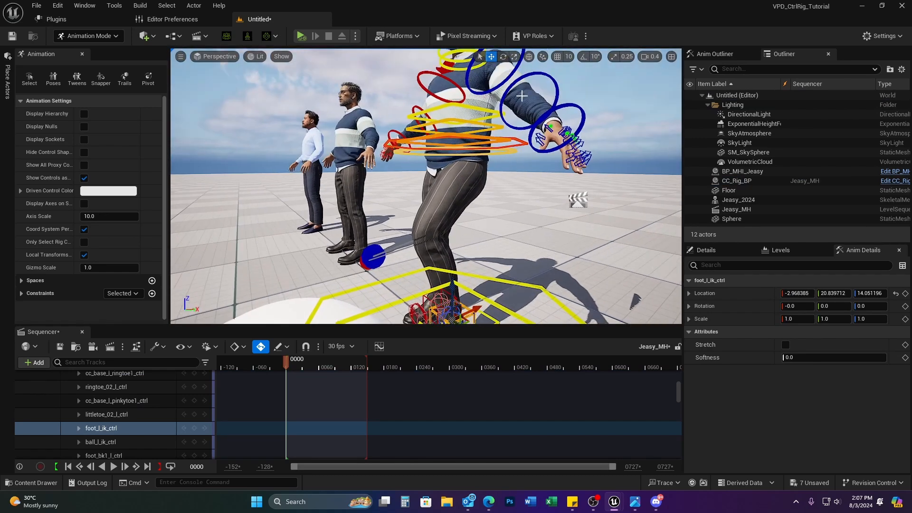
right_drag(488, 292, 488, 324)
key(s)
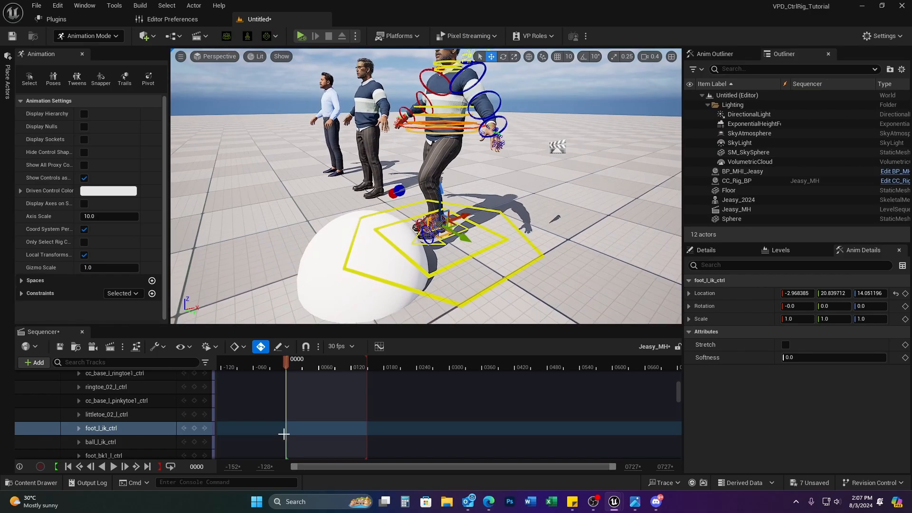
key(ctrl+z)
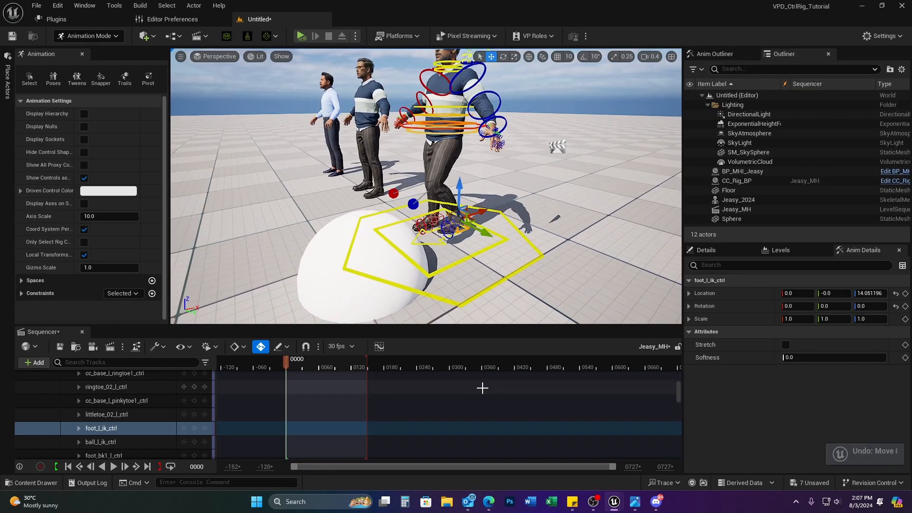
key(ctrl+z)
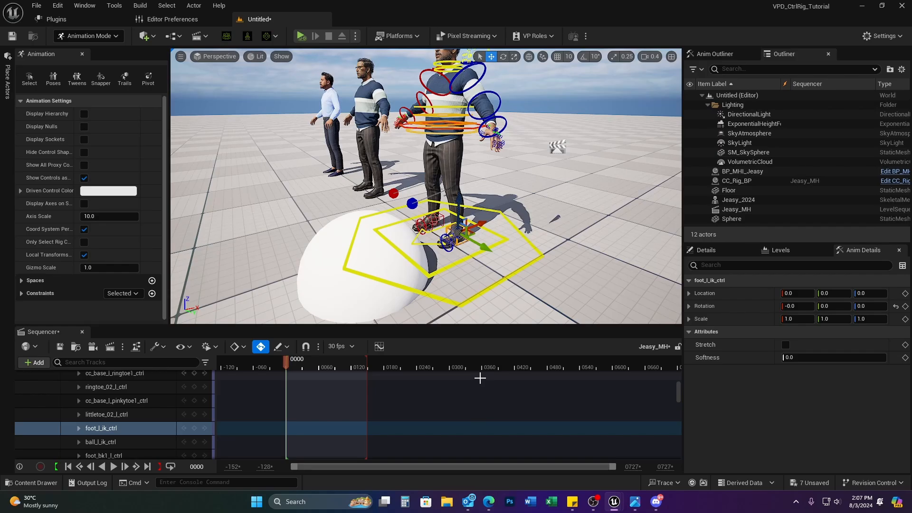
click(315, 260)
Step: Browse to ExampleContent > ControlRig > Rigs in the Content Drawer and select CR_GroundAlignment
scroll(162, 397, up, 10)
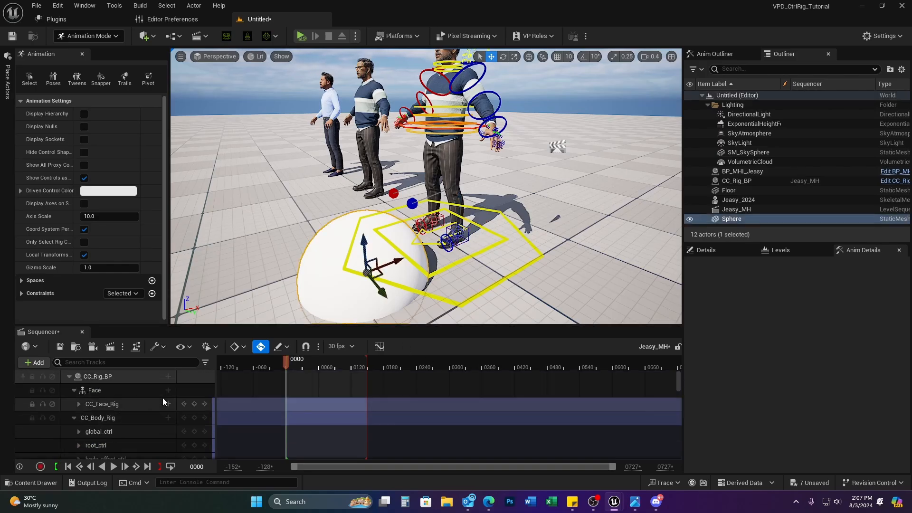
click(74, 417)
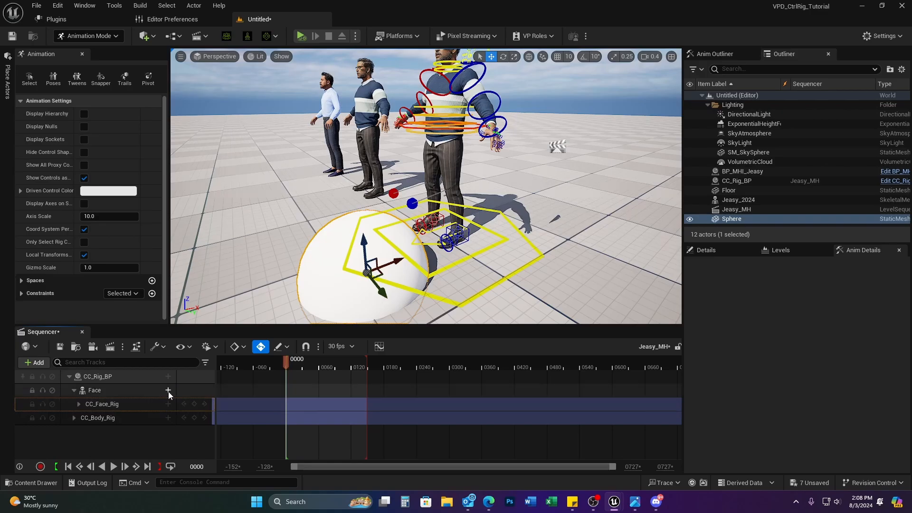
click(50, 482)
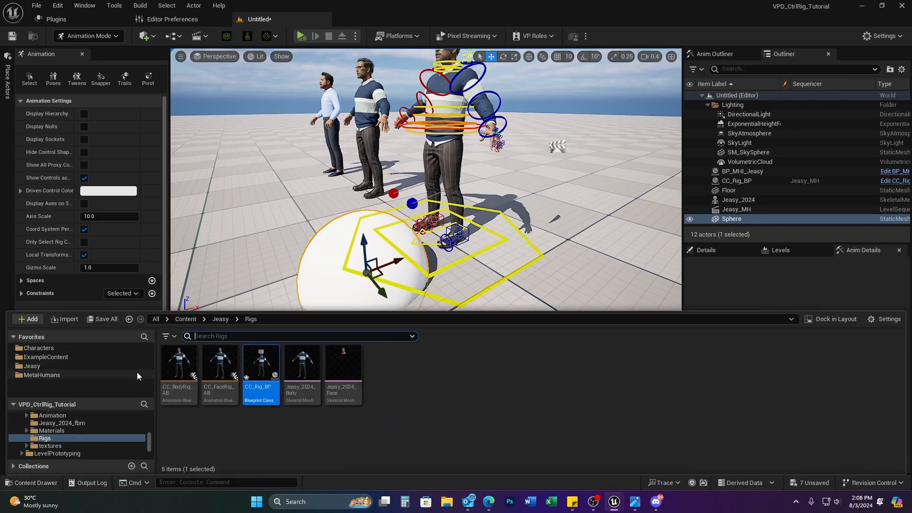
click(47, 357)
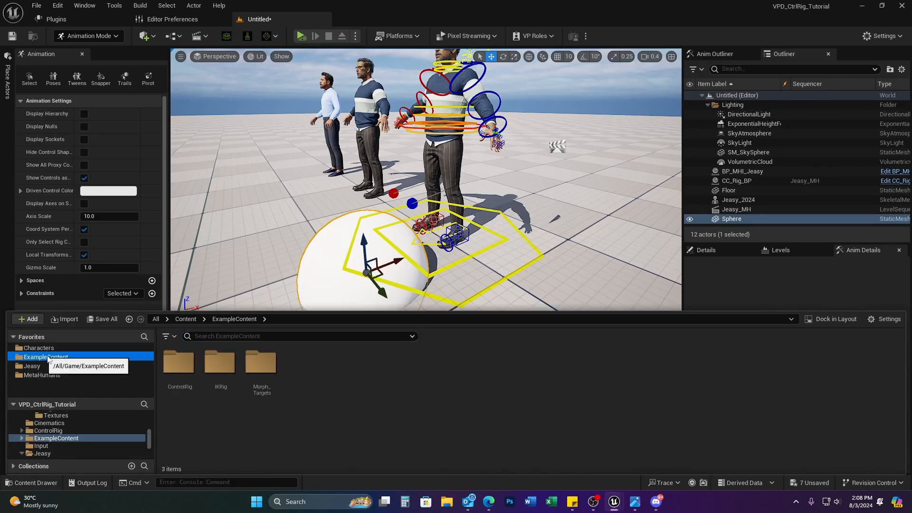
double_click(189, 359)
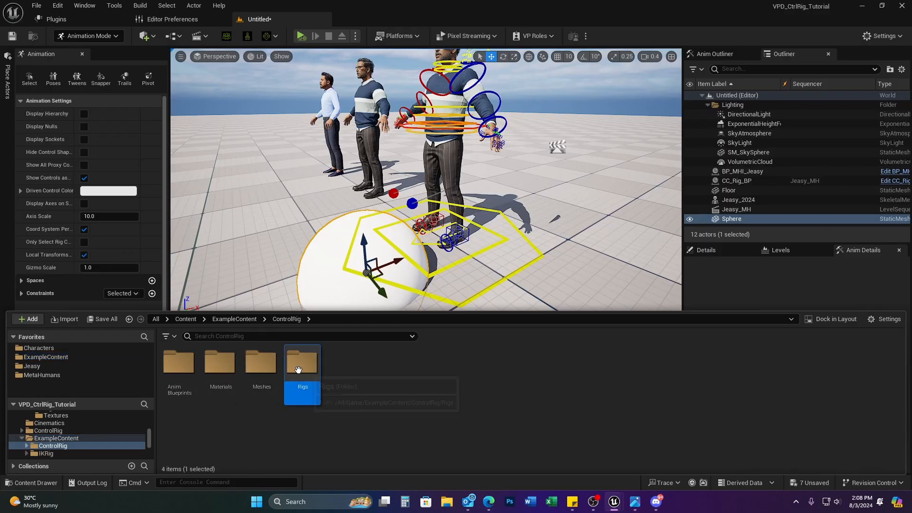
double_click(291, 386)
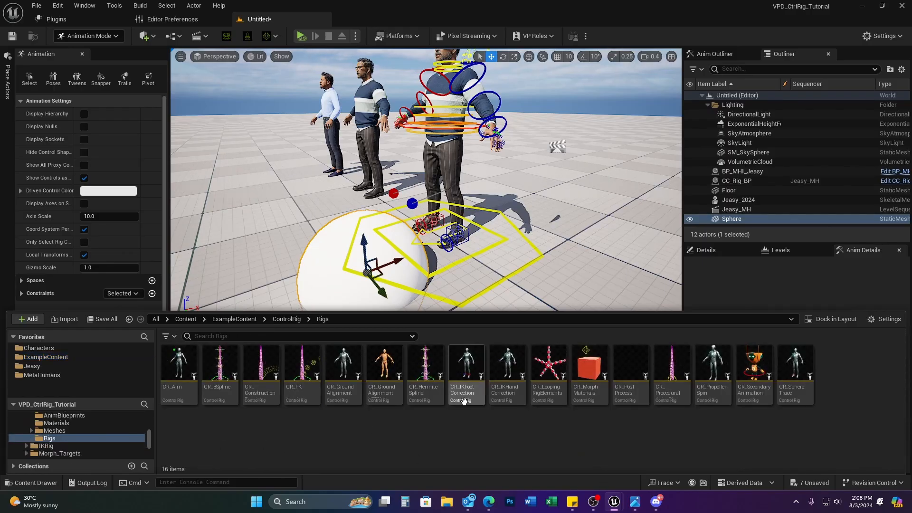
click(384, 375)
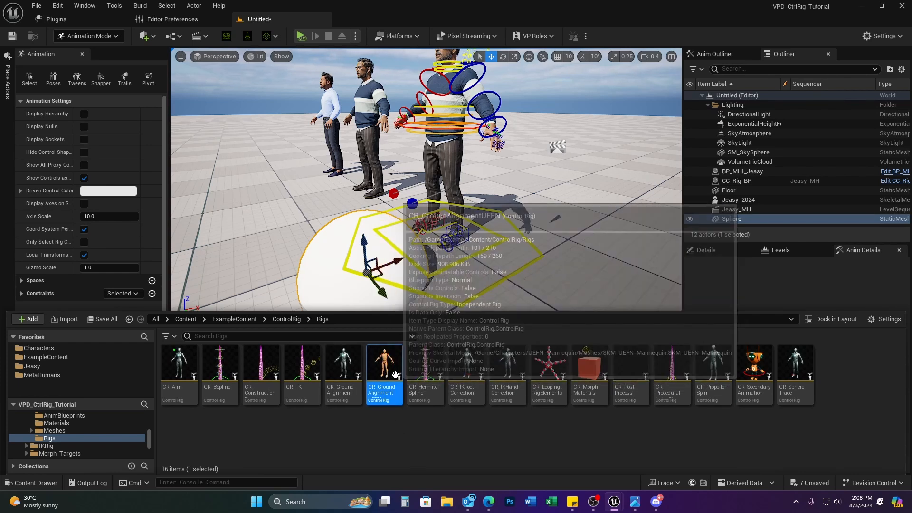
click(796, 501)
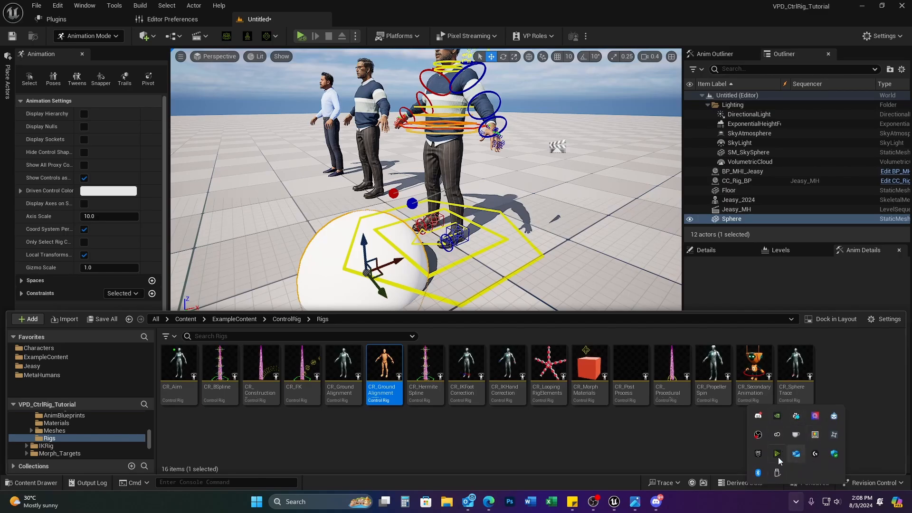
click(758, 454)
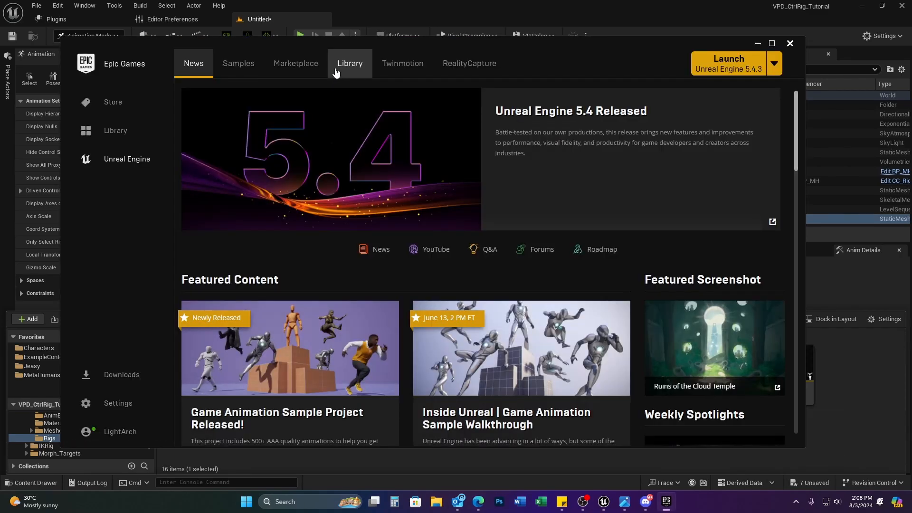
click(348, 64)
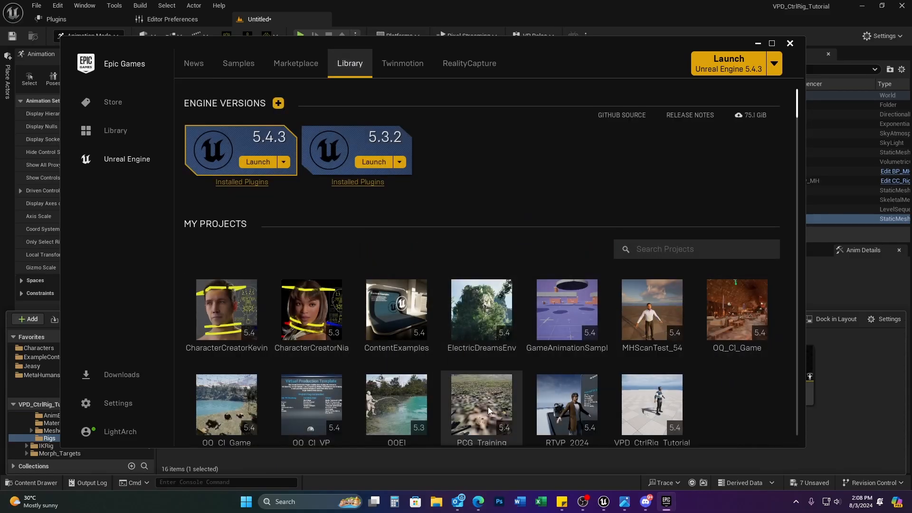
scroll(693, 380, down, 1)
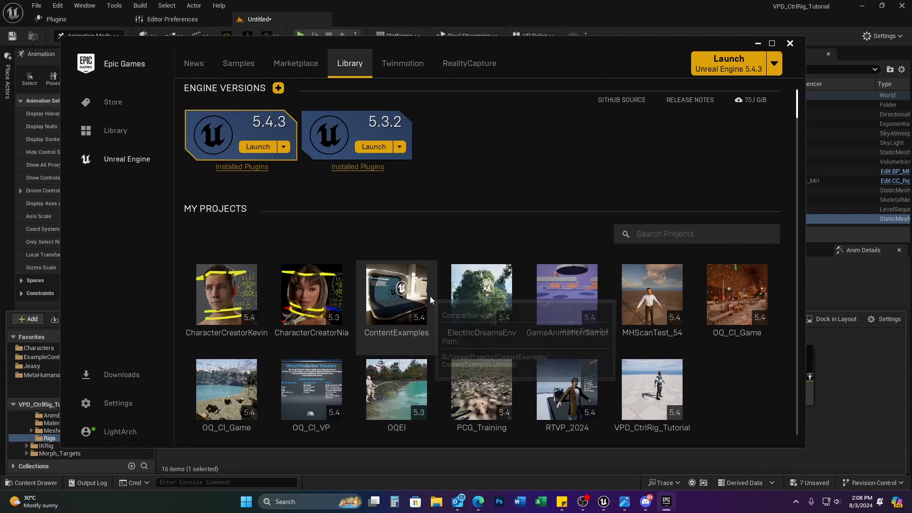
click(758, 46)
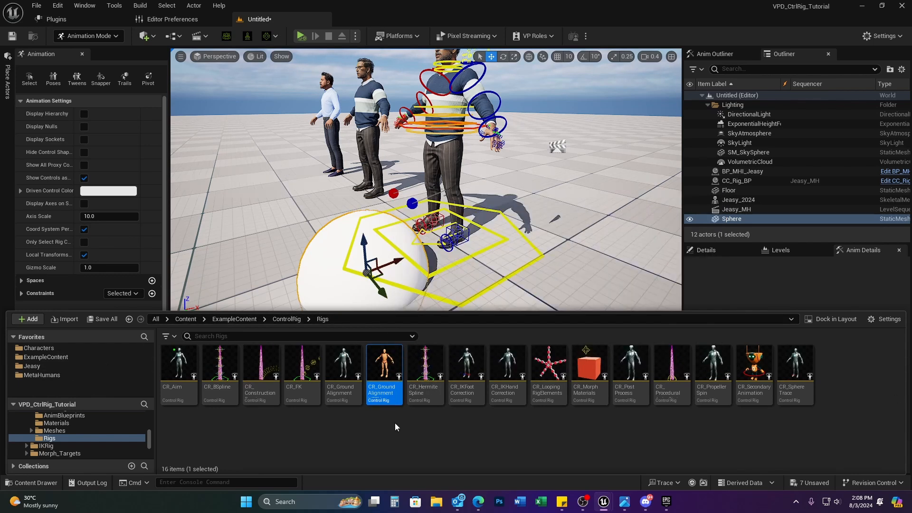
Step: Duplicate CR_GroundAlignment and name the copy CR_GroundAlignment_Jeasy
right_click(378, 399)
mouse_move(452, 239)
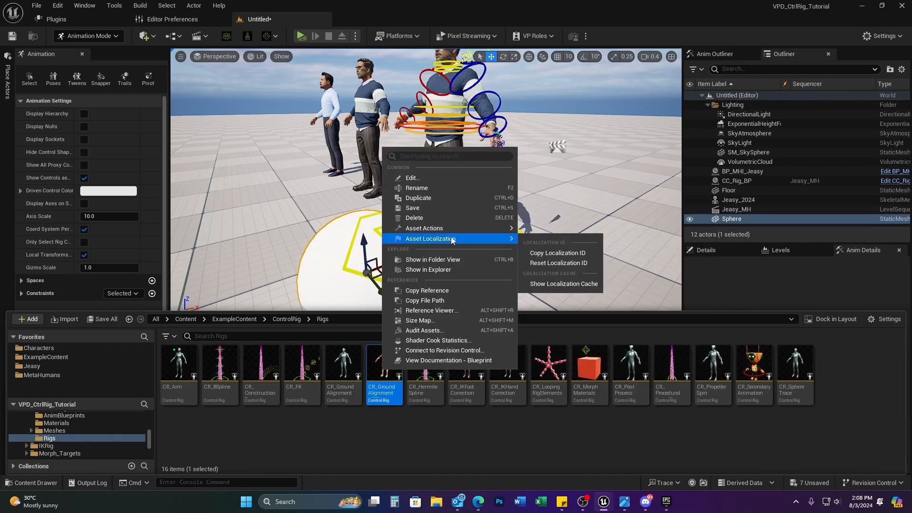
click(449, 198)
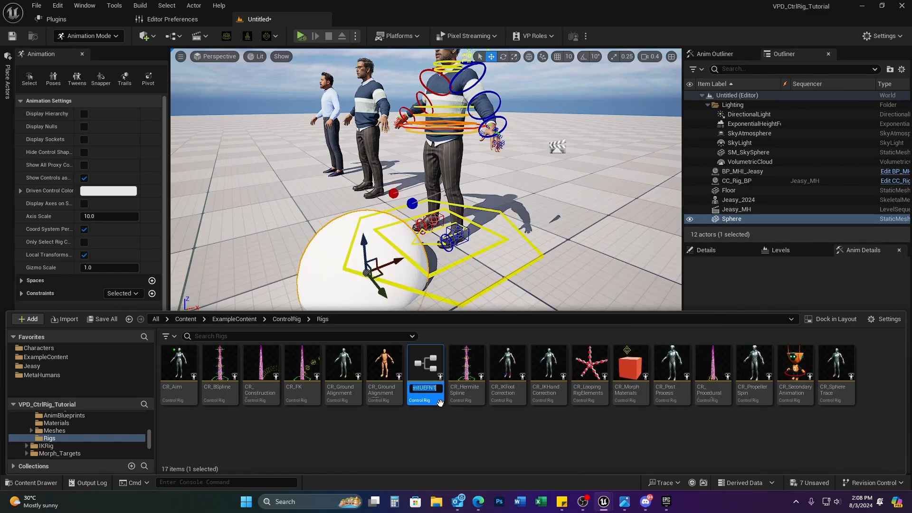
key(BackSpace)
key(BackSpace)
key(BackSpace)
key(BackSpace)
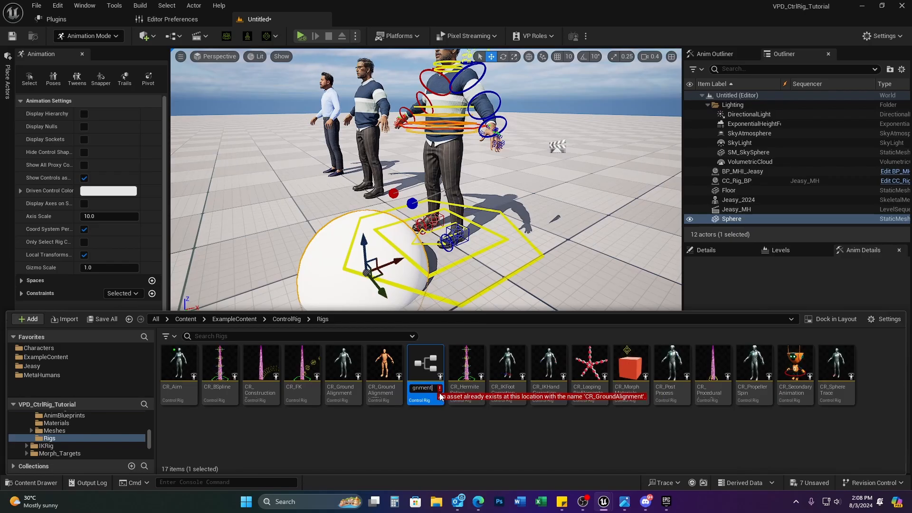
text(_)
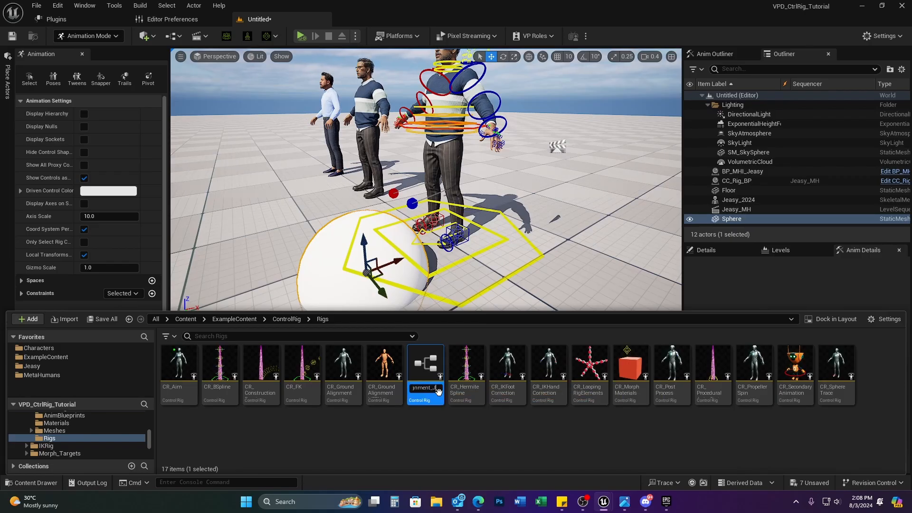
text(Jeasy)
key(Return)
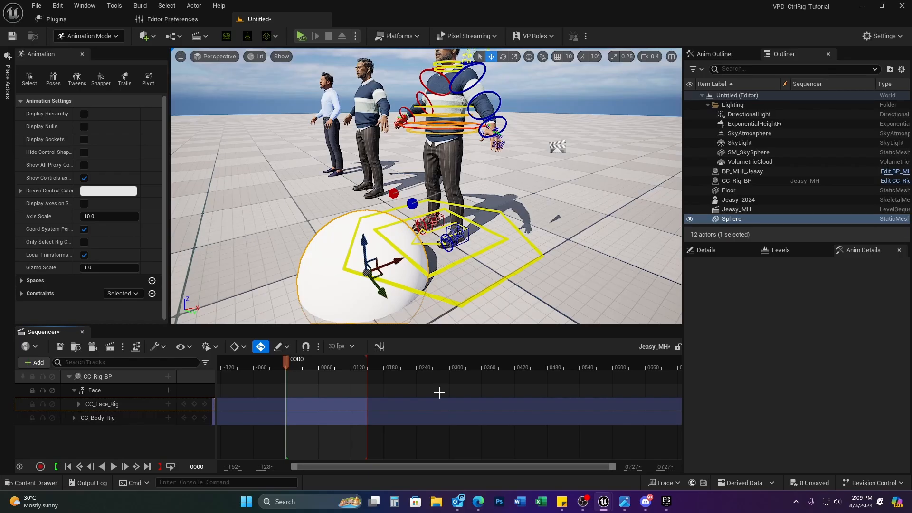
Step: Move CR_GroundAlignment_Jeasy into the Jeasy folder and open it in the Control Rig editor
click(30, 482)
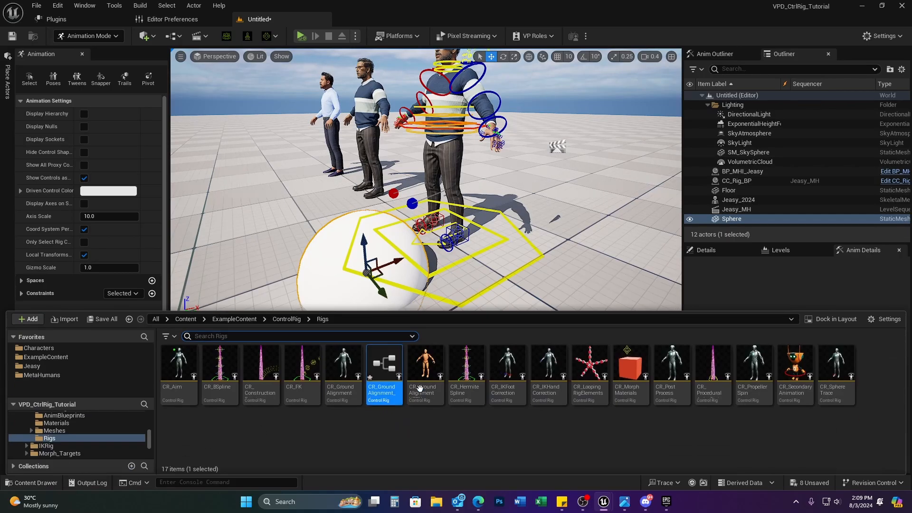
mouse_move(379, 367)
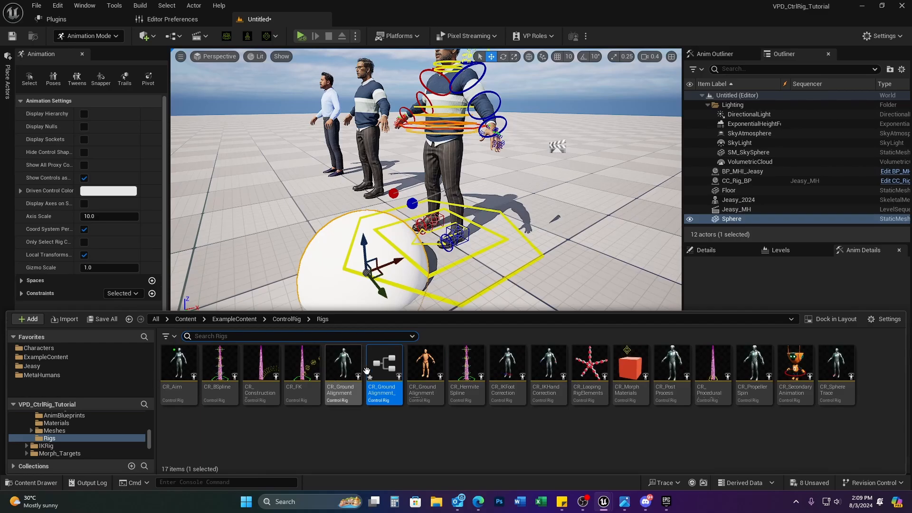
drag(366, 370, 34, 365)
click(82, 386)
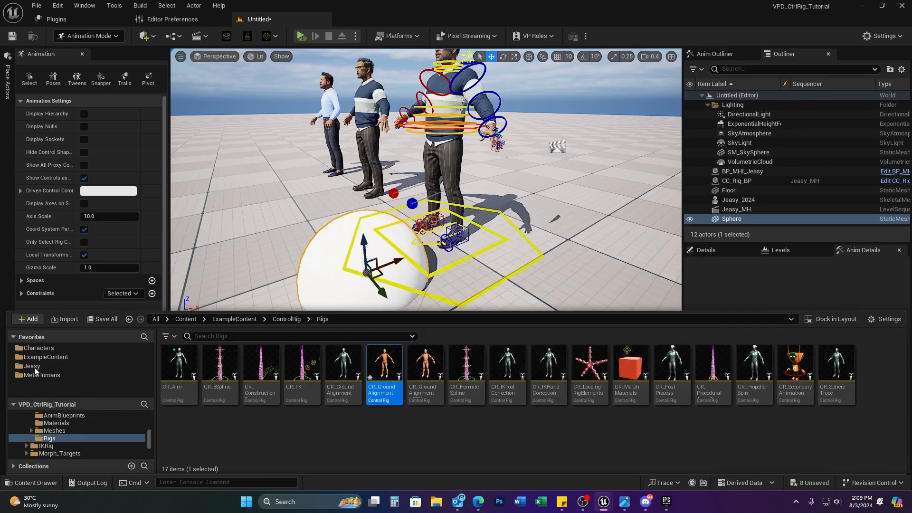
click(32, 366)
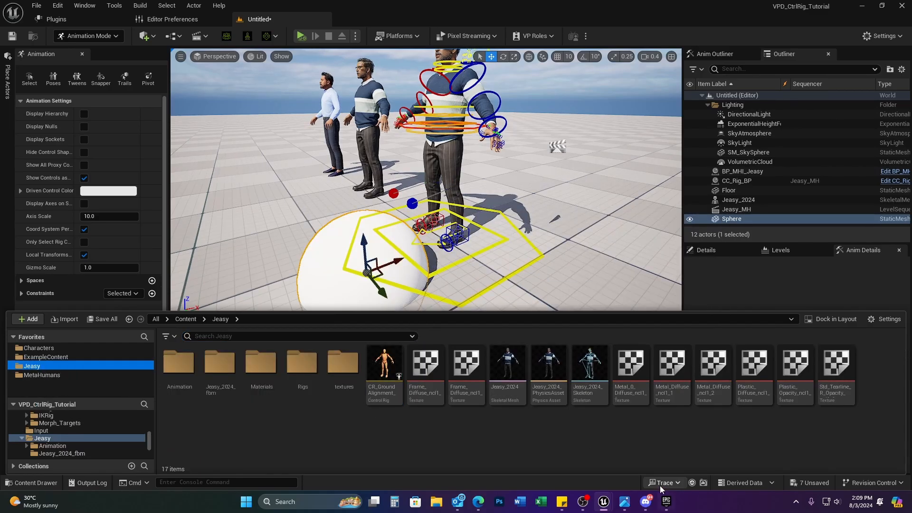
double_click(388, 369)
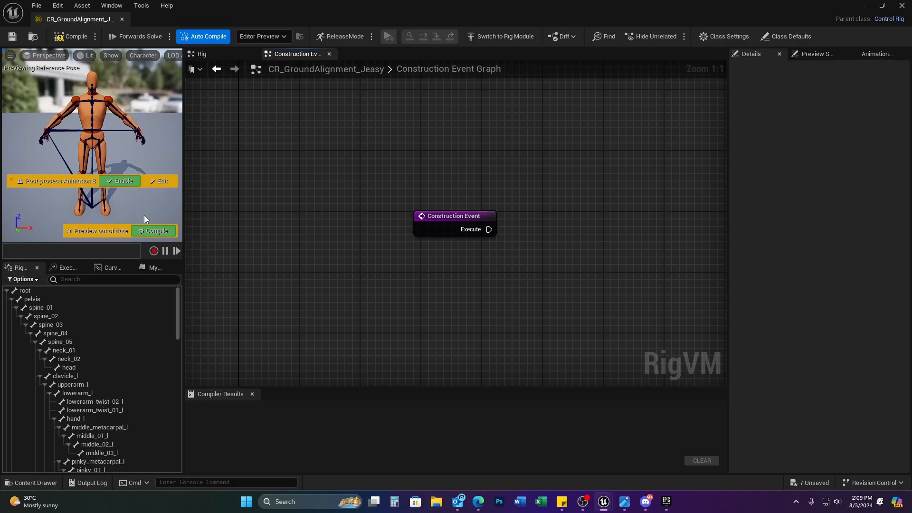
Step: In Preview Scene settings, search 'jeasy' and set the preview mesh to Jeasy_2024_Body
click(802, 57)
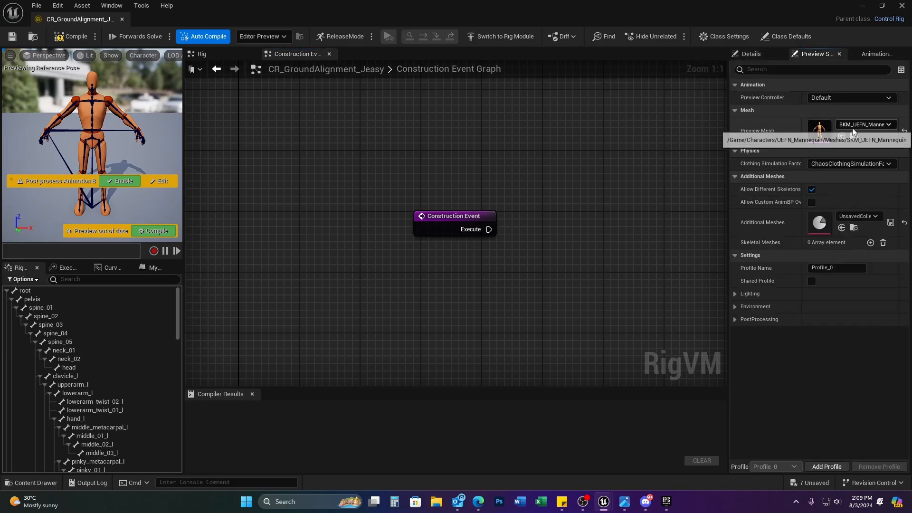
click(879, 124)
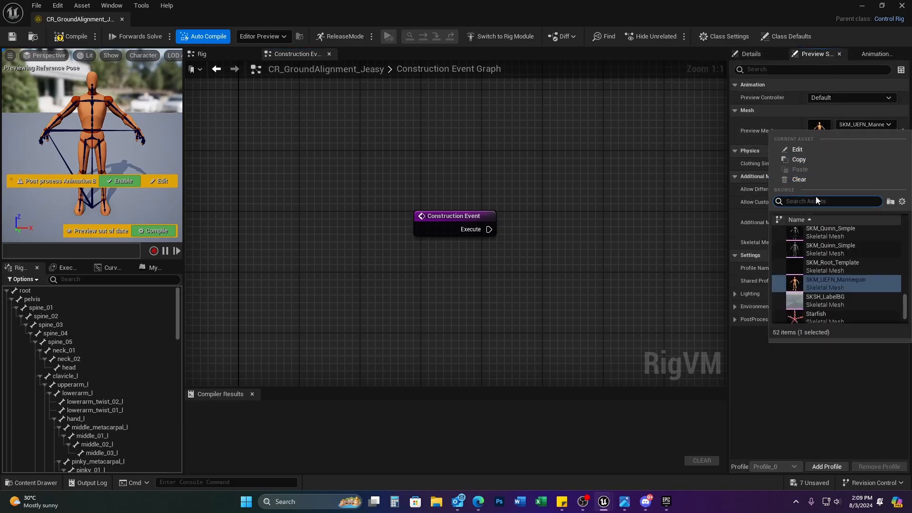
text(jeasy)
mouse_move(850, 235)
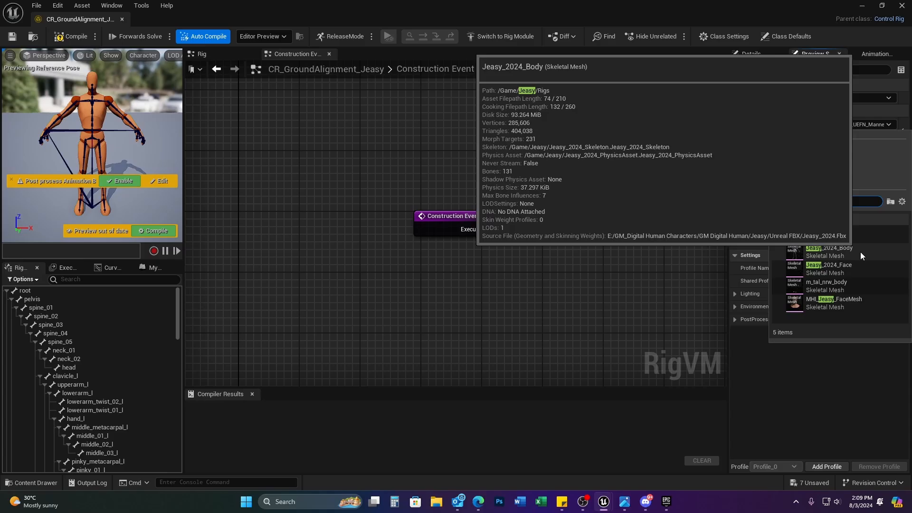
mouse_move(864, 270)
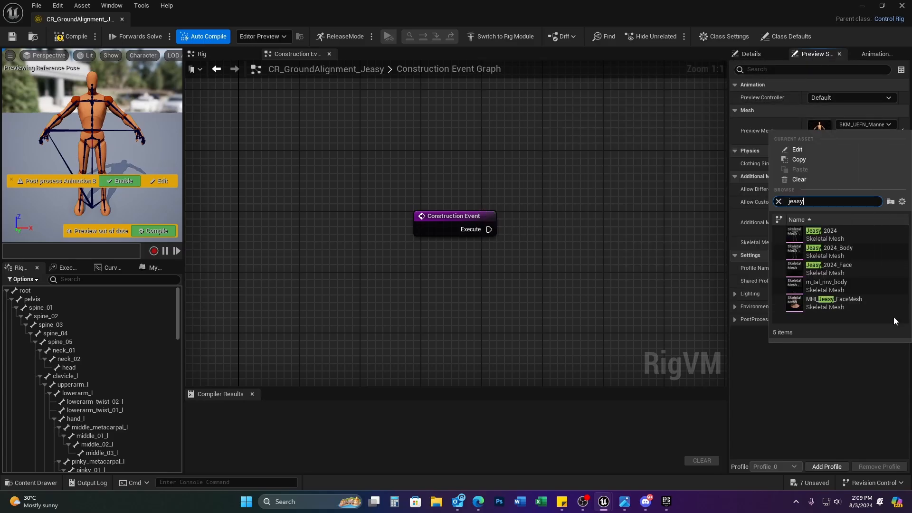
mouse_move(885, 235)
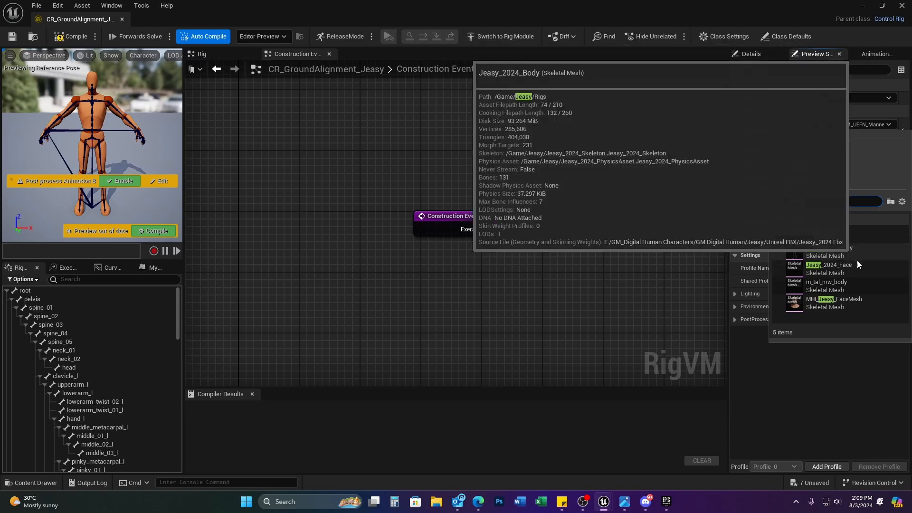
click(854, 250)
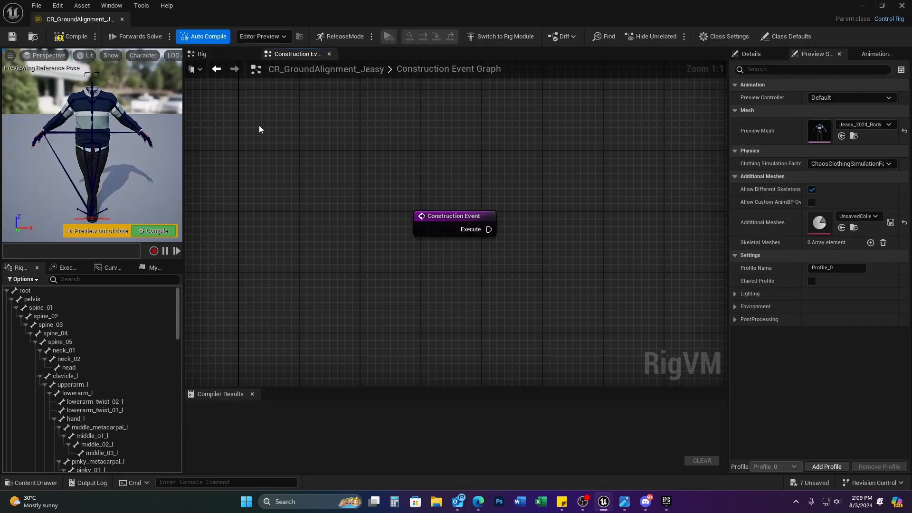
Step: In the rig graph, set the lower Get Transform Bone Initial node's bone to ball_r
click(202, 53)
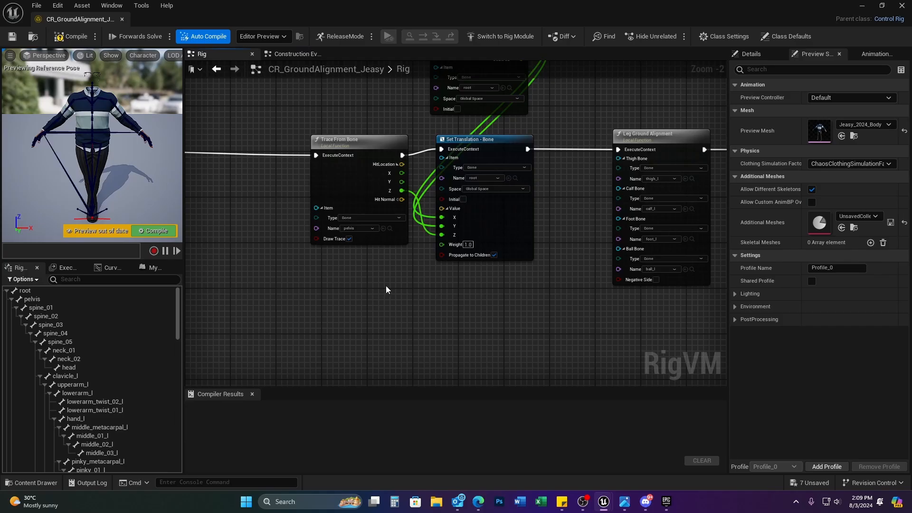
scroll(386, 290, down, 4)
right_drag(351, 314, 501, 294)
scroll(434, 312, up, 2)
scroll(434, 312, up, 4)
right_drag(432, 332, 522, 208)
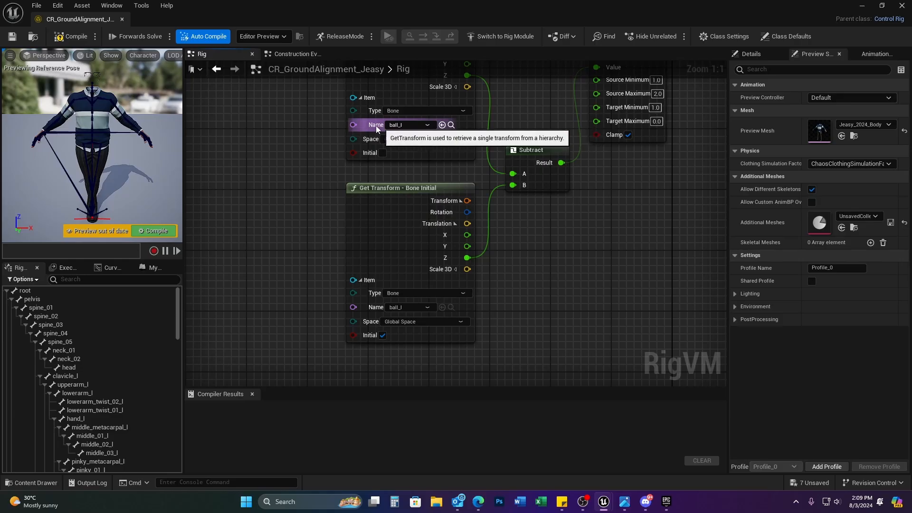
scroll(416, 155, down, 3)
right_drag(576, 228, 594, 285)
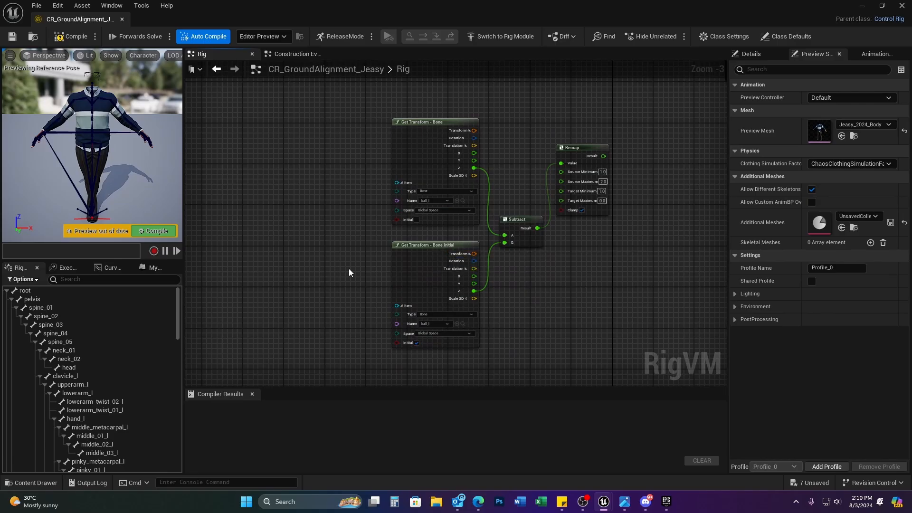
scroll(493, 303, up, 2)
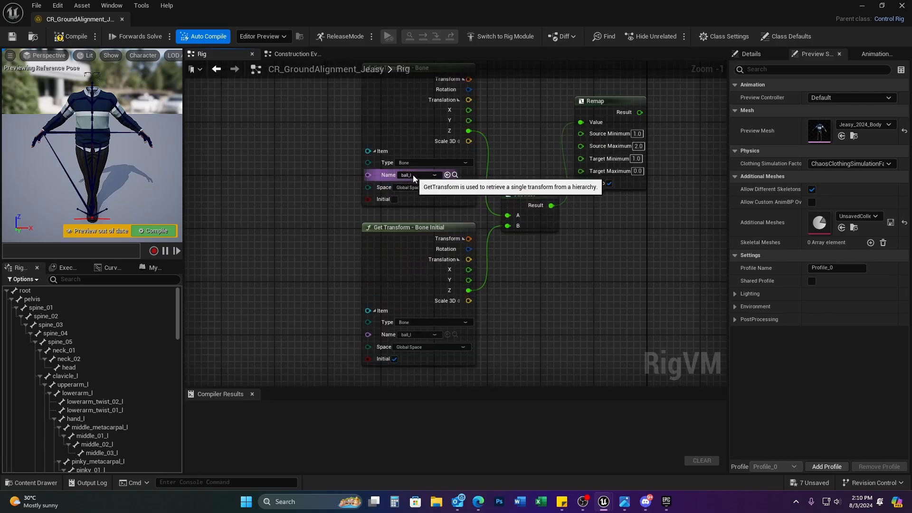
click(421, 336)
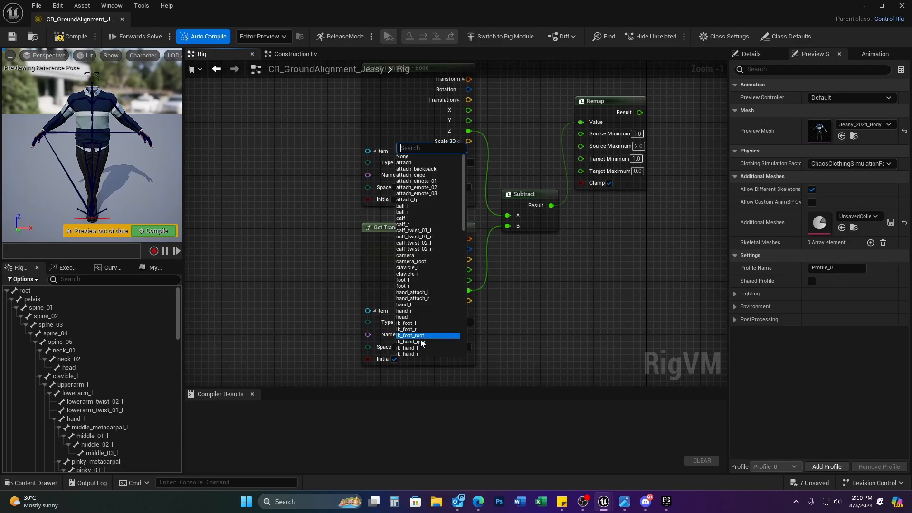
text(ball)
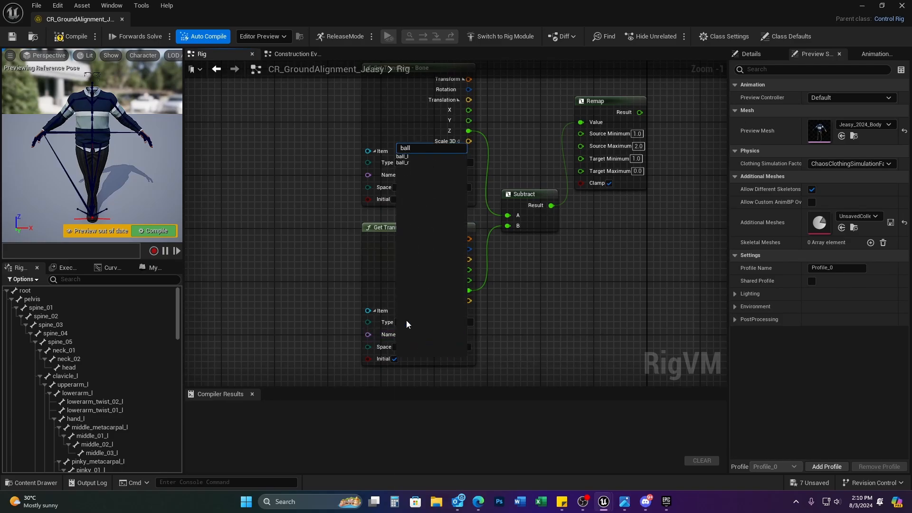
click(412, 163)
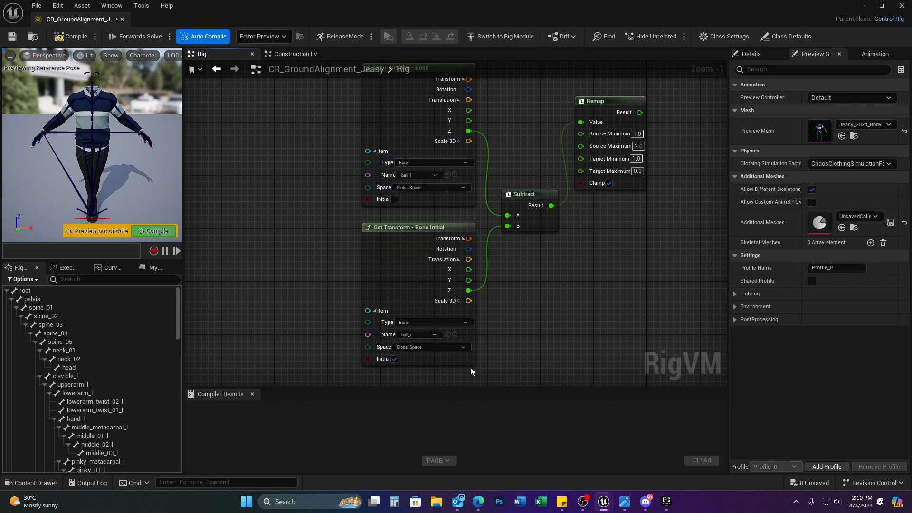
Step: Recompile the rig and collapse the Rig hierarchy down to root
click(151, 231)
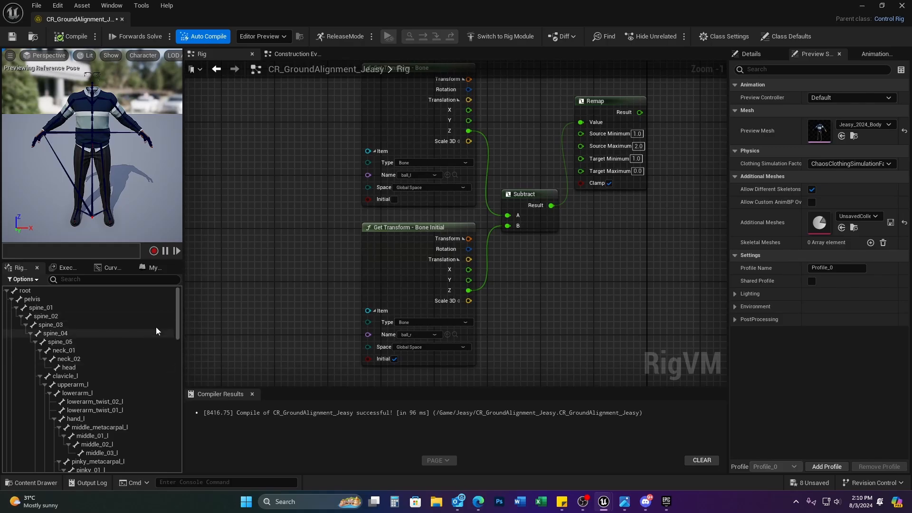
click(28, 292)
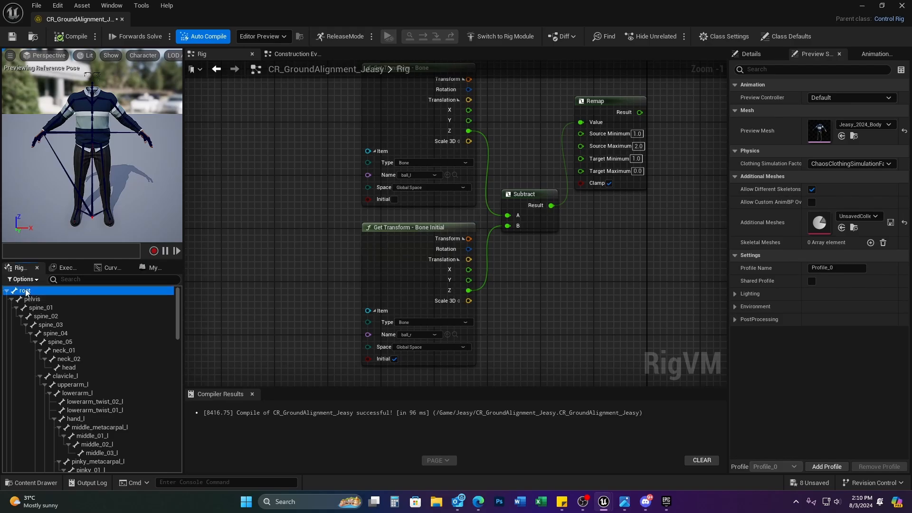
double_click(30, 293)
Step: Refresh the root bone hierarchy from the Jeasy_2024_Body mesh
right_click(30, 291)
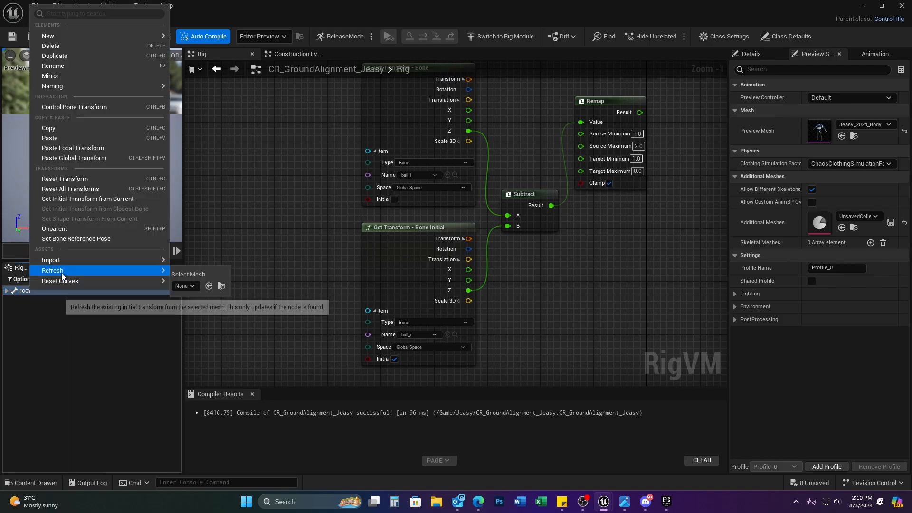
mouse_move(156, 270)
click(189, 286)
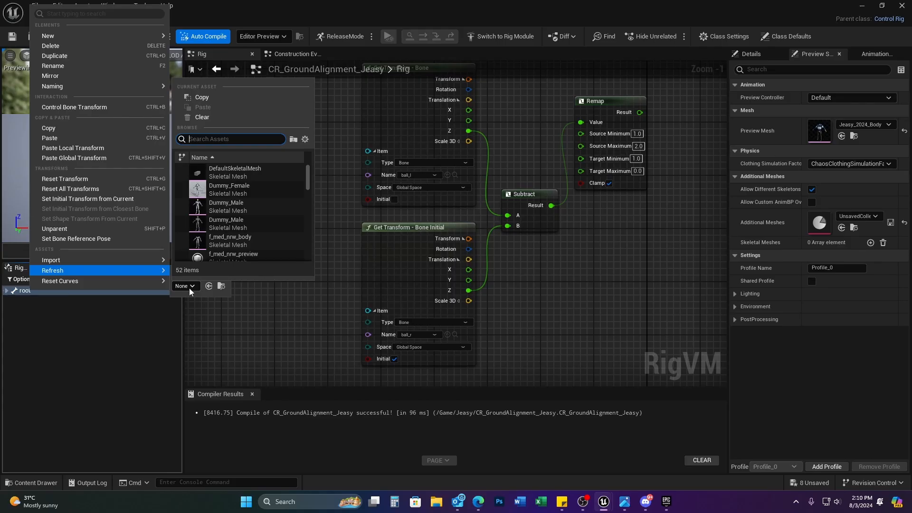
text(jeasy)
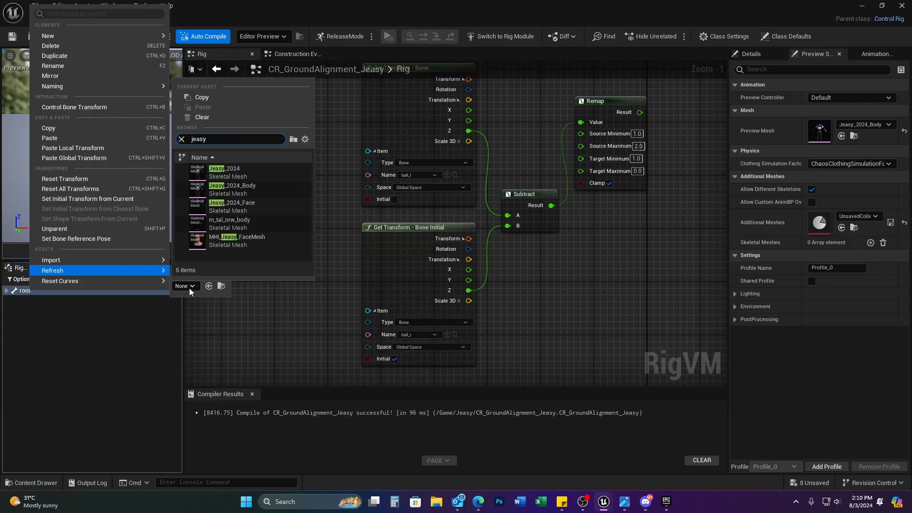
click(266, 191)
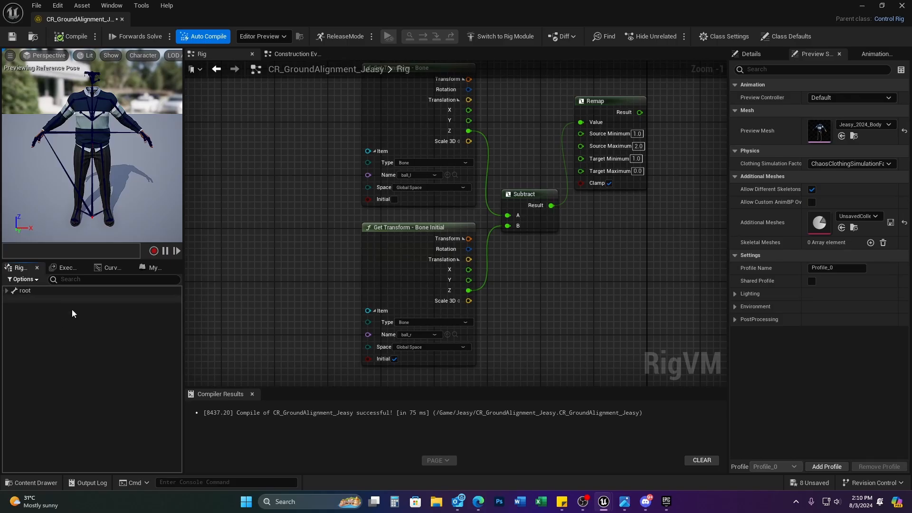
Step: Expand and check the refreshed bone tree, collapse it, and compile the rig
shift+click(8, 290)
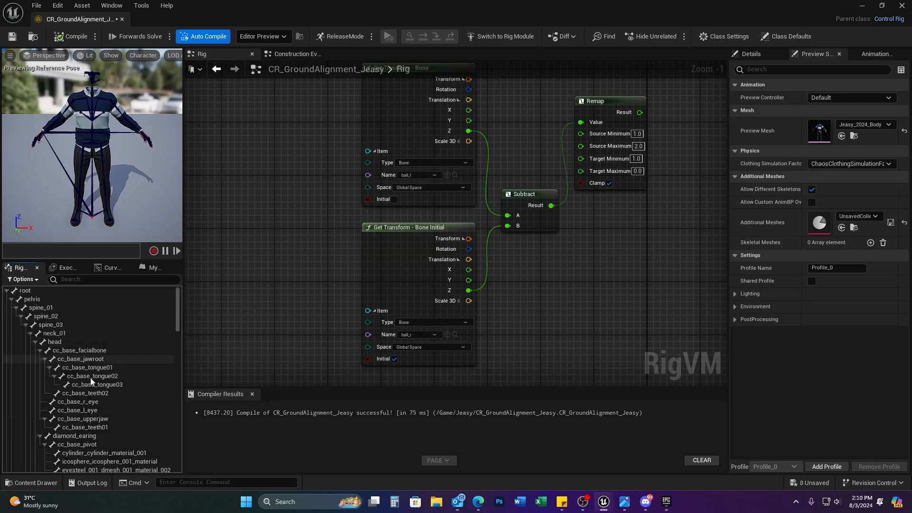
scroll(113, 411, down, 15)
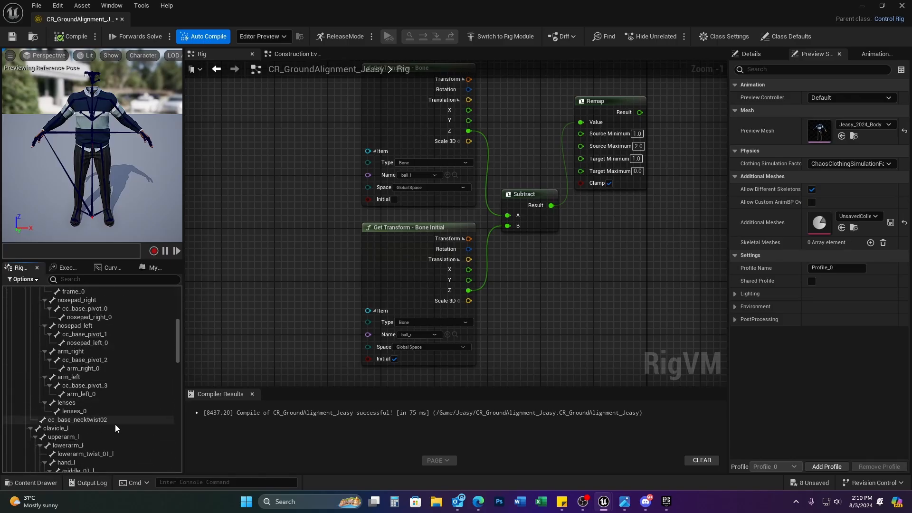
scroll(116, 432, up, 15)
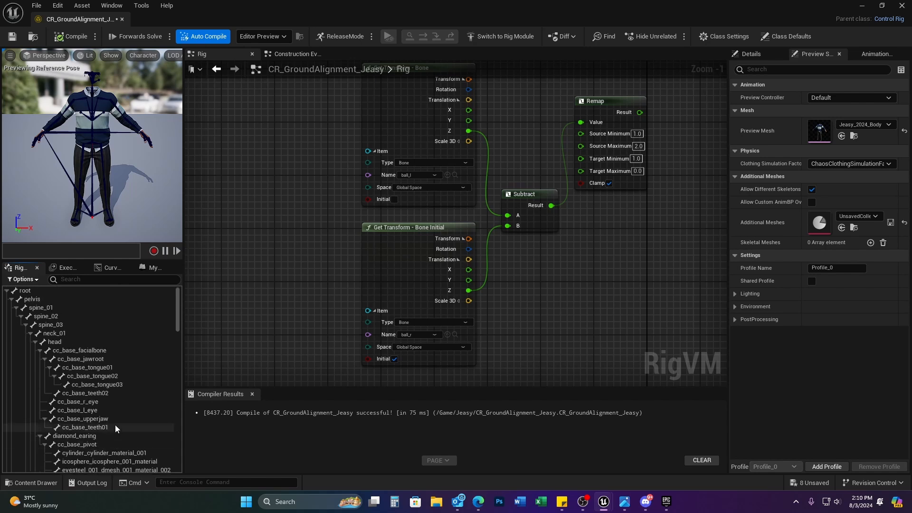
click(6, 290)
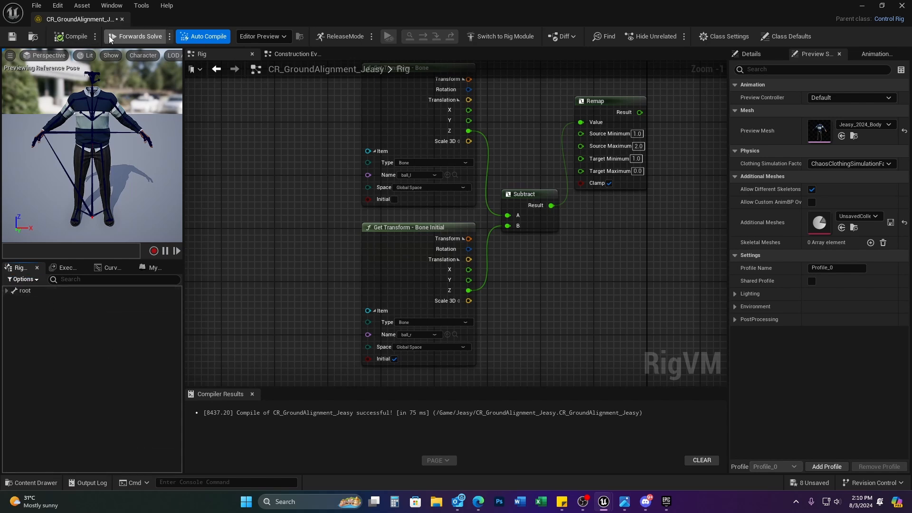
click(73, 36)
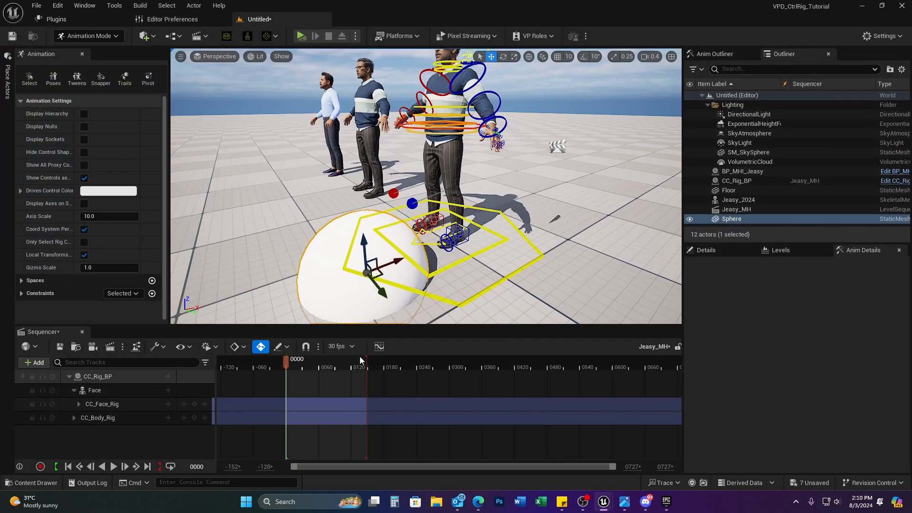
click(168, 390)
mouse_move(250, 194)
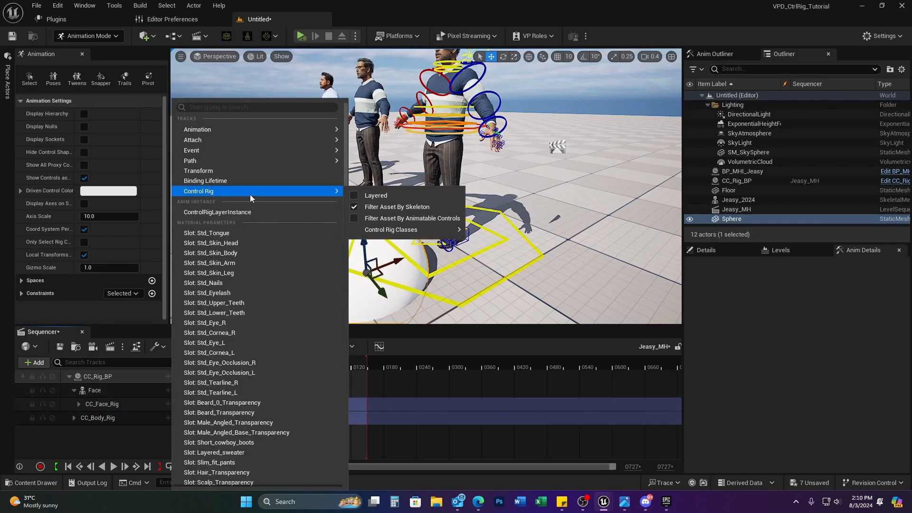
mouse_move(422, 233)
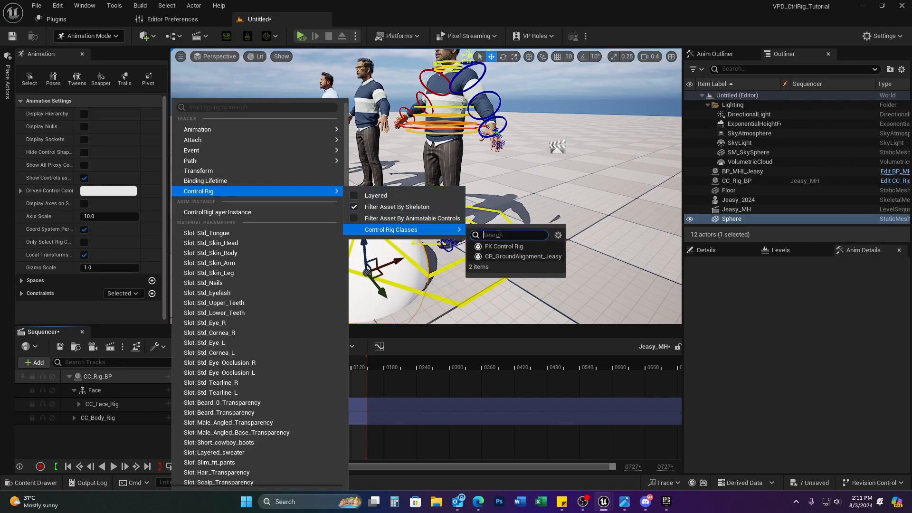
click(352, 196)
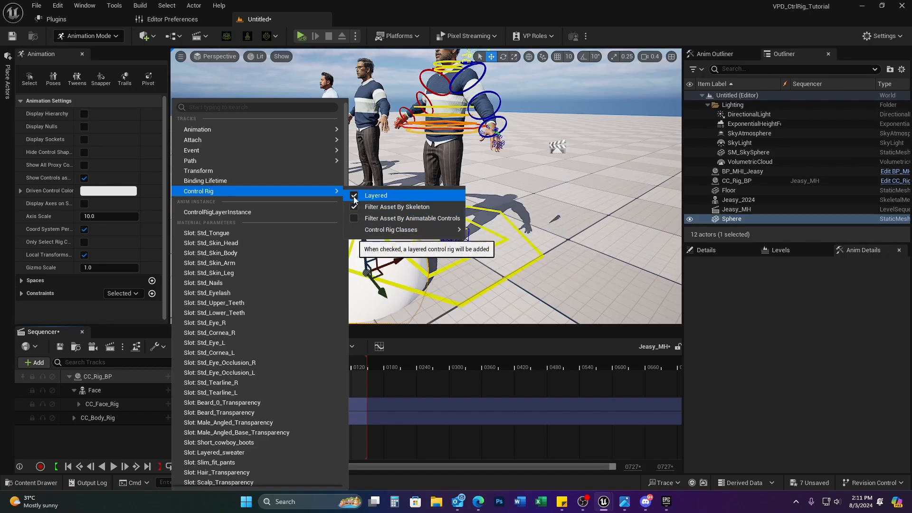
mouse_move(393, 230)
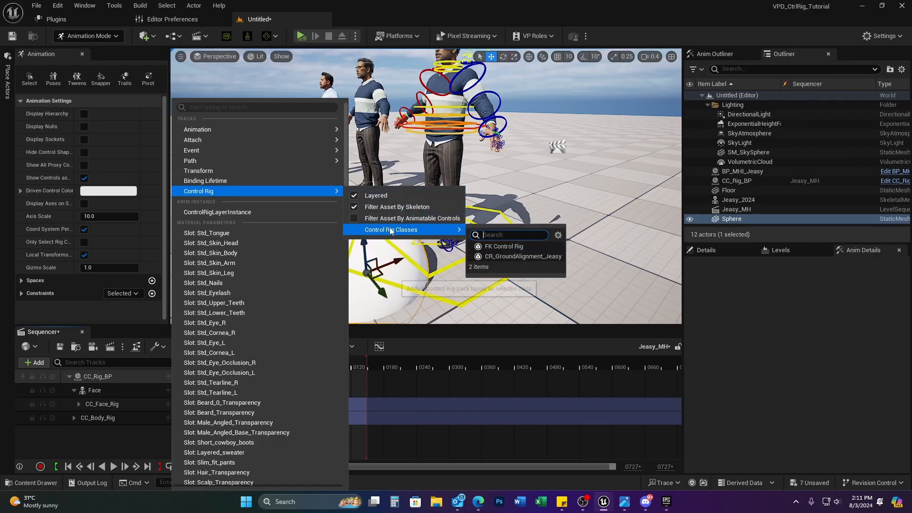
click(508, 256)
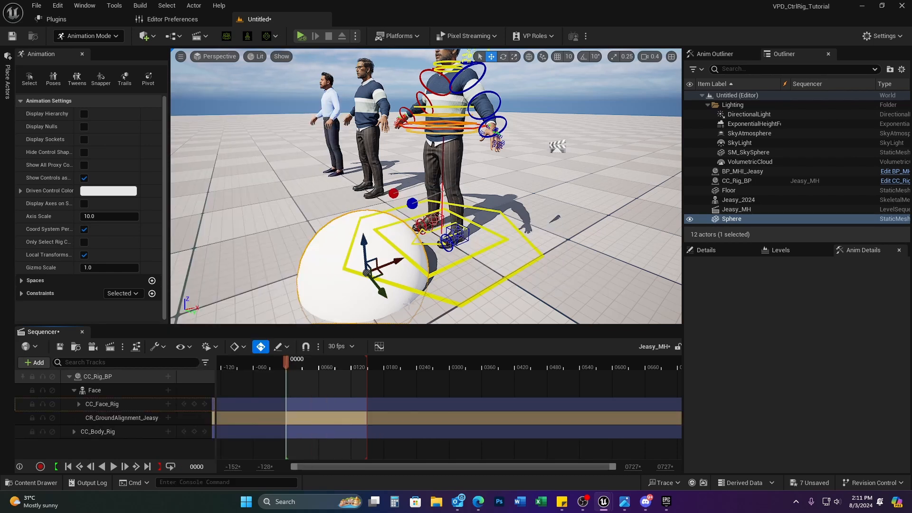
mouse_move(392, 272)
mouse_down()
mouse_move(468, 252)
mouse_move(401, 269)
mouse_up()
click(139, 418)
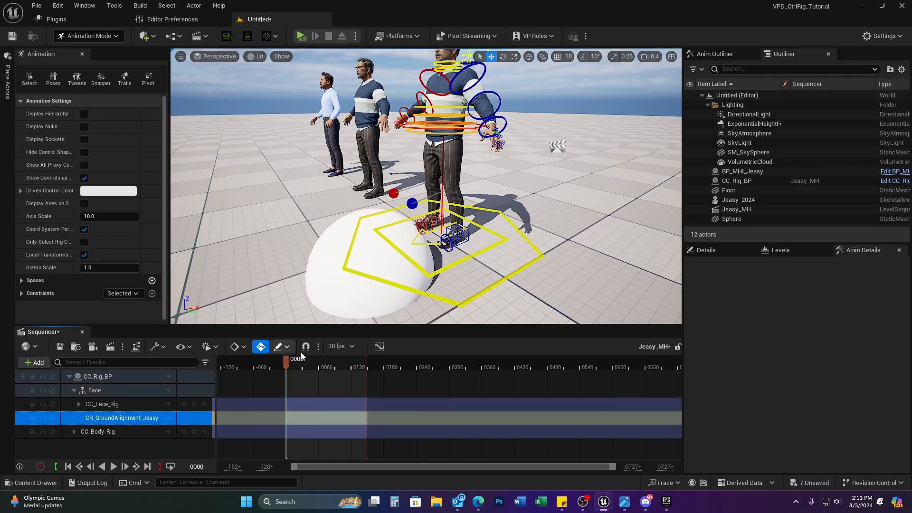
key(ctrl+z)
key(ctrl+z)
key(ctrl+z)
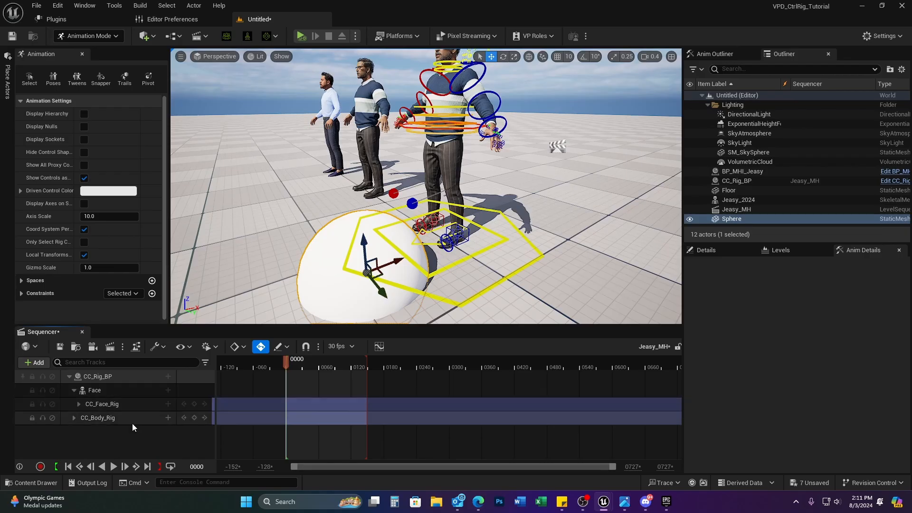
Step: Add a Body component track to CC_Rig_BP in Sequencer
click(94, 392)
right_drag(499, 197, 499, 159)
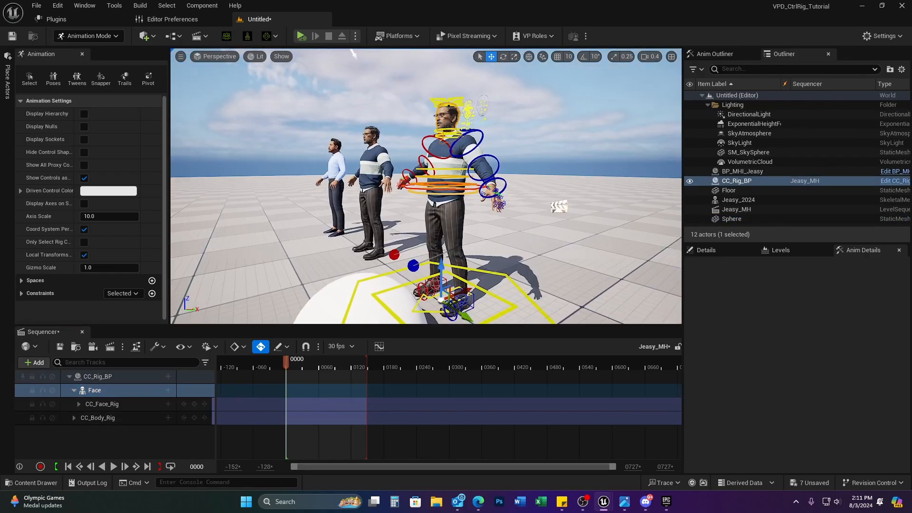
click(101, 406)
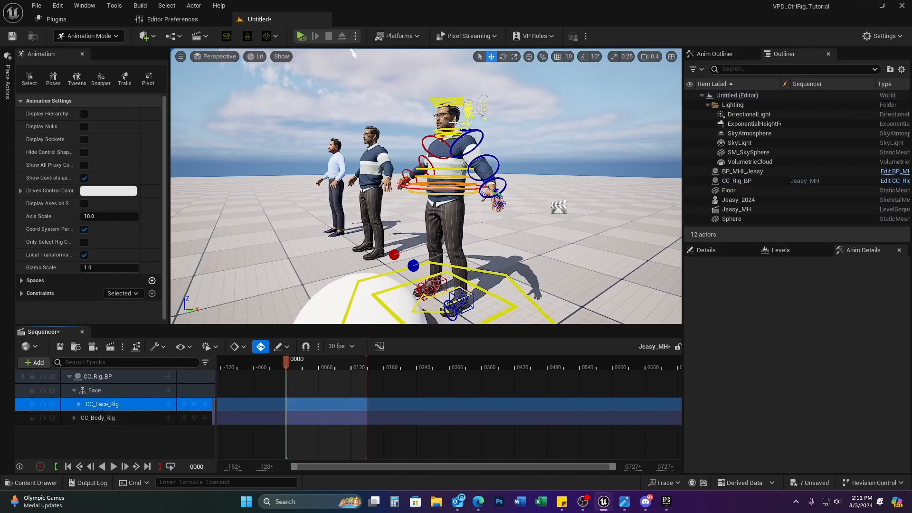
click(124, 418)
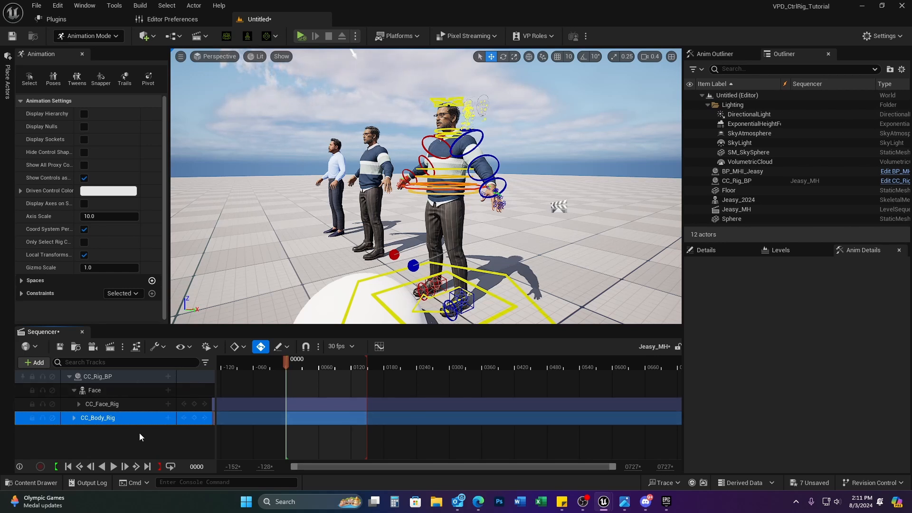
ctrl+click(98, 378)
click(98, 378)
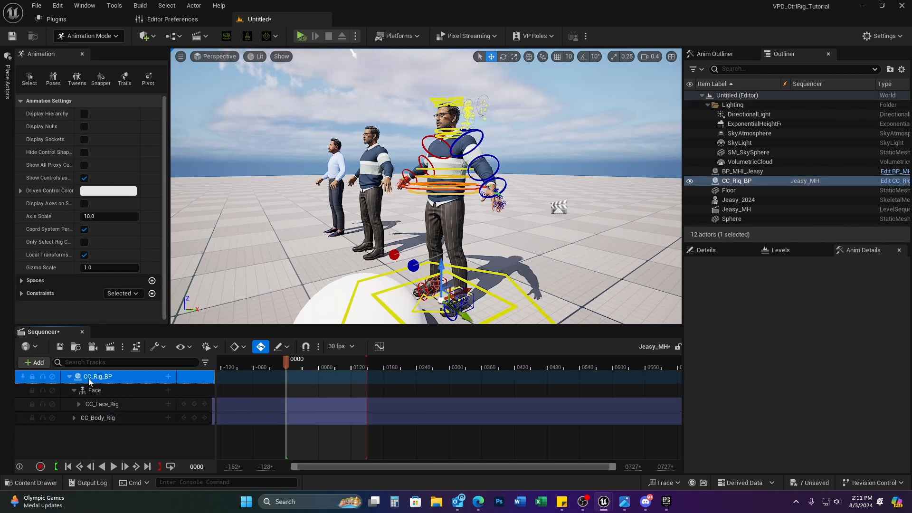
click(169, 376)
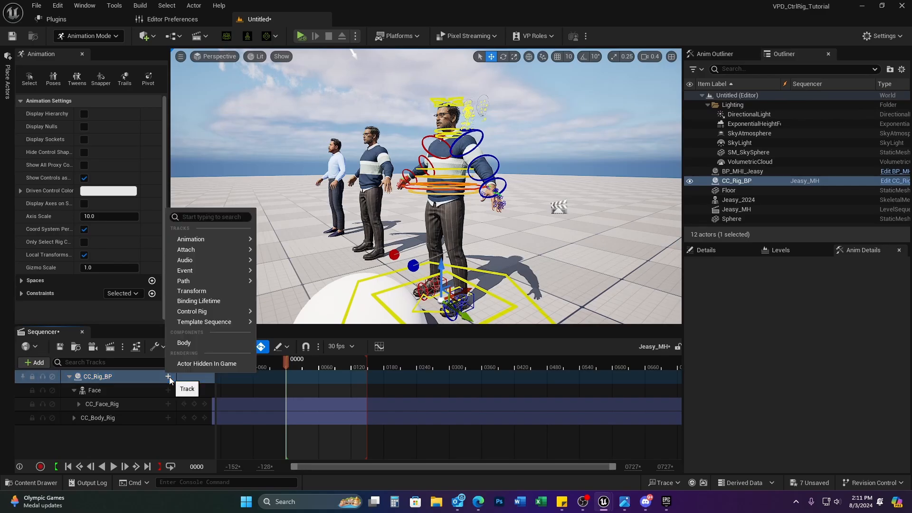
click(190, 342)
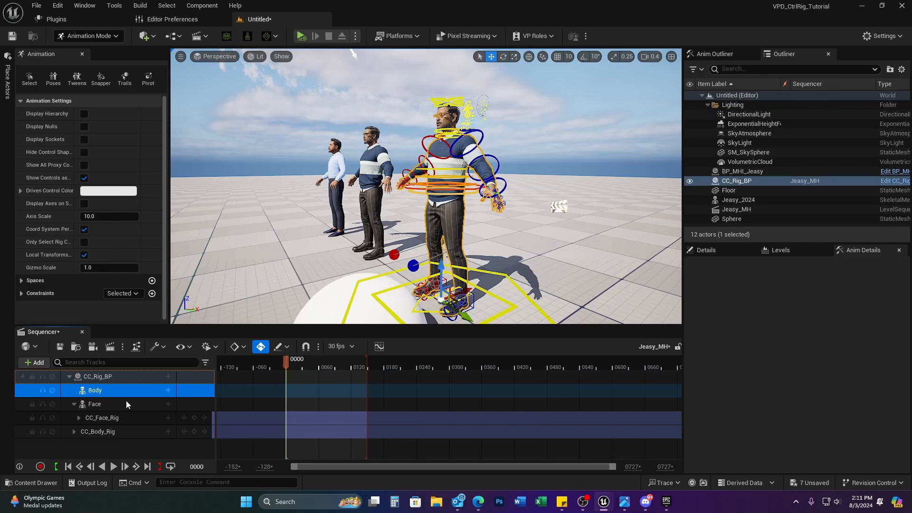
Step: Delete the CC_Body_Rig track from Sequencer
click(168, 390)
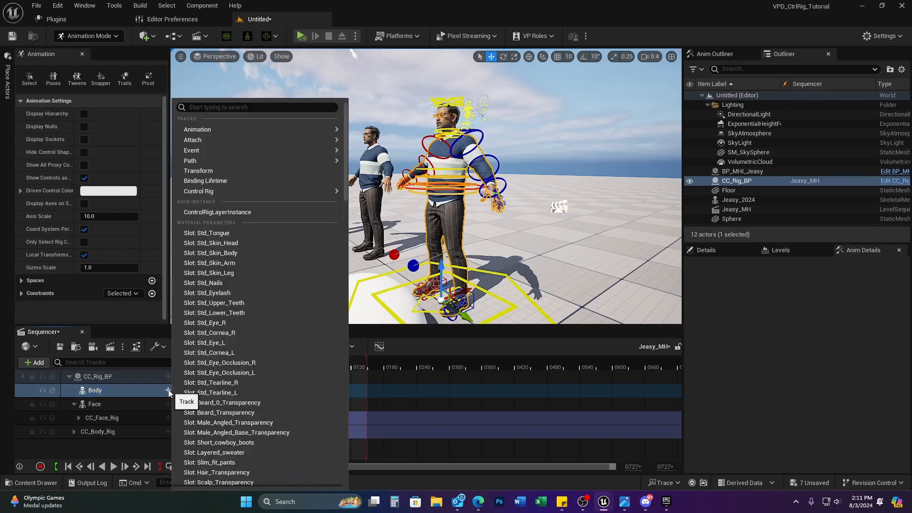
click(125, 434)
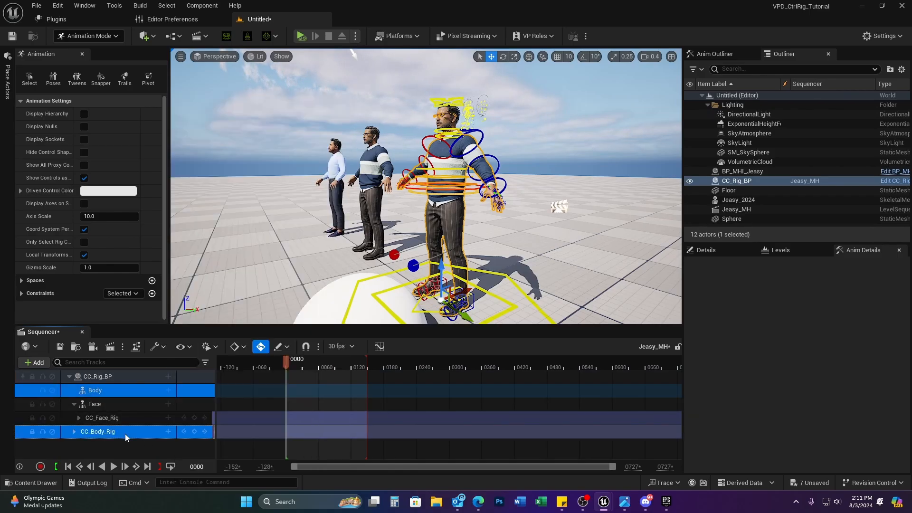
key(Delete)
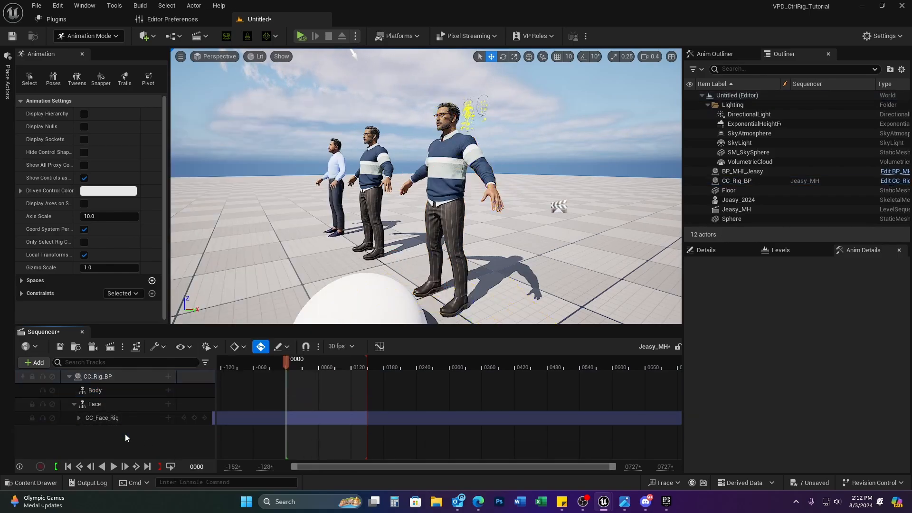
Step: Under Body, add CR_GroundAlignment_Jeasy as a control rig track with Layered unchecked
right_click(110, 390)
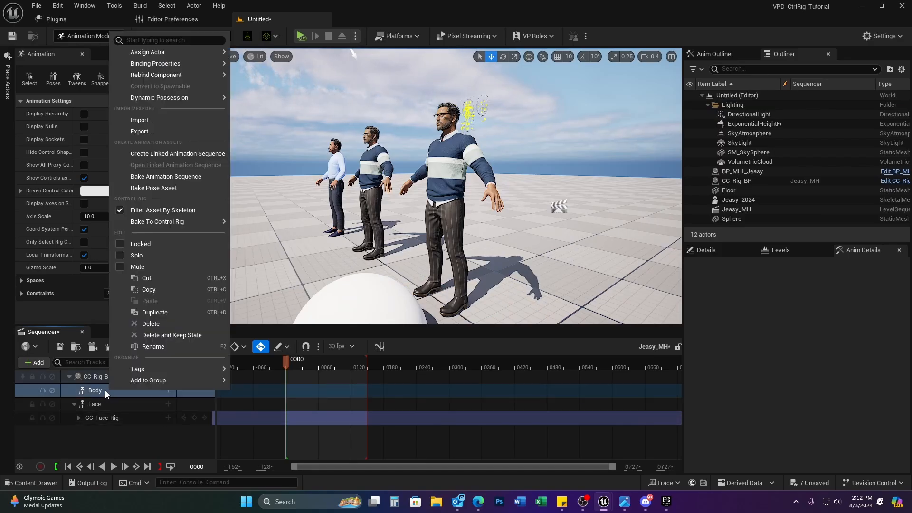
click(131, 398)
click(168, 390)
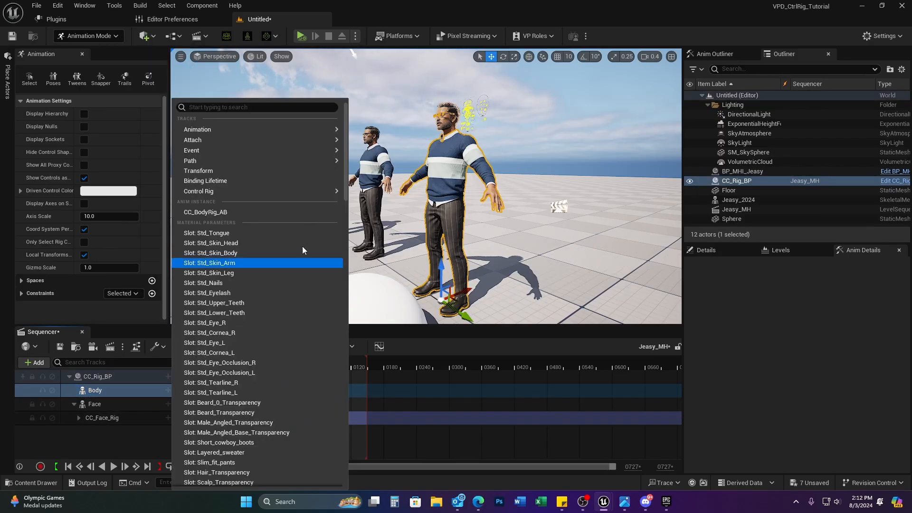
mouse_move(304, 191)
click(357, 196)
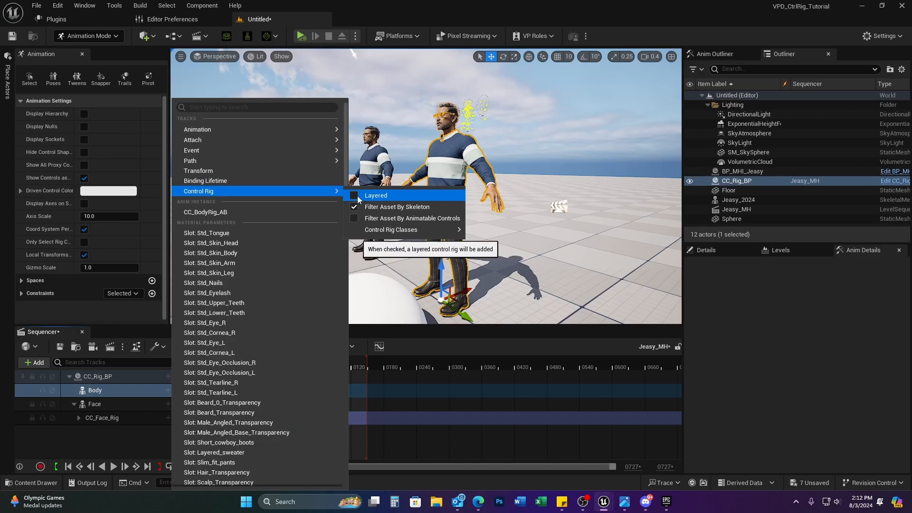
mouse_move(389, 229)
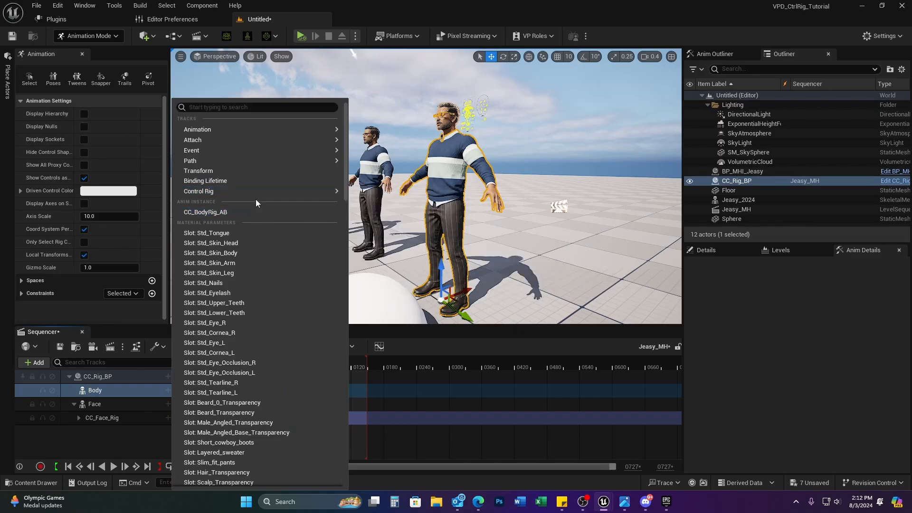
click(98, 391)
click(168, 390)
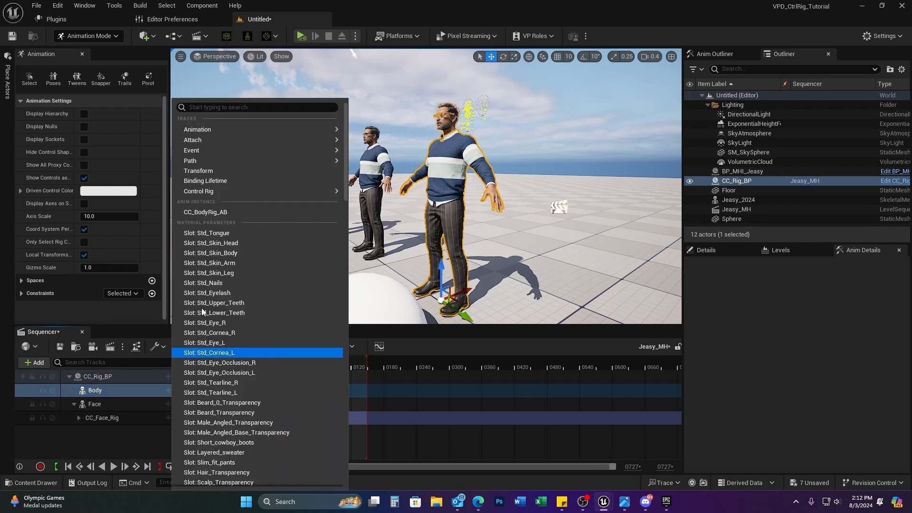
mouse_move(263, 191)
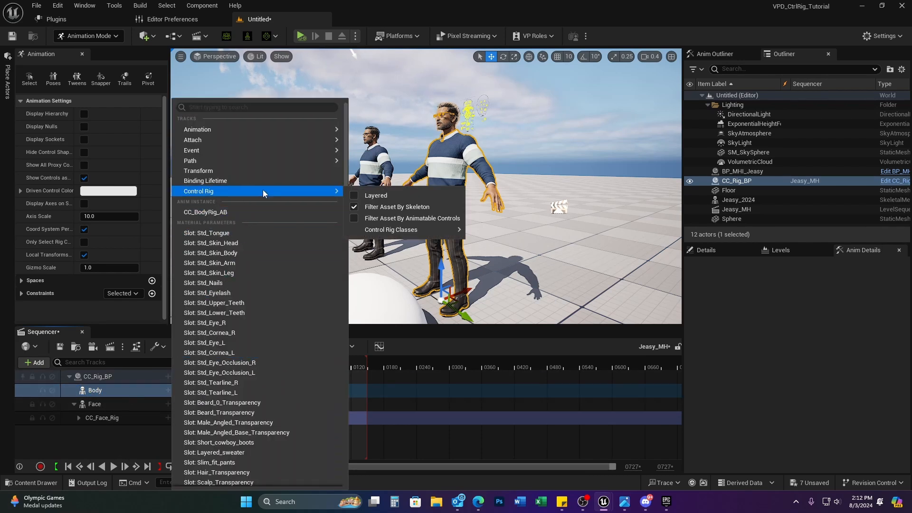
mouse_move(401, 230)
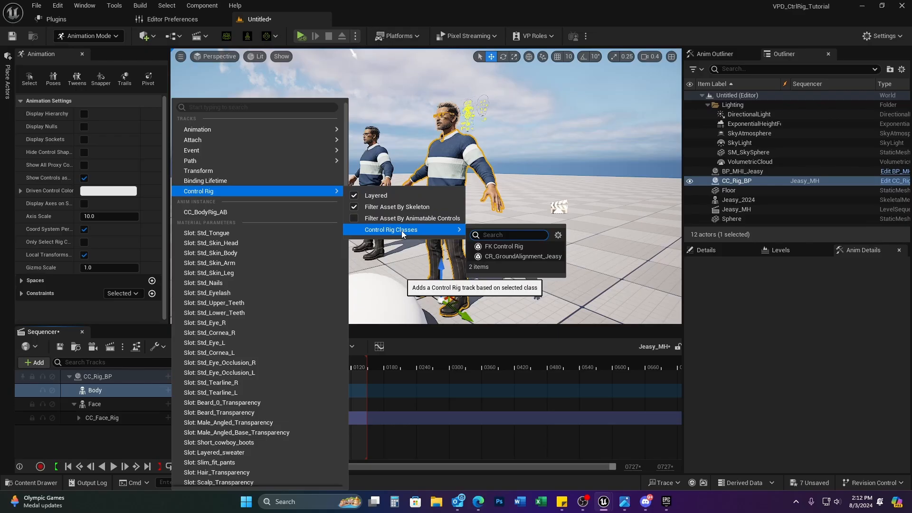
click(520, 257)
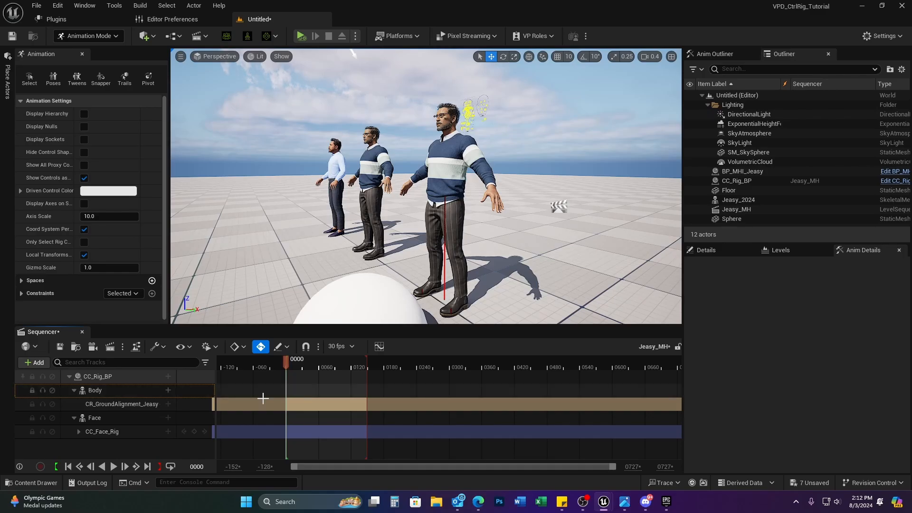
Step: Select the Sphere and drag it with the move gizmo until it rests at the tall character's feet
click(386, 304)
right_drag(441, 305, 409, 313)
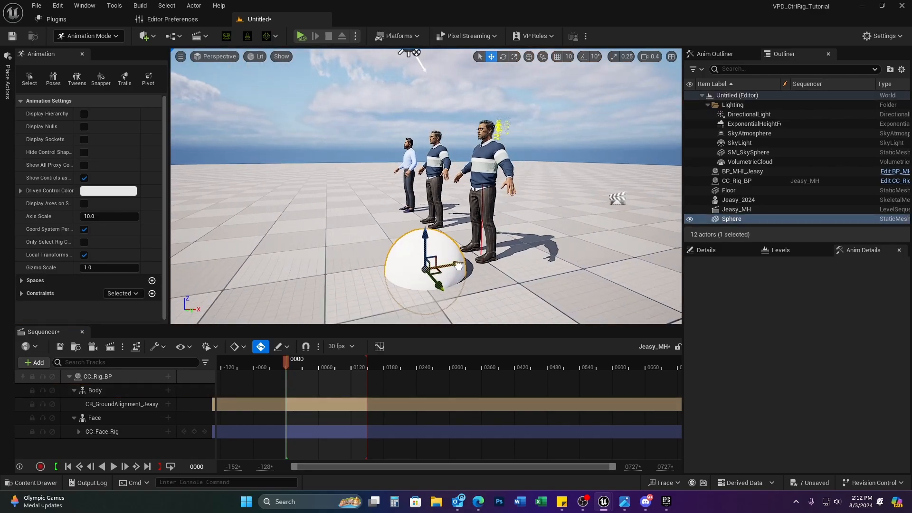
drag(458, 266, 487, 287)
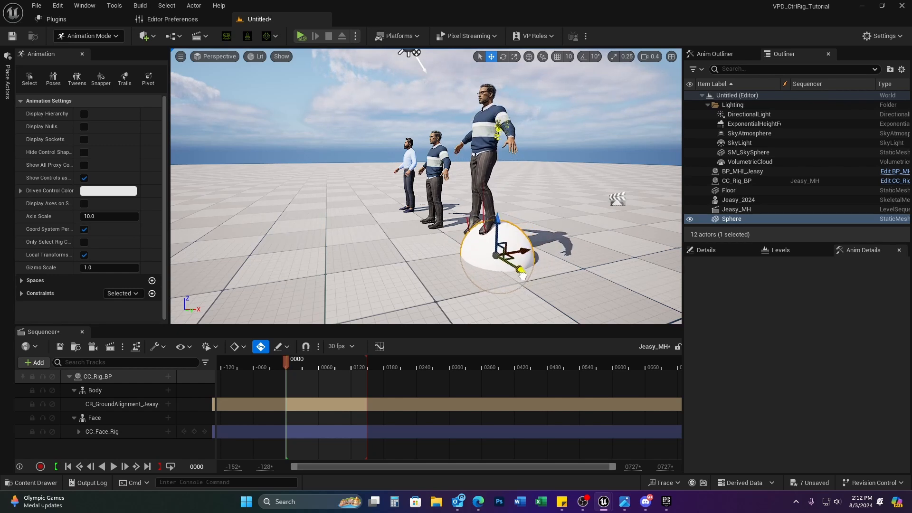
drag(522, 274, 512, 309)
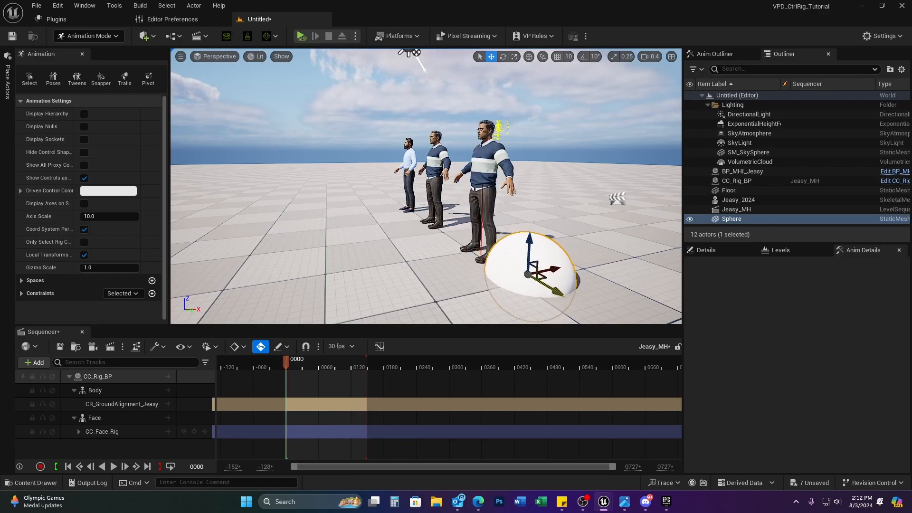
mouse_move(519, 269)
mouse_down()
mouse_move(497, 255)
mouse_move(532, 275)
mouse_up()
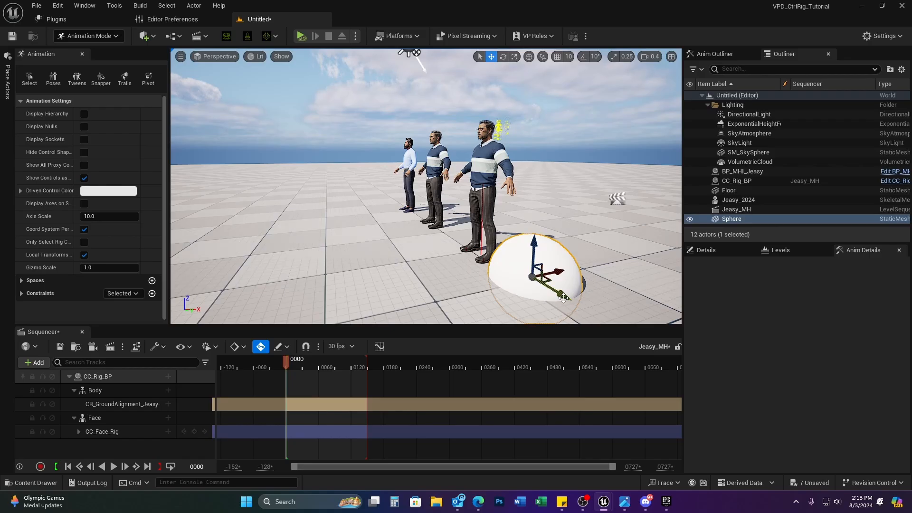
drag(563, 298, 549, 334)
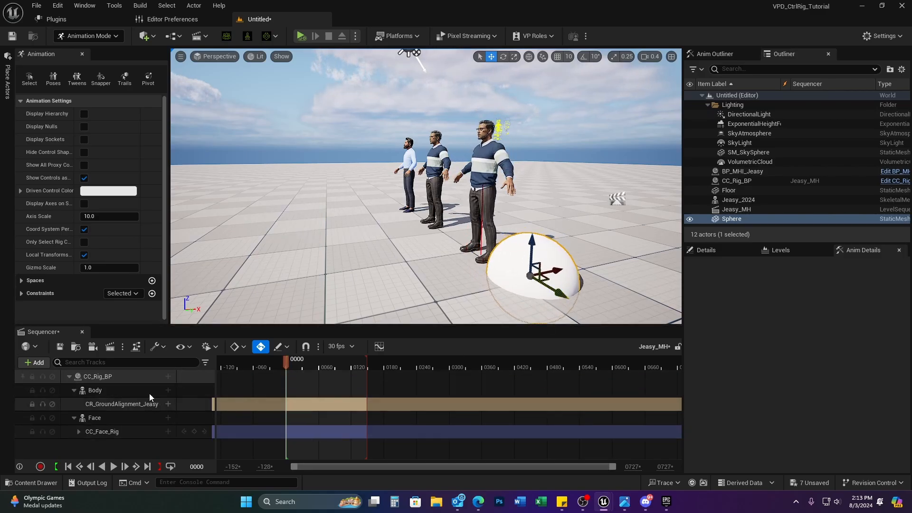
Step: Browse to ExampleContent > Characters > UEFN_Mannequin > Animations > Walk and right-click the first animation
click(42, 483)
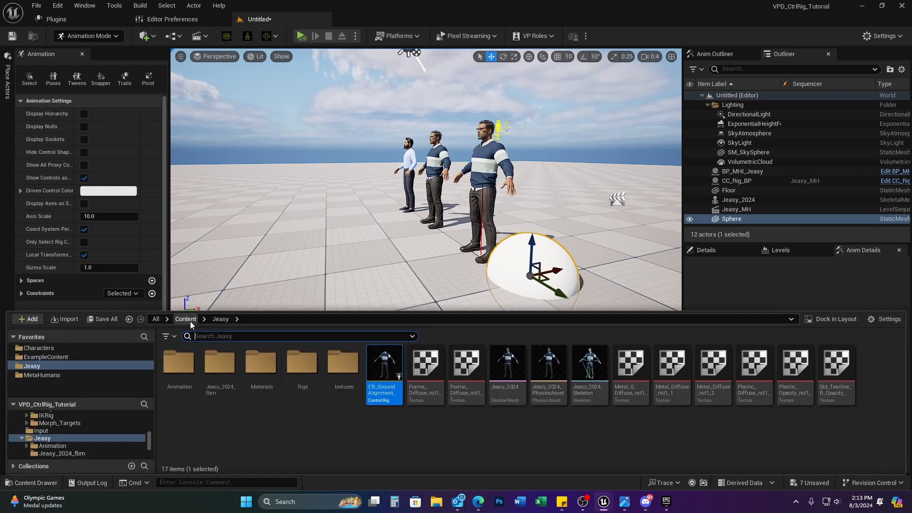
click(47, 357)
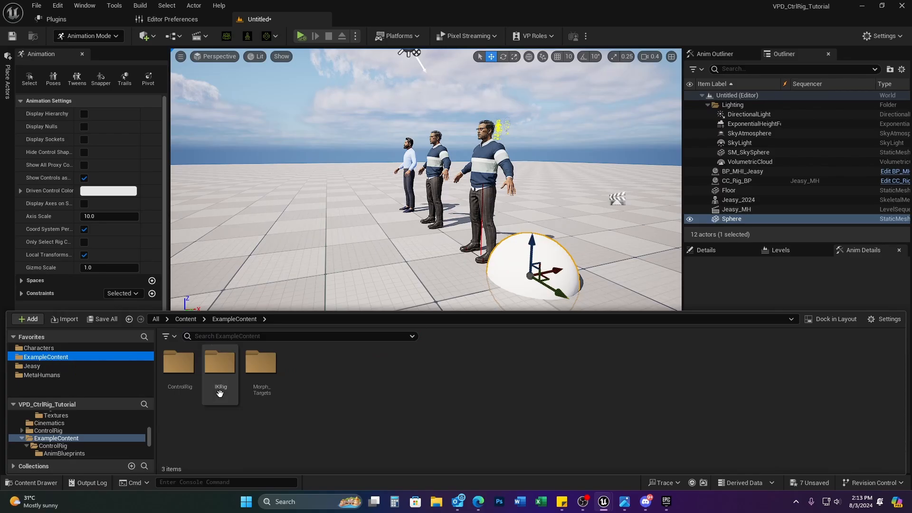
click(26, 347)
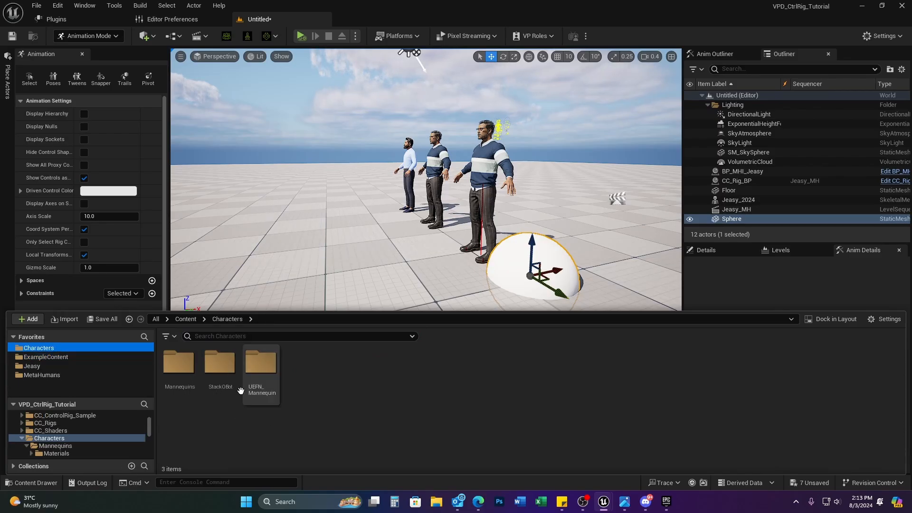
double_click(260, 363)
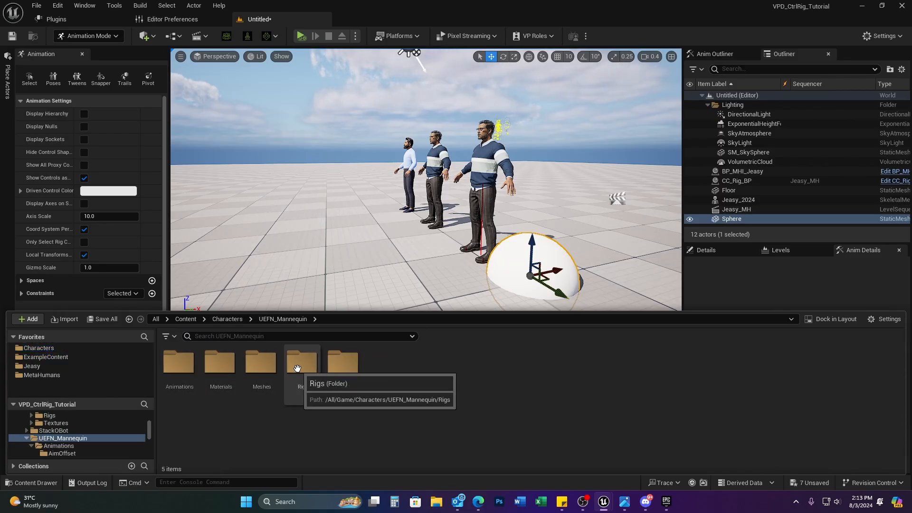
double_click(174, 366)
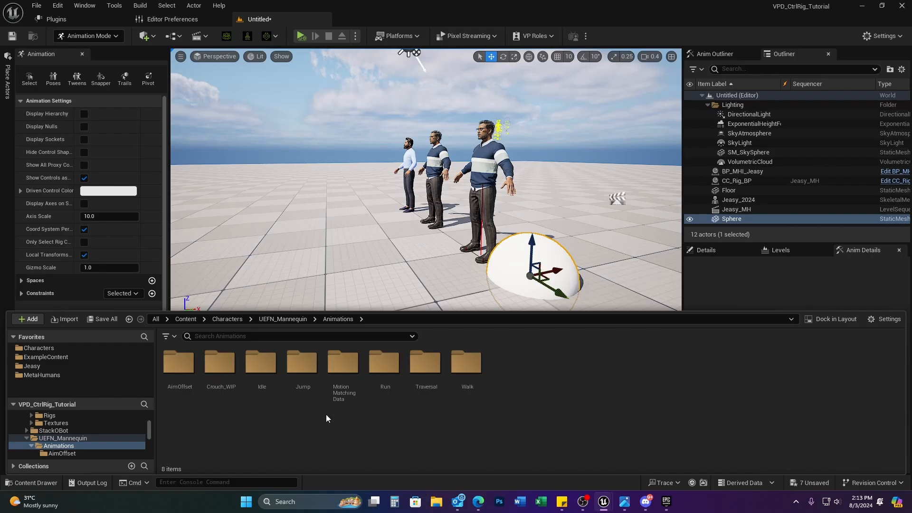
click(467, 368)
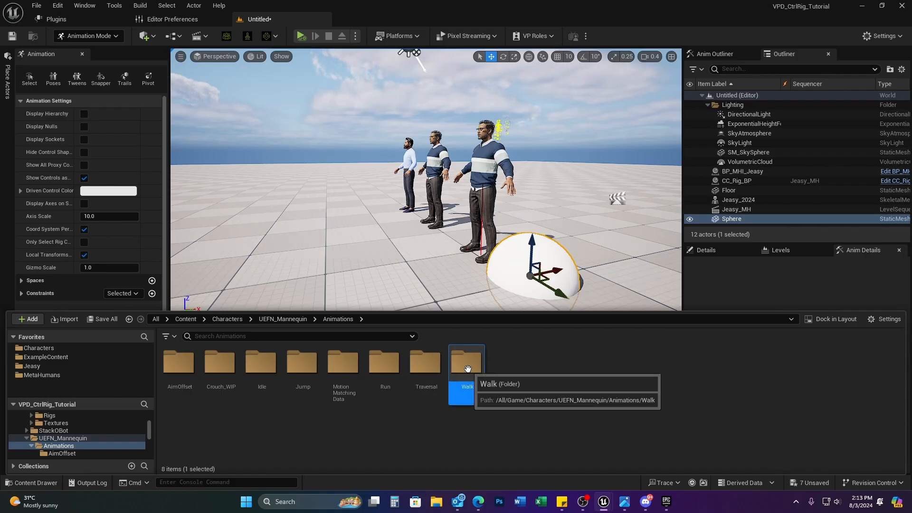
double_click(467, 368)
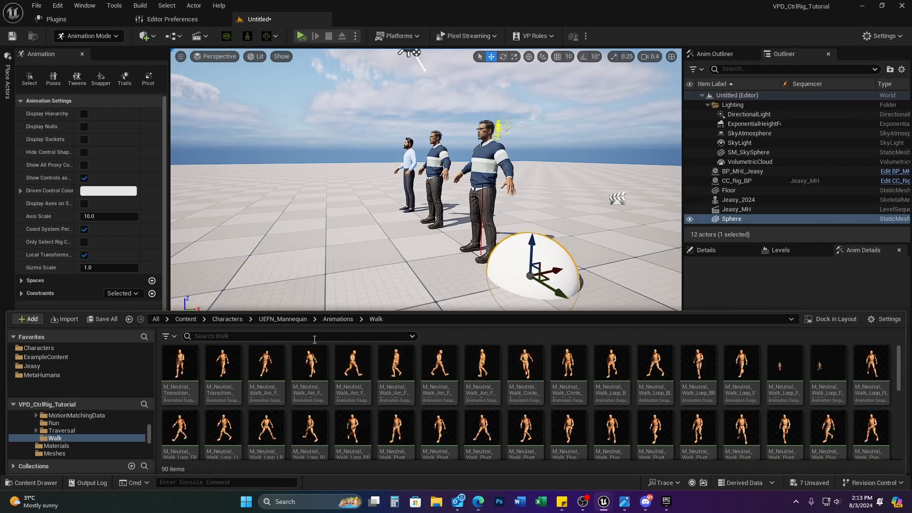
right_click(190, 369)
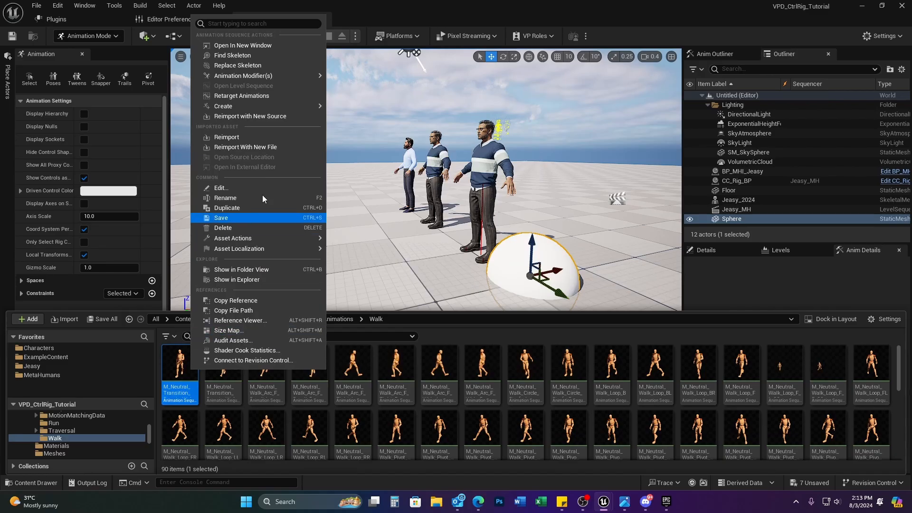
Step: Start Retarget Animations with Jeasy_2024_Body as the target skeletal mesh
click(251, 95)
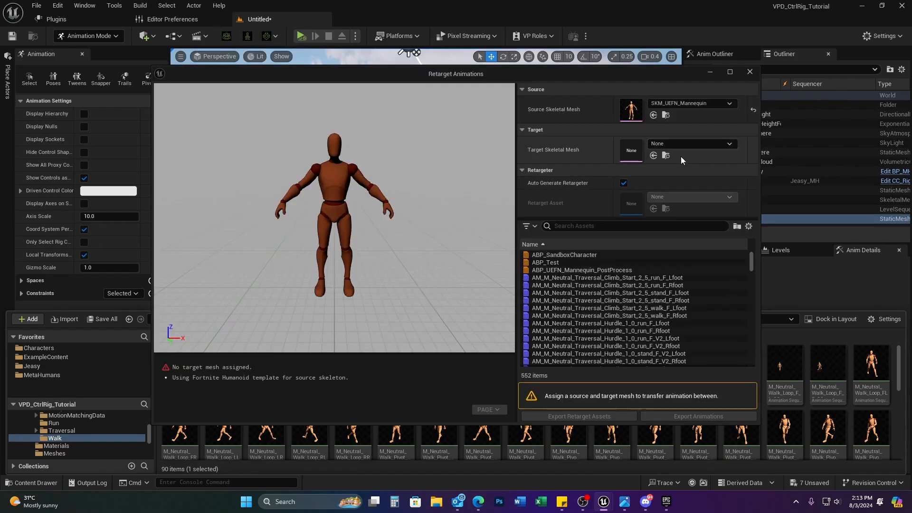
click(691, 144)
text(j)
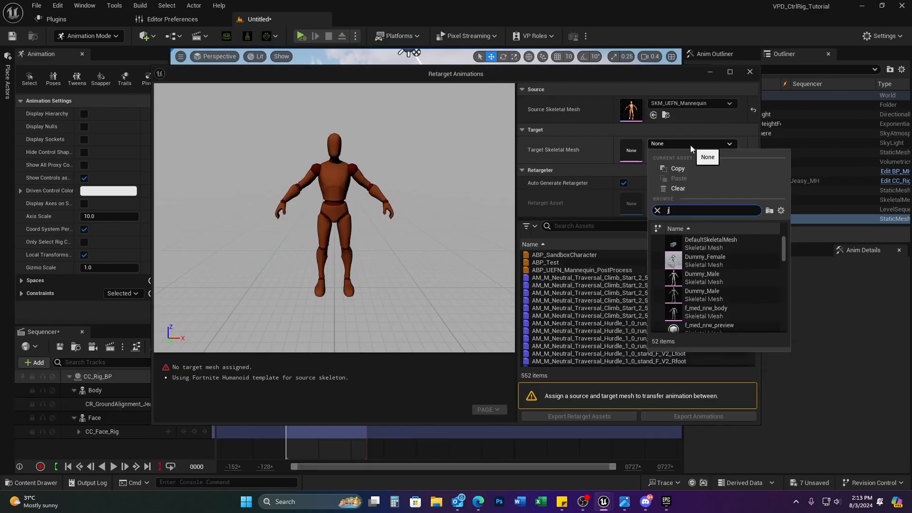
text(easy)
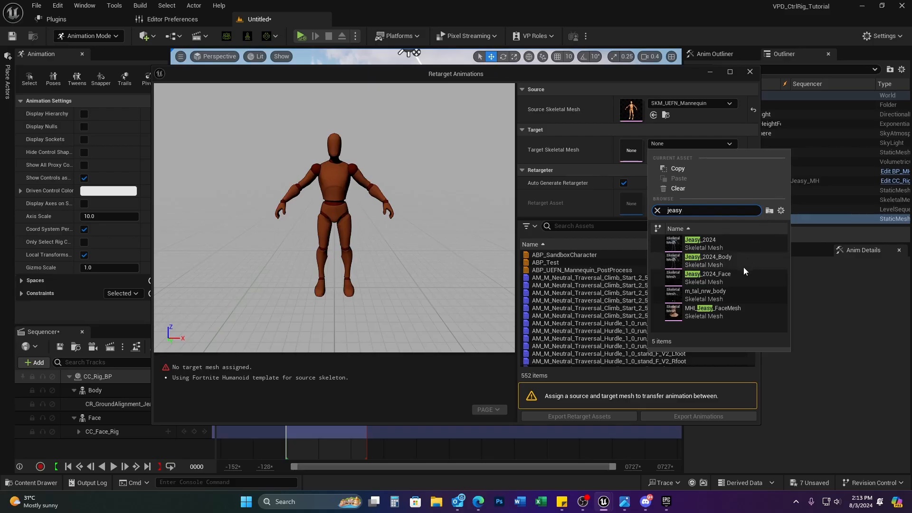
click(743, 261)
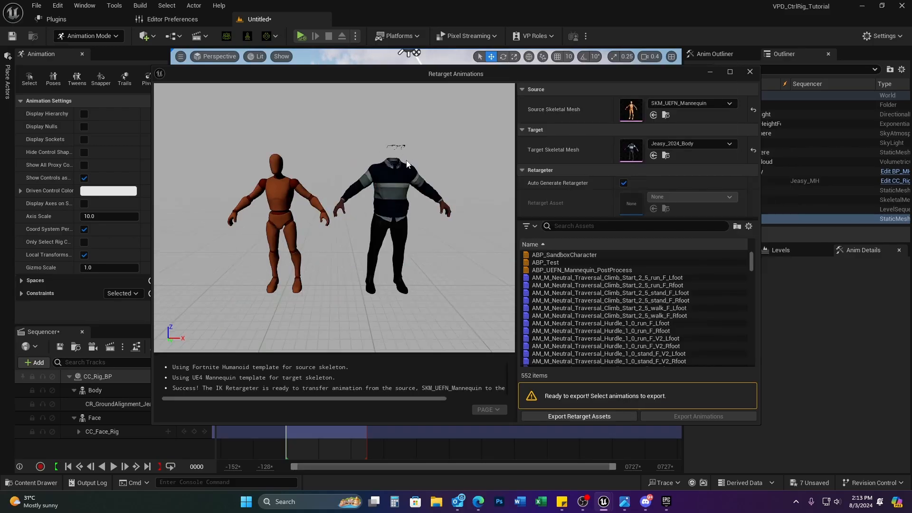
Step: Filter for walk clips, select M_Neutral_Walk_Loop_F, and choose Export Animations
click(598, 226)
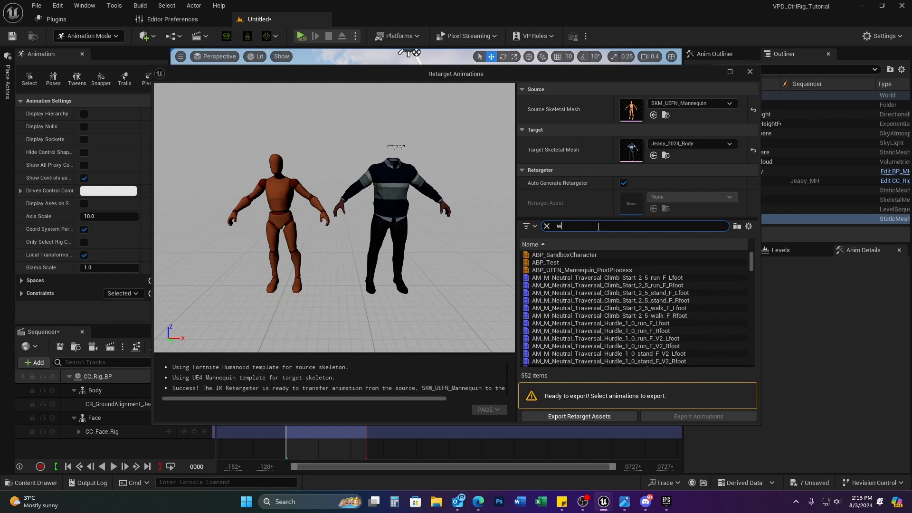
text(wwa)
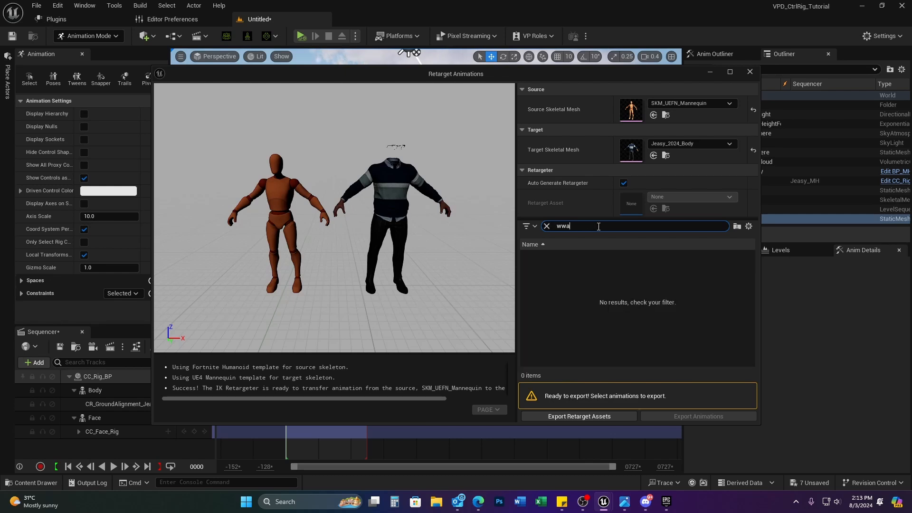
text(lkwalk)
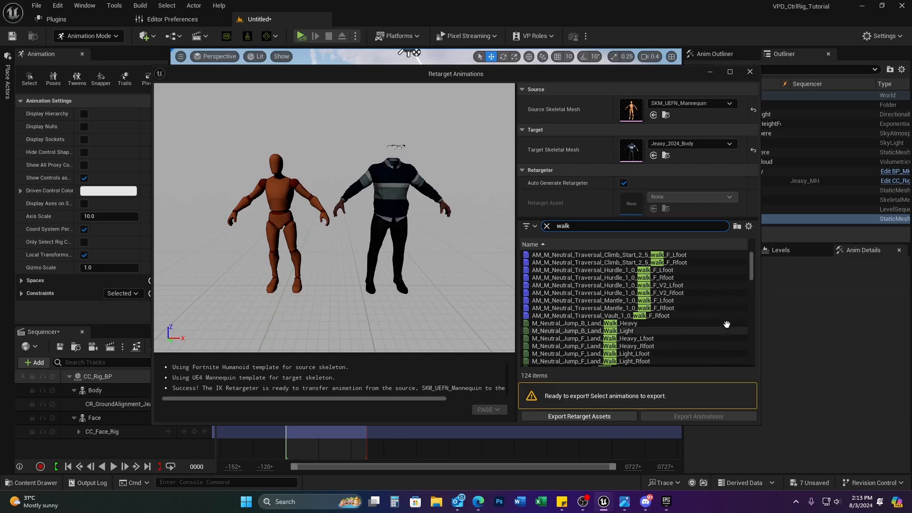
drag(751, 268, 754, 290)
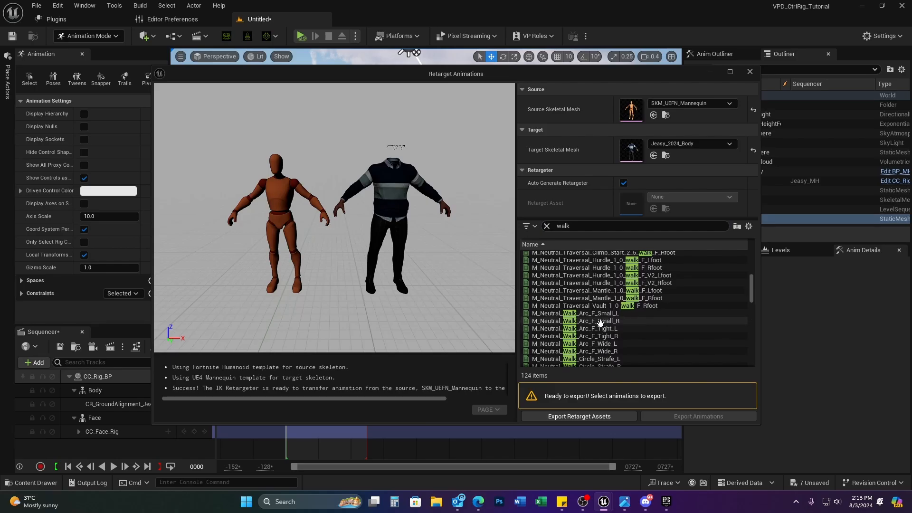
scroll(603, 355, down, 4)
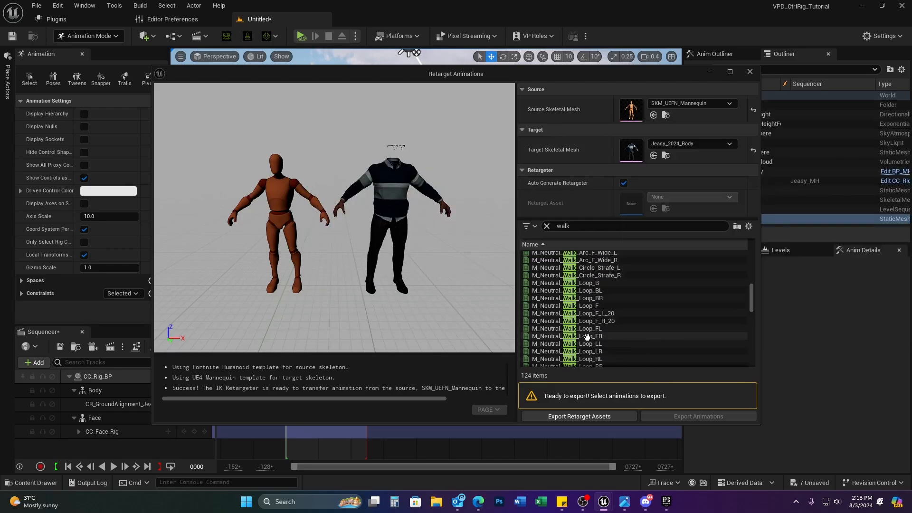
click(585, 336)
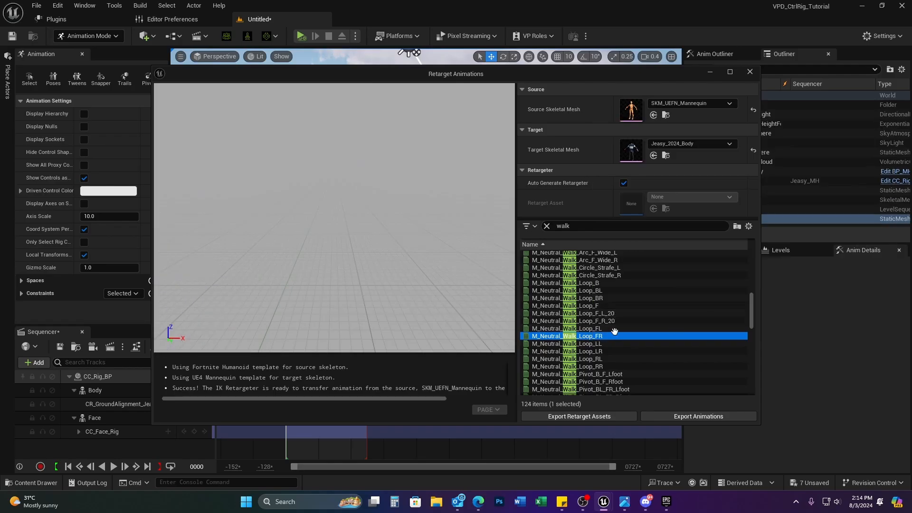
click(600, 328)
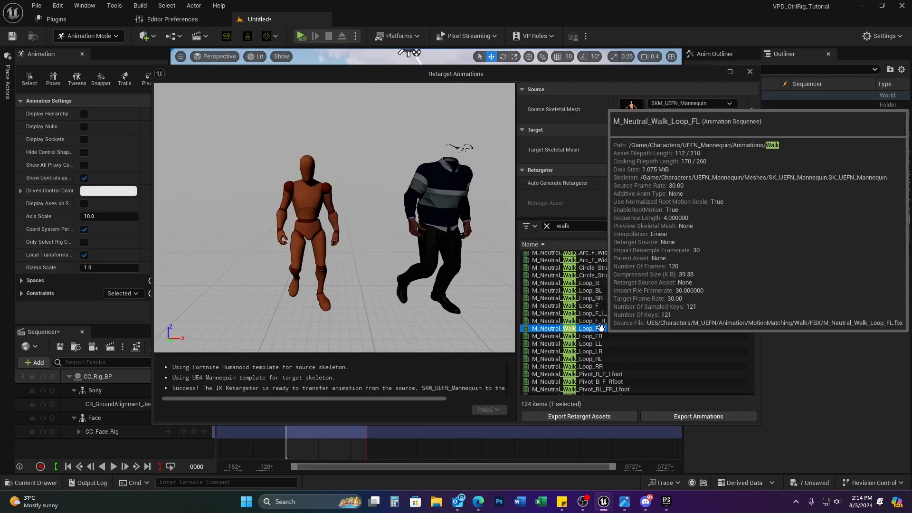
click(612, 307)
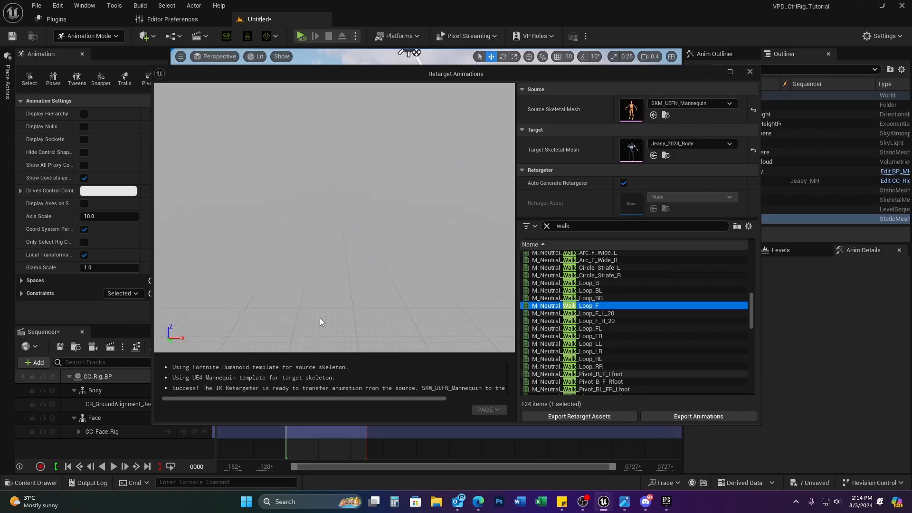
click(698, 417)
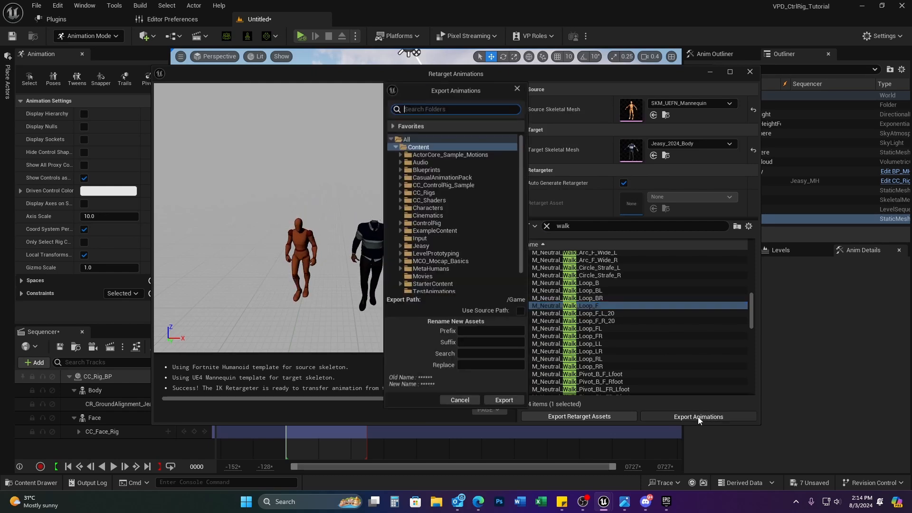
Step: Export the retargeted walk into the TestAnimations folder and confirm the batch export
click(433, 290)
click(504, 400)
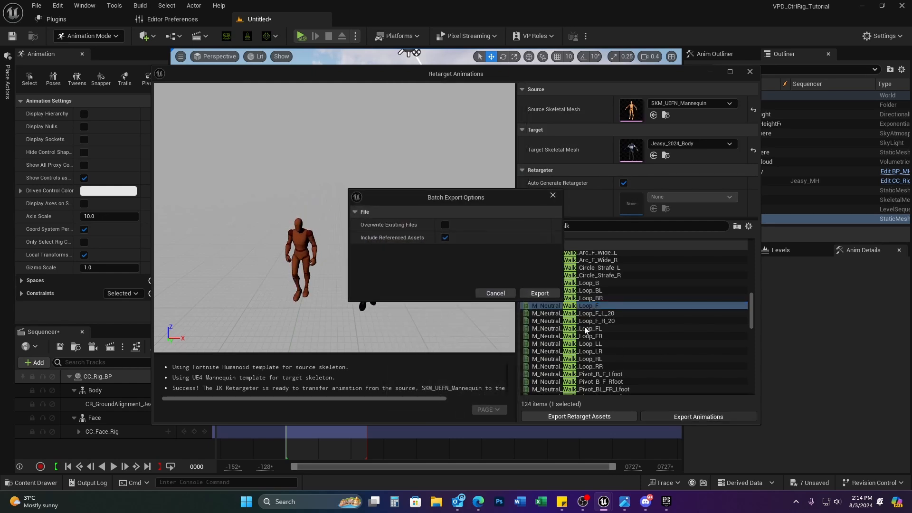
click(545, 294)
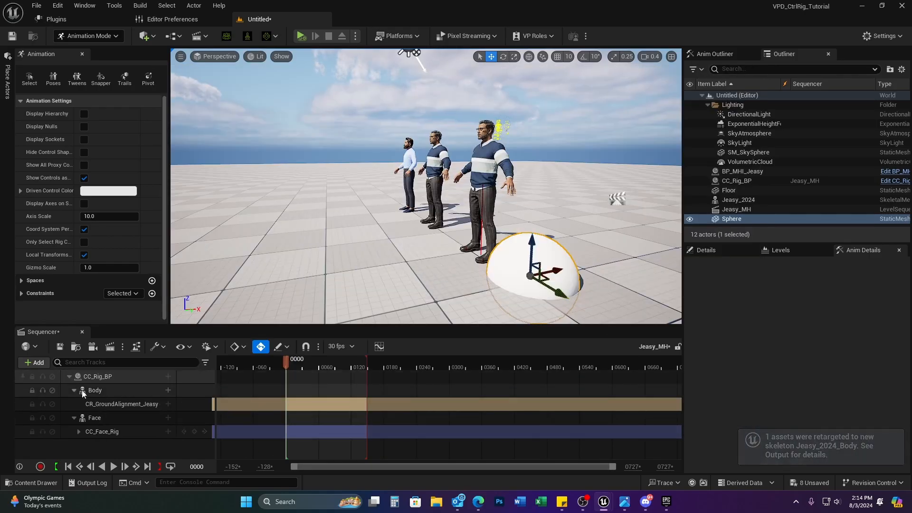
Step: Add M_Neutral_Walk_Loop_F as Body's animation track and scrub to check the walk
click(168, 391)
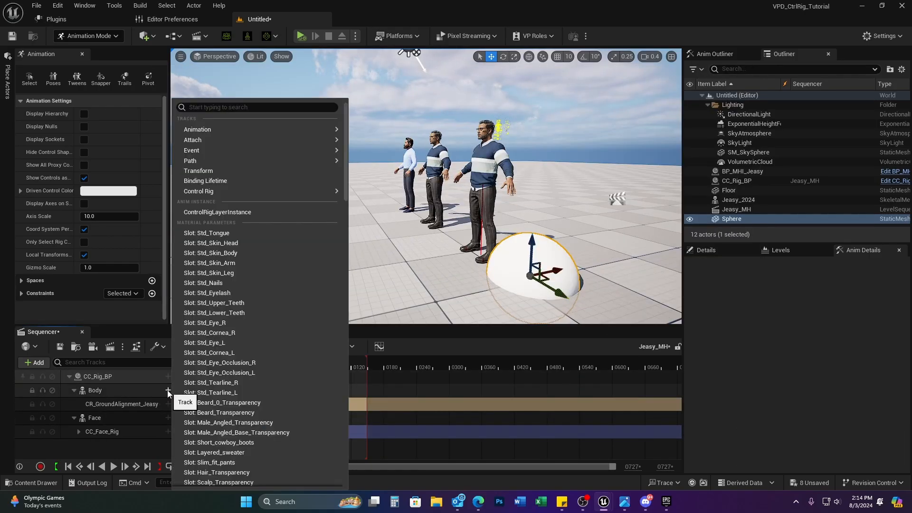
mouse_move(278, 128)
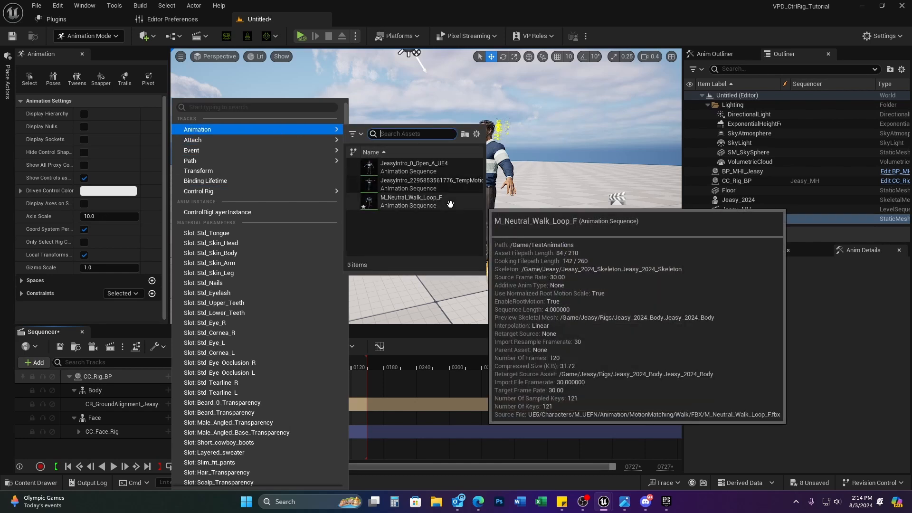
click(449, 204)
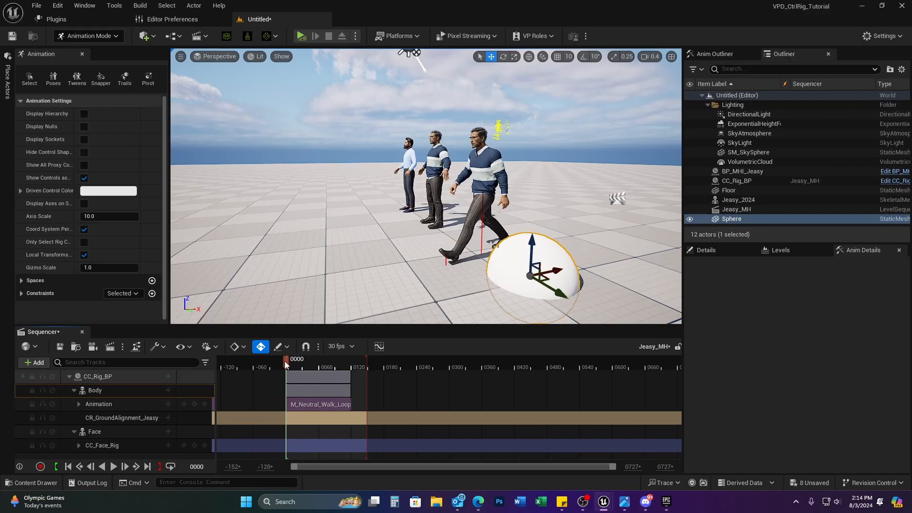
mouse_move(284, 360)
mouse_down()
mouse_move(354, 366)
mouse_move(272, 369)
mouse_move(326, 371)
mouse_move(288, 368)
mouse_up()
Step: Drag the Sphere away from the walking character
drag(564, 297, 470, 245)
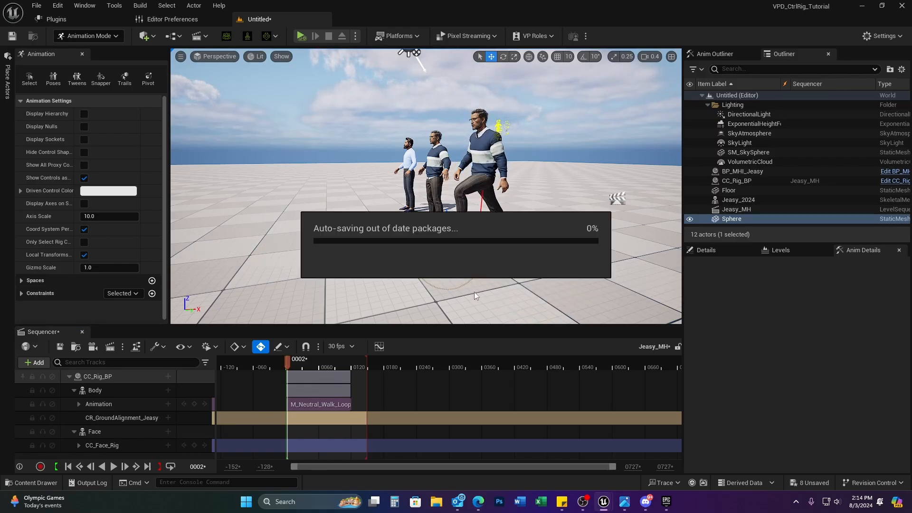
drag(287, 368, 312, 369)
drag(476, 247, 252, 313)
Step: Place a Cube from the basic shapes and tilt it into a slope
click(9, 78)
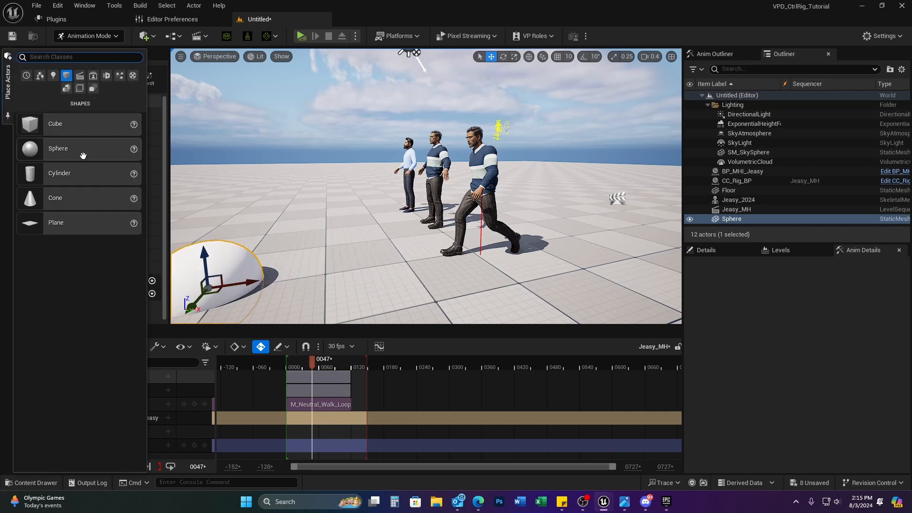
drag(56, 124, 370, 249)
key(r)
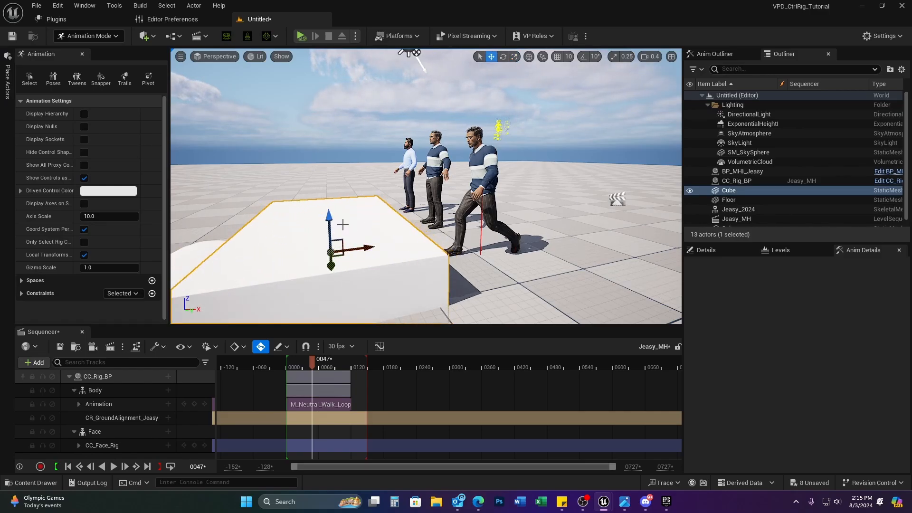
key(e)
drag(363, 215, 336, 239)
key(w)
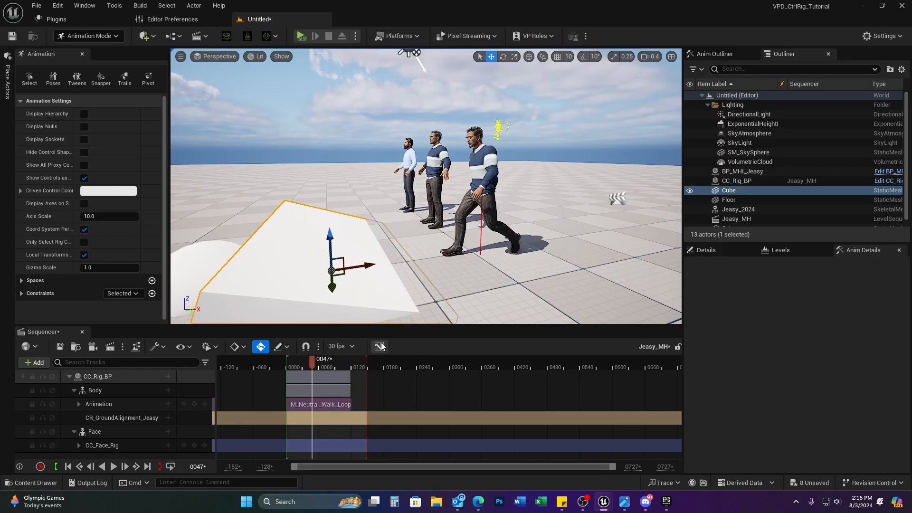
Step: End the playback range at the walk clip's end, preview the walk, and nudge the cube closer
drag(365, 362, 350, 367)
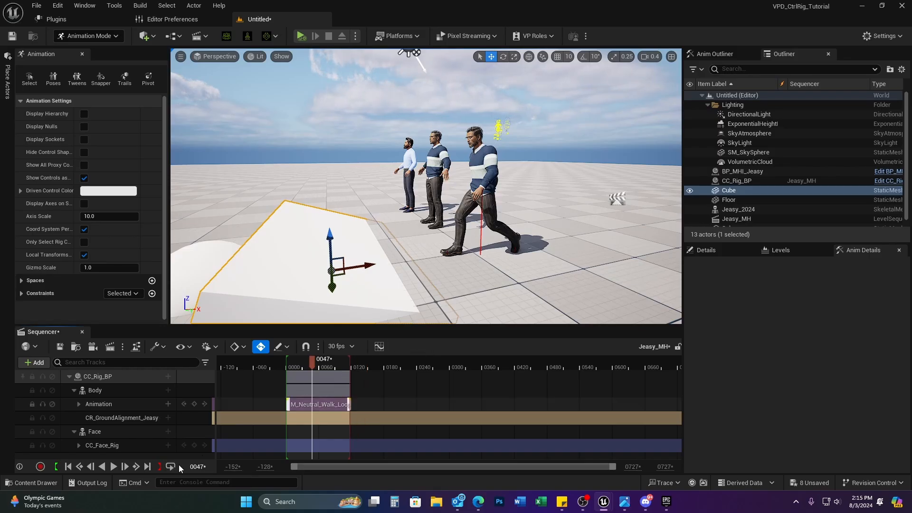
click(114, 466)
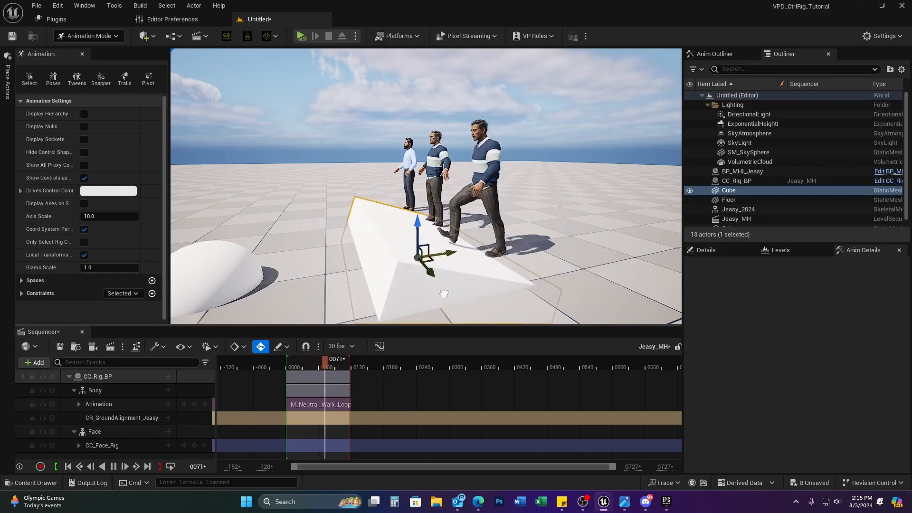
click(112, 467)
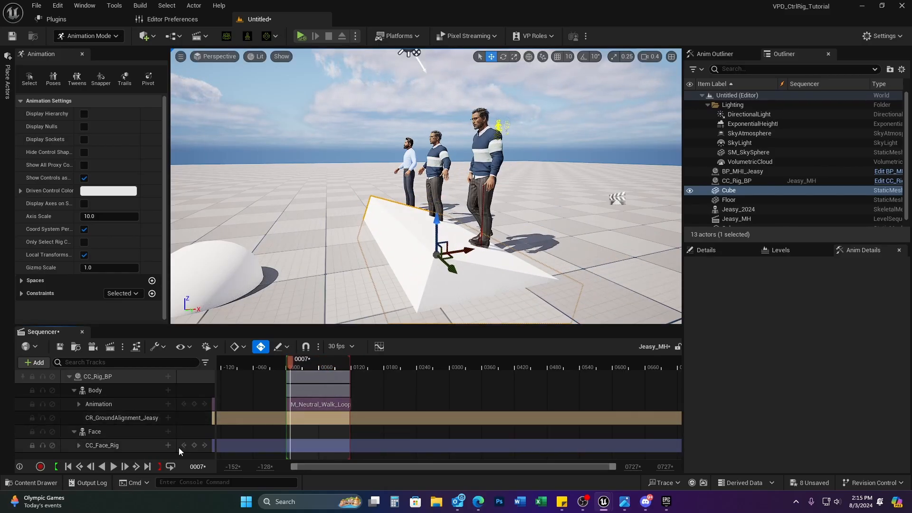
drag(451, 259, 381, 238)
right_drag(507, 165, 446, 151)
Step: Select CC_Rig_BP's walk section and return the playhead to frame 0000
click(98, 376)
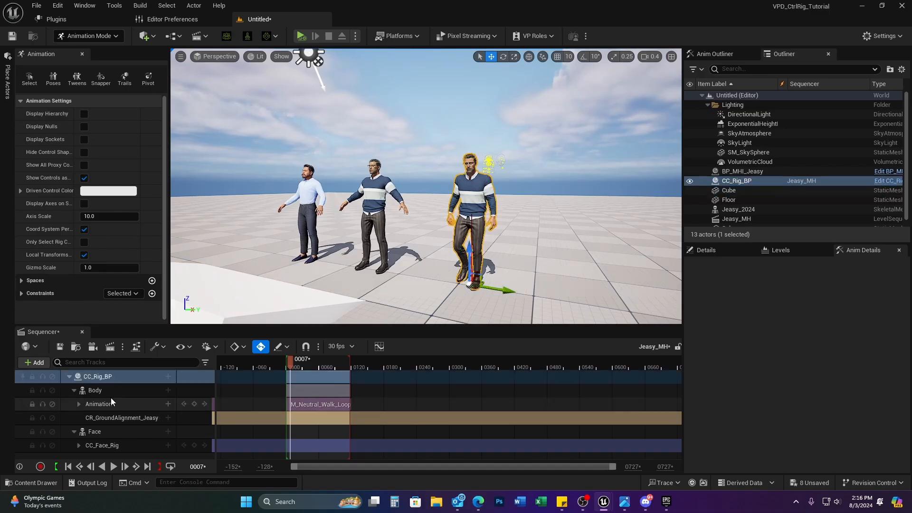
click(308, 404)
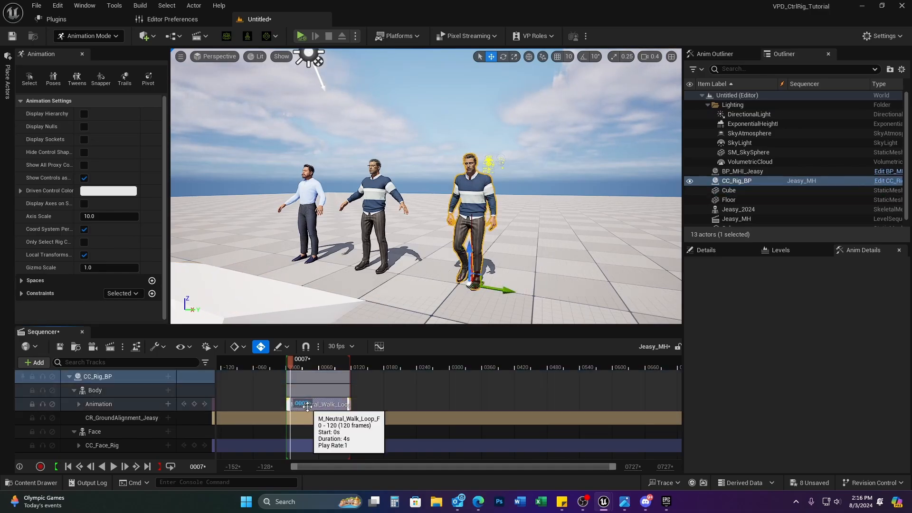
drag(291, 363, 286, 363)
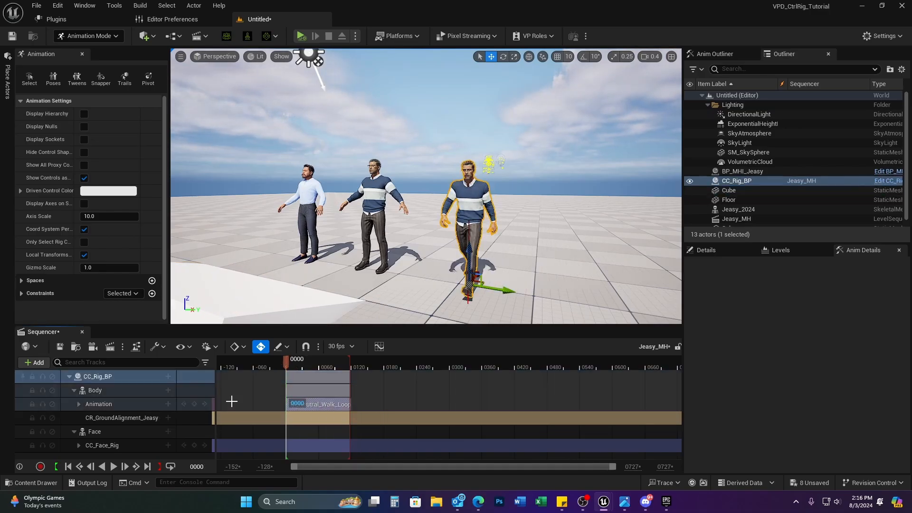
right_click(129, 408)
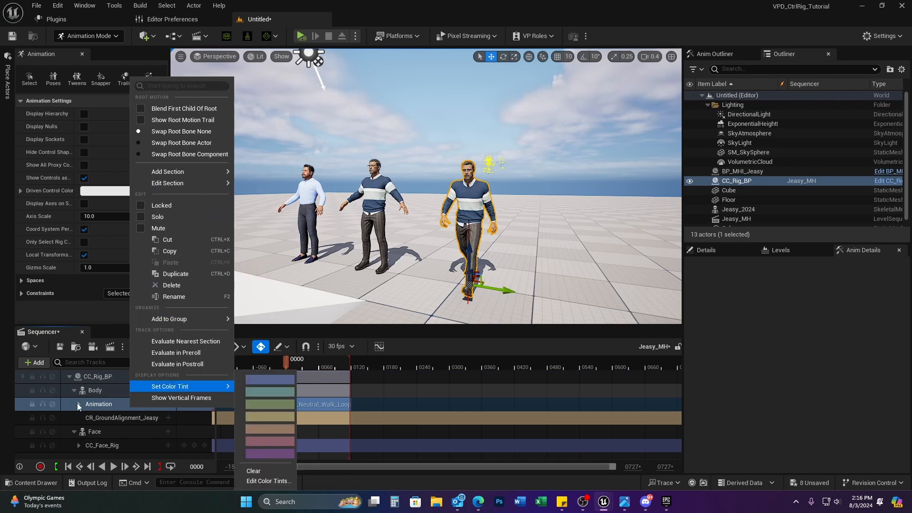
Step: Bake the Body track To Control Rig, showing all rigs and choosing CC_Body_Rig
click(89, 390)
right_click(93, 391)
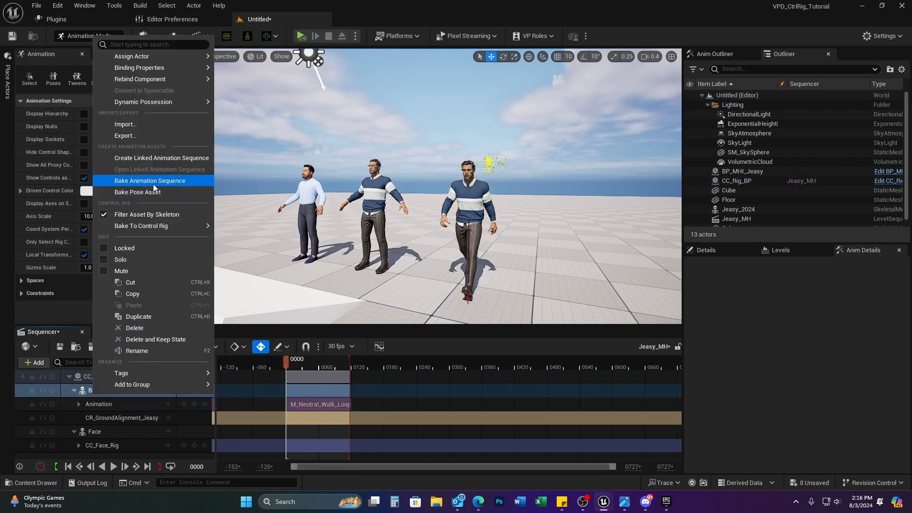
mouse_move(167, 227)
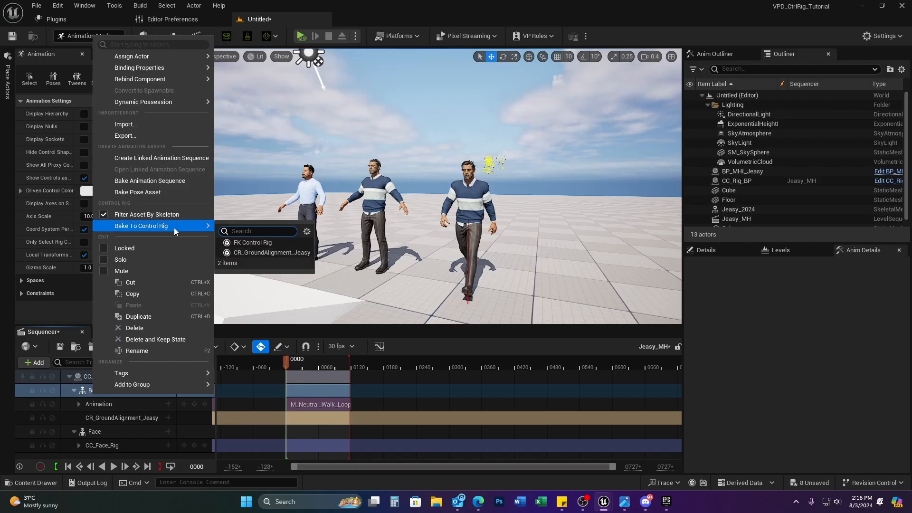
click(104, 214)
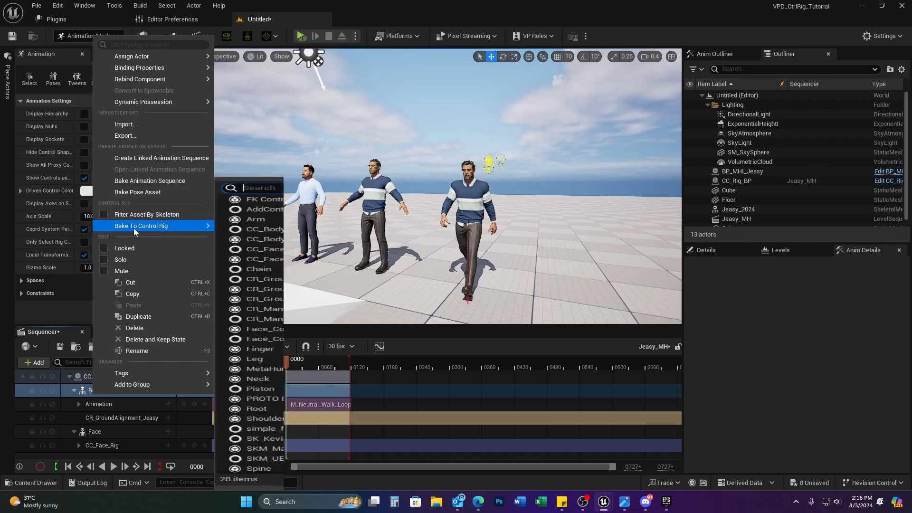
click(273, 240)
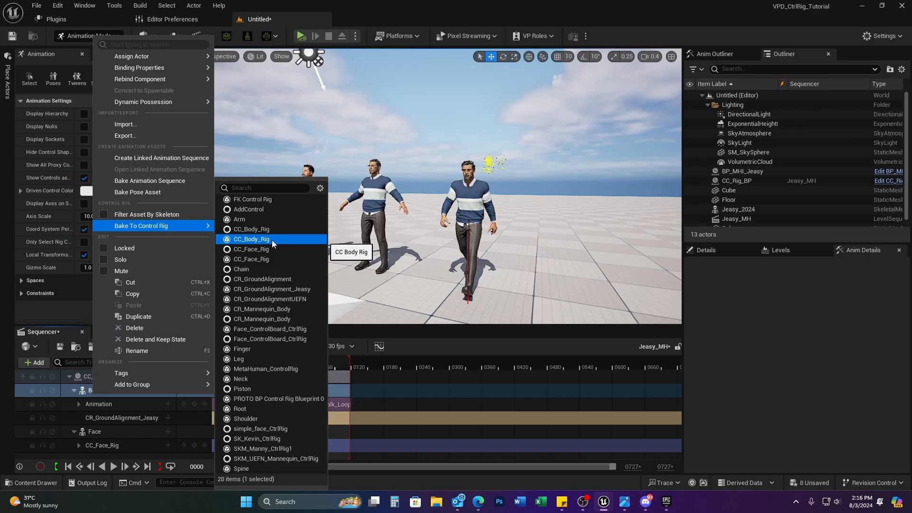
click(271, 241)
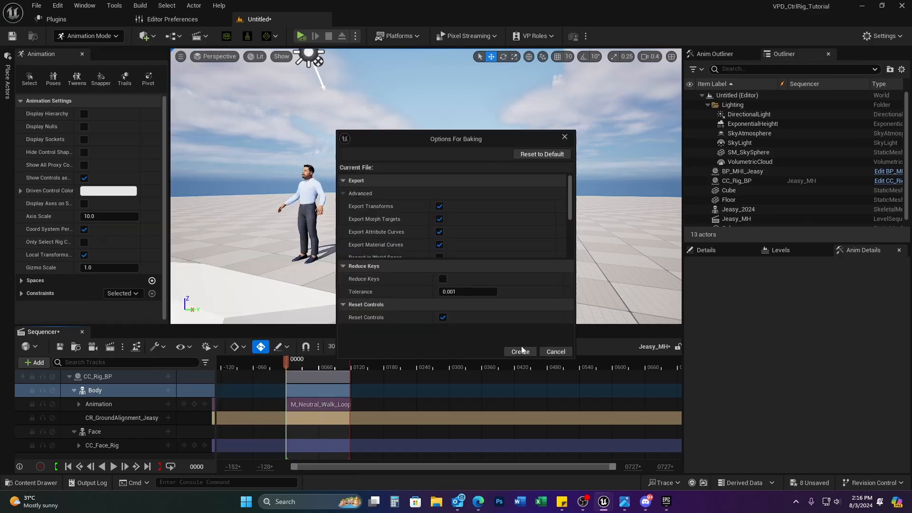
Step: Create the bake onto CC_Body_Rig, delete the original walk Animation track, and scrub to check
click(520, 353)
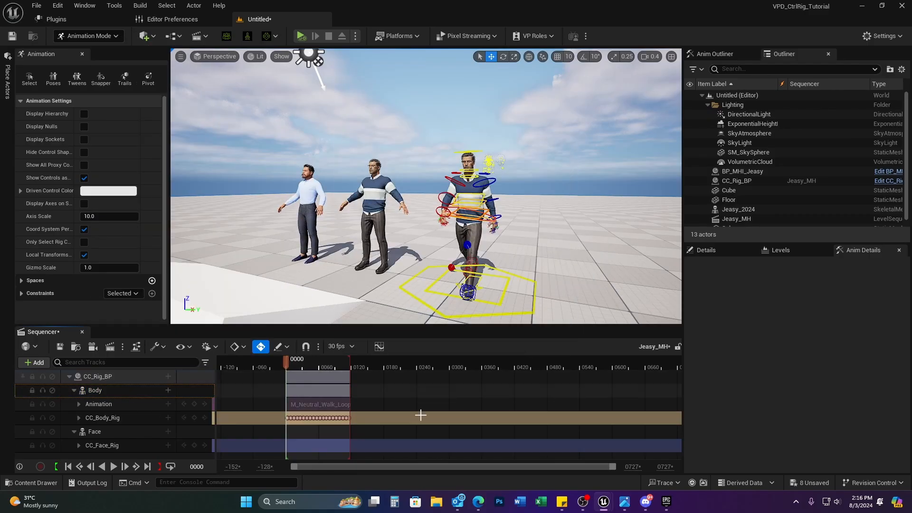
click(95, 405)
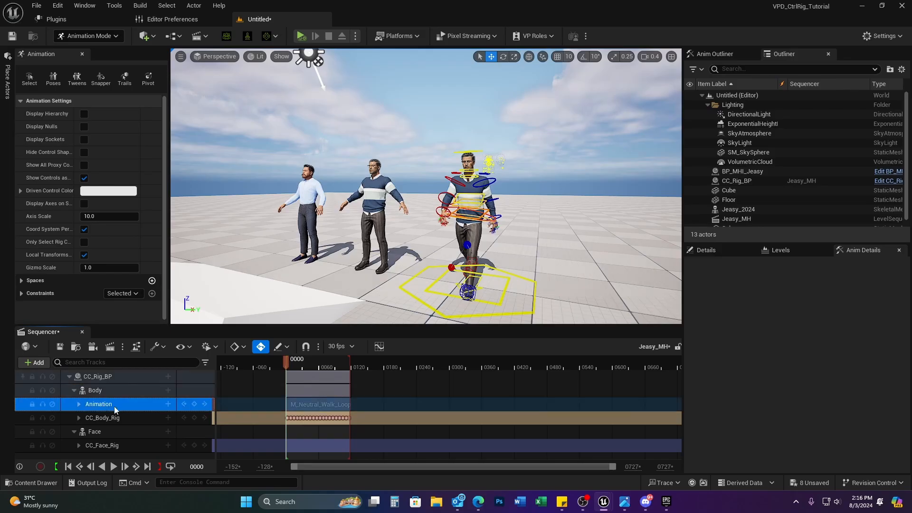
key(Delete)
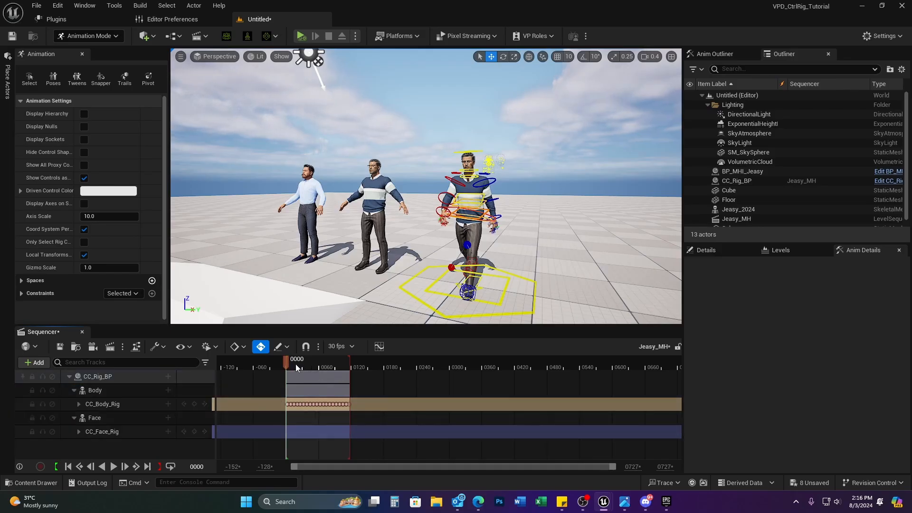
mouse_move(285, 362)
mouse_down()
mouse_move(339, 366)
mouse_move(298, 374)
mouse_up()
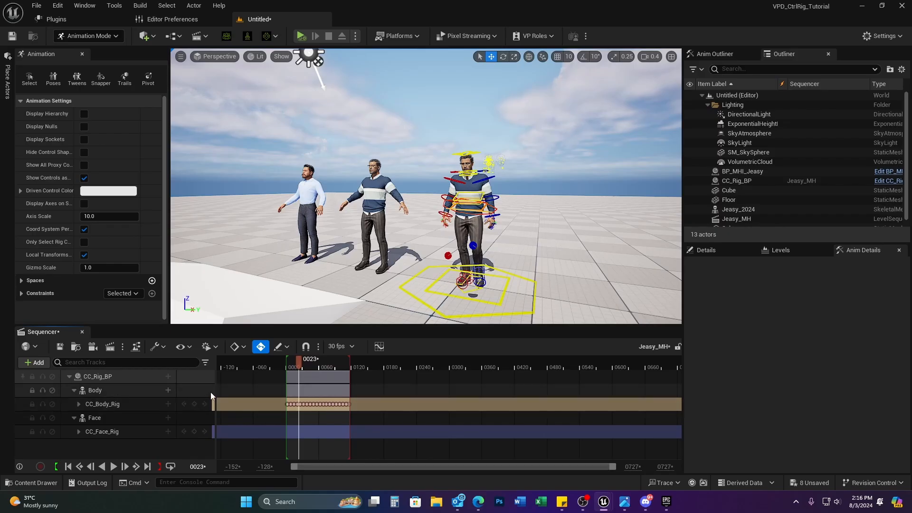
click(168, 391)
Step: Enable Filter Asset By Animatable Controls for the Body track's Control Rig classes and review the list
mouse_move(227, 192)
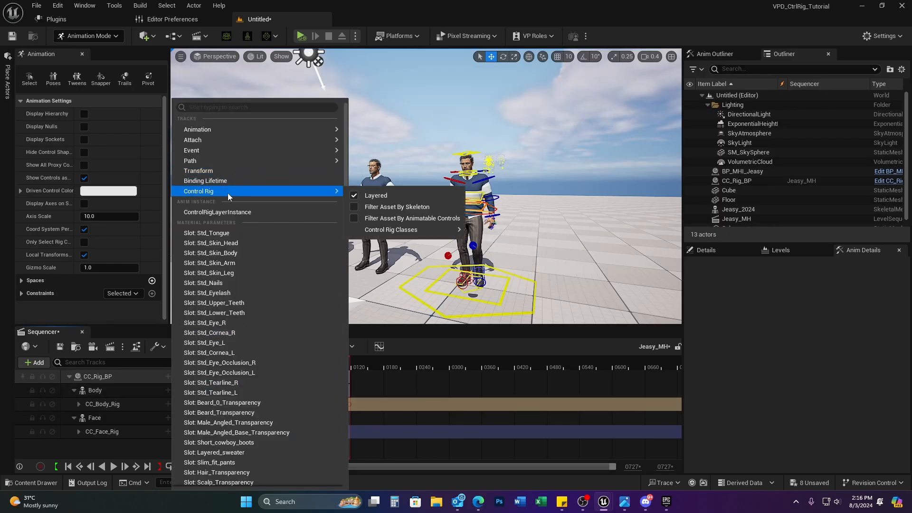
mouse_move(399, 232)
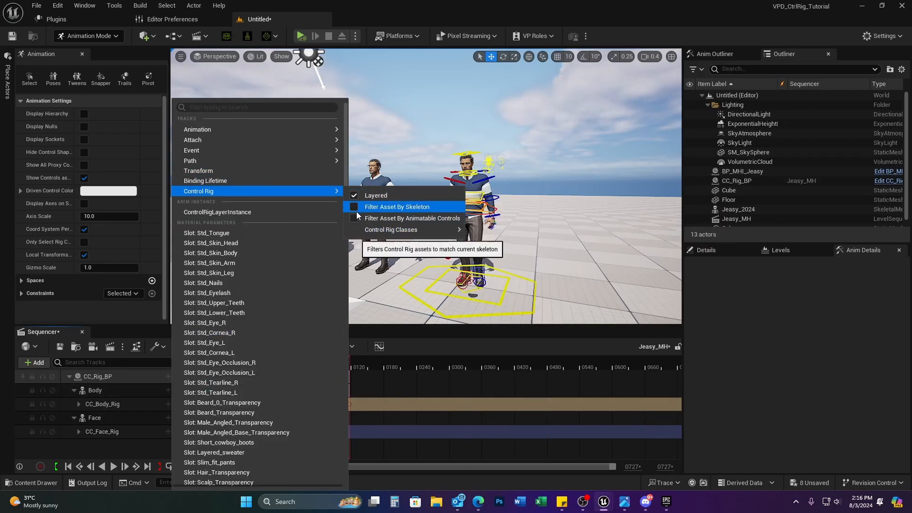
click(403, 218)
mouse_move(428, 229)
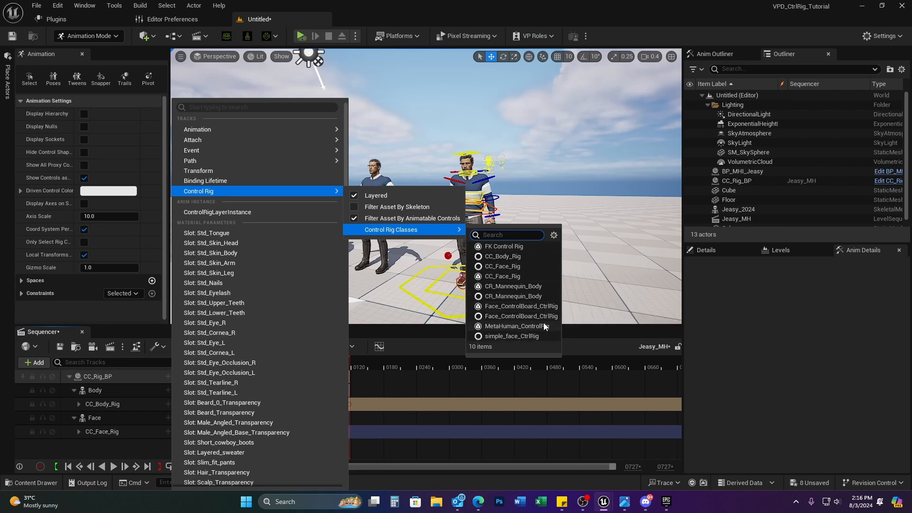
click(125, 390)
click(169, 389)
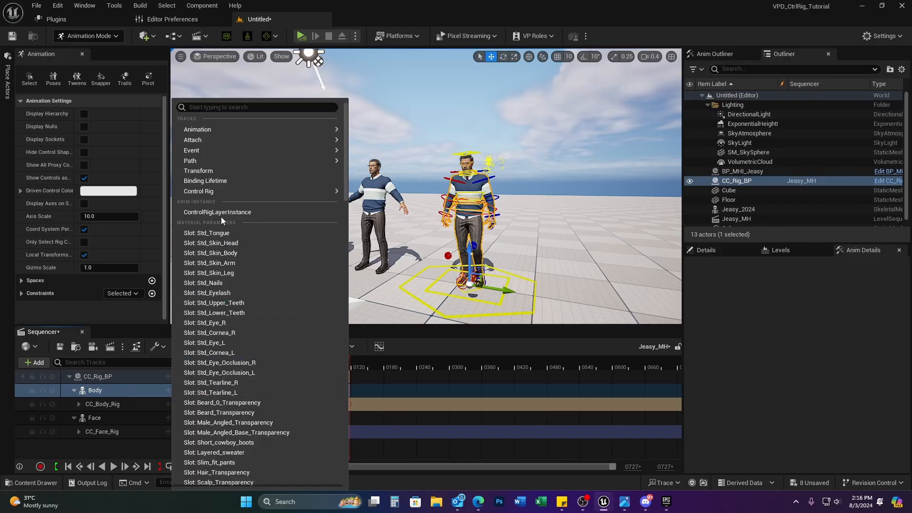
mouse_move(225, 189)
mouse_move(380, 231)
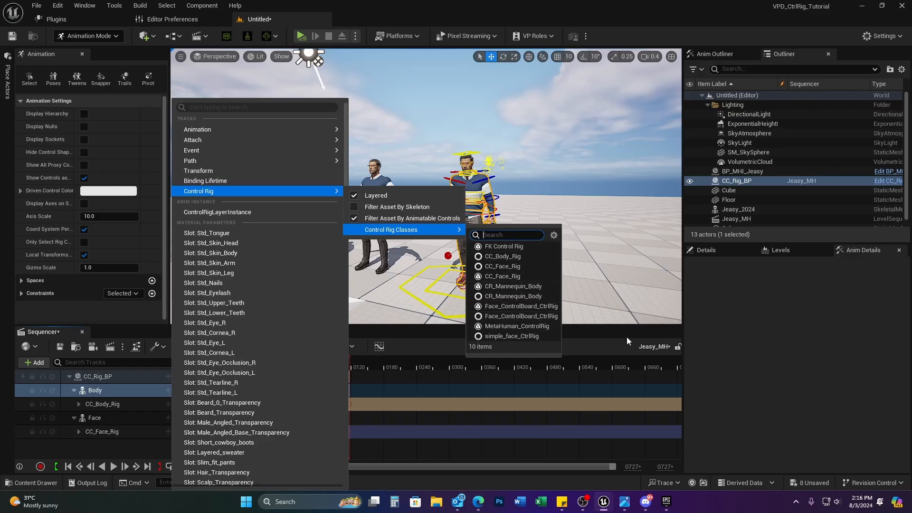
click(583, 376)
Step: Check the pose at frame 0000, then add an Additive section to the CC_Body_Rig track
right_drag(514, 228, 505, 253)
drag(300, 360, 284, 369)
right_drag(509, 262, 525, 231)
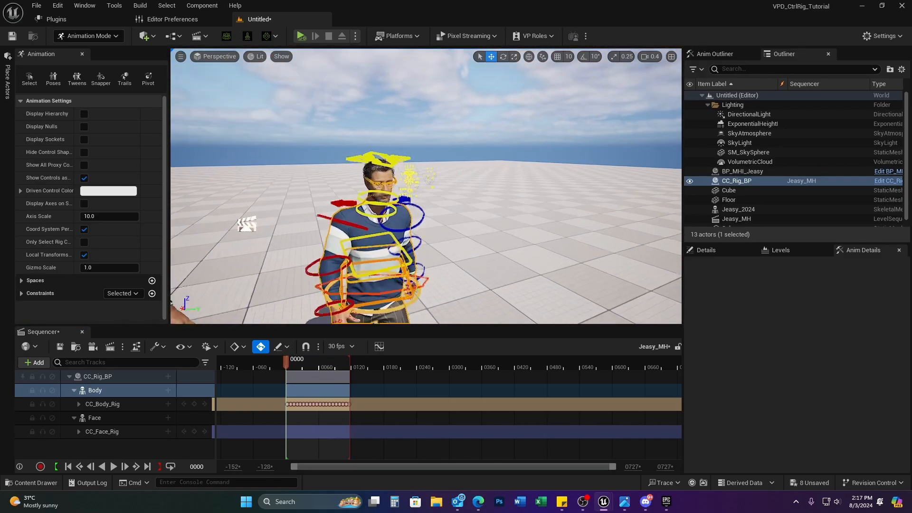
right_drag(441, 166, 433, 168)
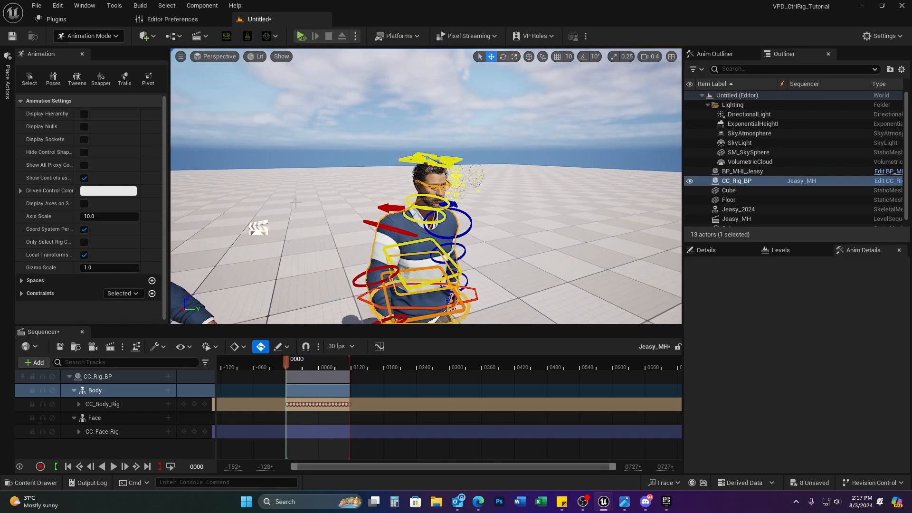
mouse_move(285, 361)
mouse_down()
mouse_move(311, 361)
mouse_move(277, 363)
mouse_up()
click(168, 404)
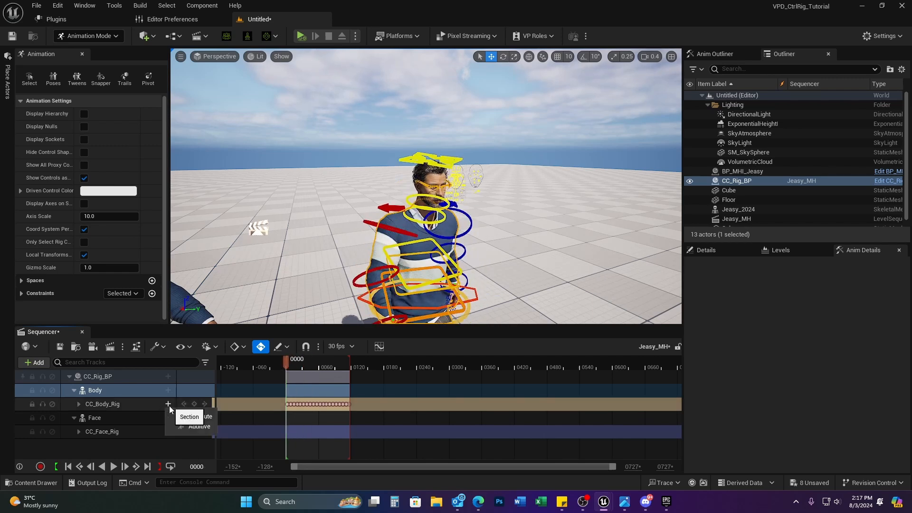
click(198, 426)
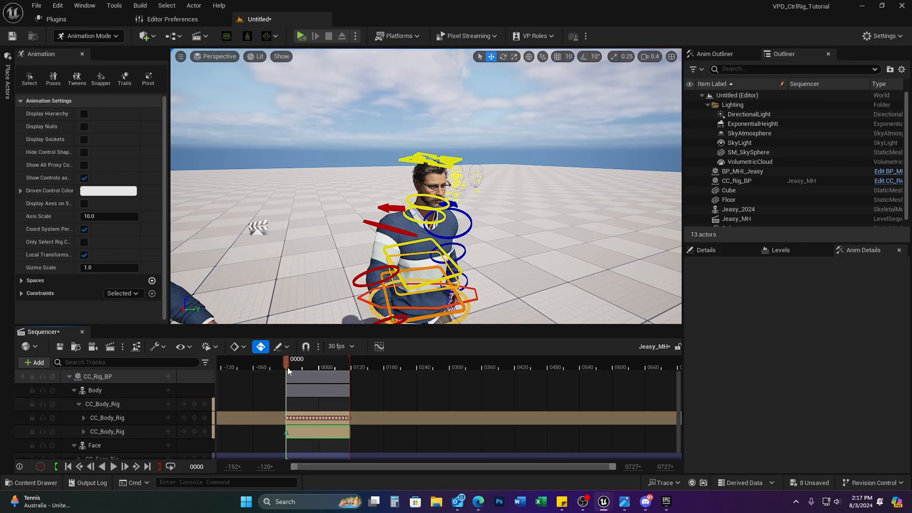
drag(287, 367, 302, 363)
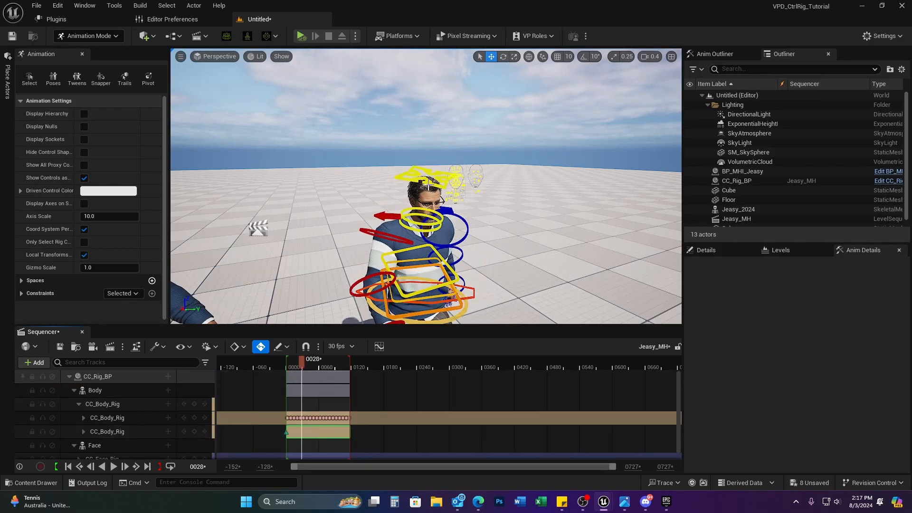
click(427, 186)
key(e)
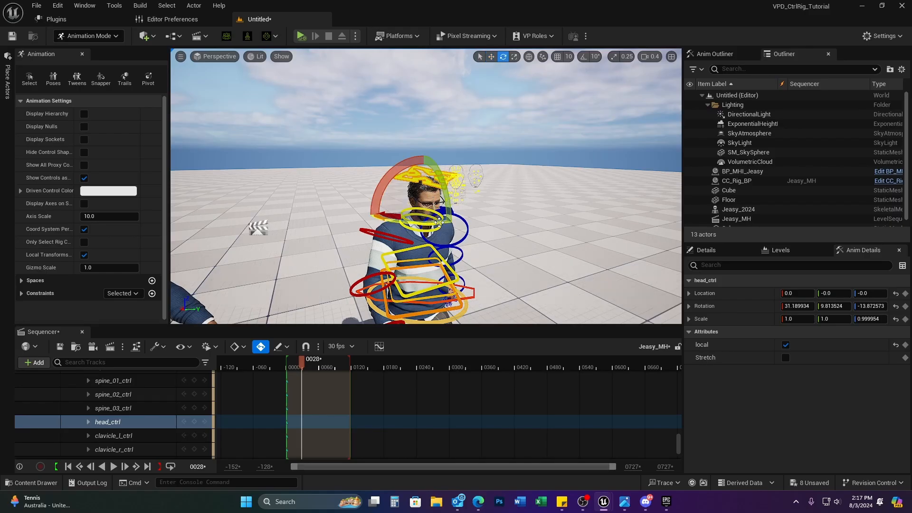
drag(434, 222, 407, 222)
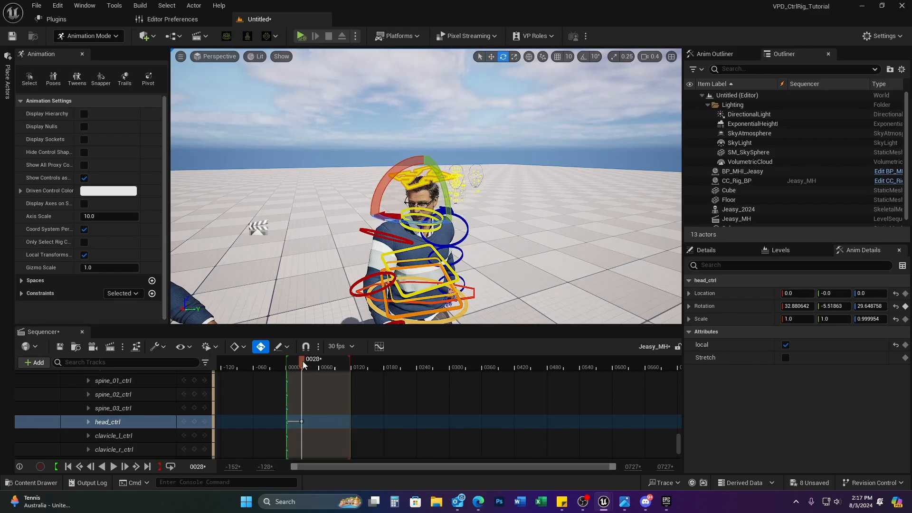
drag(303, 362, 265, 365)
key(space)
key(space)
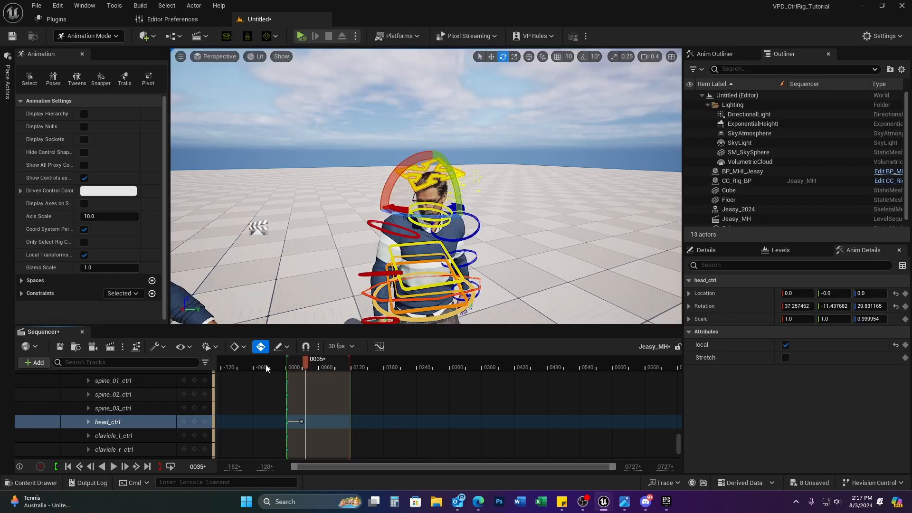
key(ctrl+z)
key(ctrl+z)
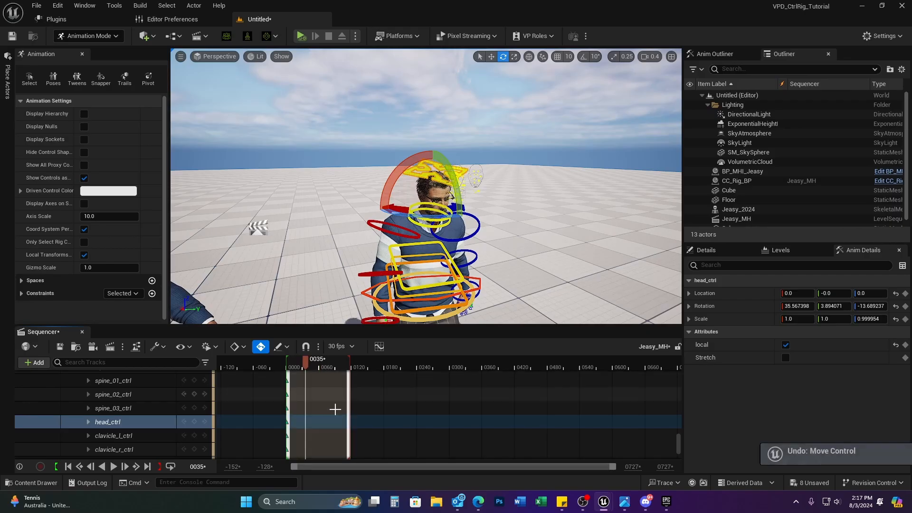
drag(306, 361, 286, 369)
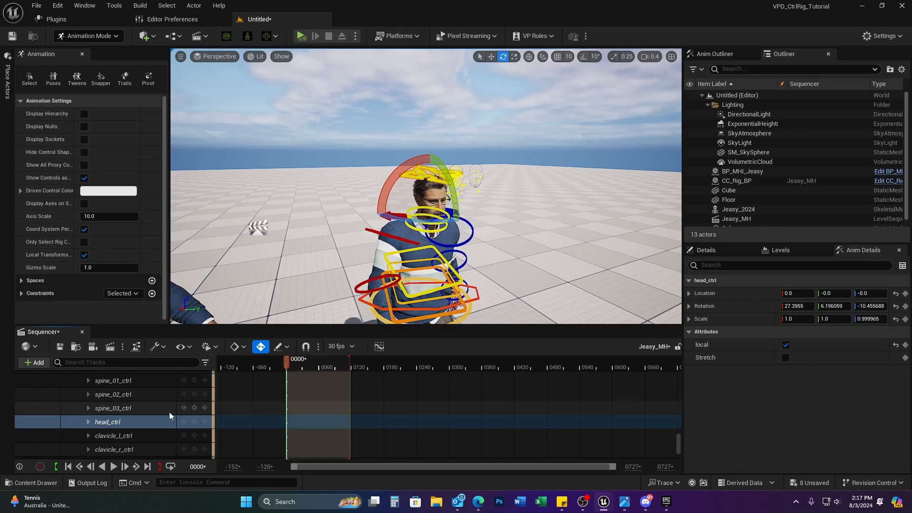
scroll(169, 409, down, 5)
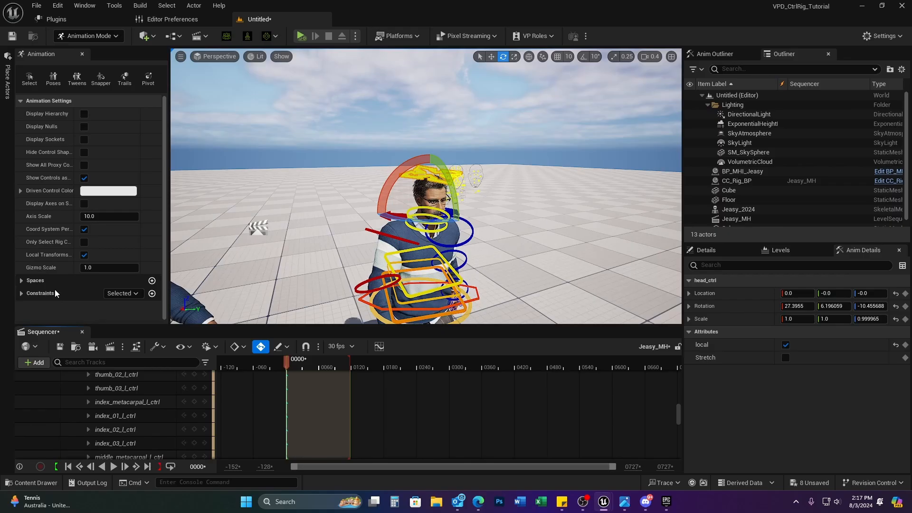
right_drag(293, 232, 392, 221)
key(s)
key(a)
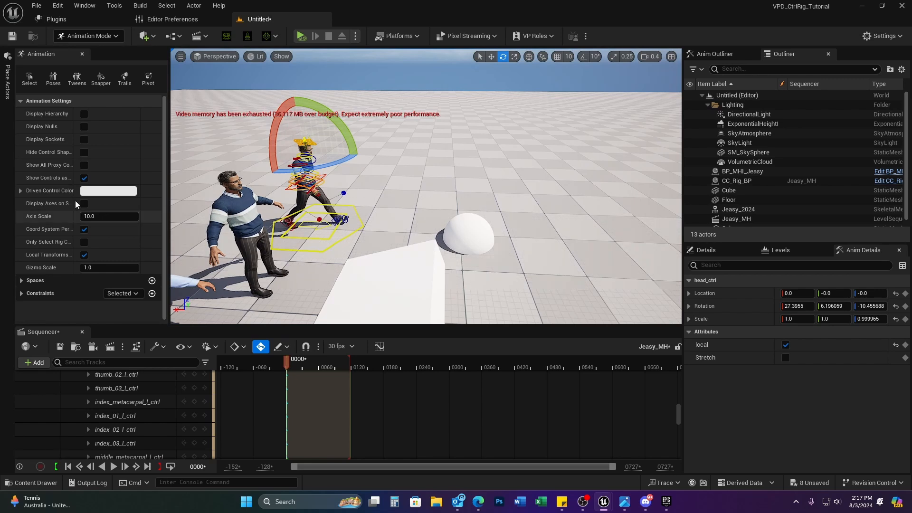
Step: Move the white sphere up and to the right of the character, level with its head
click(470, 233)
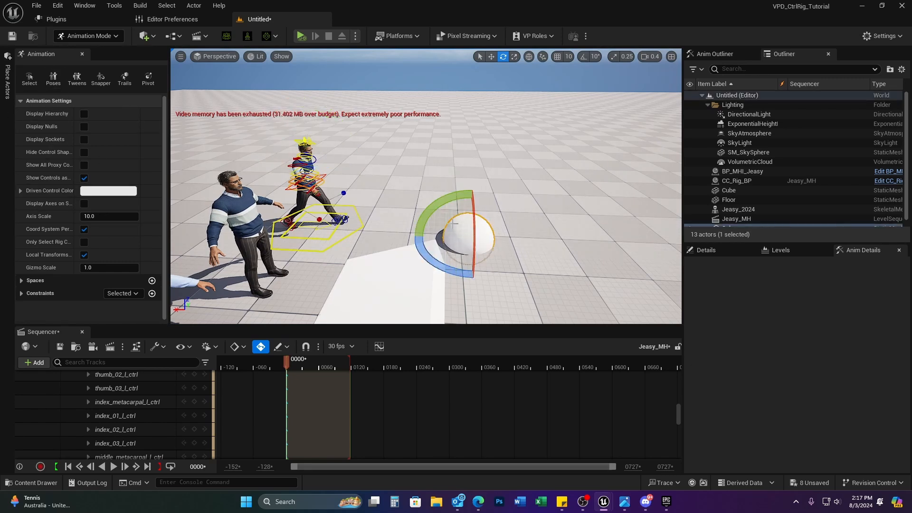
key(w)
drag(470, 210, 332, 145)
key(e)
key(r)
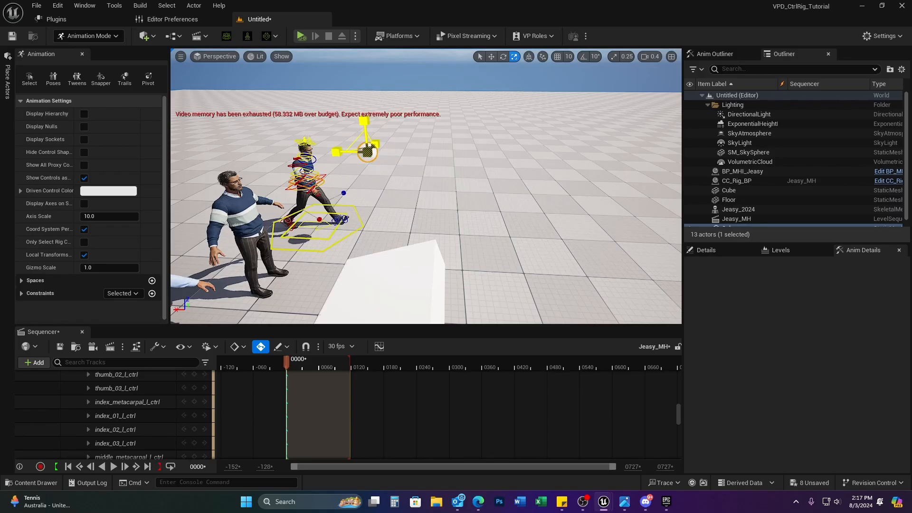
key(f)
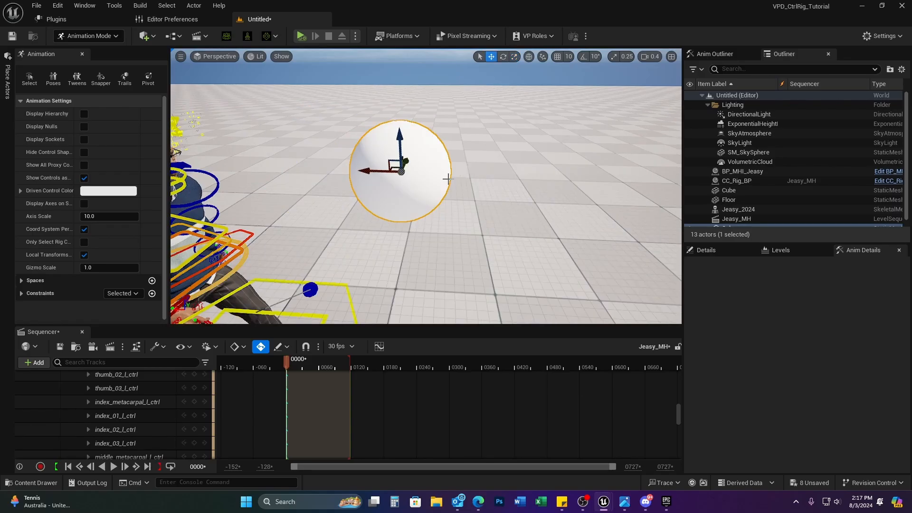
right_drag(451, 179, 472, 189)
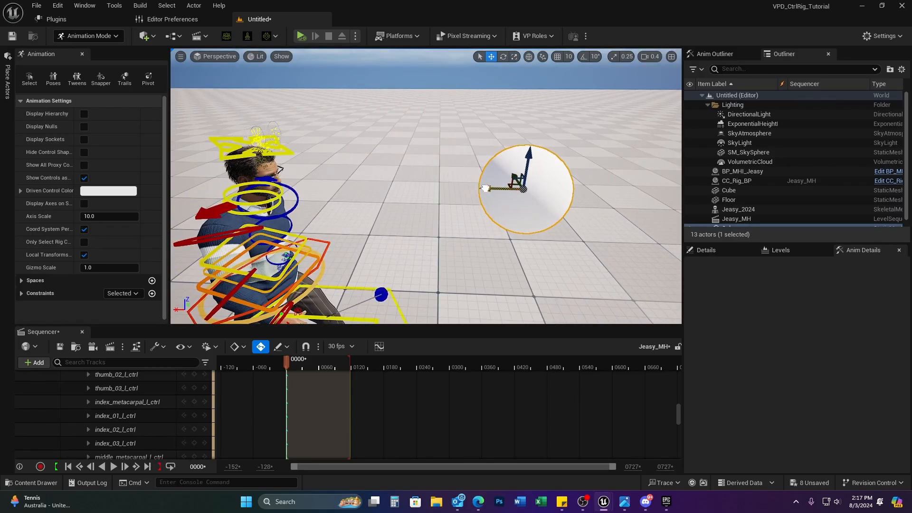
drag(486, 188, 458, 147)
key(r)
key(w)
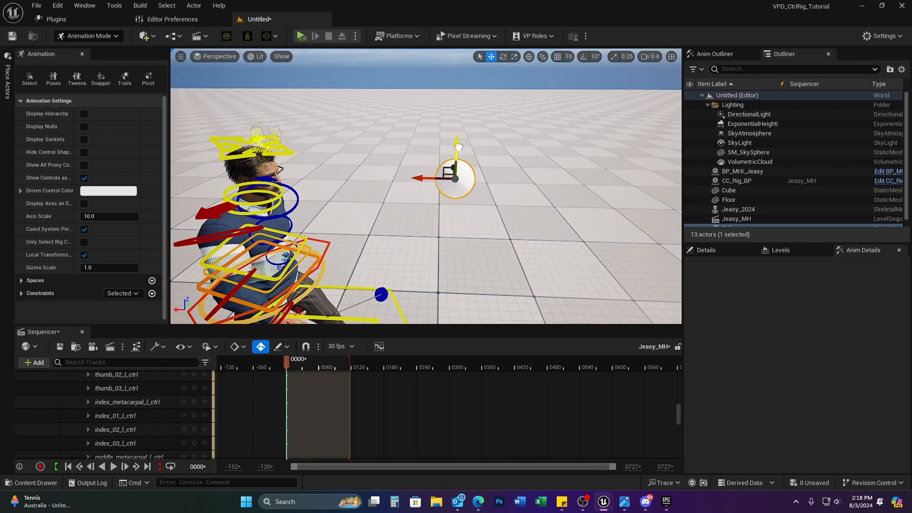
click(284, 152)
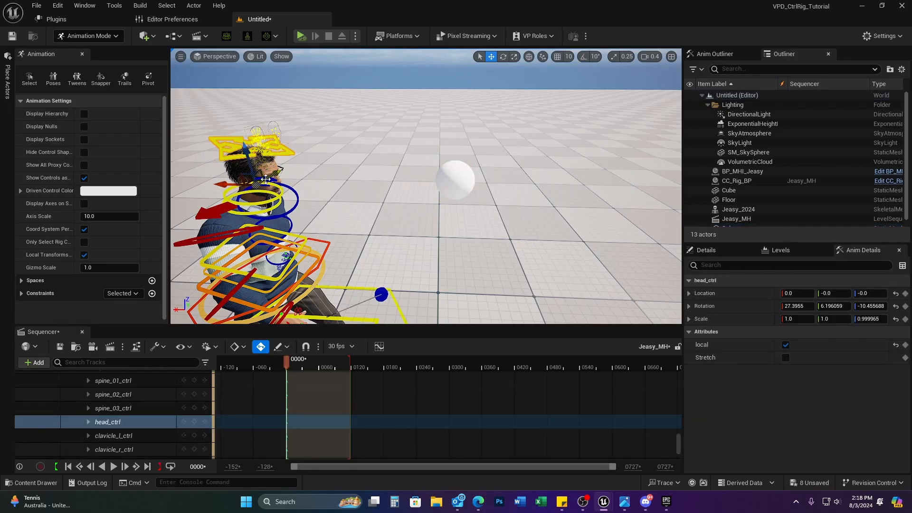
Step: Turn head_ctrl back slightly and fly the view around to the character's front
key(e)
drag(291, 156, 280, 145)
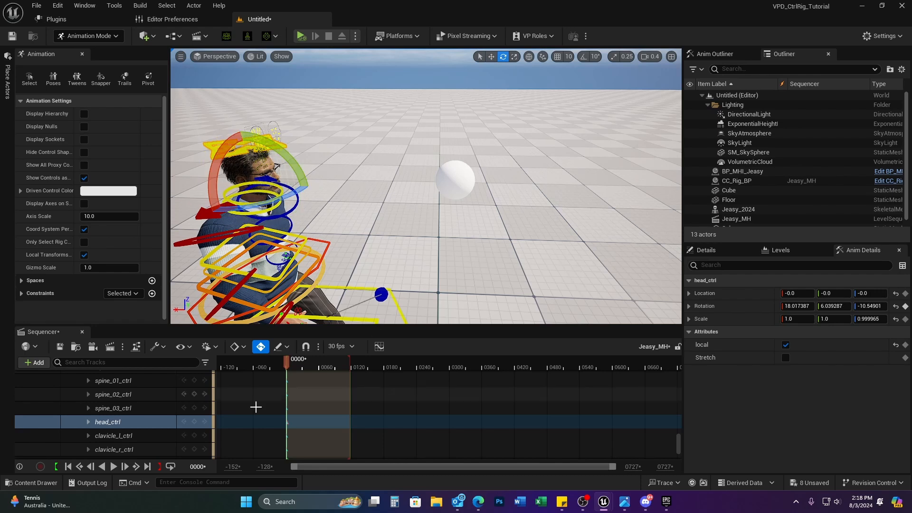
click(449, 184)
right_drag(487, 260, 627, 213)
key(s)
key(d)
key(w)
key(a)
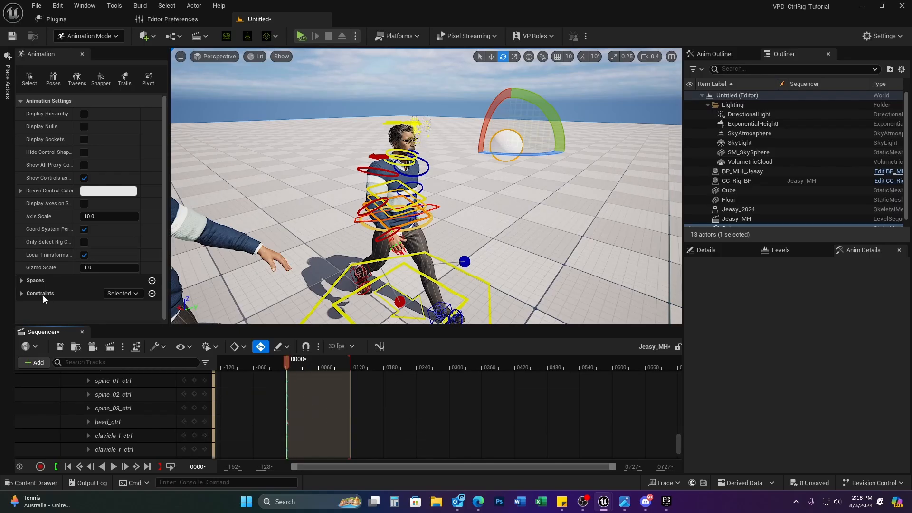
Step: Select head_ctrl at frame 0000 and bring up the new constraint types
click(401, 124)
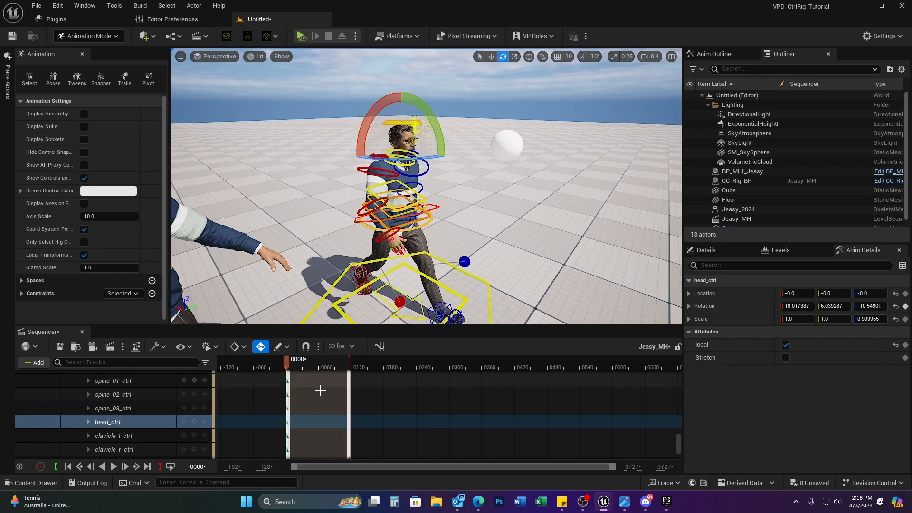
drag(298, 363, 285, 363)
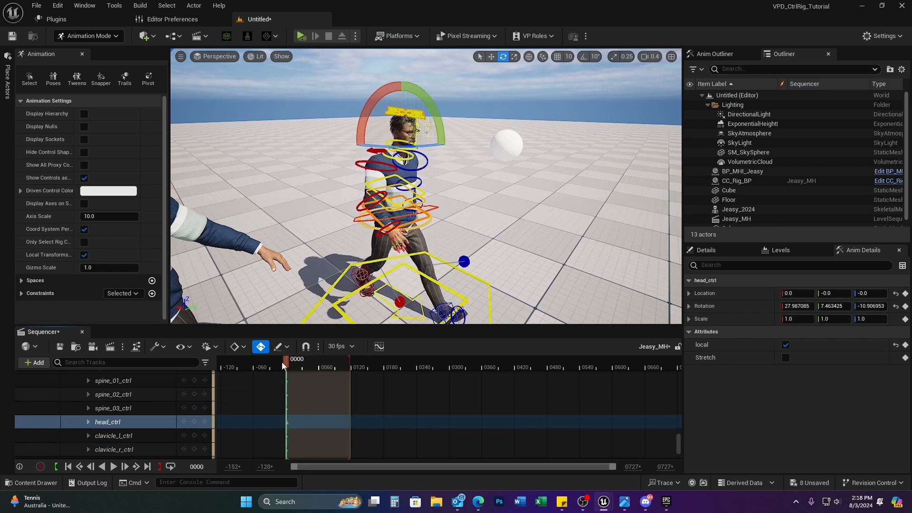
click(151, 294)
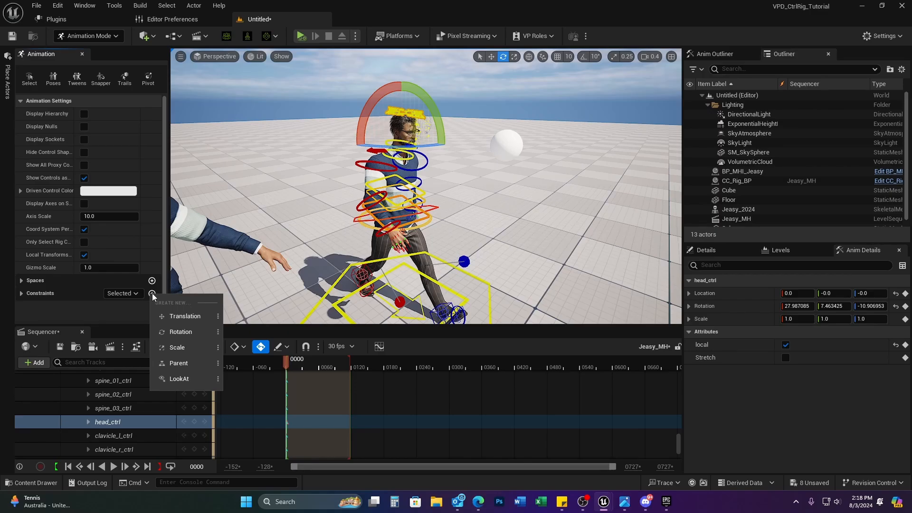
Step: Create a LookAt constraint from head_ctrl to the sphere, then move the sphere beside the head
click(185, 380)
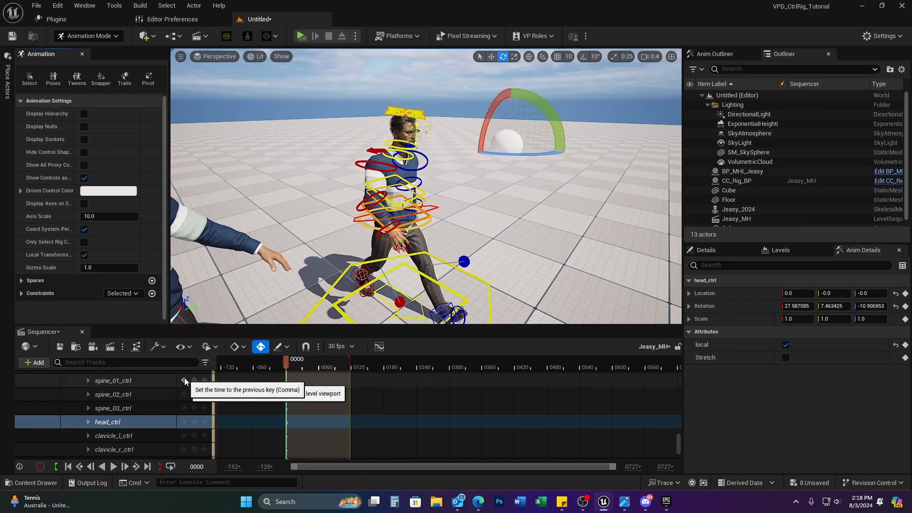
click(513, 137)
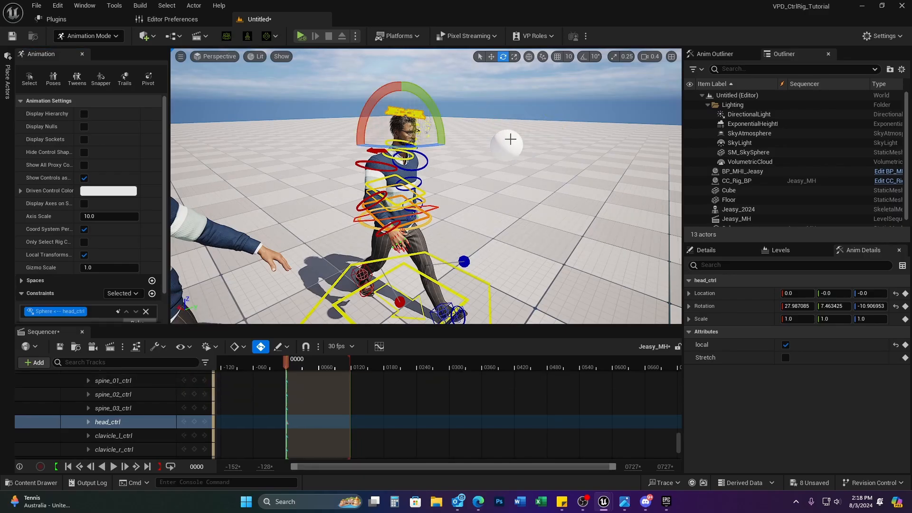
click(511, 141)
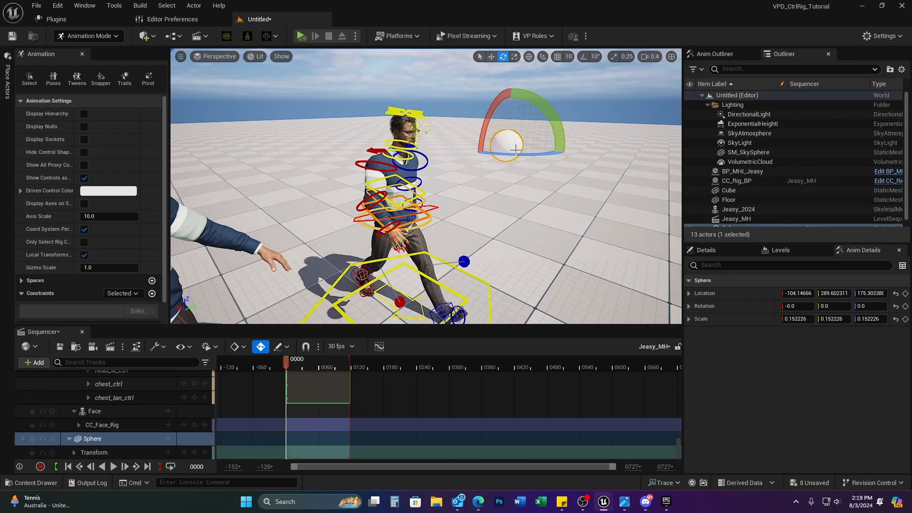
key(w)
drag(506, 145, 555, 127)
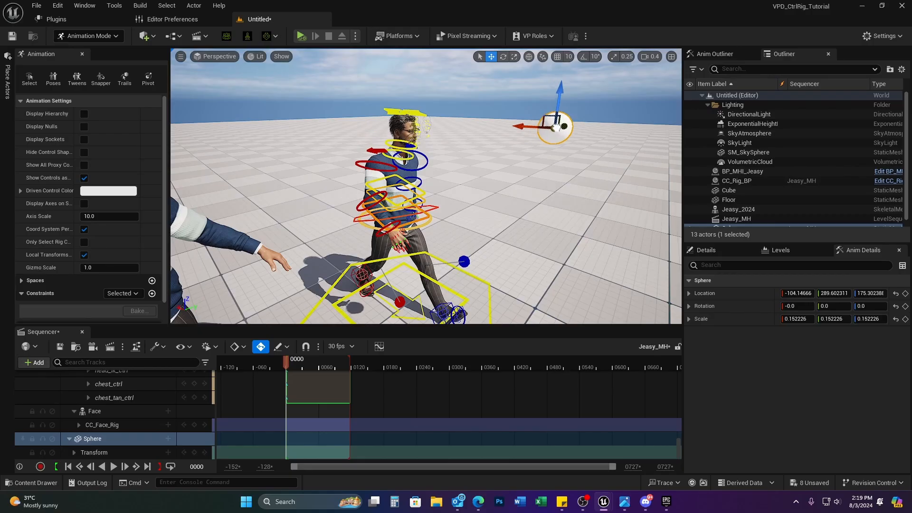
Step: Undo the sphere's move, scroll the track list to the top, and collapse Body and CC_Rig_BP
key(ctrl+z)
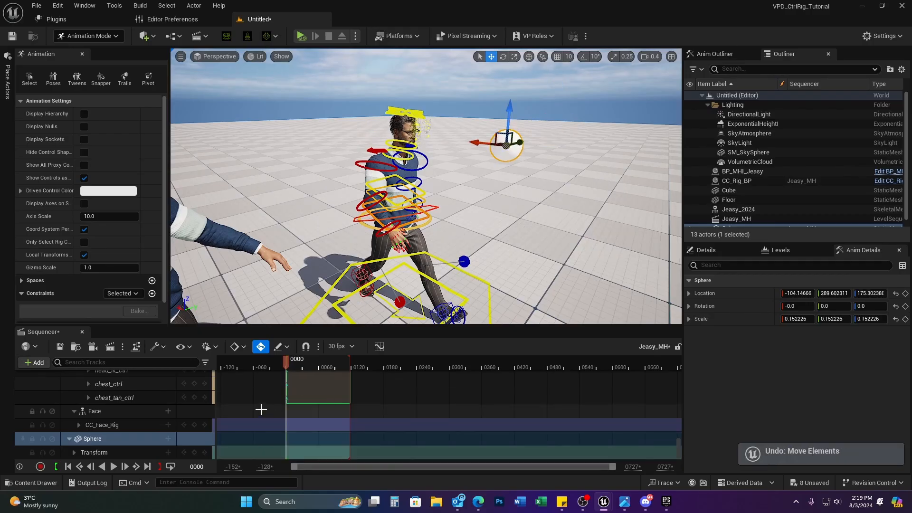
scroll(154, 413, up, 3)
scroll(156, 409, up, 10)
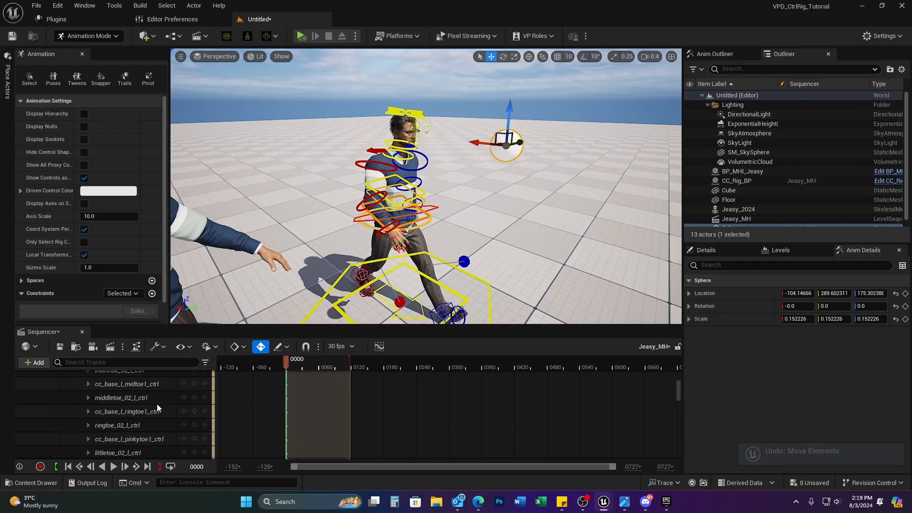
click(74, 390)
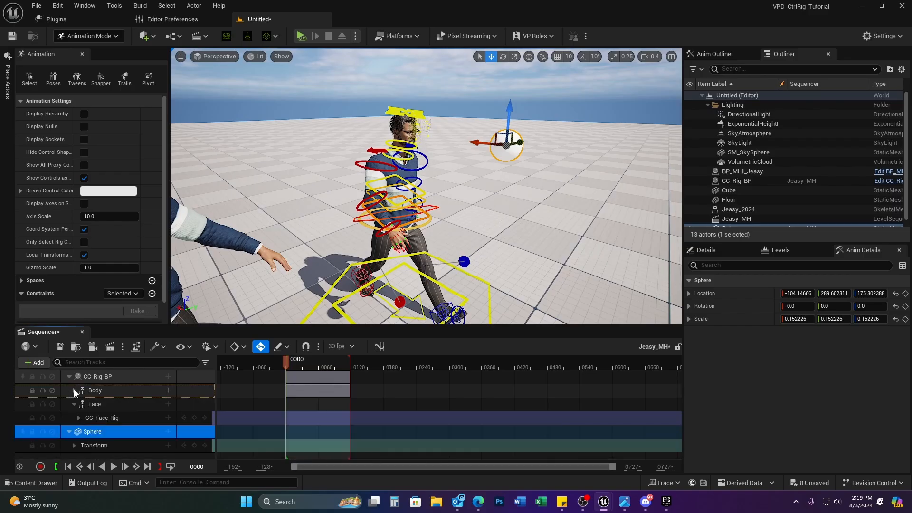
click(70, 376)
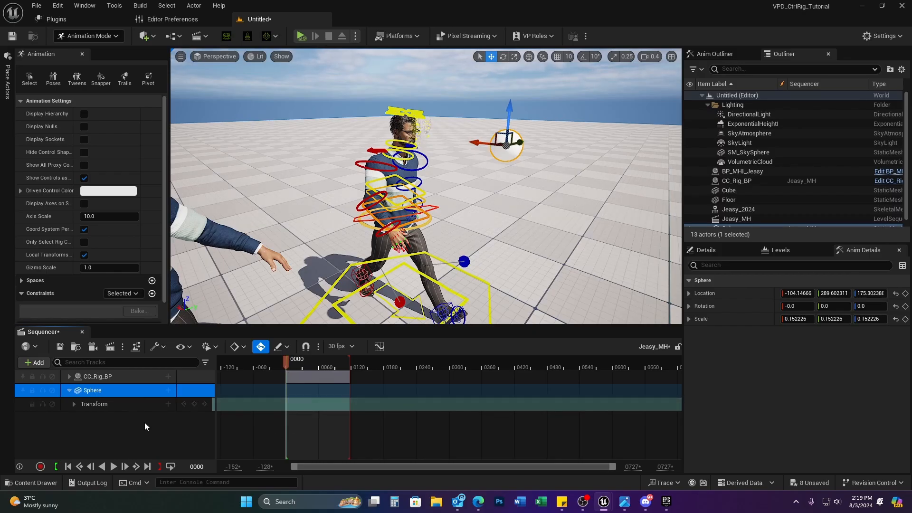
Step: Key the Sphere's Transform at frame 0000, undoing a stray selection and reselecting the sphere
click(194, 404)
drag(284, 363, 304, 360)
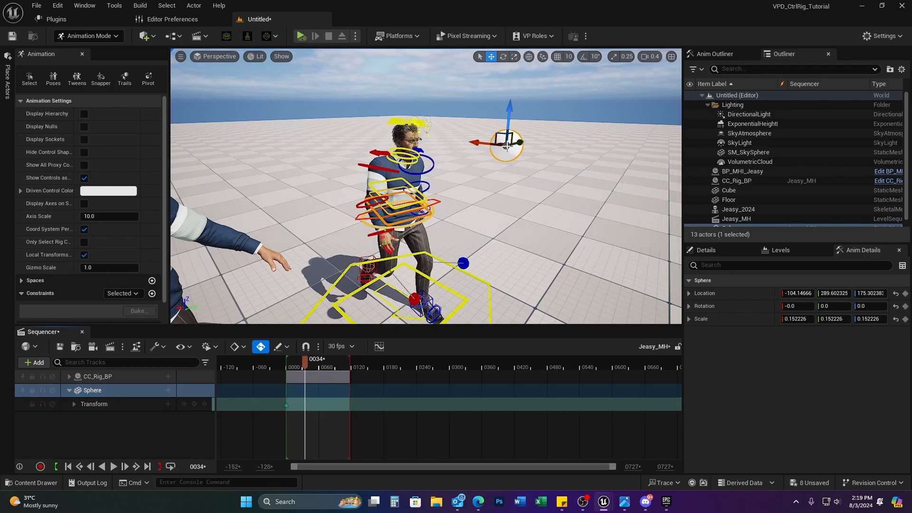
right_drag(507, 147, 375, 164)
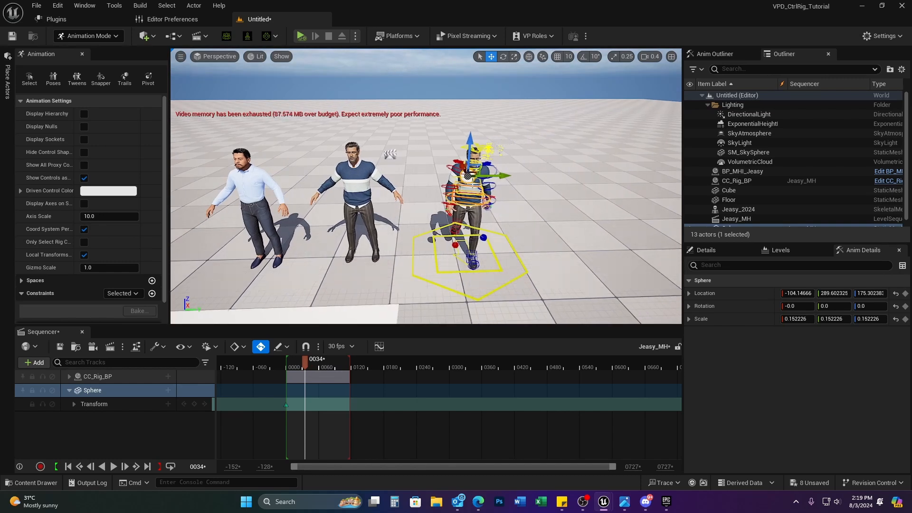
key(comma)
click(473, 181)
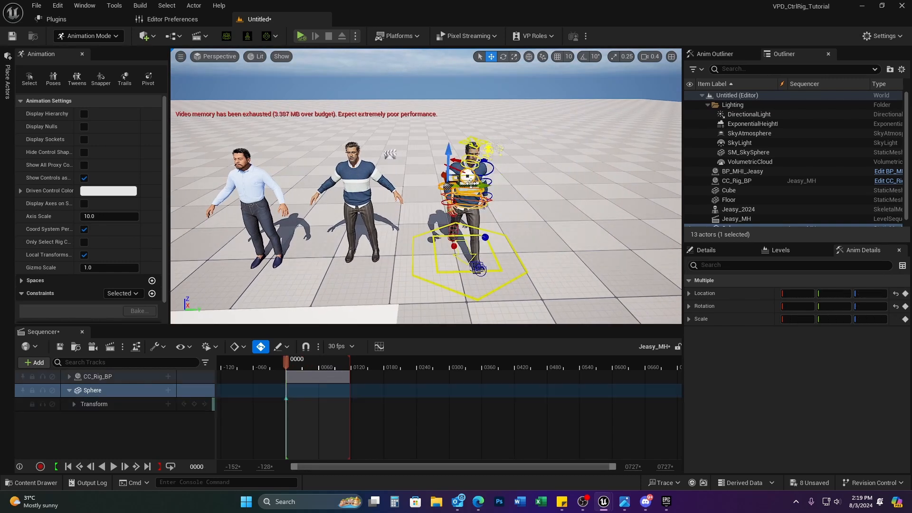
key(ctrl+z)
key(ctrl+z)
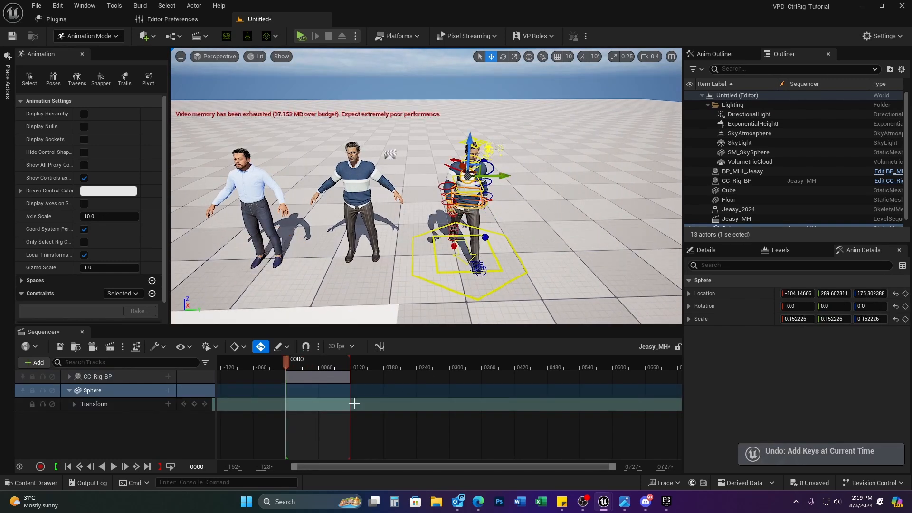
click(194, 404)
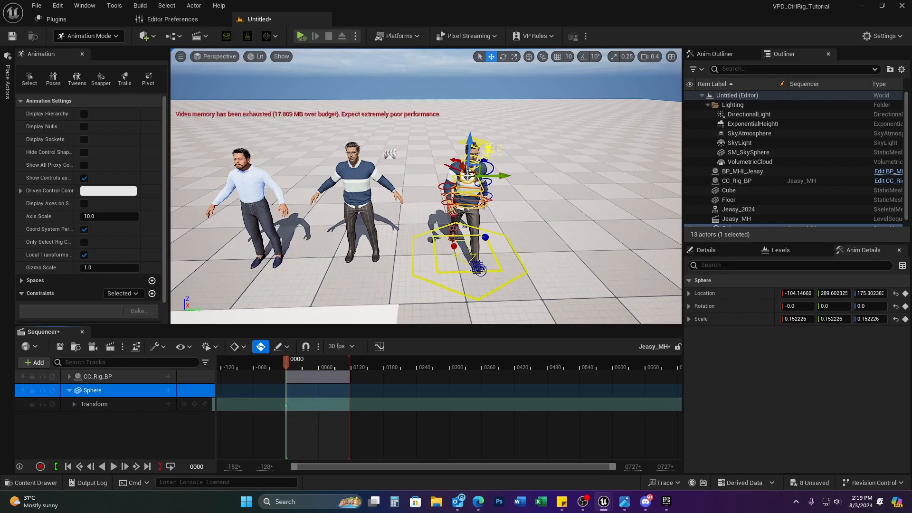
click(540, 231)
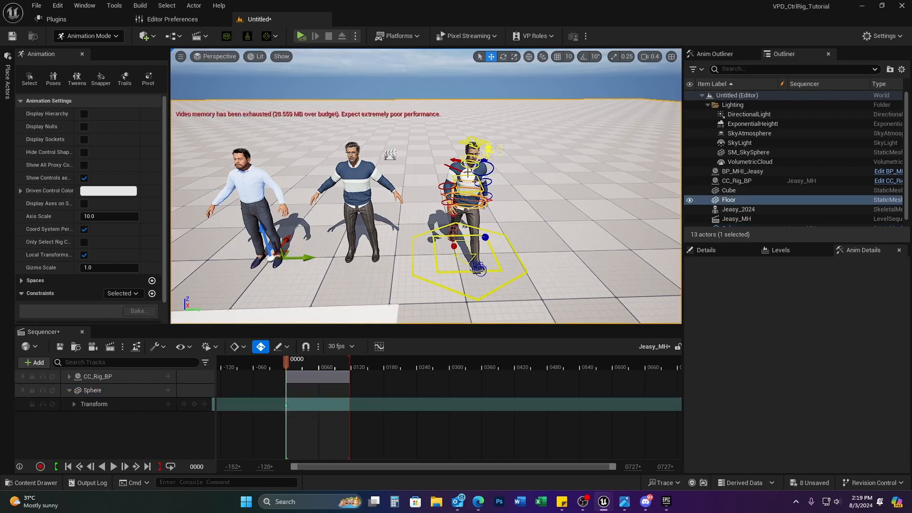
click(468, 174)
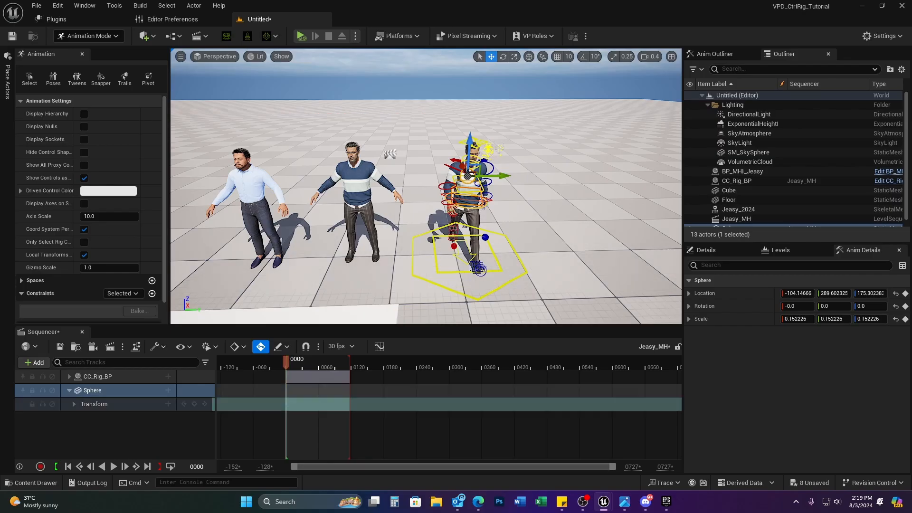
Step: Move the sphere toward the character and remove the mistaken Sphere <-- head_ctrl constraint
key(ctrl+z)
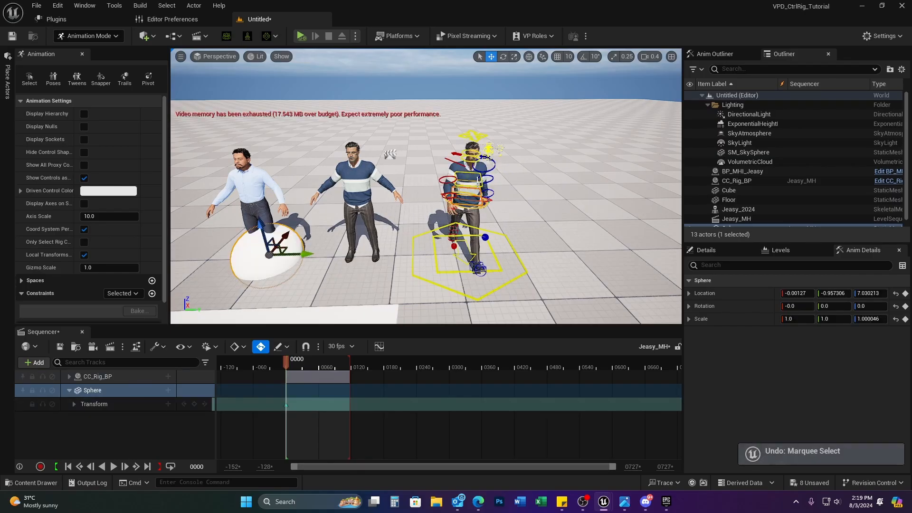
key(ctrl+y)
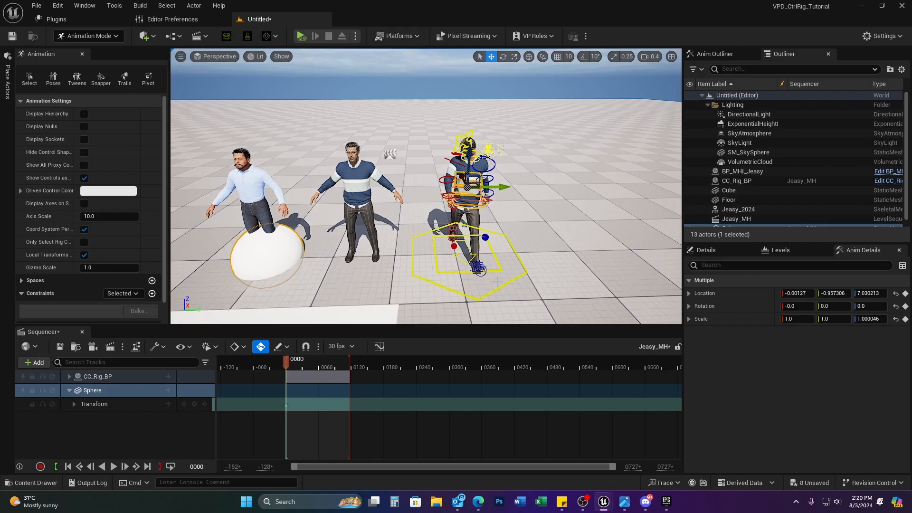
key(ctrl+z)
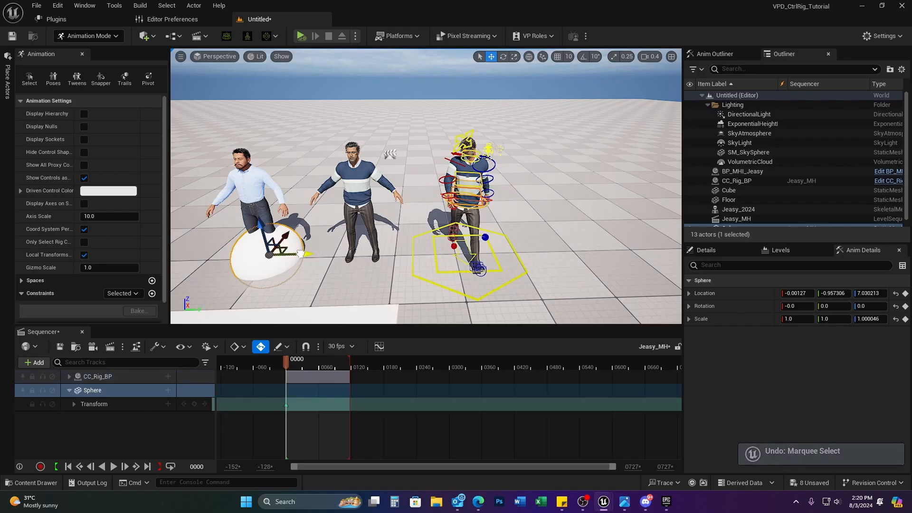
drag(301, 253, 535, 244)
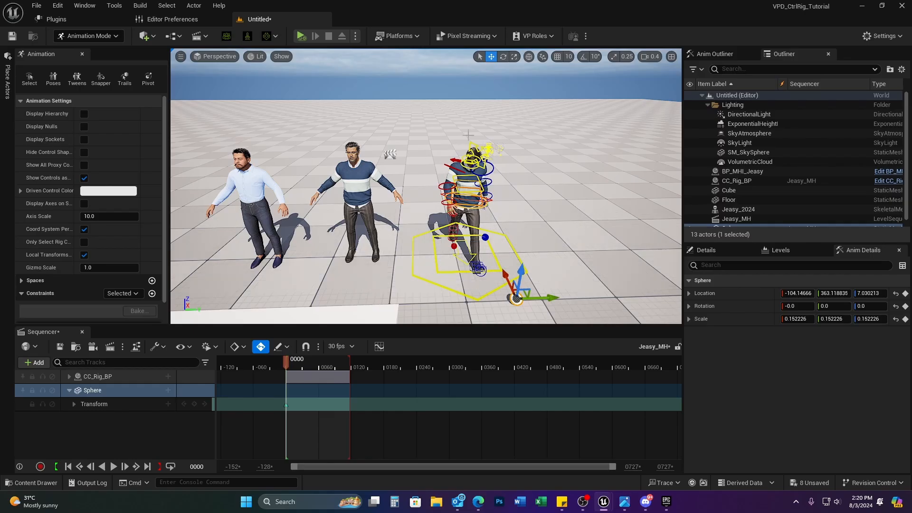
click(469, 145)
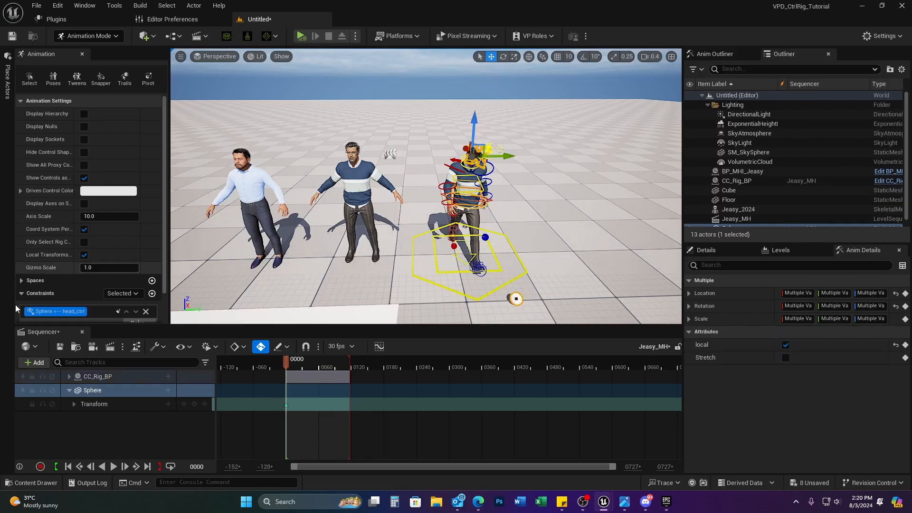
click(146, 311)
Step: Raise the sphere to head height and place it on the character
click(95, 391)
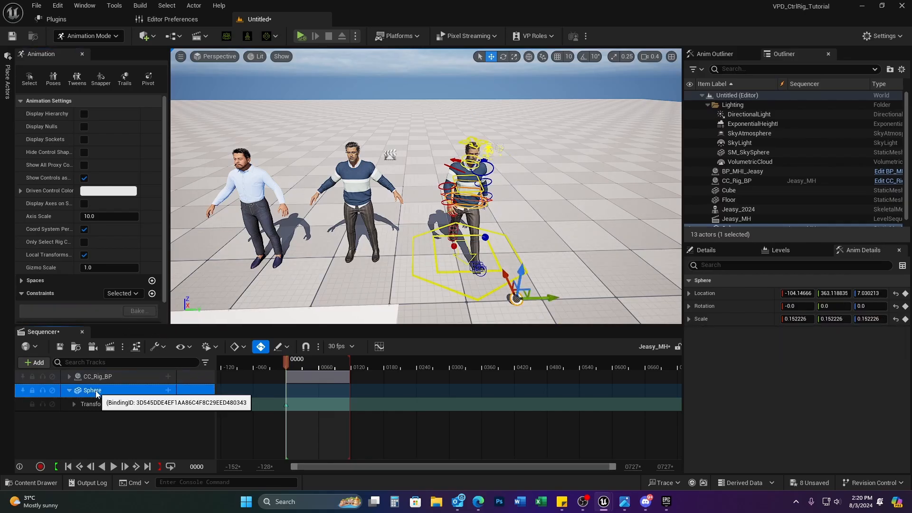
drag(521, 273, 542, 152)
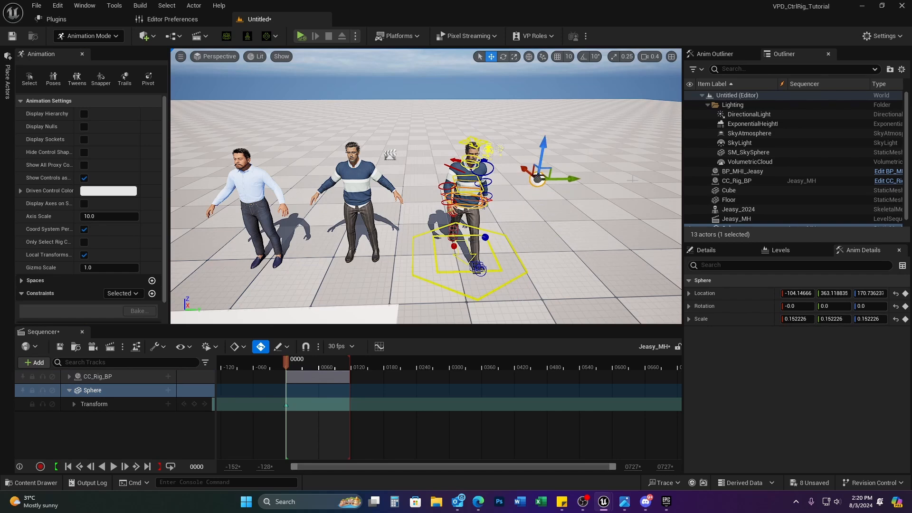
drag(571, 179, 515, 190)
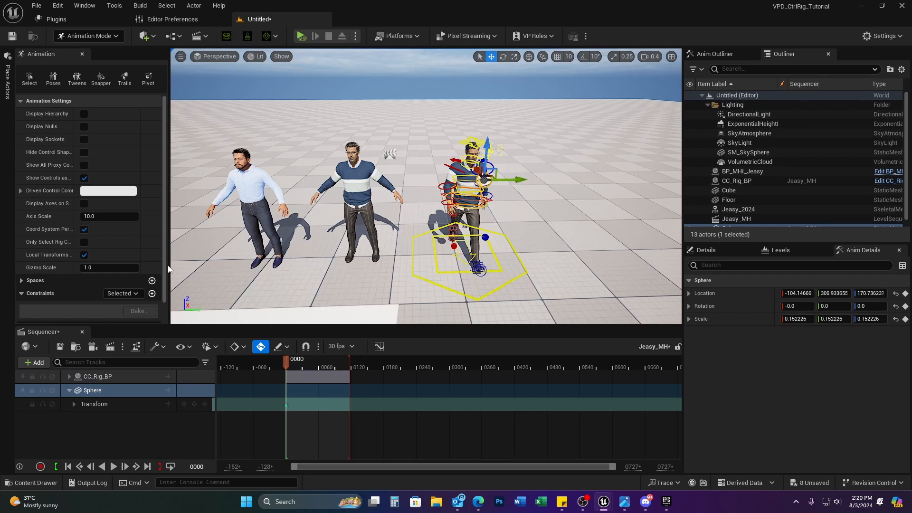
right_drag(455, 128, 458, 125)
right_drag(459, 209, 475, 190)
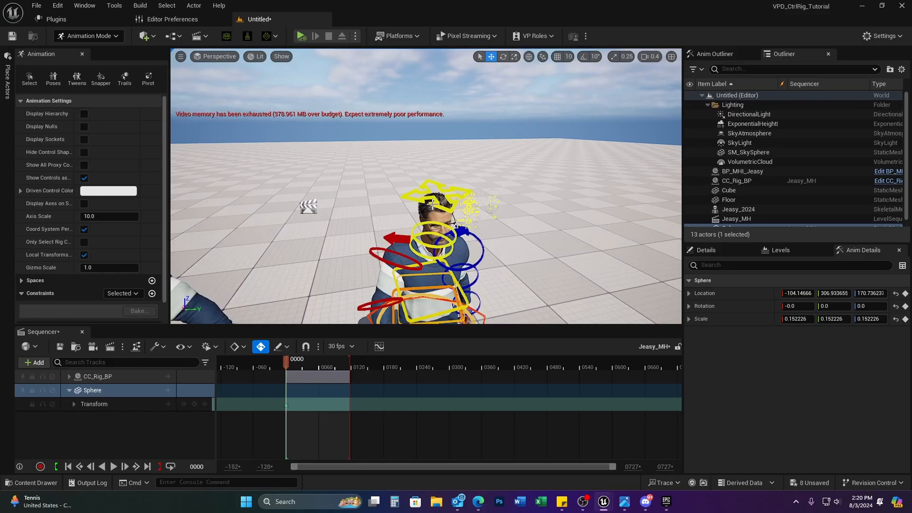
Step: Add a LookAt constraint on head_ctrl with the Sphere as its target
click(407, 199)
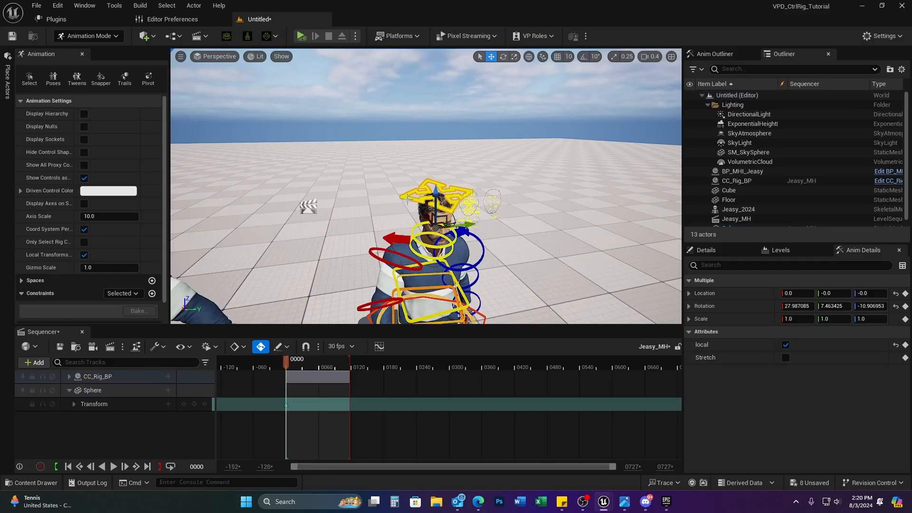
click(152, 293)
click(184, 378)
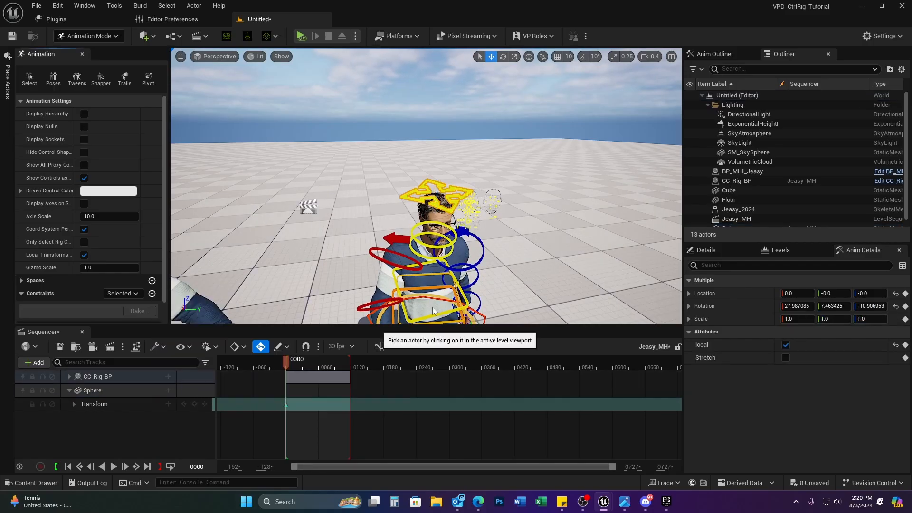
right_drag(772, 274, 622, 306)
click(437, 228)
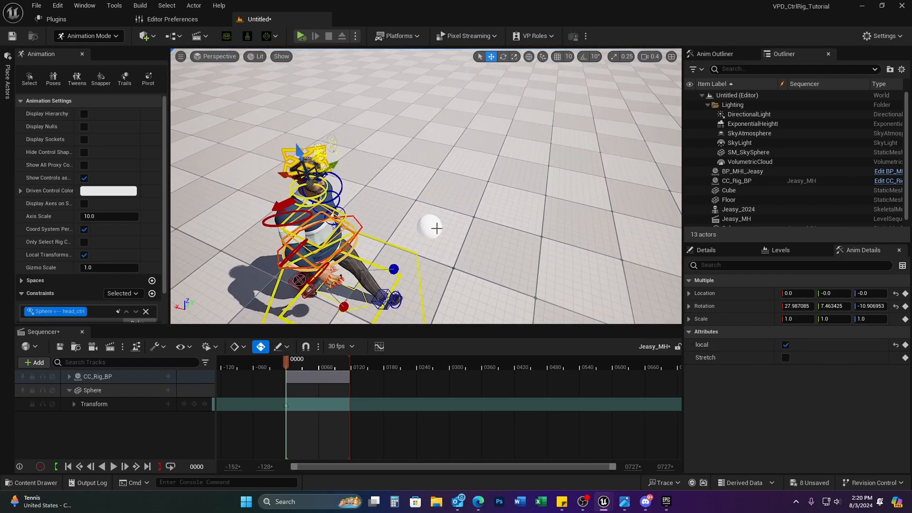
click(429, 227)
Step: Move the sphere to test that the head follows it, then undo the trial move
drag(429, 227, 400, 221)
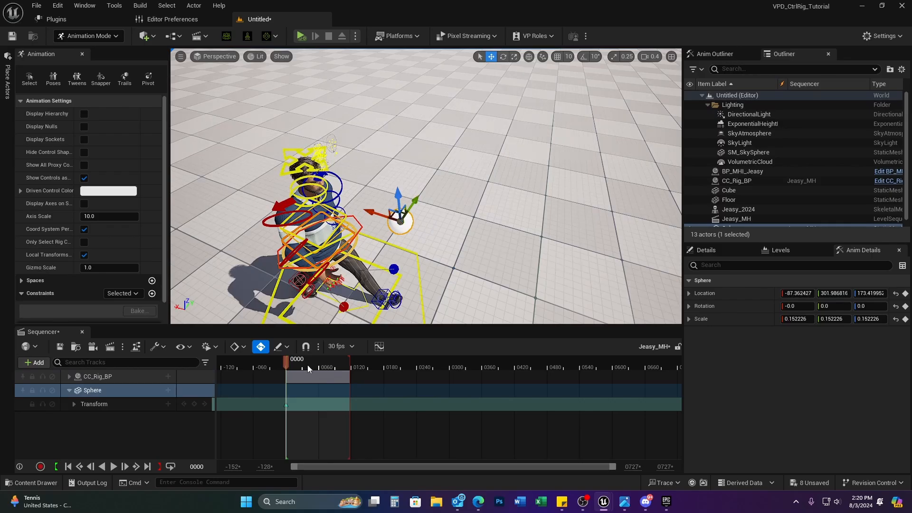
drag(306, 359, 322, 362)
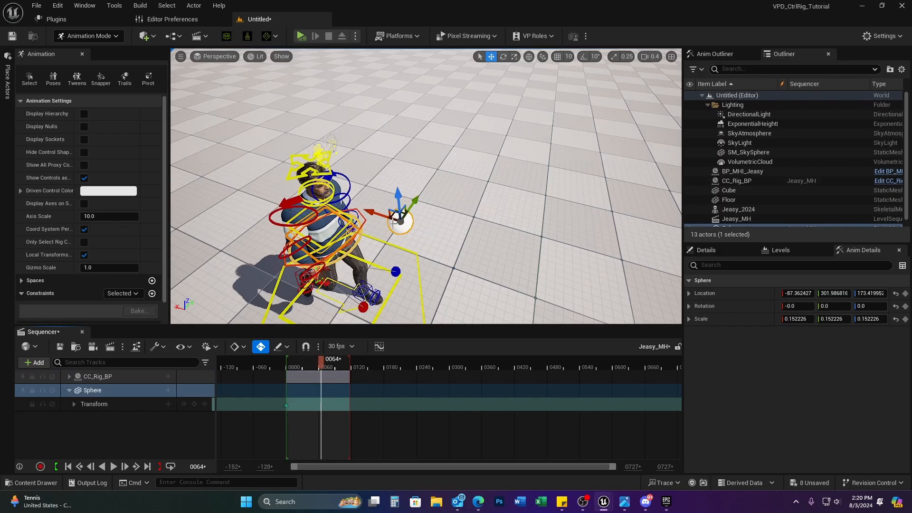
key(Up)
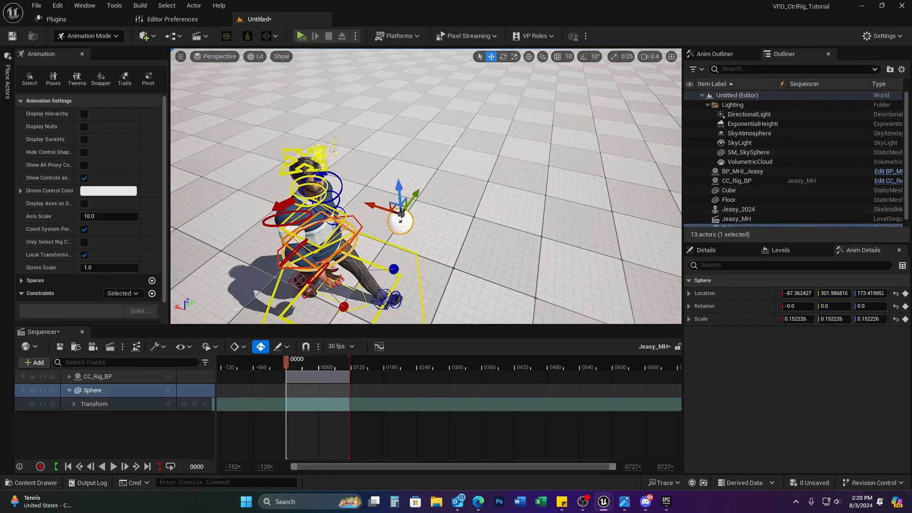
drag(412, 201, 343, 296)
right_drag(342, 297, 313, 311)
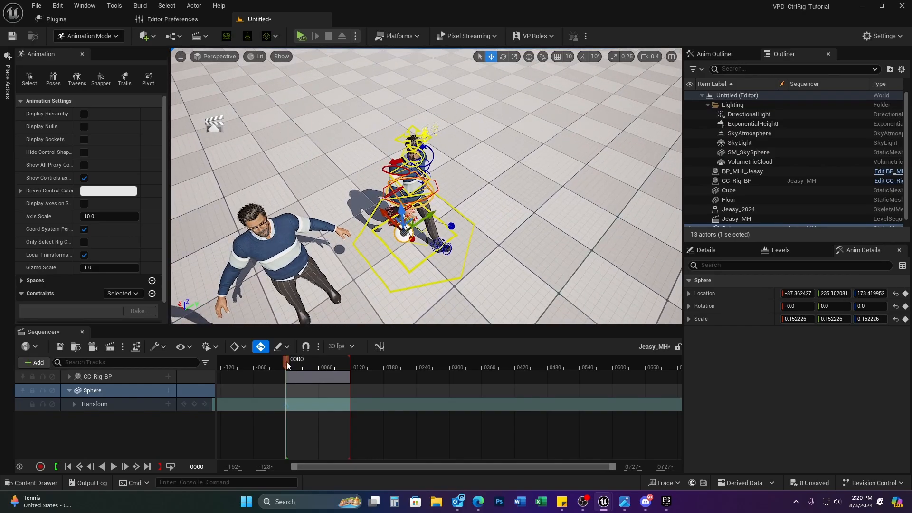
key(ctrl+z)
Step: Key the sphere near the feet at frame 0053 and raised at 0095, and extend the range to about 0190
drag(289, 360, 317, 359)
drag(460, 194, 411, 227)
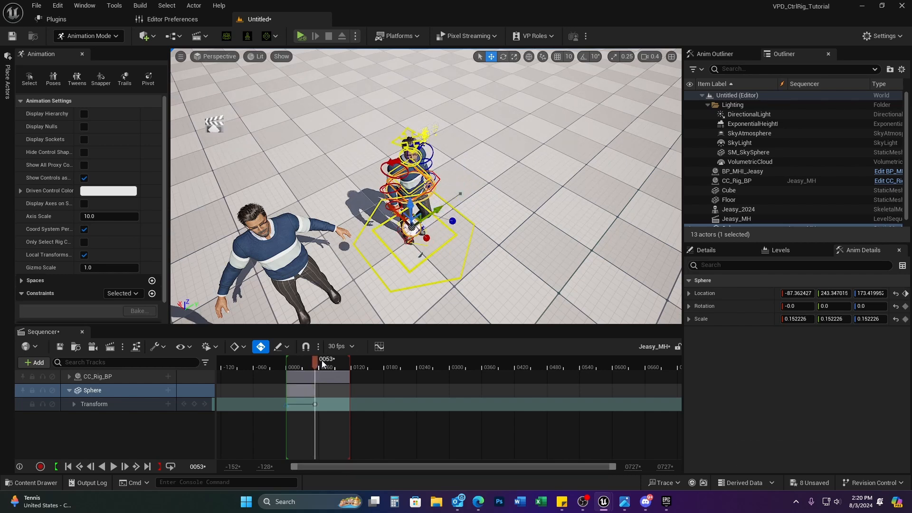
drag(317, 364, 339, 360)
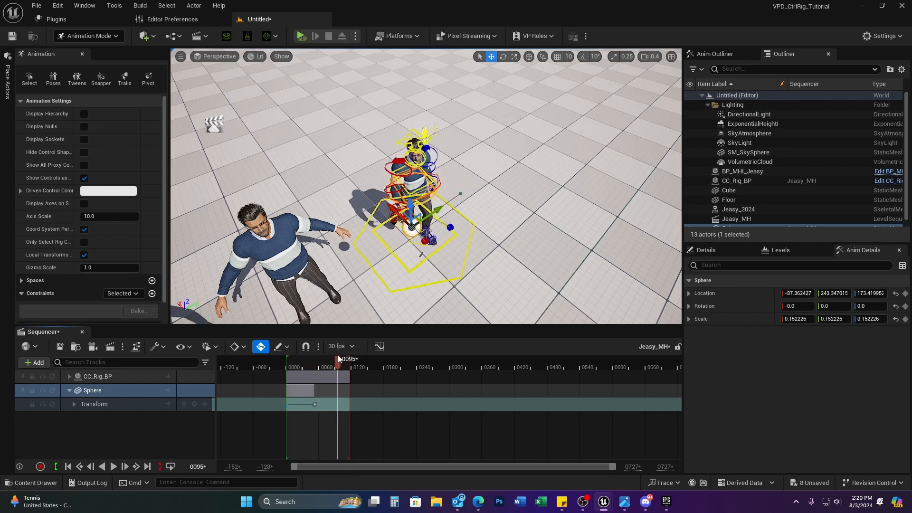
drag(411, 202, 409, 156)
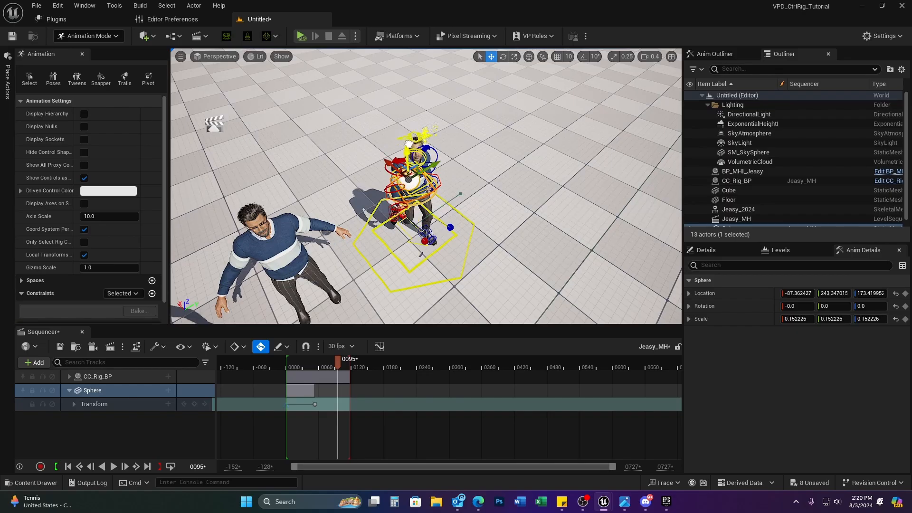
drag(350, 359, 398, 362)
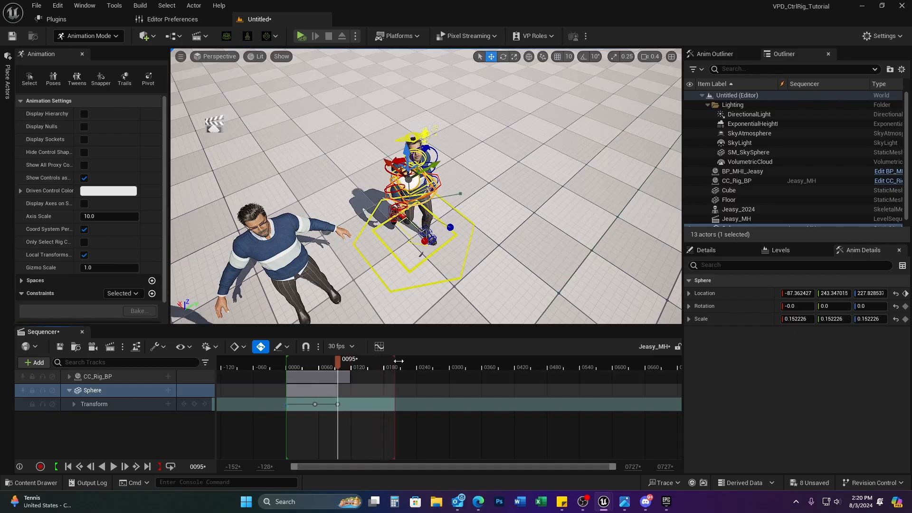
Step: Key the sphere moved sideways at frame 0126 and lowered at frame 0181
drag(337, 360, 354, 361)
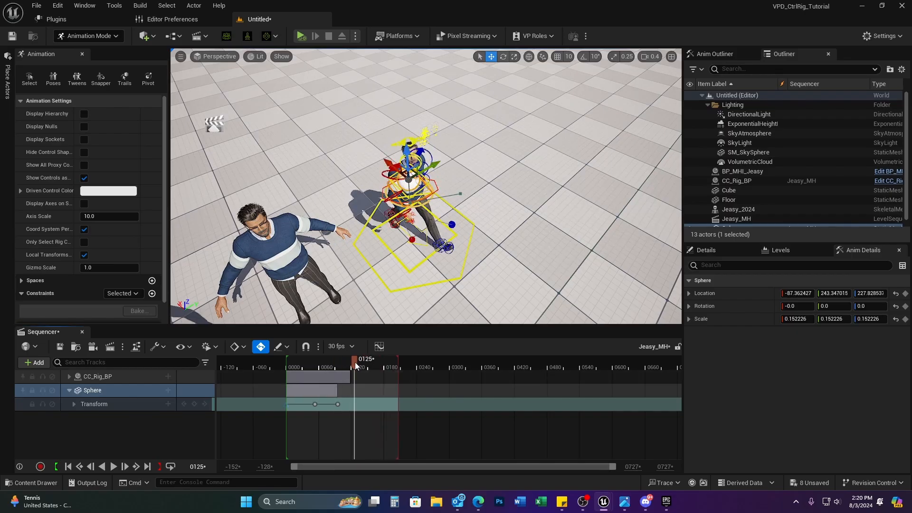
drag(436, 162, 482, 142)
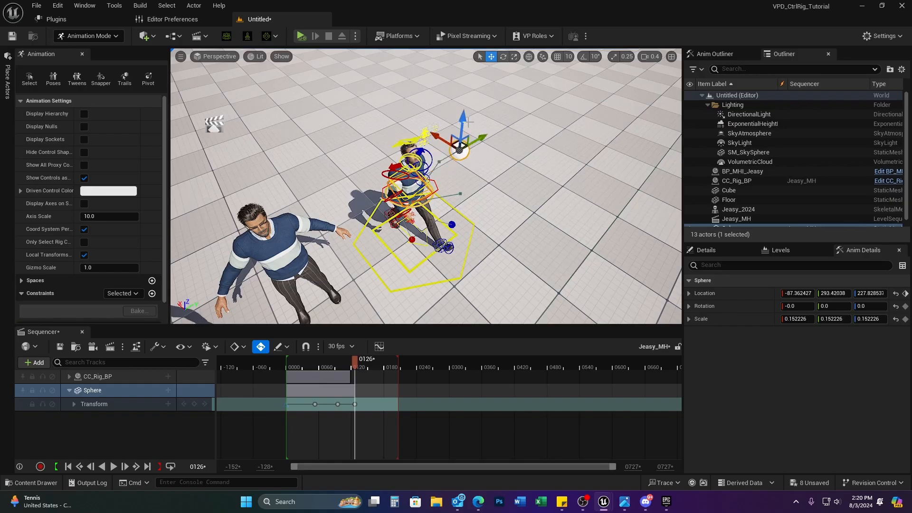
click(385, 360)
drag(462, 125, 463, 179)
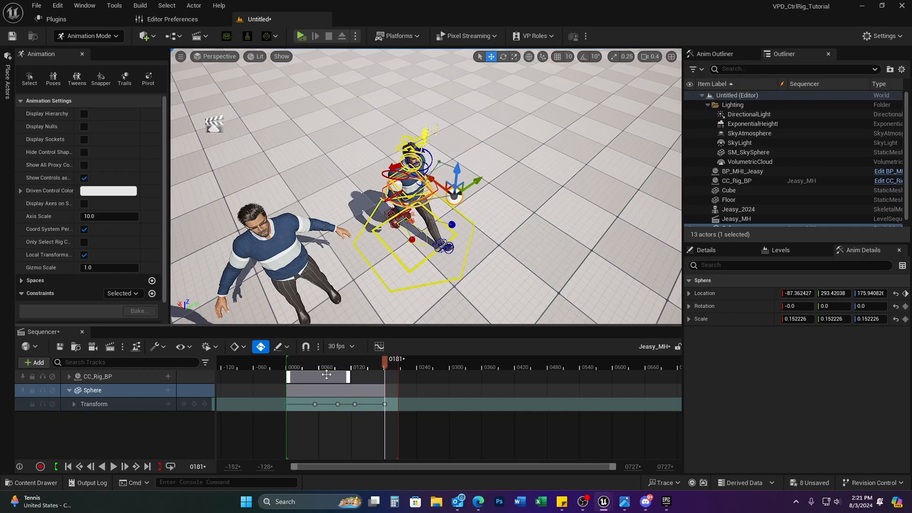
Step: Scrub back through the sphere's animation to review it and return to frame 0000
click(68, 376)
click(69, 375)
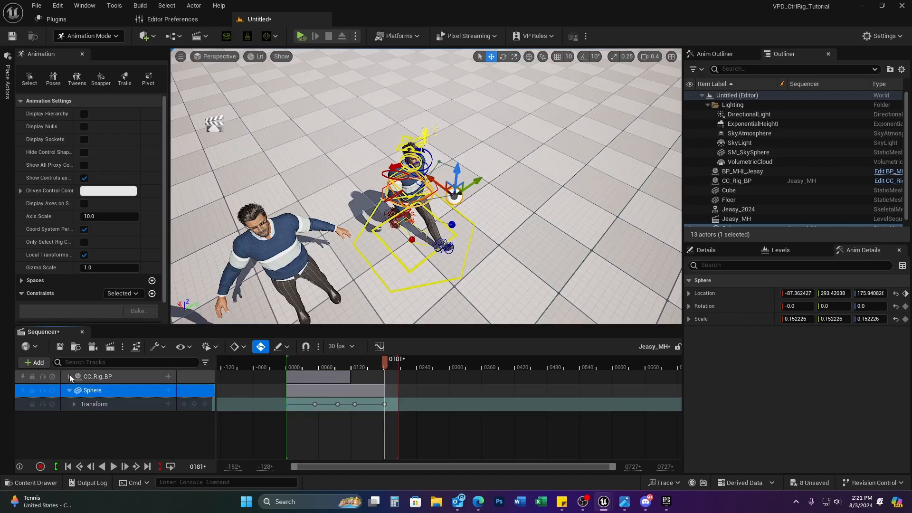
drag(383, 361, 284, 359)
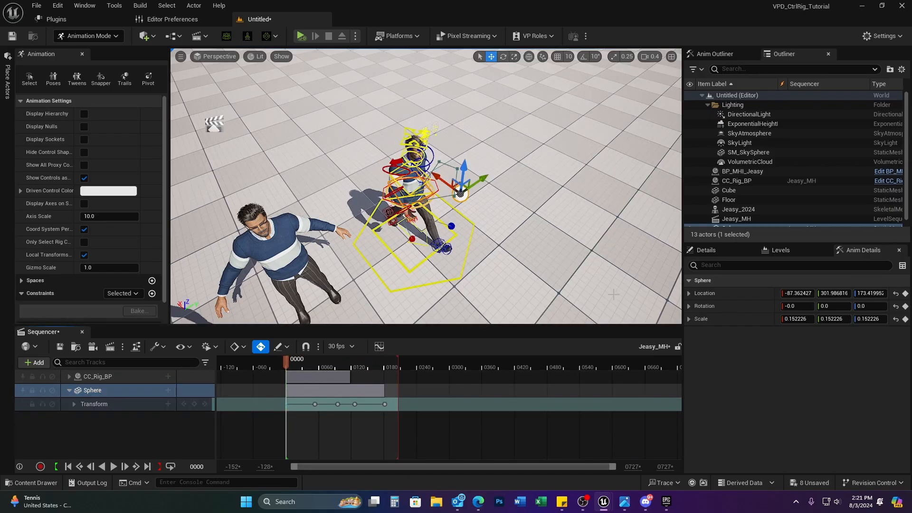
right_drag(578, 272, 542, 216)
drag(645, 268, 644, 304)
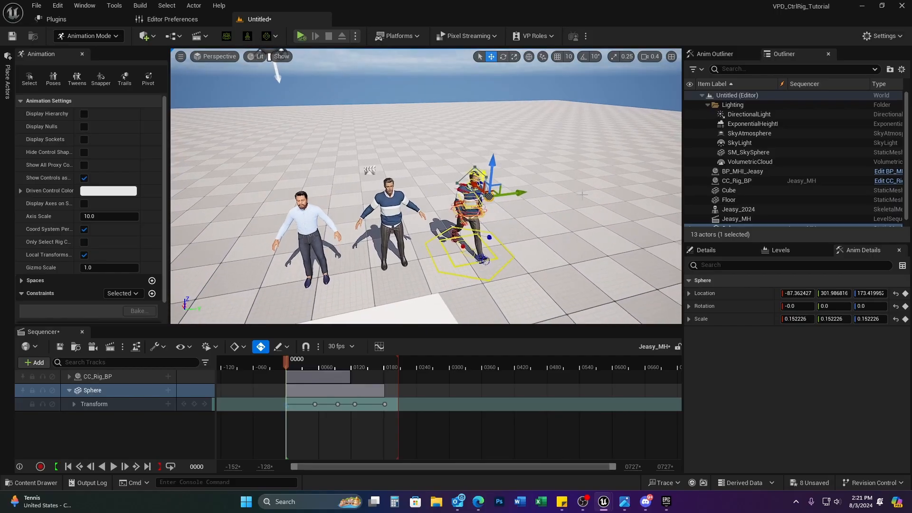
Step: Filter the sphere's details for 'visib', toggle Visible off, play the sequence, and restore visibility
click(708, 252)
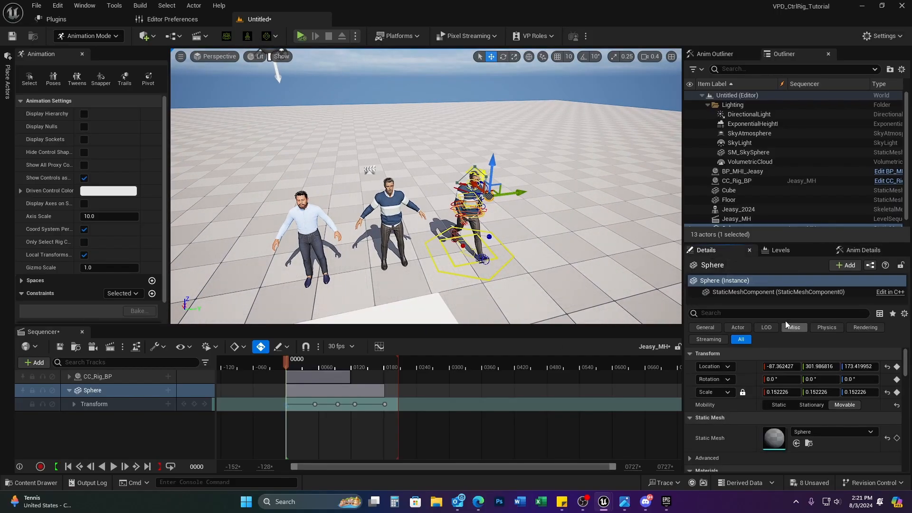
click(758, 314)
text(visib)
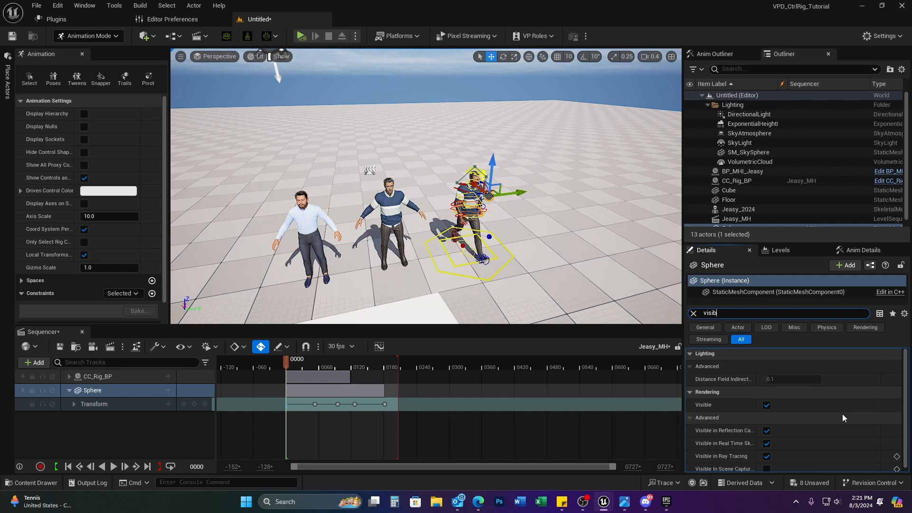
click(767, 405)
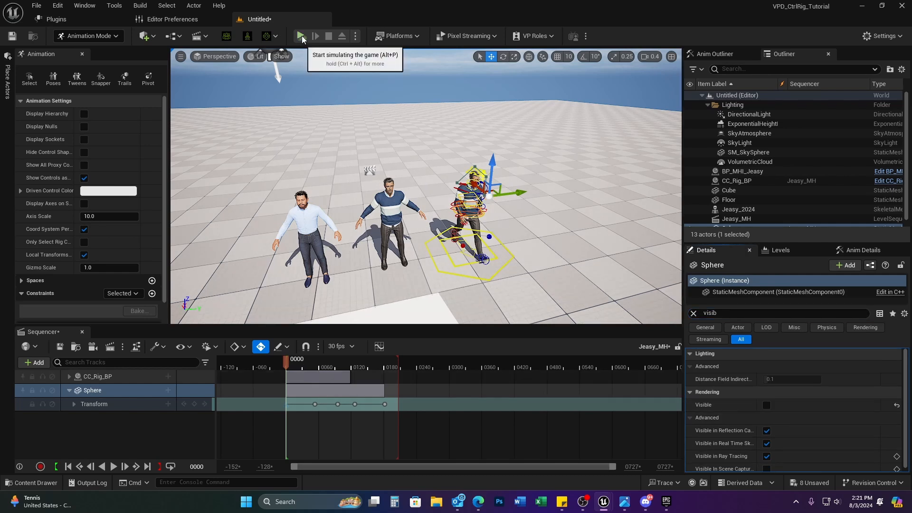
click(113, 466)
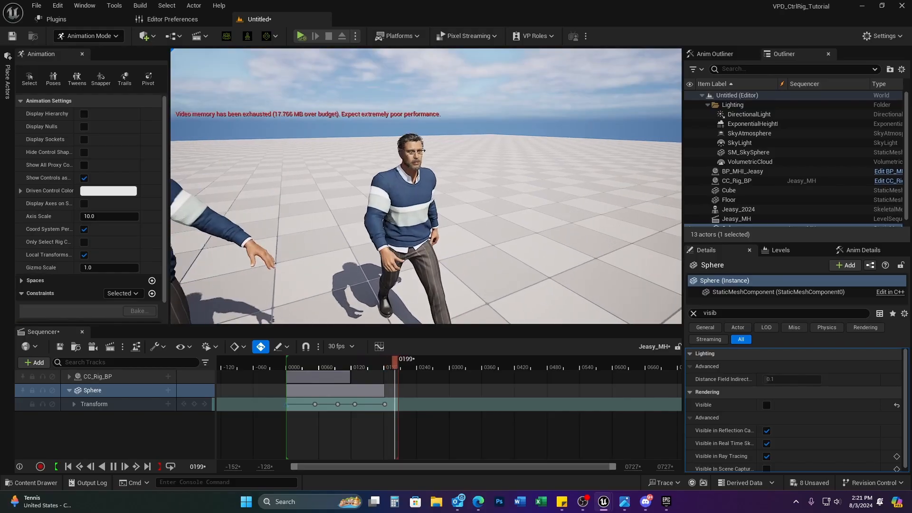
click(765, 405)
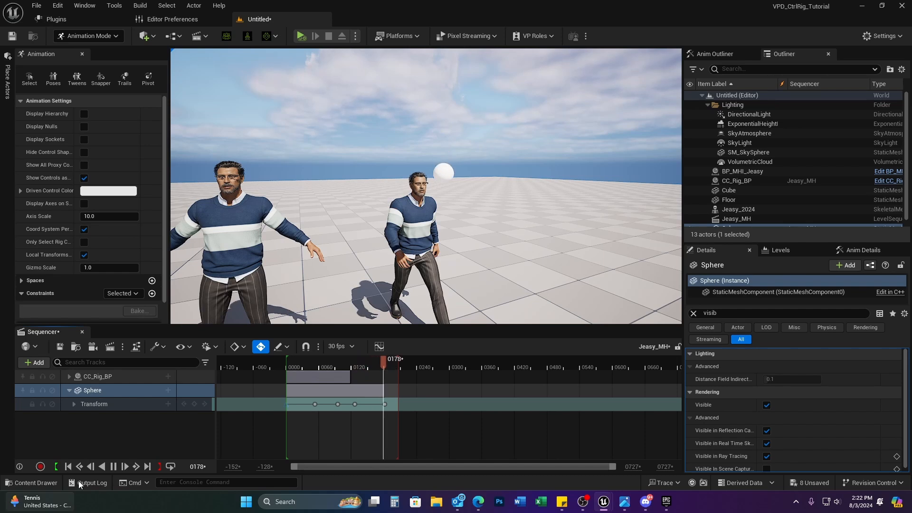
Step: Stop the Jeasy_MH sequence playback at frame 0061
click(113, 467)
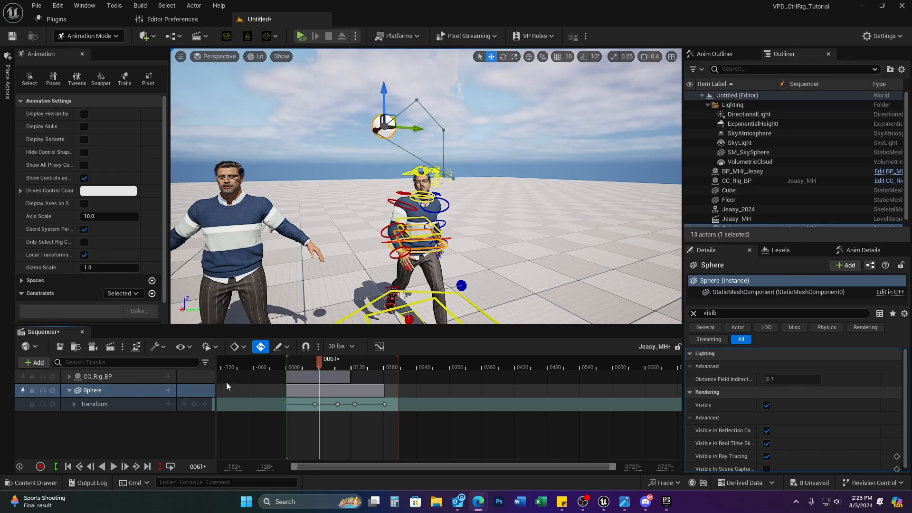
click(168, 376)
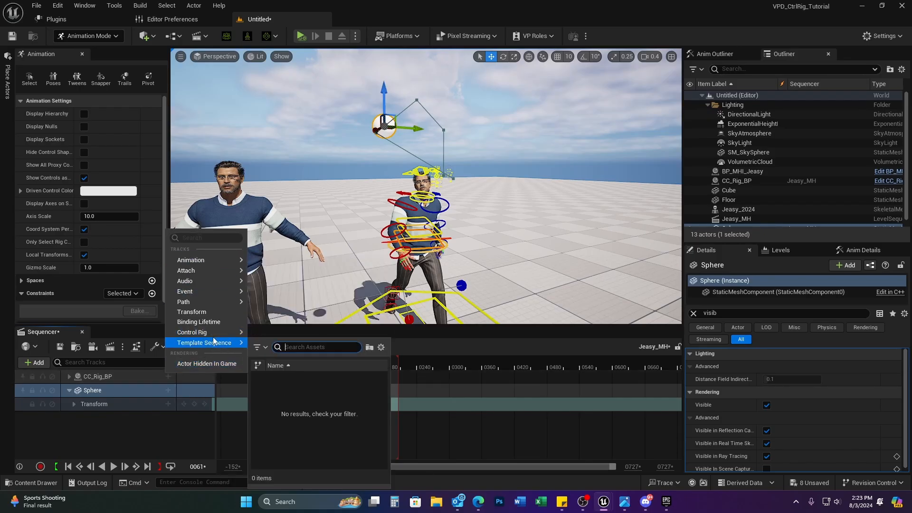
mouse_move(214, 303)
click(568, 354)
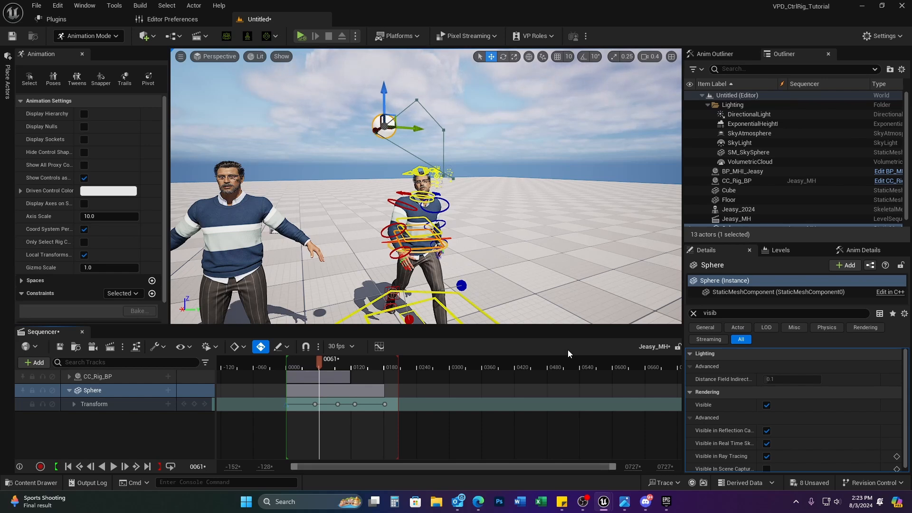
click(667, 501)
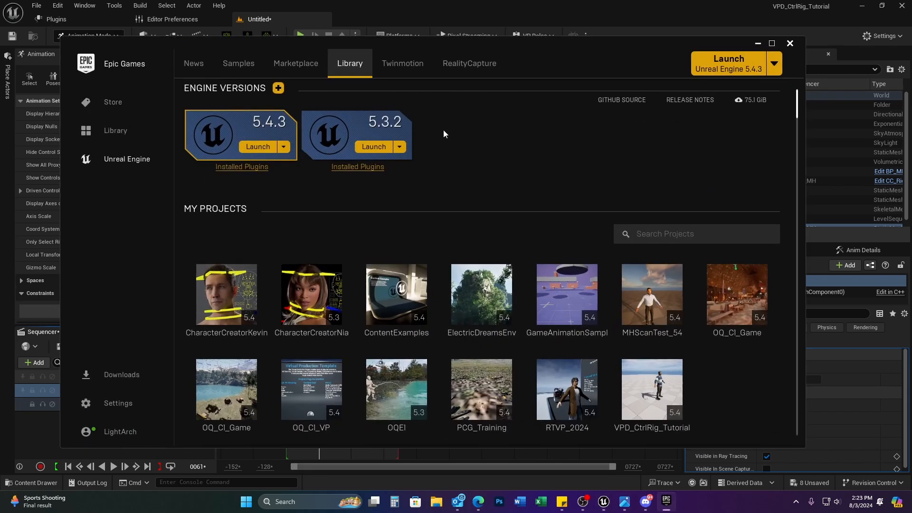
click(239, 65)
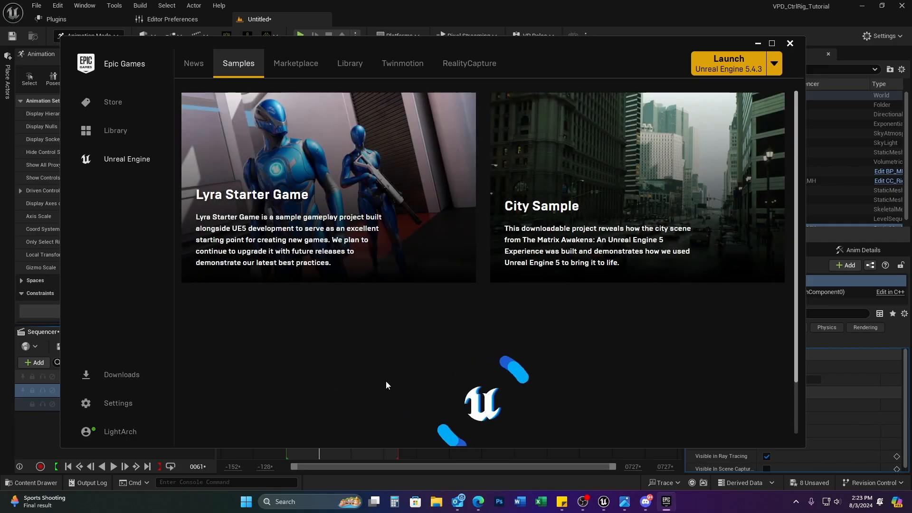
scroll(387, 383, down, 2)
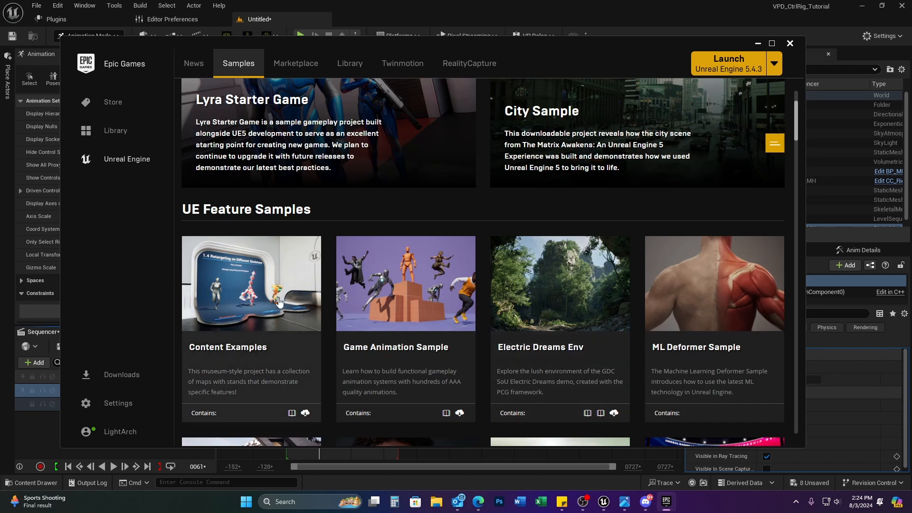
click(758, 44)
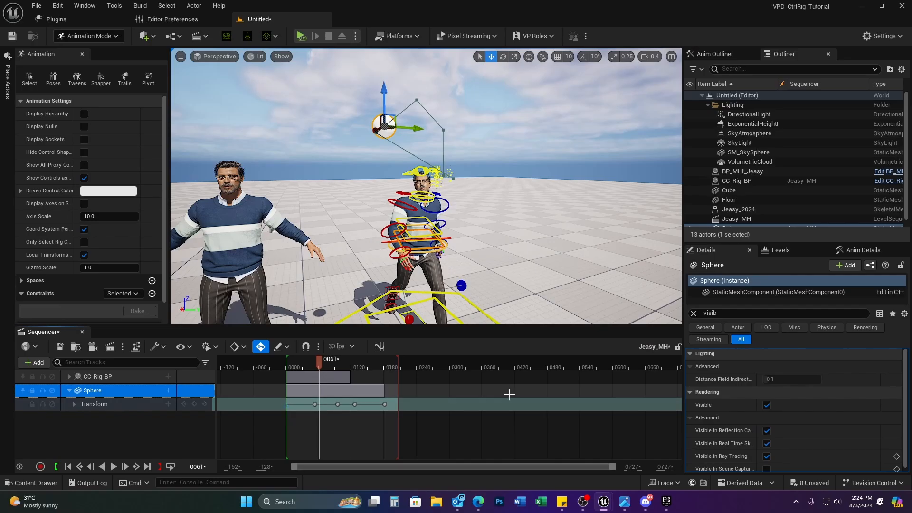